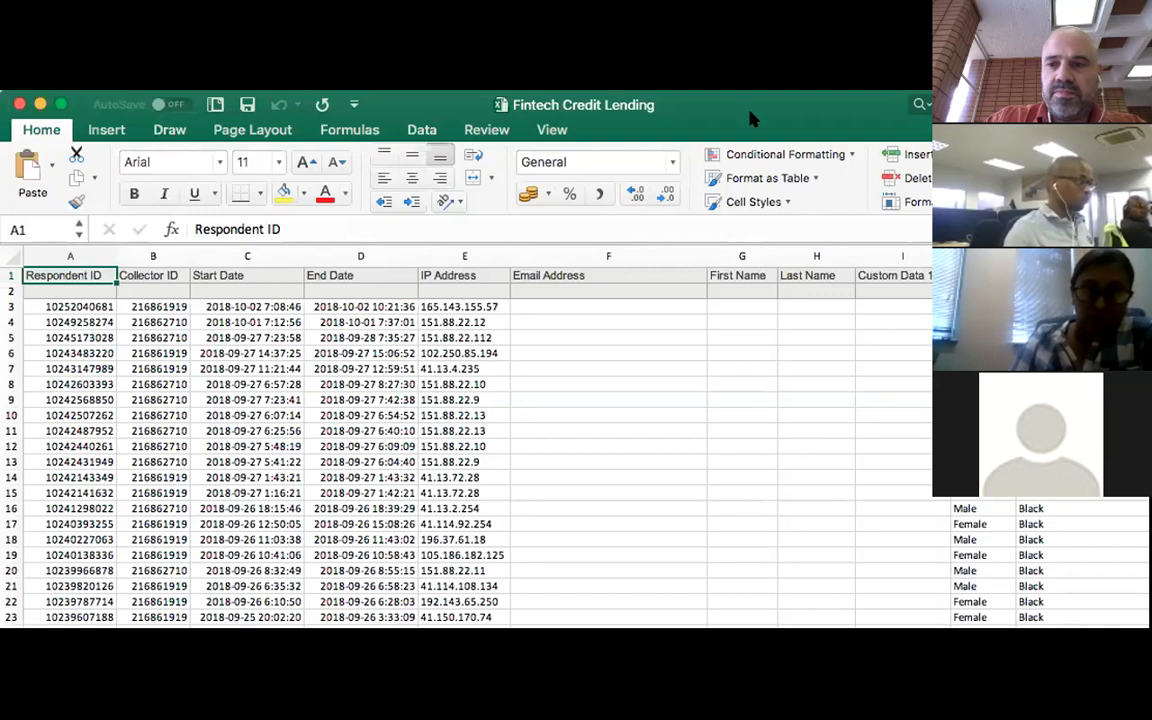
Enlarge the Fintech Credit Lending workbook window and look over the respondent detail and demographic columns.
{"action": "double_click", "coordinate": [752, 118]}
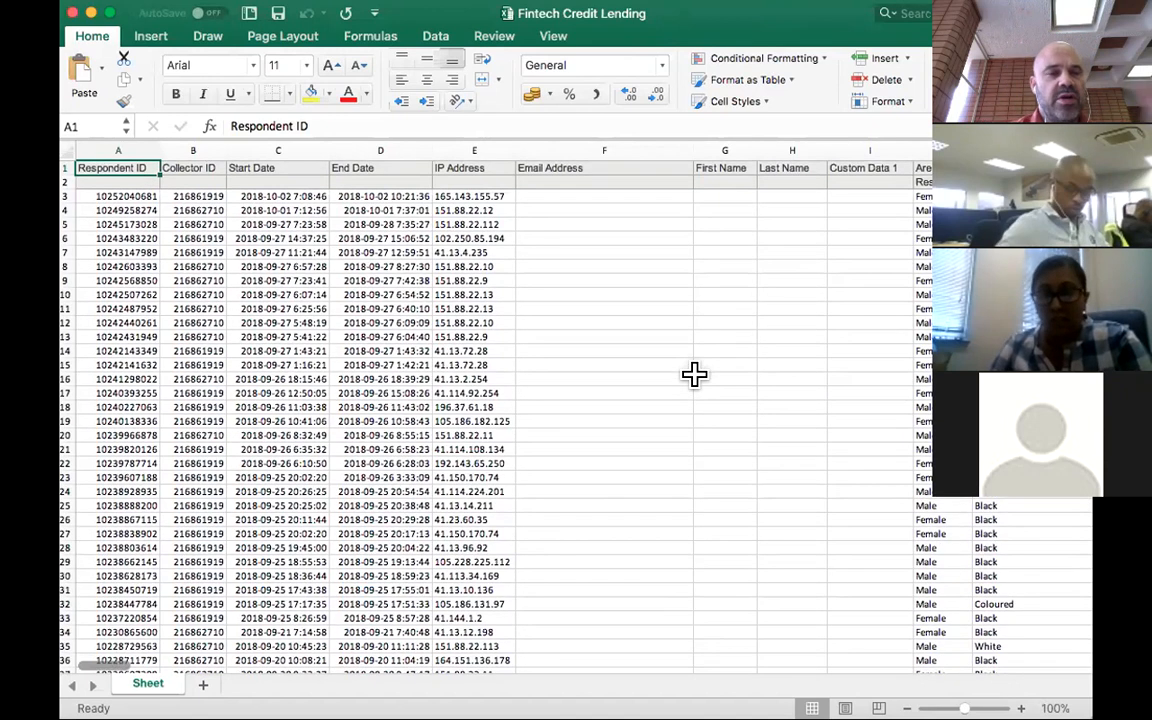
{"action": "scroll", "coordinate": [593, 379], "scroll_direction": "right", "scroll_amount": 10}
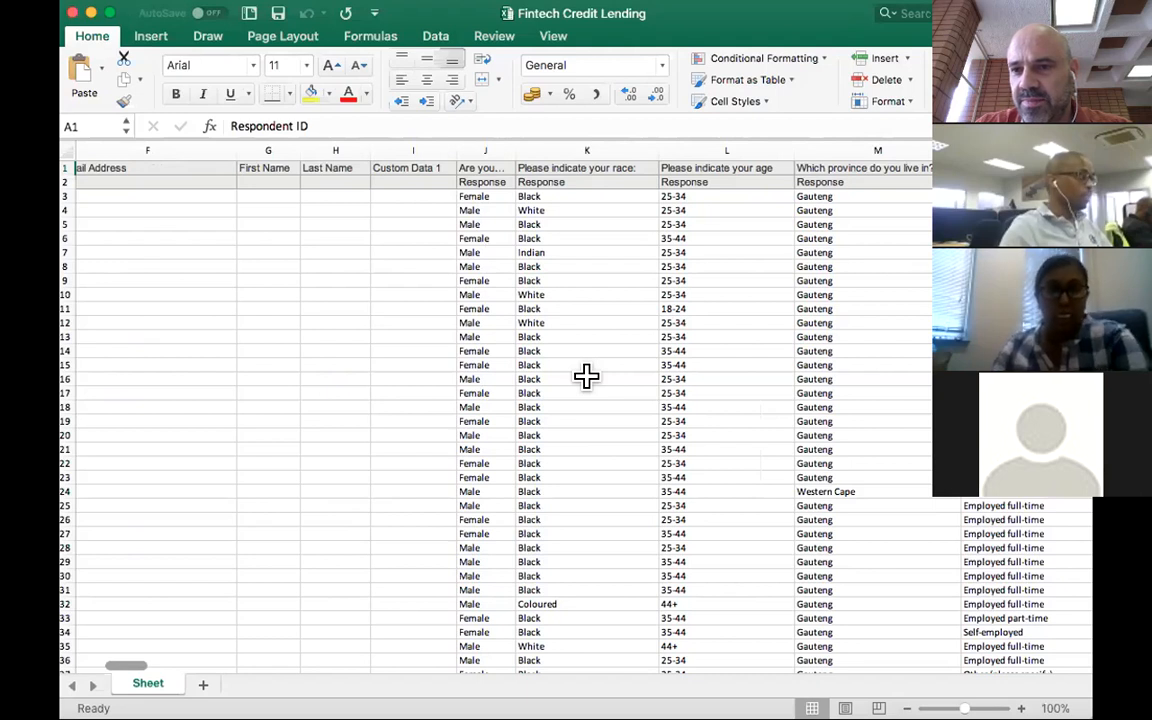
{"action": "scroll", "coordinate": [586, 376], "scroll_direction": "left", "scroll_amount": 5}
{"action": "scroll", "coordinate": [586, 376], "scroll_direction": "left", "scroll_amount": 2}
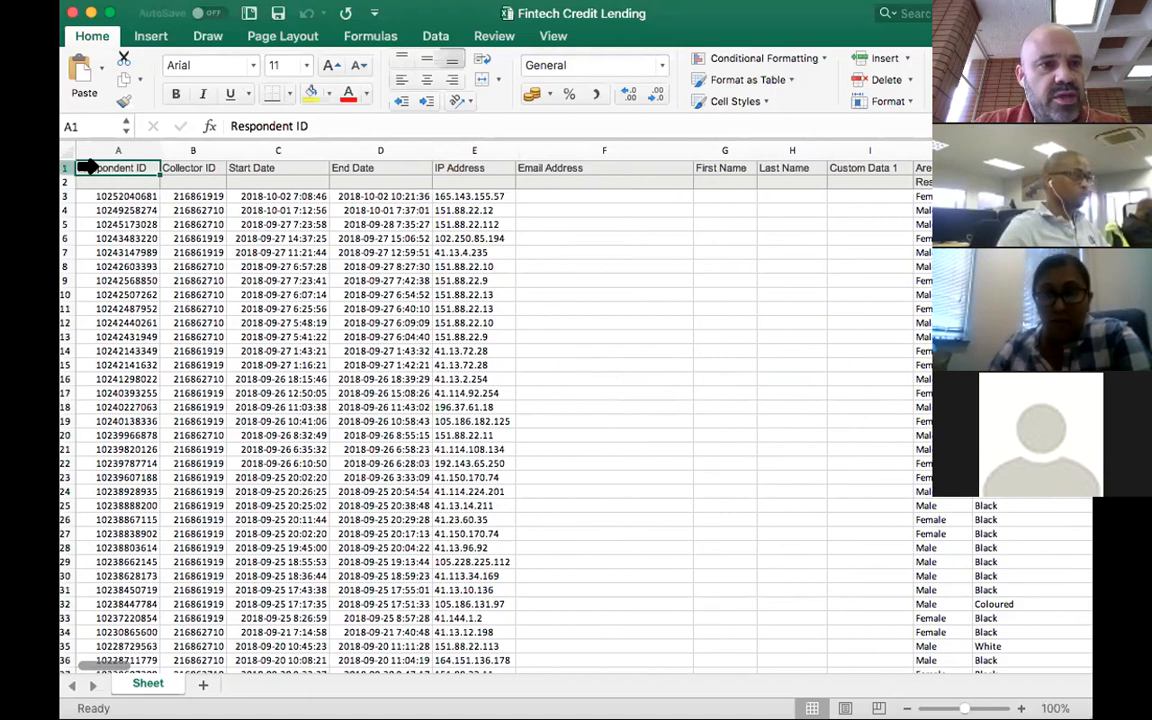
Inspect the sheet's two header rows by selecting row 1 and row 2 and comparing their labels across the columns.
{"action": "left_click", "coordinate": [88, 166]}
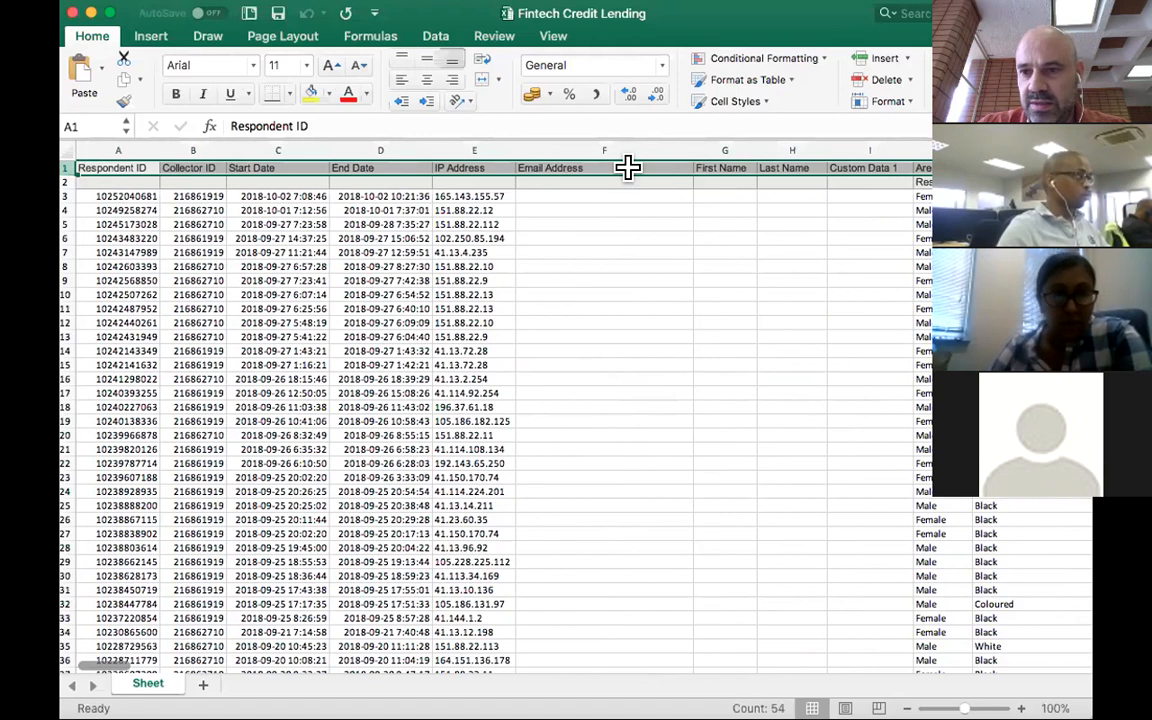
{"action": "left_click", "coordinate": [88, 180]}
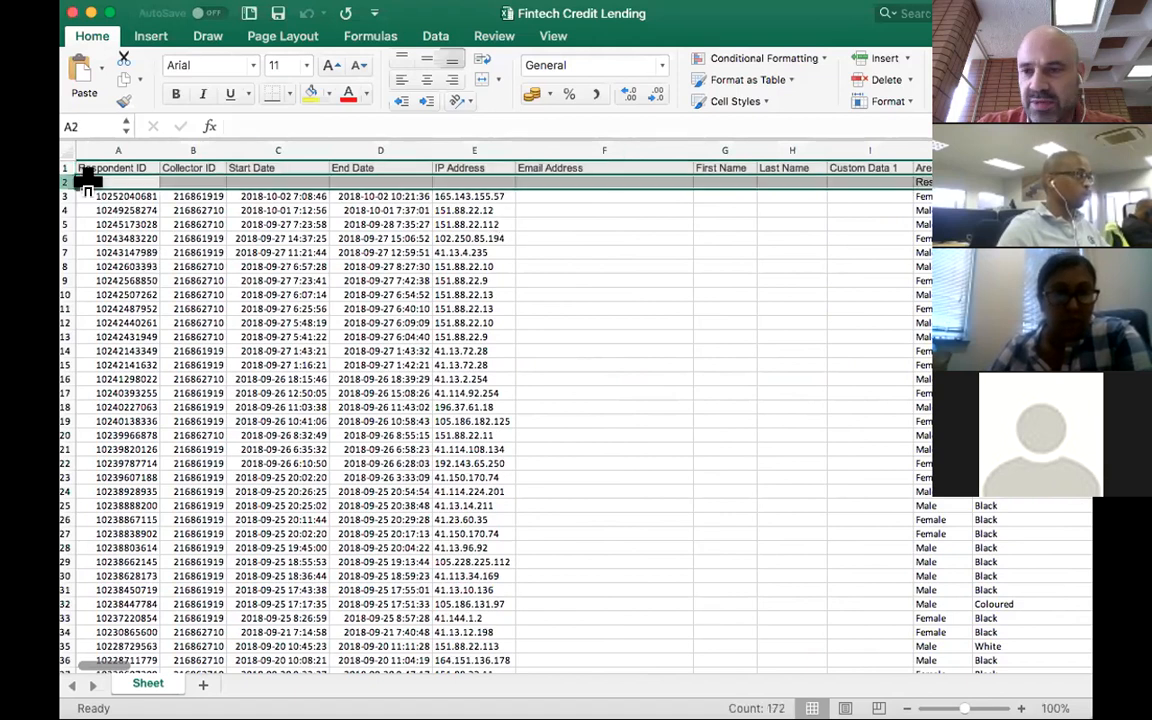
{"action": "scroll", "coordinate": [661, 327], "scroll_direction": "right", "scroll_amount": 6}
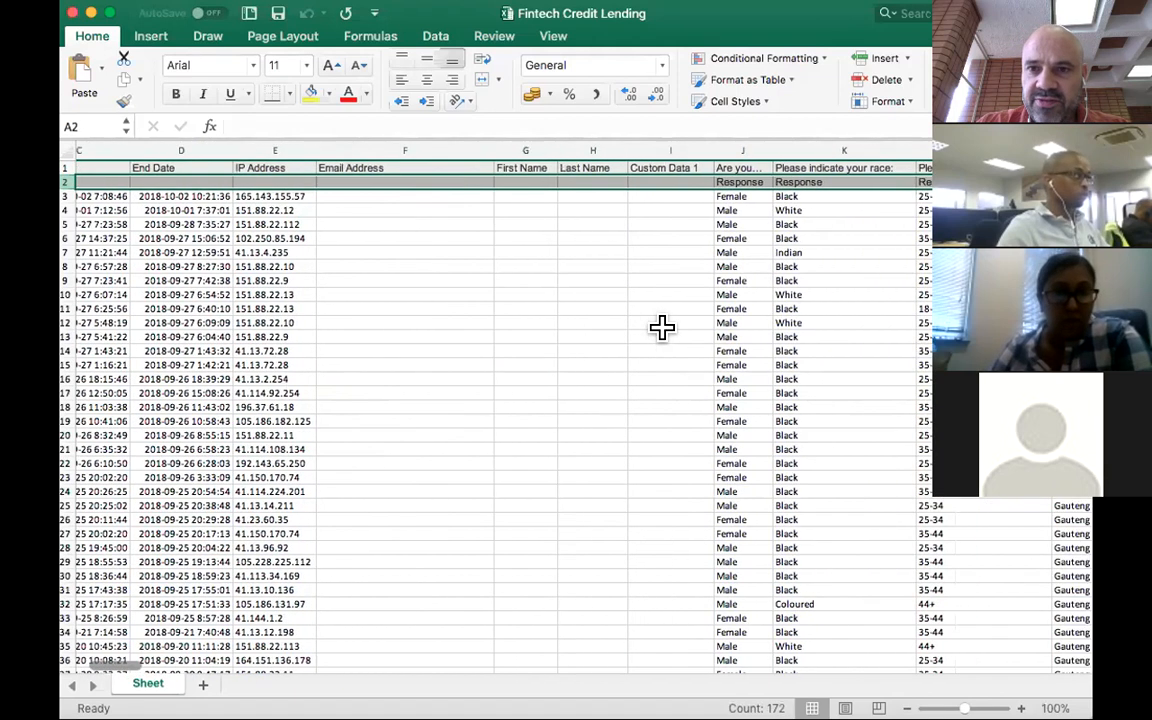
{"action": "scroll", "coordinate": [661, 327], "scroll_direction": "right", "scroll_amount": 3}
{"action": "scroll", "coordinate": [671, 324], "scroll_direction": "left", "scroll_amount": 10}
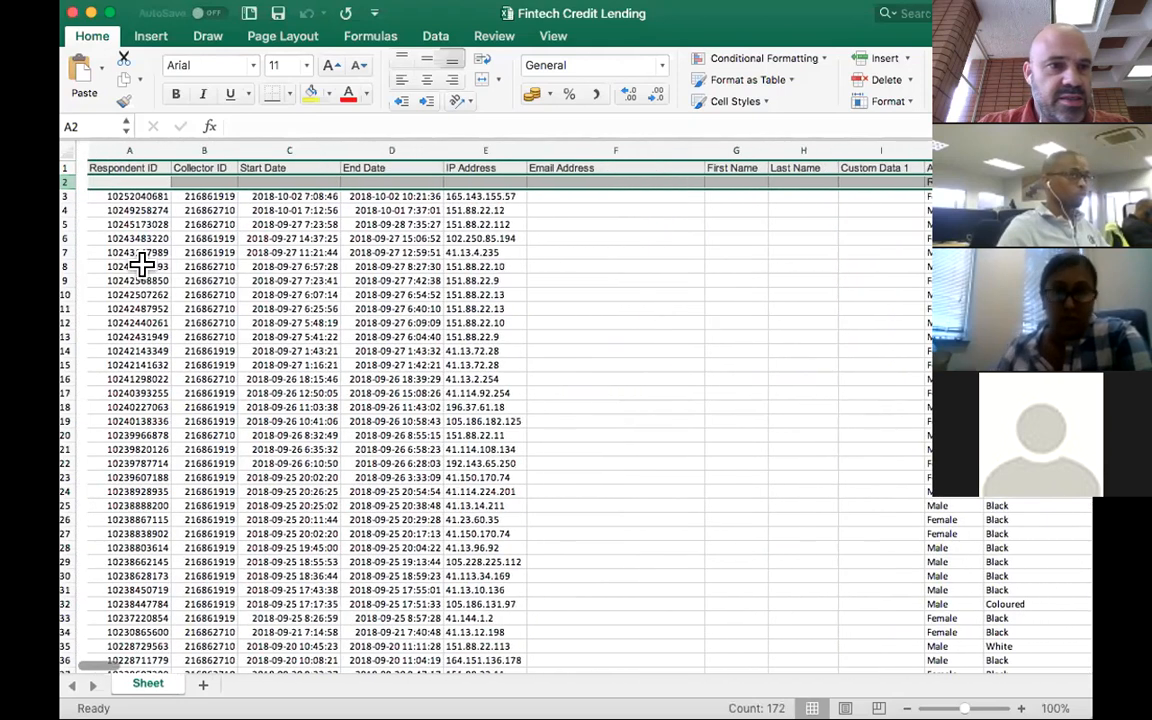
{"action": "right_click", "coordinate": [64, 182]}
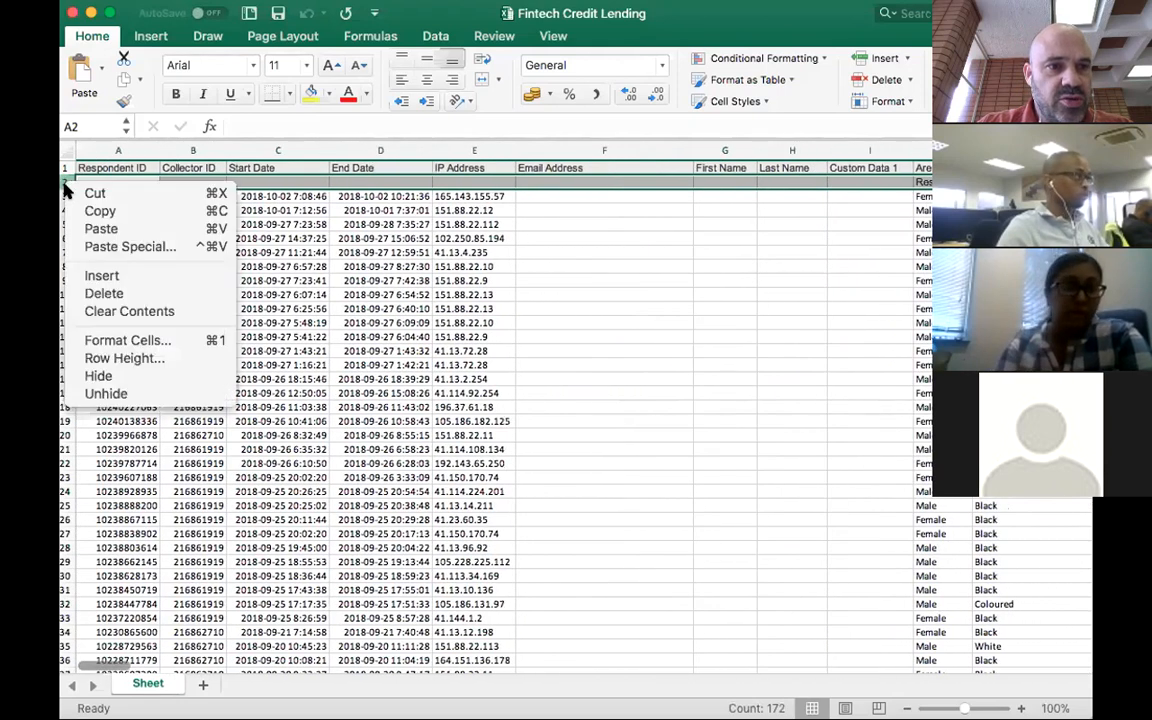
{"action": "left_click", "coordinate": [718, 360]}
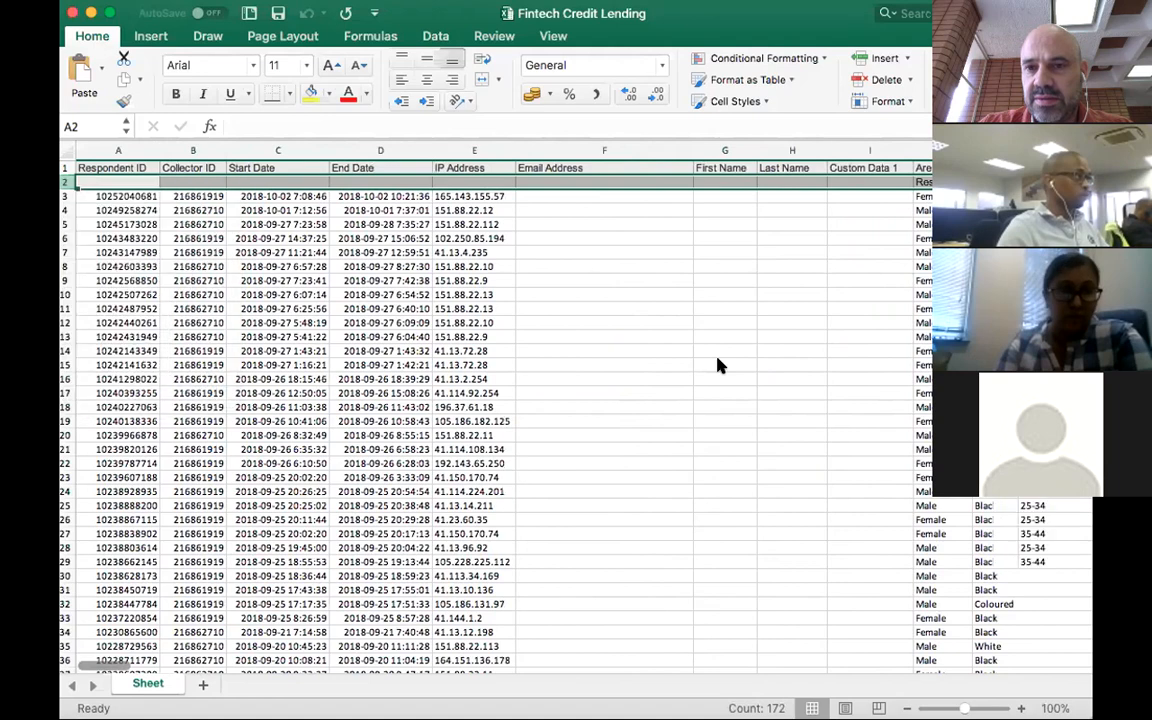
Copy the "Other (please specify)" label from cell O2 into the empty header cell O1 above it.
{"action": "scroll", "coordinate": [718, 360], "scroll_direction": "right", "scroll_amount": 6}
{"action": "scroll", "coordinate": [718, 360], "scroll_direction": "right", "scroll_amount": 15}
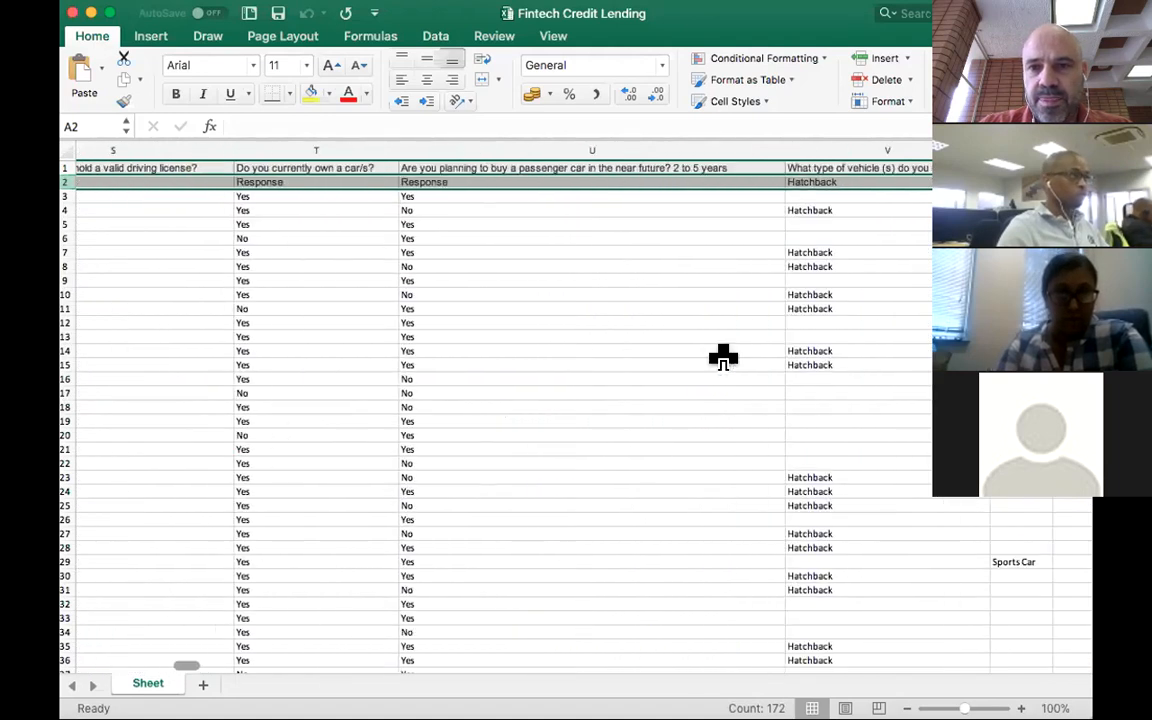
{"action": "scroll", "coordinate": [721, 357], "scroll_direction": "left", "scroll_amount": 8}
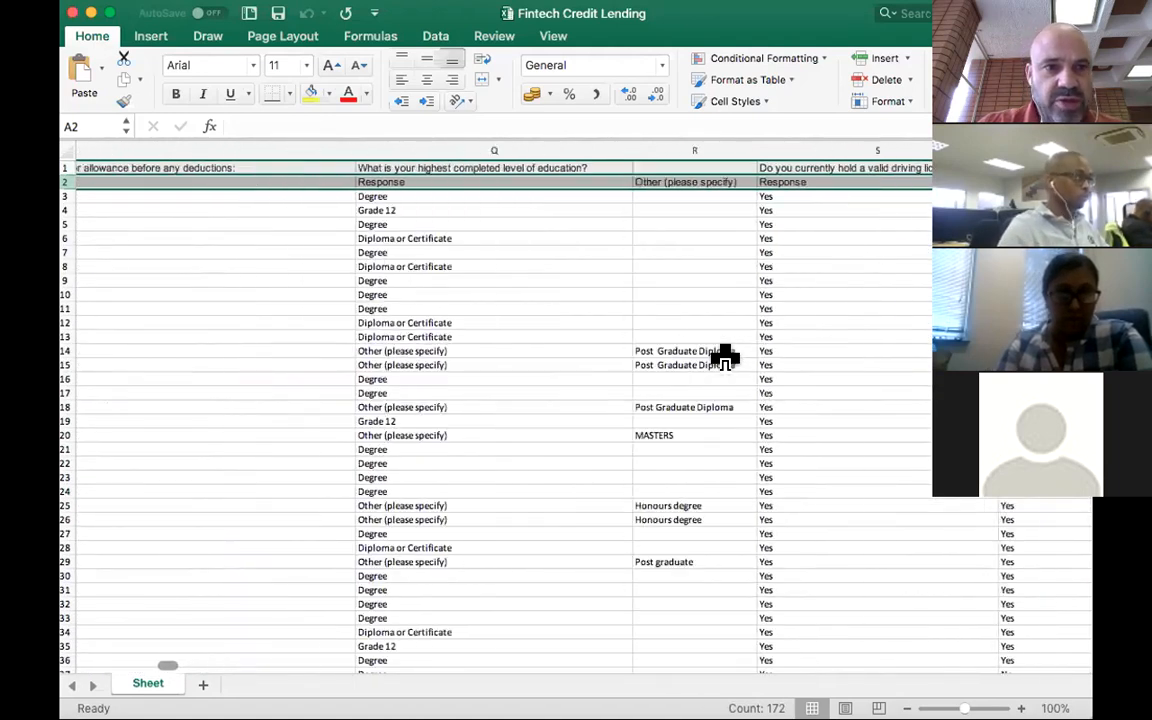
{"action": "scroll", "coordinate": [725, 357], "scroll_direction": "left", "scroll_amount": 12}
{"action": "scroll", "coordinate": [728, 355], "scroll_direction": "right", "scroll_amount": 10}
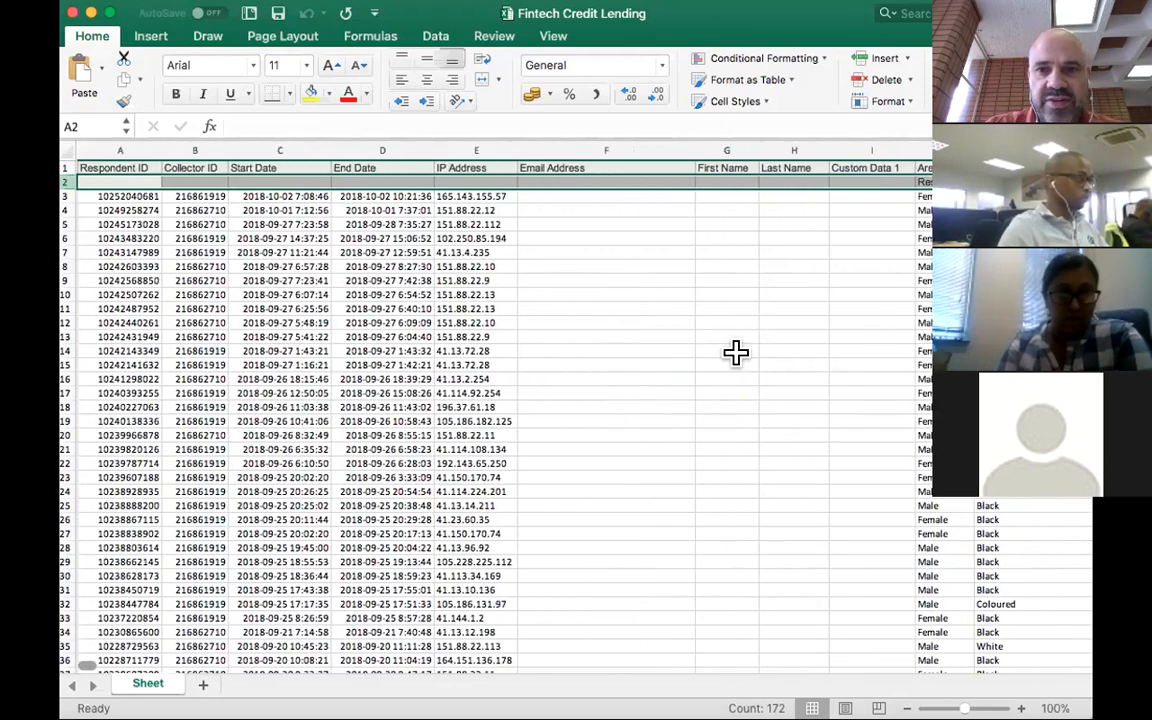
{"action": "scroll", "coordinate": [734, 352], "scroll_direction": "right", "scroll_amount": 6}
{"action": "scroll", "coordinate": [734, 352], "scroll_direction": "left", "scroll_amount": 2}
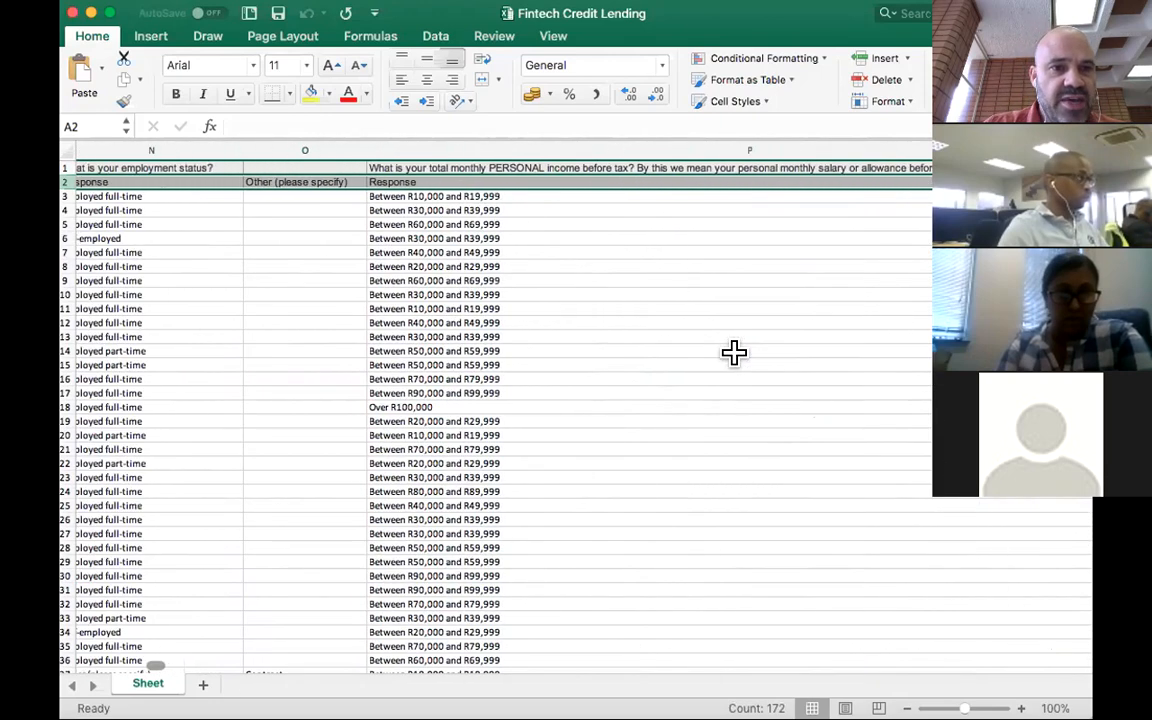
{"action": "left_click", "coordinate": [295, 181]}
{"action": "key", "text": "cmd+c"}
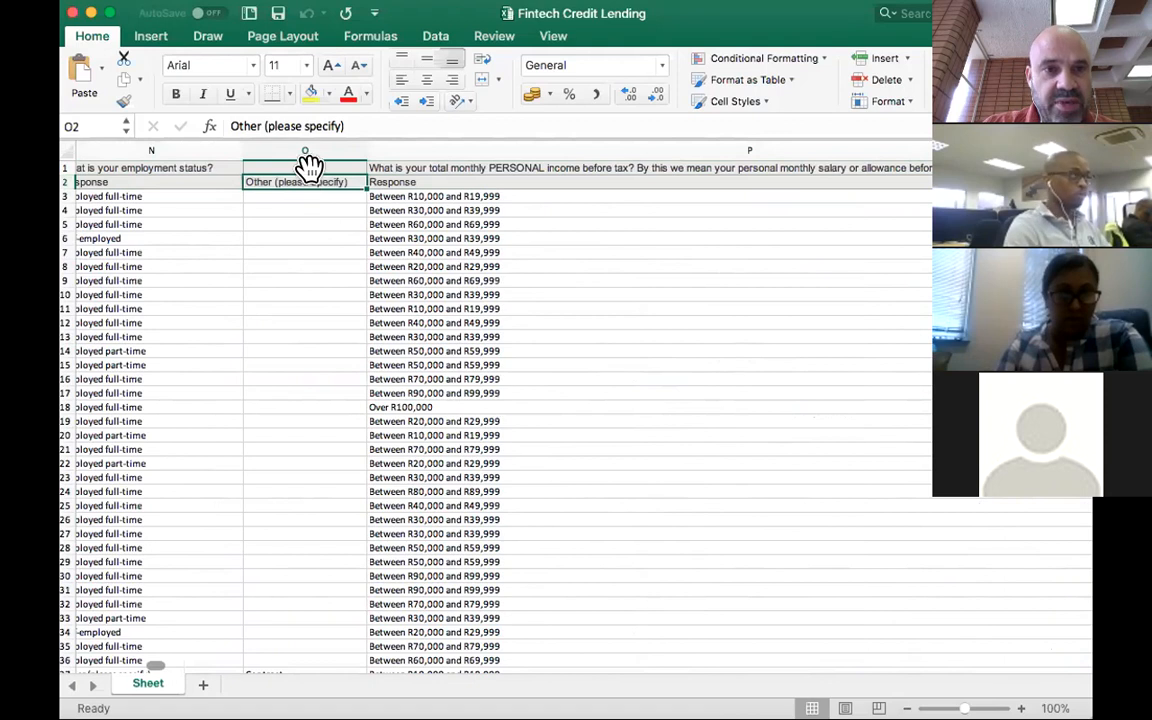
{"action": "left_click", "coordinate": [309, 165]}
{"action": "key", "text": "super+v"}
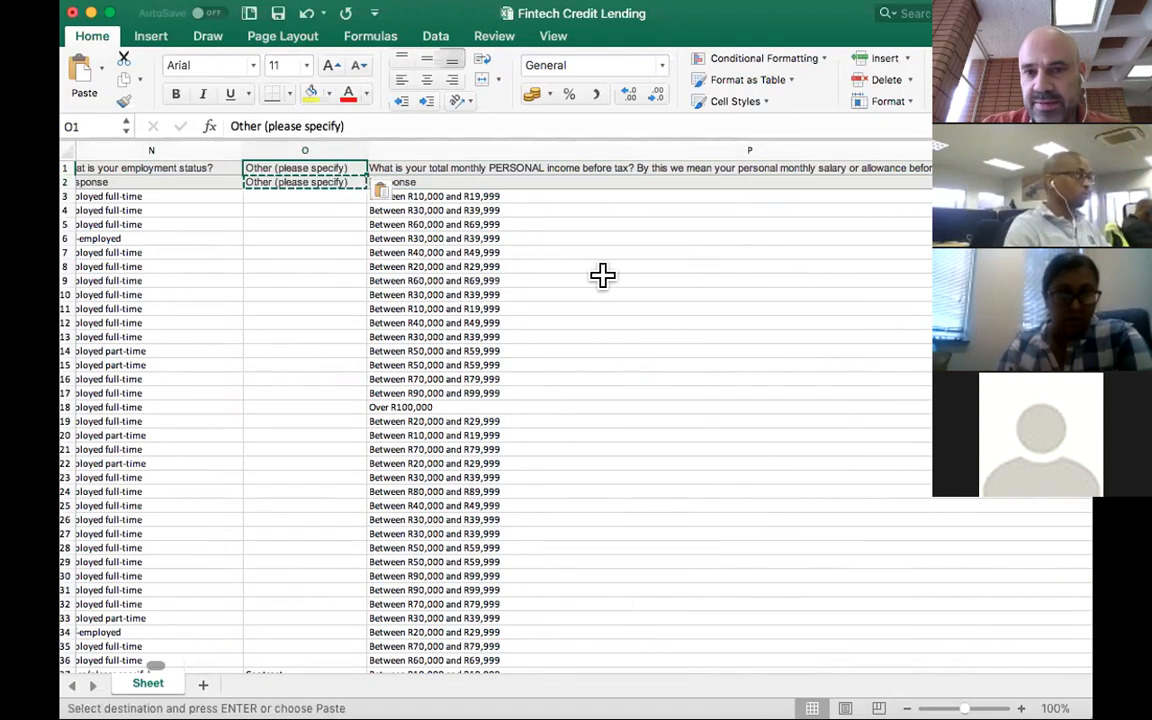
Look over the driving licence, car ownership and vehicle type columns and select the passenger car purchase question in U1.
{"action": "scroll", "coordinate": [599, 275], "scroll_direction": "right", "scroll_amount": 5}
{"action": "scroll", "coordinate": [599, 275], "scroll_direction": "right", "scroll_amount": 4}
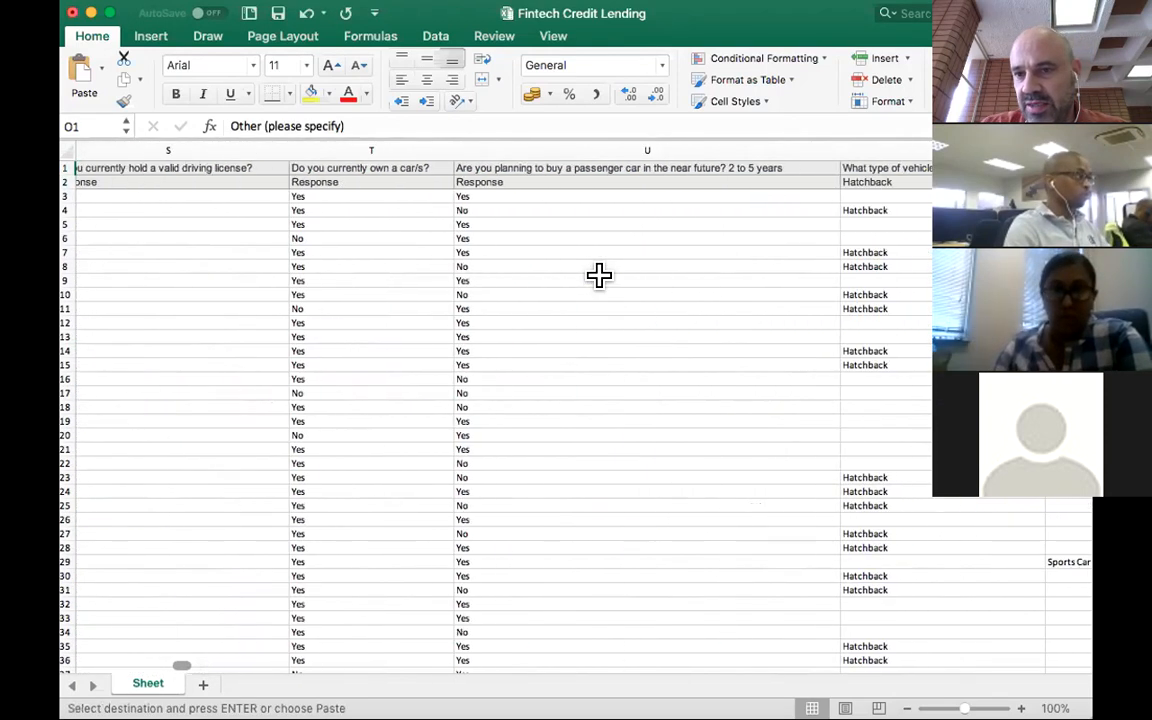
{"action": "scroll", "coordinate": [599, 275], "scroll_direction": "right", "scroll_amount": 10}
{"action": "scroll", "coordinate": [606, 273], "scroll_direction": "left", "scroll_amount": 10}
{"action": "scroll", "coordinate": [606, 273], "scroll_direction": "left", "scroll_amount": 1}
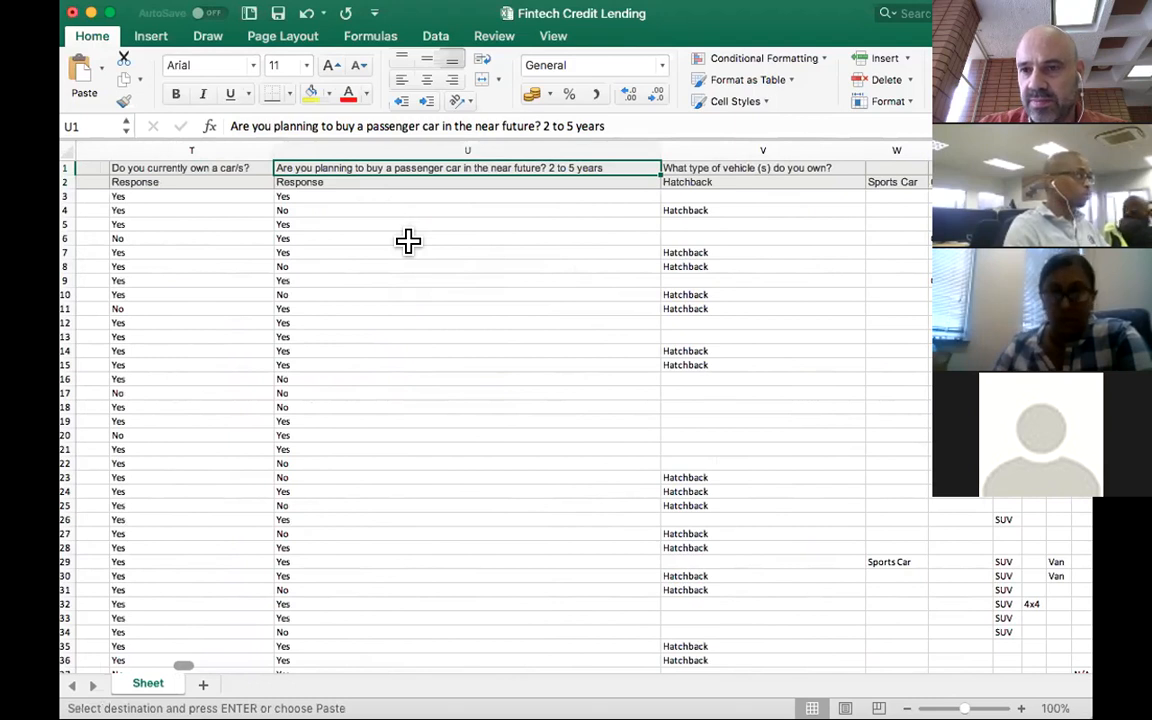
Review the header rows from the respondent details through income and education to the vehicle type question.
{"action": "scroll", "coordinate": [408, 240], "scroll_direction": "left", "scroll_amount": 20}
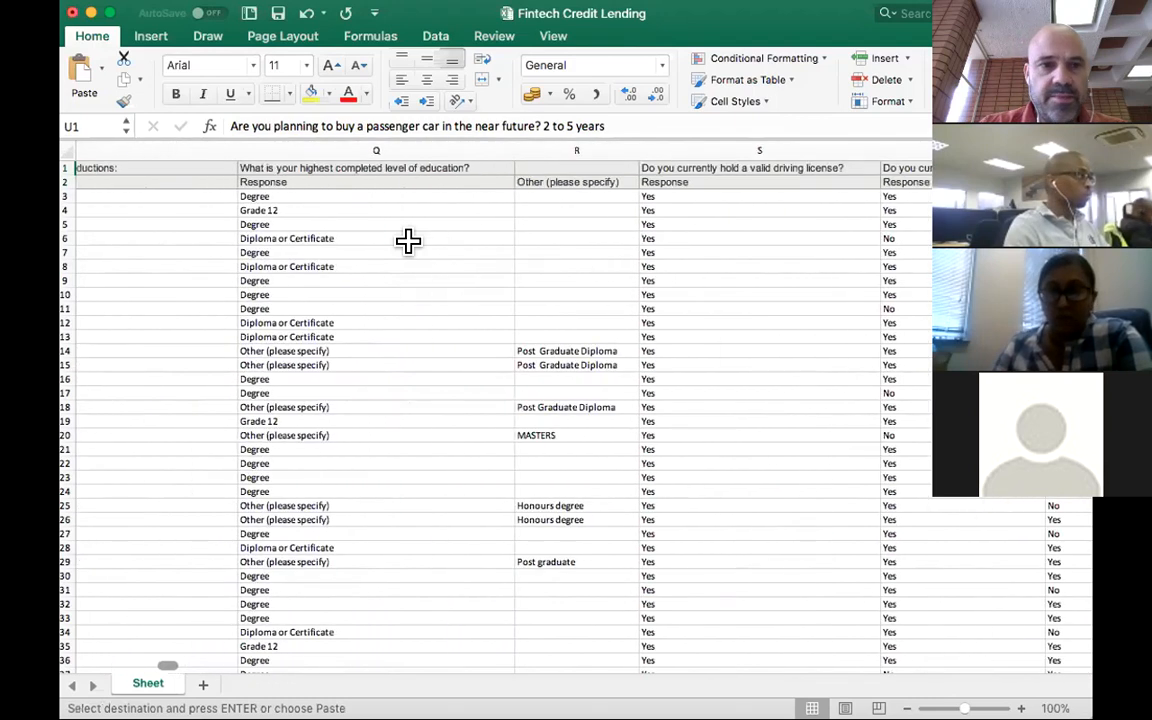
{"action": "scroll", "coordinate": [415, 240], "scroll_direction": "right", "scroll_amount": 10}
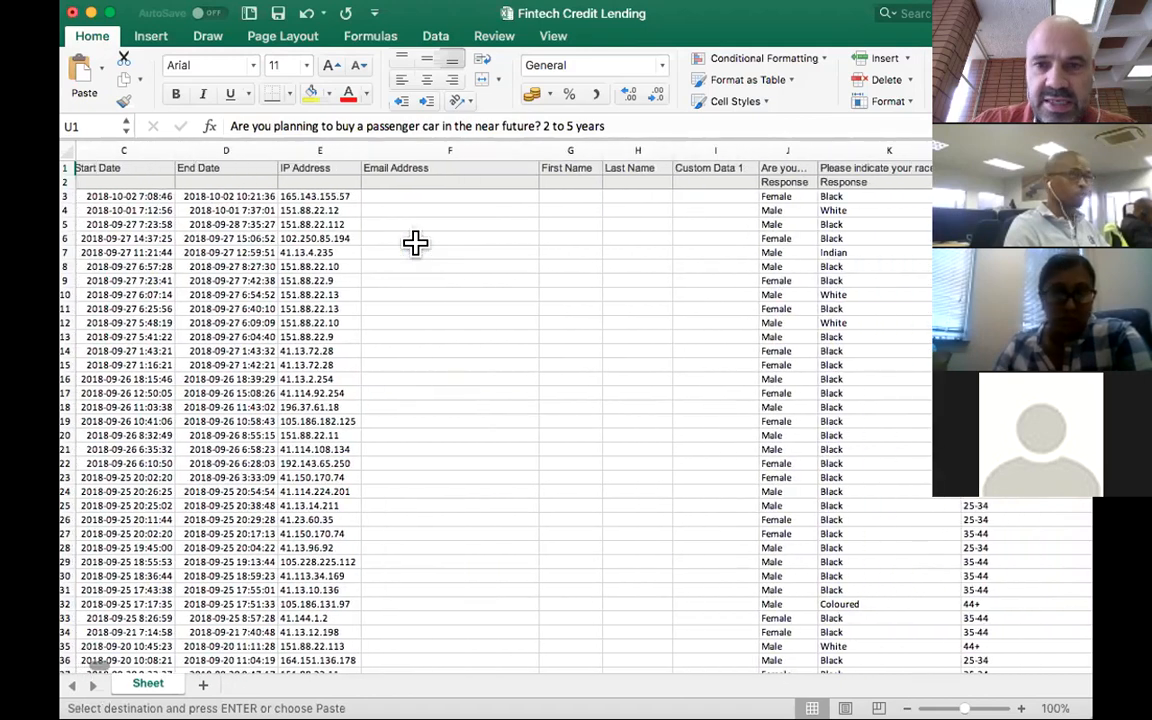
{"action": "scroll", "coordinate": [415, 242], "scroll_direction": "right", "scroll_amount": 10}
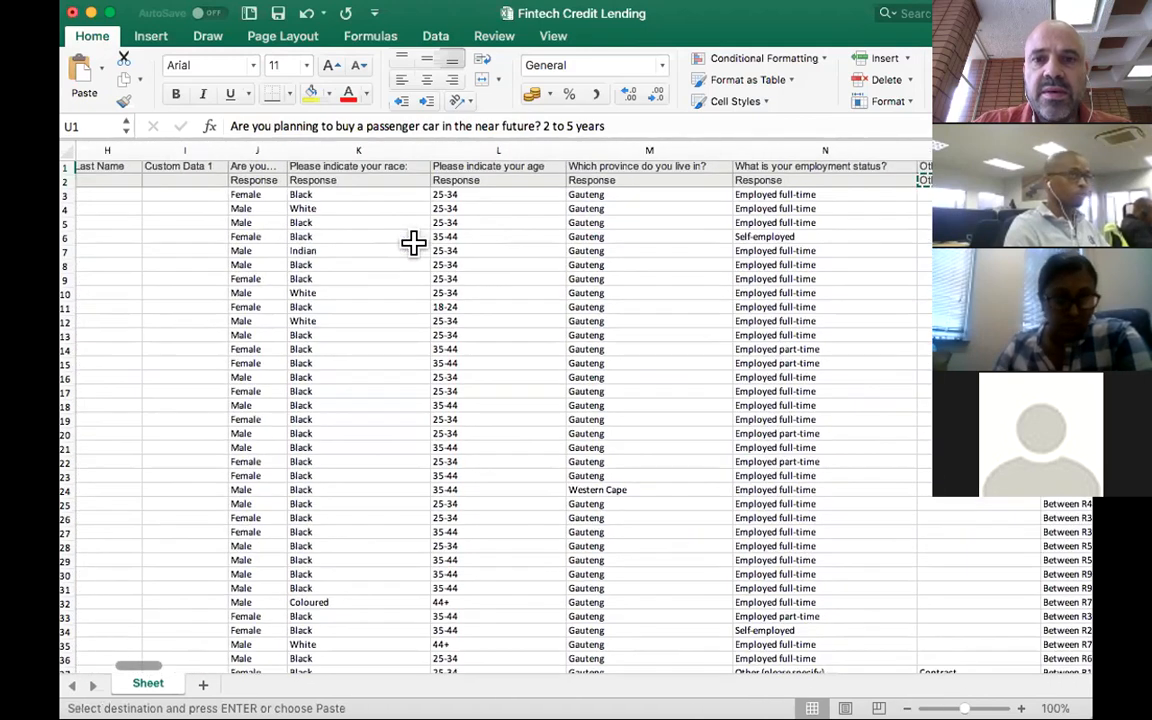
{"action": "scroll", "coordinate": [413, 242], "scroll_direction": "right", "scroll_amount": 10}
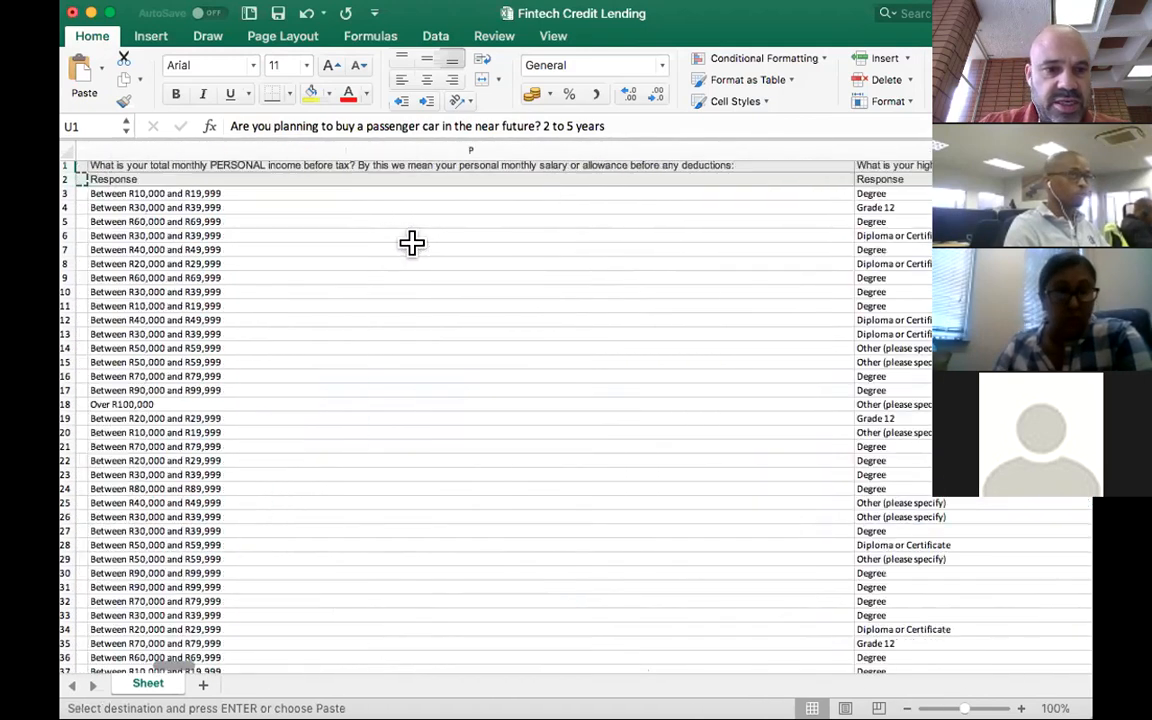
{"action": "scroll", "coordinate": [410, 242], "scroll_direction": "right", "scroll_amount": 8}
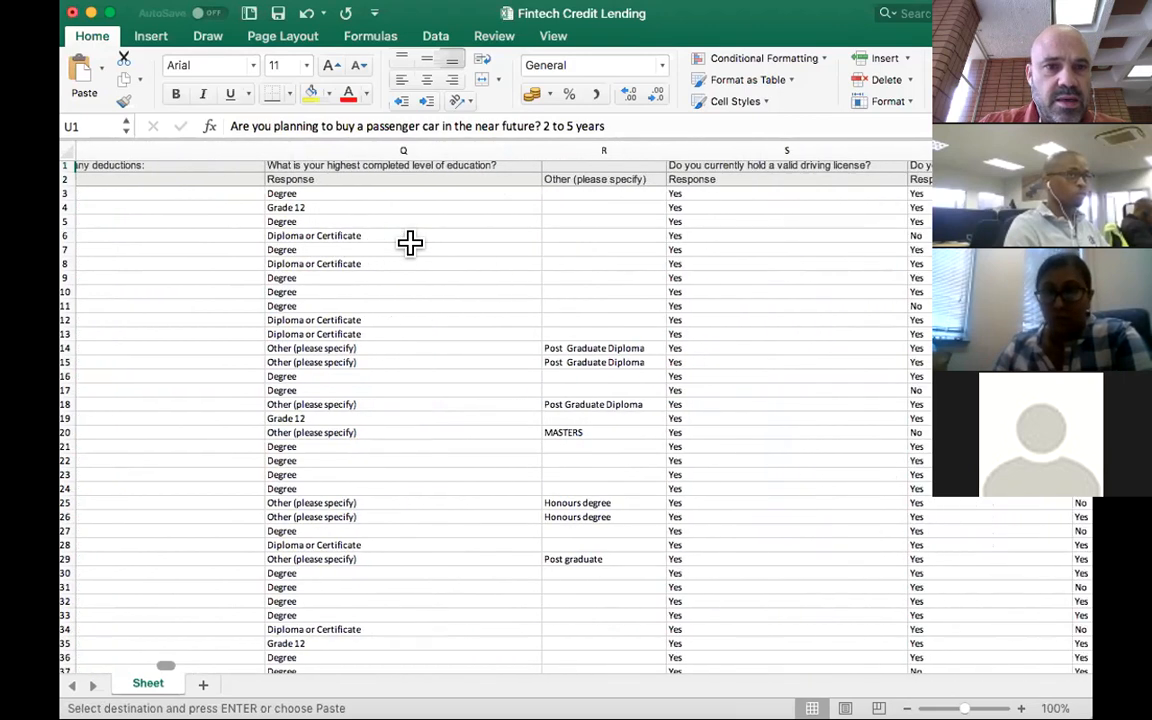
{"action": "scroll", "coordinate": [406, 242], "scroll_direction": "right", "scroll_amount": 8}
{"action": "scroll", "coordinate": [406, 242], "scroll_direction": "right", "scroll_amount": 6}
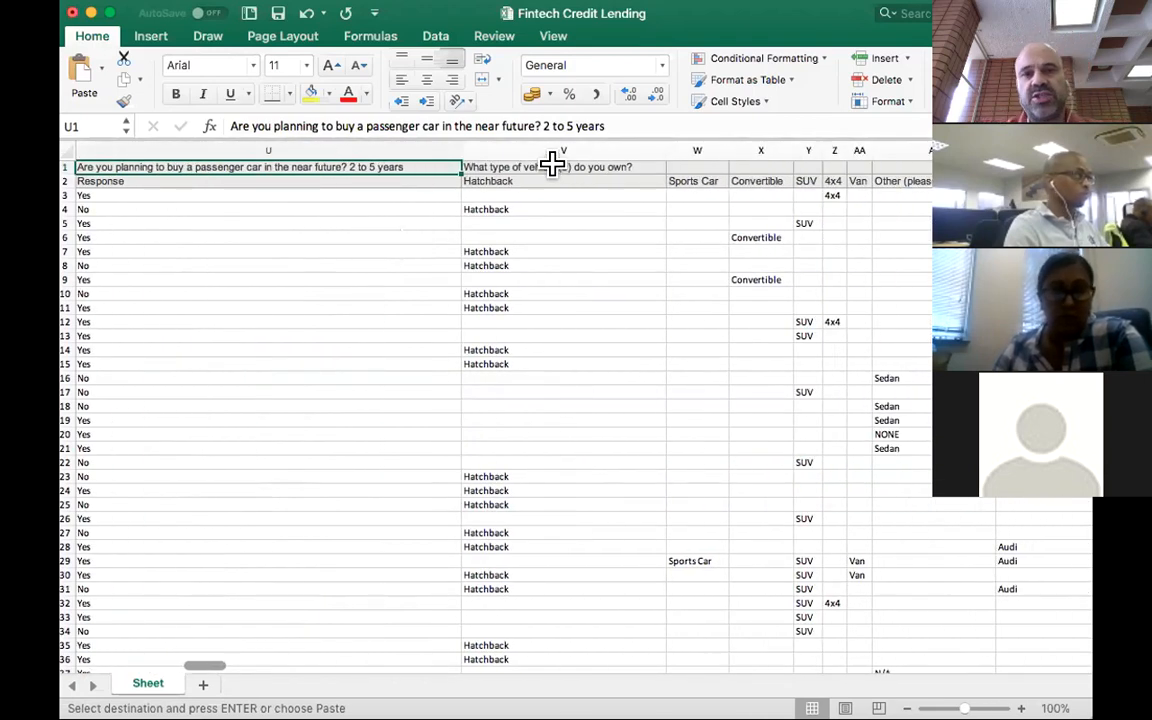
{"action": "scroll", "coordinate": [552, 250], "scroll_direction": "right", "scroll_amount": 4}
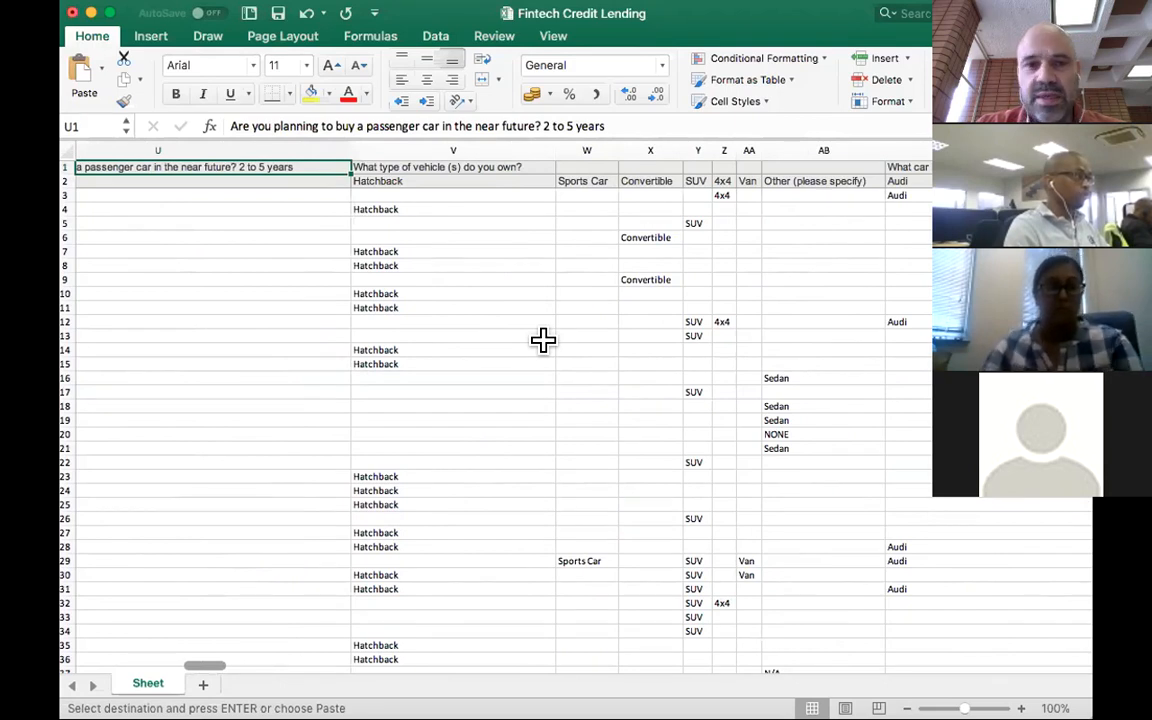
Compare the row 1 and row 2 header cells of the Hatchback, Sports Car and Convertible columns.
{"action": "left_click", "coordinate": [400, 182]}
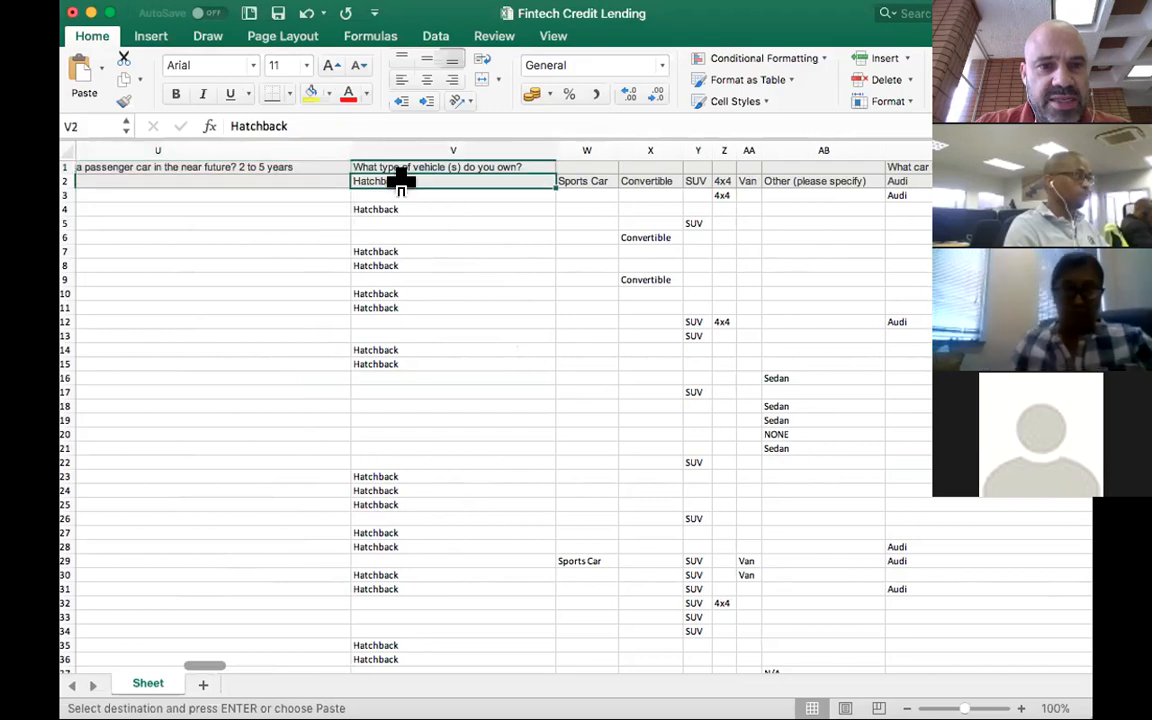
{"action": "left_click", "coordinate": [399, 163]}
{"action": "left_click", "coordinate": [573, 179]}
{"action": "left_click", "coordinate": [571, 165]}
{"action": "left_click", "coordinate": [650, 181]}
{"action": "left_click", "coordinate": [644, 165]}
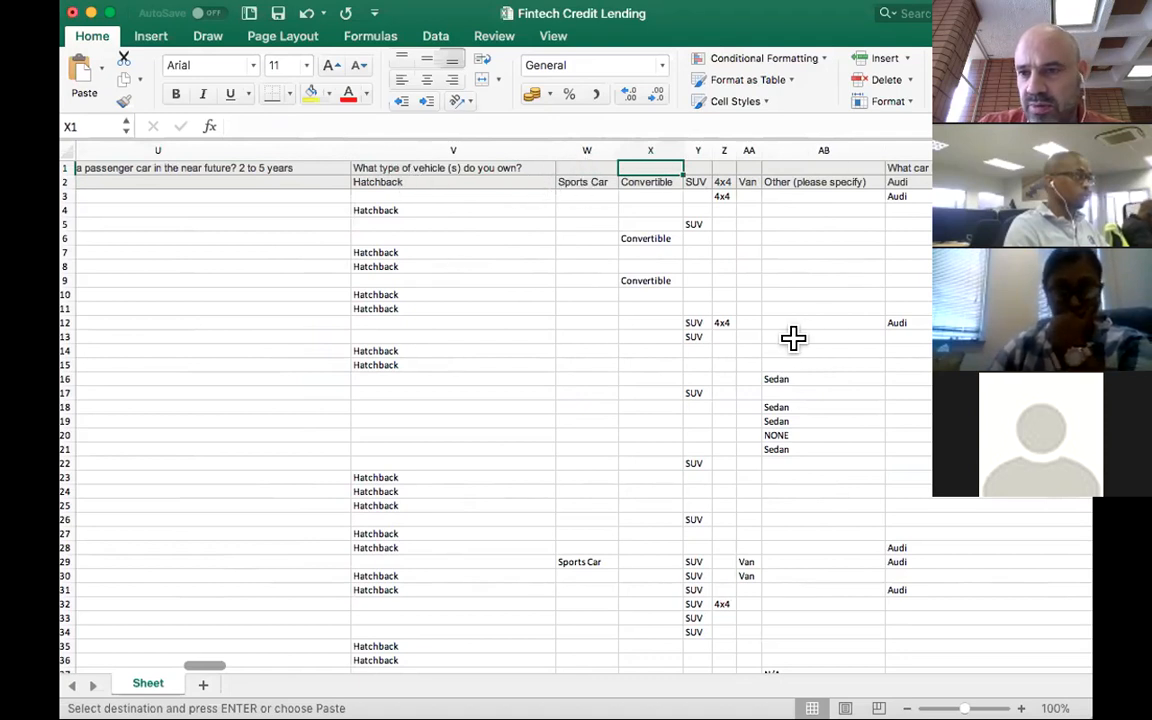
Review the multi-column headers for car brands owned, place of purchase and finance product selected.
{"action": "scroll", "coordinate": [793, 338], "scroll_direction": "right", "scroll_amount": 15}
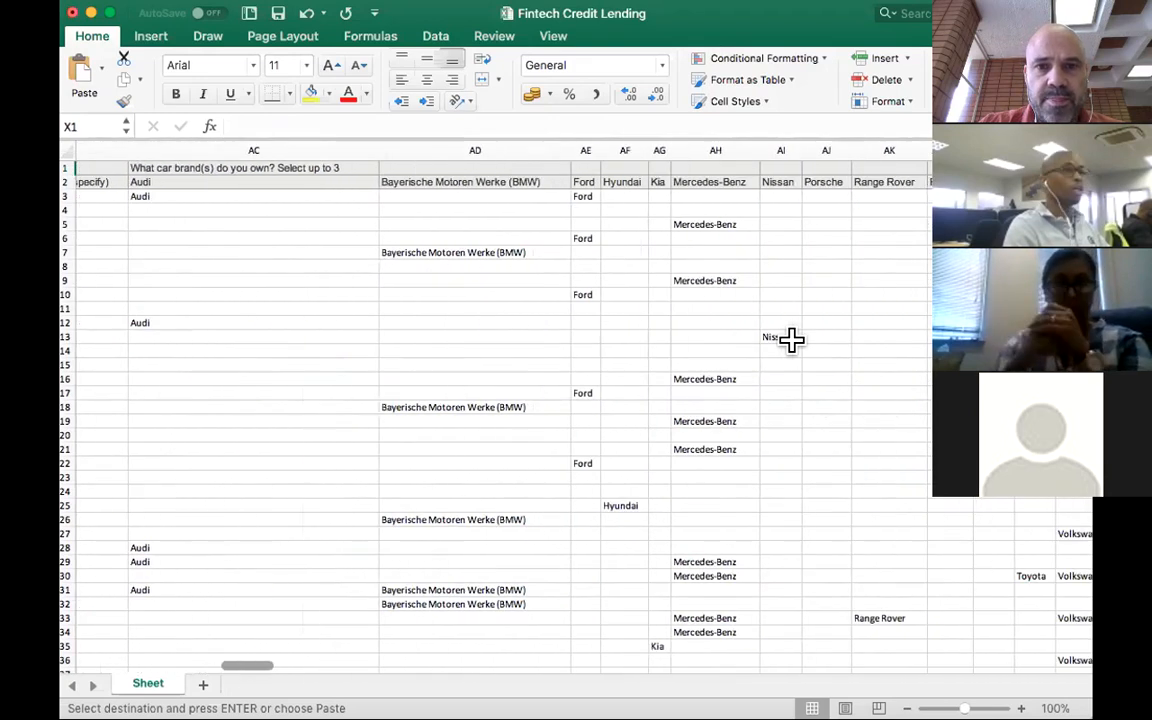
{"action": "scroll", "coordinate": [793, 338], "scroll_direction": "right", "scroll_amount": 5}
{"action": "scroll", "coordinate": [792, 339], "scroll_direction": "left", "scroll_amount": 3}
{"action": "scroll", "coordinate": [788, 338], "scroll_direction": "right", "scroll_amount": 1}
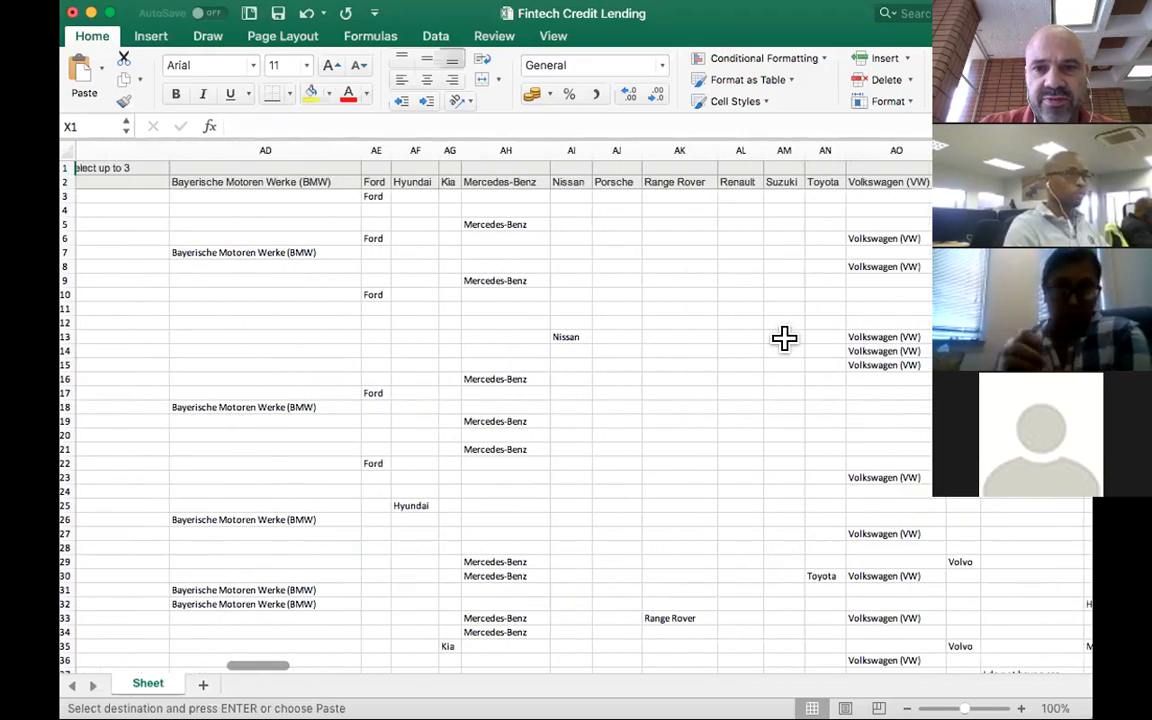
{"action": "scroll", "coordinate": [784, 338], "scroll_direction": "right", "scroll_amount": 15}
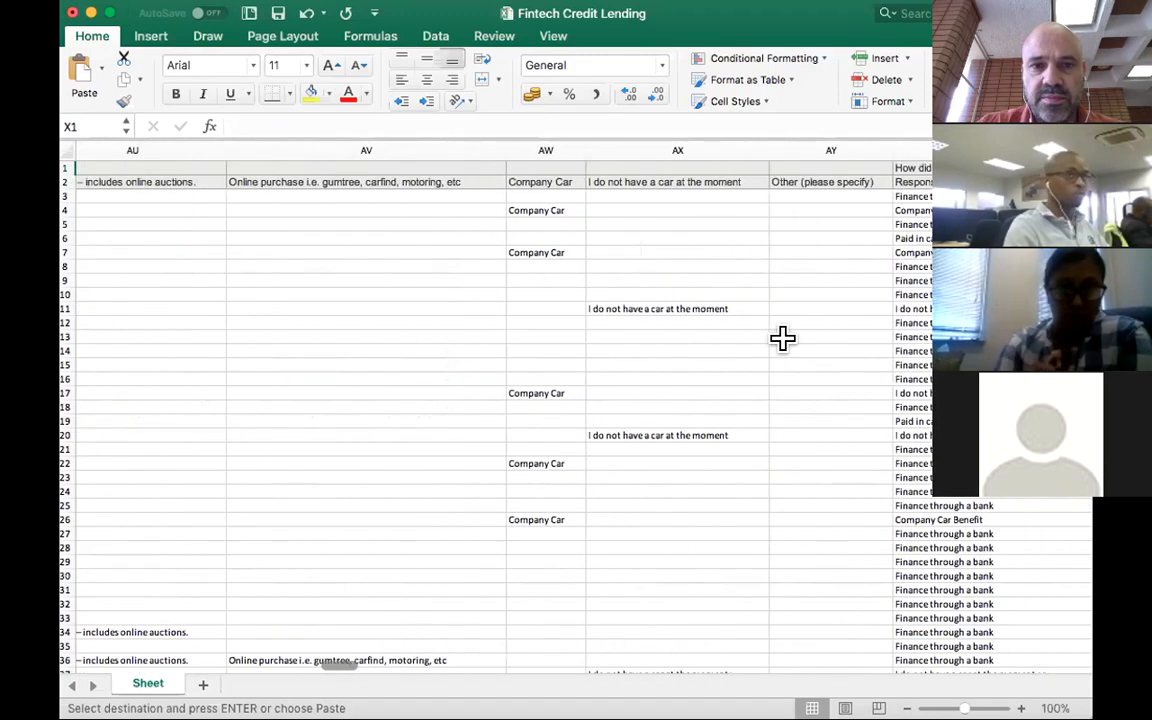
{"action": "scroll", "coordinate": [783, 338], "scroll_direction": "right", "scroll_amount": 12}
{"action": "scroll", "coordinate": [774, 341], "scroll_direction": "right", "scroll_amount": 12}
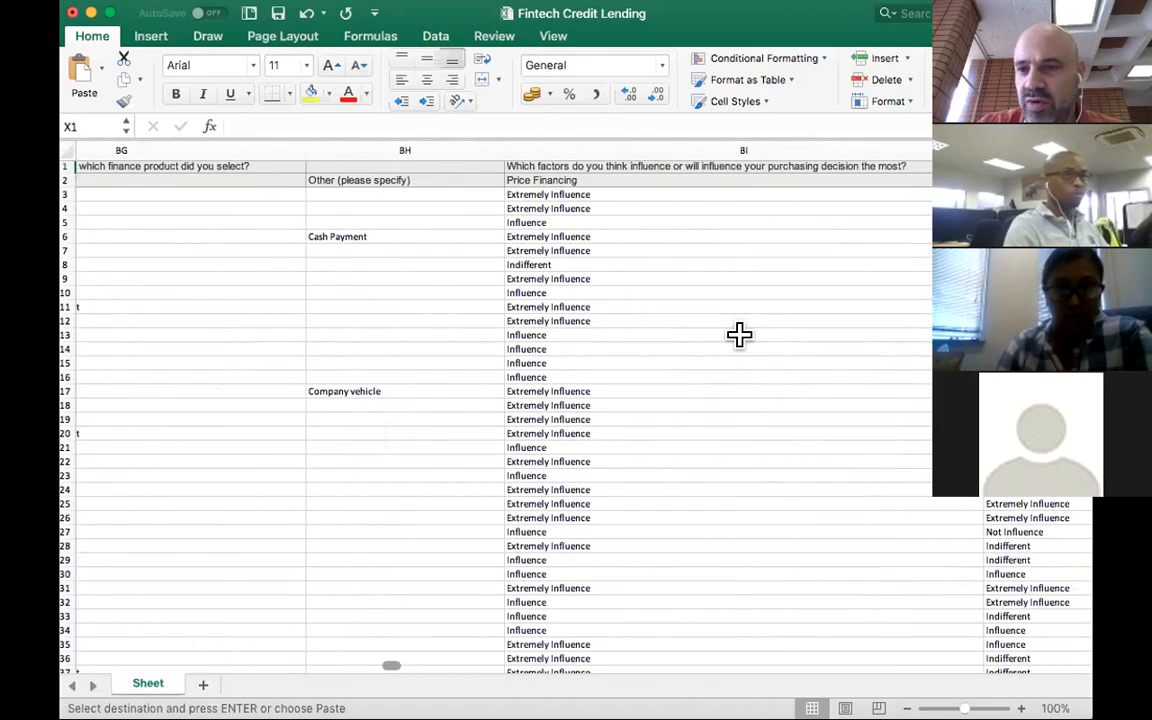
Examine the ratings for purchasing decision factors, from Price Financing to After Sale Service, and the question on the bank's past financial performance.
{"action": "left_click", "coordinate": [546, 194]}
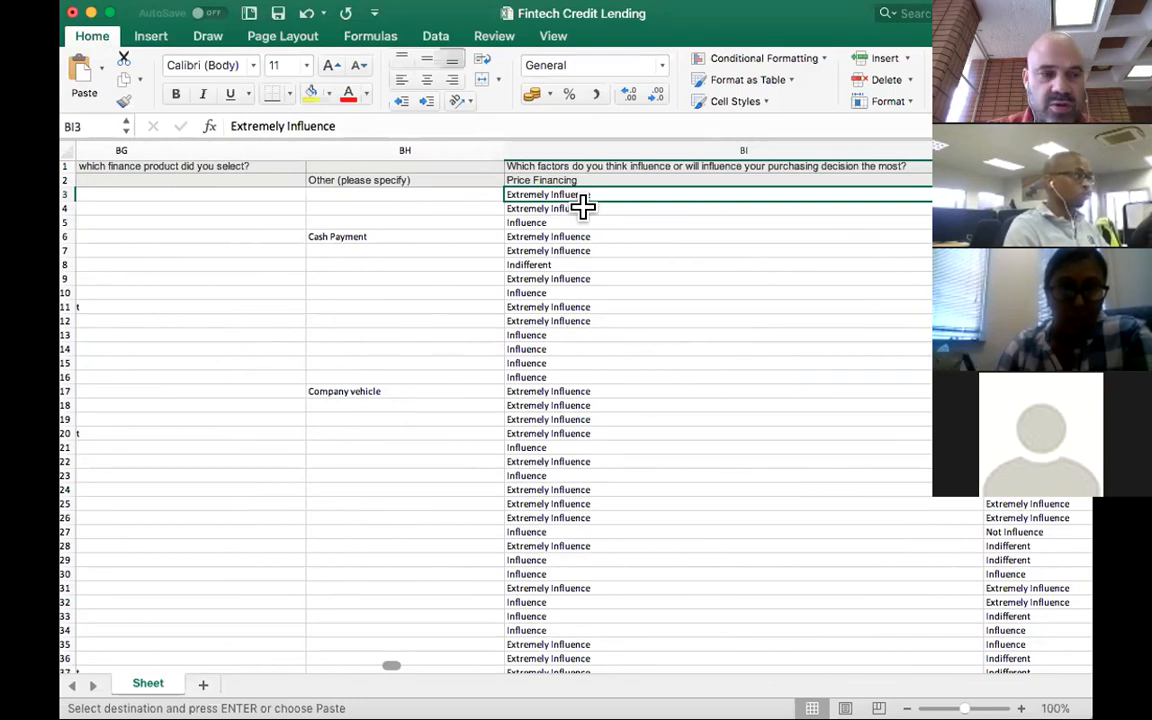
{"action": "scroll", "coordinate": [542, 221], "scroll_direction": "right", "scroll_amount": 1}
{"action": "left_click", "coordinate": [545, 222]}
{"action": "scroll", "coordinate": [653, 290], "scroll_direction": "right", "scroll_amount": 10}
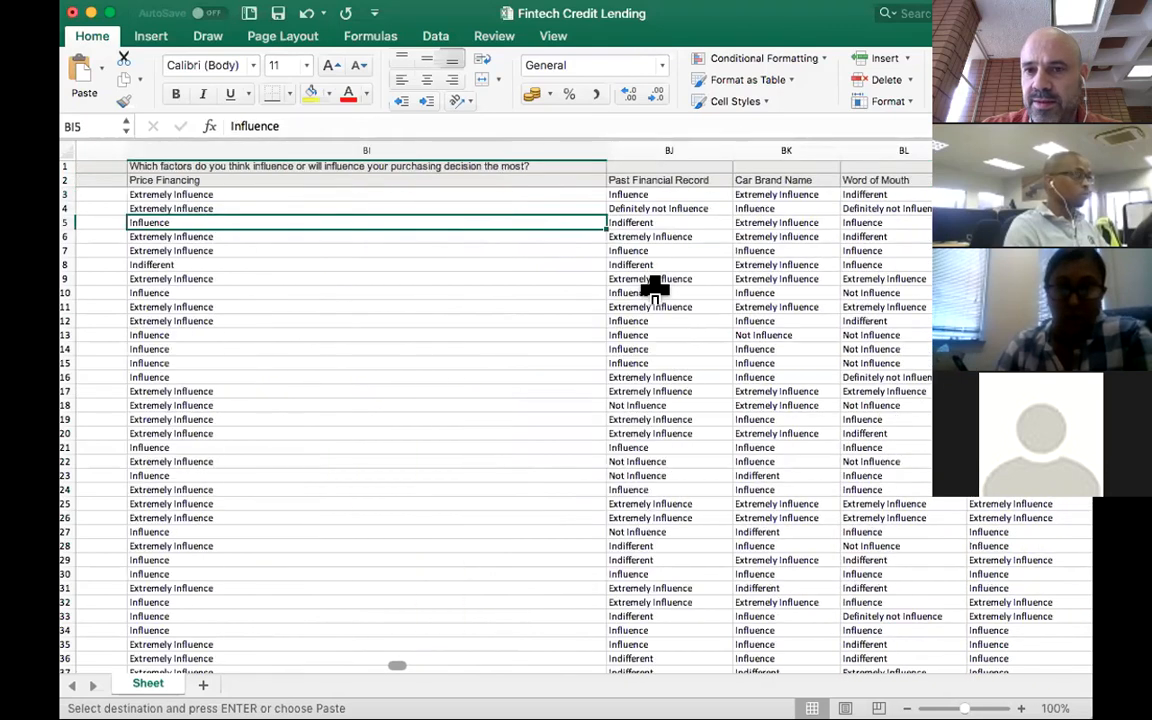
{"action": "scroll", "coordinate": [655, 290], "scroll_direction": "right", "scroll_amount": 1}
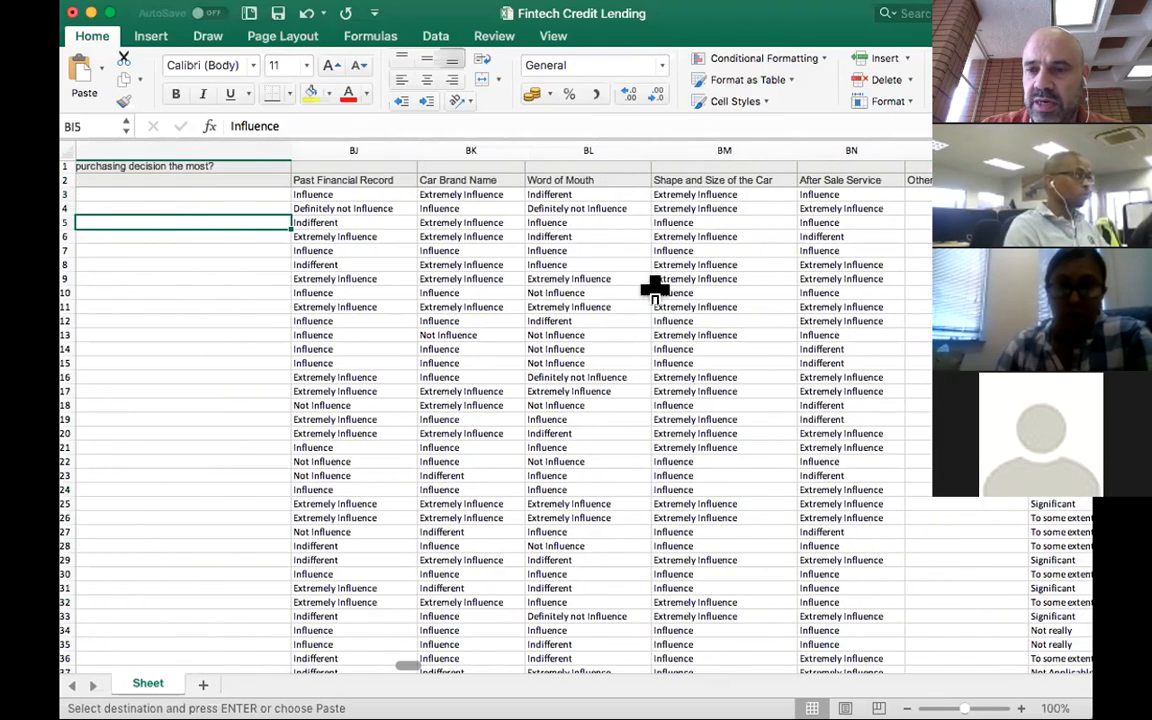
{"action": "scroll", "coordinate": [655, 290], "scroll_direction": "right", "scroll_amount": 10}
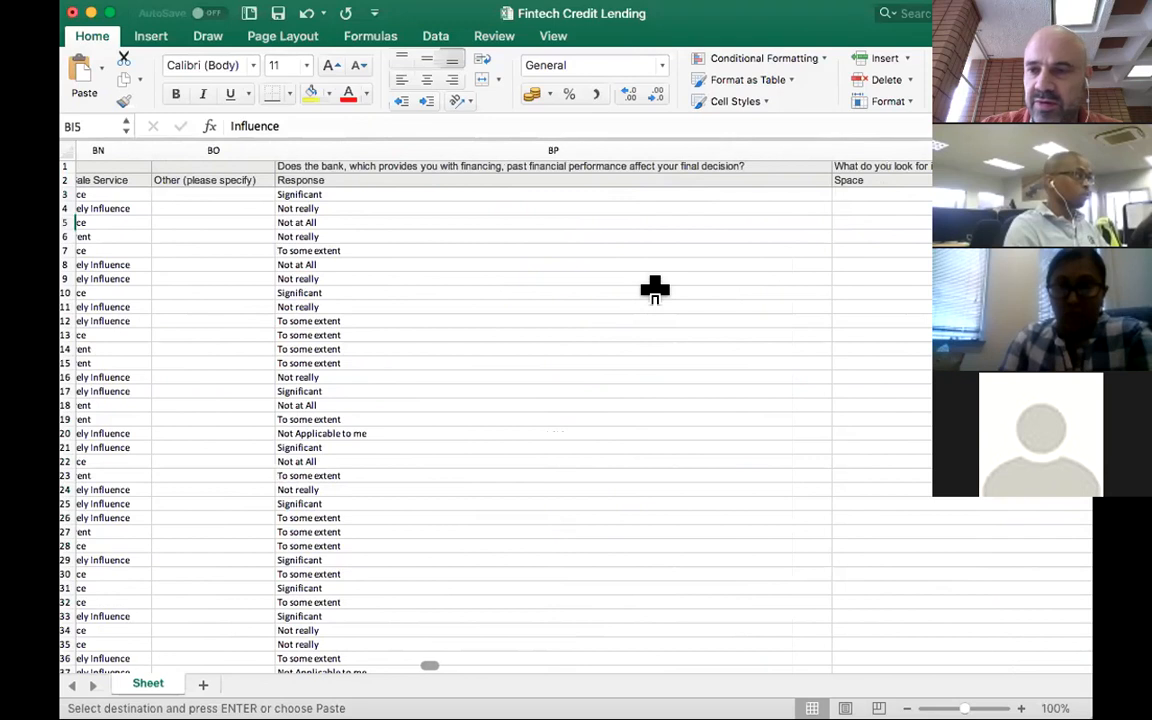
{"action": "scroll", "coordinate": [655, 290], "scroll_direction": "right", "scroll_amount": 2}
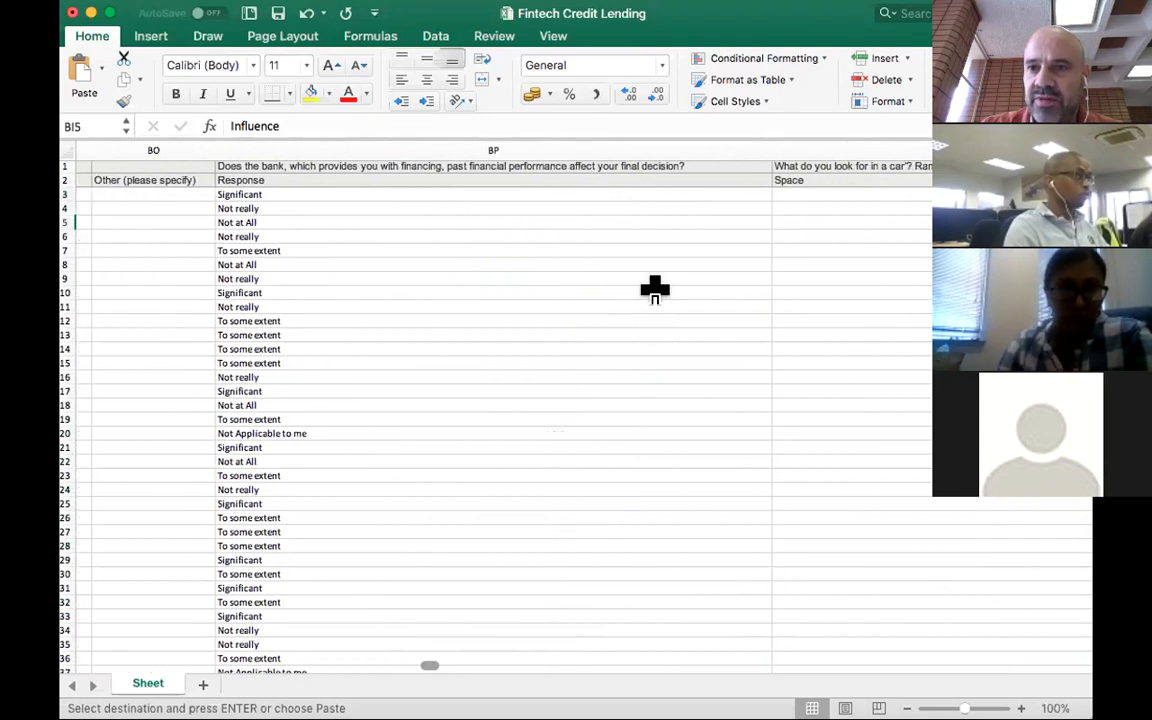
Examine the first ratings under After Sale Service and Shape and Size of the Car, beside the bank's past financial performance question.
{"action": "scroll", "coordinate": [655, 290], "scroll_direction": "right", "scroll_amount": 4}
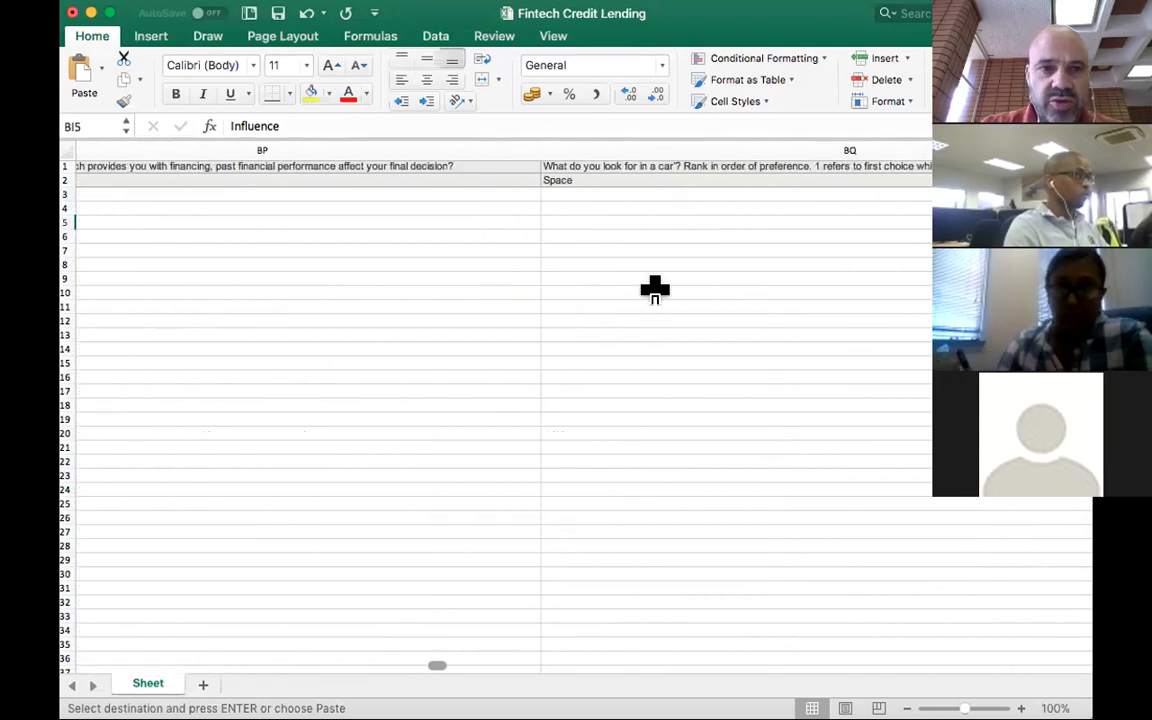
{"action": "scroll", "coordinate": [655, 290], "scroll_direction": "left", "scroll_amount": 10}
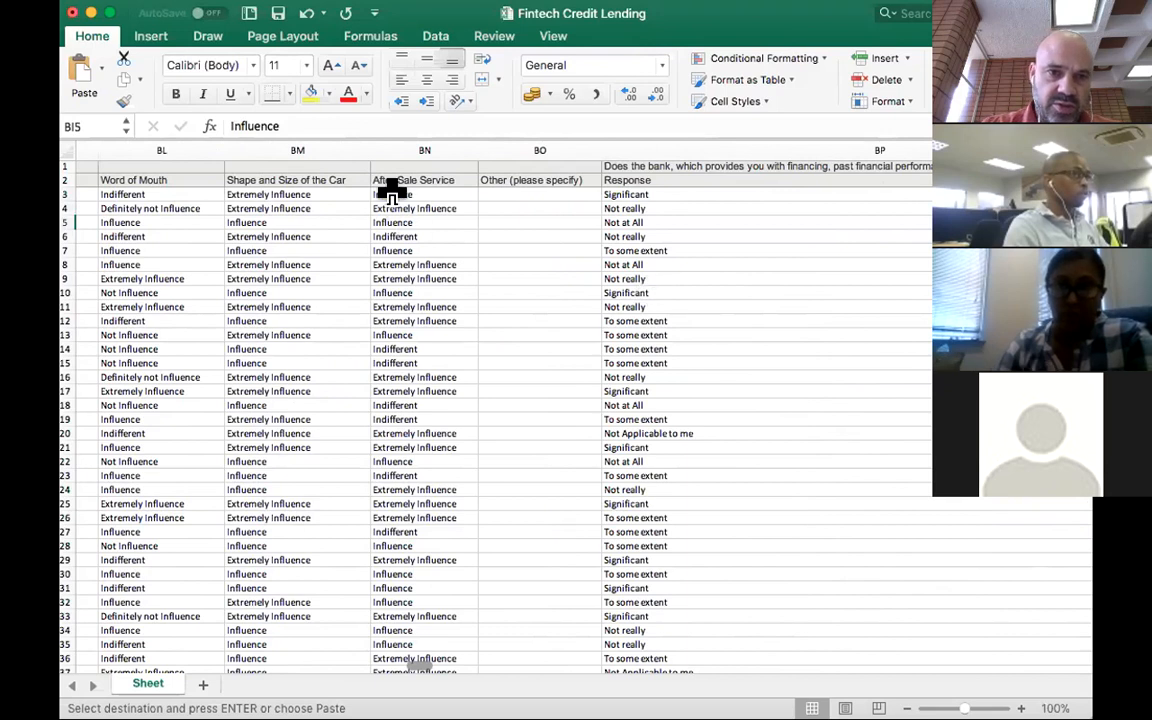
{"action": "scroll", "coordinate": [444, 263], "scroll_direction": "left", "scroll_amount": 2}
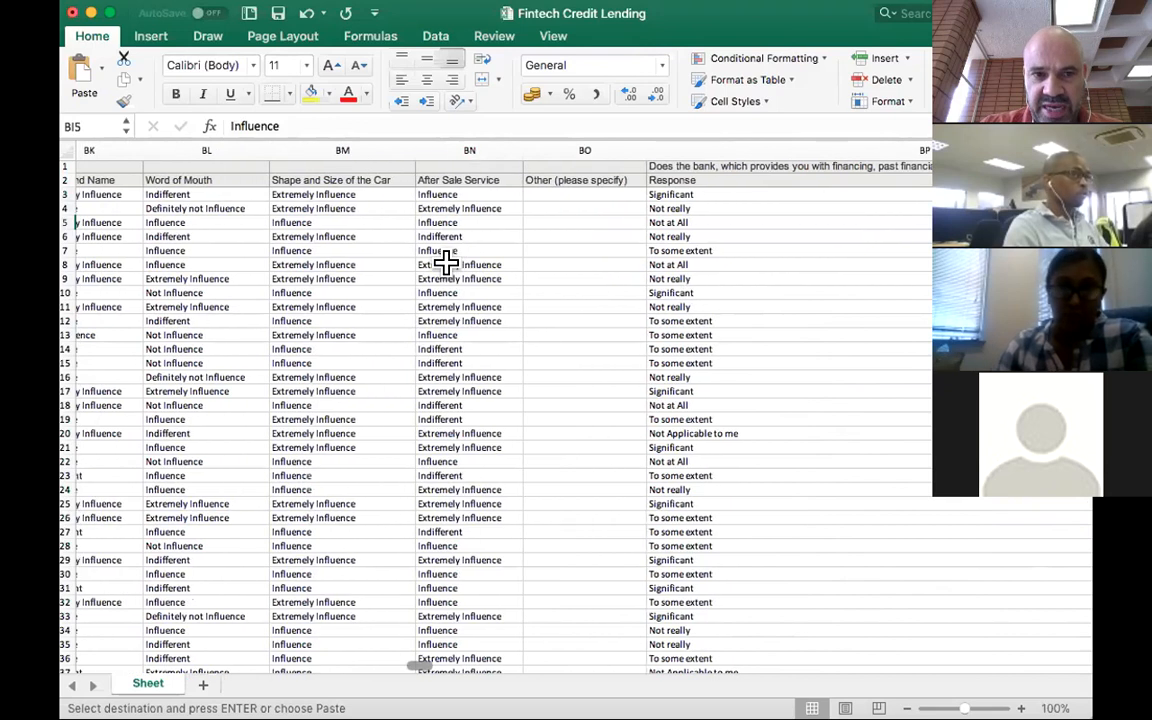
{"action": "left_click", "coordinate": [450, 194]}
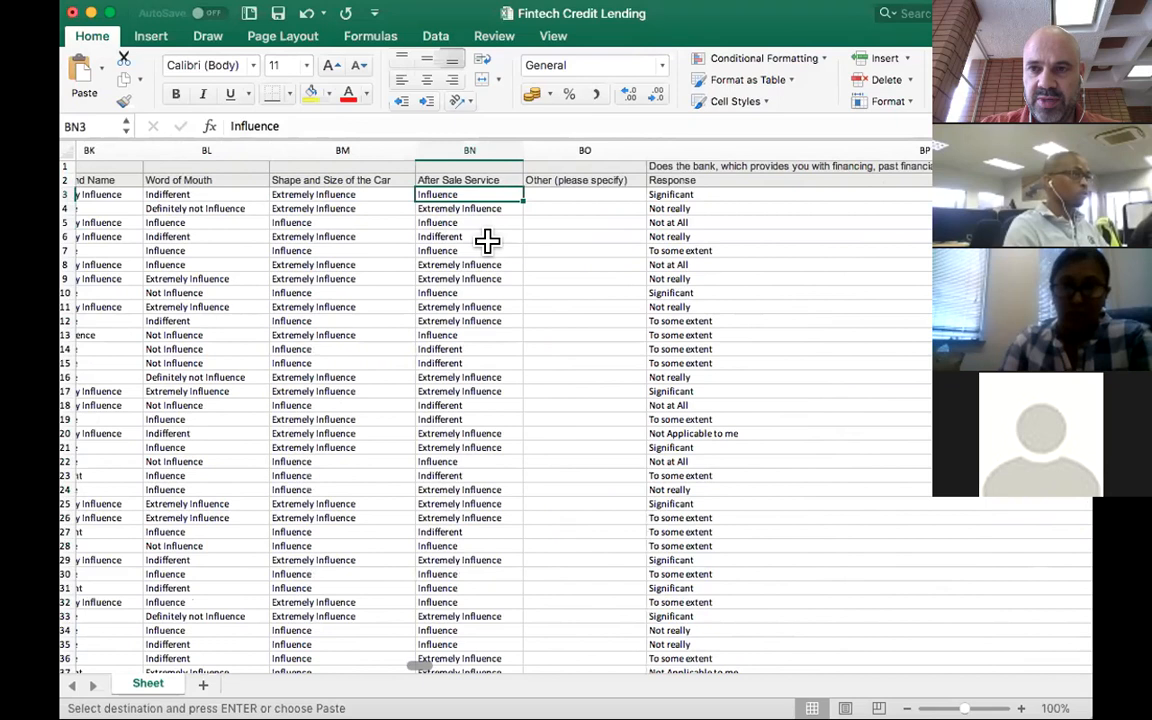
{"action": "left_click", "coordinate": [352, 194]}
{"action": "scroll", "coordinate": [489, 251], "scroll_direction": "left", "scroll_amount": 1}
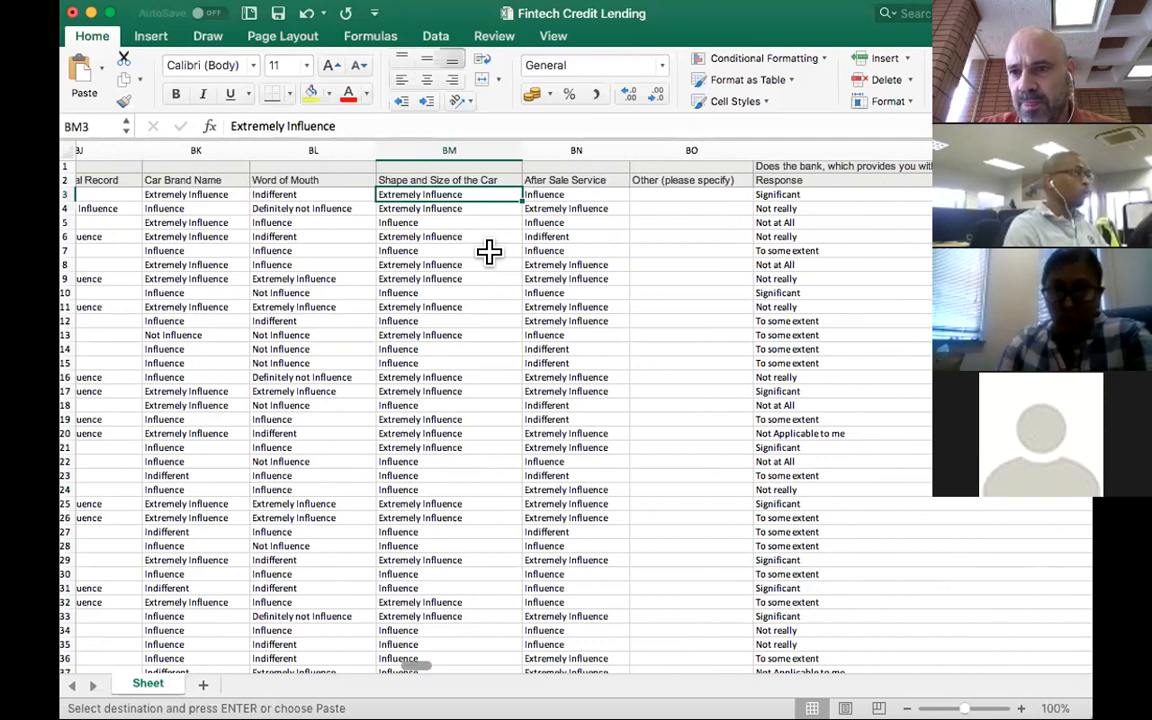
Review the columns for car feature rankings, primary decision factors and information sources used, through Salesperson at the dealership and Social networking sites.
{"action": "scroll", "coordinate": [489, 251], "scroll_direction": "right", "scroll_amount": 3}
{"action": "scroll", "coordinate": [489, 251], "scroll_direction": "right", "scroll_amount": 6}
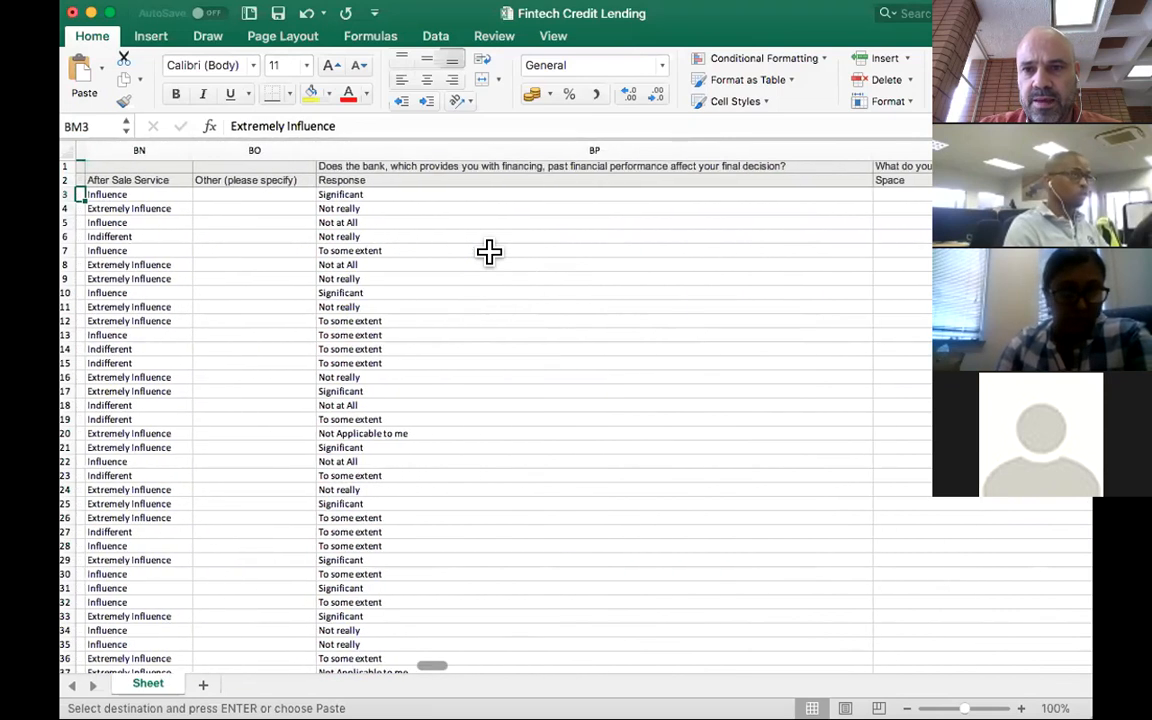
{"action": "scroll", "coordinate": [484, 251], "scroll_direction": "right", "scroll_amount": 1}
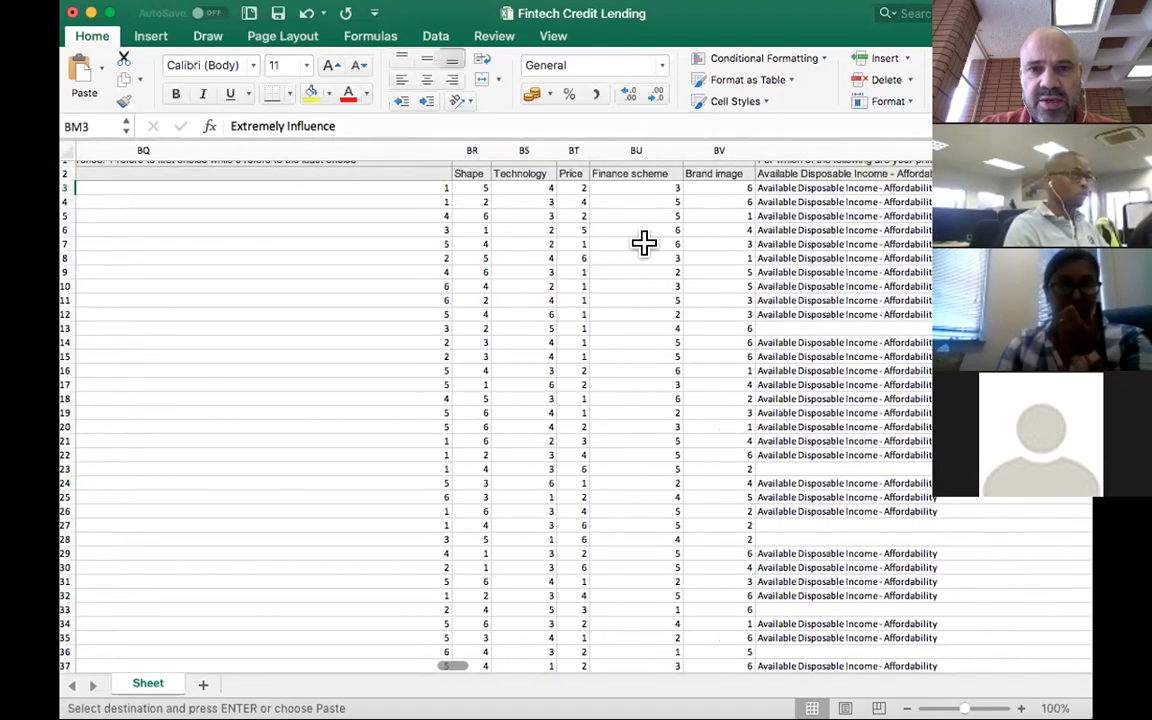
{"action": "scroll", "coordinate": [615, 297], "scroll_direction": "right", "scroll_amount": 2}
{"action": "scroll", "coordinate": [612, 231], "scroll_direction": "right", "scroll_amount": 2}
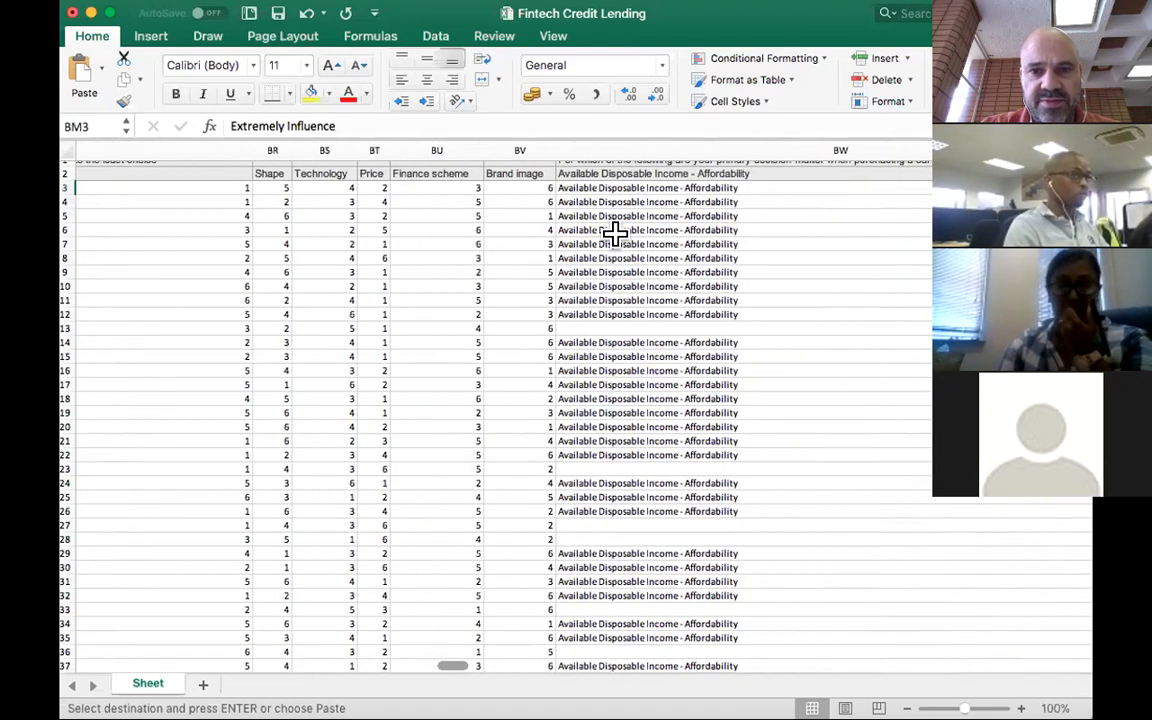
{"action": "scroll", "coordinate": [620, 257], "scroll_direction": "right", "scroll_amount": 5}
{"action": "scroll", "coordinate": [621, 258], "scroll_direction": "right", "scroll_amount": 6}
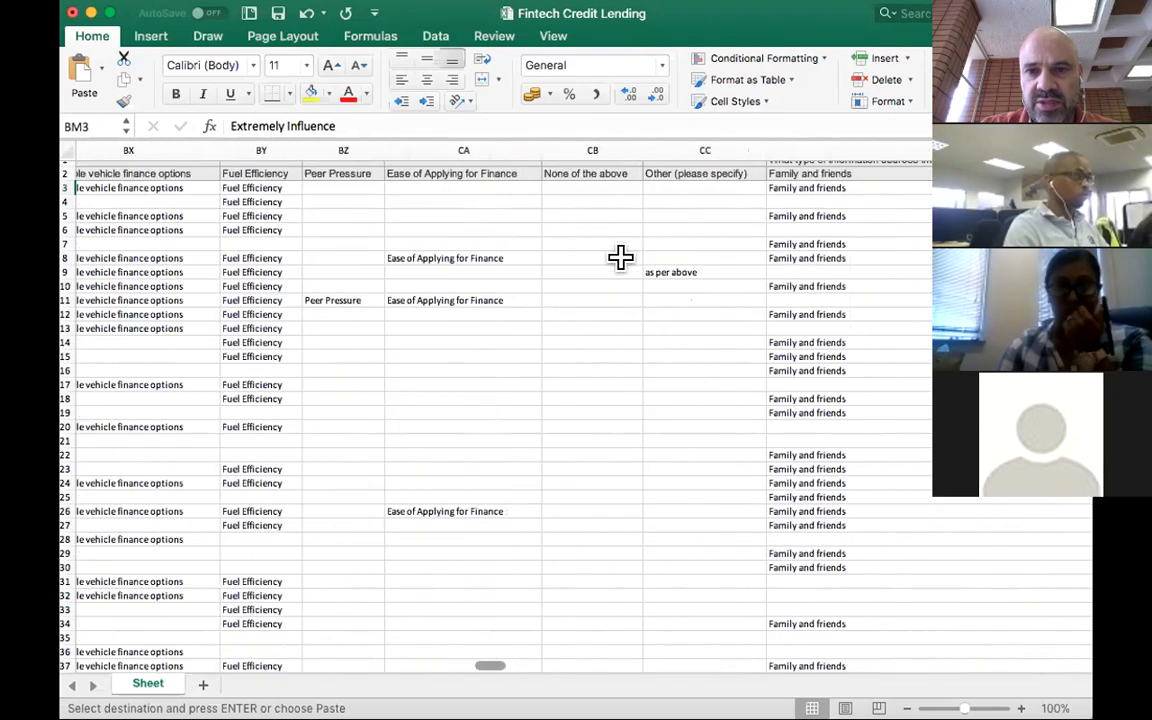
{"action": "scroll", "coordinate": [619, 258], "scroll_direction": "right", "scroll_amount": 3}
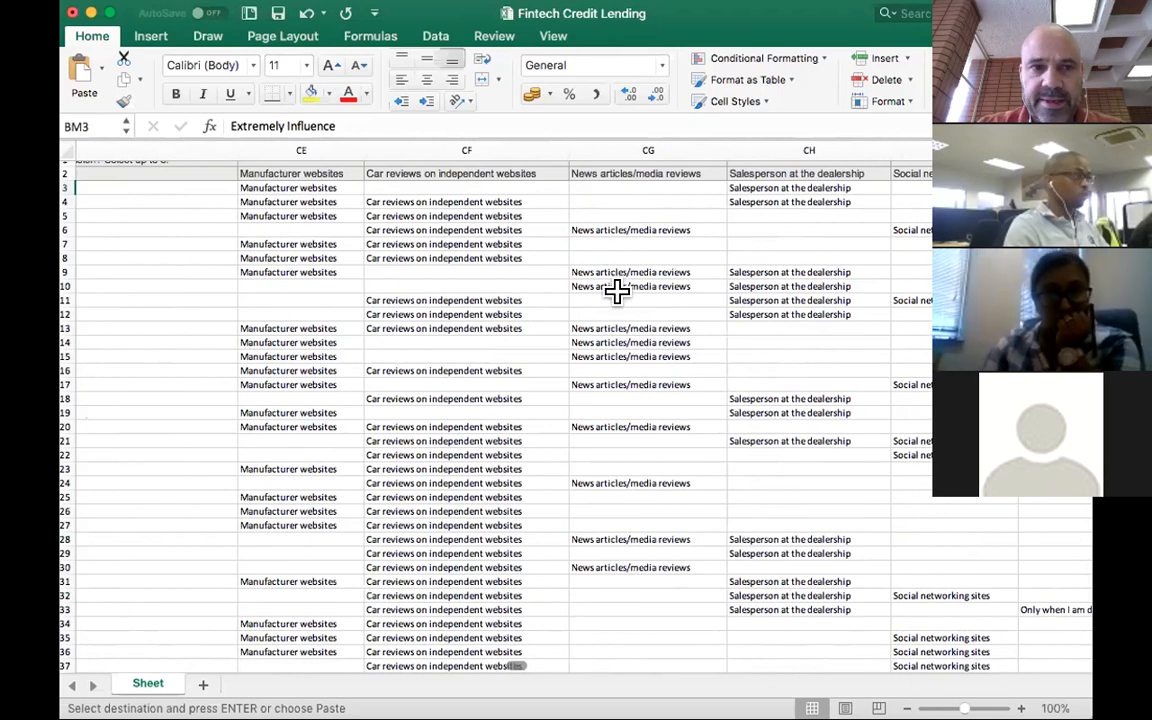
{"action": "scroll", "coordinate": [617, 290], "scroll_direction": "right", "scroll_amount": 2}
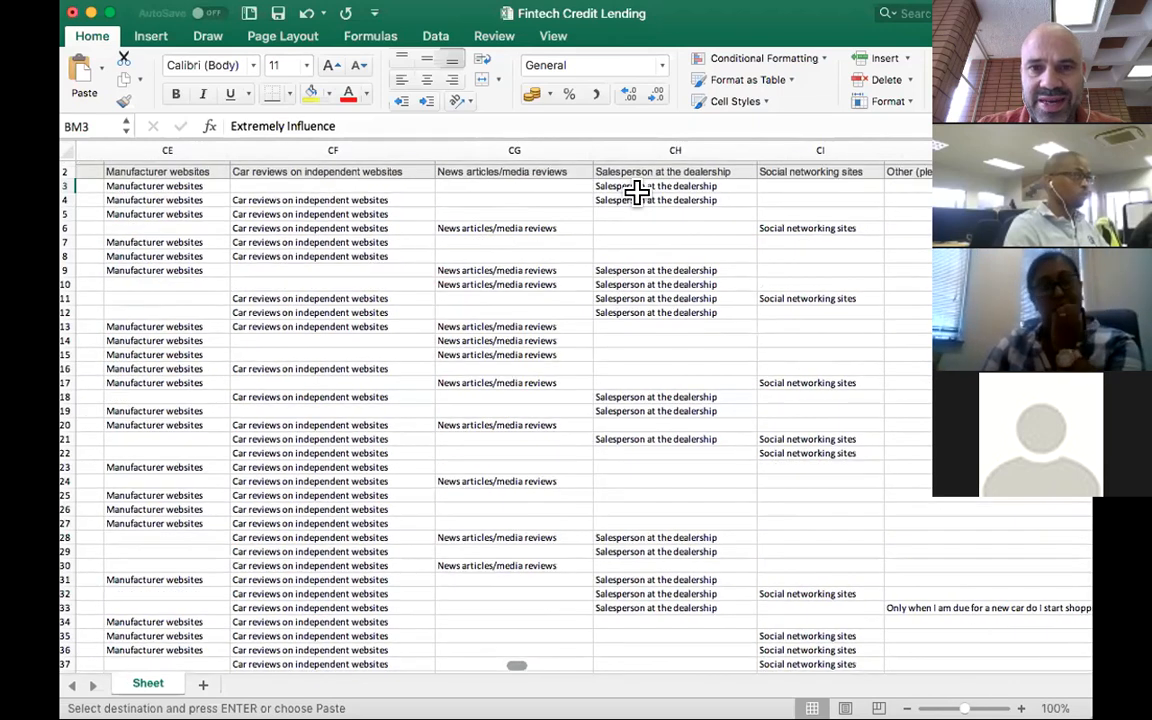
Check the Salesperson at the dealership answers and the columns from Family and friends to the Open-Ended Response.
{"action": "left_click", "coordinate": [636, 198]}
{"action": "scroll", "coordinate": [575, 233], "scroll_direction": "left", "scroll_amount": 5}
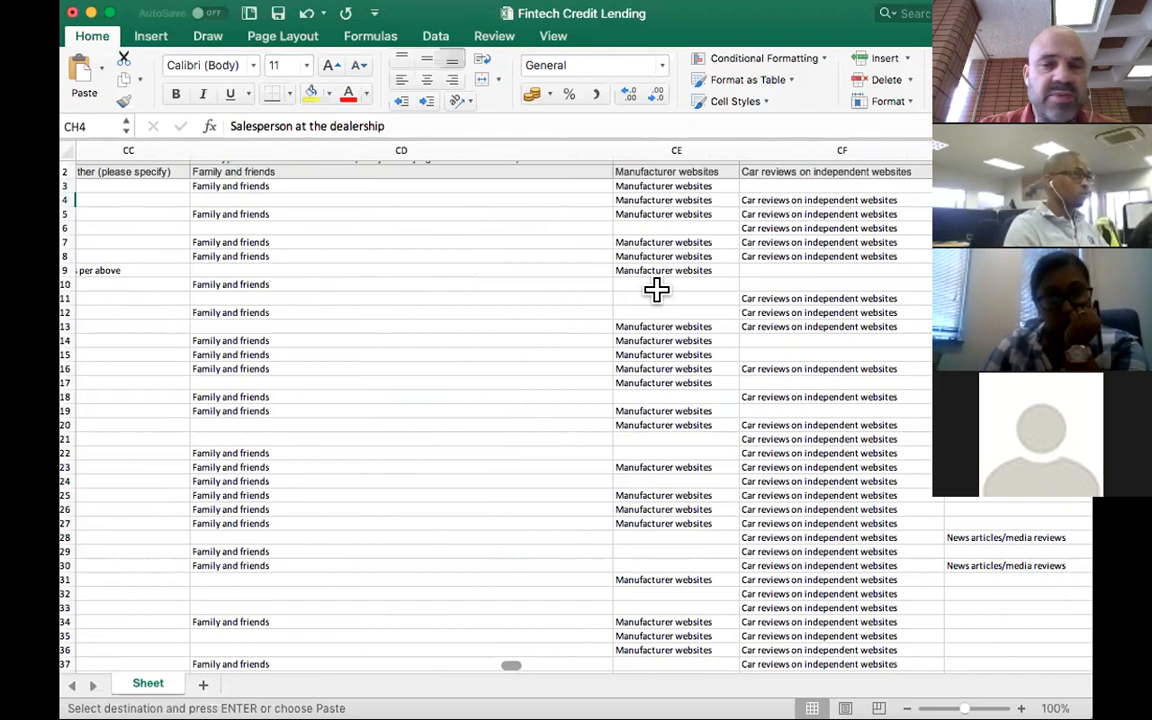
{"action": "scroll", "coordinate": [656, 290], "scroll_direction": "right", "scroll_amount": 10}
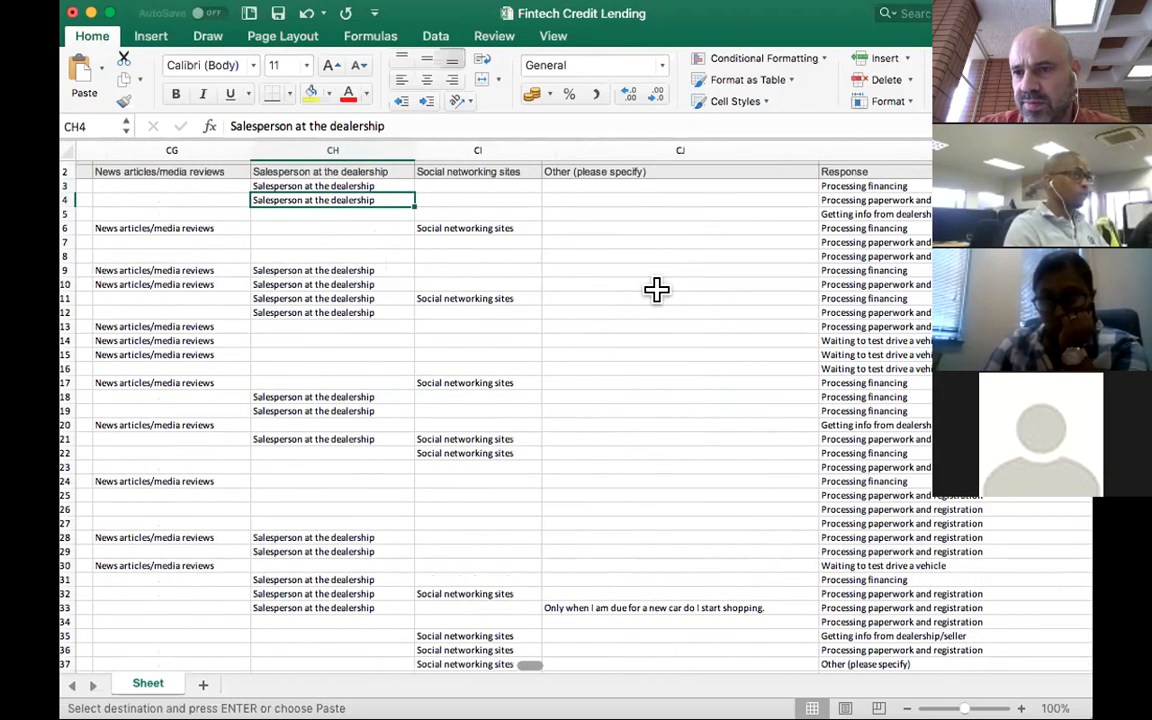
{"action": "scroll", "coordinate": [656, 290], "scroll_direction": "right", "scroll_amount": 8}
{"action": "scroll", "coordinate": [658, 290], "scroll_direction": "right", "scroll_amount": 3}
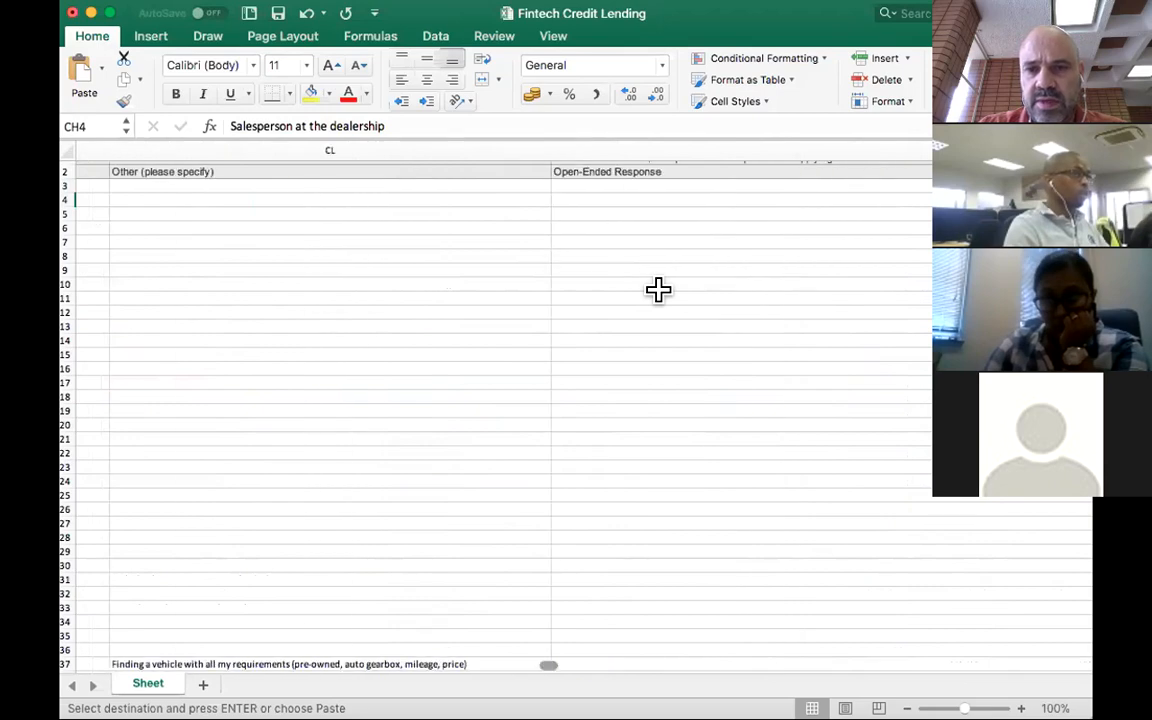
Recheck both header rows from Respondent ID and the blank contact columns through to the monthly personal income question.
{"action": "scroll", "coordinate": [660, 290], "scroll_direction": "left", "scroll_amount": 8}
{"action": "scroll", "coordinate": [664, 290], "scroll_direction": "left", "scroll_amount": 20}
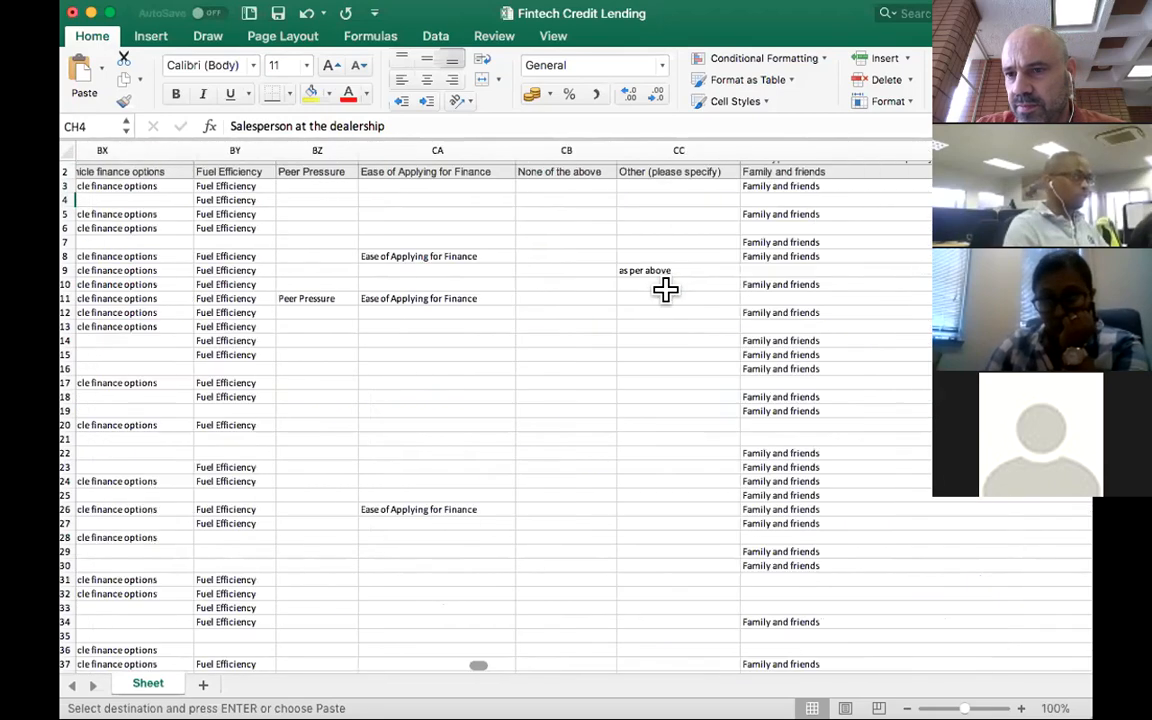
{"action": "scroll", "coordinate": [666, 290], "scroll_direction": "left", "scroll_amount": 20}
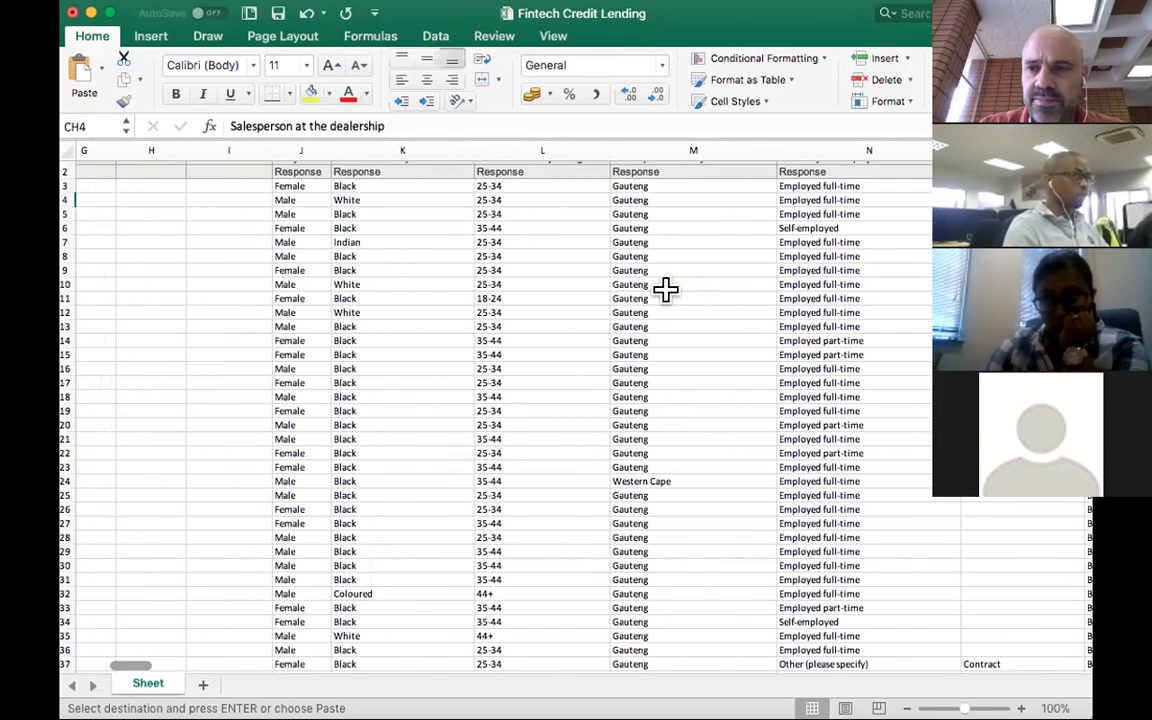
{"action": "scroll", "coordinate": [666, 290], "scroll_direction": "left", "scroll_amount": 10}
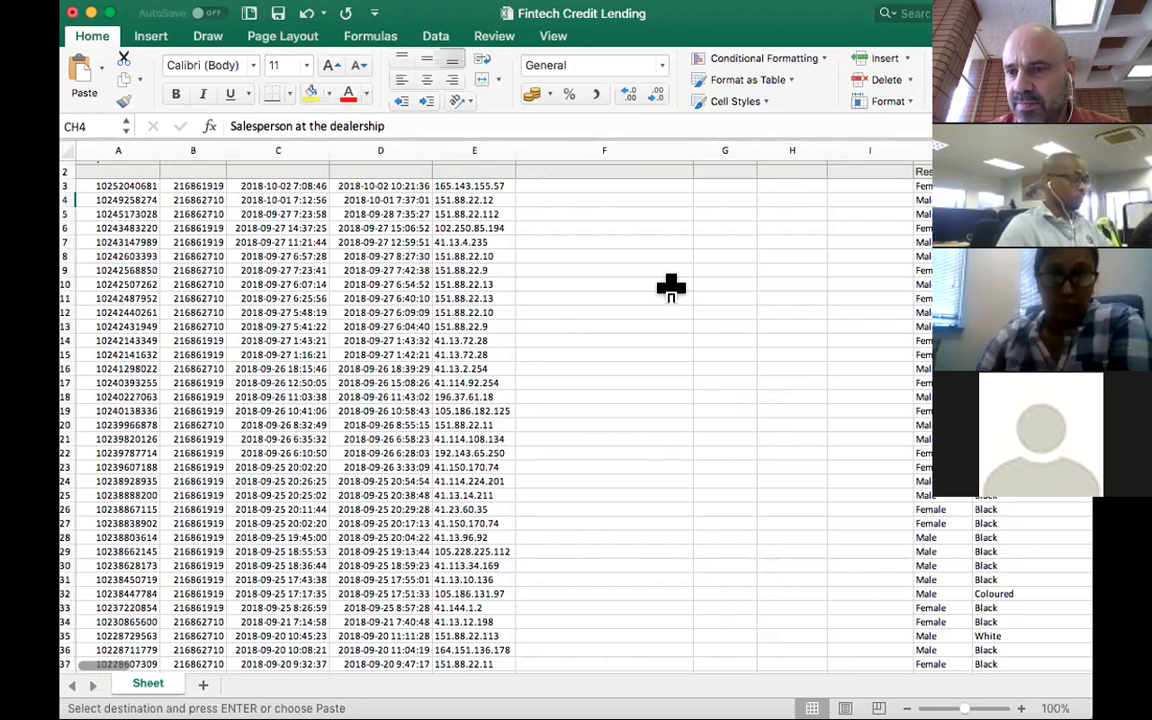
{"action": "scroll", "coordinate": [660, 280], "scroll_direction": "up", "scroll_amount": 2}
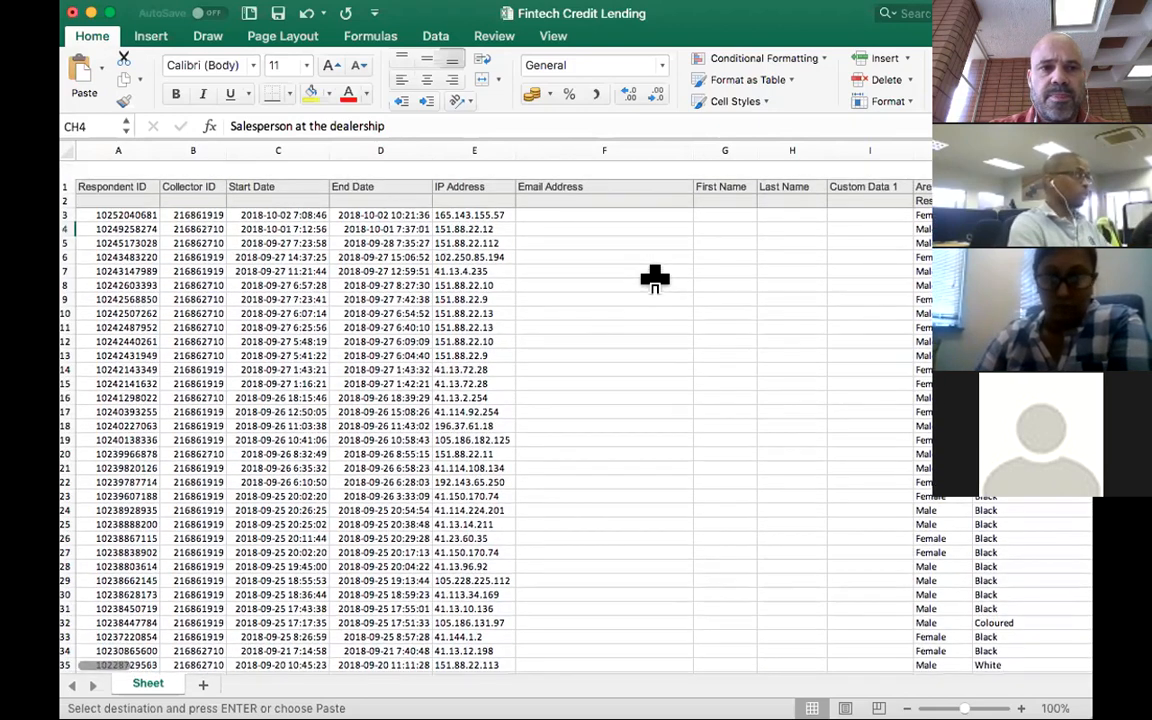
{"action": "scroll", "coordinate": [668, 279], "scroll_direction": "right", "scroll_amount": 10}
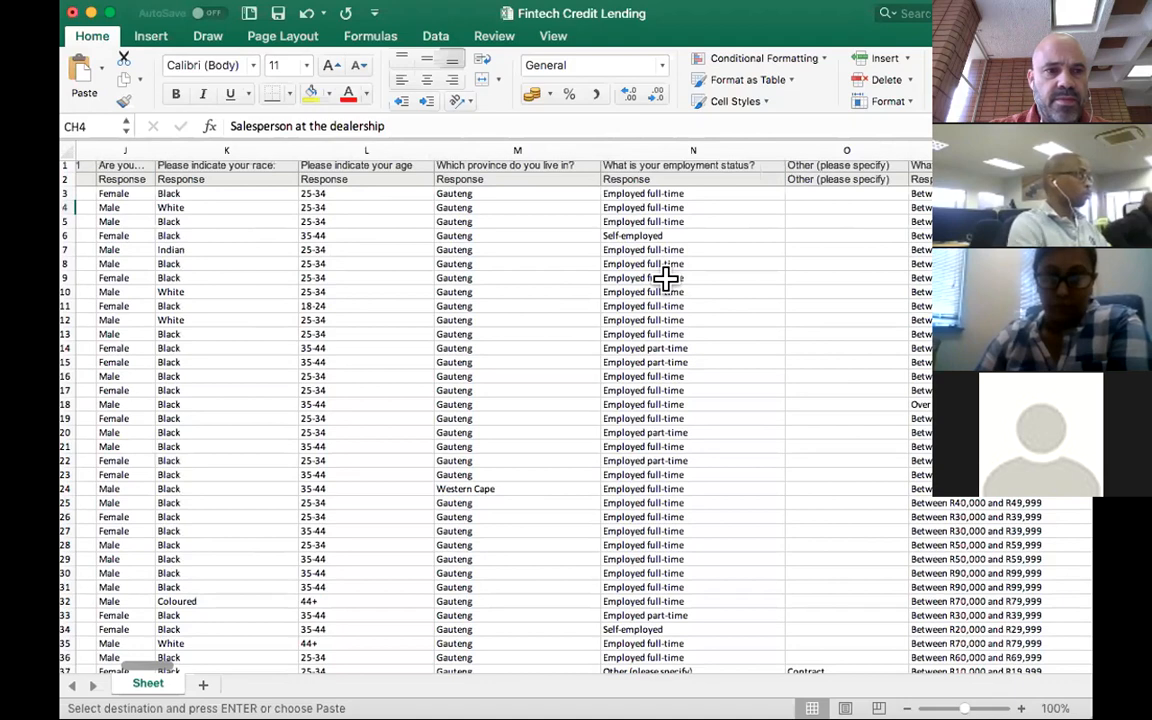
{"action": "scroll", "coordinate": [664, 279], "scroll_direction": "right", "scroll_amount": 5}
{"action": "scroll", "coordinate": [664, 279], "scroll_direction": "left", "scroll_amount": 12}
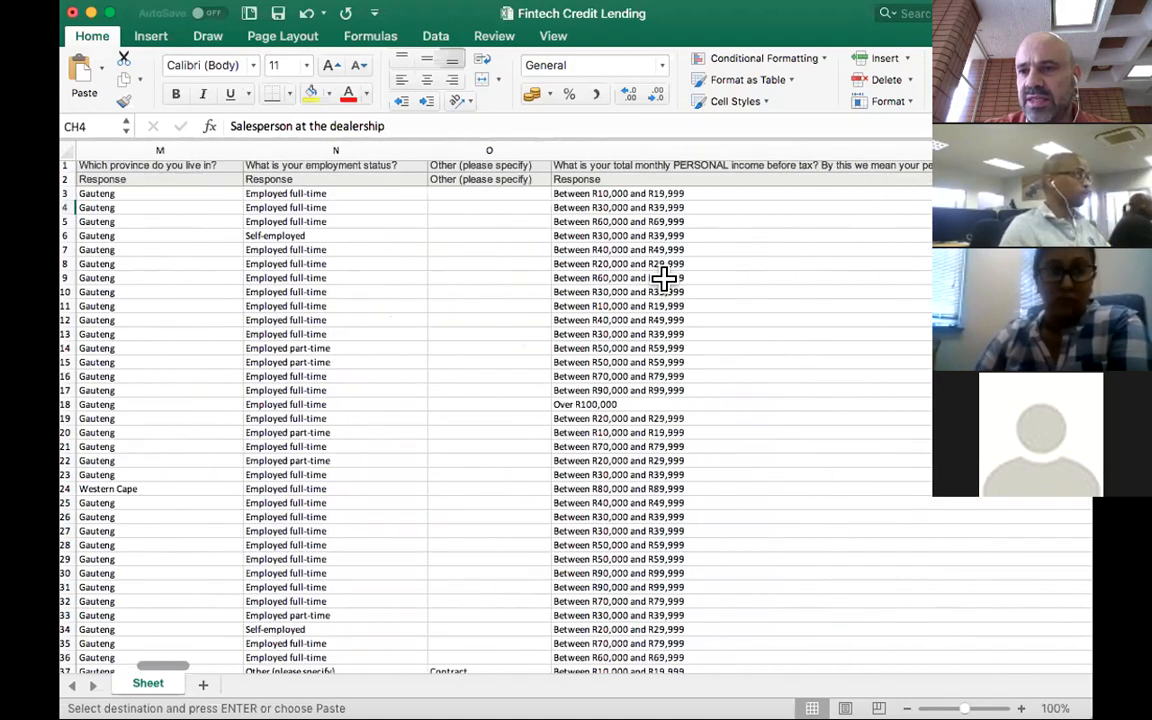
{"action": "scroll", "coordinate": [664, 279], "scroll_direction": "left", "scroll_amount": 3}
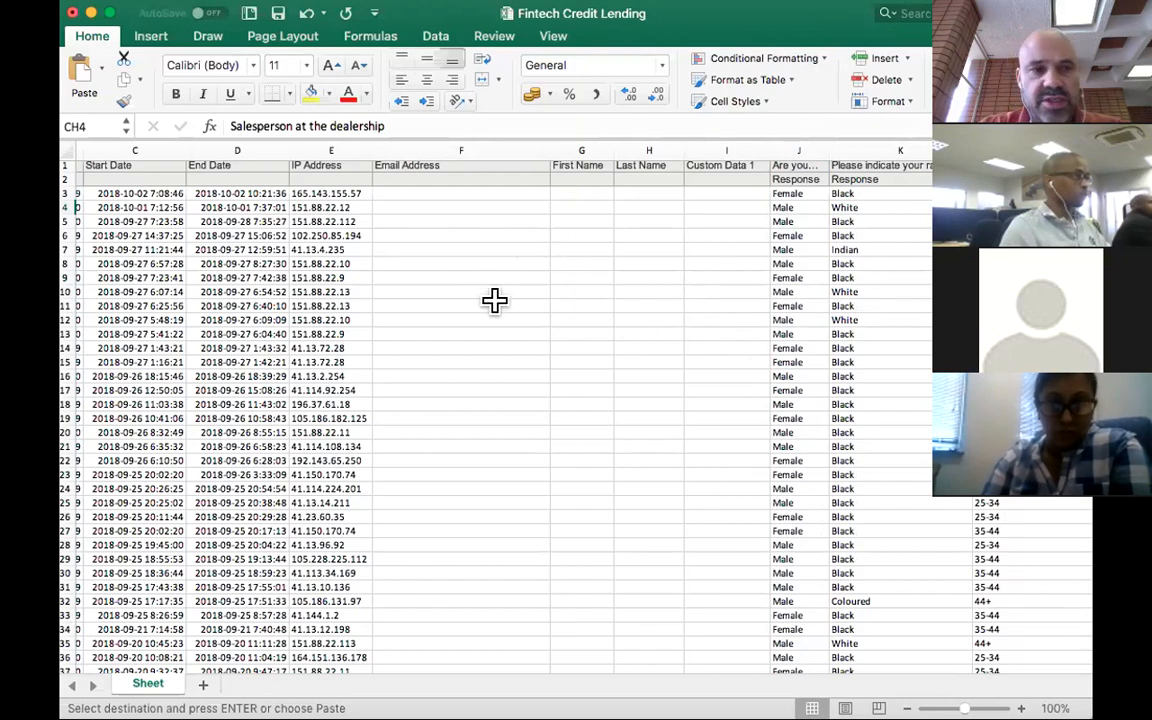
Select header row 1 and compare it with row 2 from Respondent ID through to the driving license question.
{"action": "scroll", "coordinate": [497, 308], "scroll_direction": "up", "scroll_amount": 1}
{"action": "left_click", "coordinate": [88, 166]}
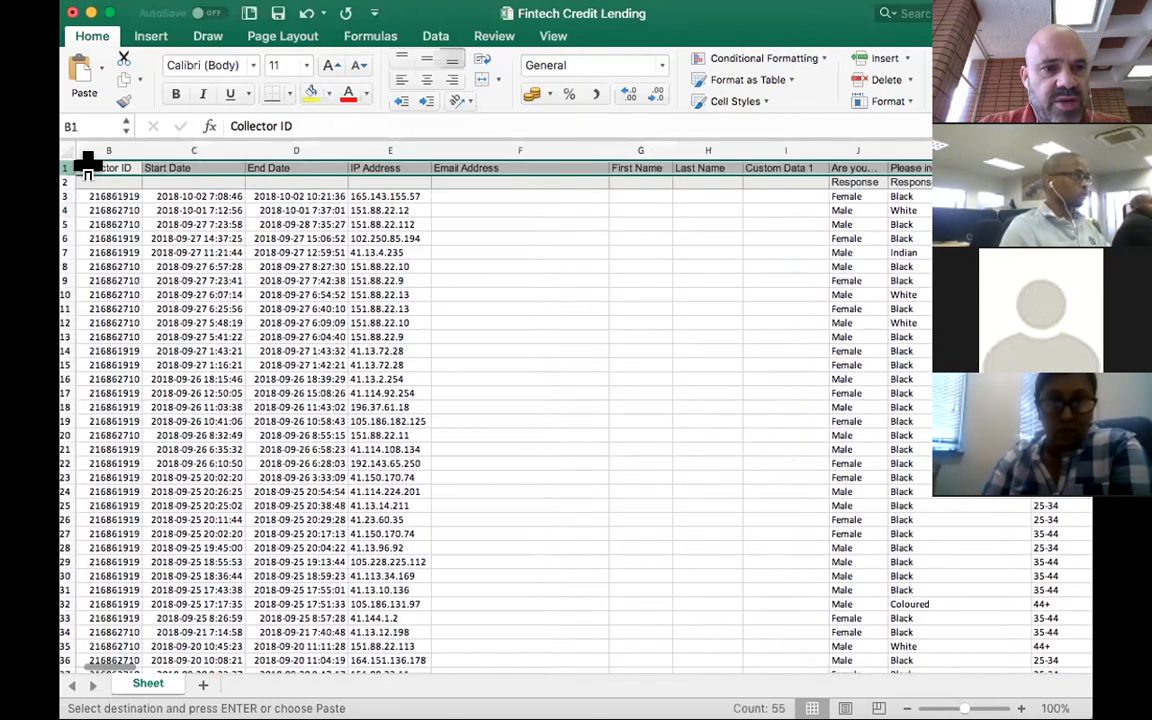
{"action": "scroll", "coordinate": [671, 229], "scroll_direction": "right", "scroll_amount": 6}
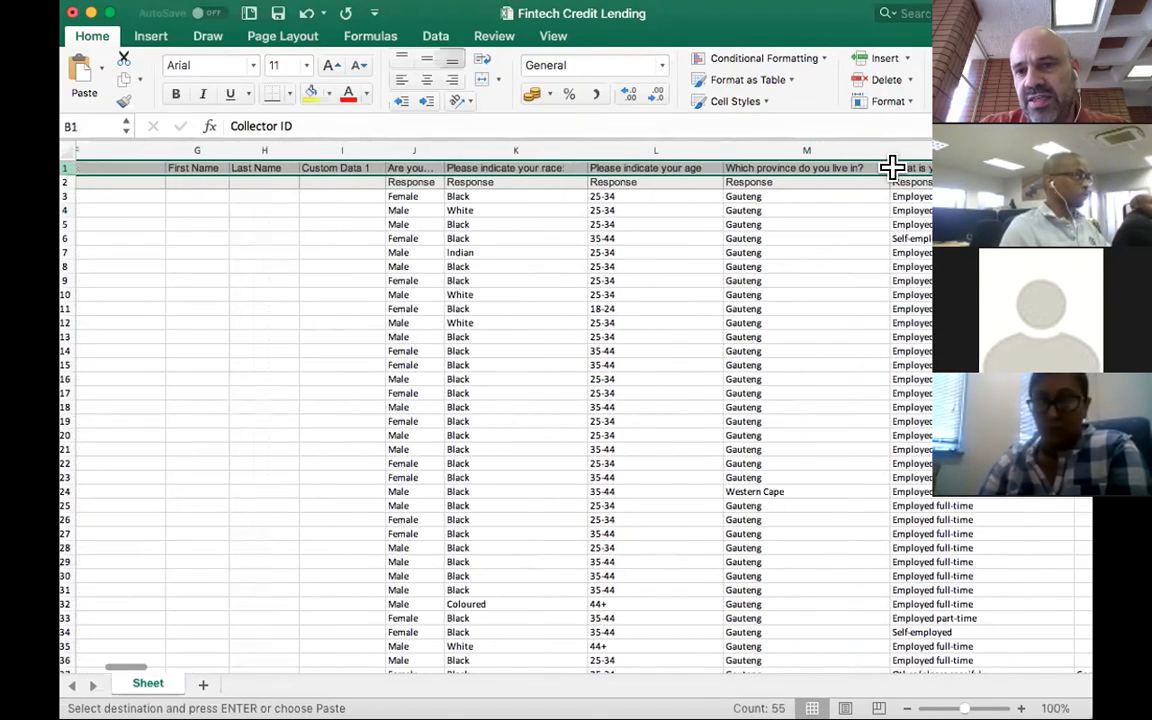
{"action": "scroll", "coordinate": [600, 328], "scroll_direction": "left", "scroll_amount": 6}
{"action": "scroll", "coordinate": [116, 193], "scroll_direction": "right", "scroll_amount": 1}
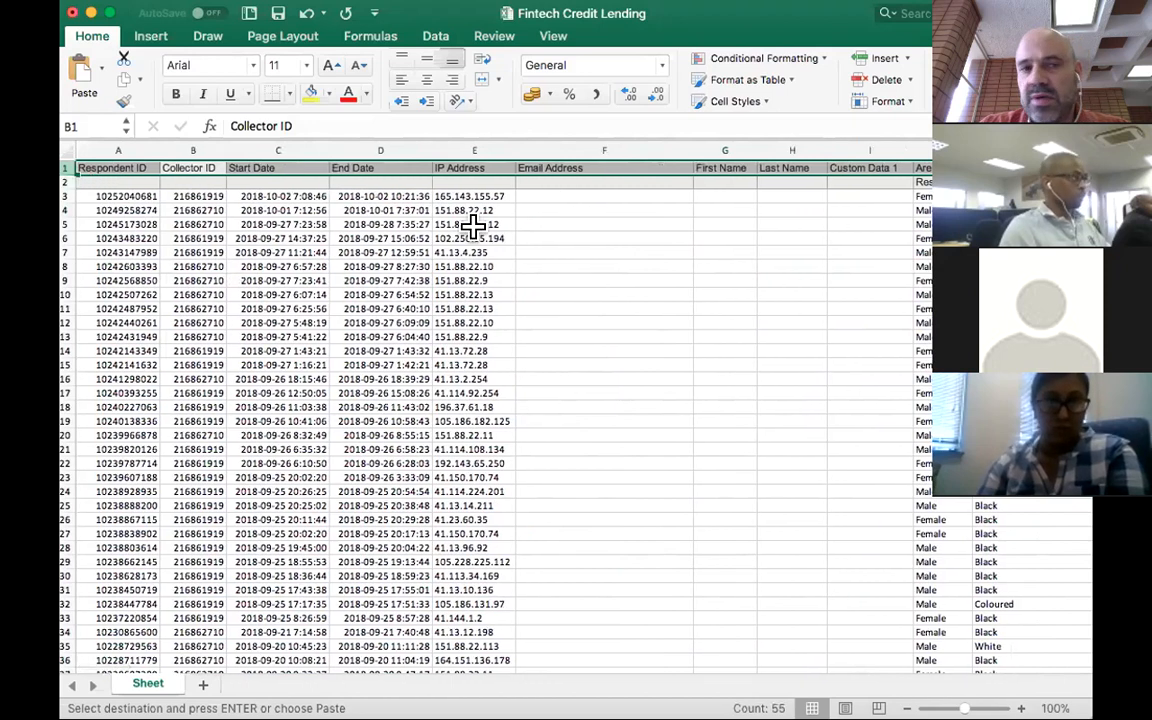
{"action": "scroll", "coordinate": [532, 390], "scroll_direction": "right", "scroll_amount": 6}
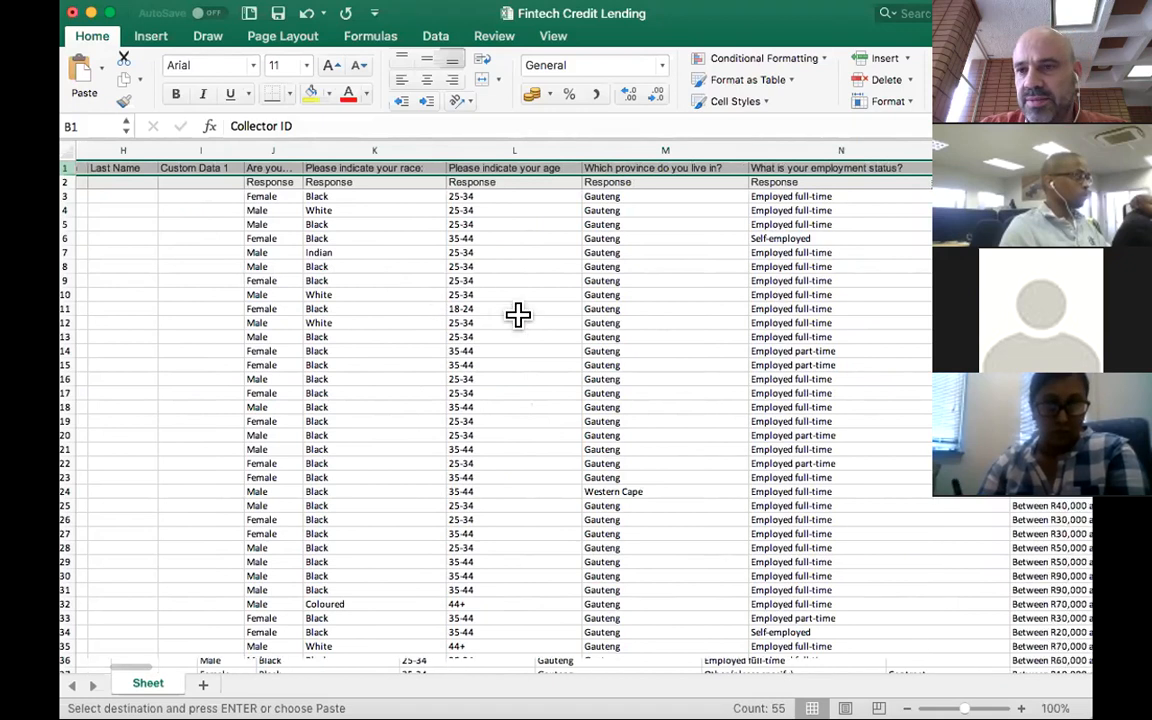
{"action": "scroll", "coordinate": [518, 315], "scroll_direction": "right", "scroll_amount": 10}
{"action": "scroll", "coordinate": [518, 315], "scroll_direction": "right", "scroll_amount": 4}
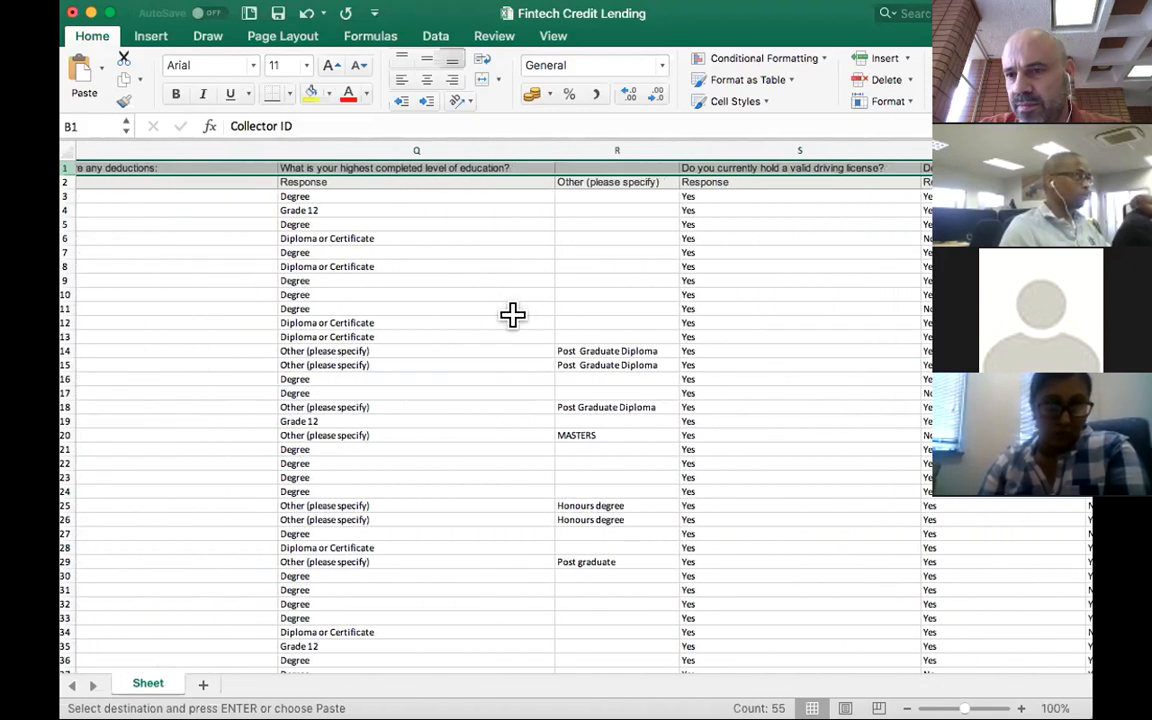
{"action": "scroll", "coordinate": [512, 315], "scroll_direction": "right", "scroll_amount": 2}
{"action": "scroll", "coordinate": [513, 315], "scroll_direction": "left", "scroll_amount": 8}
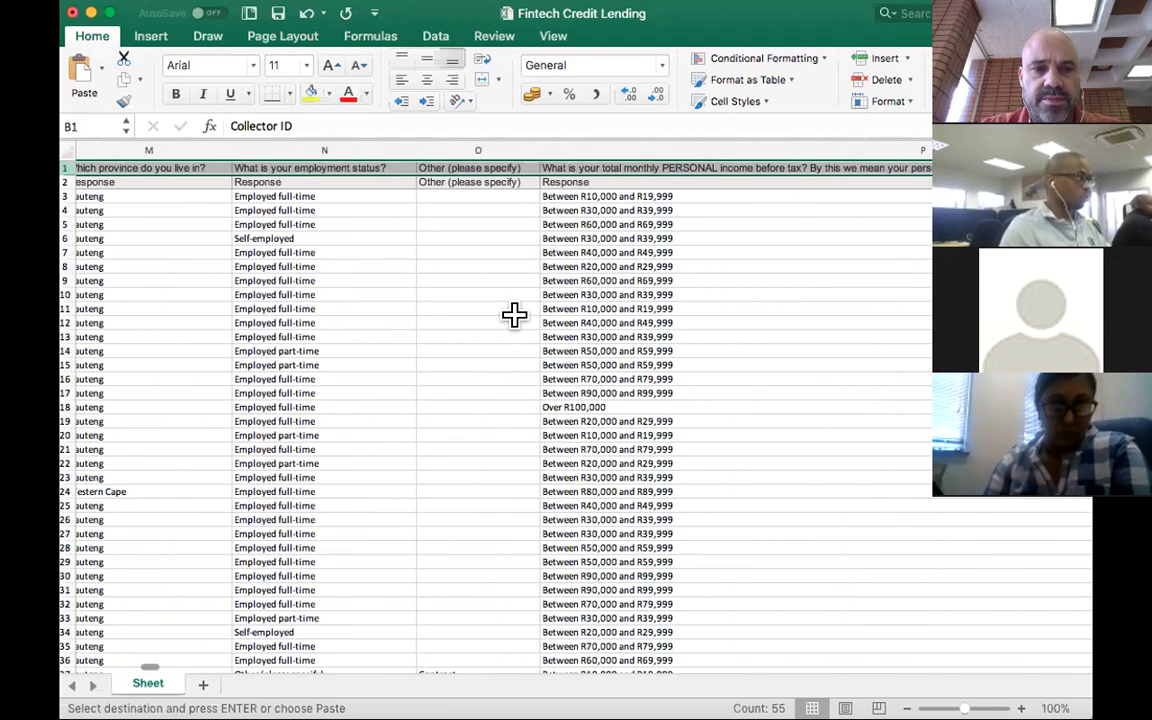
{"action": "scroll", "coordinate": [513, 315], "scroll_direction": "left", "scroll_amount": 12}
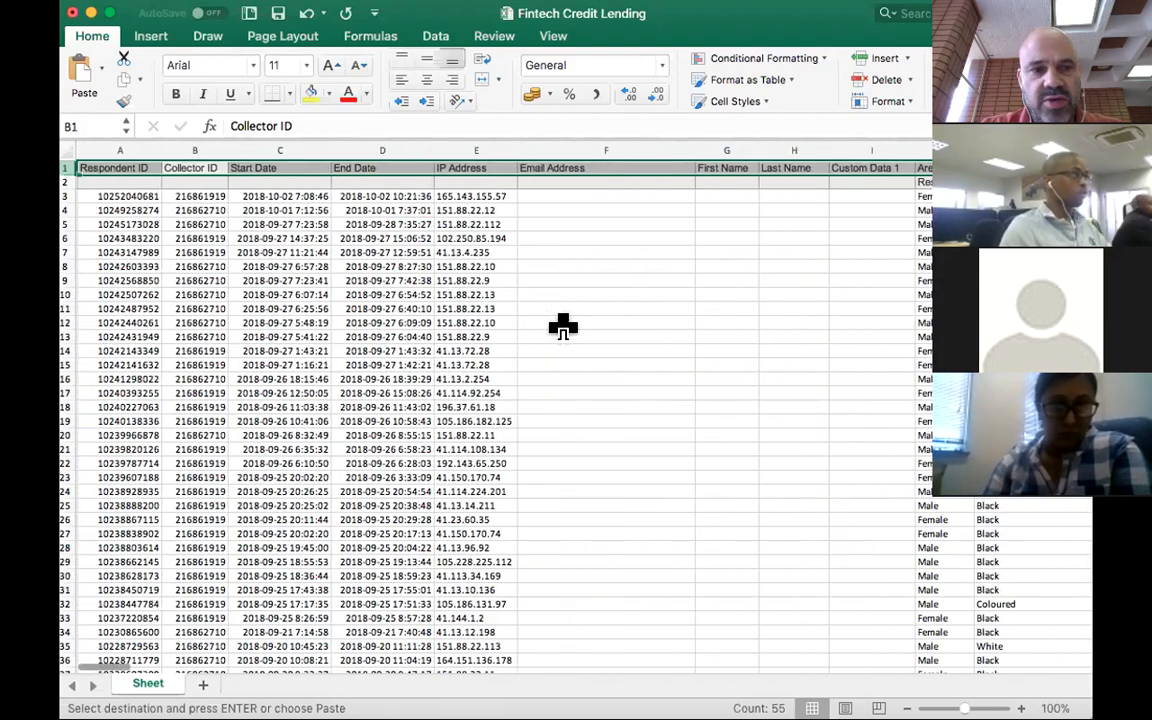
Inspect the two header rows from employment status through car brands owned and satisfaction ratings to the finance product selected.
{"action": "scroll", "coordinate": [490, 325], "scroll_direction": "right", "scroll_amount": 15}
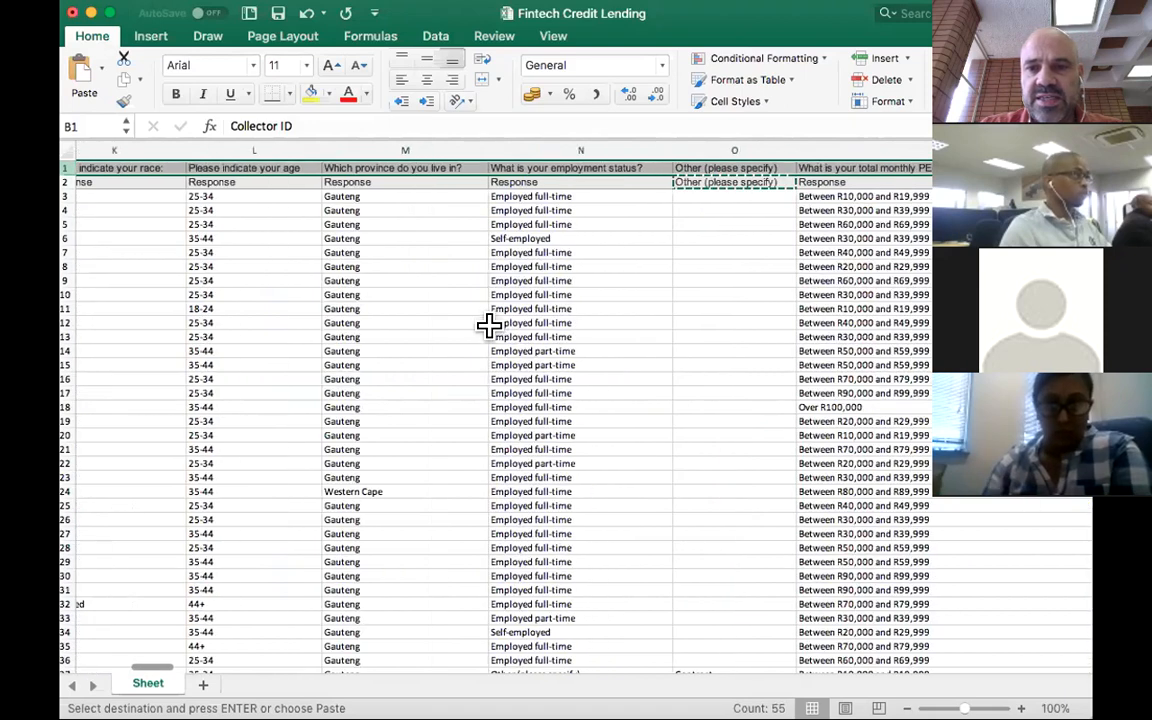
{"action": "scroll", "coordinate": [494, 321], "scroll_direction": "right", "scroll_amount": 20}
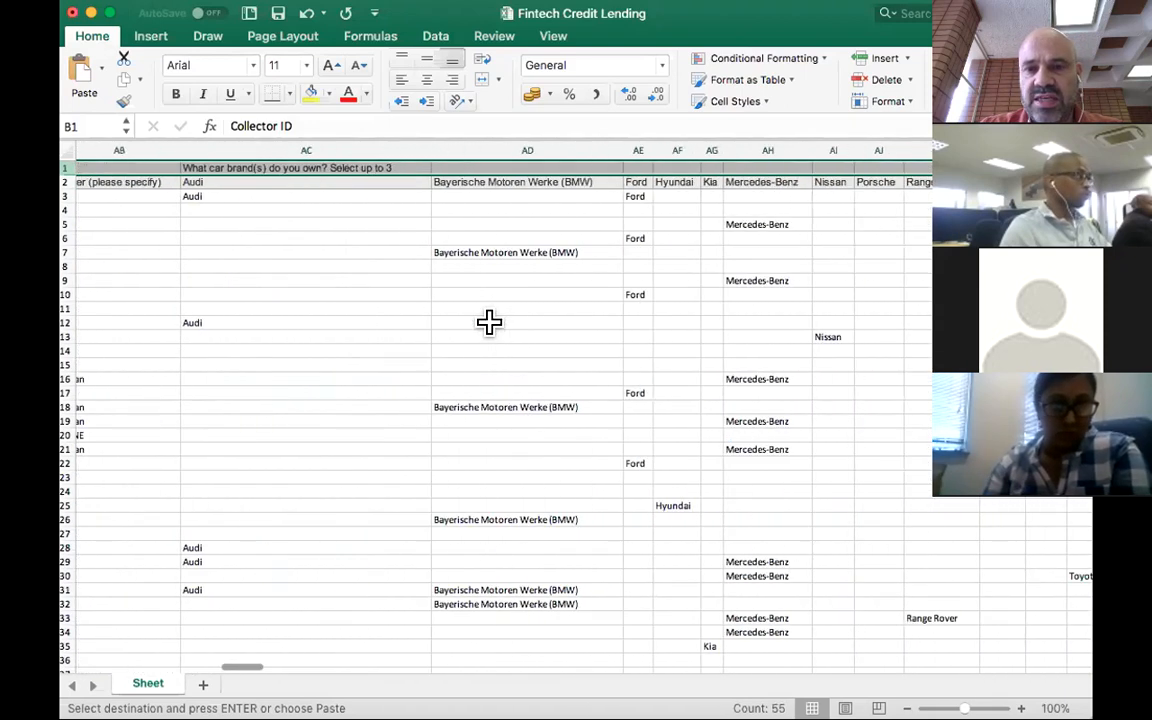
{"action": "scroll", "coordinate": [490, 321], "scroll_direction": "right", "scroll_amount": 20}
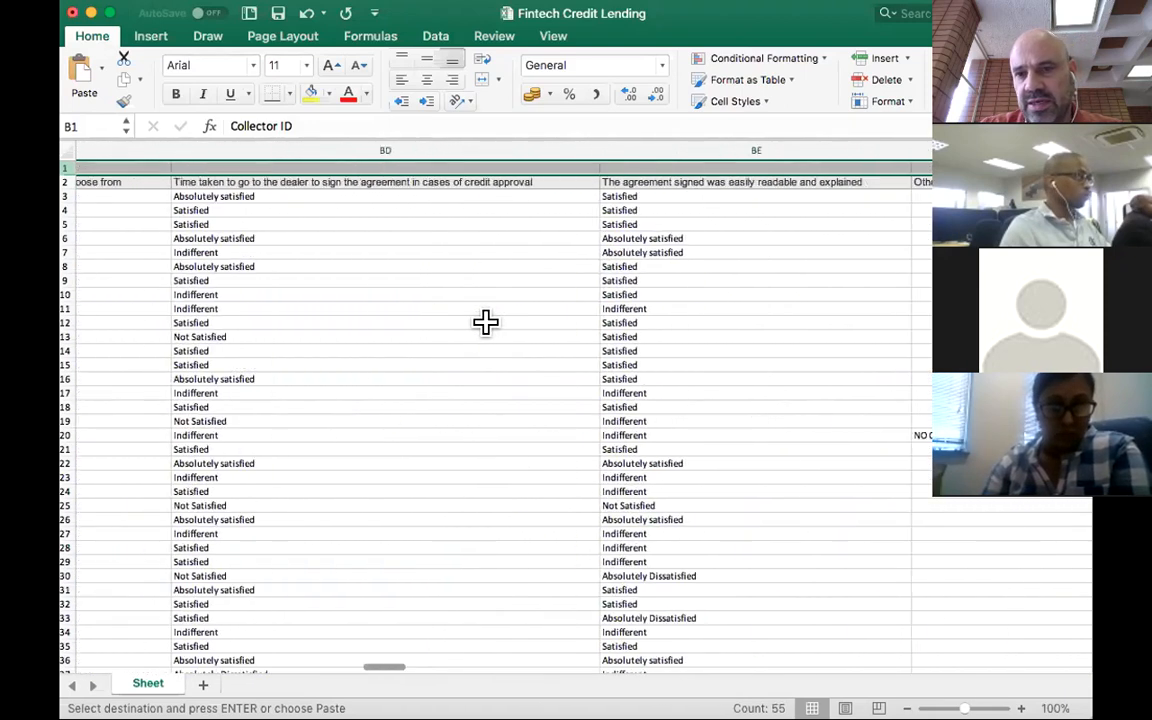
{"action": "scroll", "coordinate": [485, 321], "scroll_direction": "right", "scroll_amount": 2}
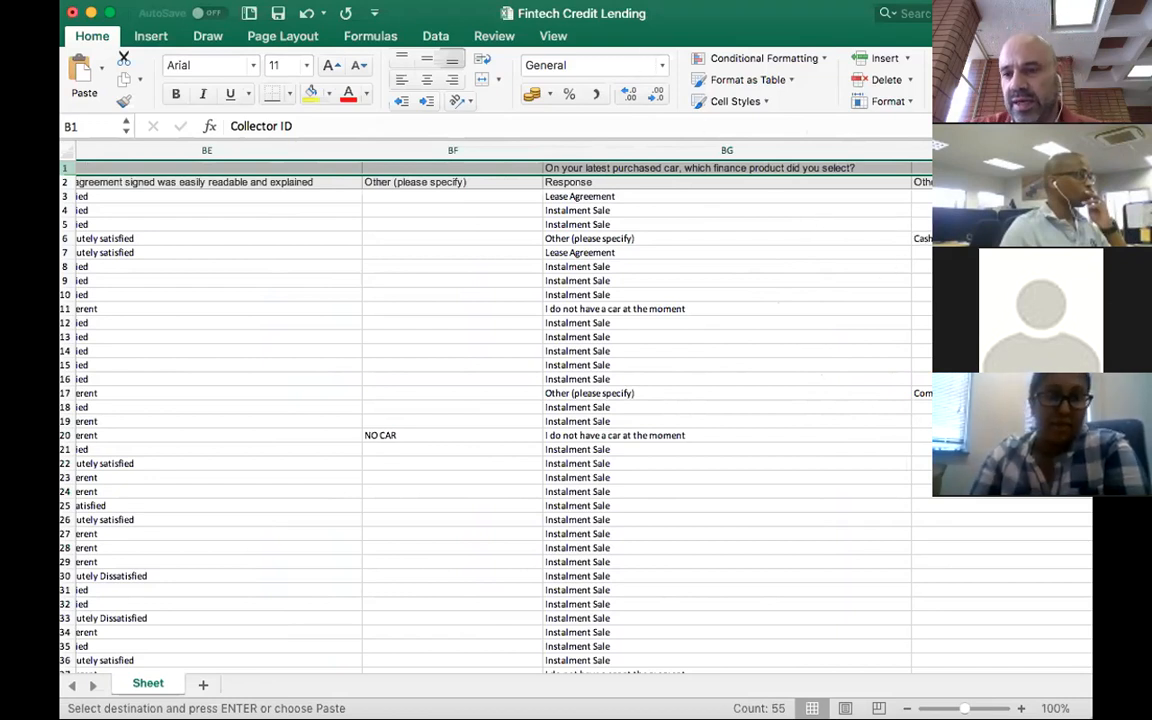
Close the Fintech Credit Lending workbook without saving its changes and switch to the empty SPSS Statistics Data Editor.
{"action": "left_click", "coordinate": [71, 12]}
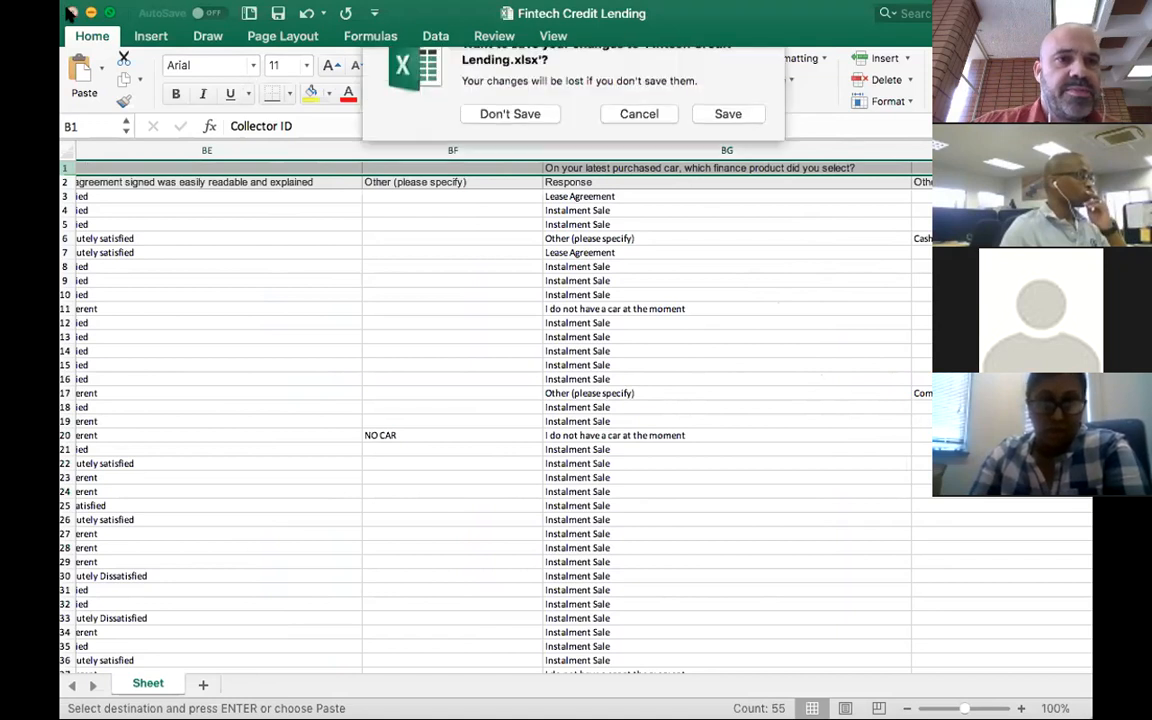
{"action": "left_click", "coordinate": [495, 112]}
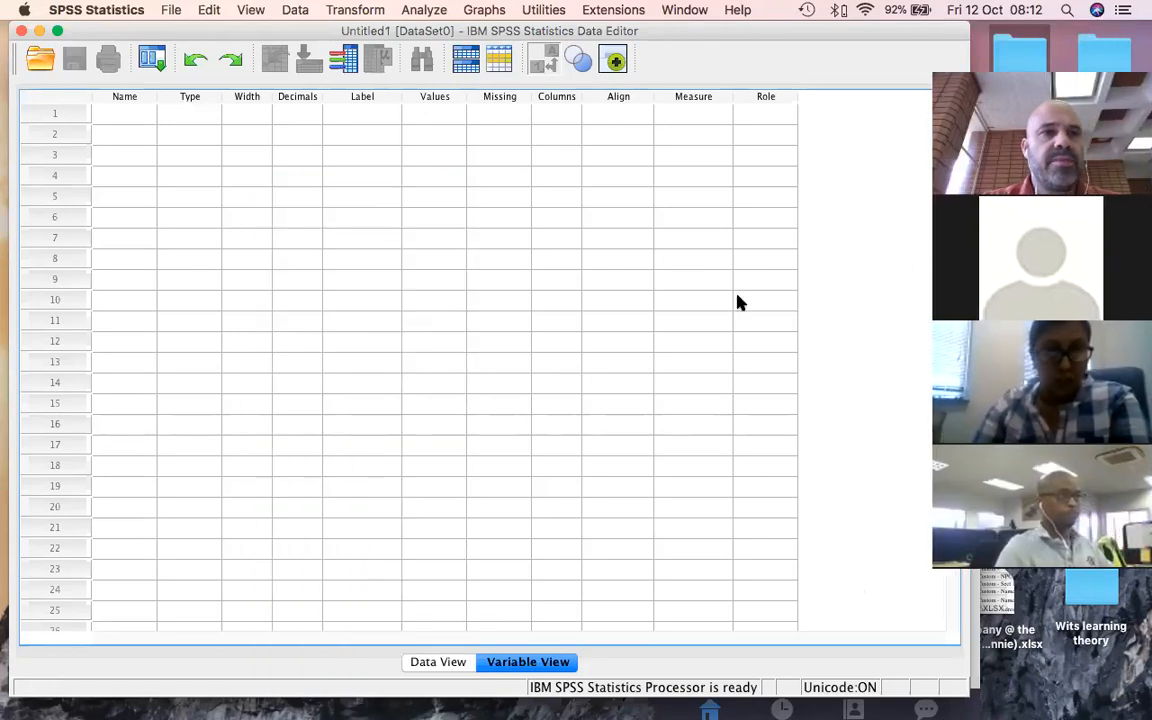
{"action": "mouse_move", "coordinate": [308, 33]}
{"action": "left_mouse_down"}
{"action": "mouse_move", "coordinate": [308, 57]}
{"action": "mouse_move", "coordinate": [310, 32]}
{"action": "left_mouse_up"}
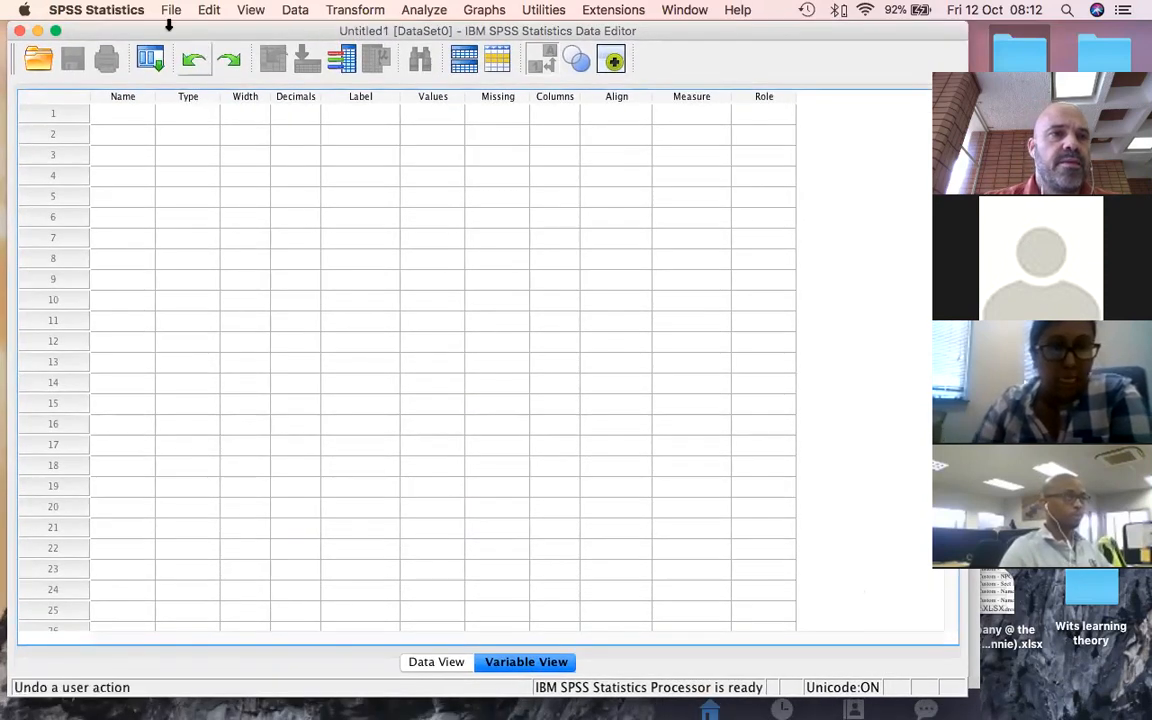
Open the SPSS data file 10.04.2018.sav and bring its Data Editor window into clear view.
{"action": "left_click", "coordinate": [171, 11]}
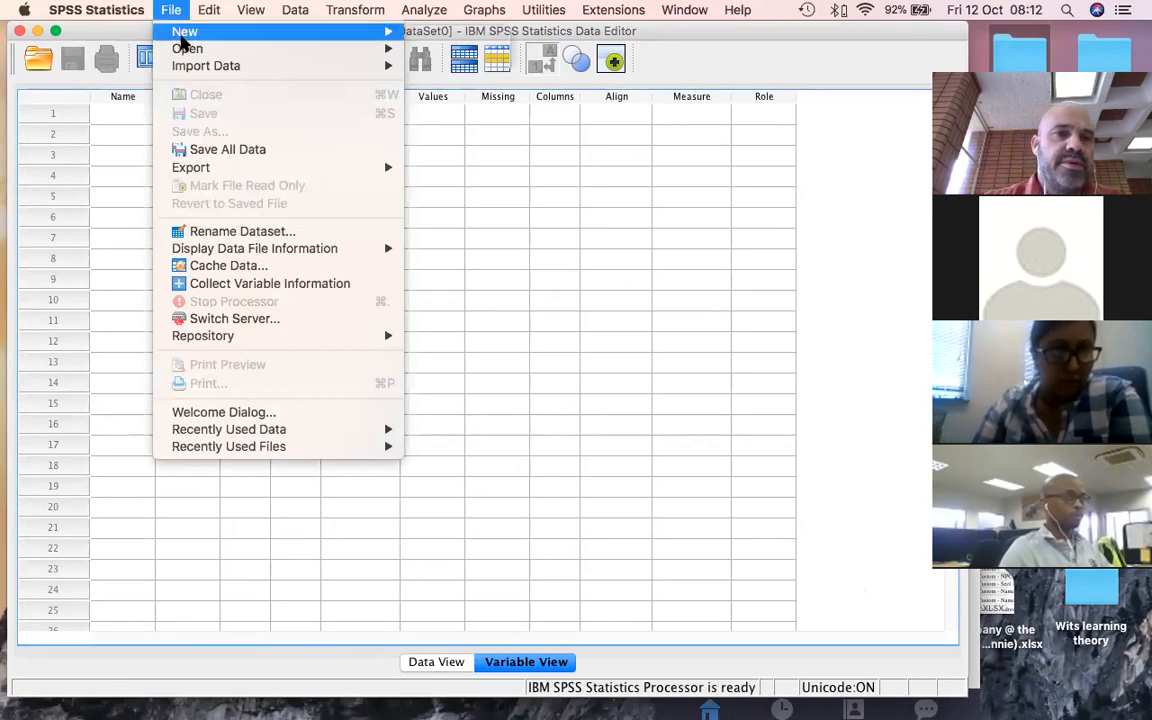
{"action": "mouse_move", "coordinate": [185, 47]}
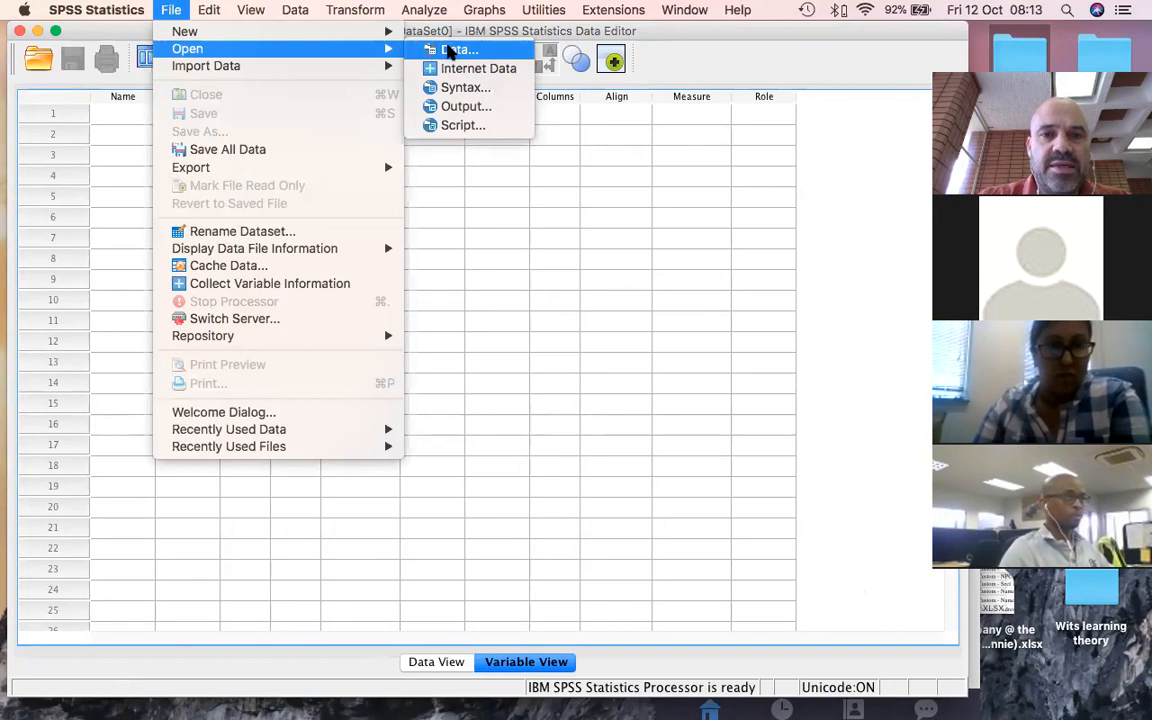
{"action": "left_click", "coordinate": [455, 50]}
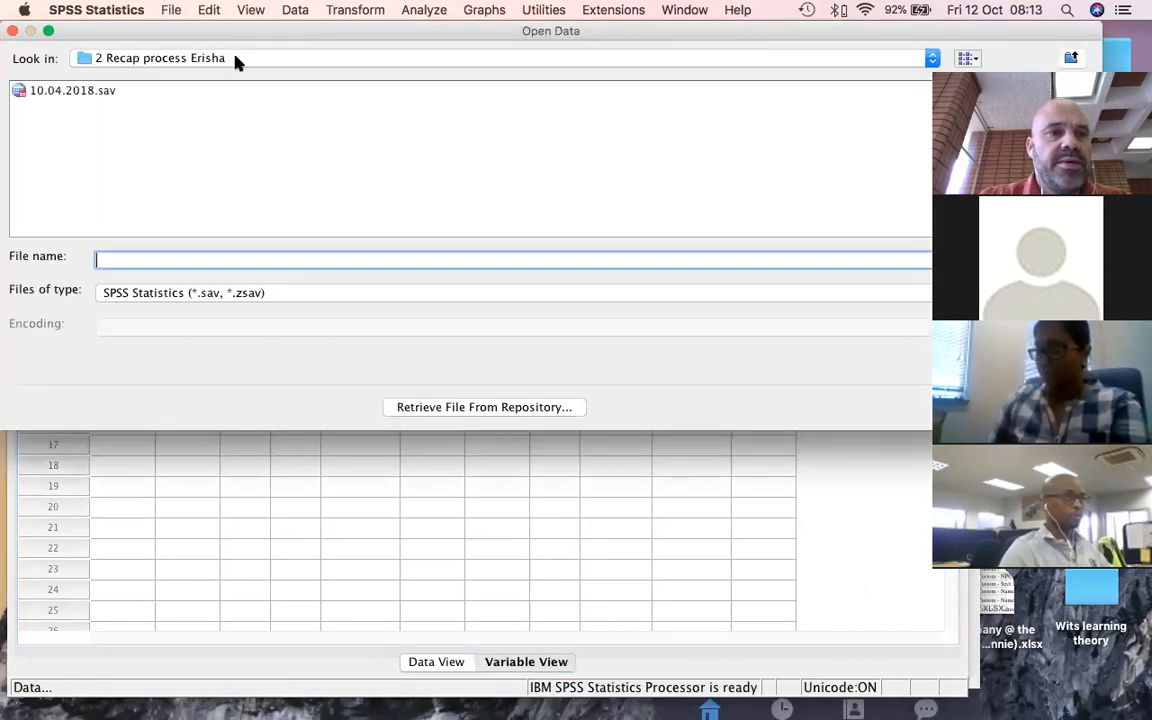
{"action": "mouse_move", "coordinate": [247, 31]}
{"action": "left_mouse_down"}
{"action": "mouse_move", "coordinate": [368, 200]}
{"action": "mouse_move", "coordinate": [352, 143]}
{"action": "mouse_move", "coordinate": [270, 30]}
{"action": "left_mouse_up"}
{"action": "left_click", "coordinate": [182, 264]}
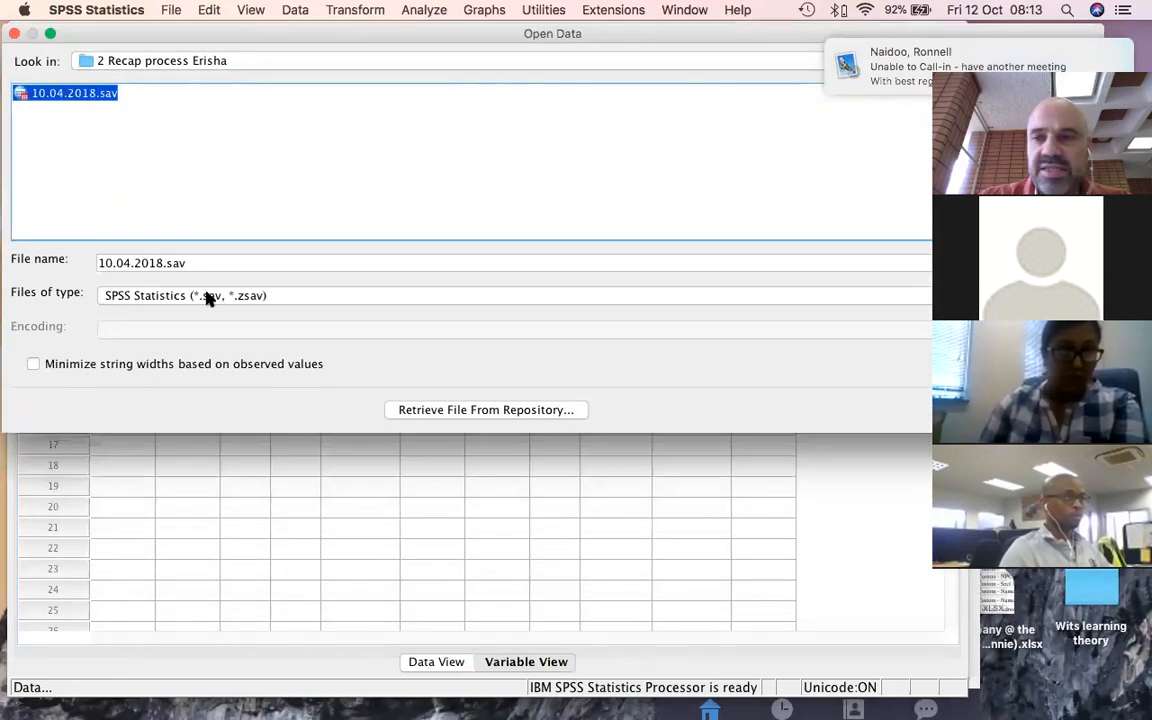
{"action": "left_click_drag", "start_coordinate": [285, 38], "coordinate": [142, 46]}
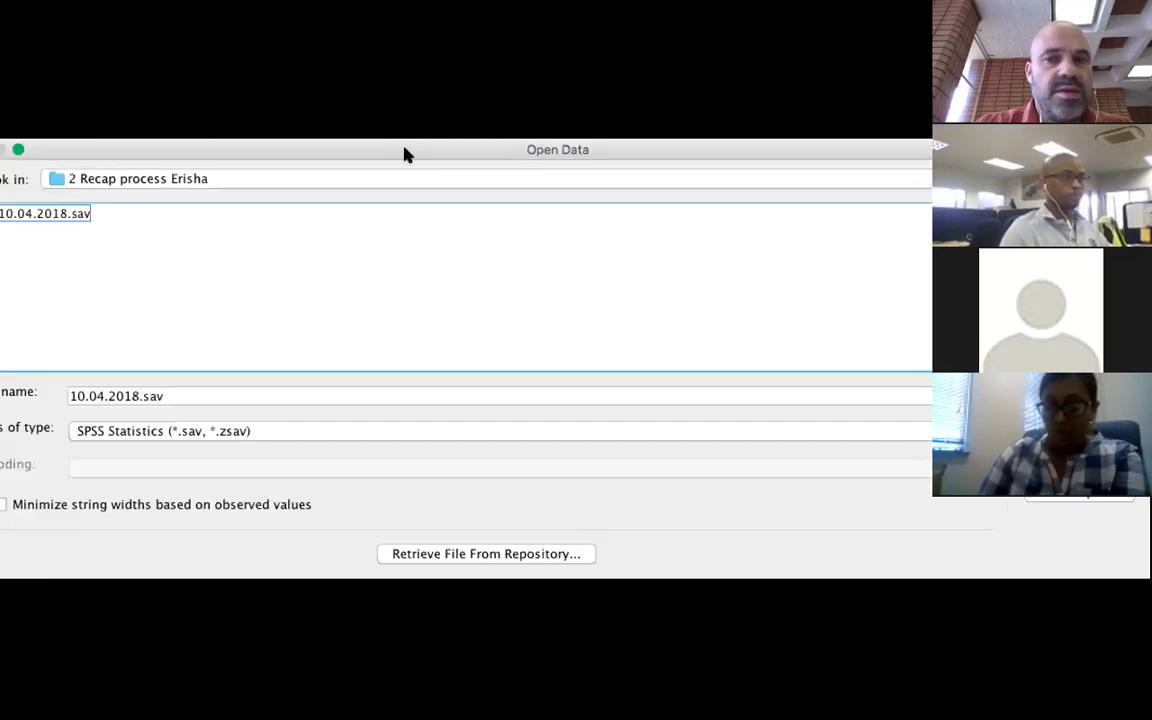
{"action": "left_click", "coordinate": [60, 215]}
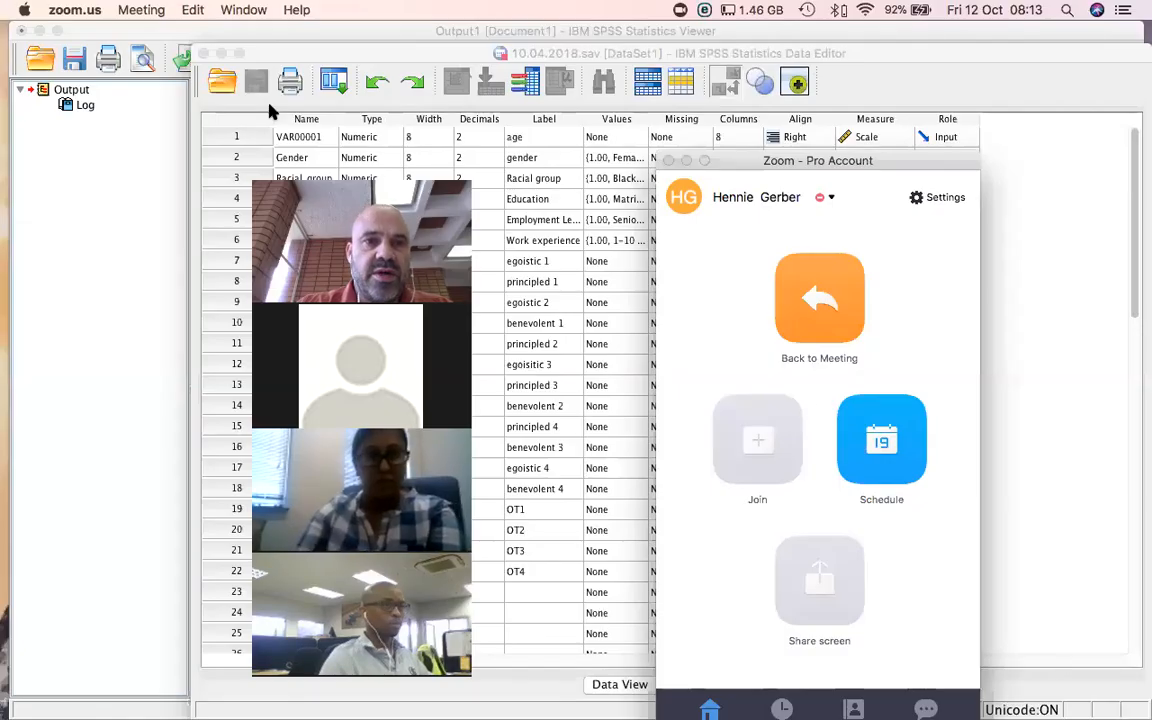
{"action": "left_click_drag", "start_coordinate": [286, 53], "coordinate": [107, 32]}
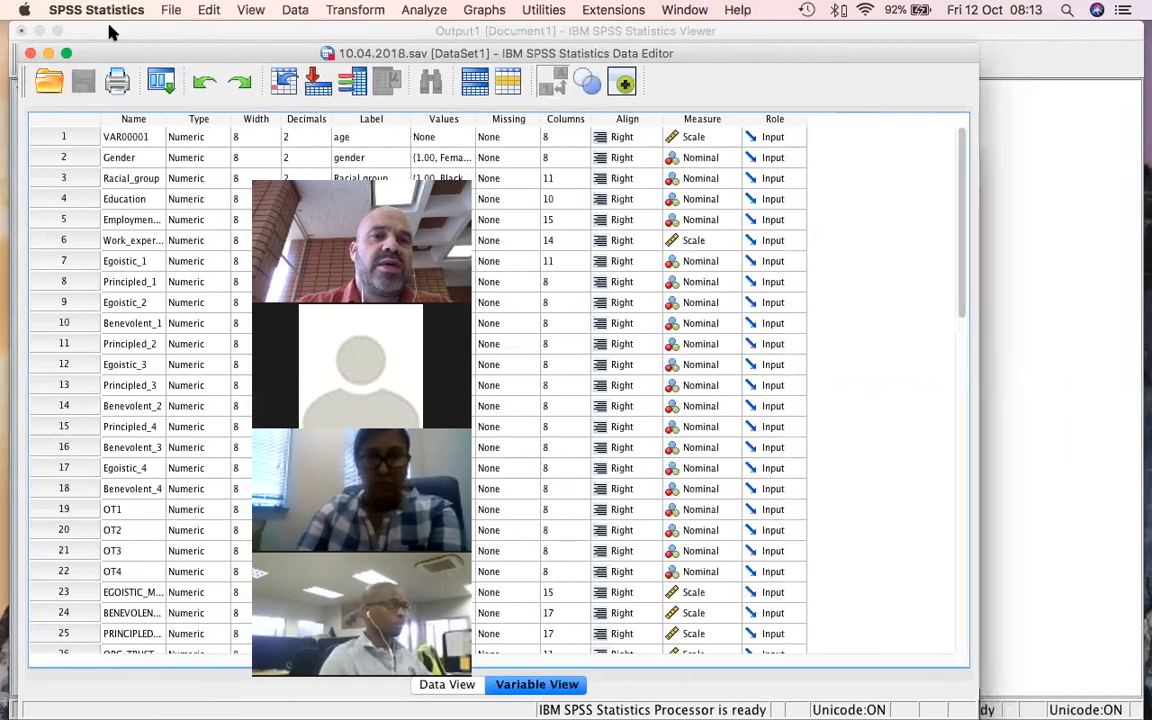
{"action": "left_click_drag", "start_coordinate": [393, 173], "coordinate": [1116, 99]}
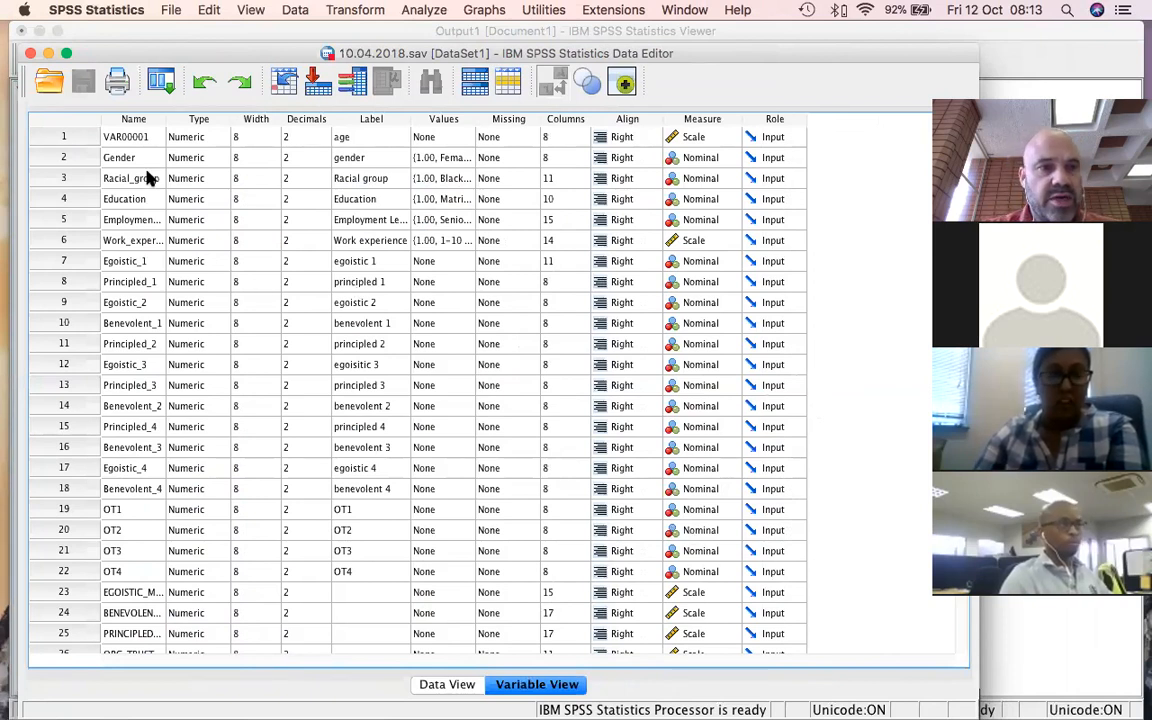
Look through the variable list down to egoistic_rev3, and select the label of VAR00001.
{"action": "scroll", "coordinate": [366, 503], "scroll_direction": "down", "scroll_amount": 10}
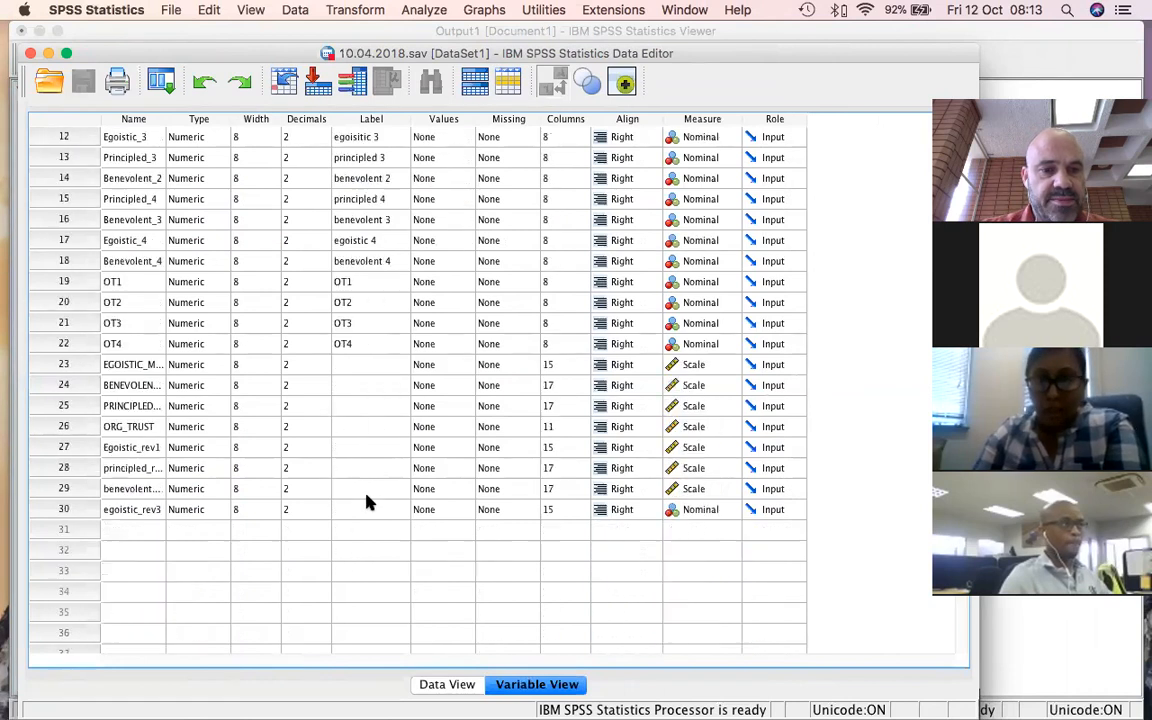
{"action": "scroll", "coordinate": [368, 503], "scroll_direction": "up", "scroll_amount": 10}
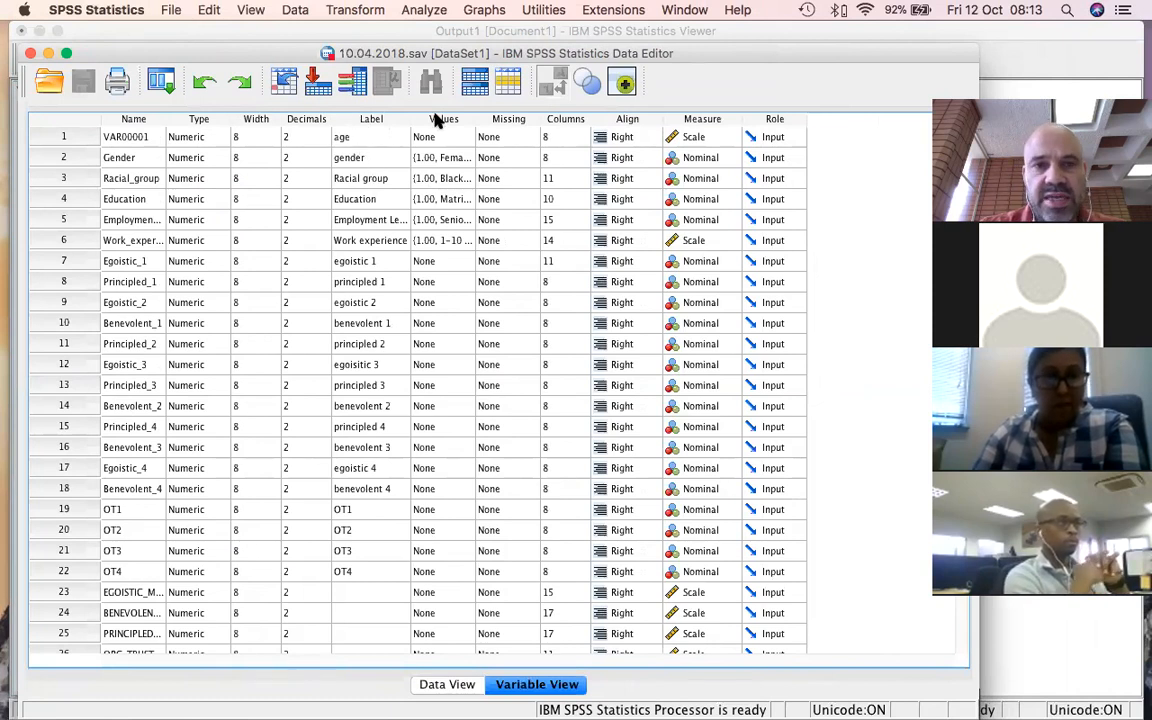
{"action": "left_click", "coordinate": [369, 139]}
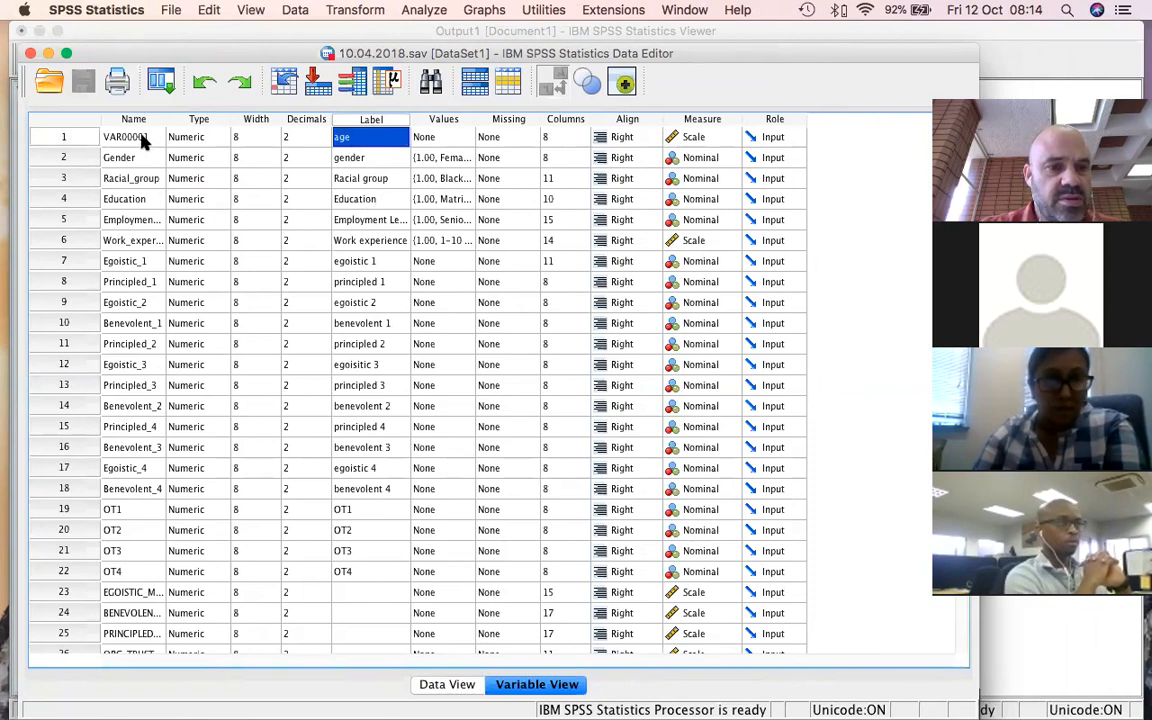
Inspect the value labels assigned to the Gender variable and close the dialog.
{"action": "left_click", "coordinate": [466, 158]}
{"action": "left_click", "coordinate": [468, 158]}
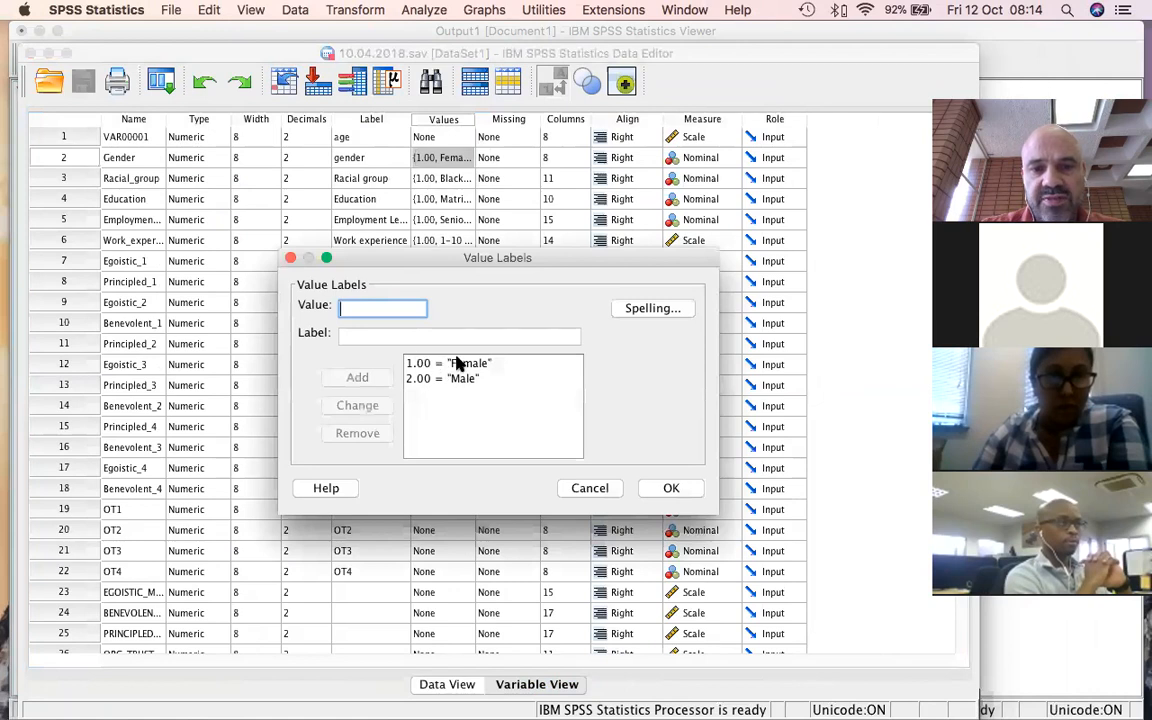
{"action": "left_click", "coordinate": [466, 379]}
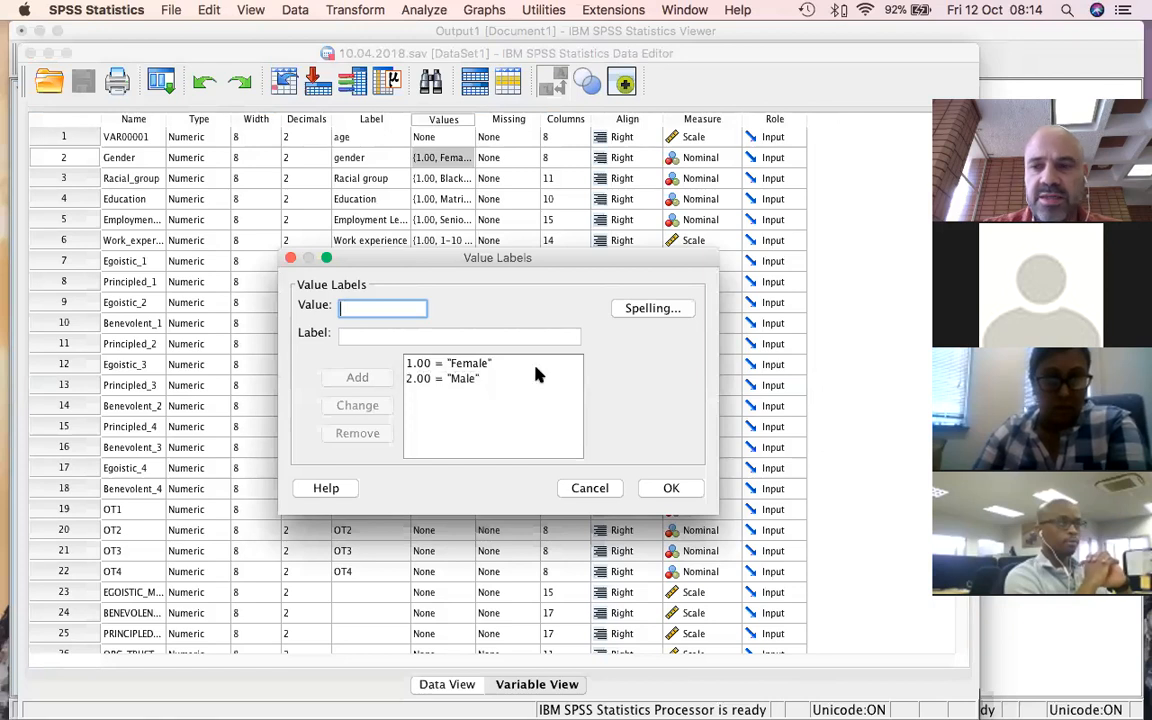
{"action": "left_click", "coordinate": [670, 488]}
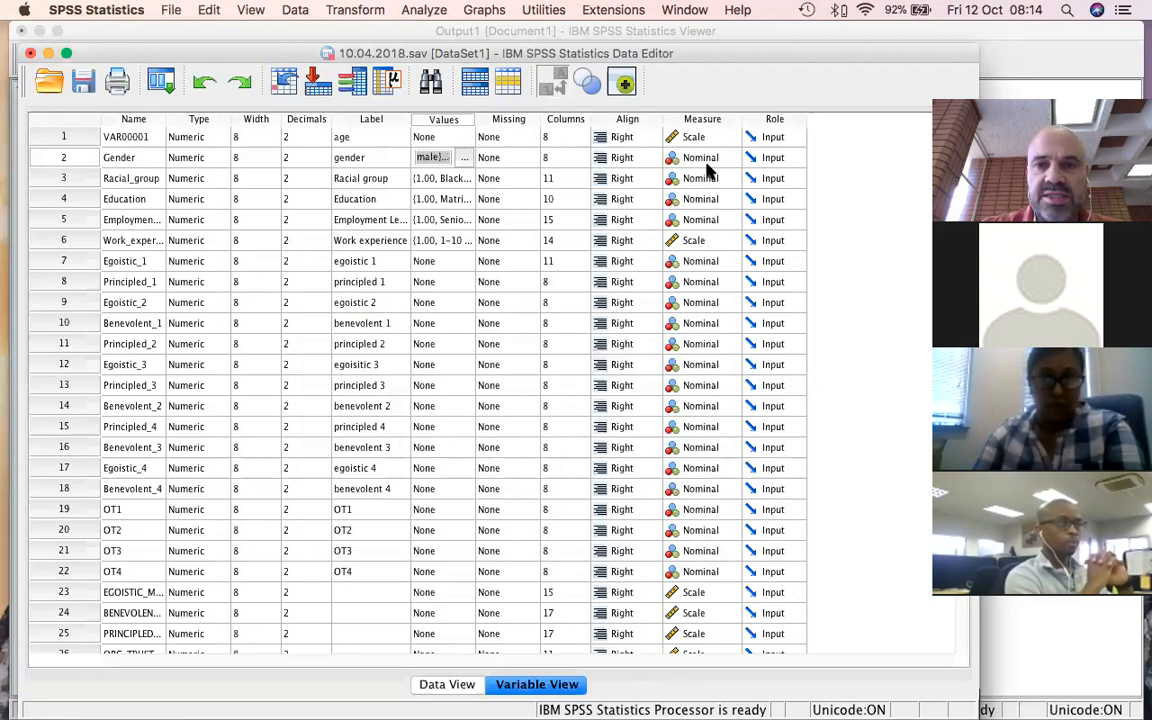
Check the available measurement levels for the Gender, Racial_group and Education variables.
{"action": "left_click", "coordinate": [733, 163]}
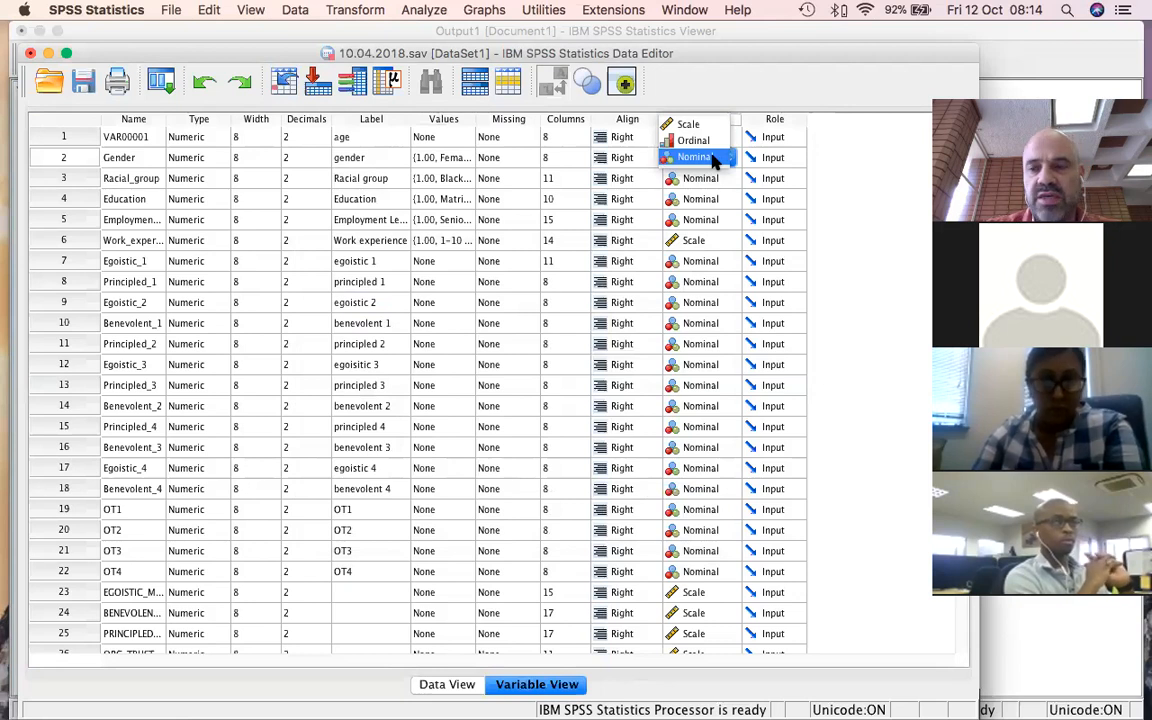
{"action": "left_click", "coordinate": [730, 180]}
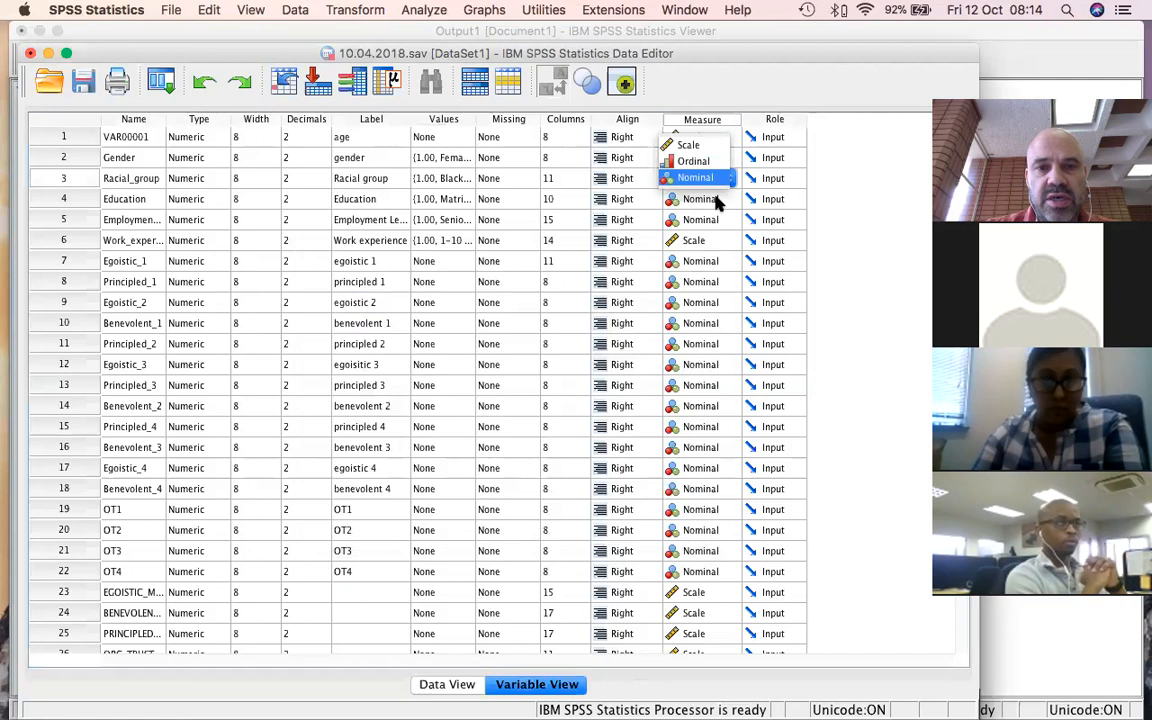
{"action": "left_click", "coordinate": [716, 200]}
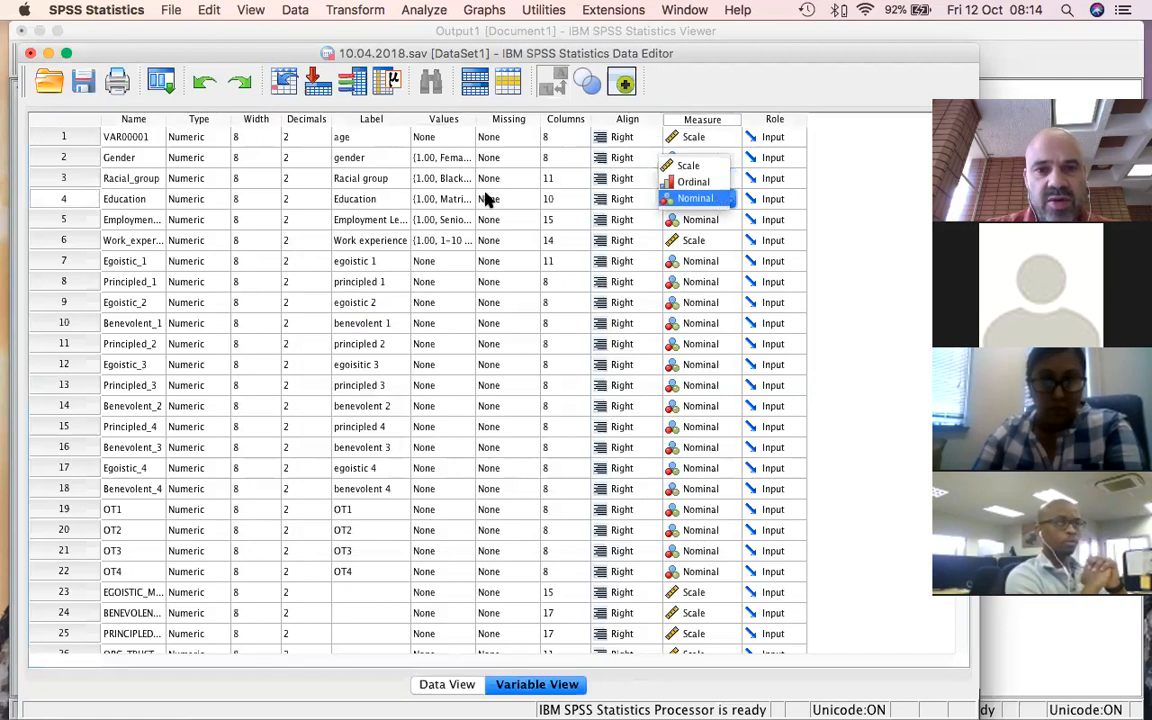
Check the value labels of the Work experience variable and set its measurement level to Ordinal.
{"action": "left_click", "coordinate": [444, 241]}
{"action": "left_click", "coordinate": [462, 241]}
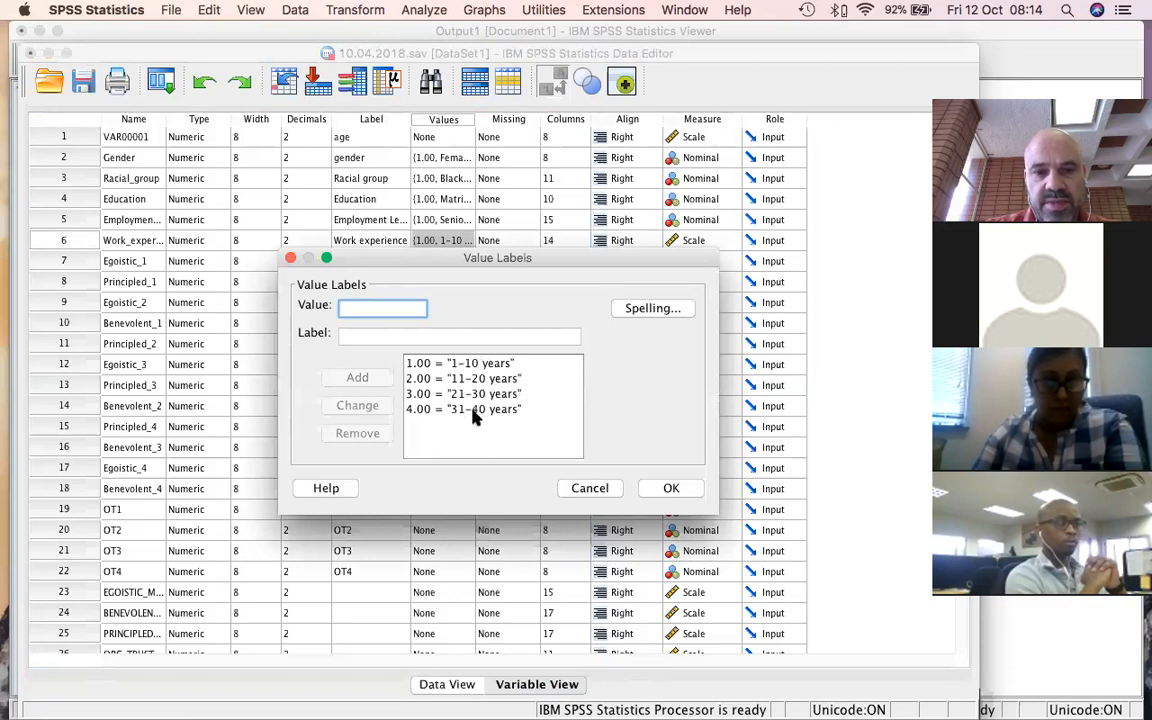
{"action": "left_click", "coordinate": [665, 489]}
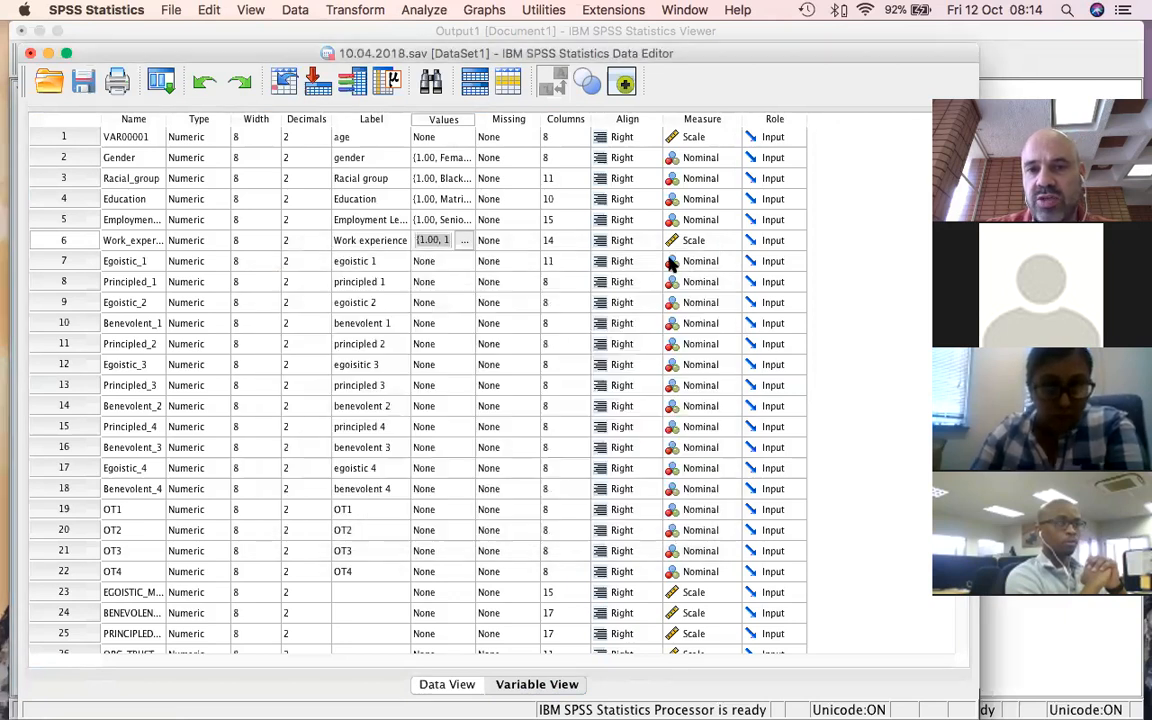
{"action": "left_click", "coordinate": [726, 245]}
{"action": "left_click", "coordinate": [729, 245]}
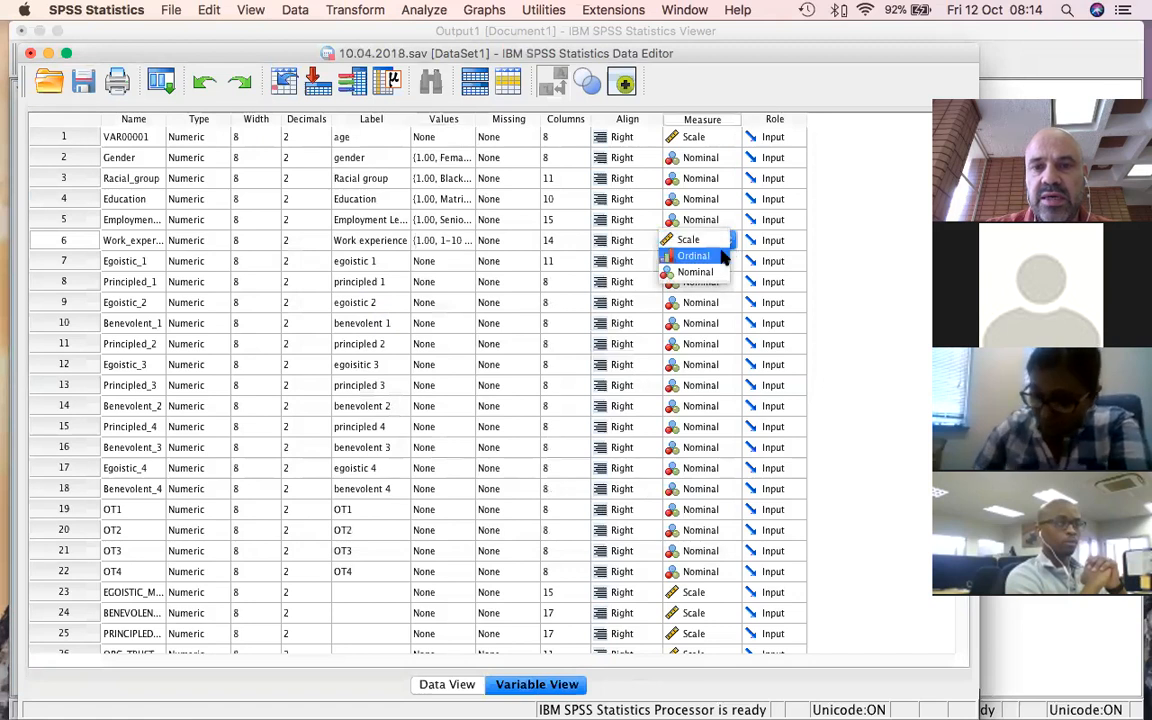
{"action": "left_click", "coordinate": [724, 256]}
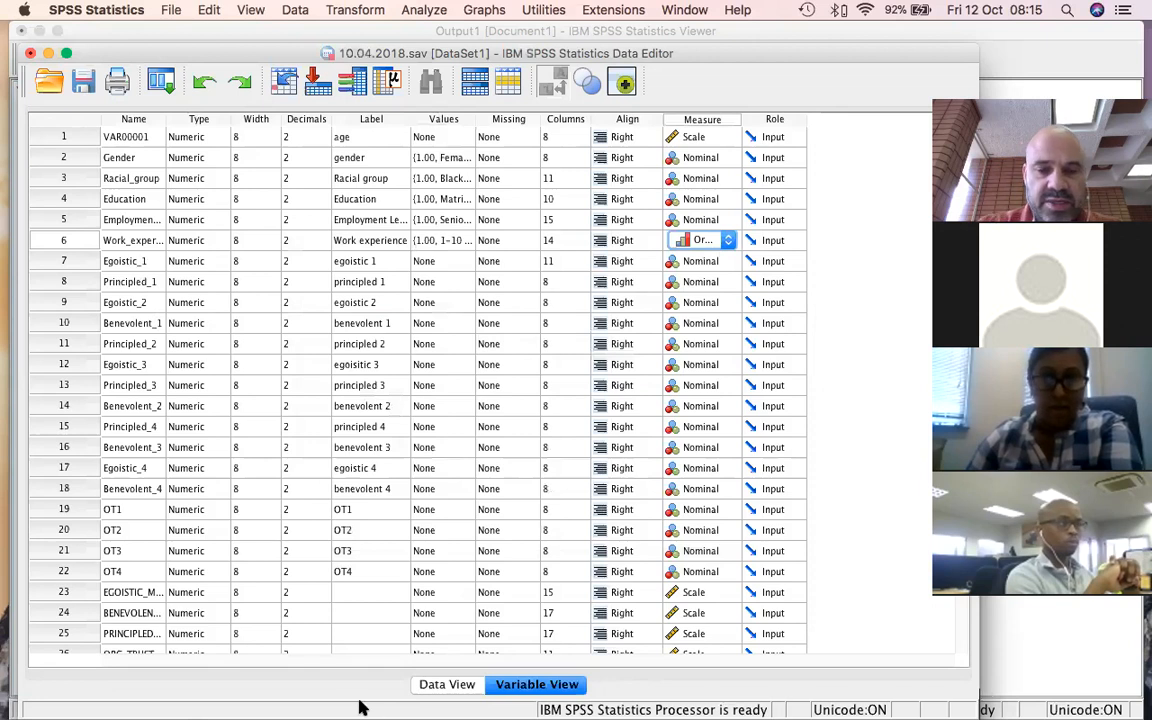
Switch to Finder, view the files in the Recap process folder and close the Finder window.
{"action": "mouse_move", "coordinate": [352, 706]}
{"action": "left_click", "coordinate": [184, 698]}
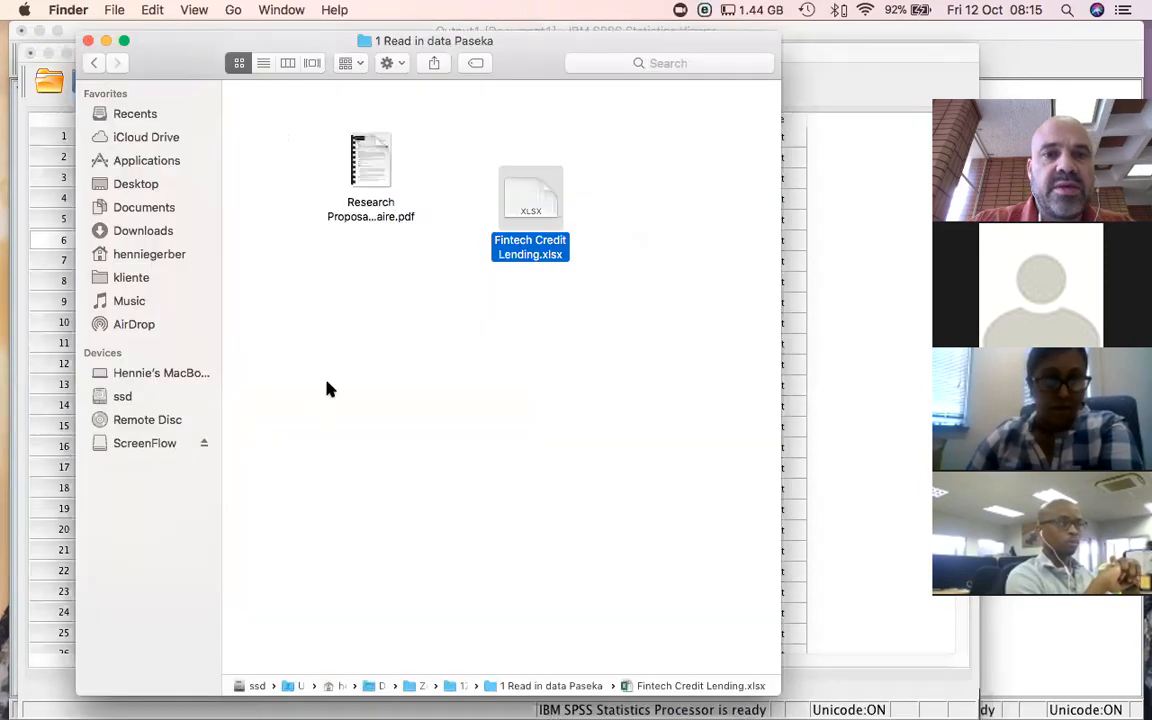
{"action": "left_click_drag", "start_coordinate": [195, 50], "coordinate": [277, 135]}
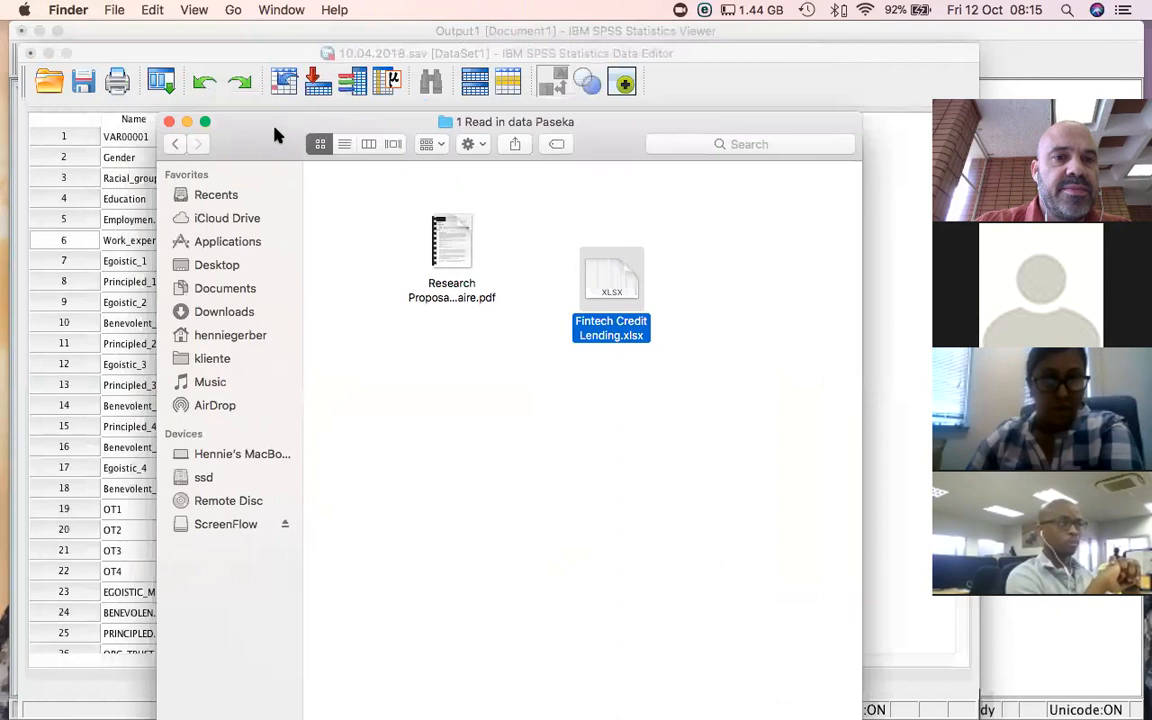
{"action": "left_click", "coordinate": [177, 144]}
{"action": "double_click", "coordinate": [354, 352]}
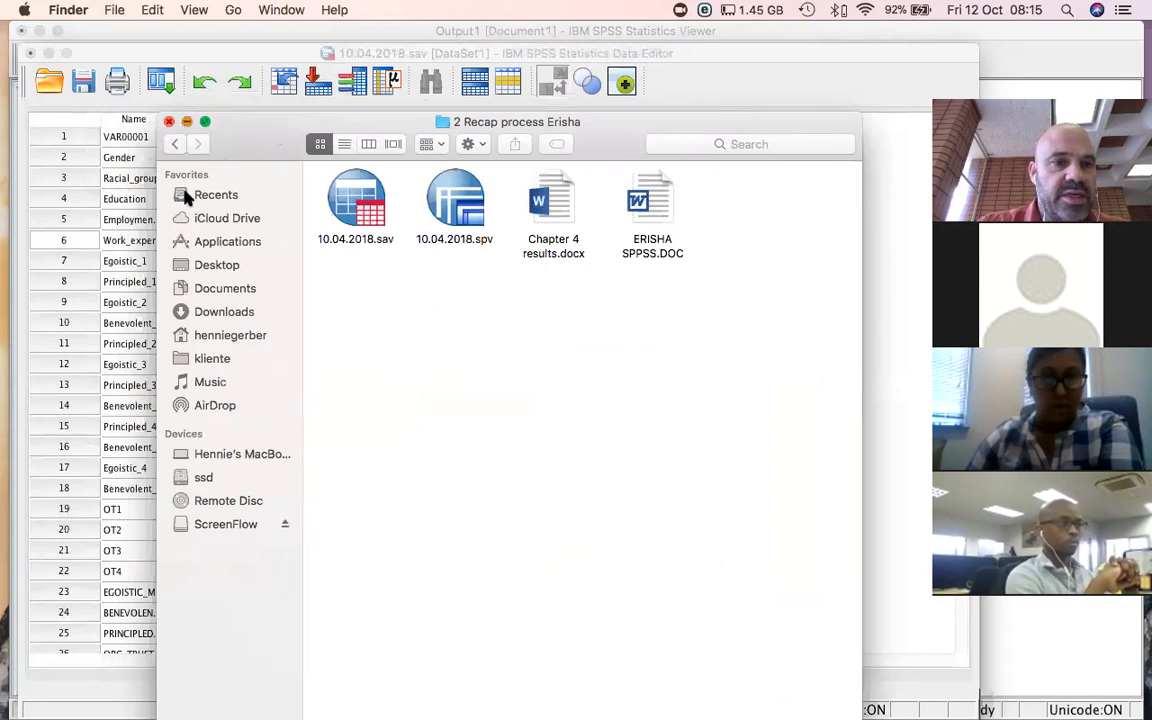
{"action": "key", "text": "super+w"}
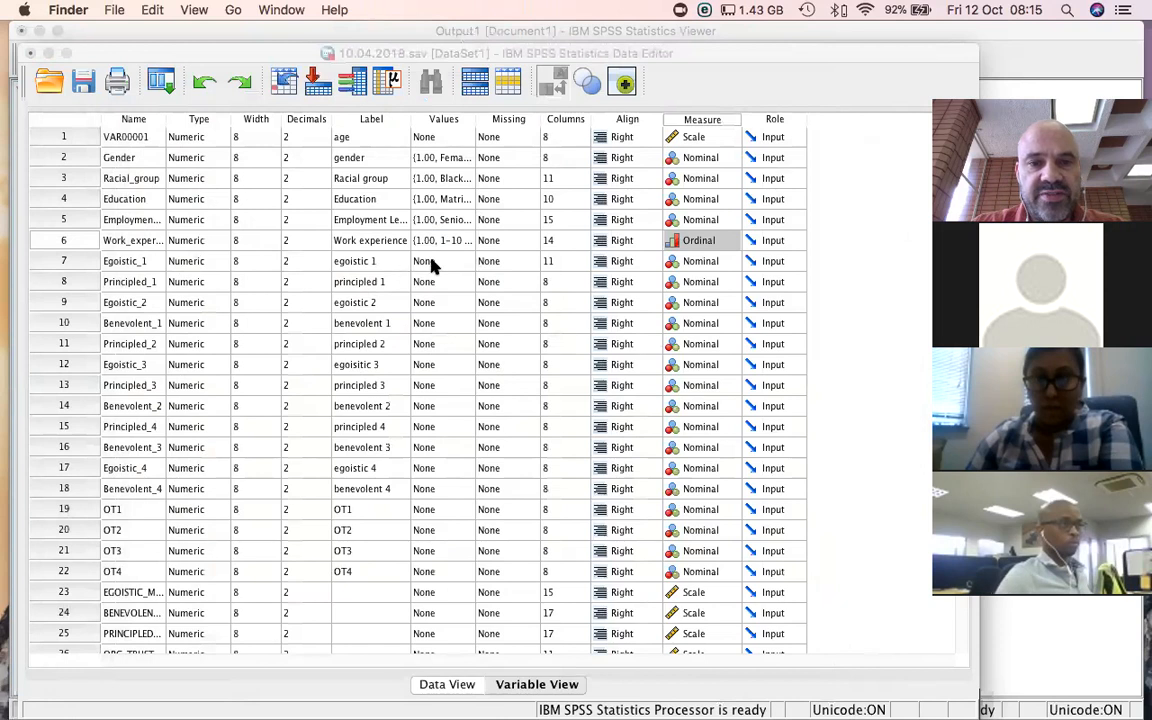
Set the measurement level of Egoistic_1 to Ordinal and check its value labels without editing them.
{"action": "left_click", "coordinate": [726, 261]}
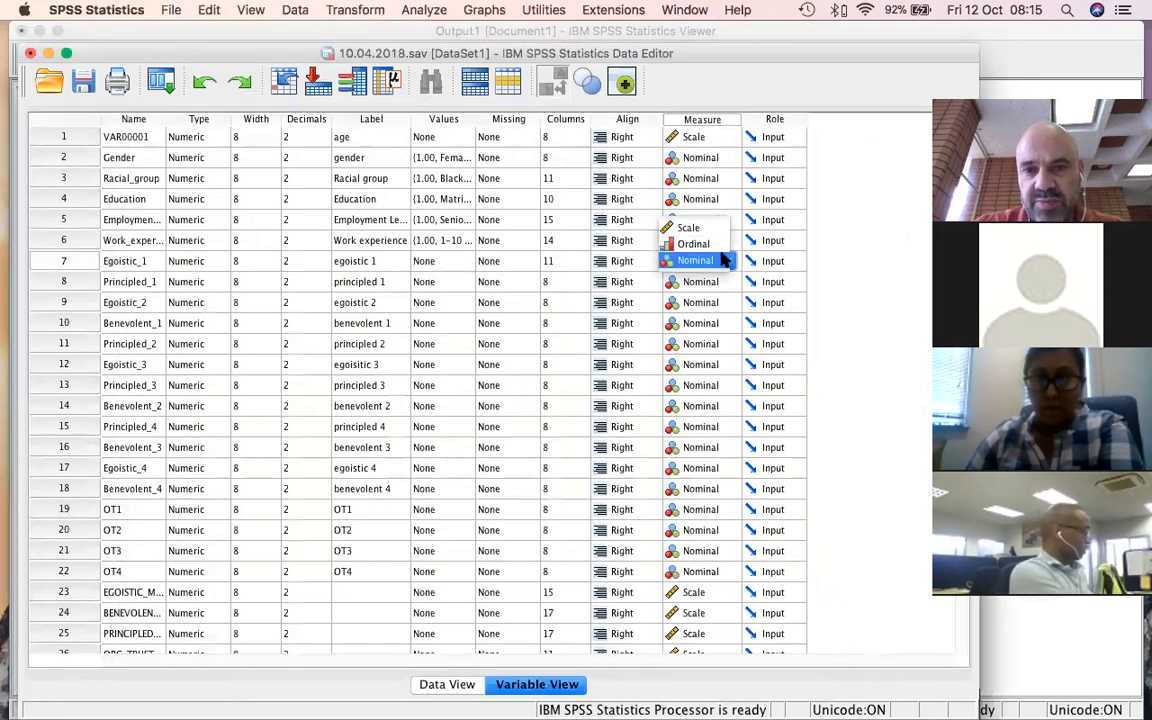
{"action": "left_click", "coordinate": [693, 244]}
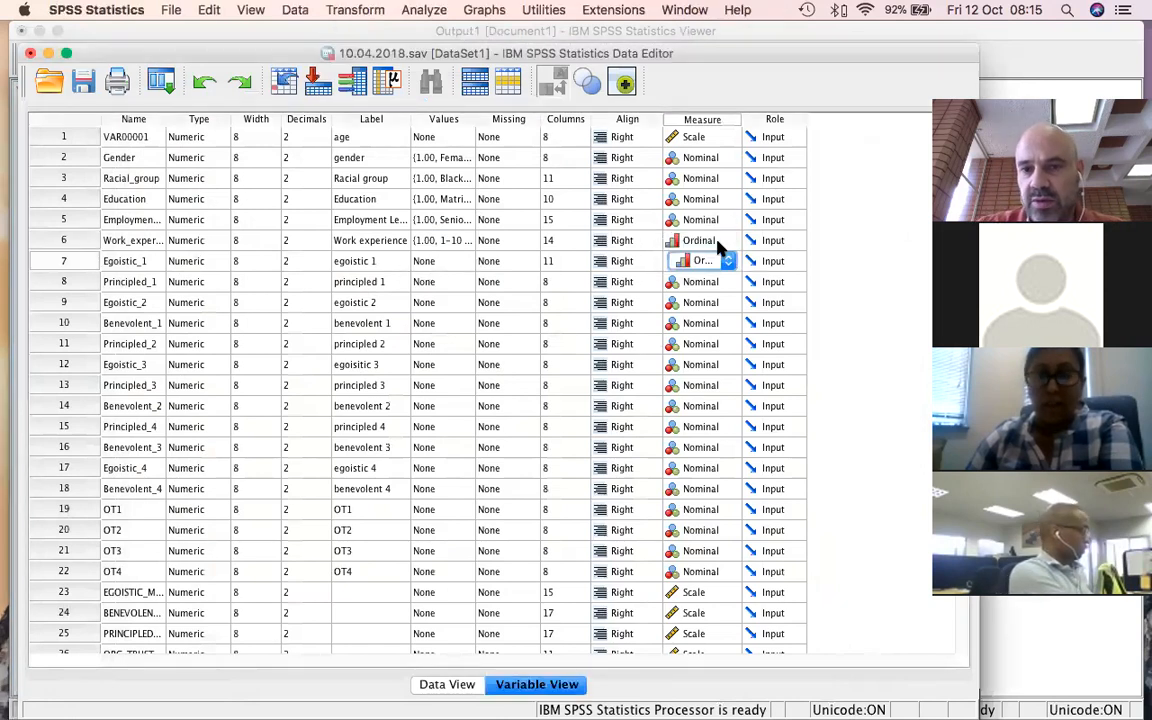
{"action": "left_click", "coordinate": [455, 261]}
{"action": "left_click", "coordinate": [469, 261]}
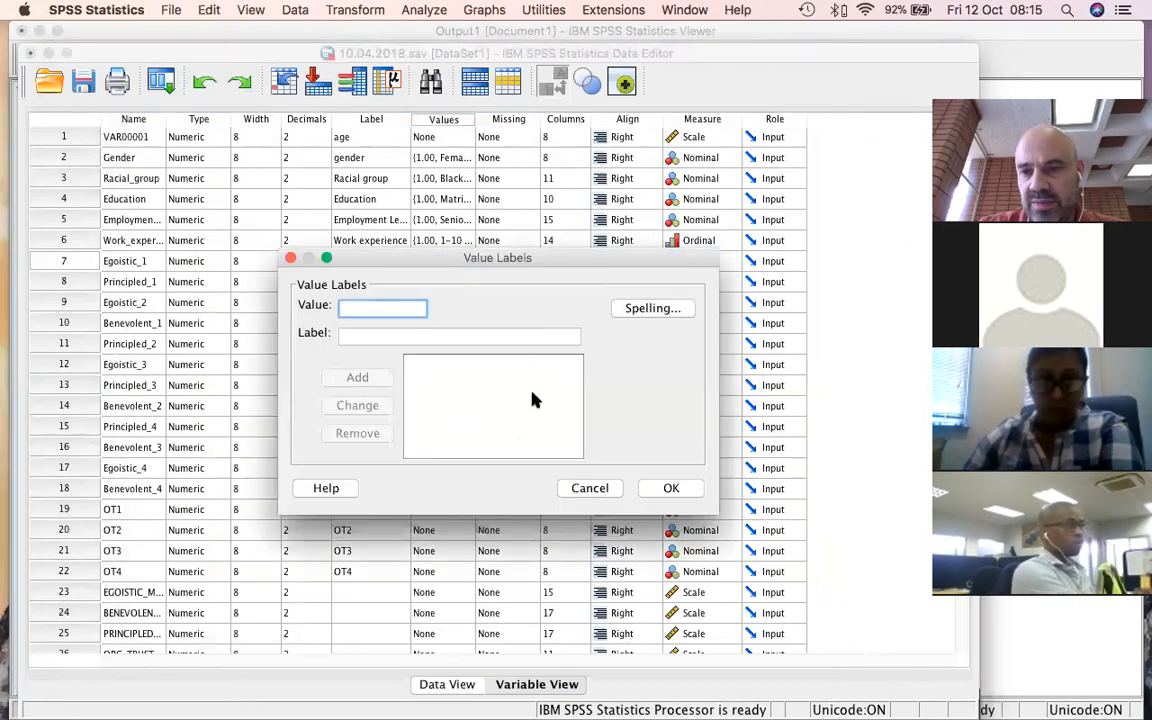
{"action": "left_click", "coordinate": [588, 488]}
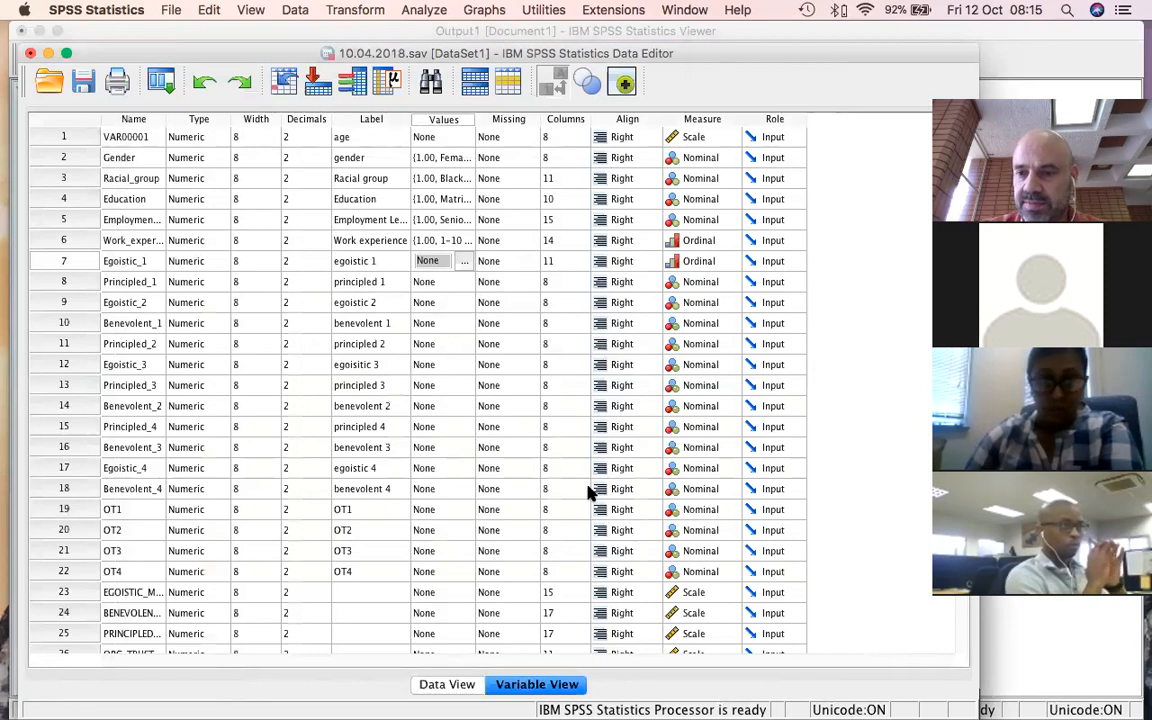
Review the names, labels and measurement levels of all variables from VAR00001 through egoistic_rev3.
{"action": "mouse_move", "coordinate": [552, 705]}
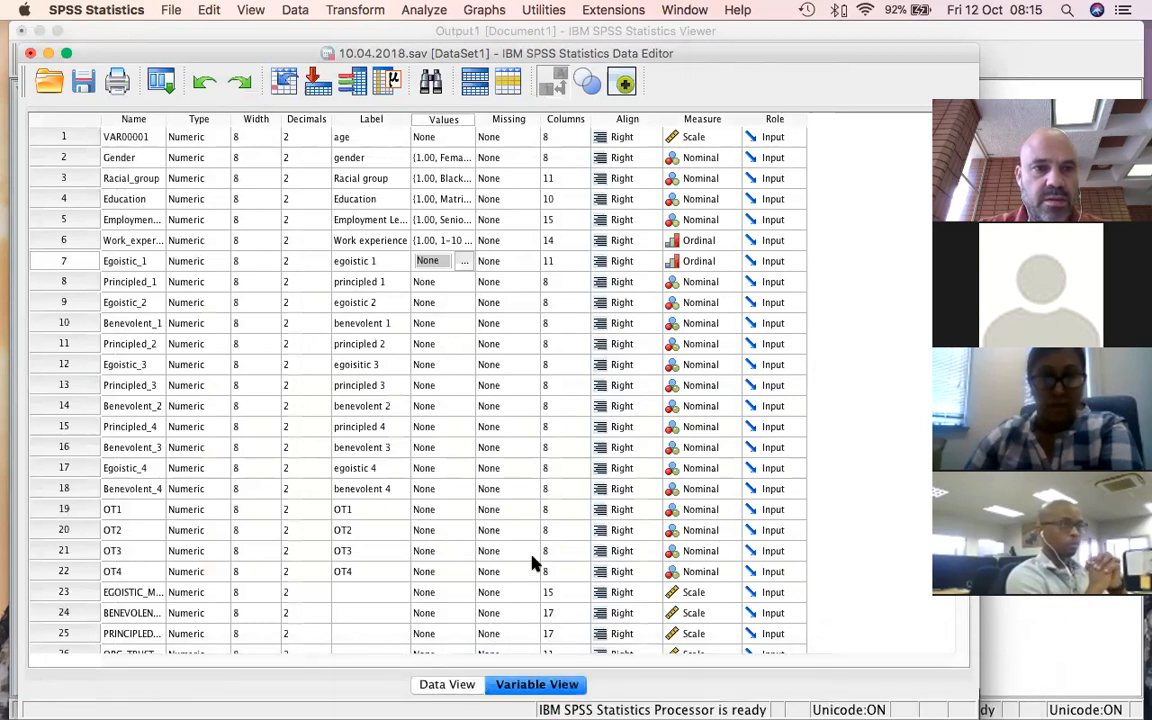
{"action": "scroll", "coordinate": [550, 558], "scroll_direction": "down", "scroll_amount": 1}
{"action": "scroll", "coordinate": [550, 558], "scroll_direction": "down", "scroll_amount": 5}
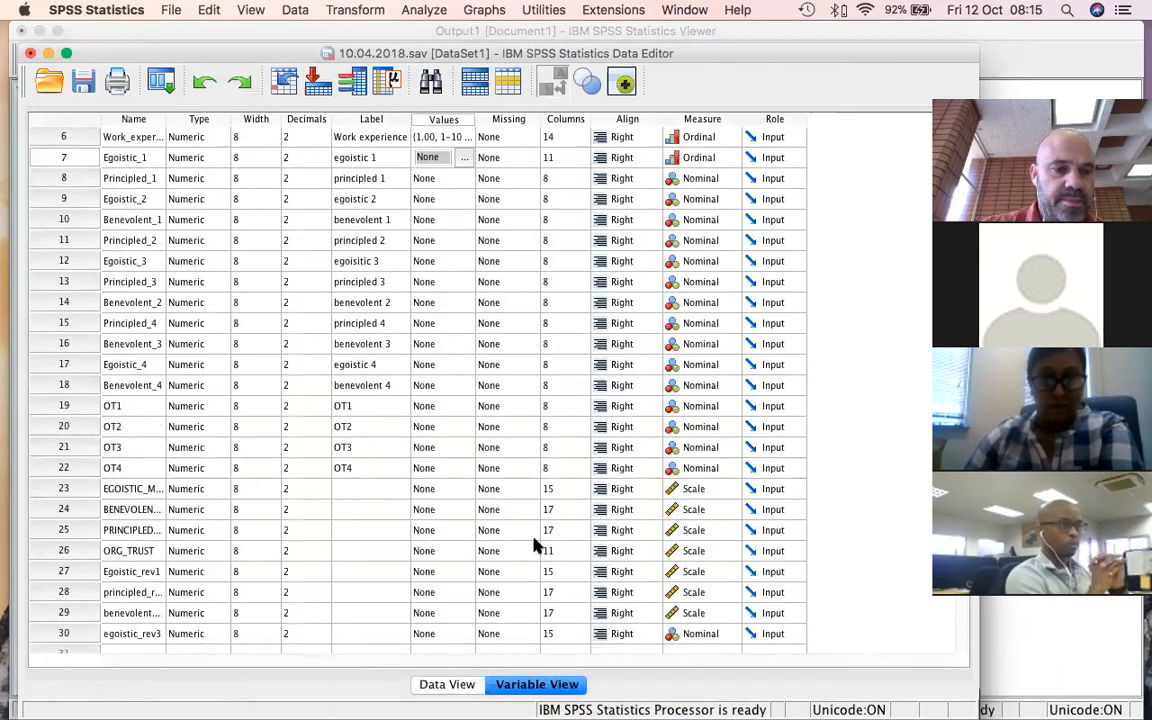
{"action": "scroll", "coordinate": [507, 520], "scroll_direction": "up", "scroll_amount": 7}
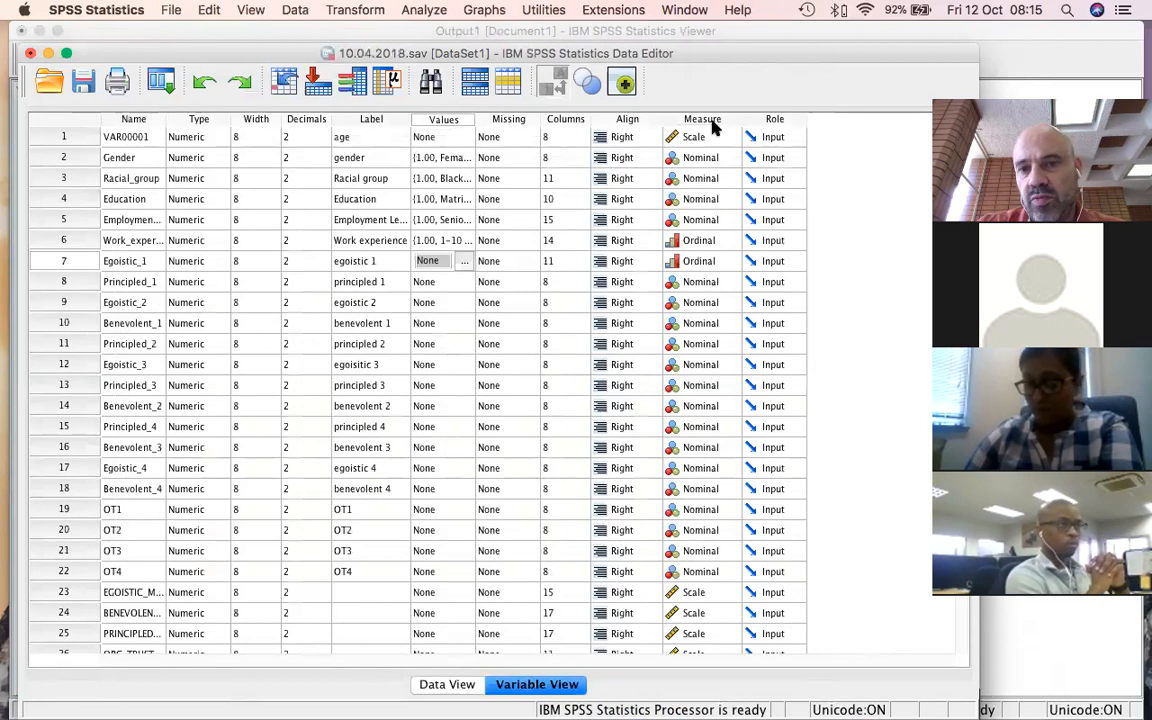
{"action": "scroll", "coordinate": [742, 257], "scroll_direction": "down", "scroll_amount": 5}
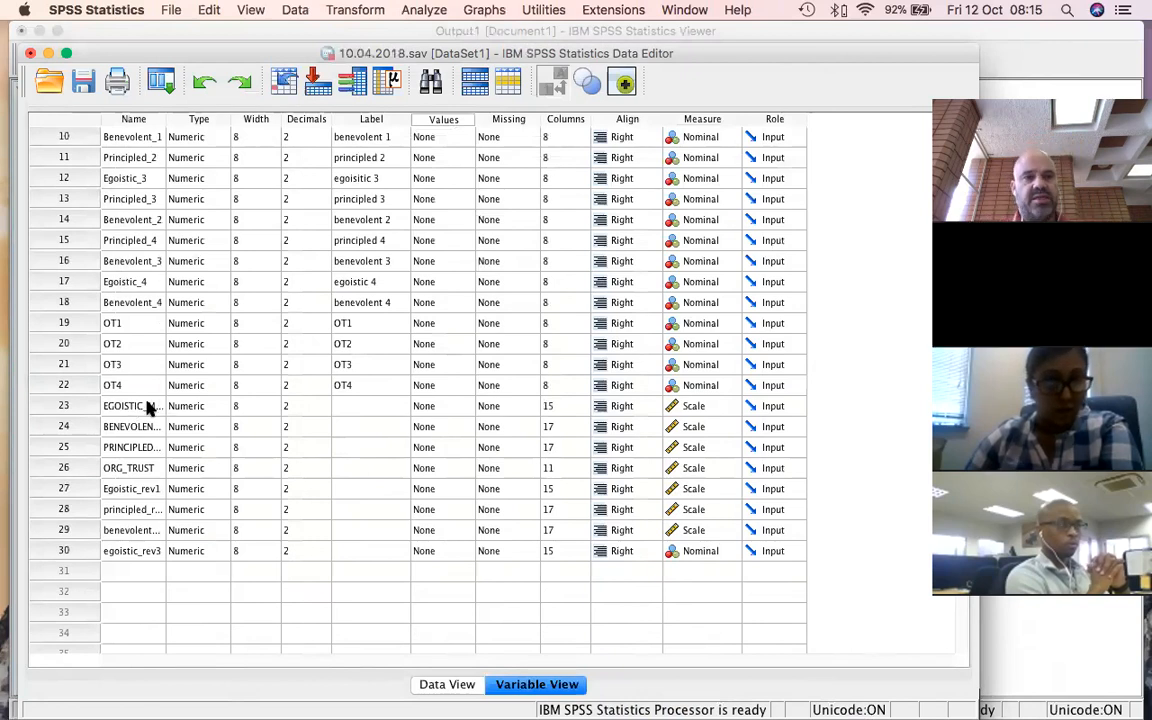
{"action": "scroll", "coordinate": [270, 408], "scroll_direction": "up", "scroll_amount": 5}
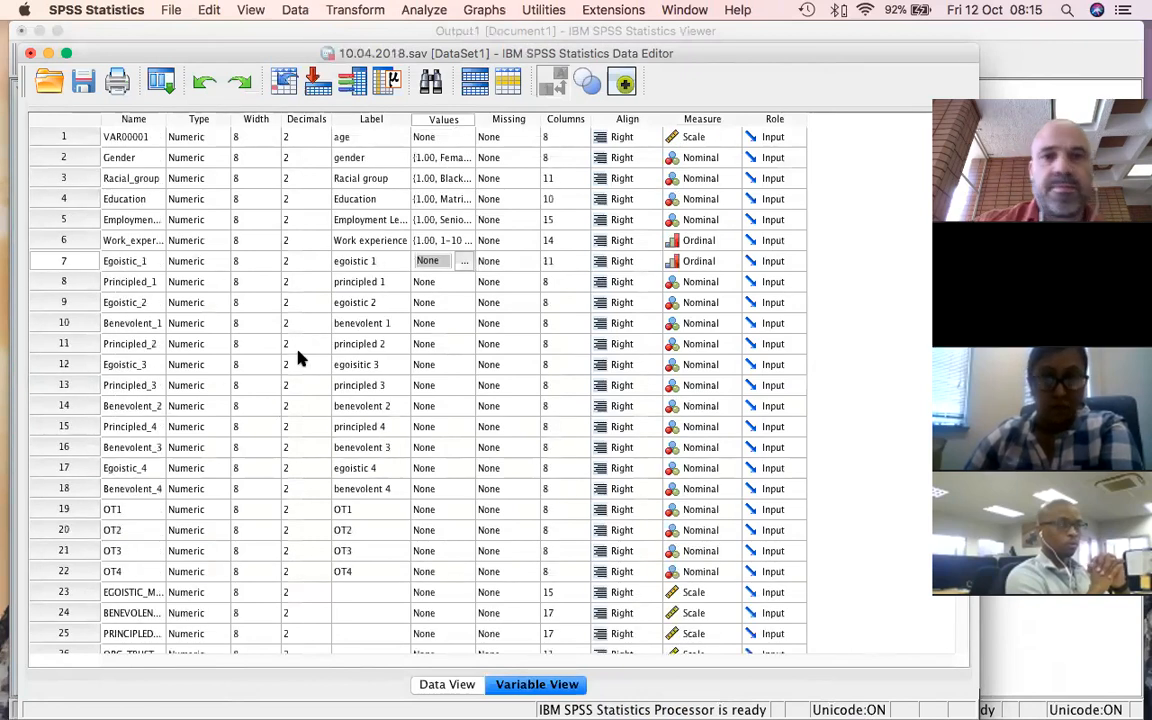
{"action": "left_click_drag", "start_coordinate": [300, 50], "coordinate": [296, 48]}
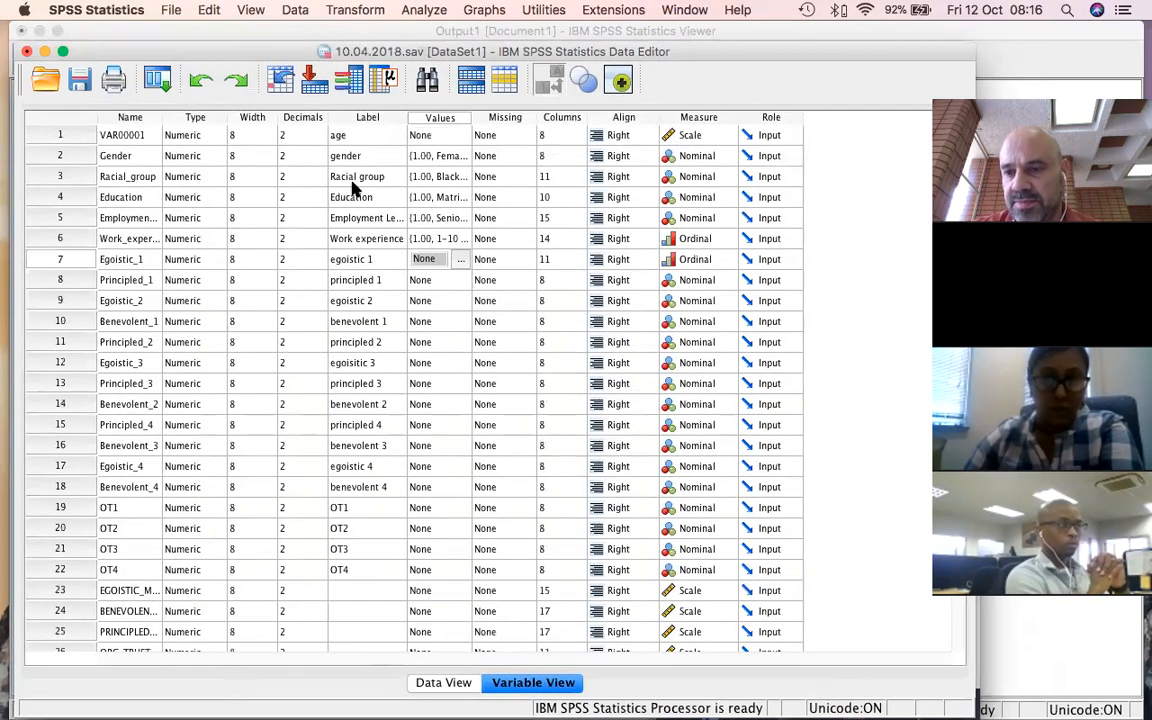
Switch to Mail and search all mailboxes for the student's first name.
{"action": "mouse_move", "coordinate": [265, 698]}
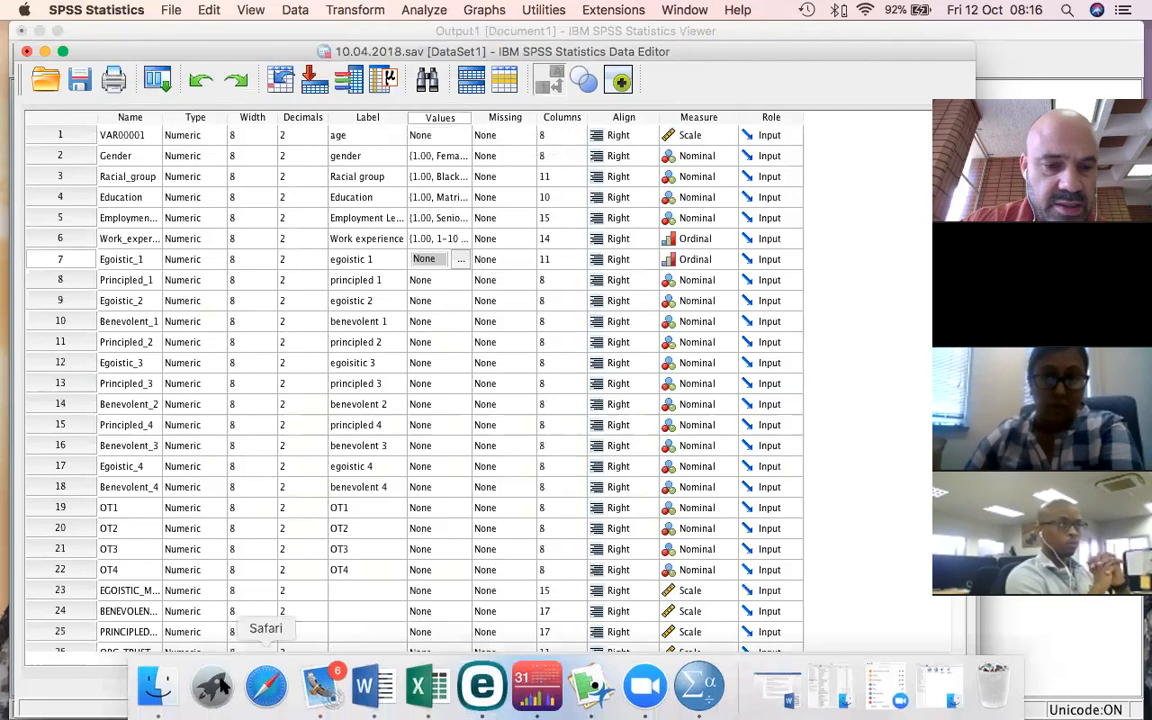
{"action": "left_click", "coordinate": [322, 690]}
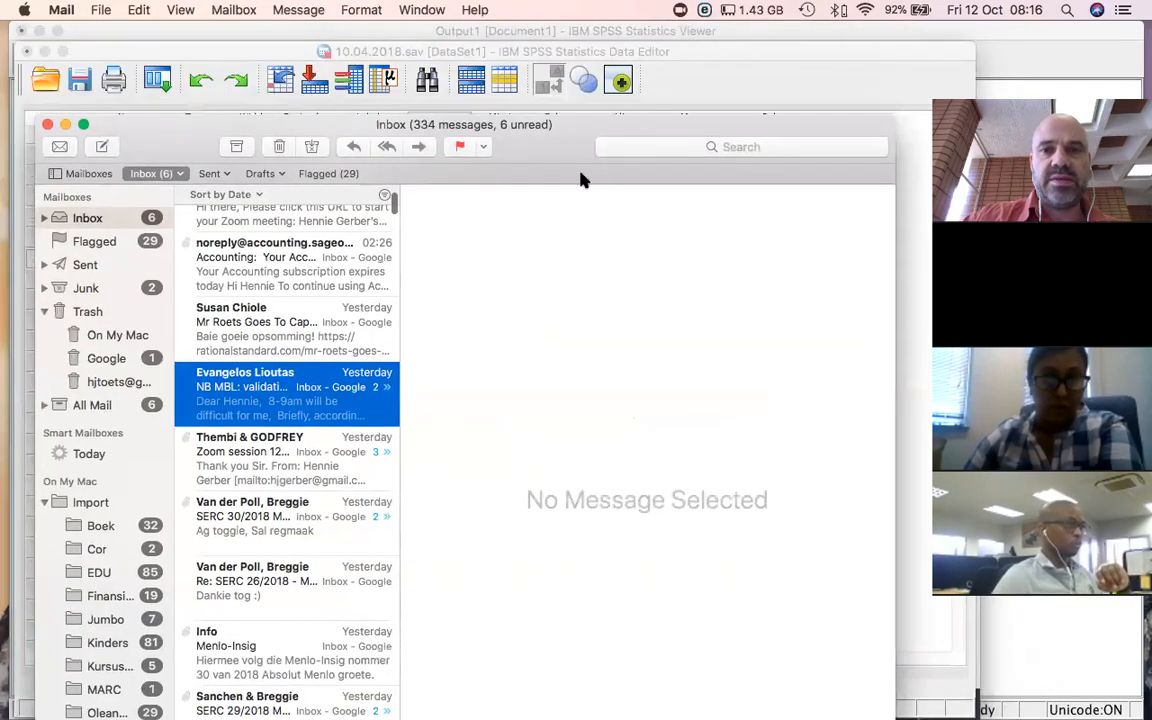
{"action": "left_click", "coordinate": [649, 149]}
{"action": "type", "text": "e"}
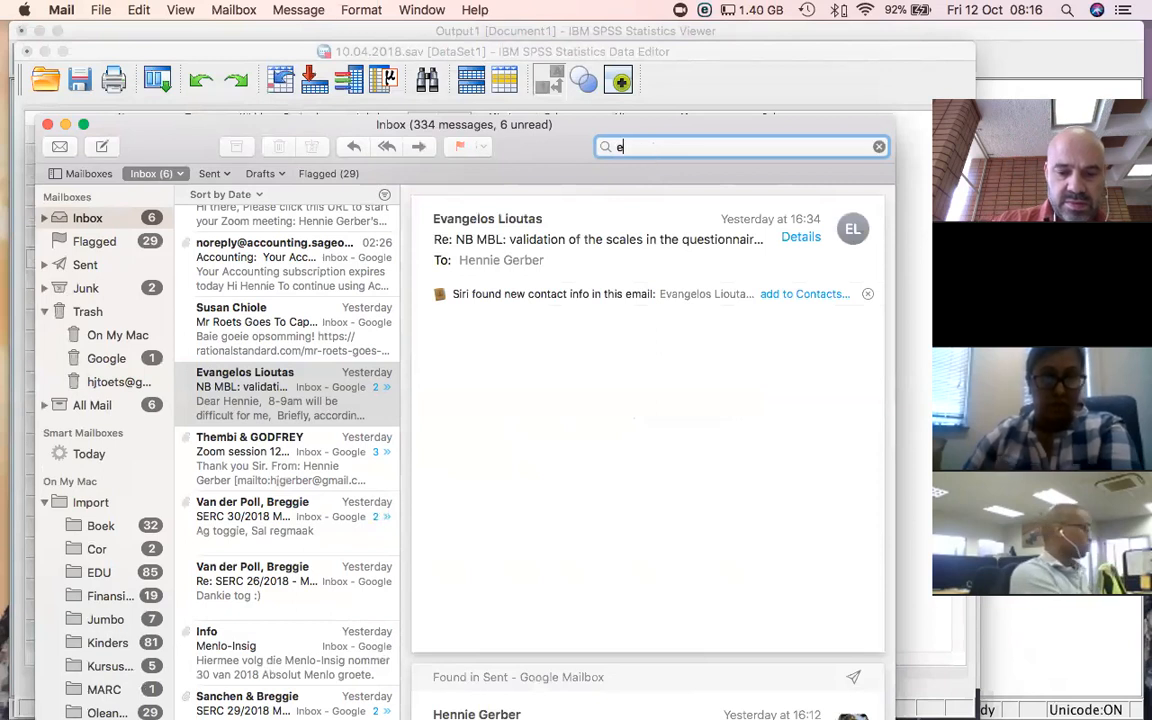
{"action": "type", "text": "risha"}
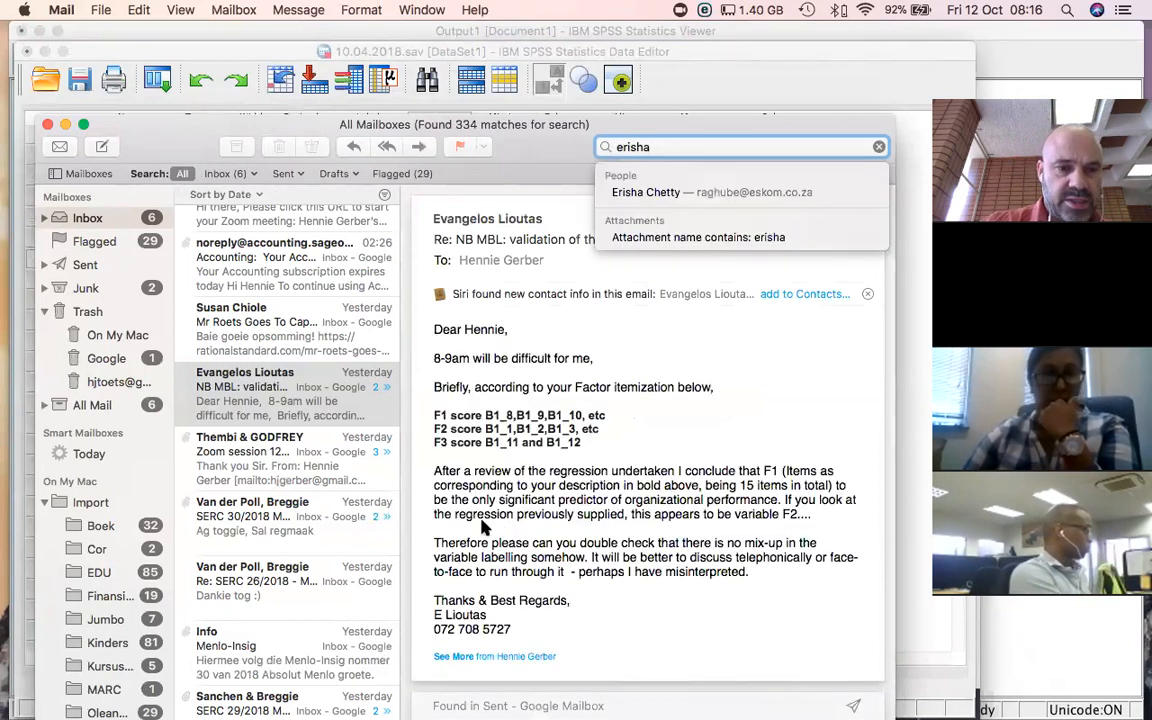
{"action": "scroll", "coordinate": [318, 350], "scroll_direction": "up", "scroll_amount": 2}
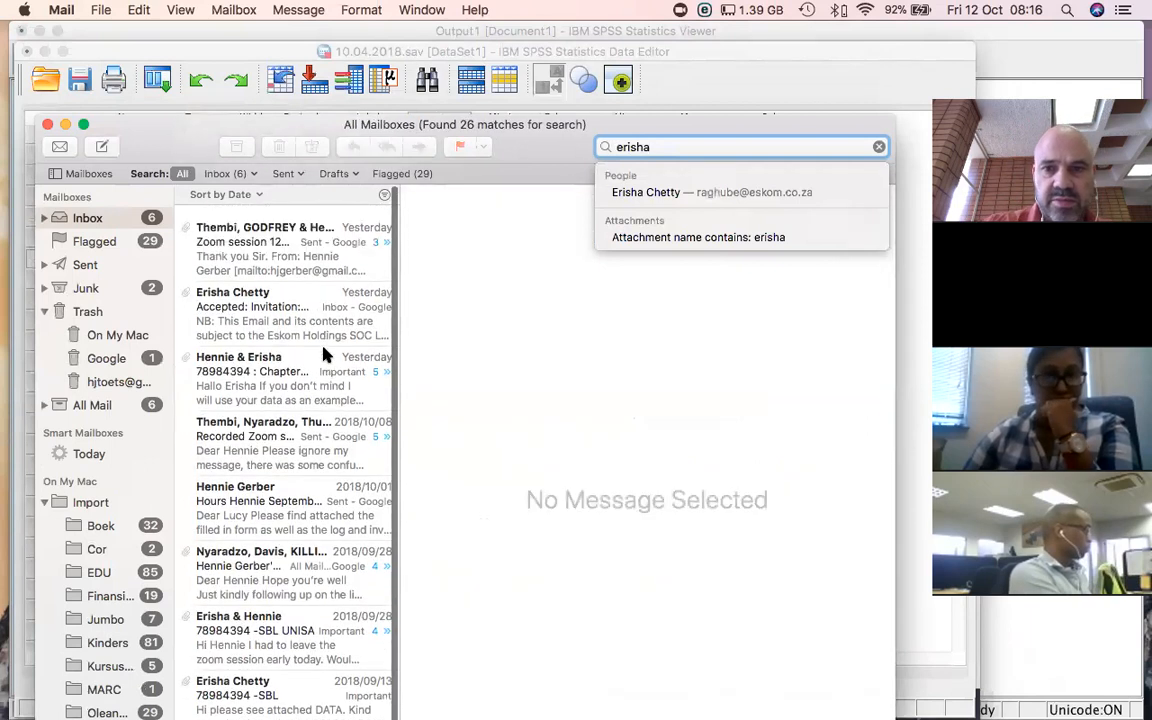
Find the student's 2018/09/13 email with the attached data and open its questionnaire Word attachment.
{"action": "scroll", "coordinate": [320, 352], "scroll_direction": "down", "scroll_amount": 2}
{"action": "scroll", "coordinate": [325, 357], "scroll_direction": "up", "scroll_amount": 1}
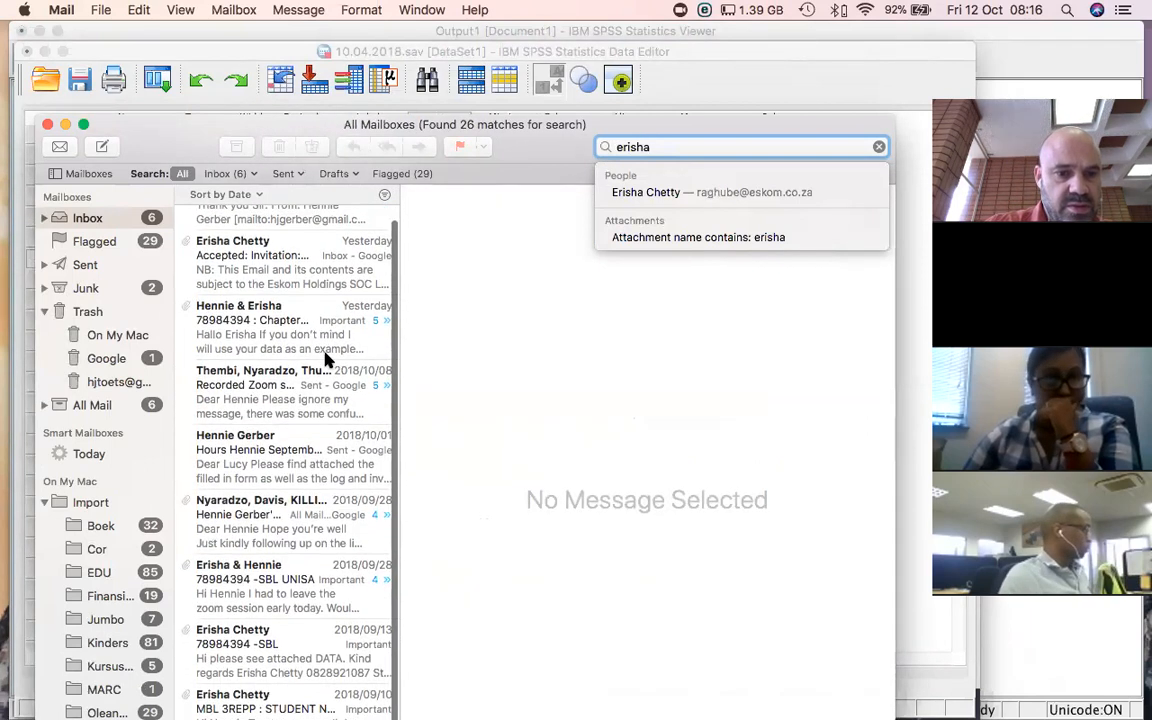
{"action": "left_click", "coordinate": [317, 587]}
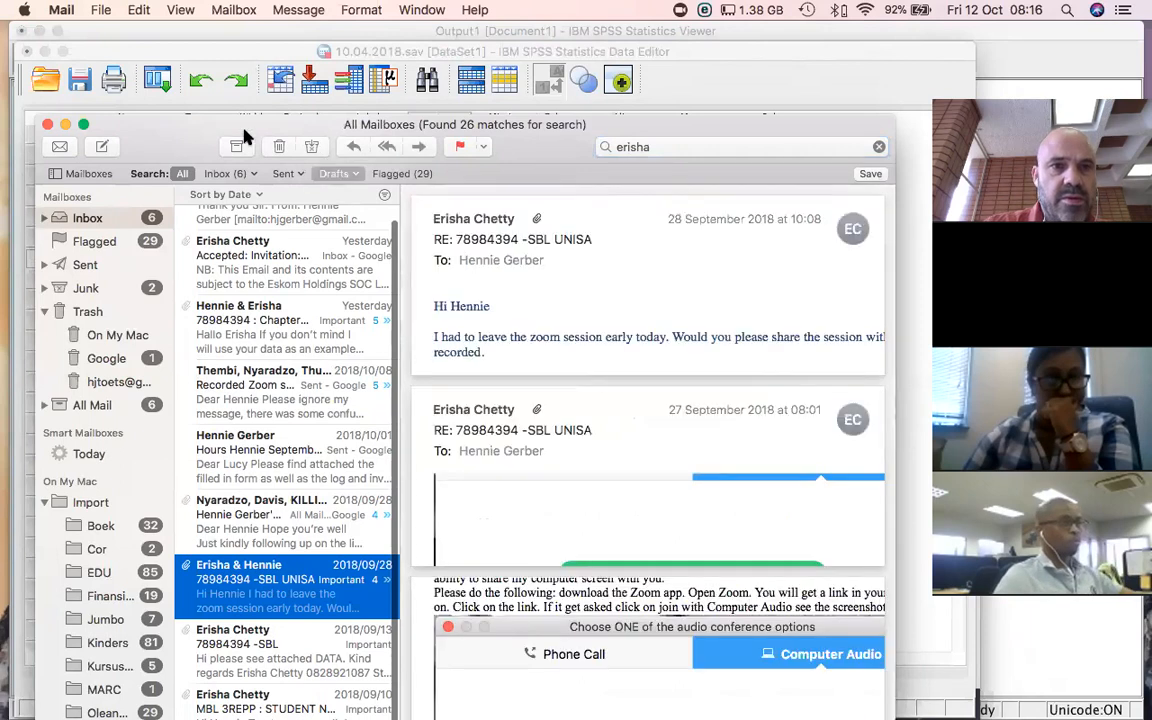
{"action": "left_click_drag", "start_coordinate": [243, 131], "coordinate": [237, 68]}
{"action": "left_click", "coordinate": [295, 585]}
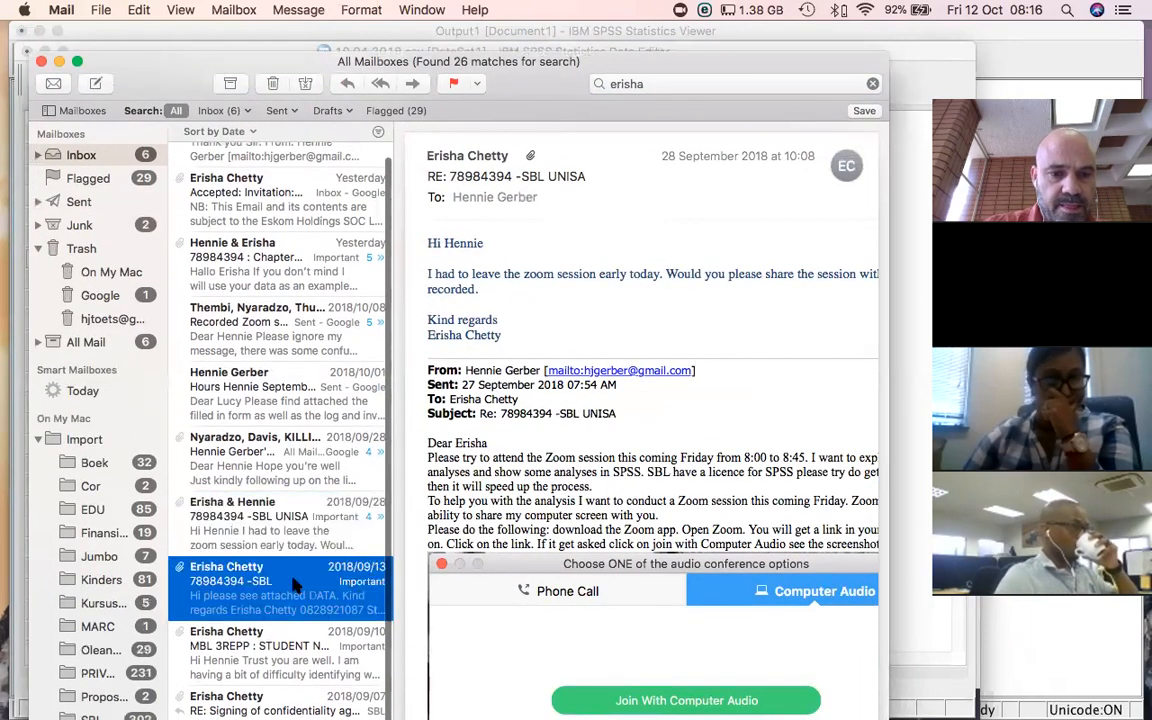
{"action": "scroll", "coordinate": [607, 450], "scroll_direction": "down", "scroll_amount": 5}
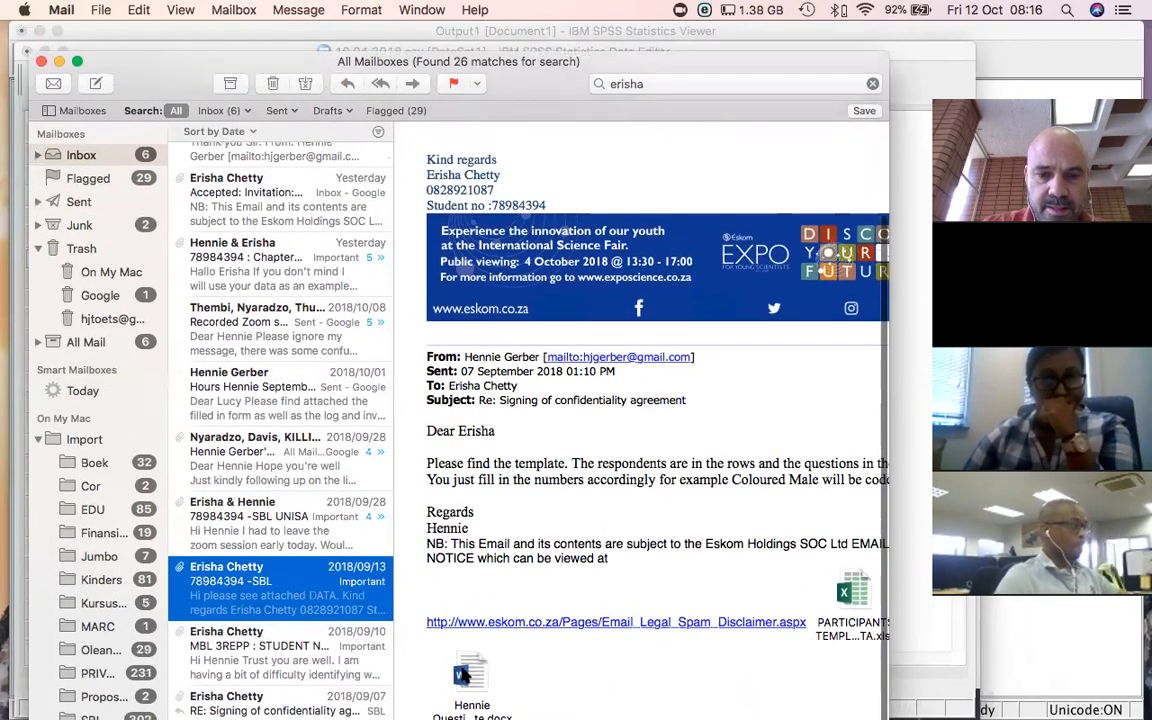
{"action": "double_click", "coordinate": [466, 674]}
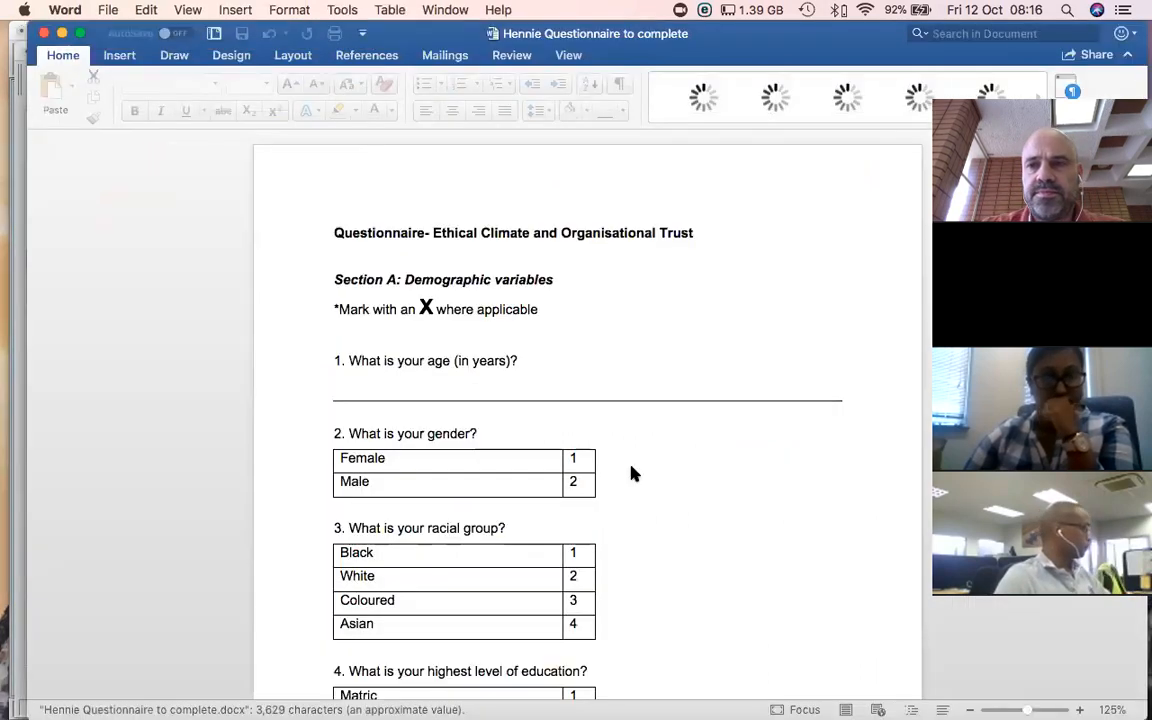
Skim the questionnaire from the Section A demographic questions to Table 3, returning to the Table 2 ethical climate scale.
{"action": "scroll", "coordinate": [689, 480], "scroll_direction": "down", "scroll_amount": 15}
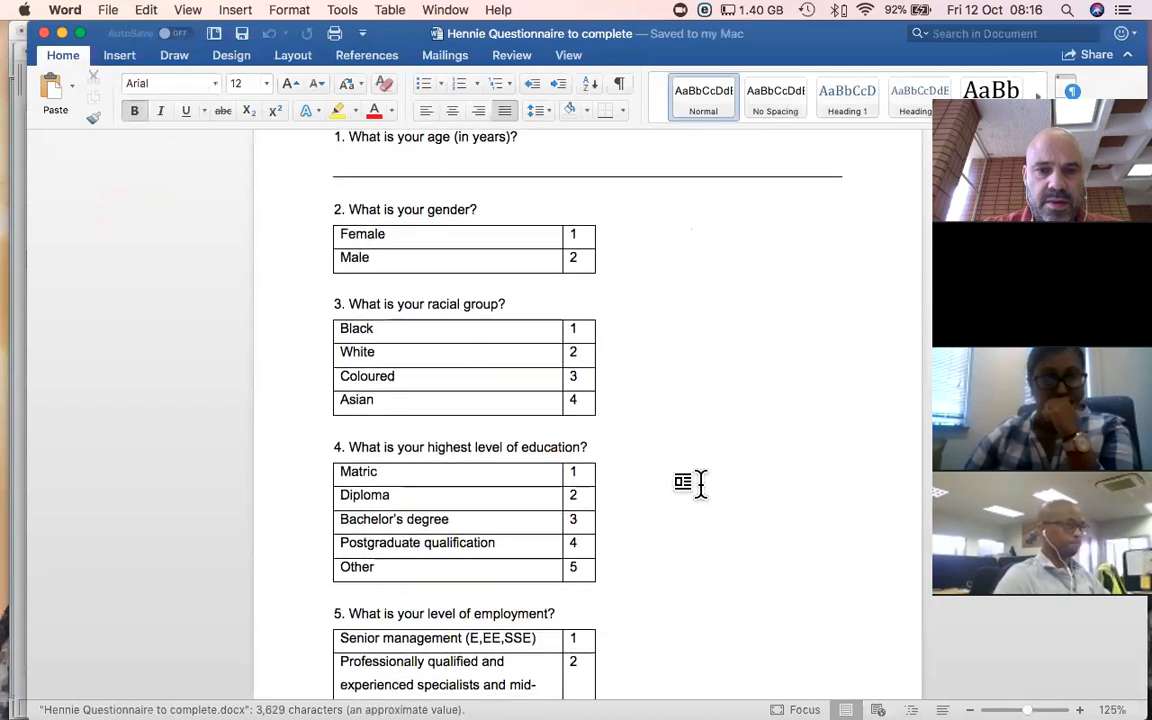
{"action": "scroll", "coordinate": [700, 483], "scroll_direction": "down", "scroll_amount": 5}
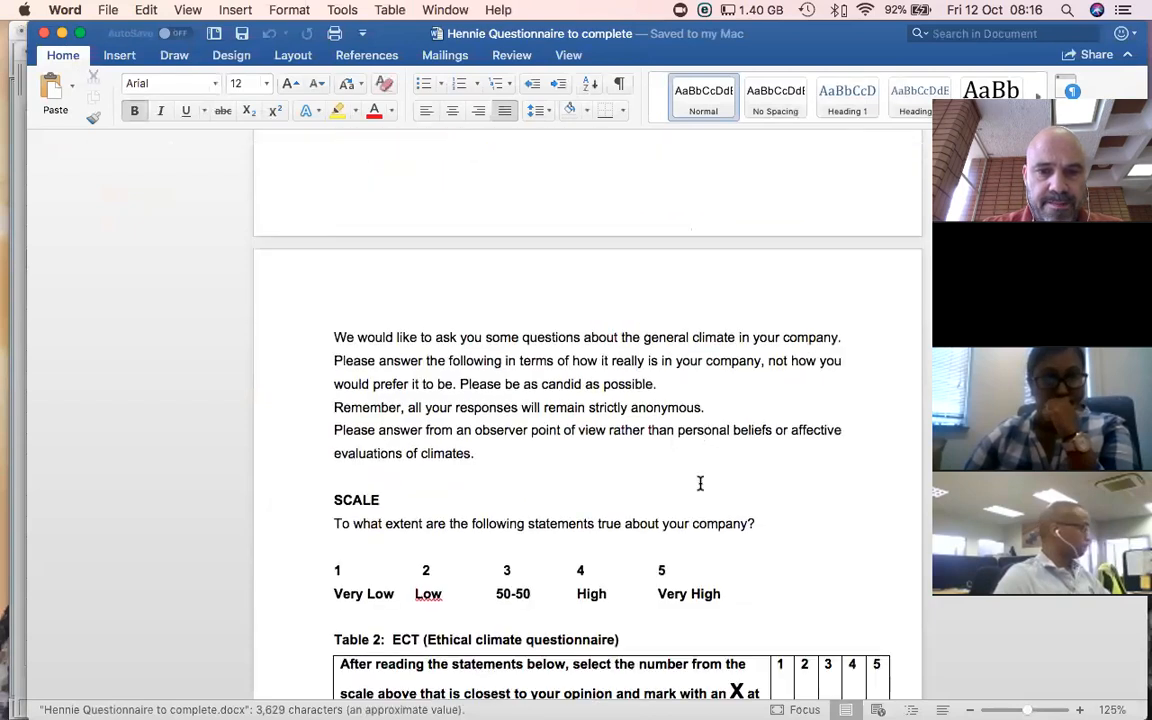
{"action": "scroll", "coordinate": [700, 483], "scroll_direction": "down", "scroll_amount": 15}
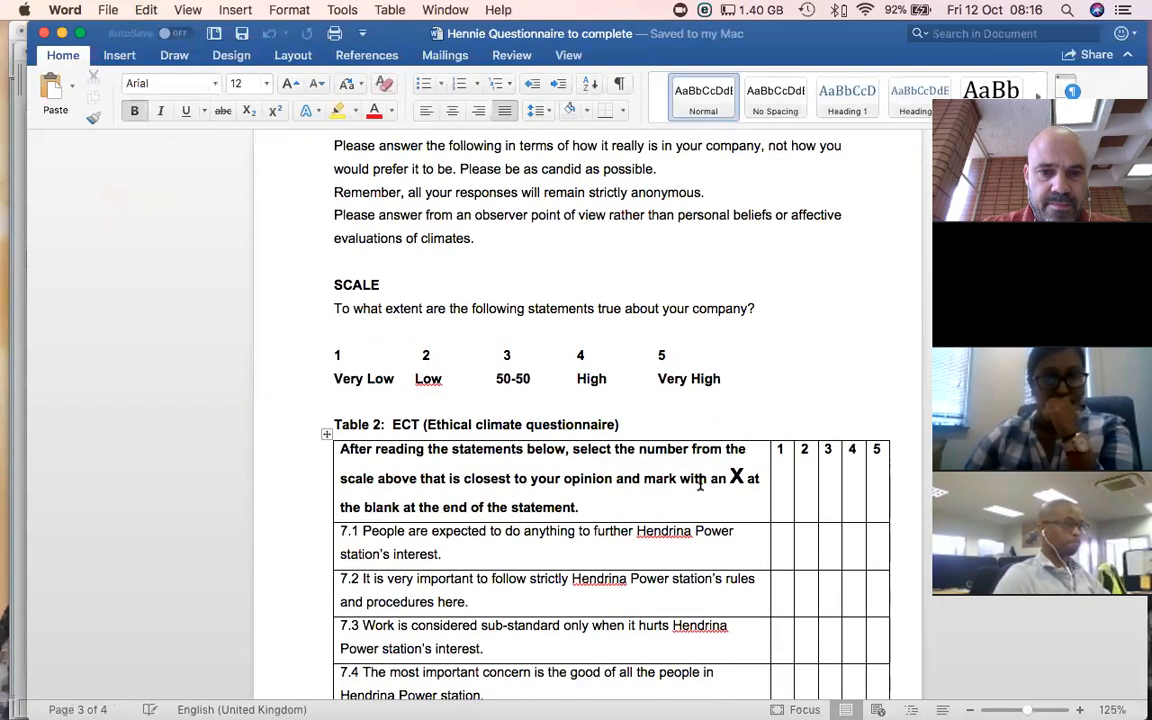
{"action": "scroll", "coordinate": [700, 483], "scroll_direction": "down", "scroll_amount": 2}
{"action": "scroll", "coordinate": [700, 484], "scroll_direction": "down", "scroll_amount": 5}
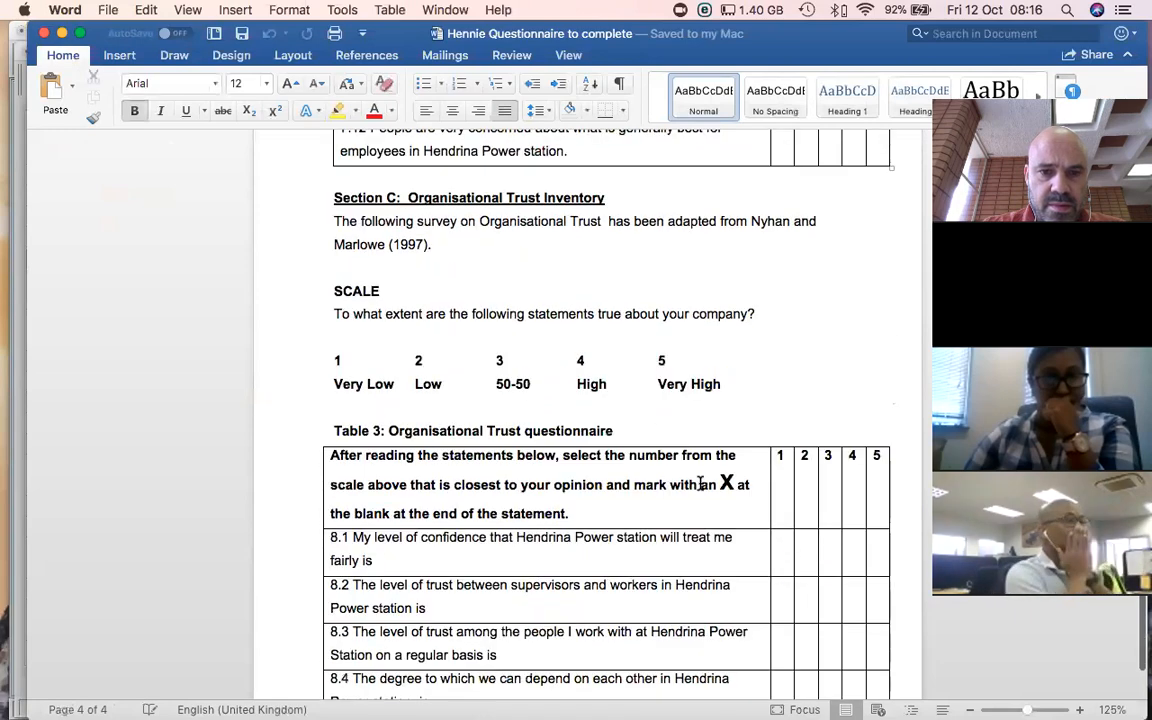
{"action": "scroll", "coordinate": [700, 483], "scroll_direction": "up", "scroll_amount": 5}
{"action": "scroll", "coordinate": [700, 484], "scroll_direction": "up", "scroll_amount": 15}
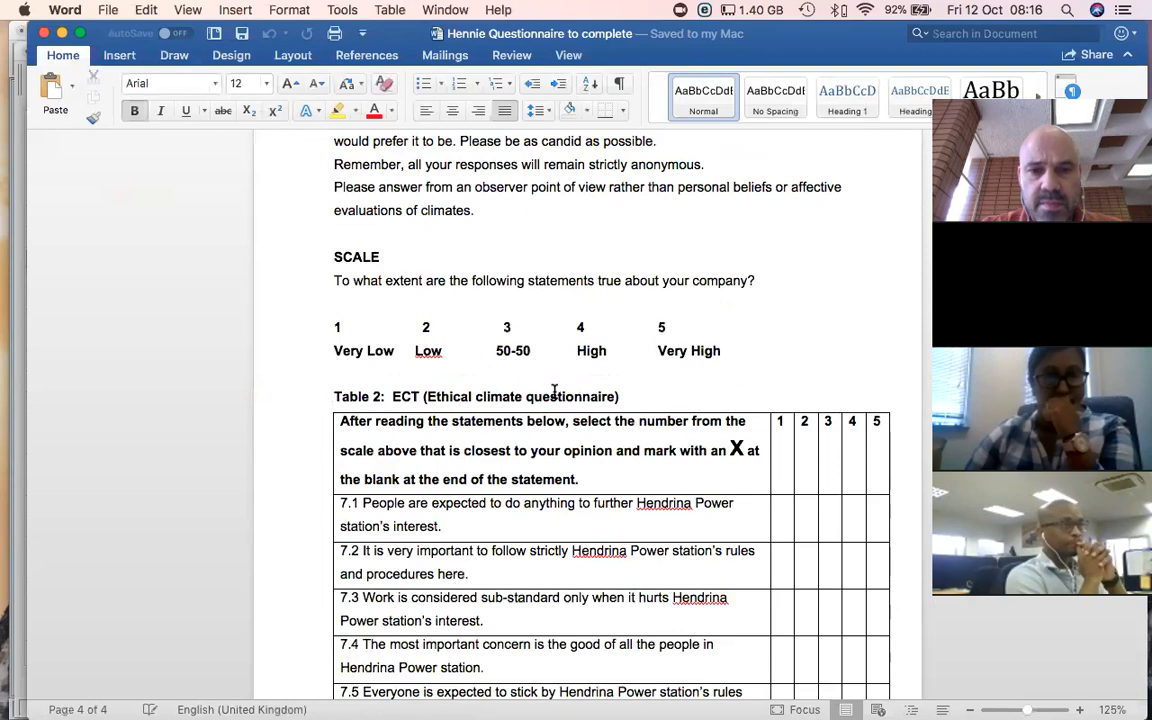
Read statements 7.1 to 7.12 in Table 2 and select the 1-to-5 scale numbers in Section C.
{"action": "scroll", "coordinate": [581, 440], "scroll_direction": "down", "scroll_amount": 2}
{"action": "scroll", "coordinate": [651, 455], "scroll_direction": "down", "scroll_amount": 10}
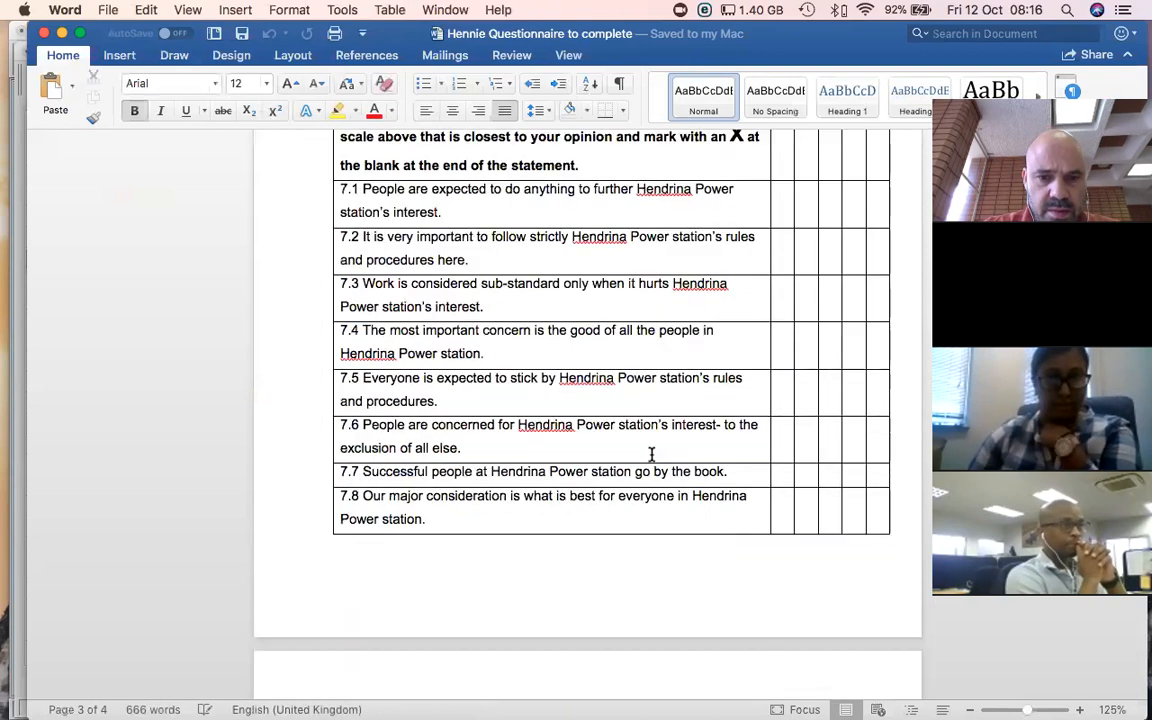
{"action": "scroll", "coordinate": [653, 453], "scroll_direction": "down", "scroll_amount": 2}
{"action": "scroll", "coordinate": [653, 453], "scroll_direction": "up", "scroll_amount": 9}
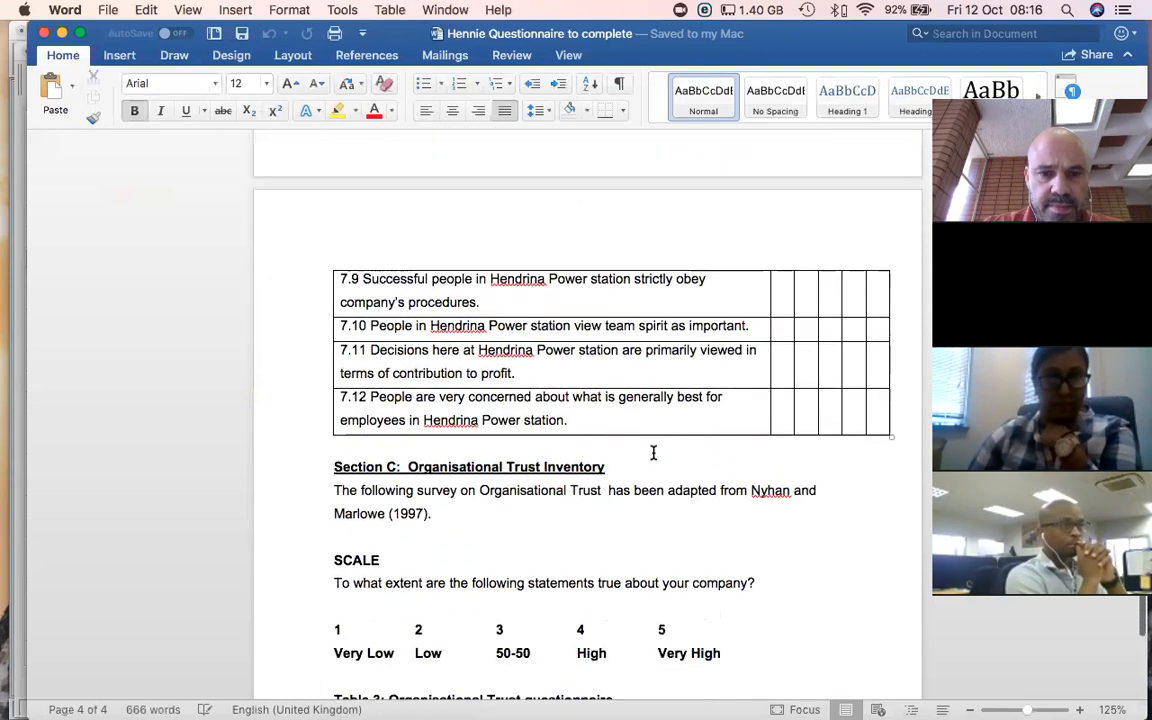
{"action": "scroll", "coordinate": [653, 453], "scroll_direction": "down", "scroll_amount": 8}
{"action": "scroll", "coordinate": [653, 453], "scroll_direction": "down", "scroll_amount": 4}
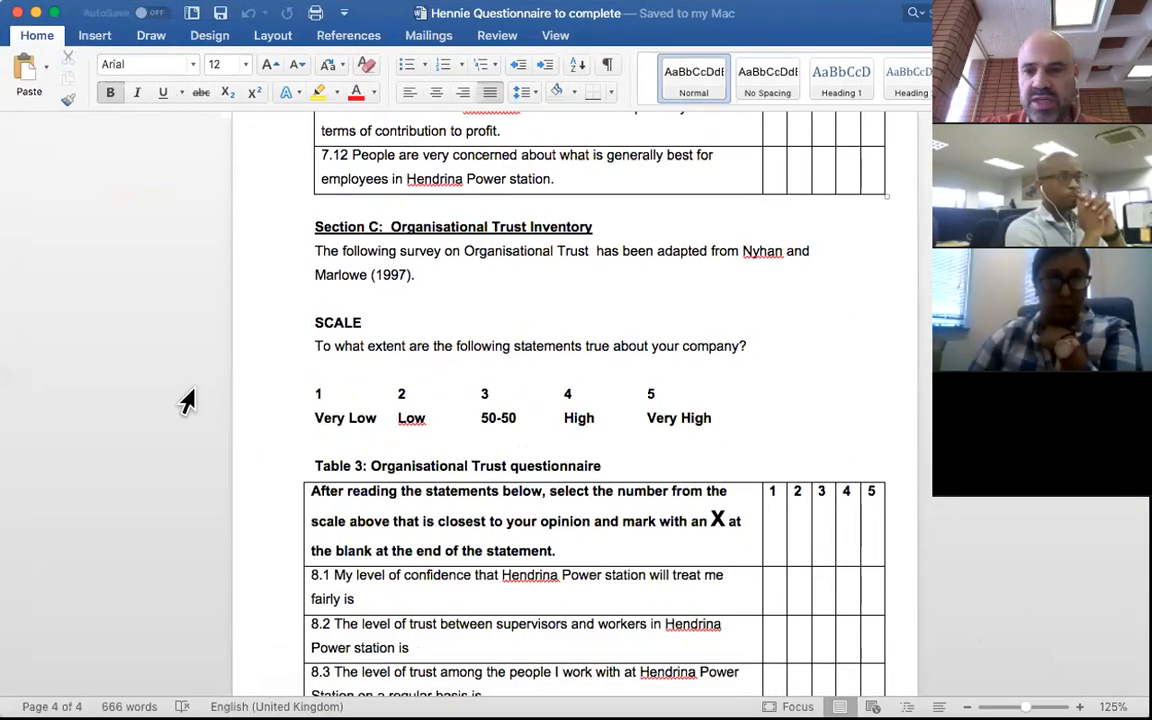
{"action": "left_click", "coordinate": [167, 399]}
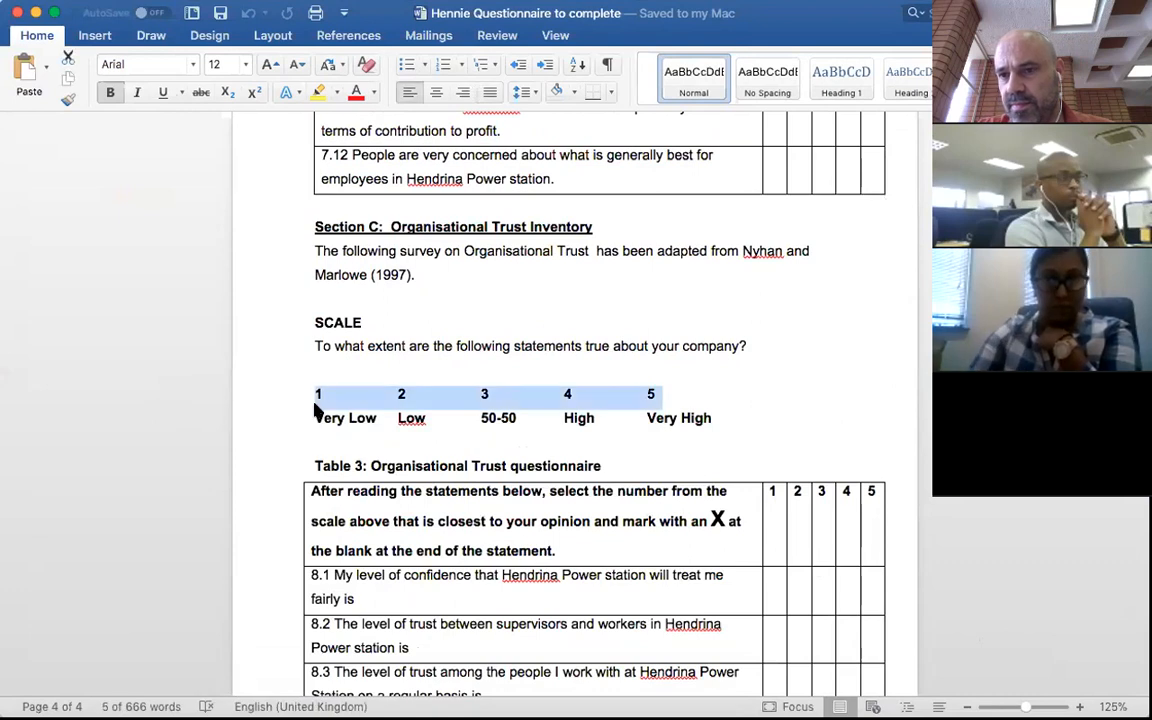
{"action": "scroll", "coordinate": [310, 330], "scroll_direction": "down", "scroll_amount": 1}
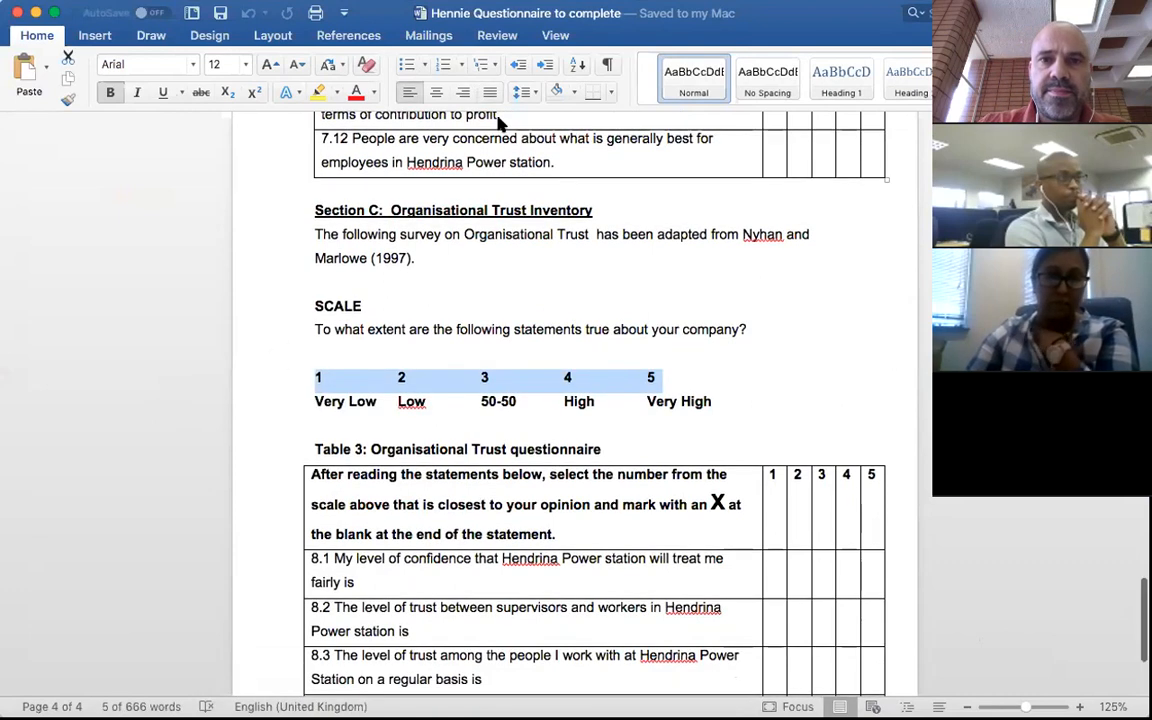
Compare the Table 2 ethical climate scale and statements with the Section C organisational trust scale and Table 3.
{"action": "scroll", "coordinate": [277, 390], "scroll_direction": "up", "scroll_amount": 10}
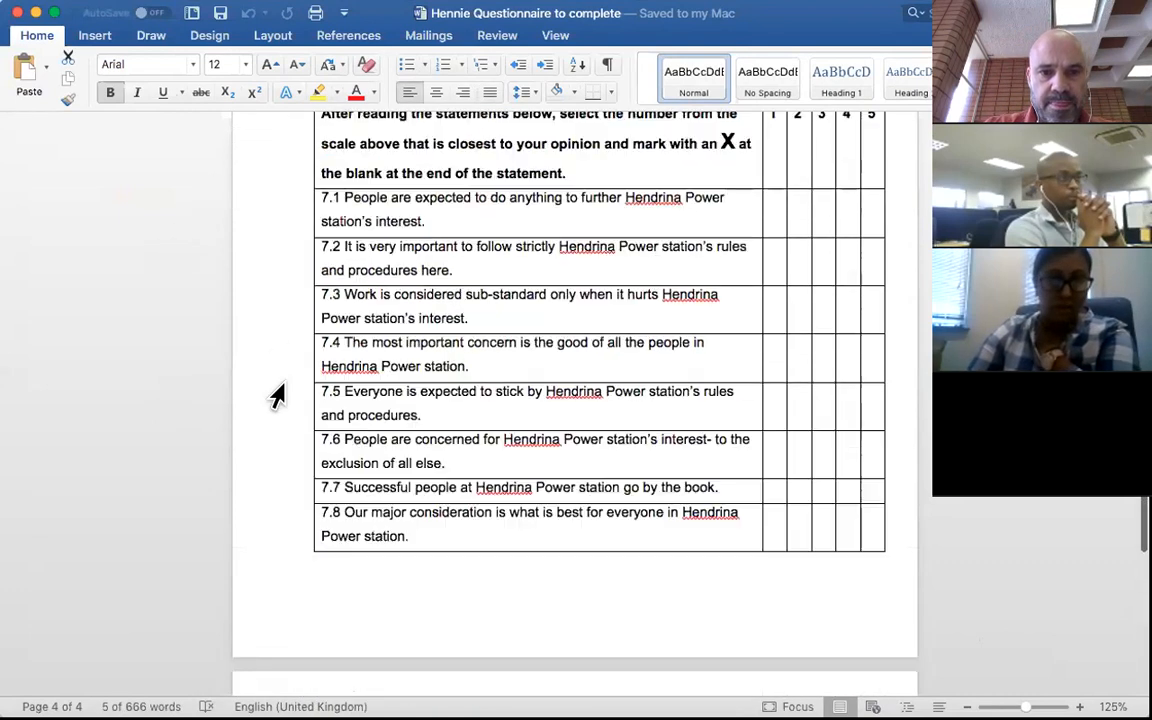
{"action": "scroll", "coordinate": [277, 397], "scroll_direction": "up", "scroll_amount": 3}
{"action": "scroll", "coordinate": [277, 400], "scroll_direction": "down", "scroll_amount": 12}
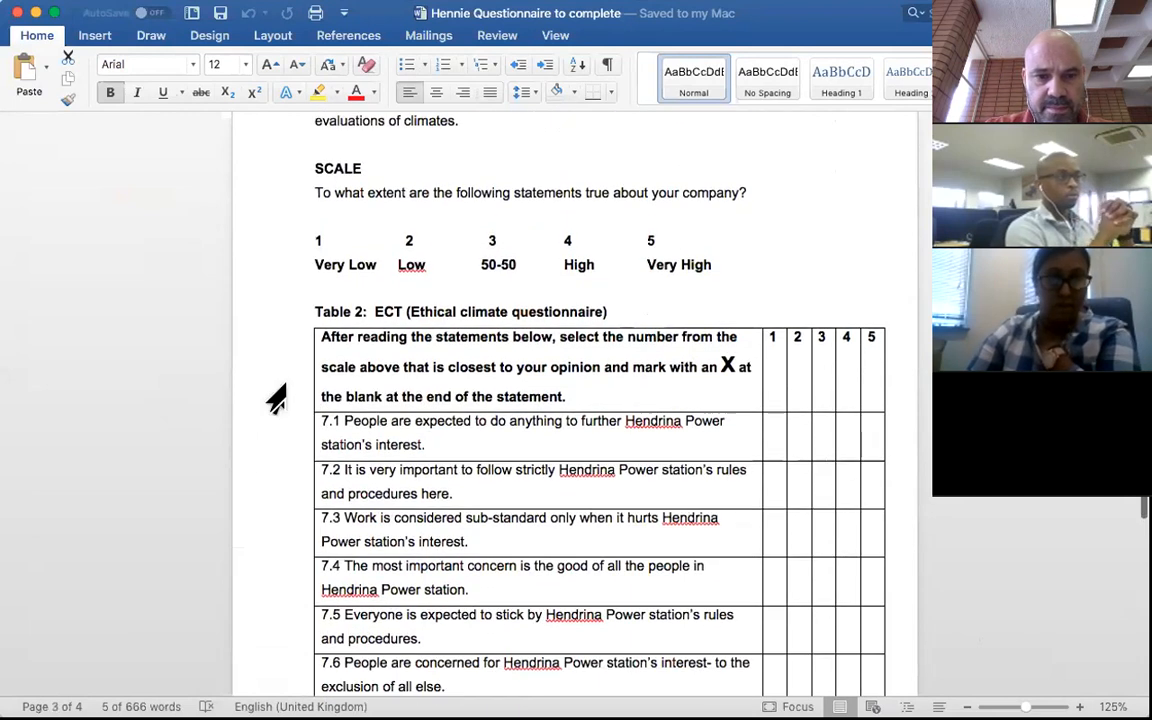
{"action": "scroll", "coordinate": [277, 400], "scroll_direction": "down", "scroll_amount": 2}
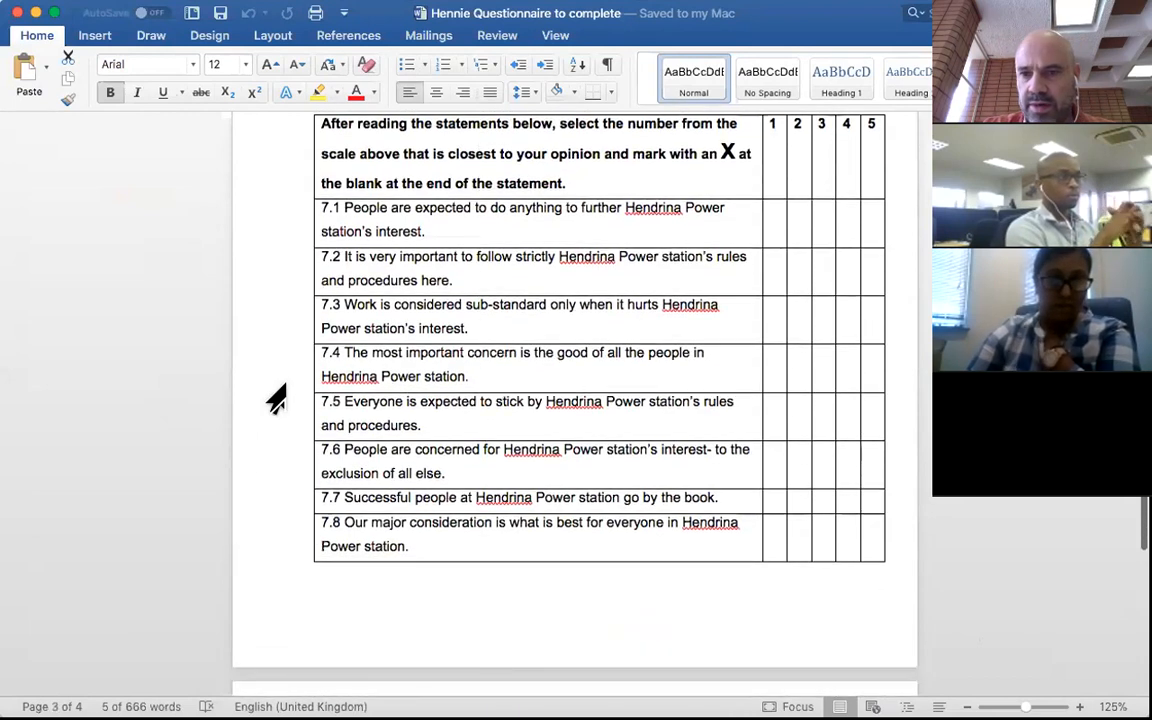
{"action": "scroll", "coordinate": [277, 400], "scroll_direction": "down", "scroll_amount": 20}
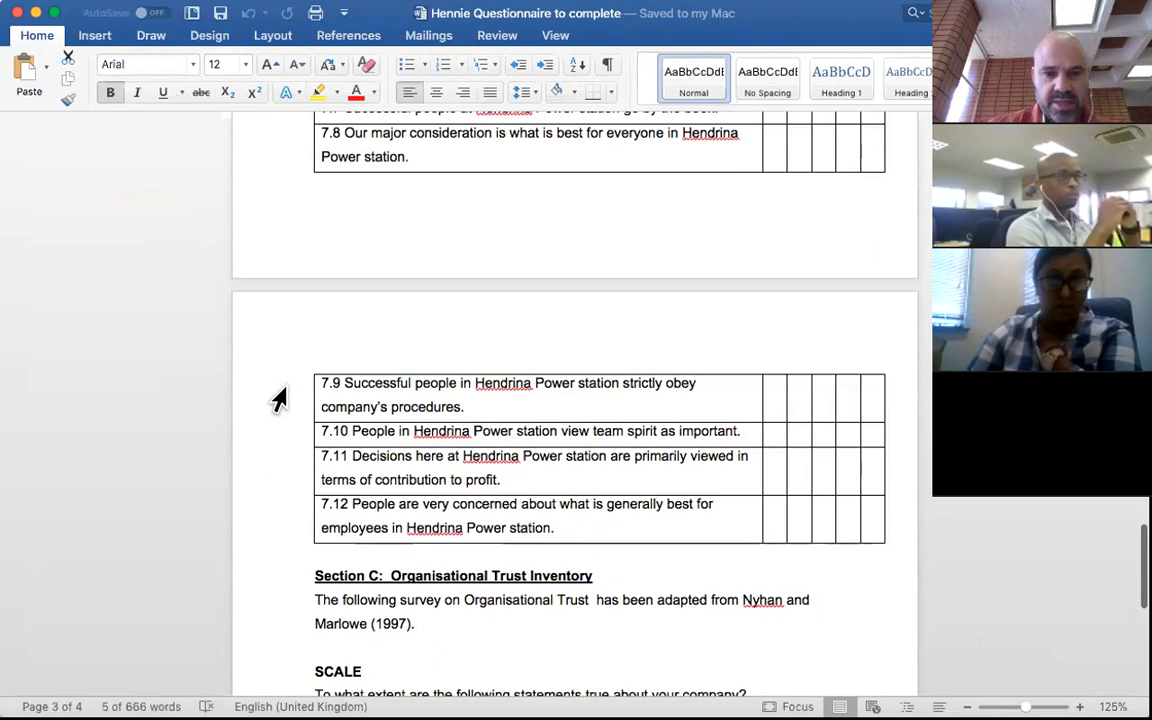
{"action": "scroll", "coordinate": [277, 400], "scroll_direction": "down", "scroll_amount": 8}
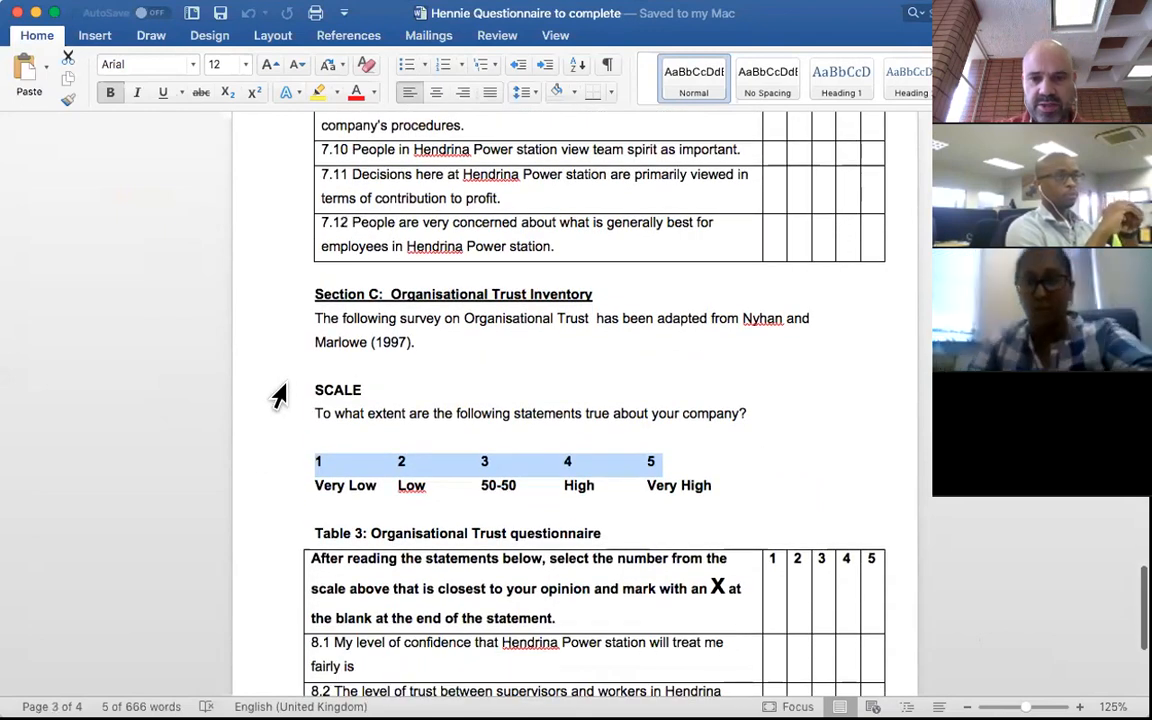
{"action": "scroll", "coordinate": [279, 396], "scroll_direction": "down", "scroll_amount": 8}
Go back to Section B and examine the Egoism, Benevolence and Principle criteria in Table 1, Hypothesized Ethical climates.
{"action": "scroll", "coordinate": [279, 396], "scroll_direction": "up", "scroll_amount": 20}
{"action": "scroll", "coordinate": [279, 396], "scroll_direction": "up", "scroll_amount": 20}
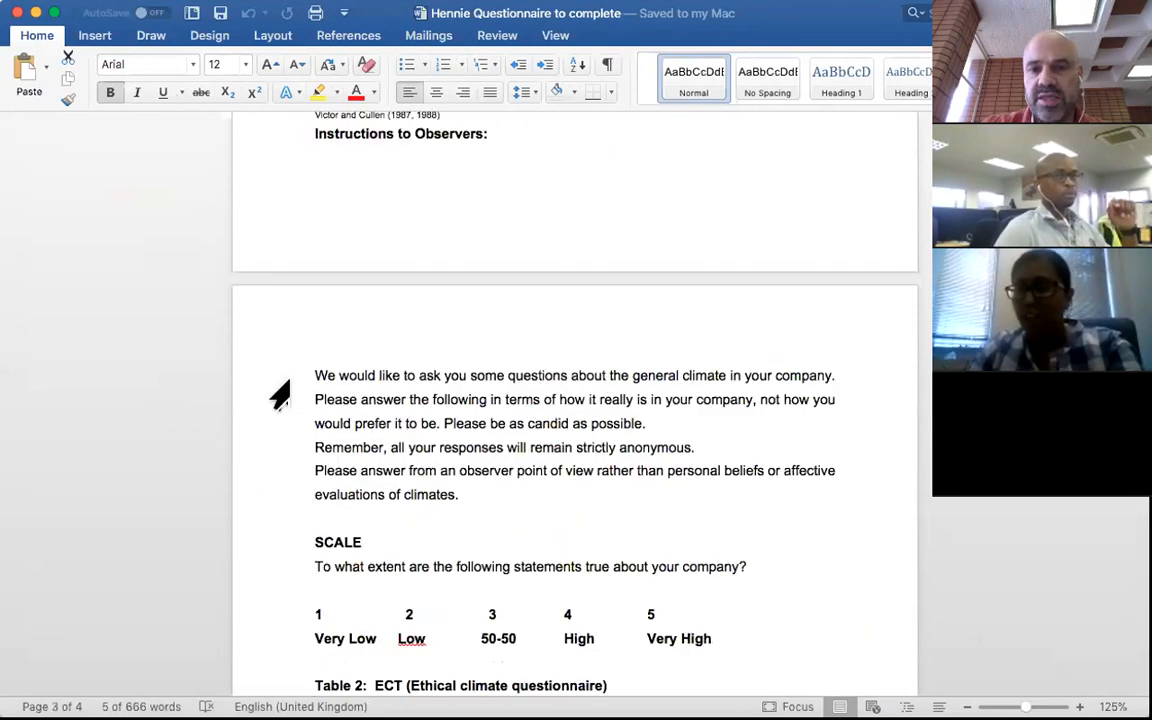
{"action": "scroll", "coordinate": [279, 391], "scroll_direction": "up", "scroll_amount": 20}
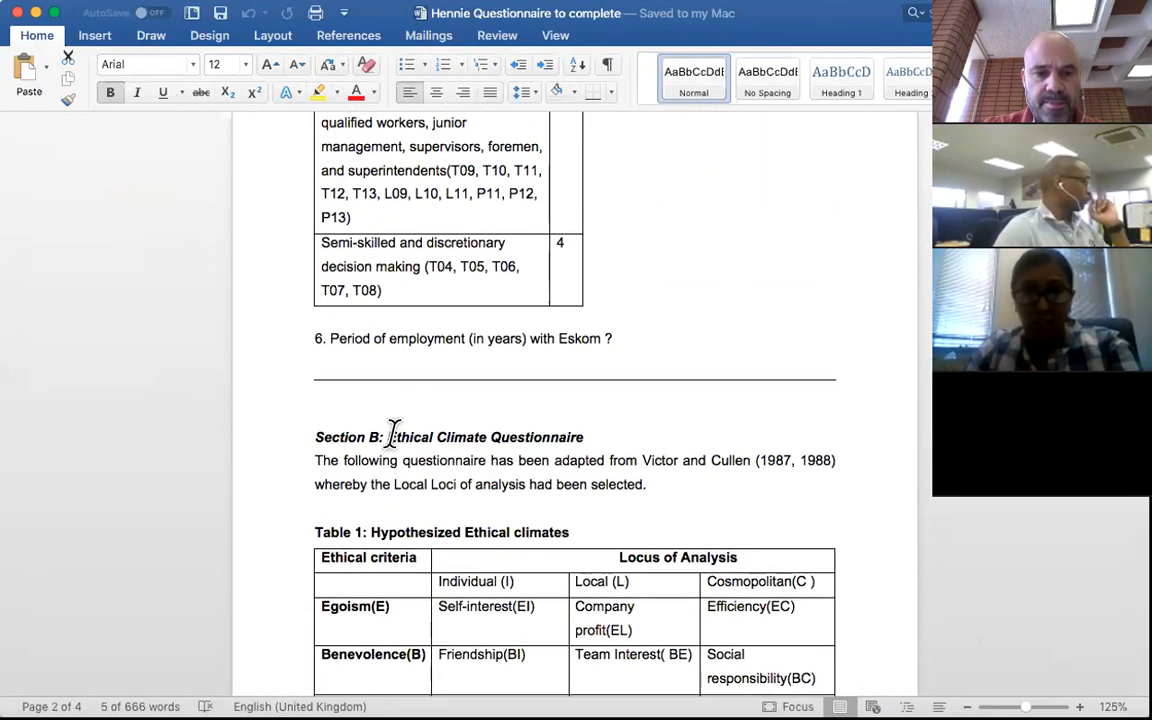
{"action": "scroll", "coordinate": [394, 434], "scroll_direction": "up", "scroll_amount": 3}
{"action": "scroll", "coordinate": [394, 434], "scroll_direction": "down", "scroll_amount": 2}
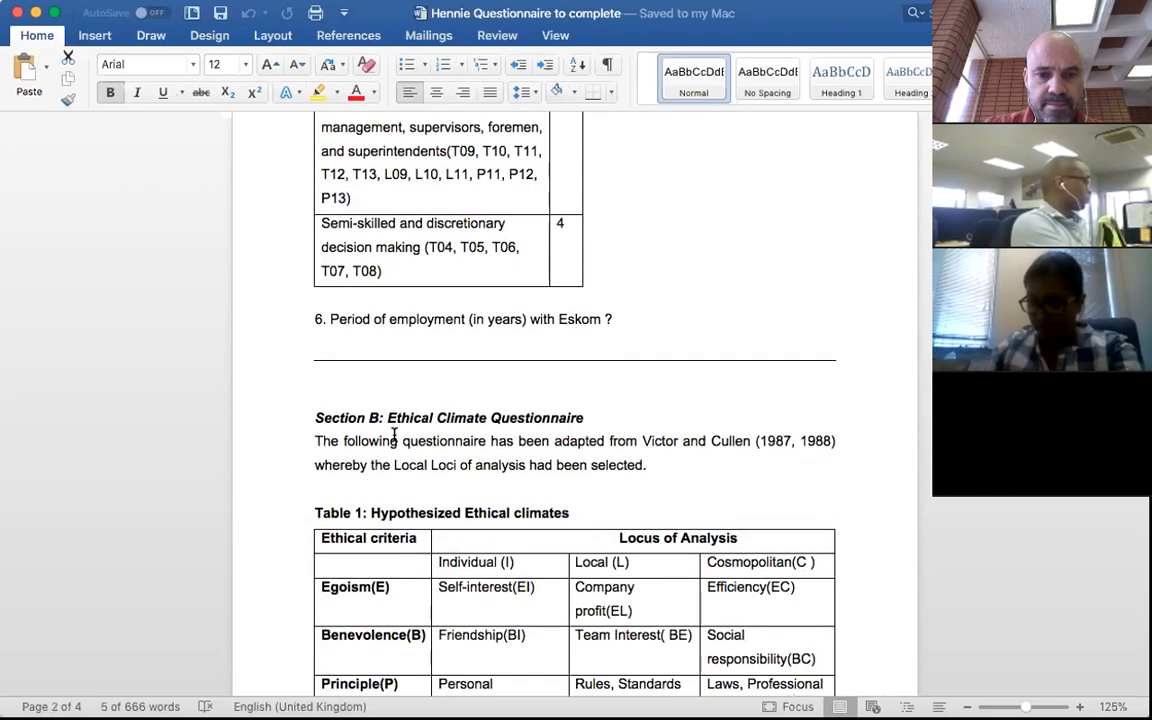
{"action": "scroll", "coordinate": [394, 434], "scroll_direction": "up", "scroll_amount": 6}
{"action": "scroll", "coordinate": [394, 432], "scroll_direction": "down", "scroll_amount": 12}
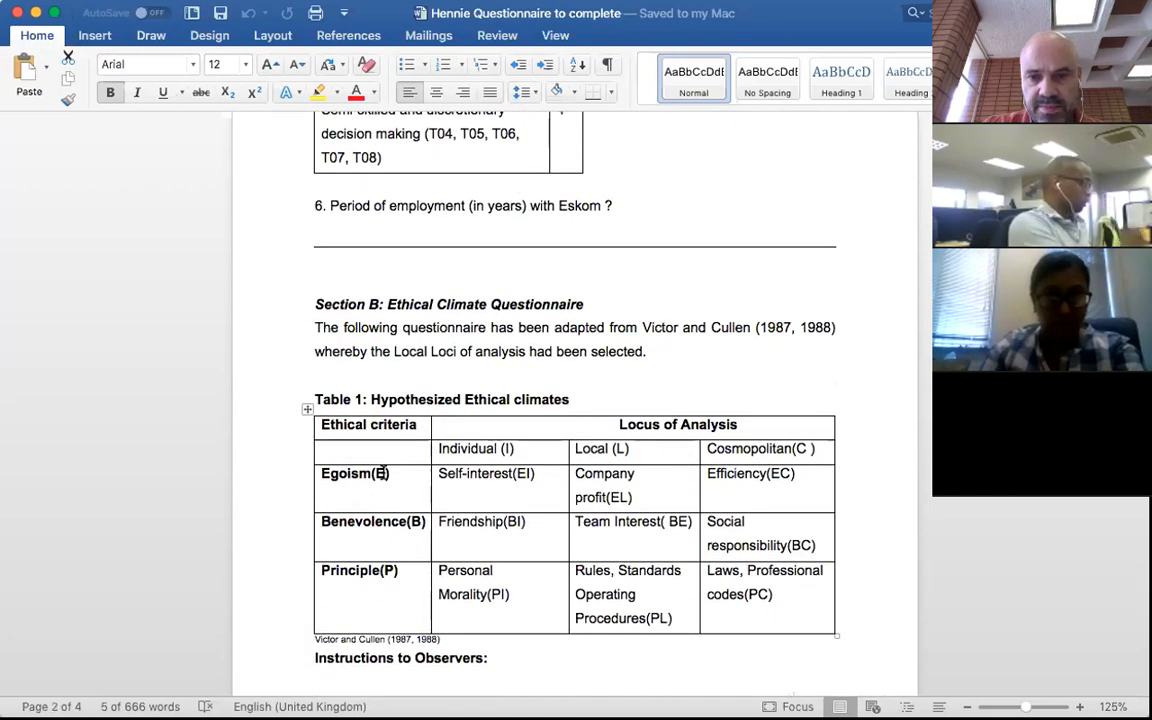
Select the row of 1-to-5 rating numbers in the scale above Table 2.
{"action": "scroll", "coordinate": [490, 483], "scroll_direction": "down", "scroll_amount": 20}
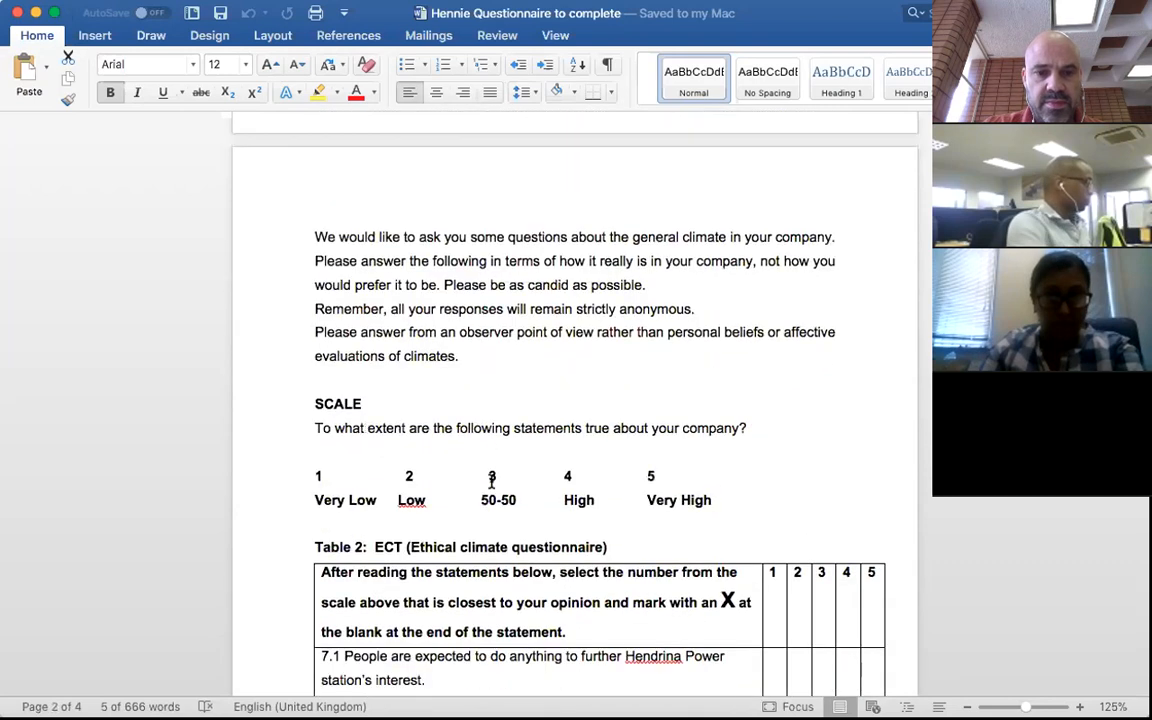
{"action": "scroll", "coordinate": [1004, 587], "scroll_direction": "down", "scroll_amount": 2}
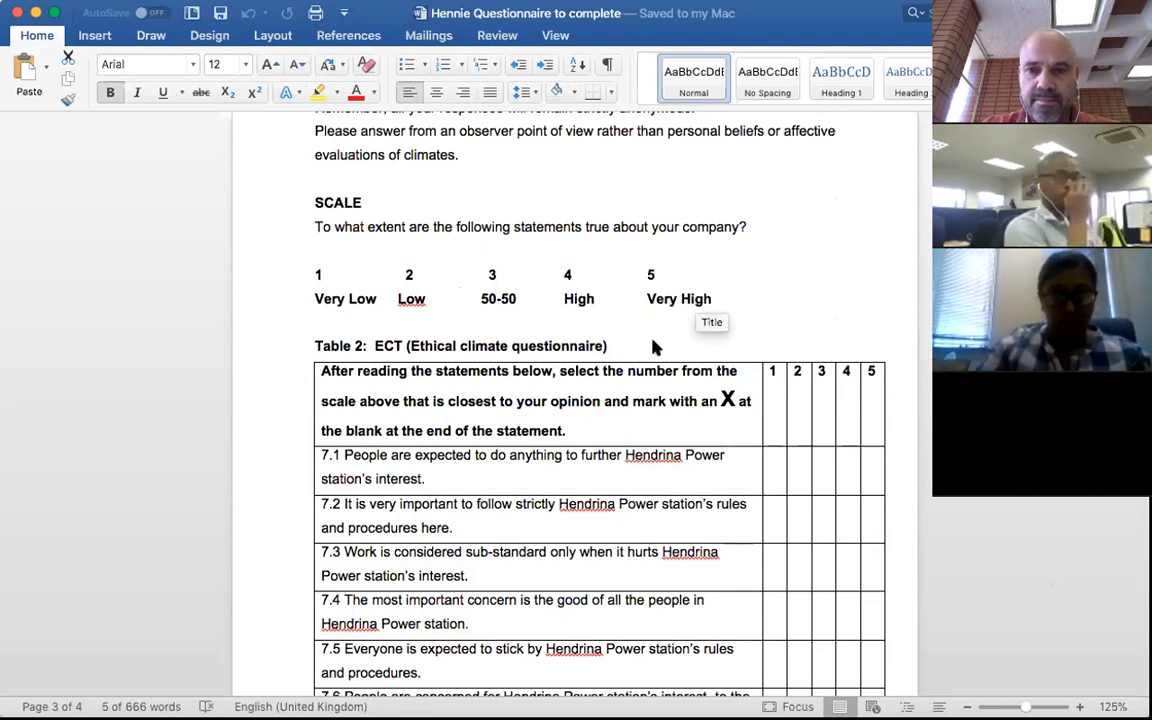
{"action": "left_click", "coordinate": [268, 286]}
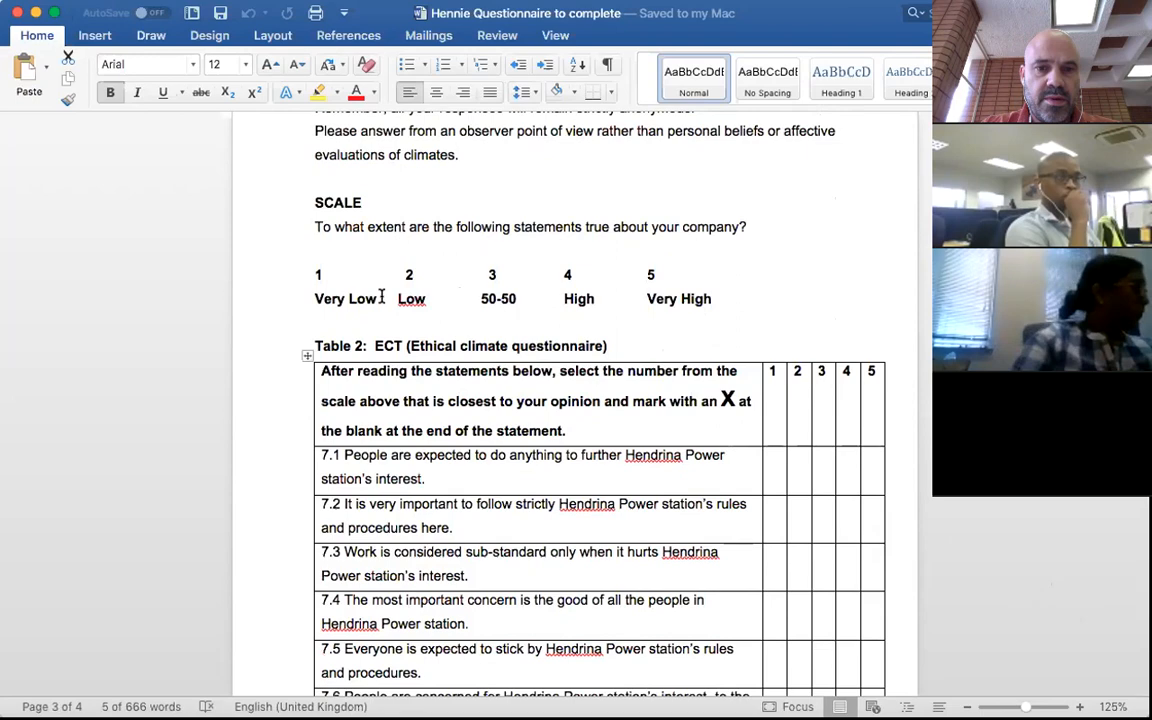
Recheck the ethical criteria in Table 1 and return to the rating scale above the Table 2 statements.
{"action": "scroll", "coordinate": [408, 388], "scroll_direction": "up", "scroll_amount": 15}
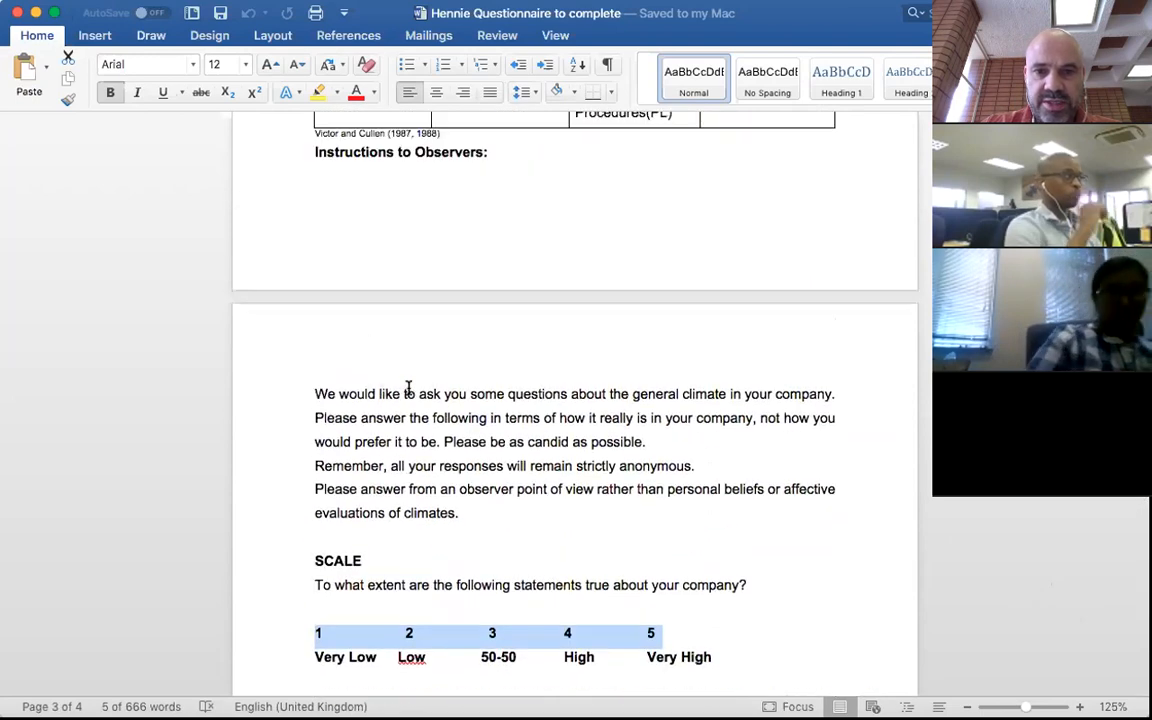
{"action": "scroll", "coordinate": [408, 388], "scroll_direction": "up", "scroll_amount": 6}
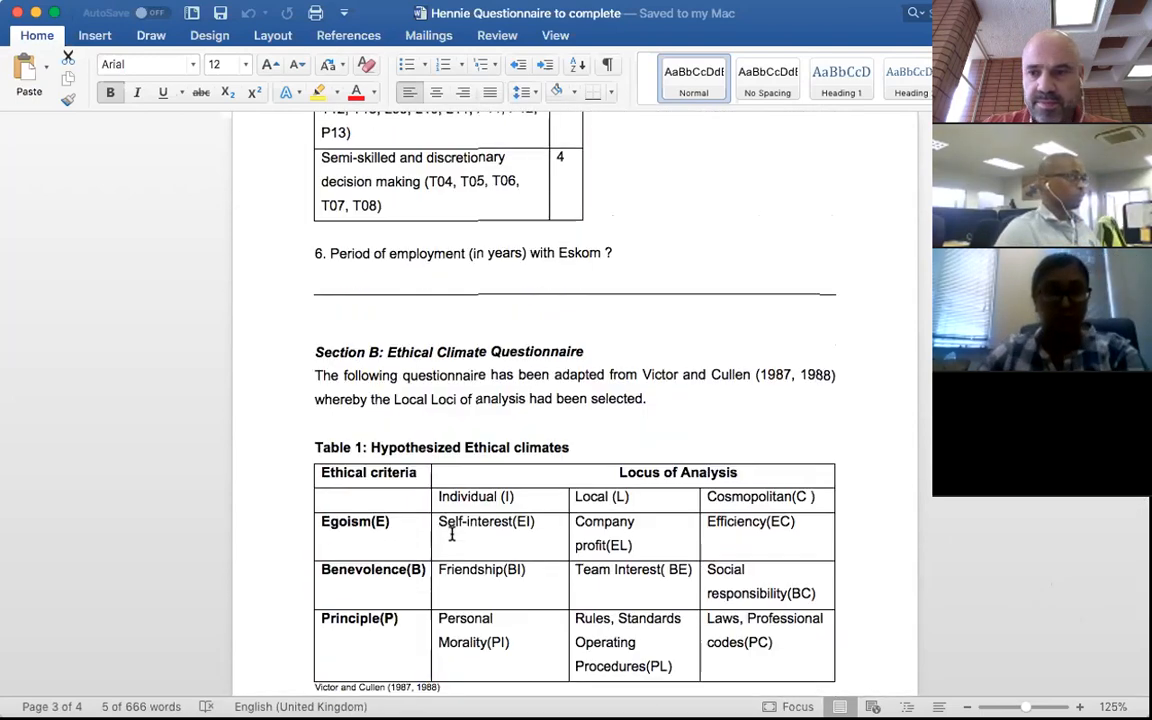
{"action": "scroll", "coordinate": [451, 532], "scroll_direction": "down", "scroll_amount": 6}
{"action": "scroll", "coordinate": [451, 532], "scroll_direction": "down", "scroll_amount": 12}
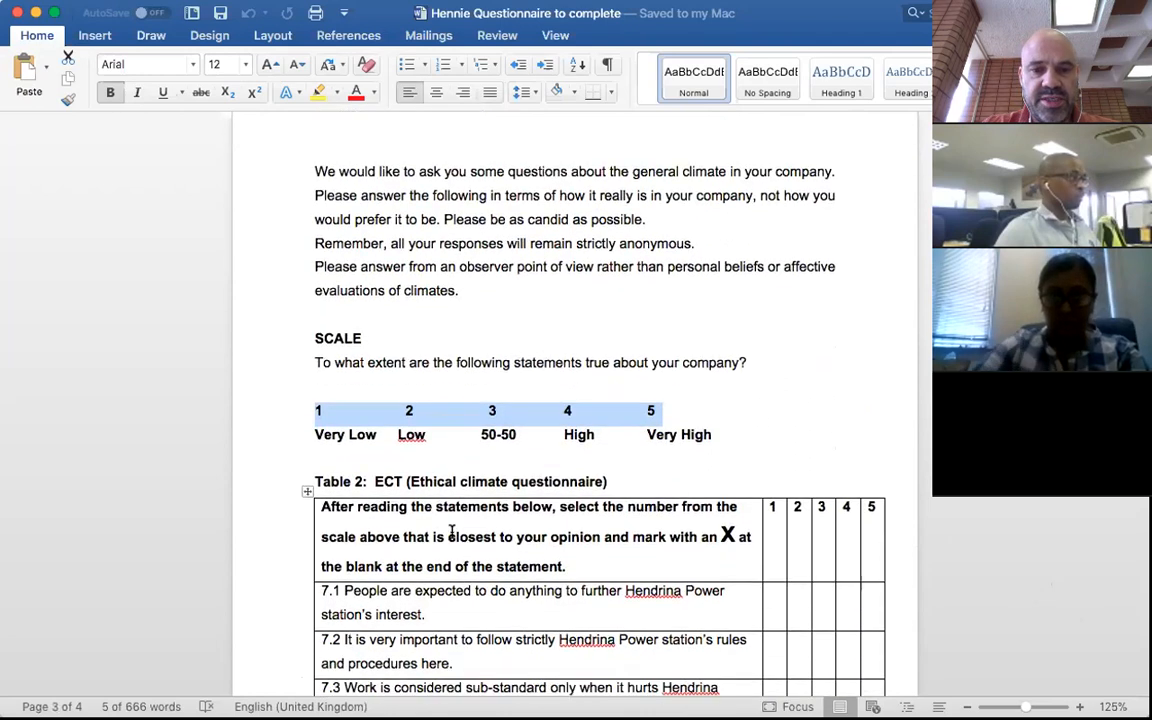
Read through the Table 2 ethical climate statements 7.1 to 7.12 below the rating scale.
{"action": "scroll", "coordinate": [540, 473], "scroll_direction": "down", "scroll_amount": 1}
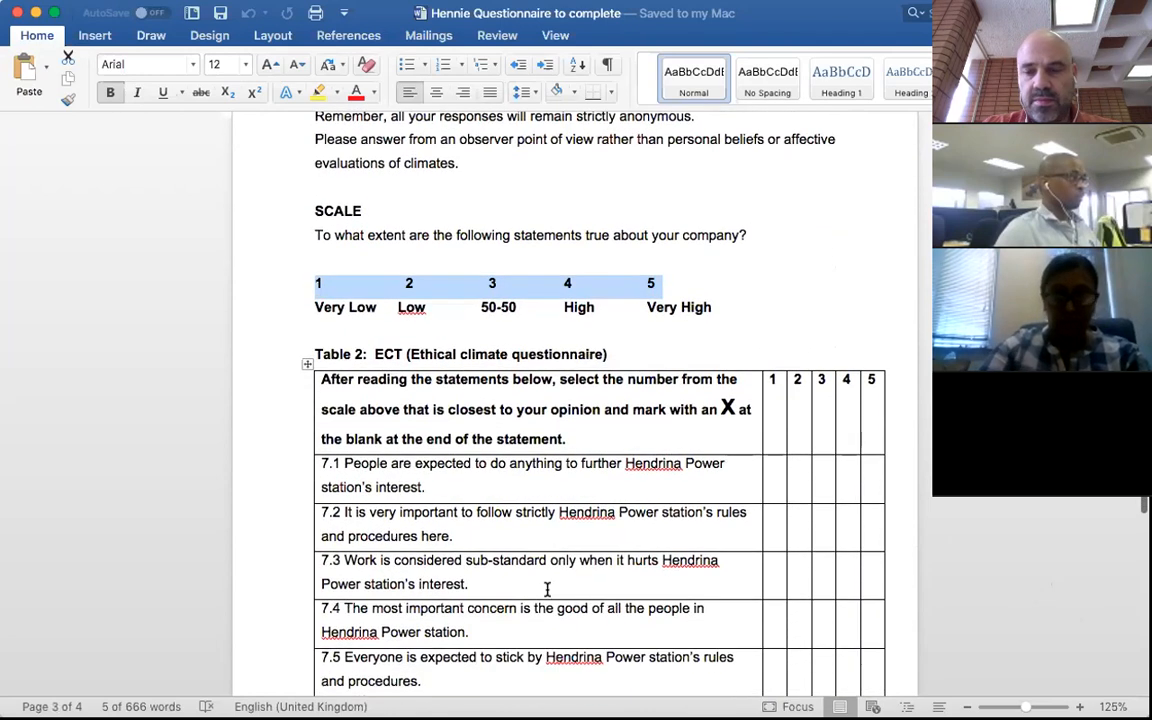
{"action": "scroll", "coordinate": [550, 587], "scroll_direction": "down", "scroll_amount": 6}
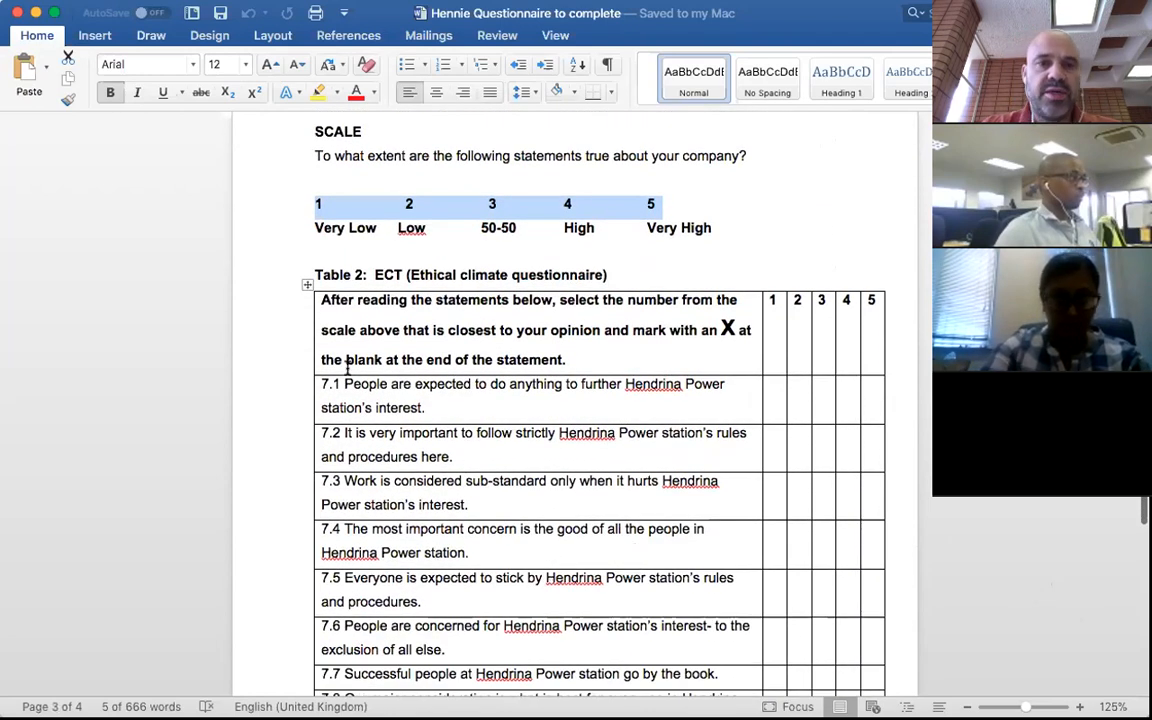
{"action": "scroll", "coordinate": [399, 418], "scroll_direction": "down", "scroll_amount": 15}
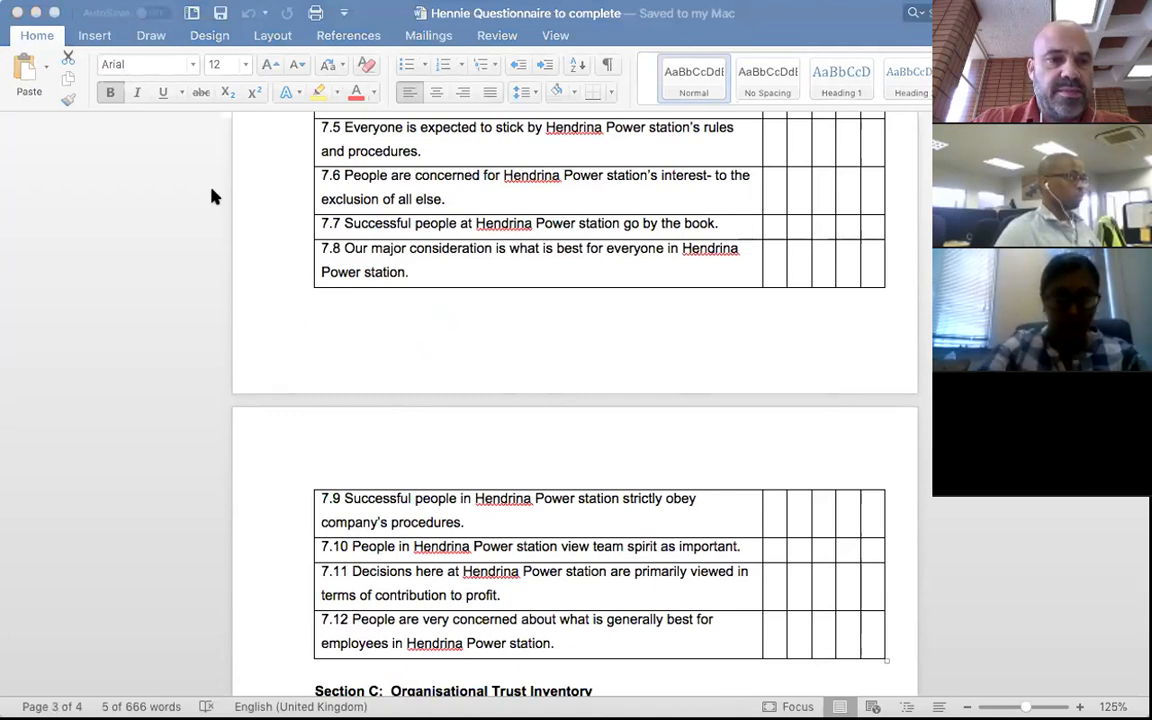
Switch to the SPSS Data Editor and examine the egoistic, principled, benevolent and OT items in the variable list.
{"action": "left_click", "coordinate": [817, 561]}
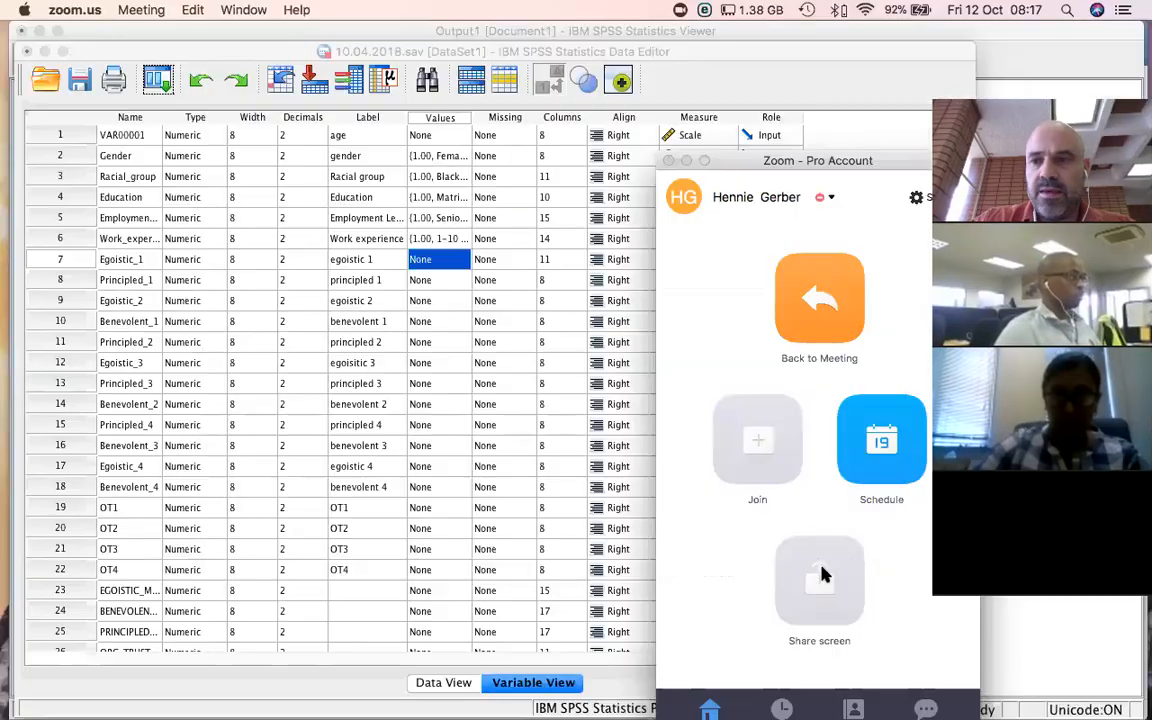
{"action": "scroll", "coordinate": [378, 420], "scroll_direction": "down", "scroll_amount": 5}
{"action": "scroll", "coordinate": [378, 420], "scroll_direction": "up", "scroll_amount": 3}
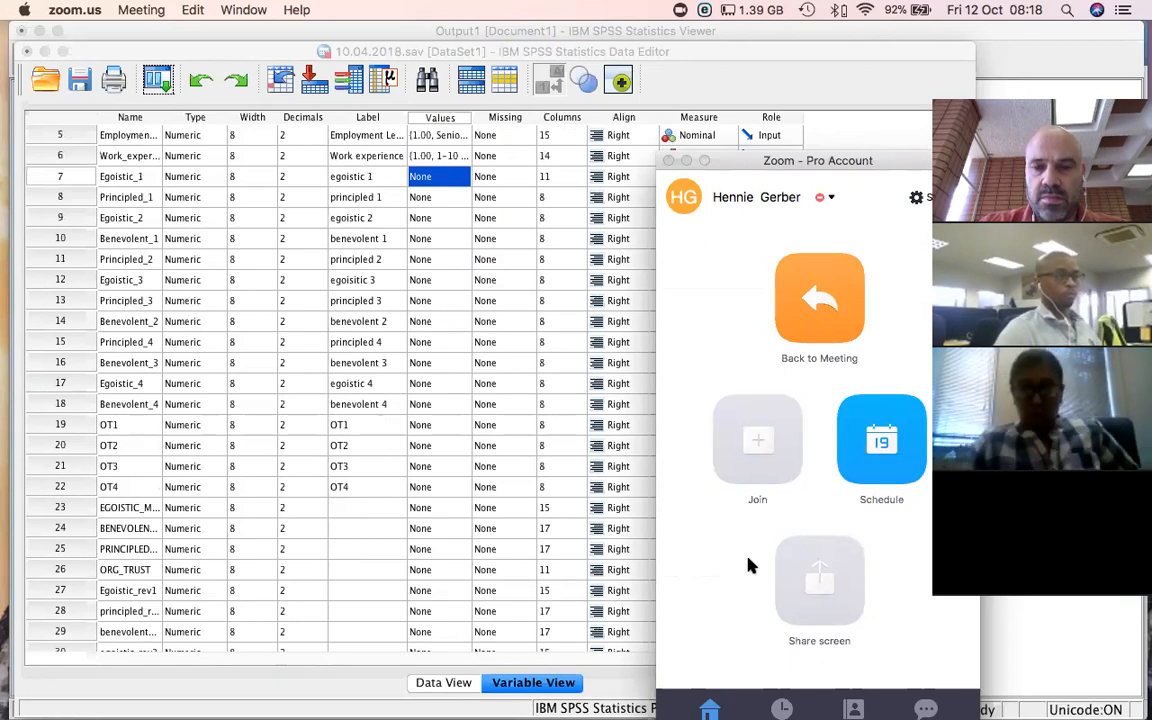
{"action": "mouse_move", "coordinate": [890, 628]}
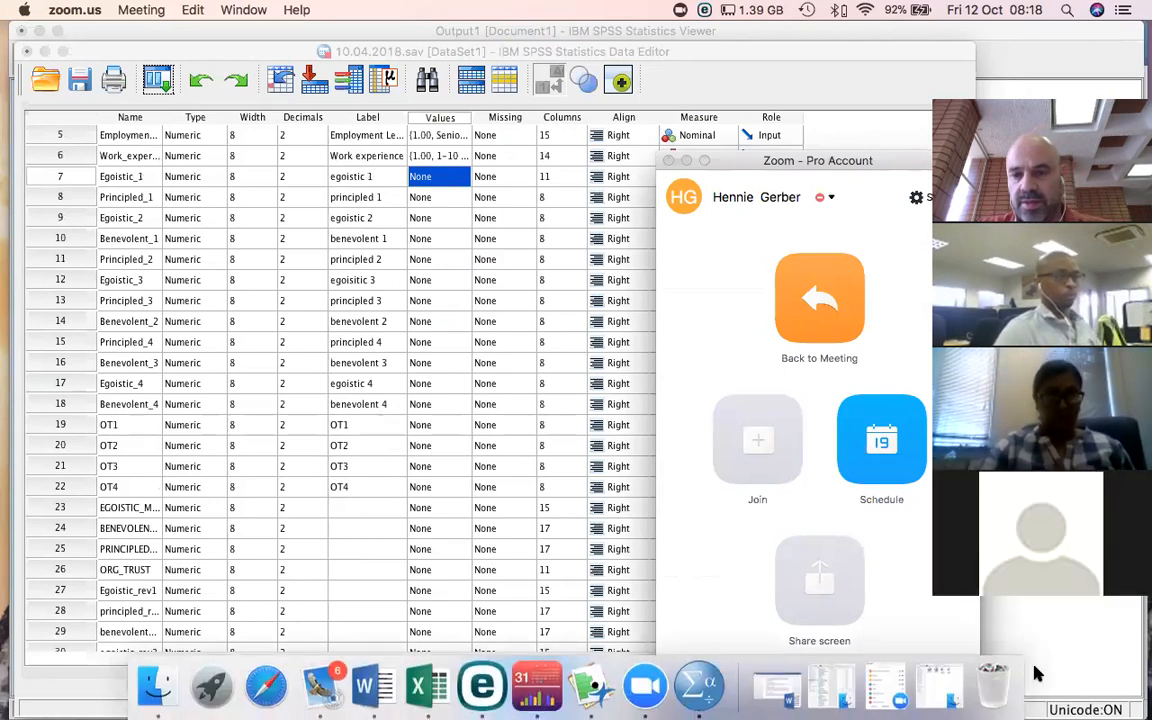
{"action": "scroll", "coordinate": [339, 532], "scroll_direction": "up", "scroll_amount": 2}
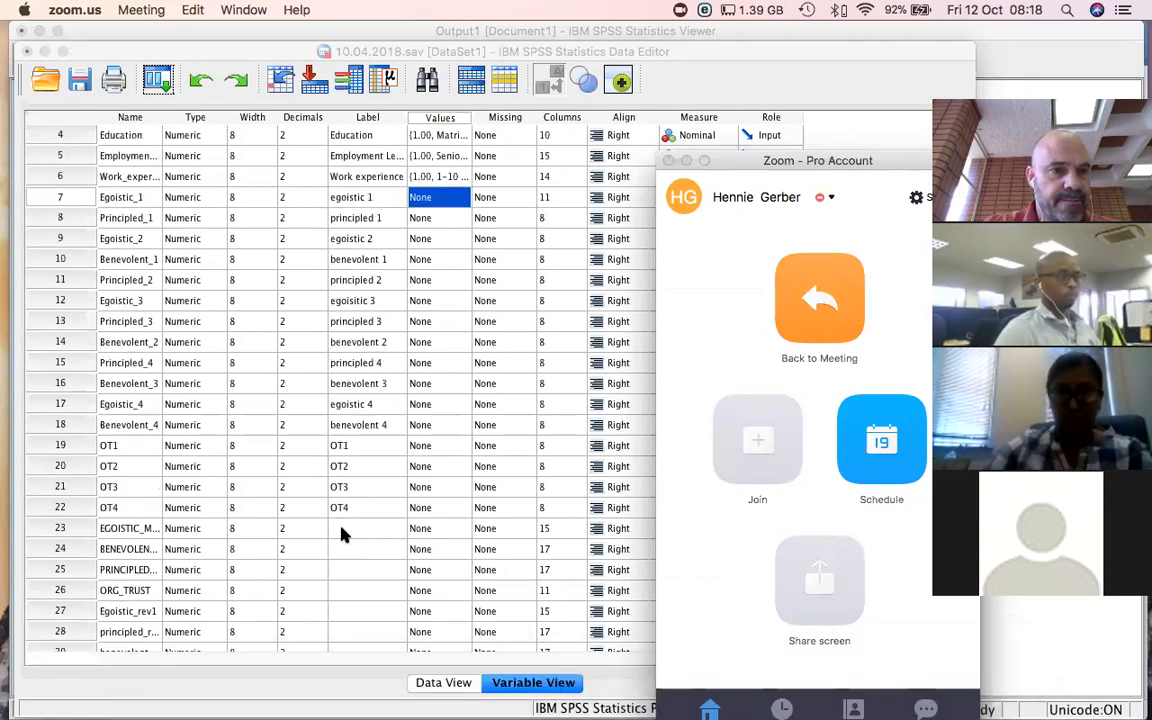
{"action": "scroll", "coordinate": [340, 535], "scroll_direction": "up", "scroll_amount": 2}
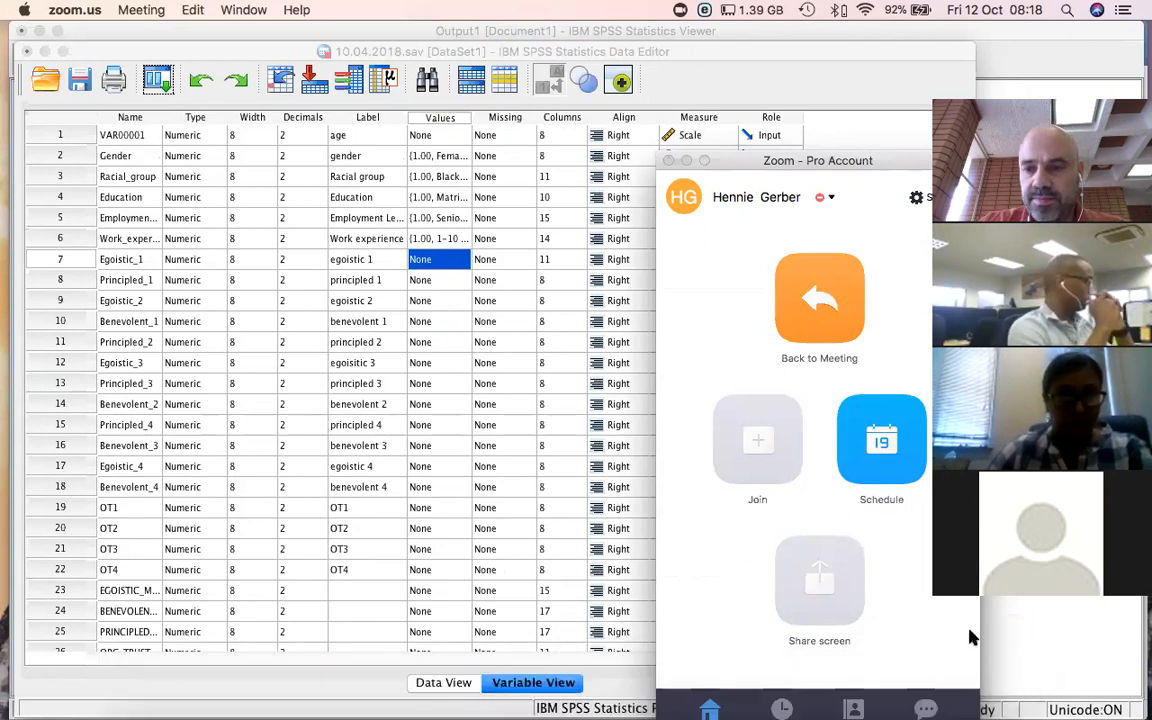
Return to the Word questionnaire and review the Very Low to Very High scale with the first Table 2 statements.
{"action": "key", "text": "ctrl+Right"}
{"action": "scroll", "coordinate": [355, 398], "scroll_direction": "up", "scroll_amount": 10}
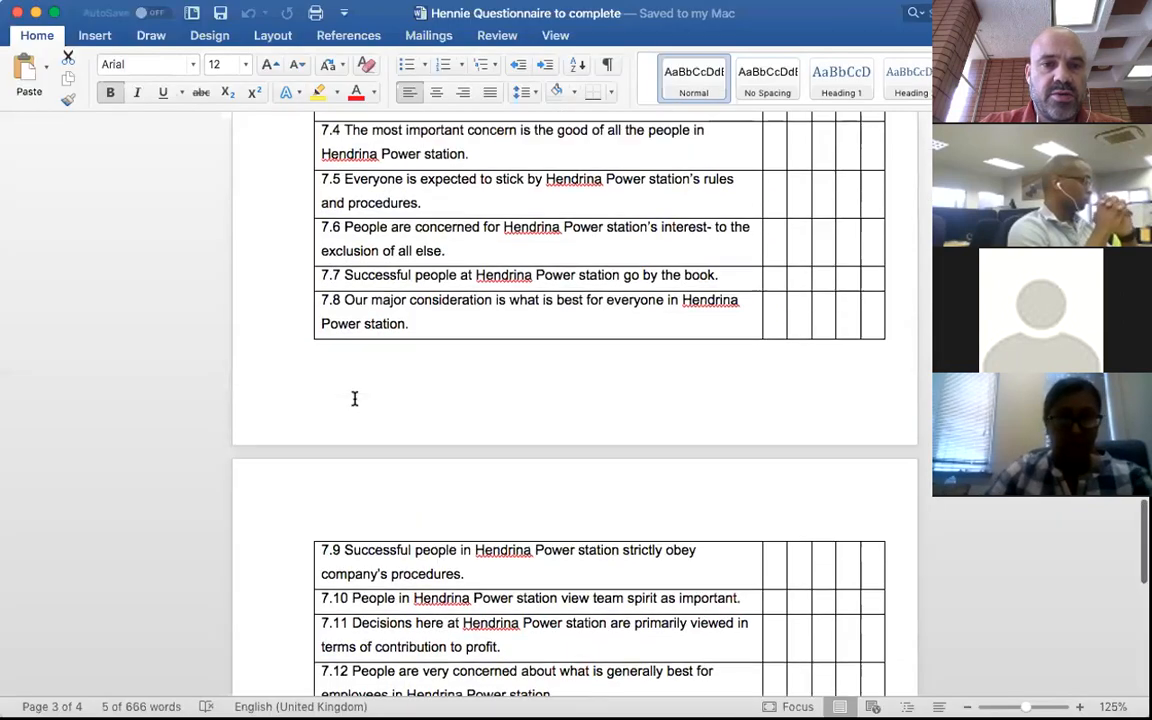
{"action": "scroll", "coordinate": [355, 398], "scroll_direction": "up", "scroll_amount": 2}
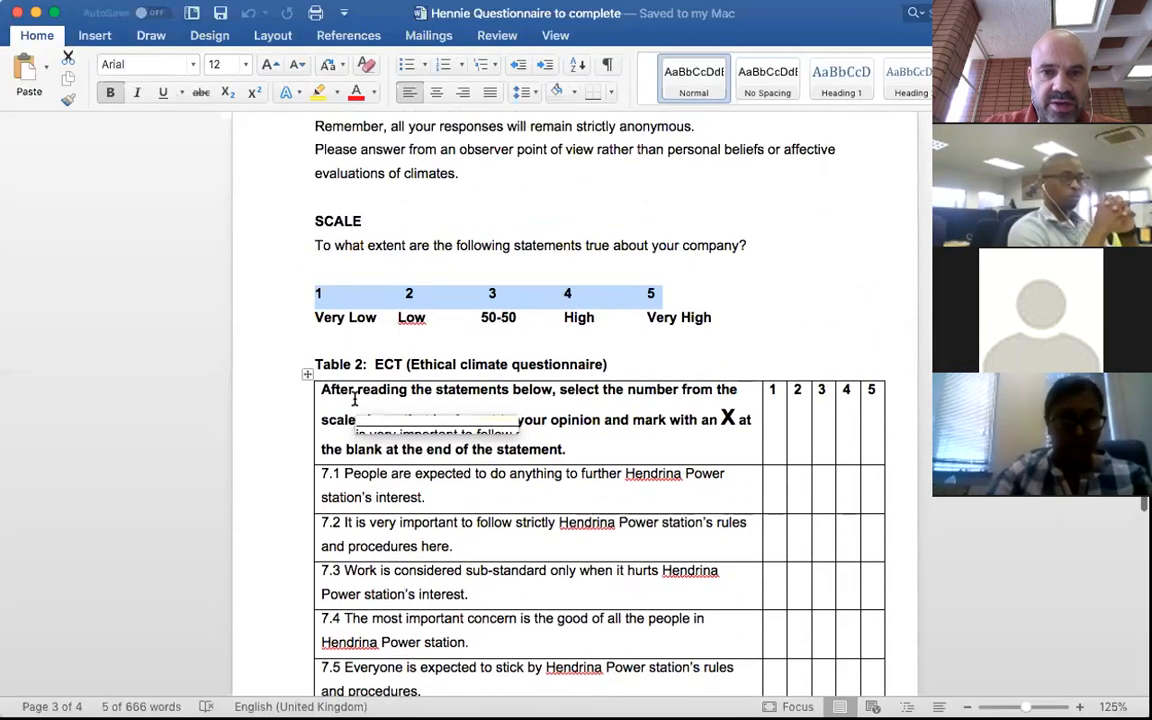
{"action": "scroll", "coordinate": [355, 398], "scroll_direction": "up", "scroll_amount": 5}
{"action": "scroll", "coordinate": [355, 398], "scroll_direction": "down", "scroll_amount": 5}
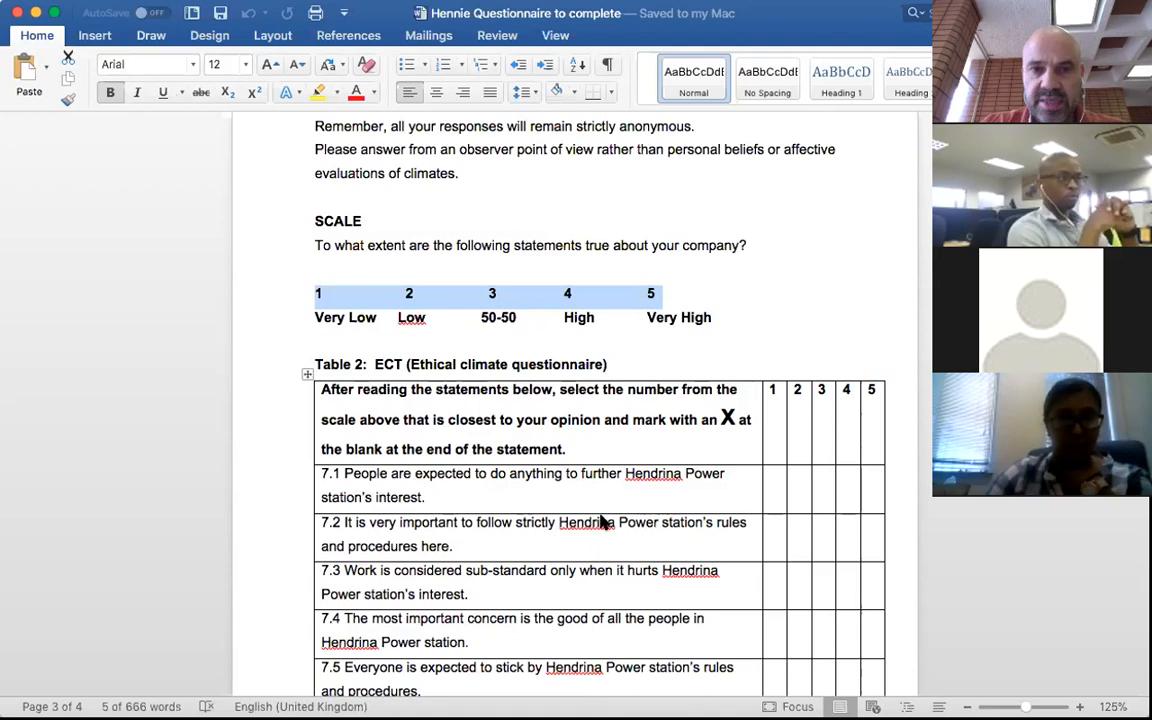
{"action": "left_click", "coordinate": [418, 347]}
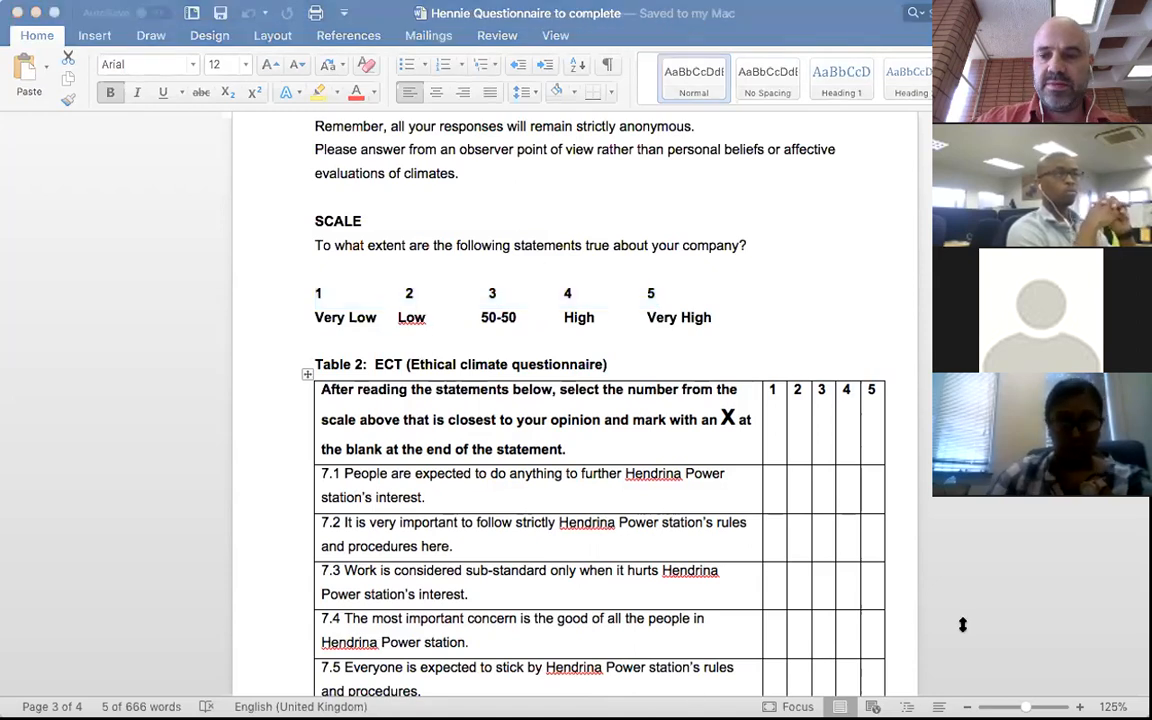
Switch back to the SPSS variable list and compare its ethical climate items with the questionnaire statements.
{"action": "key", "text": "ctrl+Left"}
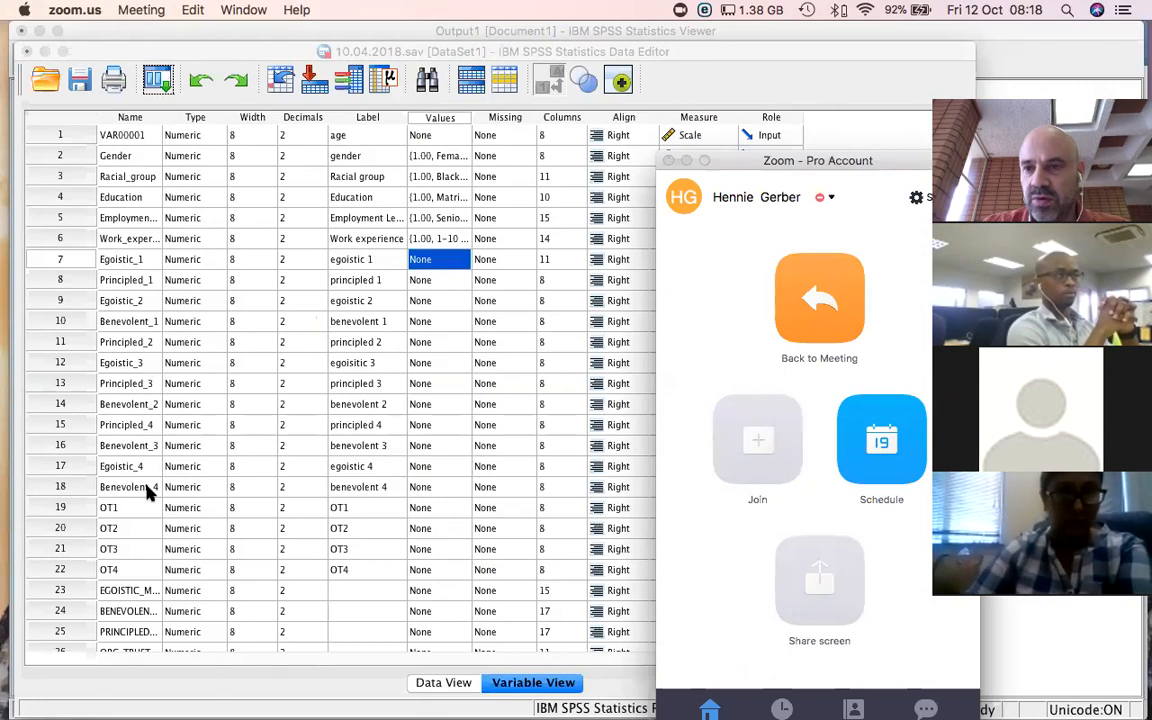
{"action": "mouse_move", "coordinate": [580, 705]}
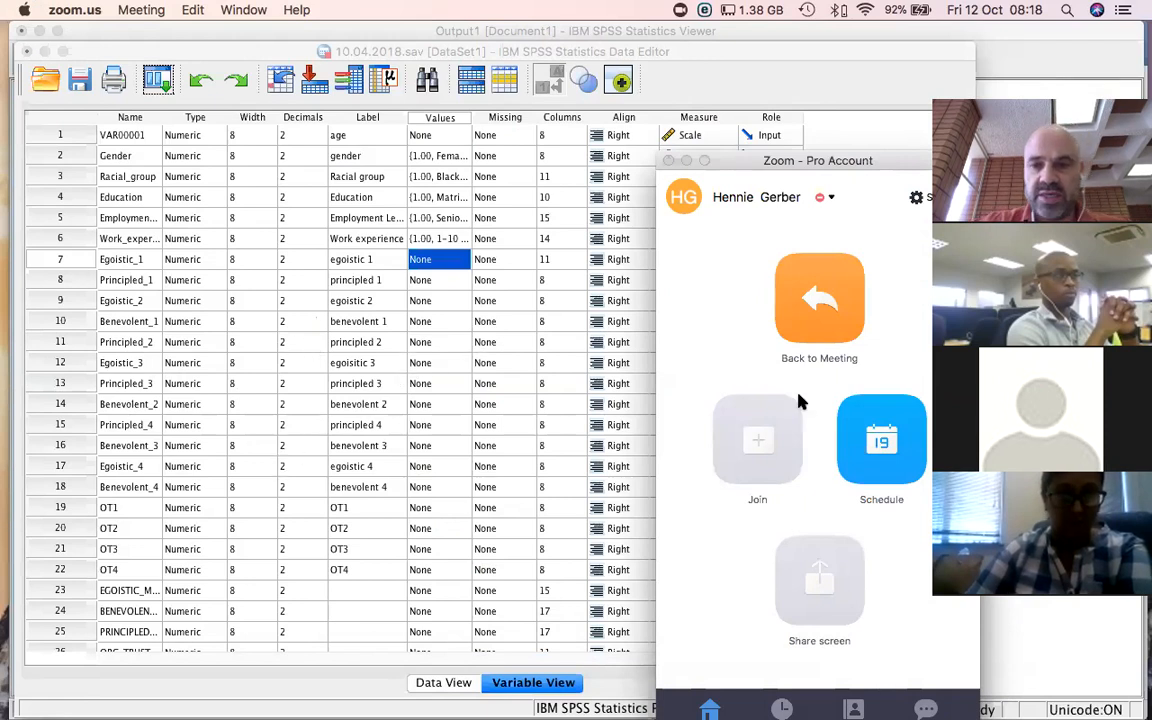
{"action": "left_click", "coordinate": [960, 621]}
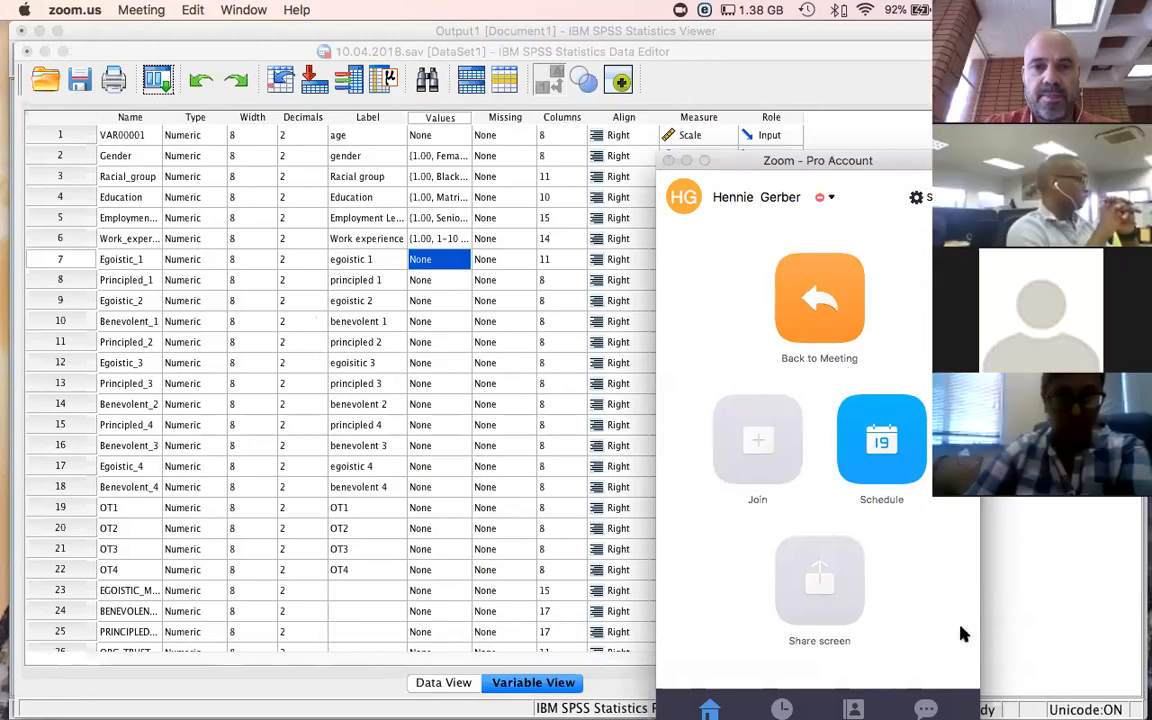
Reopen the Word questionnaire and reread the observer instructions, the 1-to-5 scale and the Table 2 statements.
{"action": "key", "text": "super+Tab"}
{"action": "scroll", "coordinate": [420, 430], "scroll_direction": "down", "scroll_amount": 1}
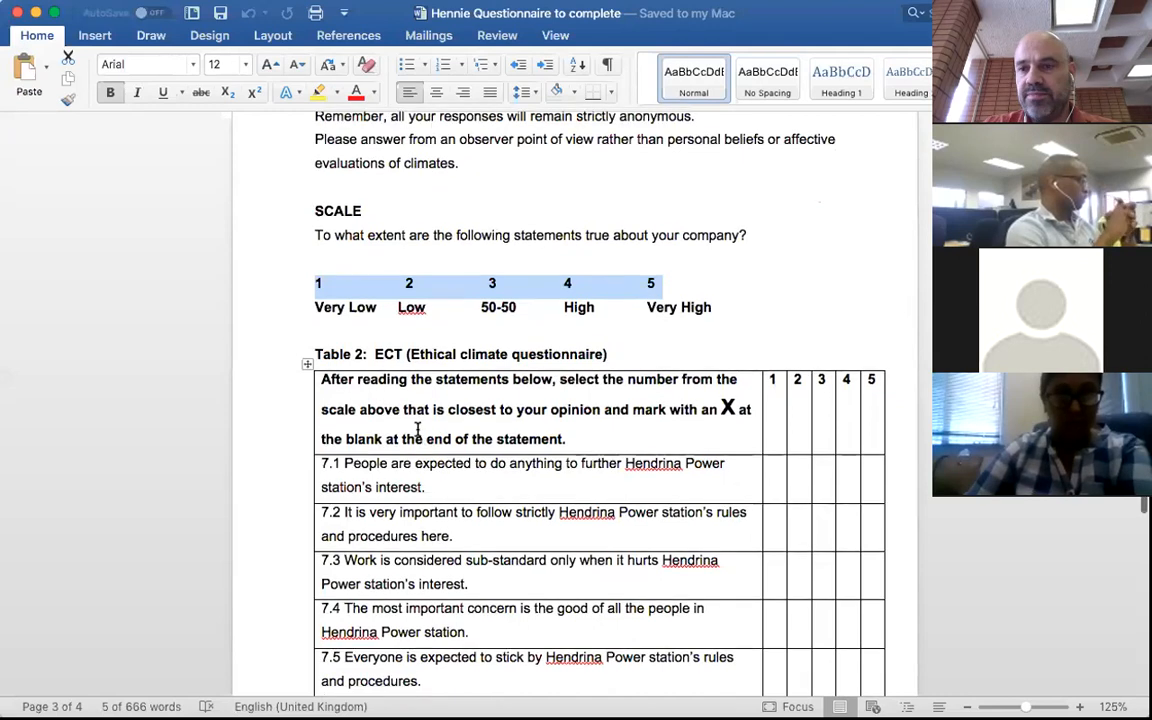
{"action": "scroll", "coordinate": [165, 275], "scroll_direction": "down", "scroll_amount": 1}
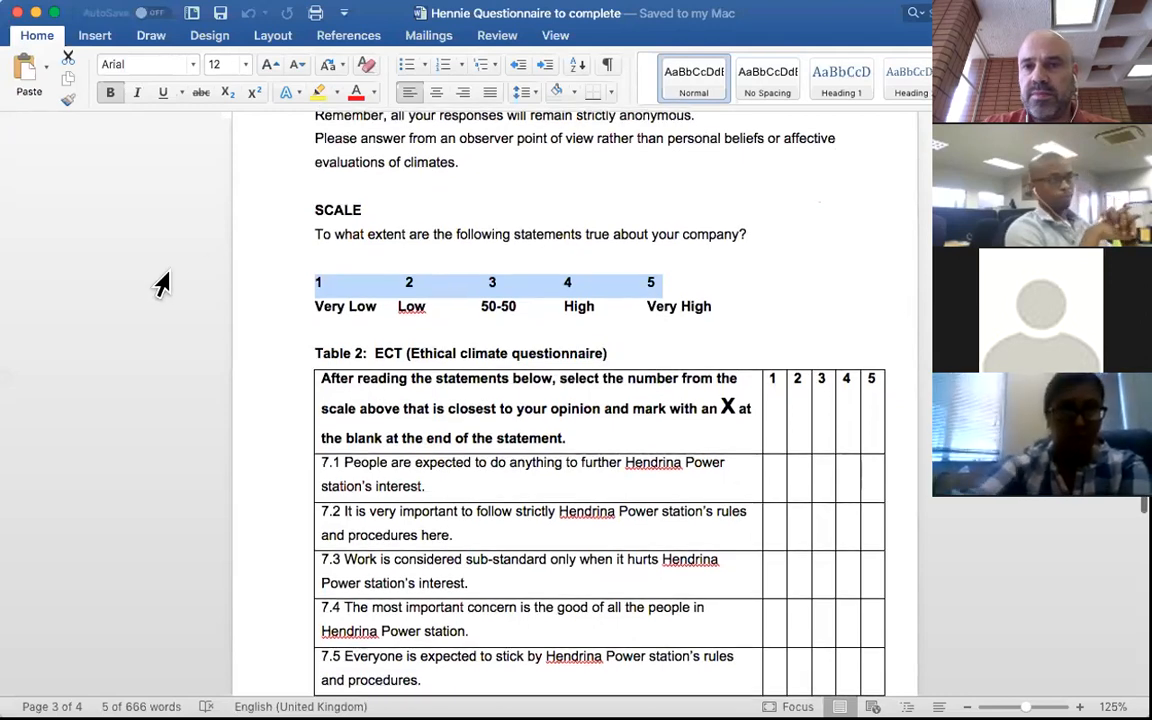
{"action": "scroll", "coordinate": [110, 295], "scroll_direction": "down", "scroll_amount": 2}
{"action": "scroll", "coordinate": [110, 295], "scroll_direction": "up", "scroll_amount": 10}
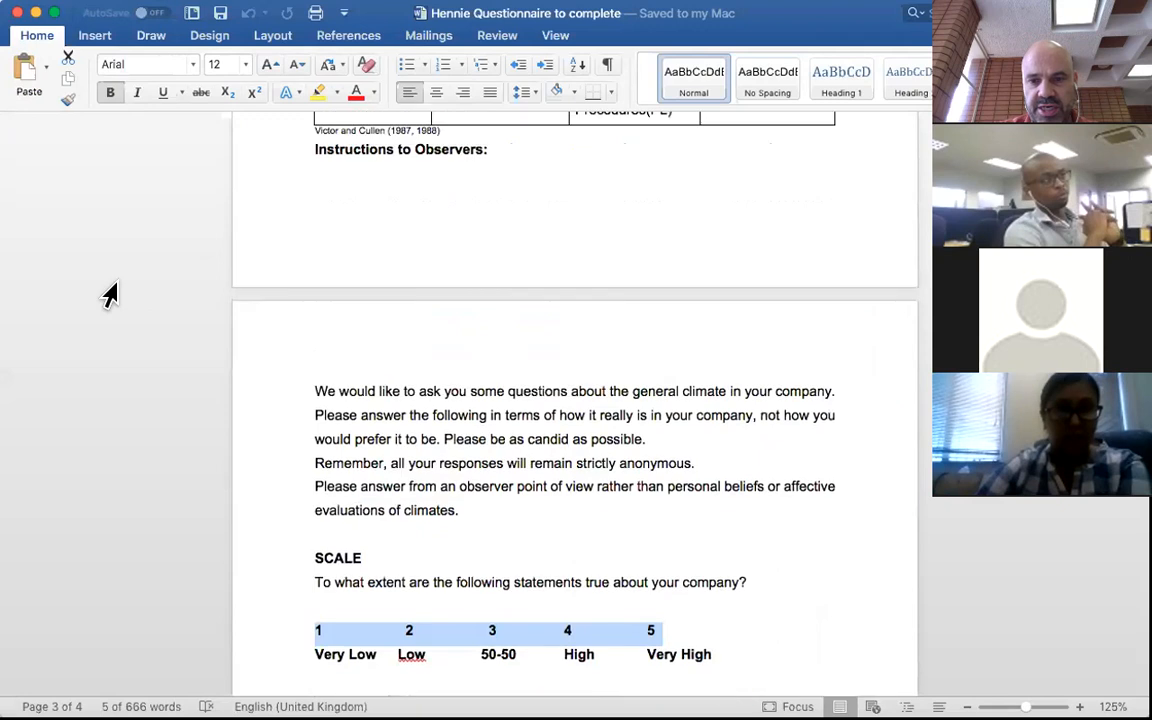
{"action": "scroll", "coordinate": [110, 295], "scroll_direction": "down", "scroll_amount": 6}
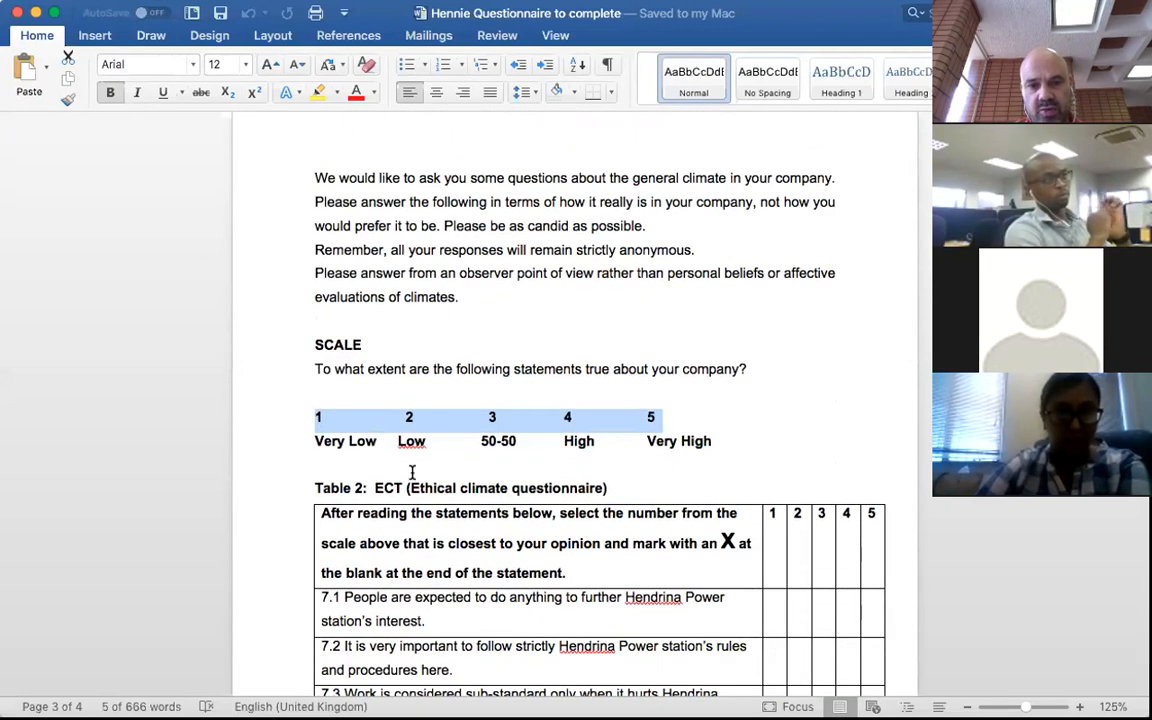
{"action": "scroll", "coordinate": [413, 474], "scroll_direction": "down", "scroll_amount": 2}
{"action": "scroll", "coordinate": [412, 473], "scroll_direction": "down", "scroll_amount": 1}
{"action": "scroll", "coordinate": [365, 380], "scroll_direction": "down", "scroll_amount": 2}
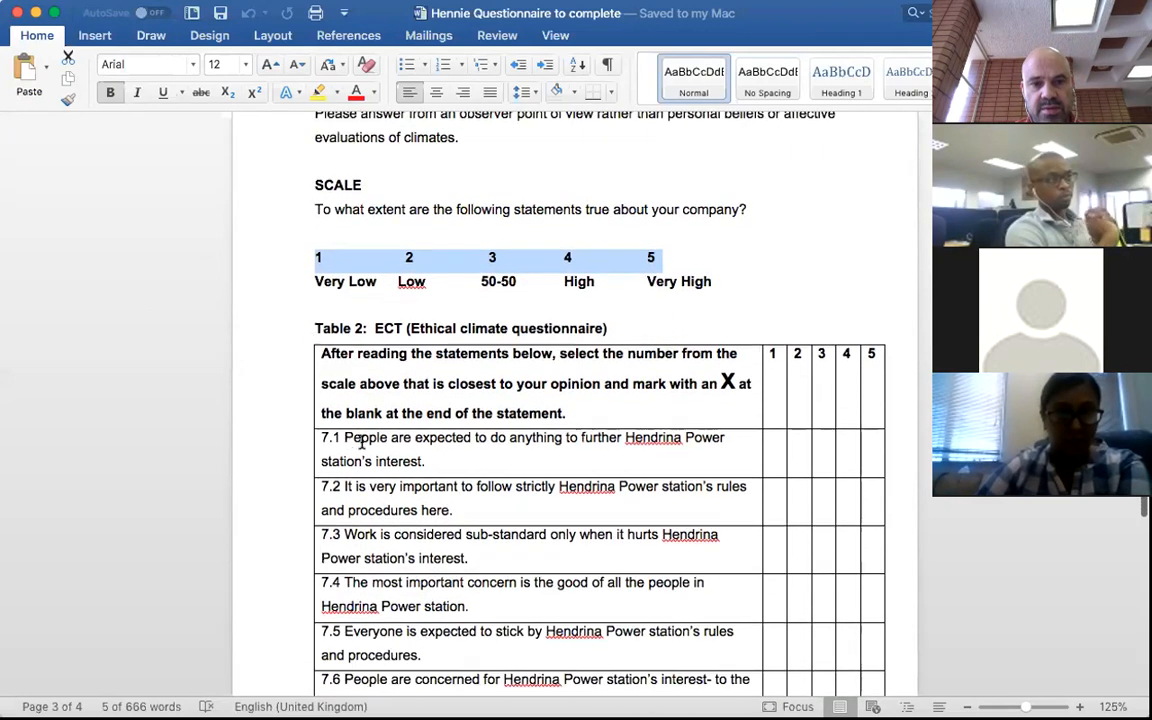
{"action": "scroll", "coordinate": [356, 438], "scroll_direction": "down", "scroll_amount": 10}
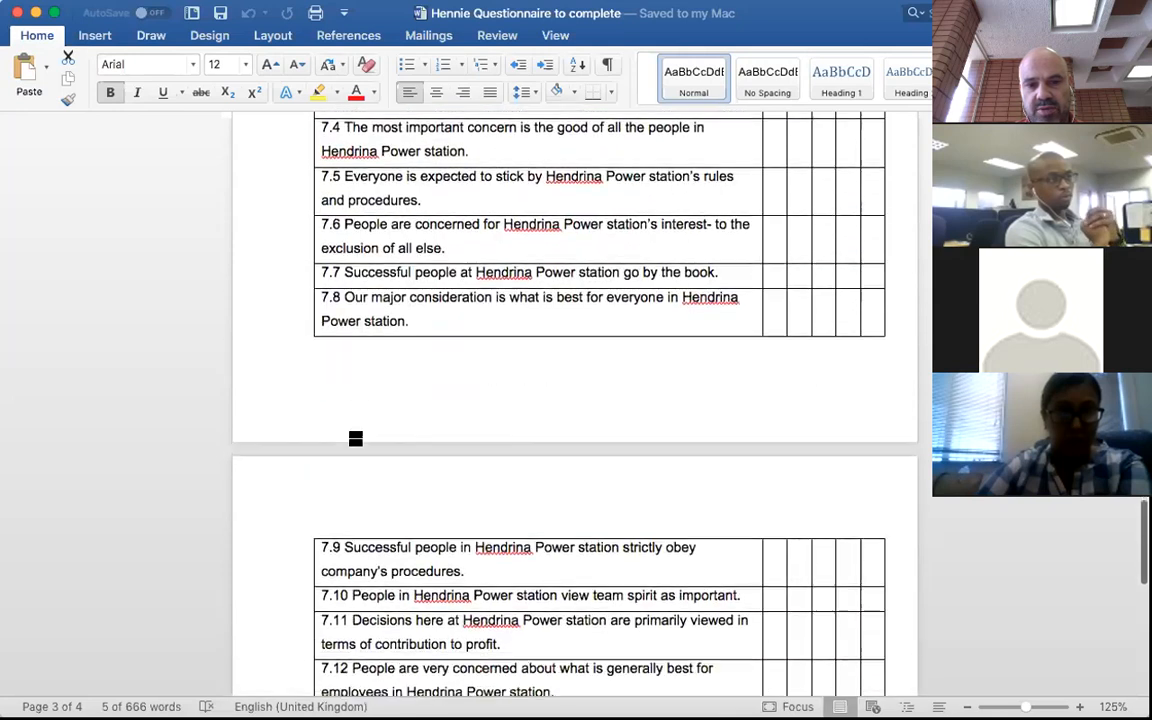
{"action": "scroll", "coordinate": [356, 438], "scroll_direction": "up", "scroll_amount": 12}
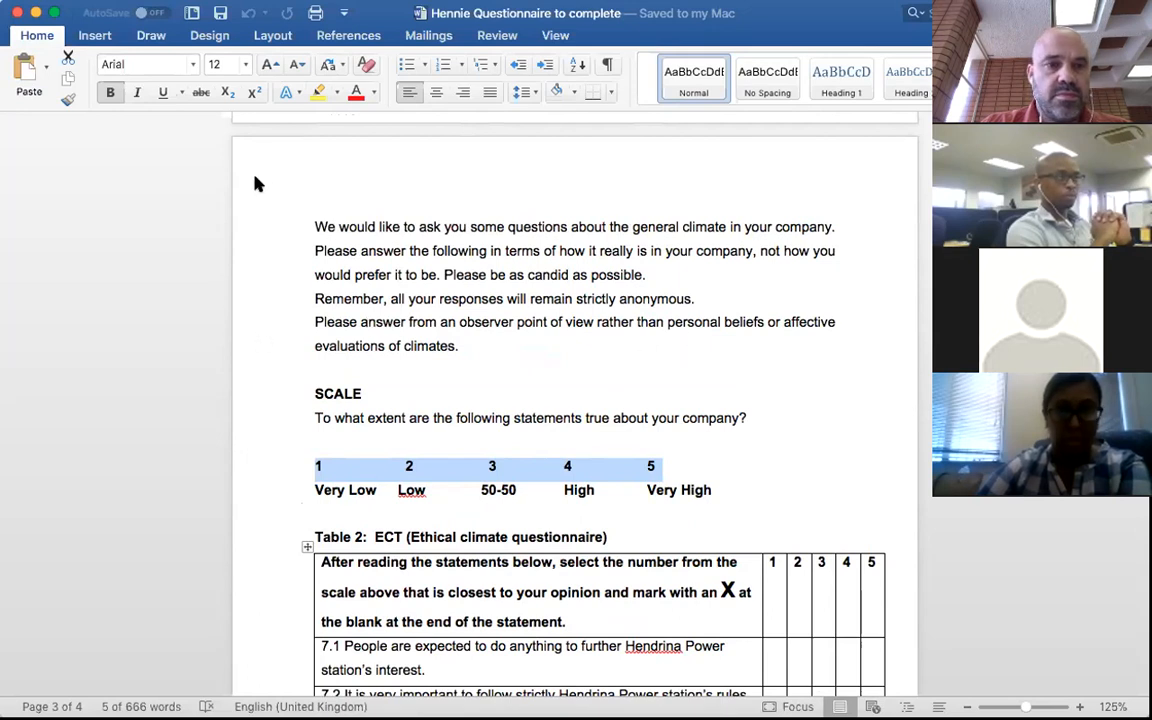
Bring up the SPSS Data Editor and check the labels and measurement levels of the questionnaire items.
{"action": "left_click", "coordinate": [983, 626]}
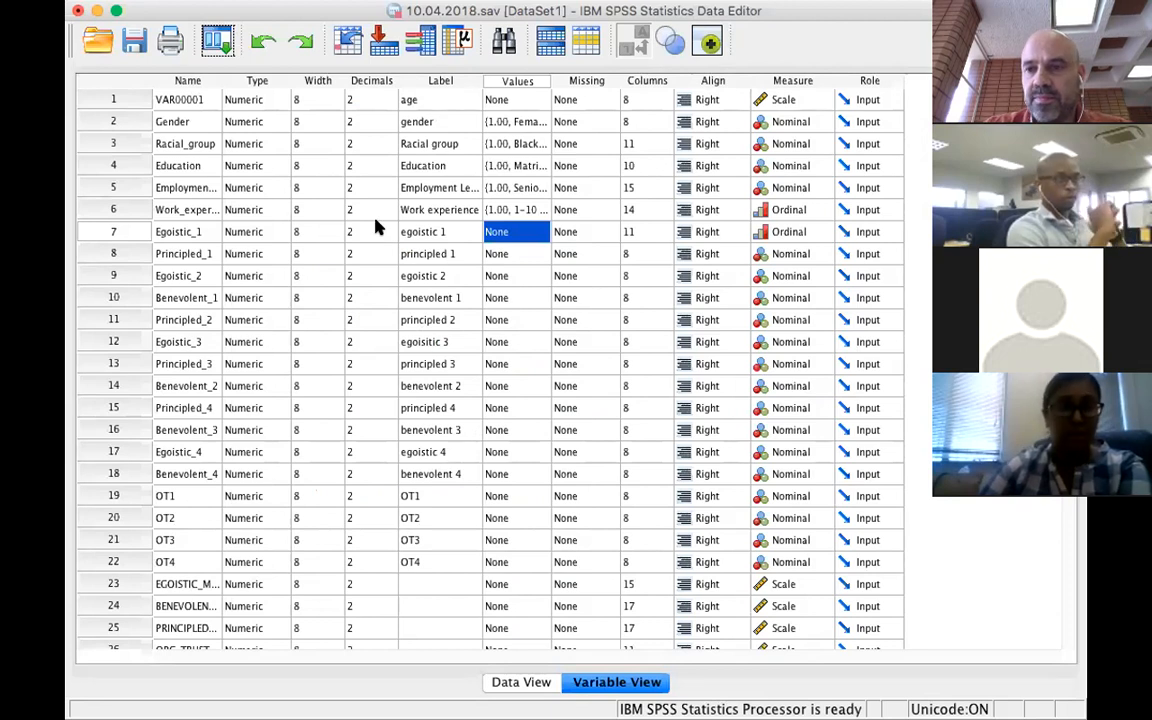
{"action": "scroll", "coordinate": [314, 290], "scroll_direction": "down", "scroll_amount": 4}
{"action": "scroll", "coordinate": [312, 290], "scroll_direction": "up", "scroll_amount": 4}
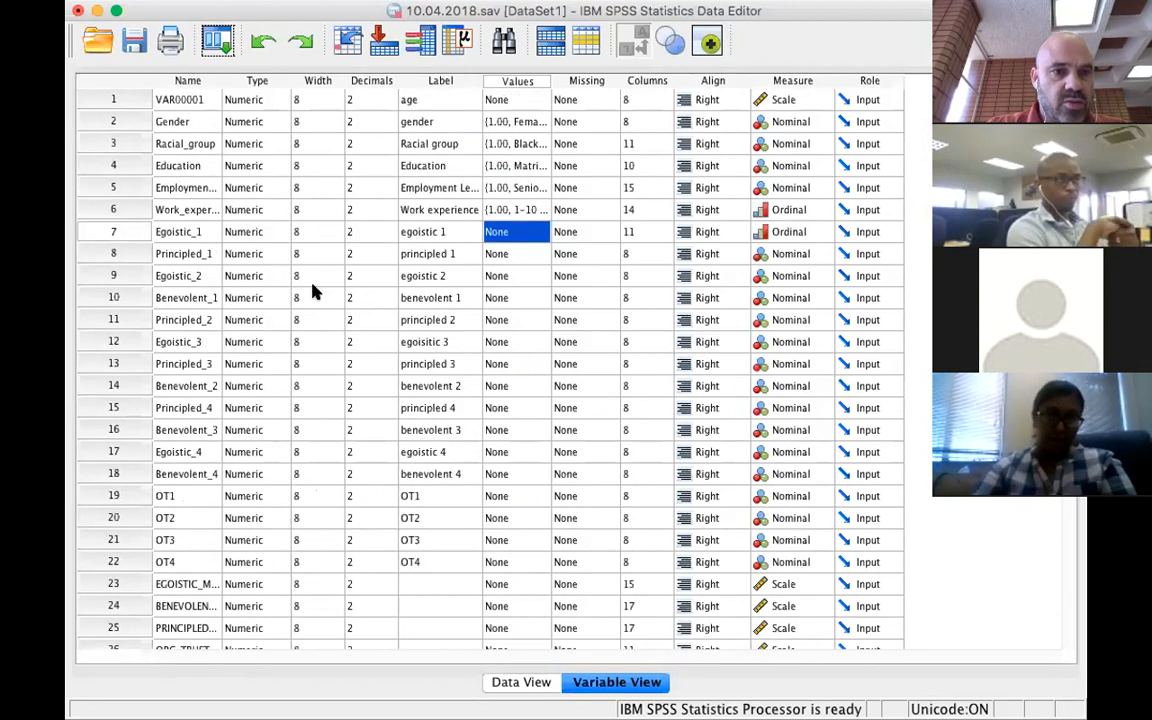
{"action": "scroll", "coordinate": [312, 290], "scroll_direction": "down", "scroll_amount": 1}
{"action": "scroll", "coordinate": [312, 290], "scroll_direction": "up", "scroll_amount": 1}
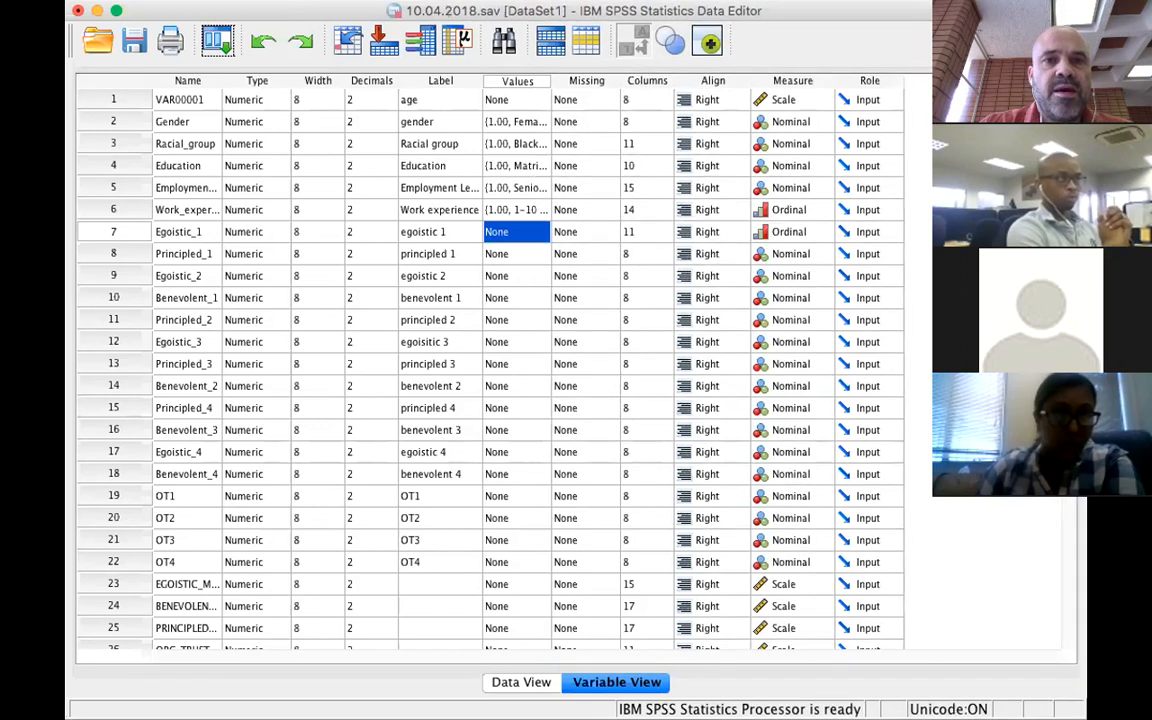
Run a Reliability Analysis on Egoistic_1 to Egoistic_4, including scale and item-total statistics.
{"action": "left_click", "coordinate": [505, 1]}
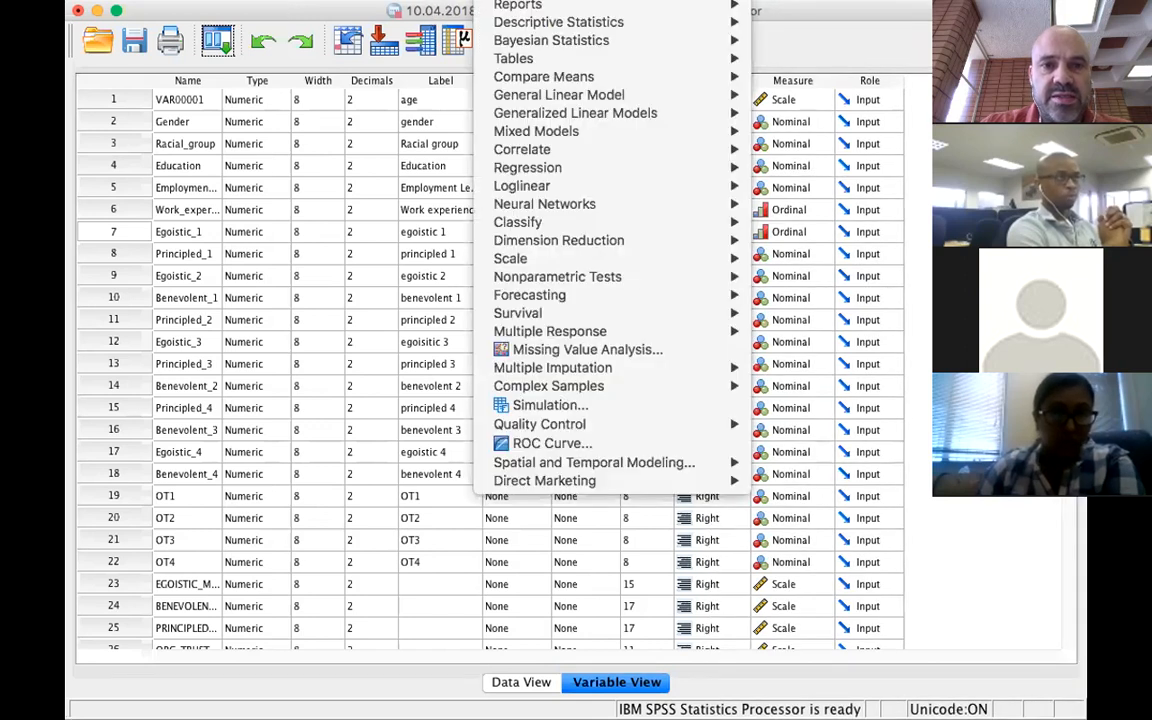
{"action": "mouse_move", "coordinate": [740, 258]}
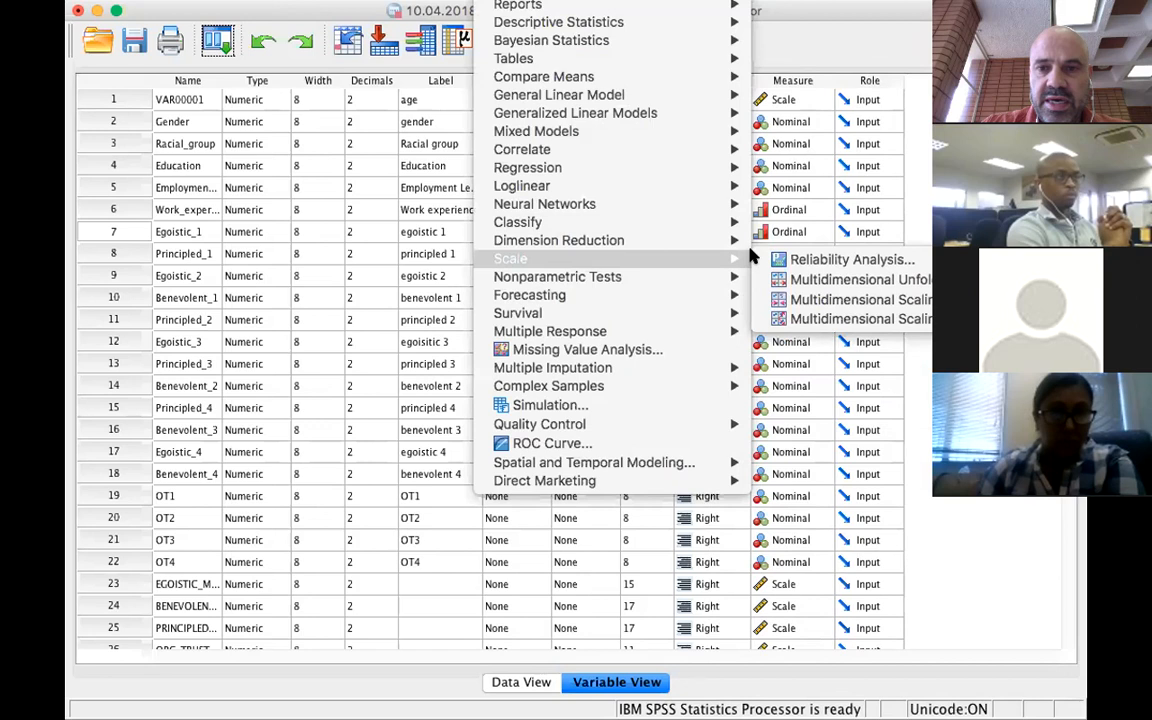
{"action": "left_click", "coordinate": [842, 259]}
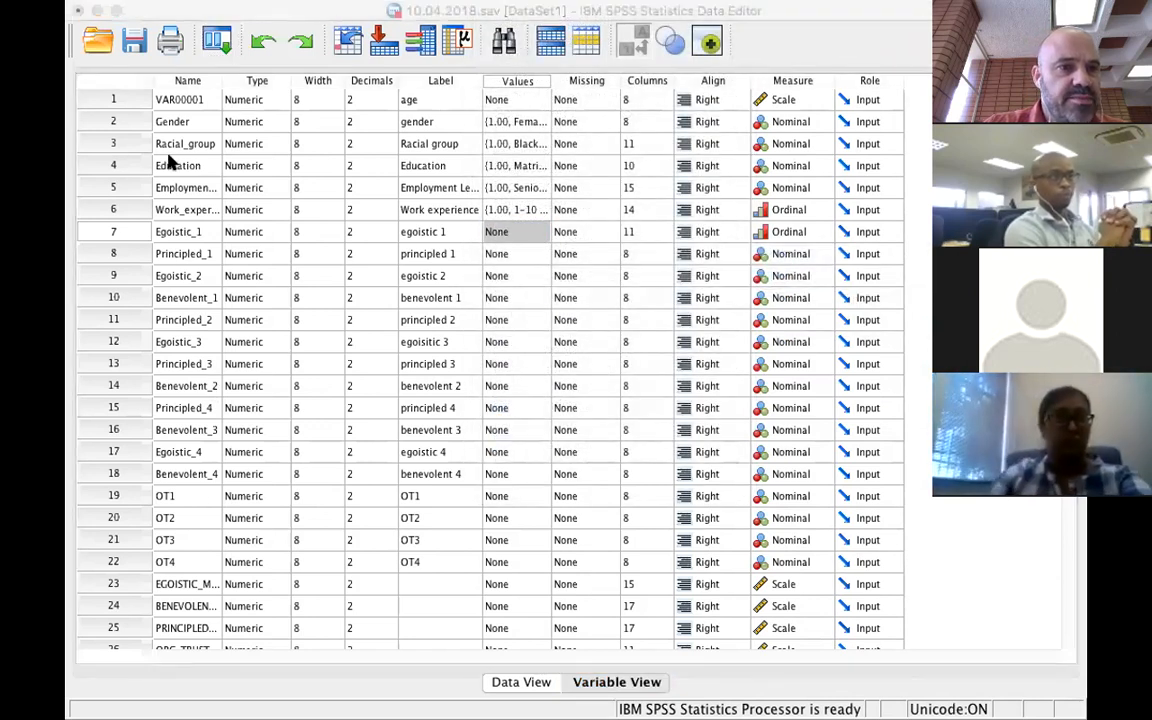
{"action": "left_click", "coordinate": [113, 164]}
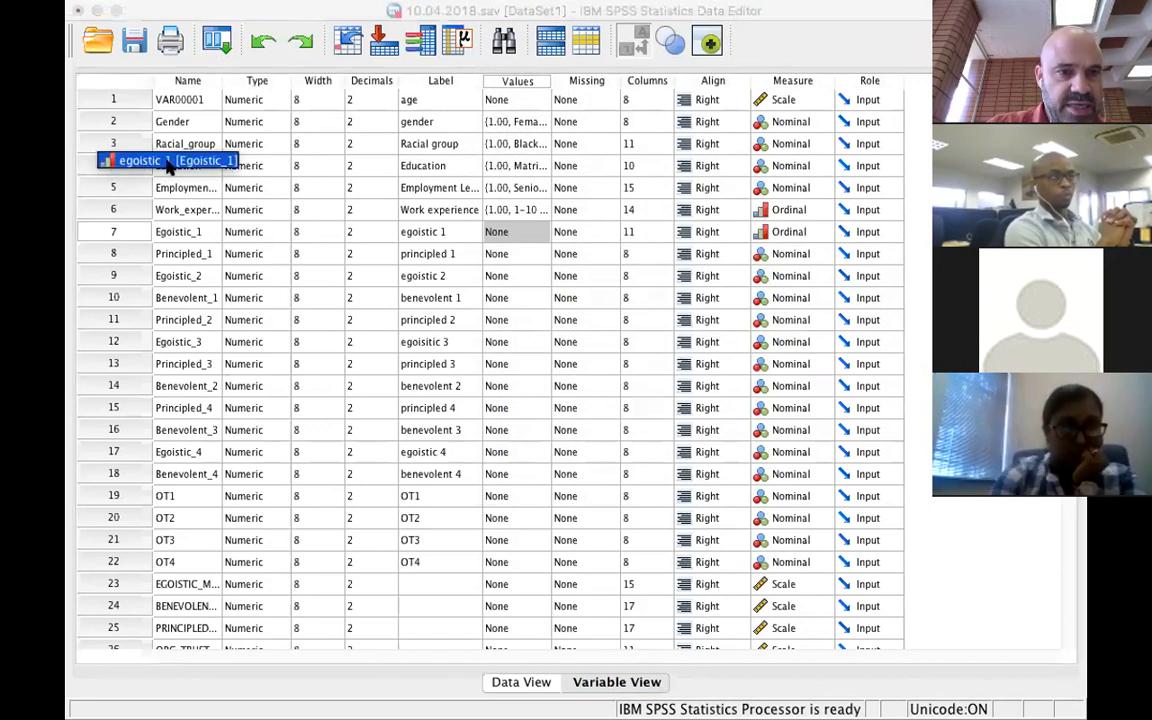
{"action": "left_click_drag", "start_coordinate": [178, 166], "coordinate": [186, 197]}
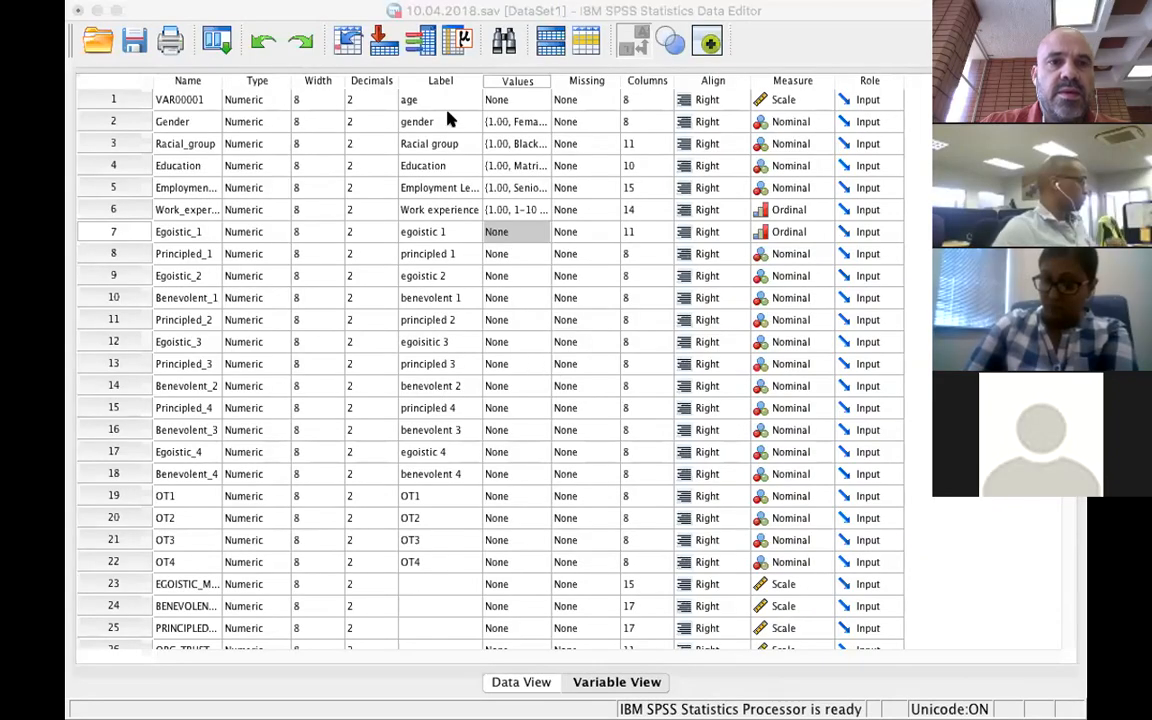
{"action": "left_click", "coordinate": [284, 11]}
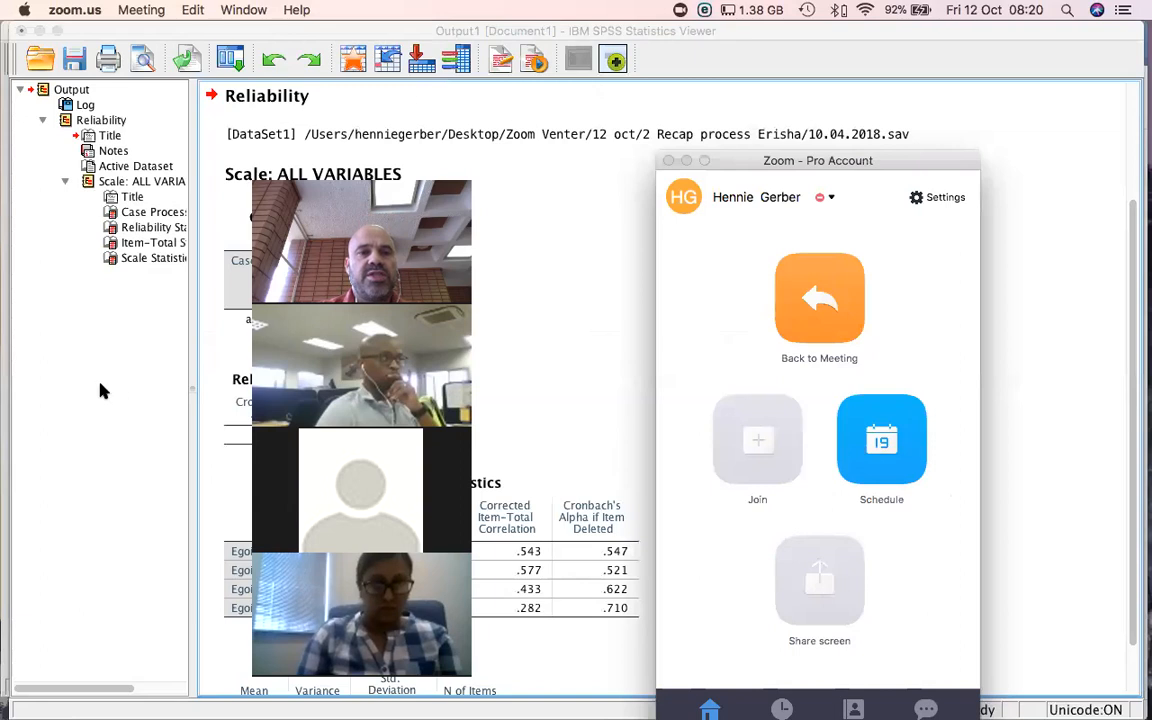
Compare Cronbach's Alpha in Reliability Statistics with the alpha-if-item-deleted values in Item-Total Statistics.
{"action": "left_click", "coordinate": [103, 418]}
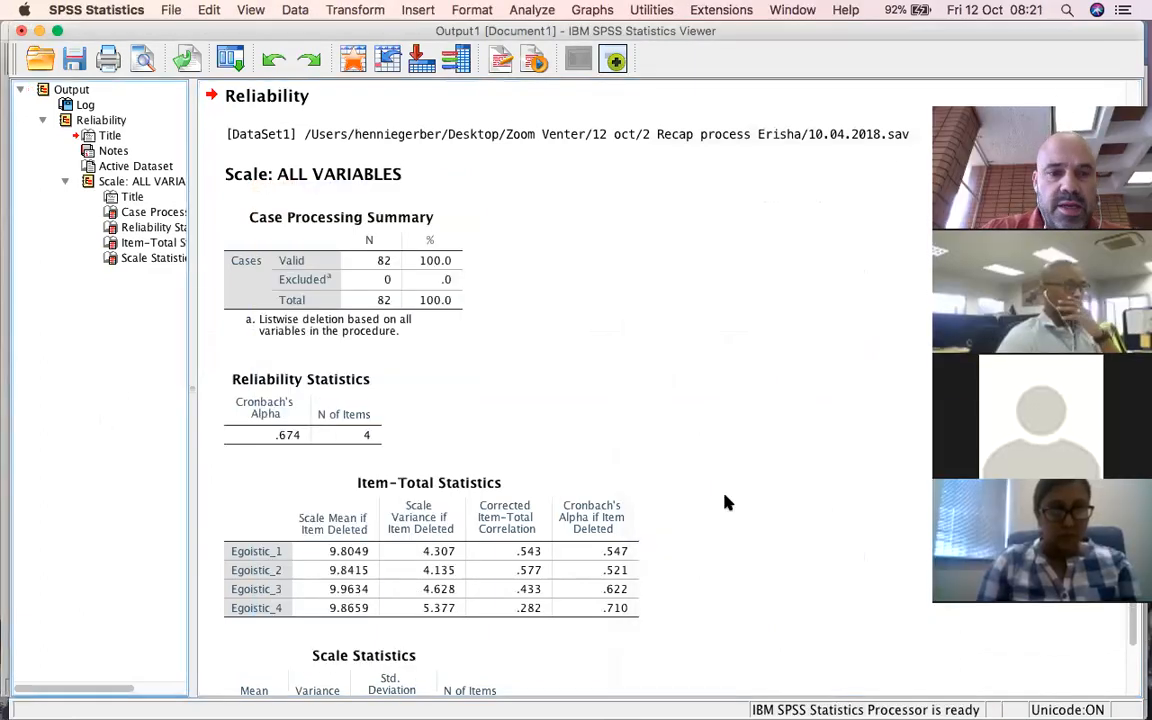
{"action": "left_click", "coordinate": [276, 370]}
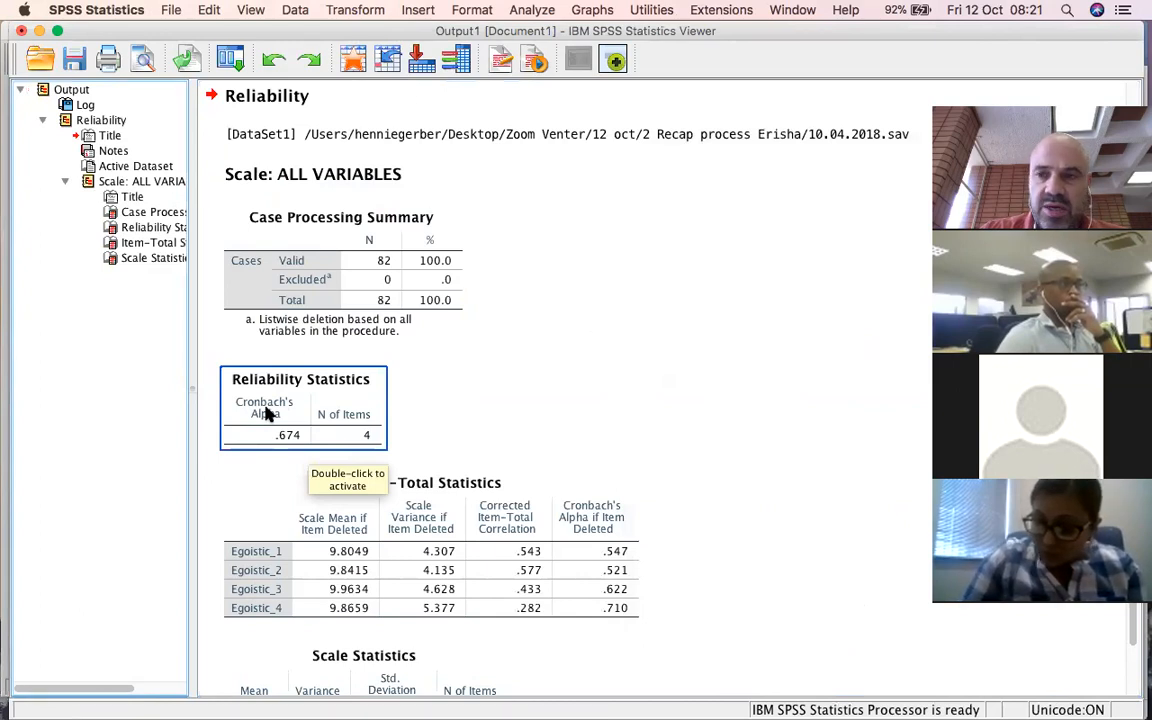
{"action": "left_click", "coordinate": [285, 585]}
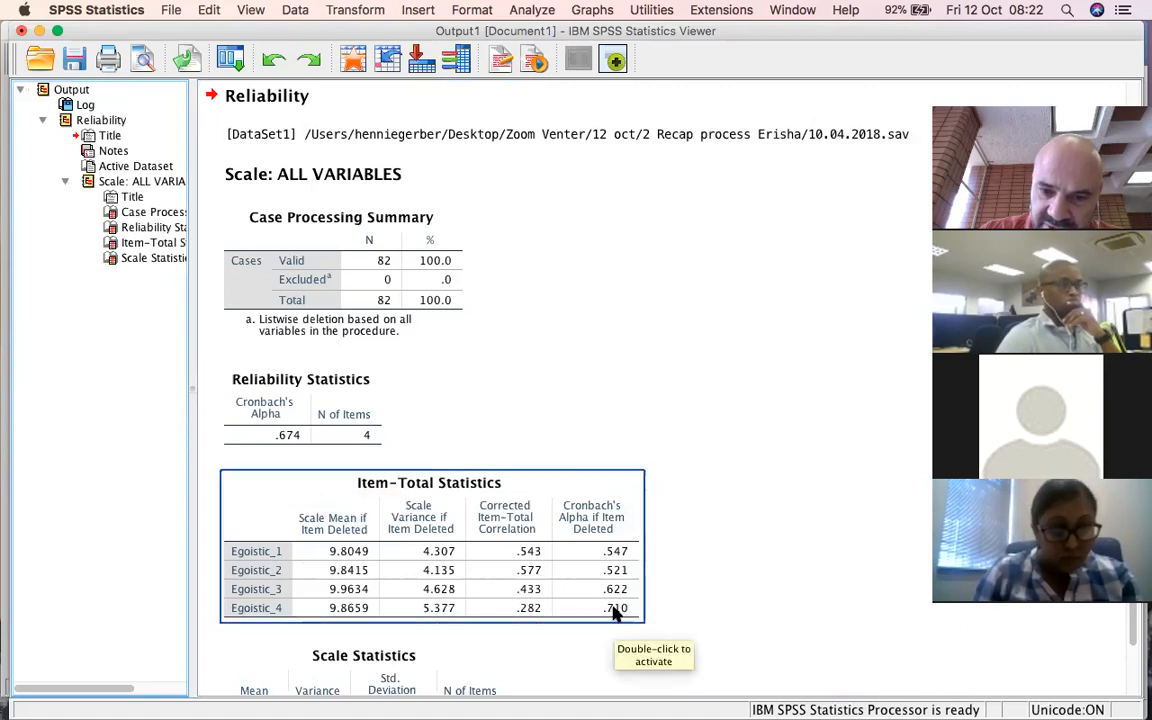
{"action": "left_click", "coordinate": [291, 441]}
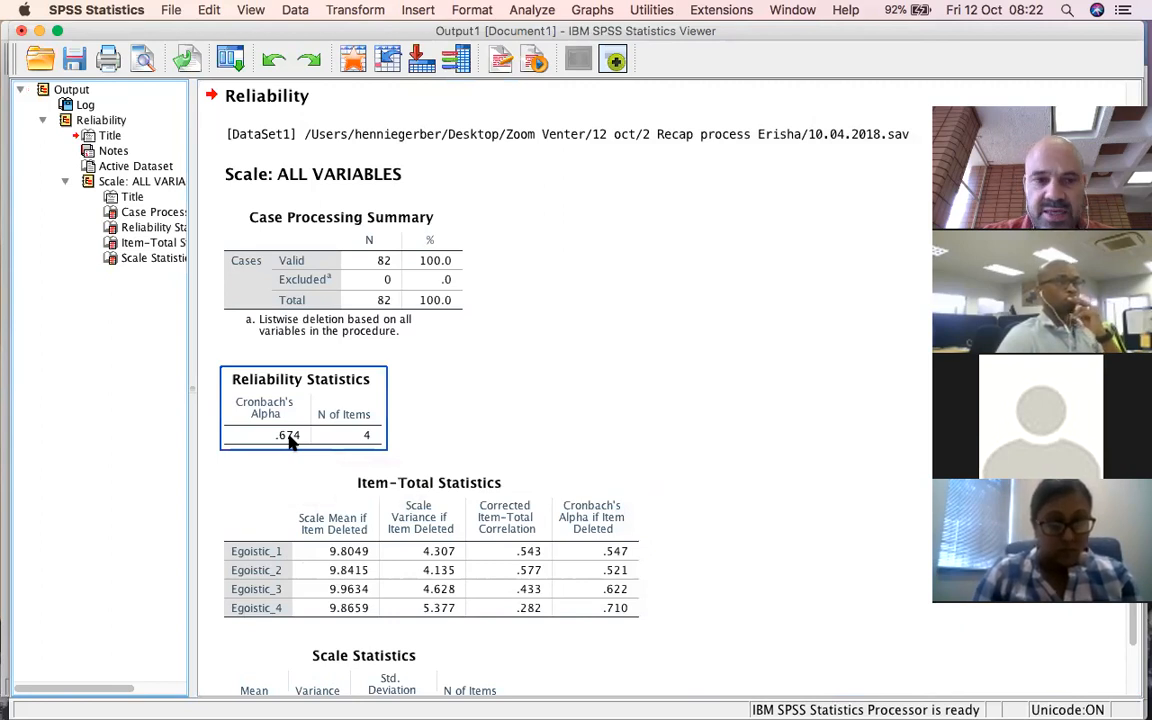
Check the Egoistic_4 row in Item-Total Statistics against the overall Cronbach's Alpha of the four-item scale.
{"action": "left_click", "coordinate": [518, 617]}
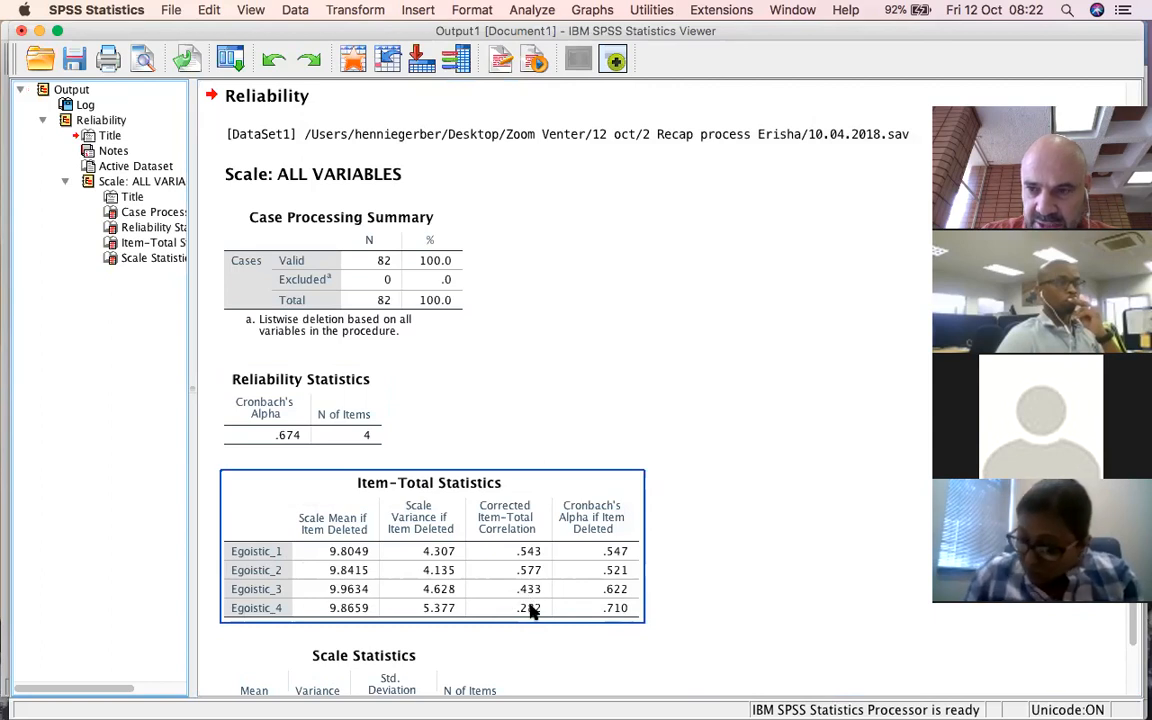
{"action": "left_click", "coordinate": [288, 437]}
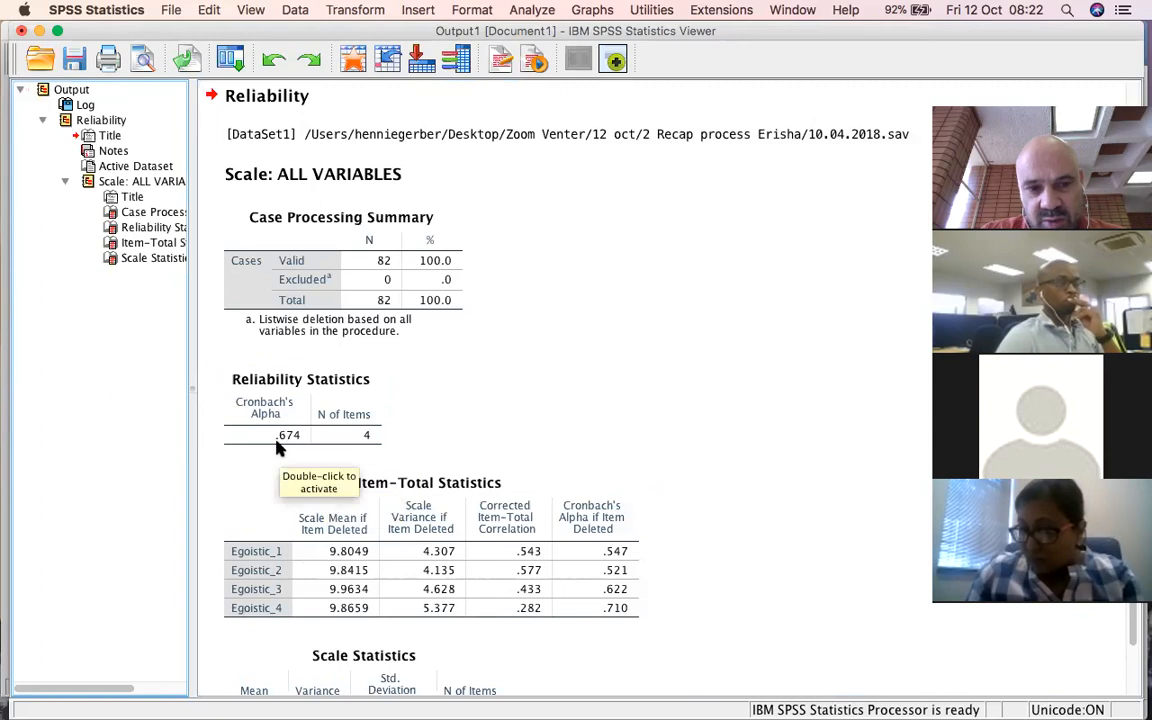
{"action": "left_click", "coordinate": [596, 612]}
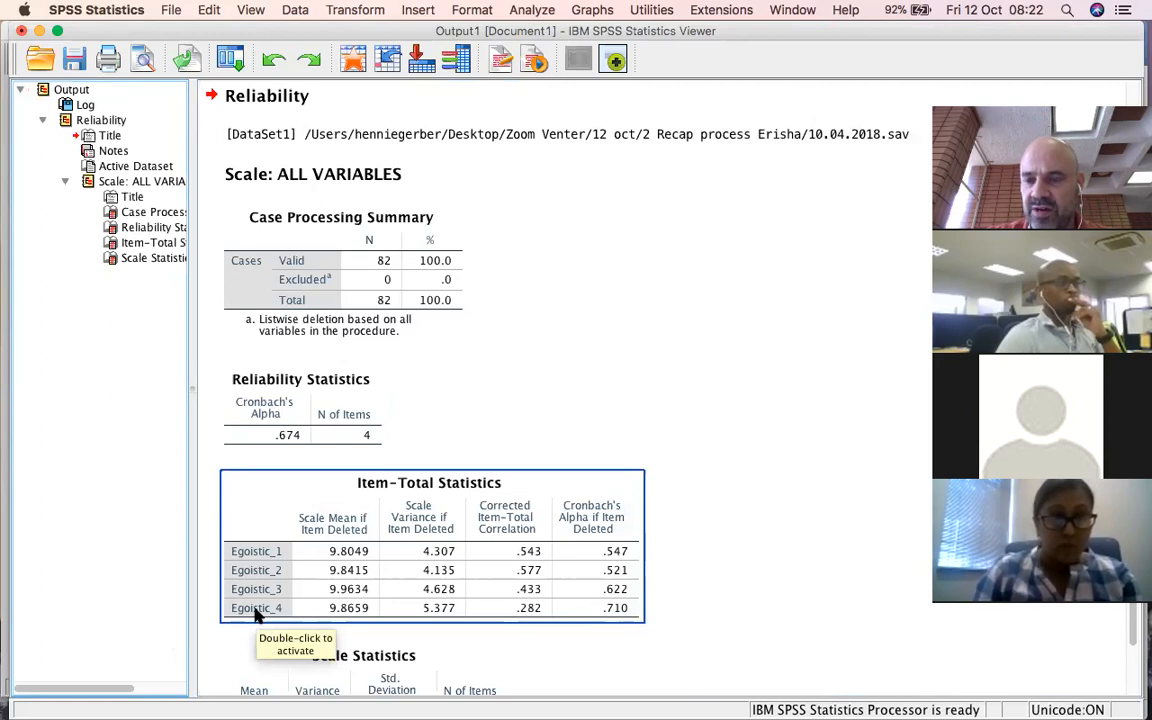
{"action": "left_click", "coordinate": [307, 631]}
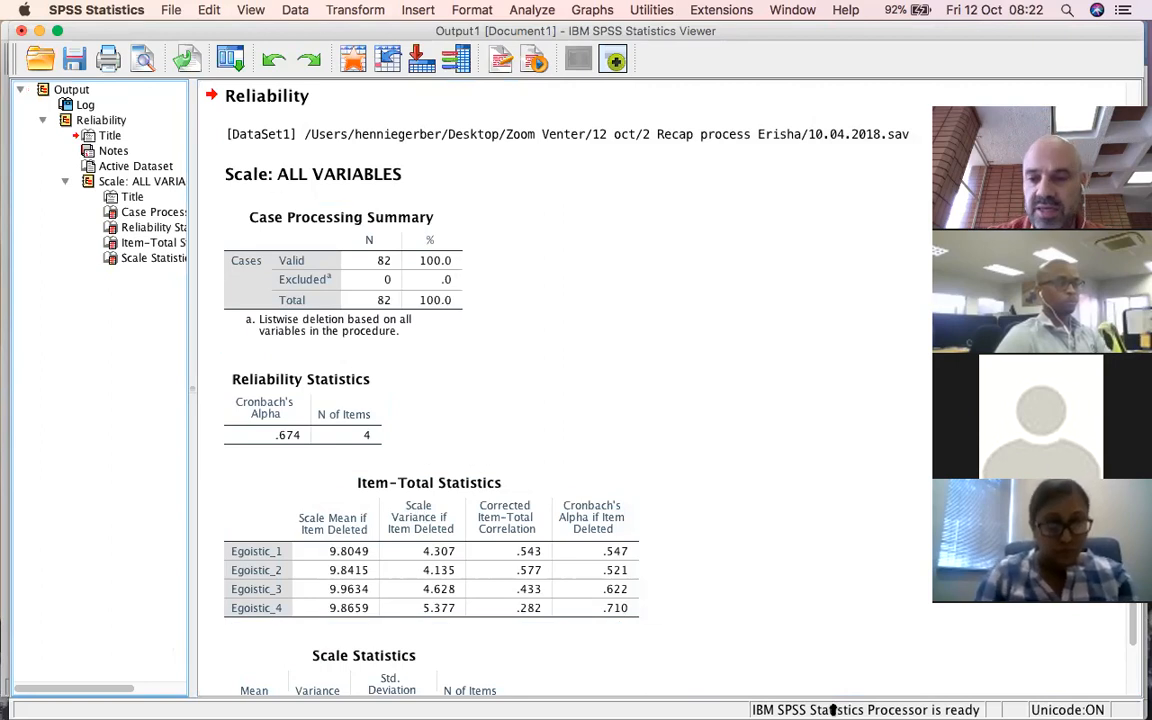
Rerun the Reliability Analysis with Egoistic_4 removed, keeping only Egoistic_1 to Egoistic_3 as items.
{"action": "left_click", "coordinate": [532, 10]}
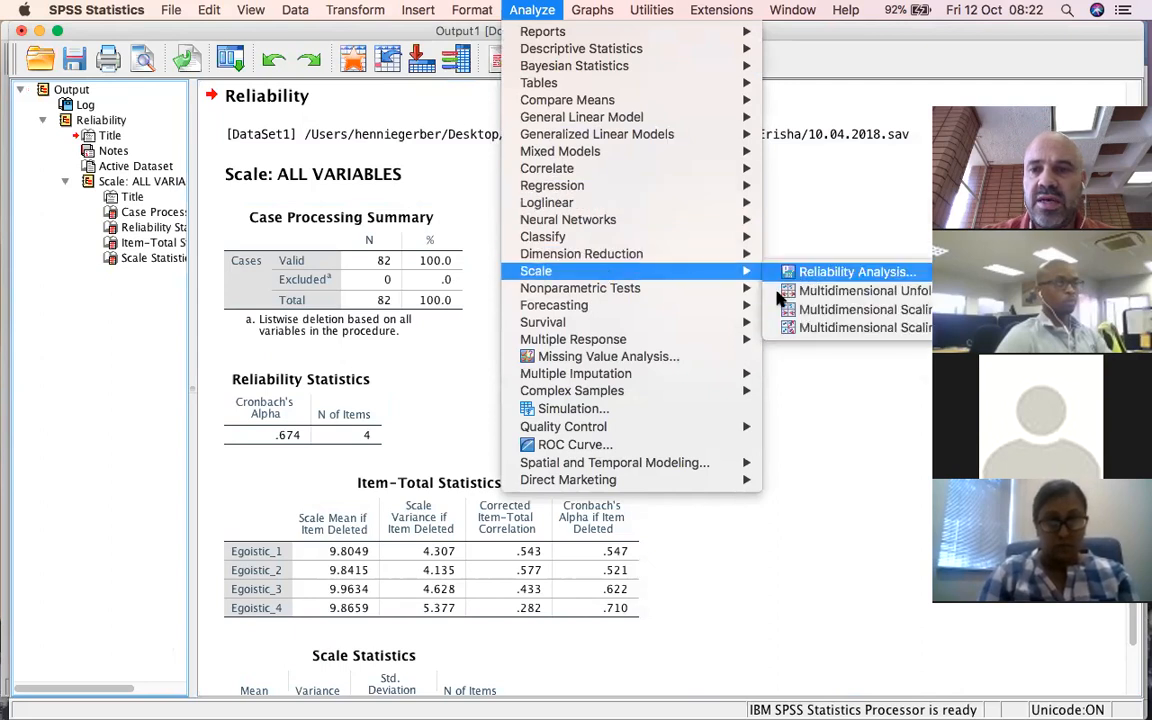
{"action": "left_click", "coordinate": [800, 271]}
{"action": "left_click", "coordinate": [337, 124]}
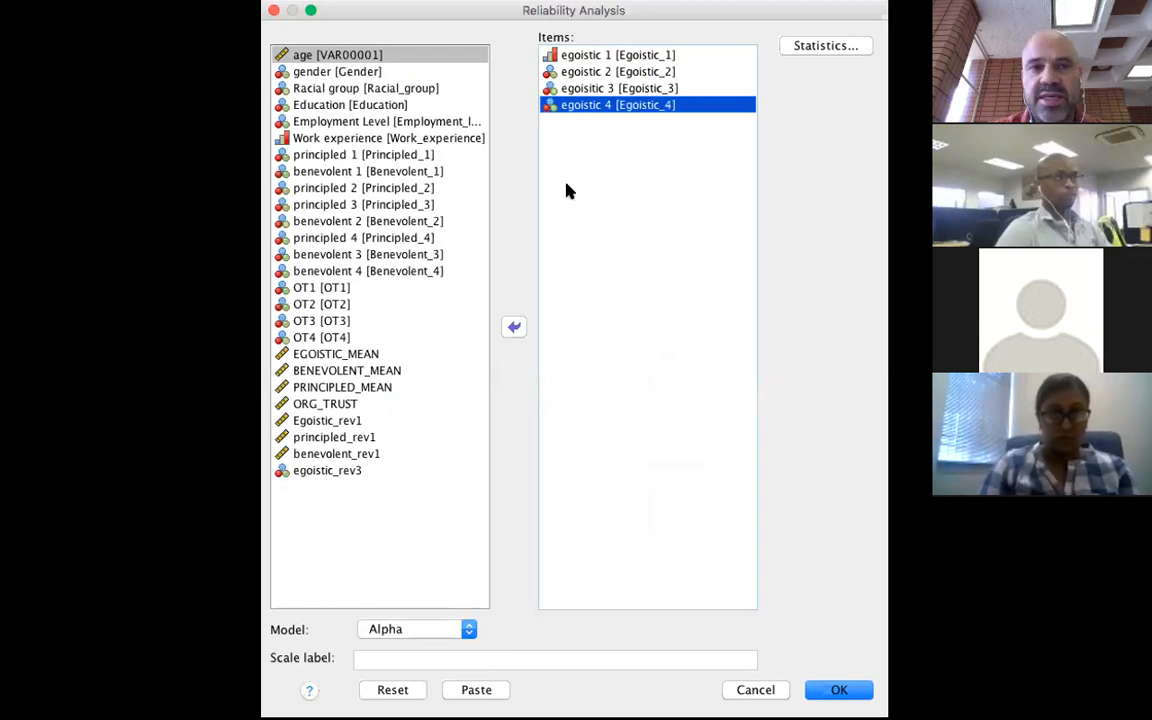
{"action": "left_click", "coordinate": [512, 327]}
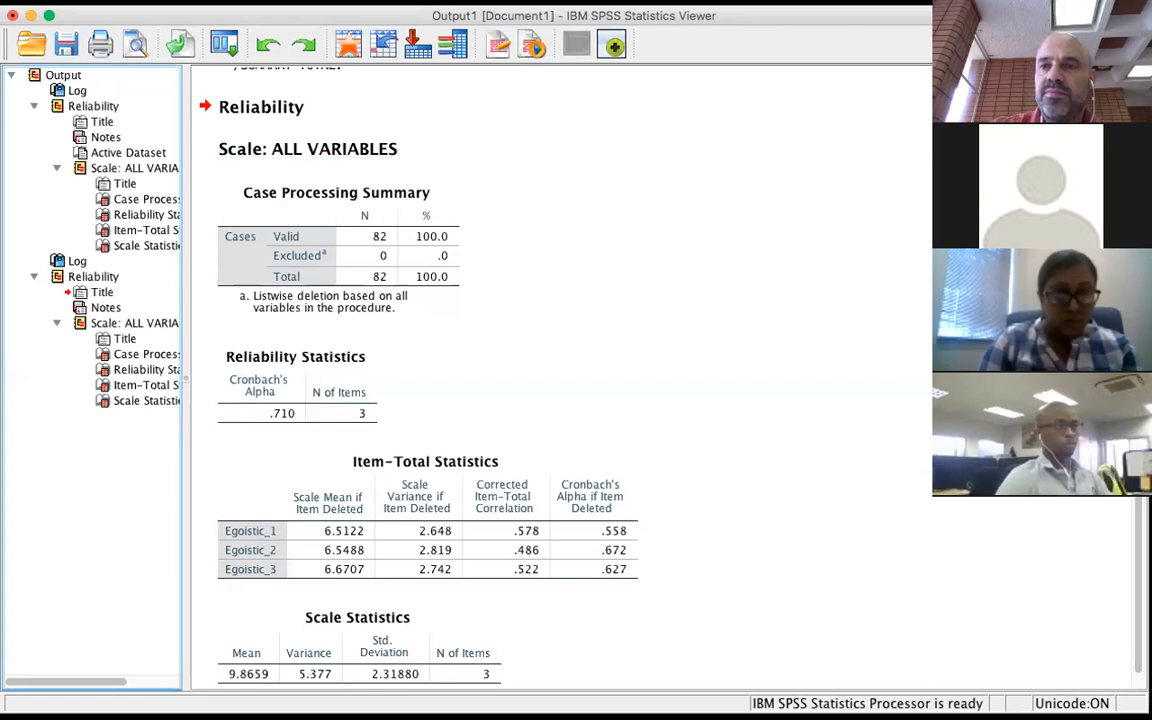
Examine the three-item output, comparing the new Cronbach's Alpha with the alpha-if-item-deleted values for Egoistic_1 to Egoistic_3.
{"action": "scroll", "coordinate": [600, 365], "scroll_direction": "down", "scroll_amount": 1}
{"action": "left_click", "coordinate": [293, 388]}
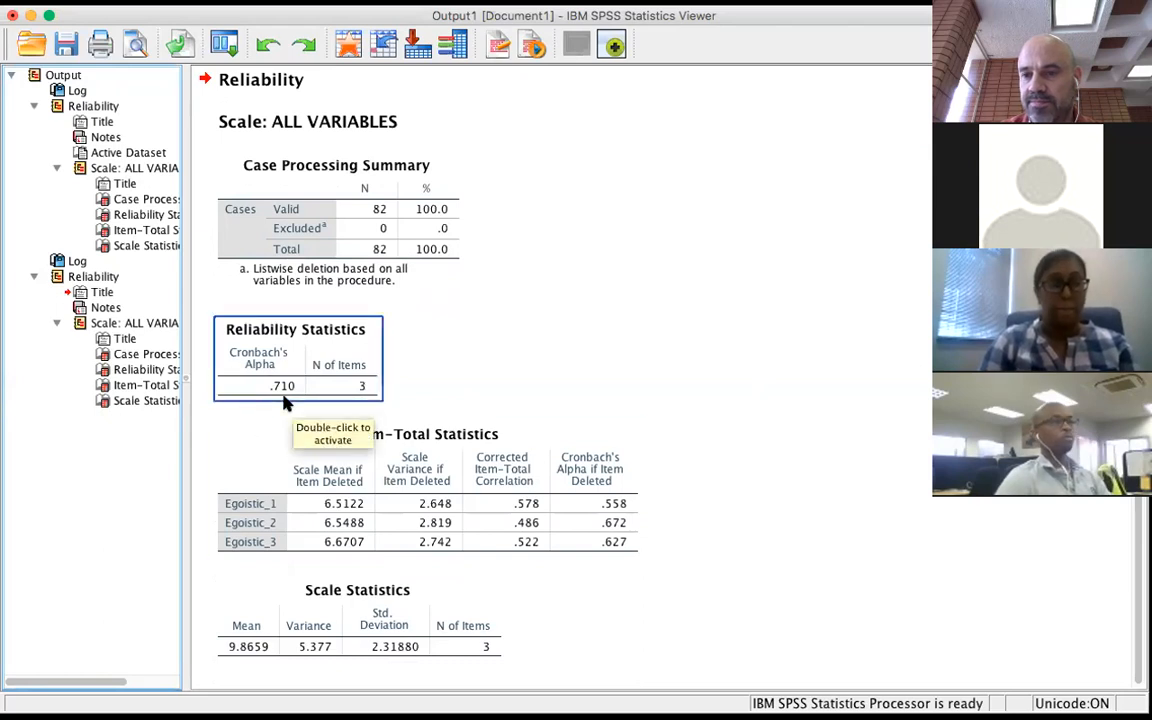
{"action": "left_click", "coordinate": [340, 480]}
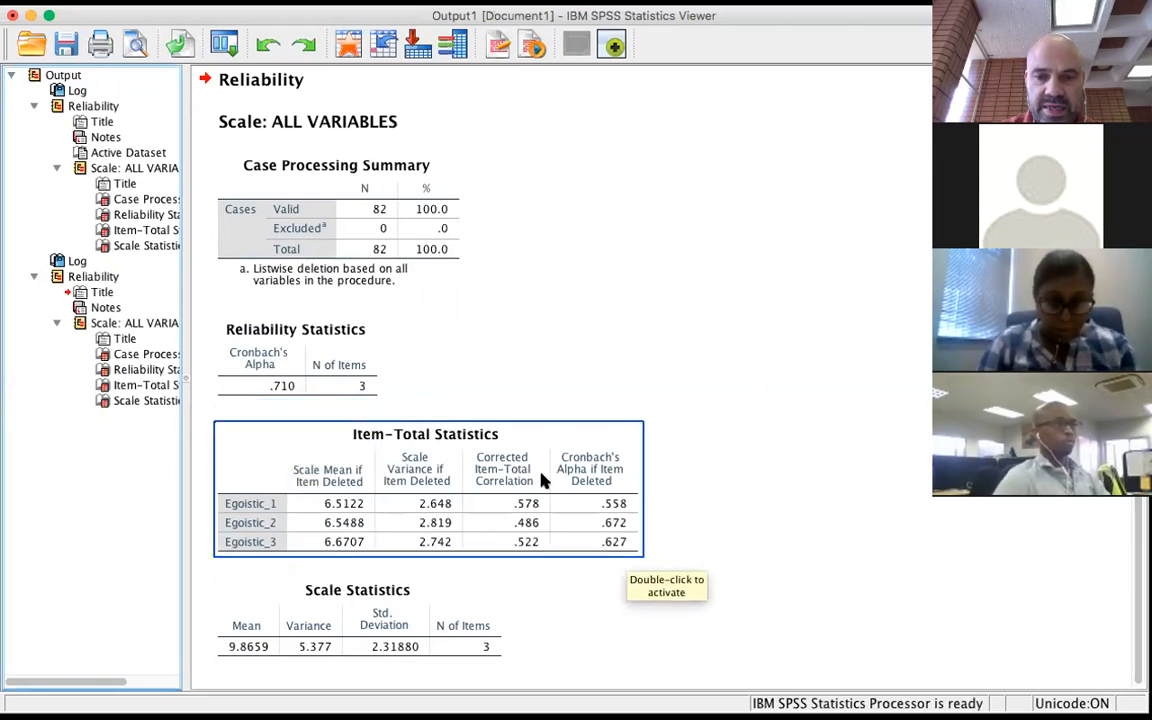
{"action": "left_click", "coordinate": [733, 484]}
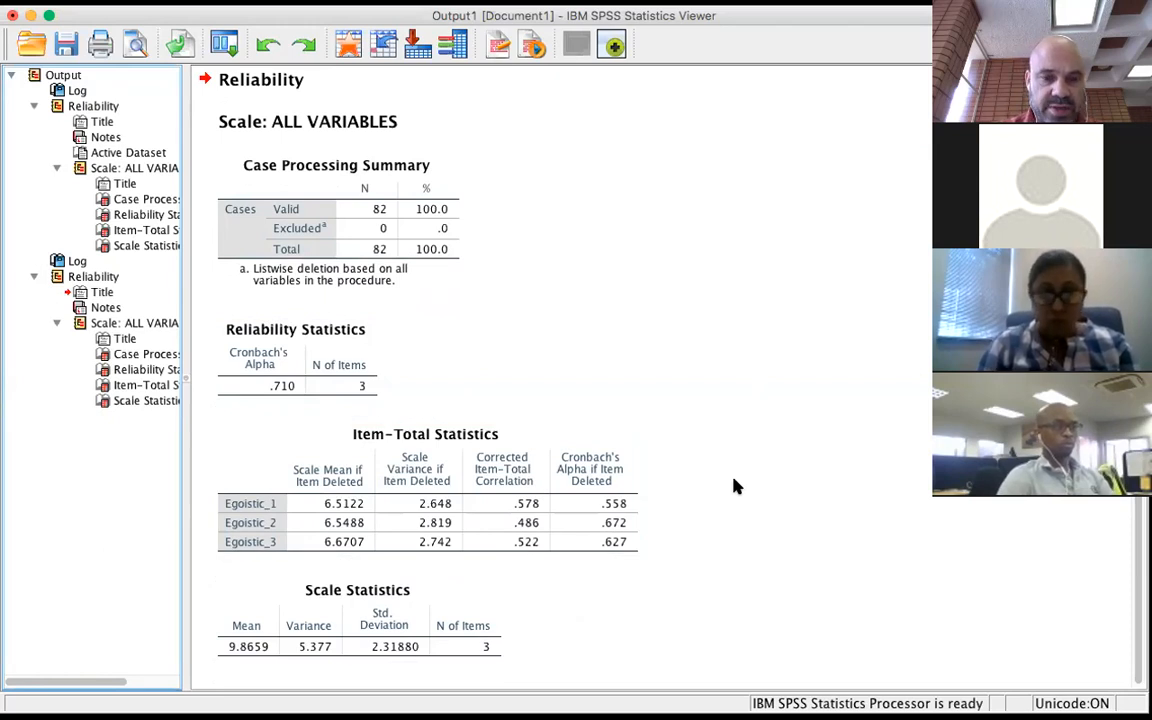
{"action": "left_click", "coordinate": [244, 489]}
{"action": "left_click", "coordinate": [262, 390]}
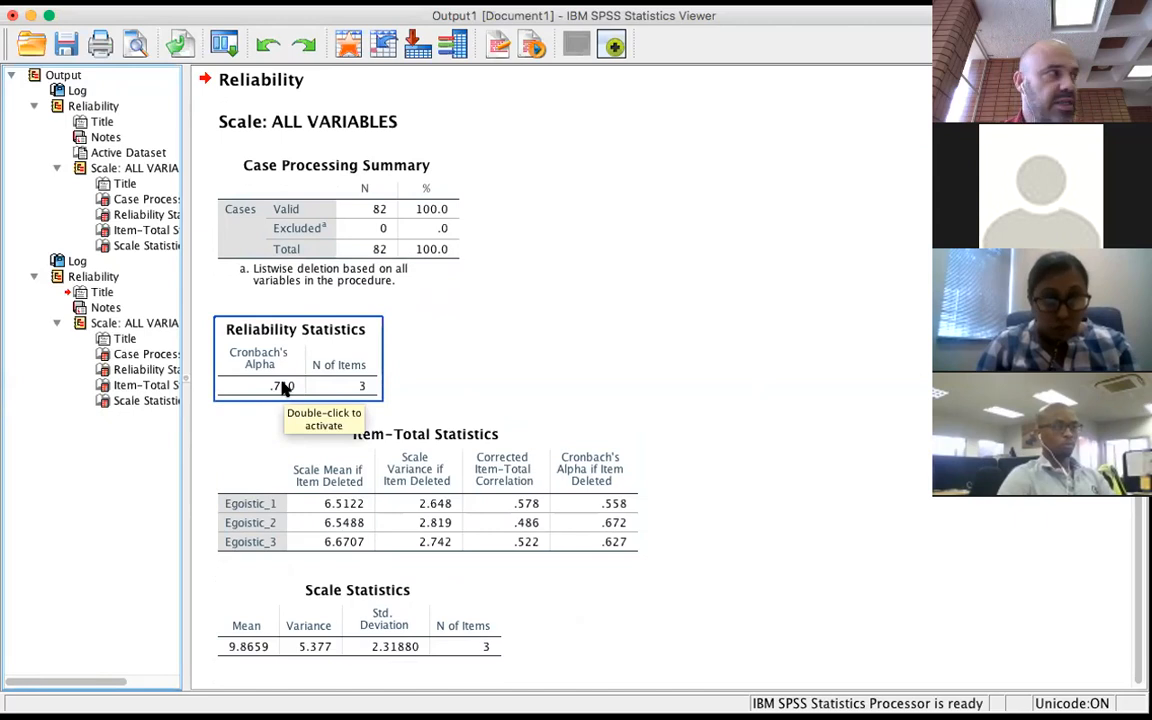
{"action": "left_click", "coordinate": [545, 349]}
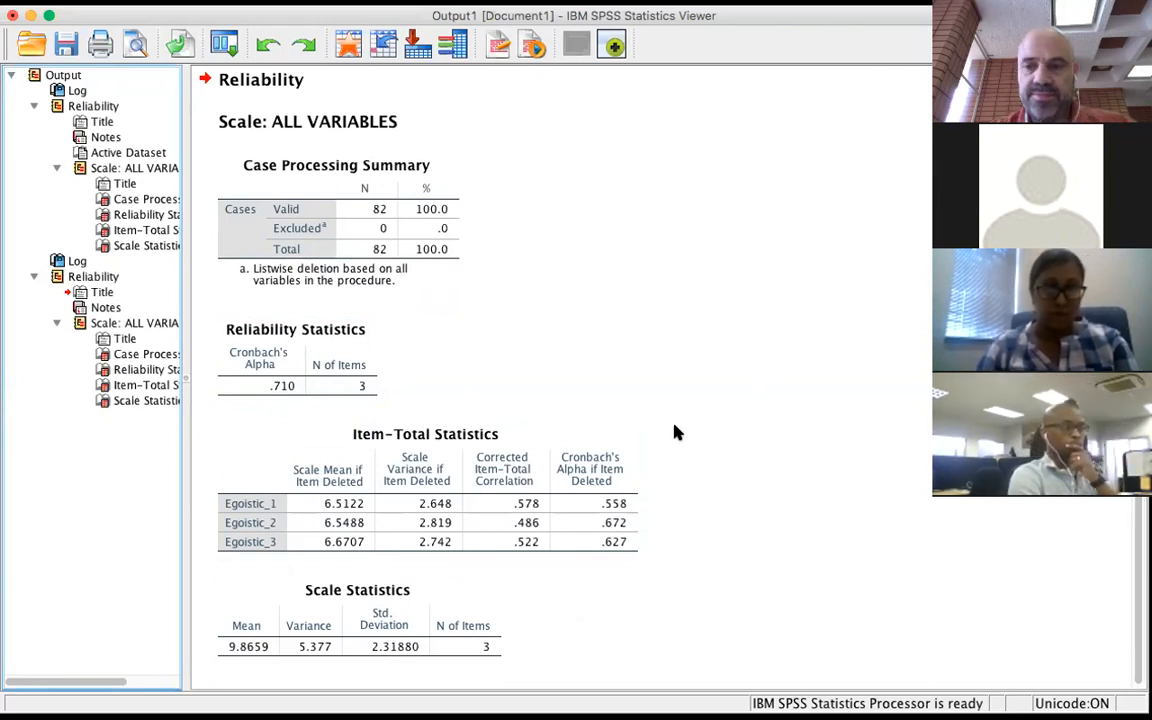
{"action": "left_click", "coordinate": [628, 440]}
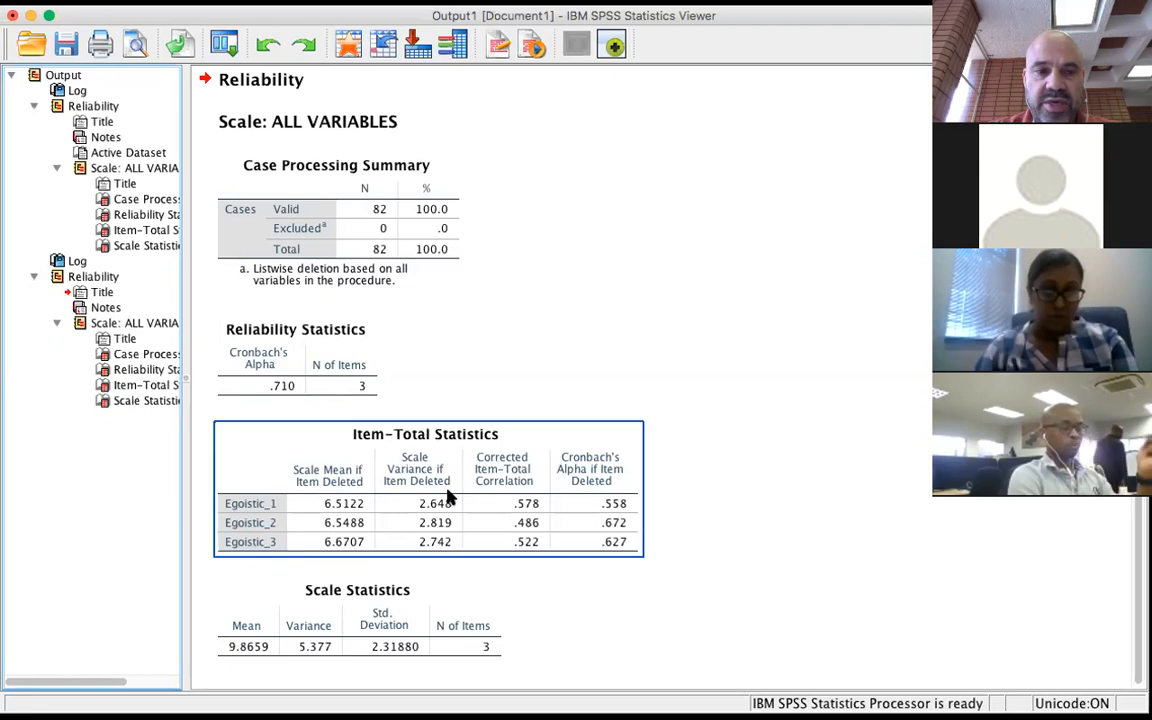
{"action": "left_click", "coordinate": [389, 374]}
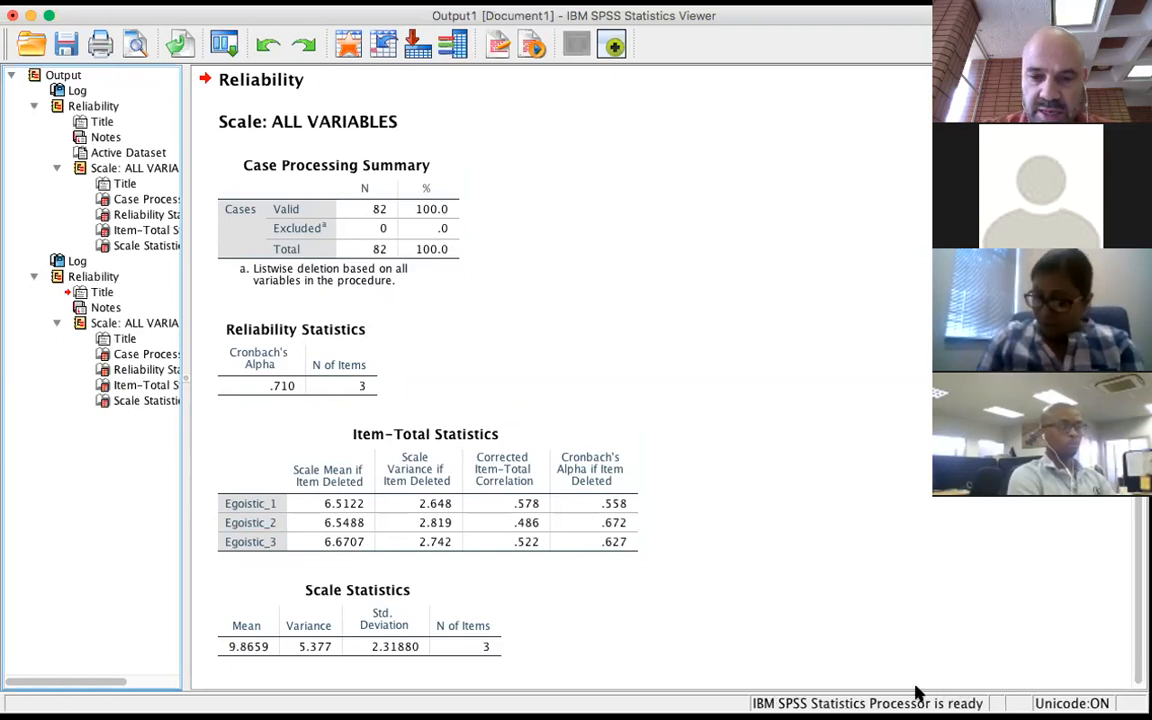
{"action": "left_click", "coordinate": [649, 415]}
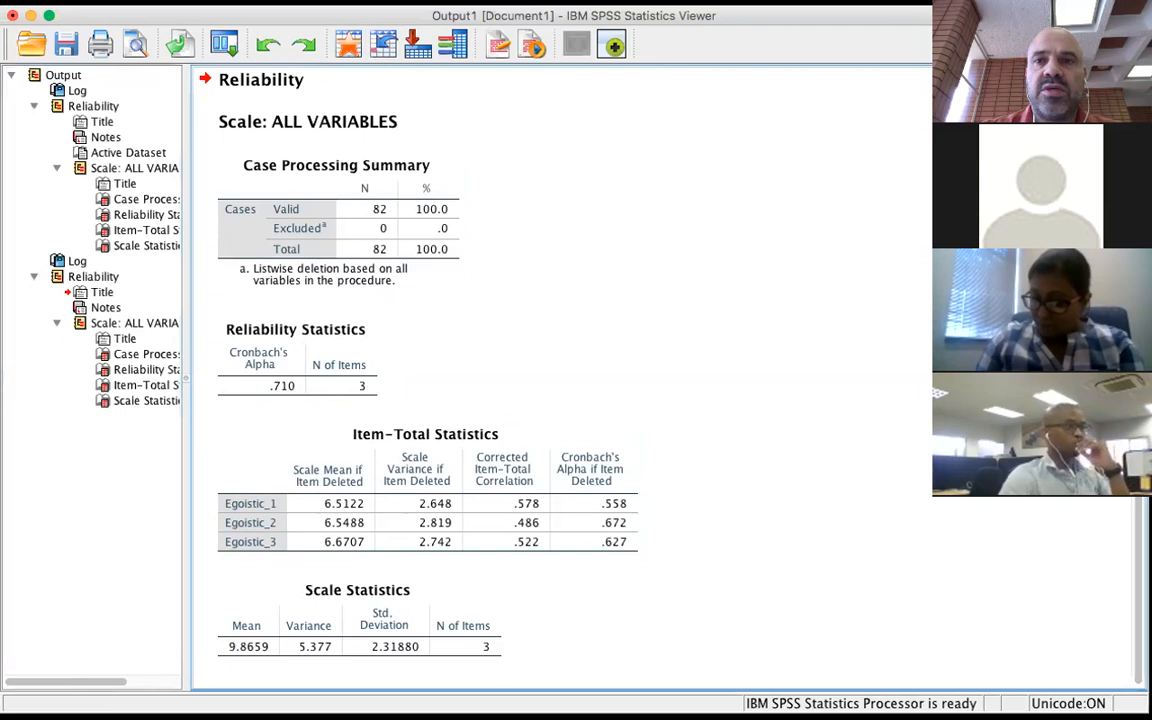
Switch to the 10.04.2018.sav Data Editor, clear the Zoom window out of the way and review the full variable list.
{"action": "left_click", "coordinate": [773, 3]}
{"action": "left_click", "coordinate": [818, 155]}
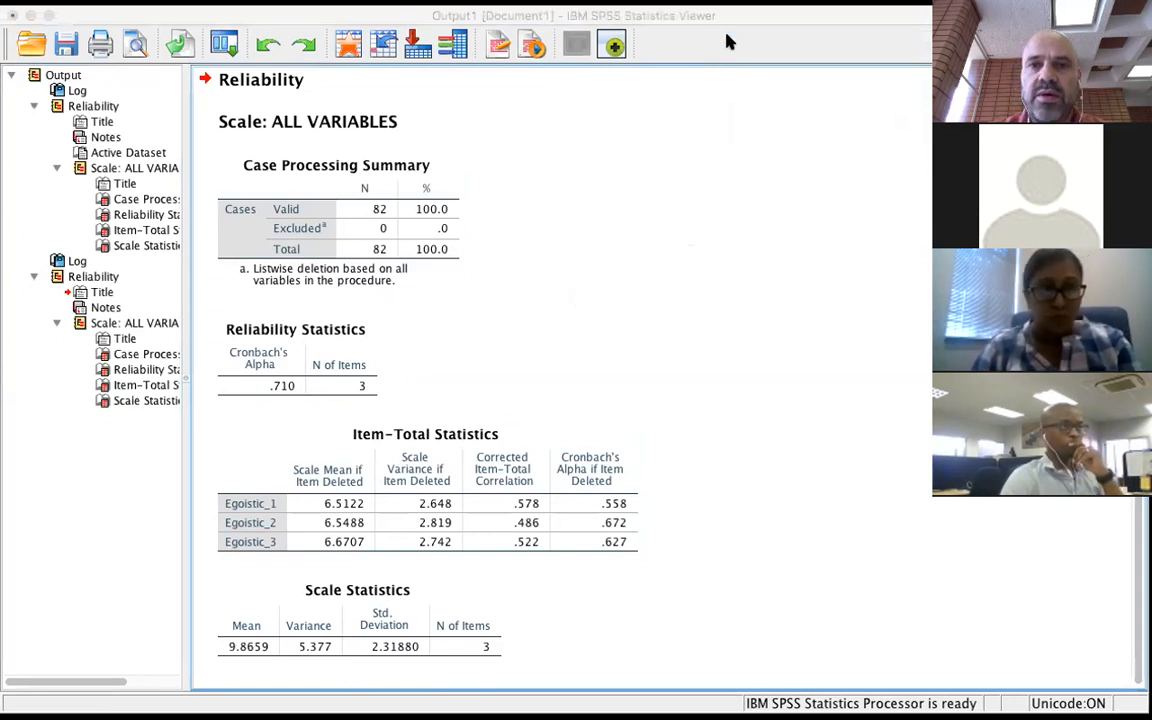
{"action": "left_click", "coordinate": [998, 617]}
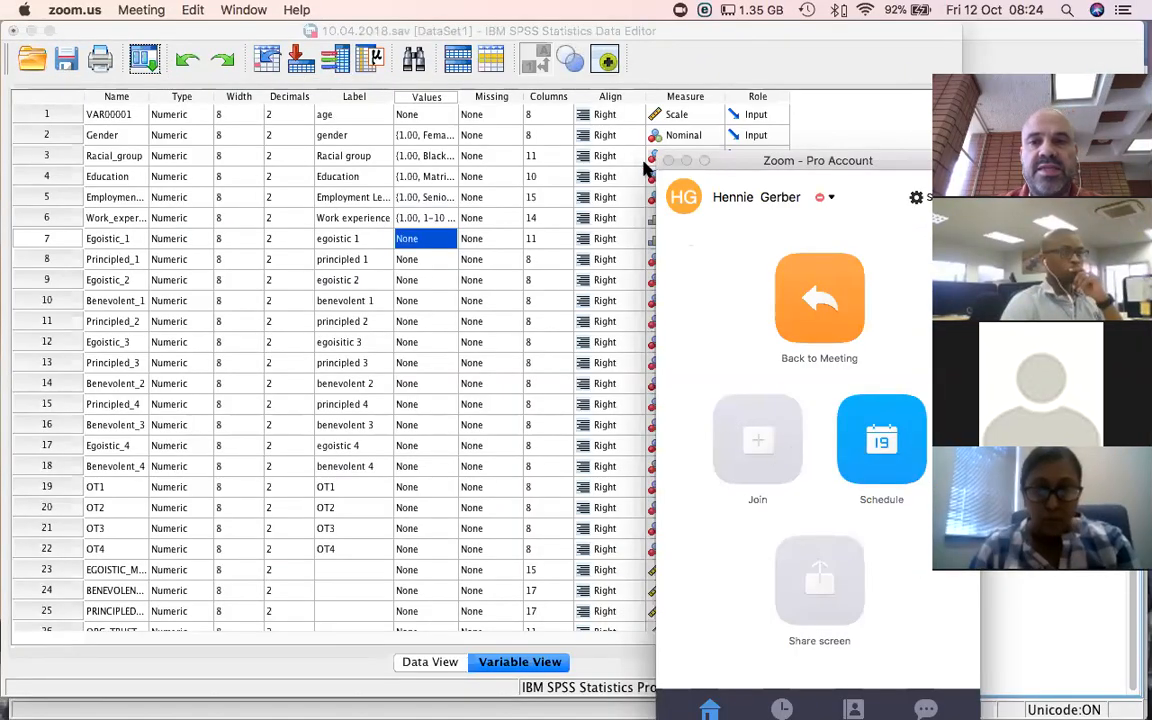
{"action": "left_click_drag", "start_coordinate": [662, 152], "coordinate": [906, 32]}
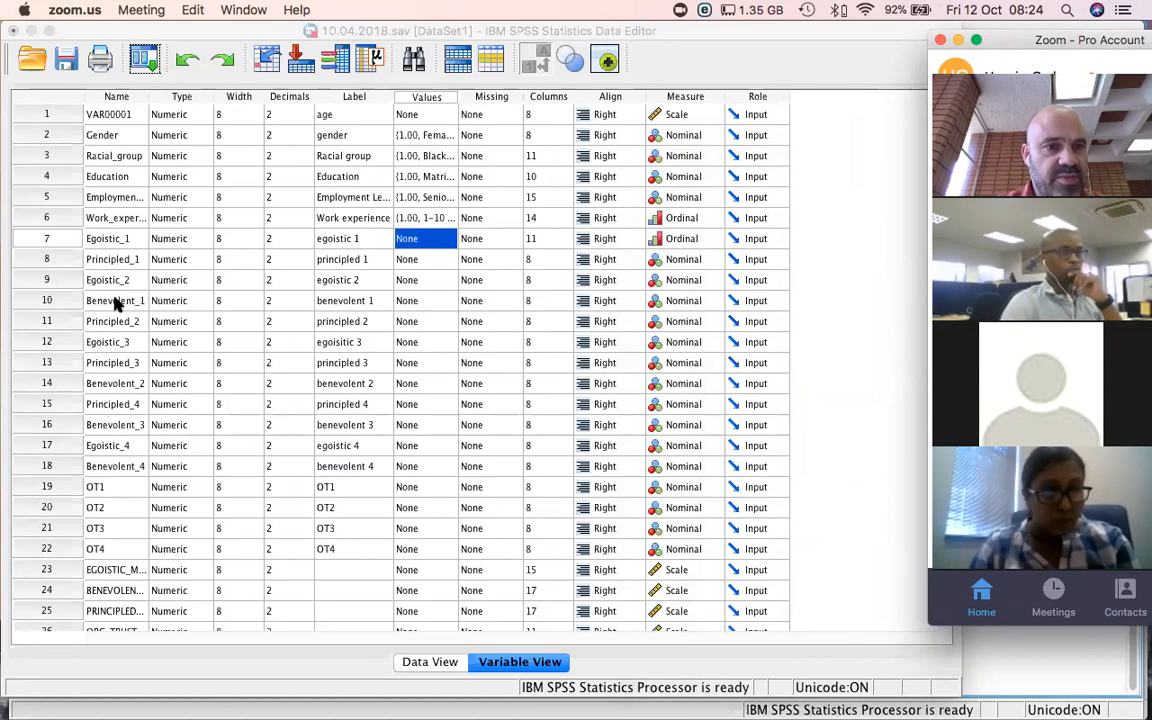
{"action": "scroll", "coordinate": [235, 390], "scroll_direction": "down", "scroll_amount": 1}
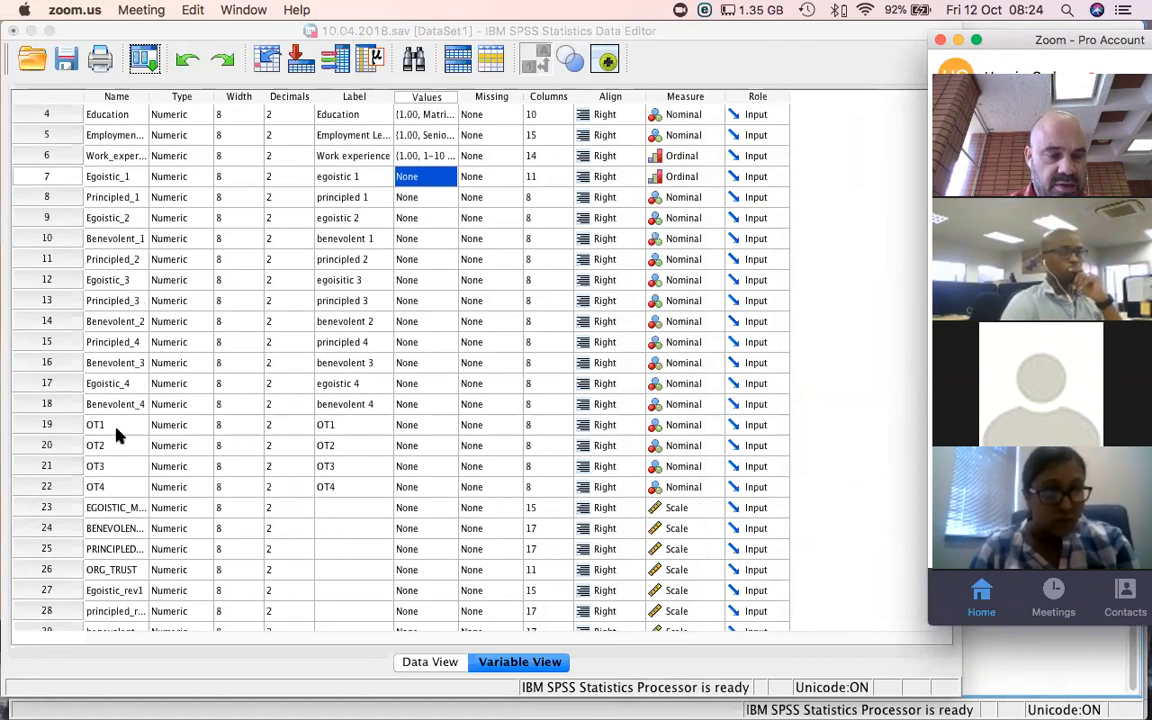
{"action": "scroll", "coordinate": [116, 428], "scroll_direction": "down", "scroll_amount": 2}
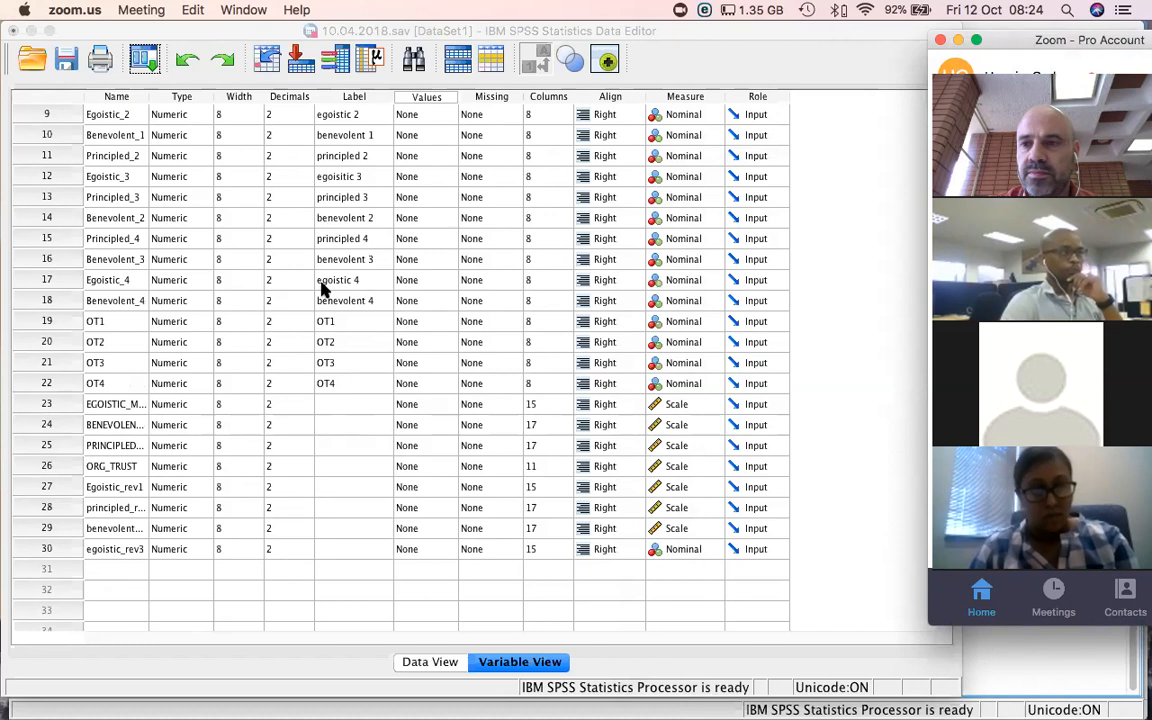
{"action": "left_click", "coordinate": [197, 30]}
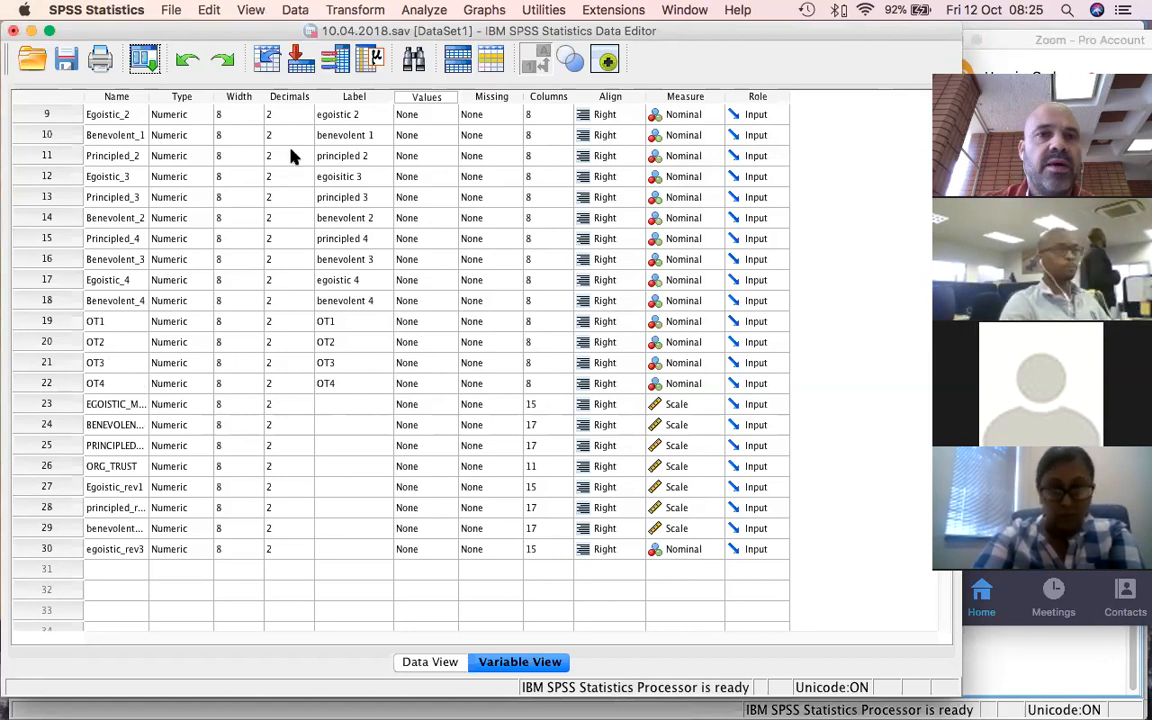
{"action": "scroll", "coordinate": [250, 292], "scroll_direction": "up", "scroll_amount": 5}
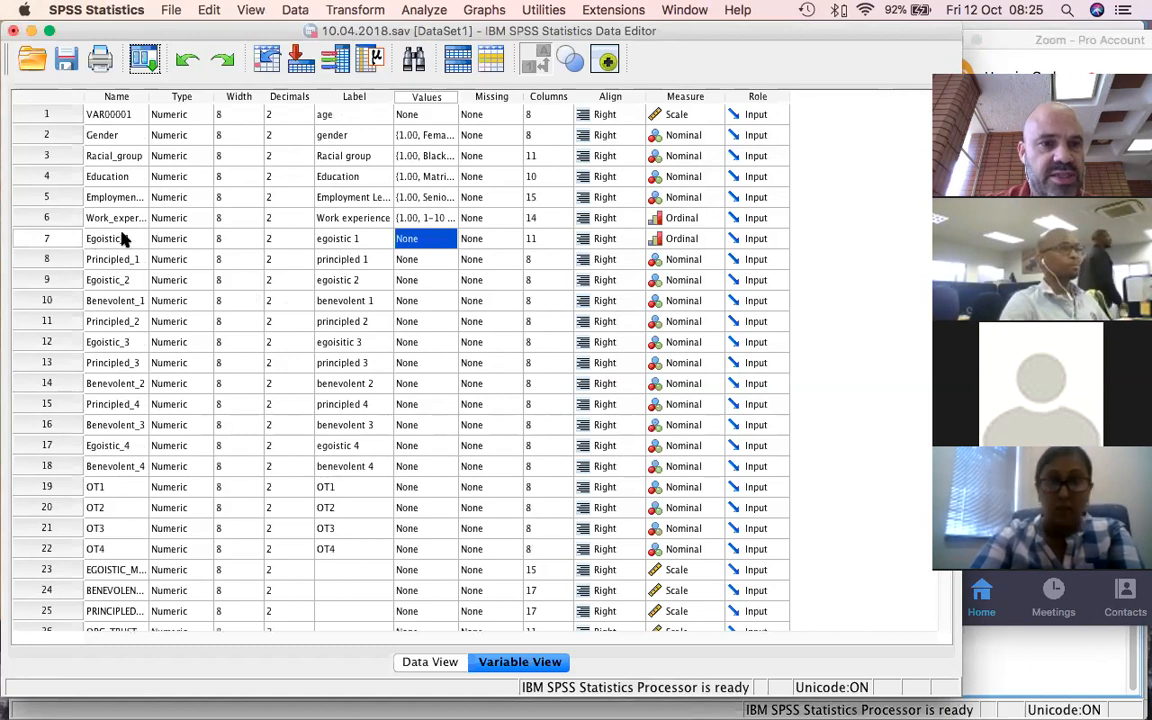
Start a Compute Variable transformation with egoistic_constructscore as the target variable.
{"action": "left_click", "coordinate": [425, 11]}
{"action": "mouse_move", "coordinate": [365, 12]}
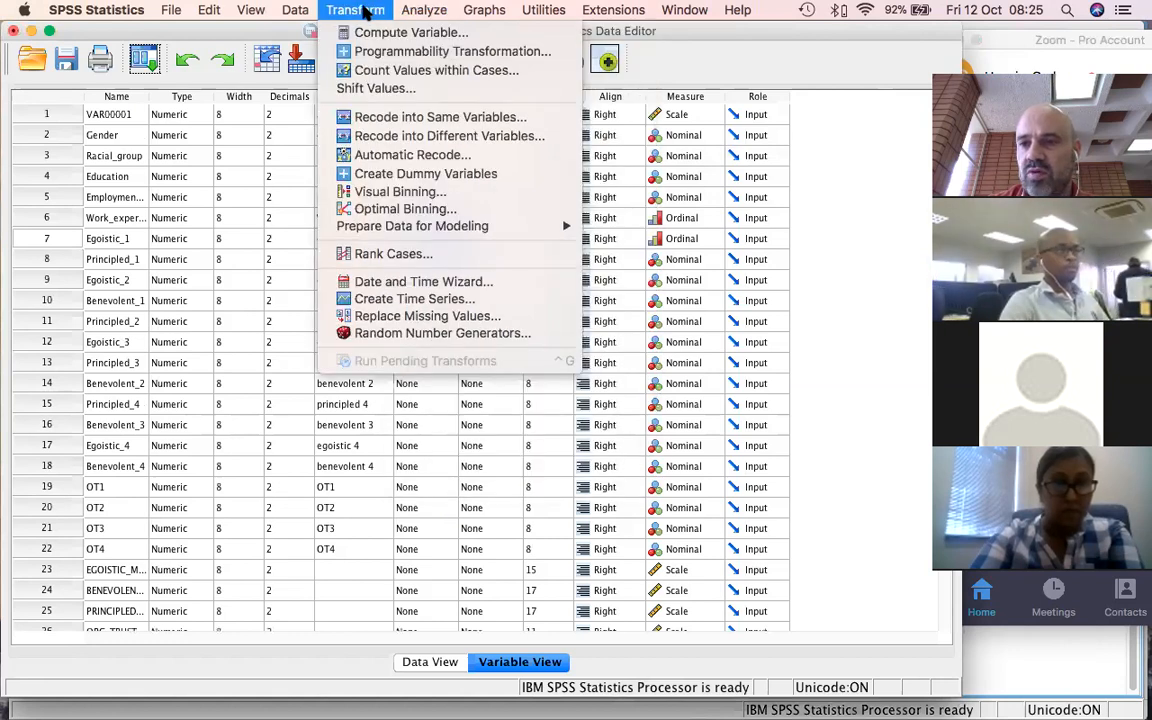
{"action": "left_click", "coordinate": [368, 33]}
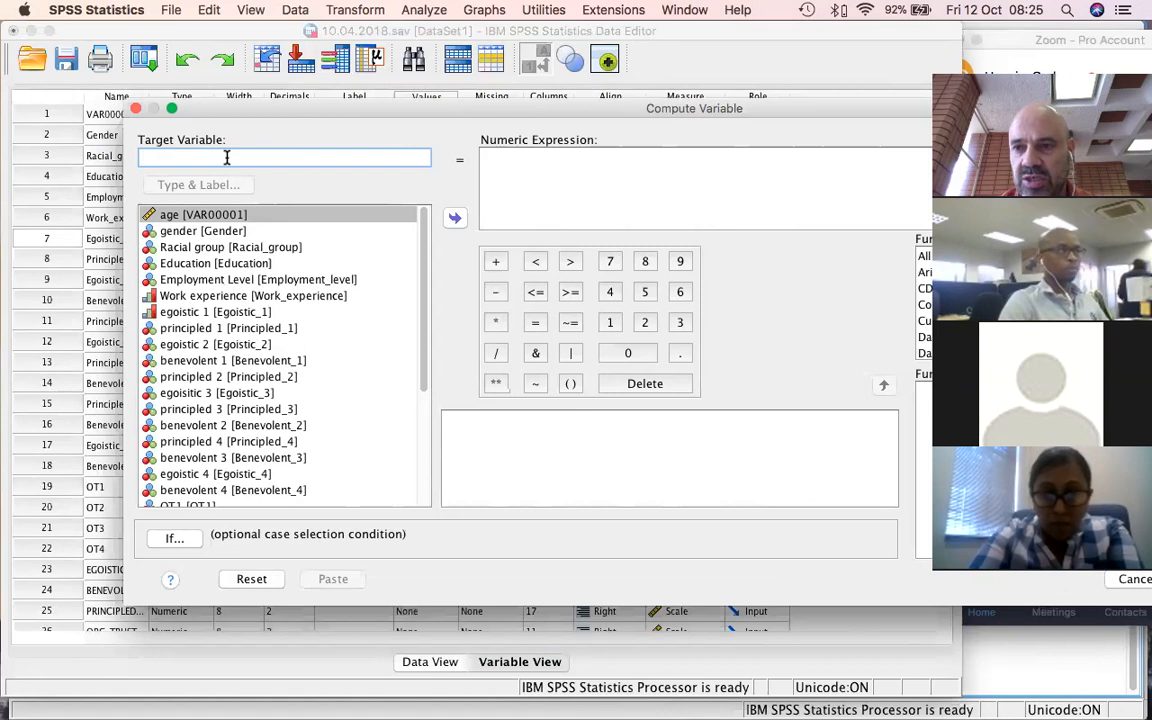
{"action": "type", "text": "ego"}
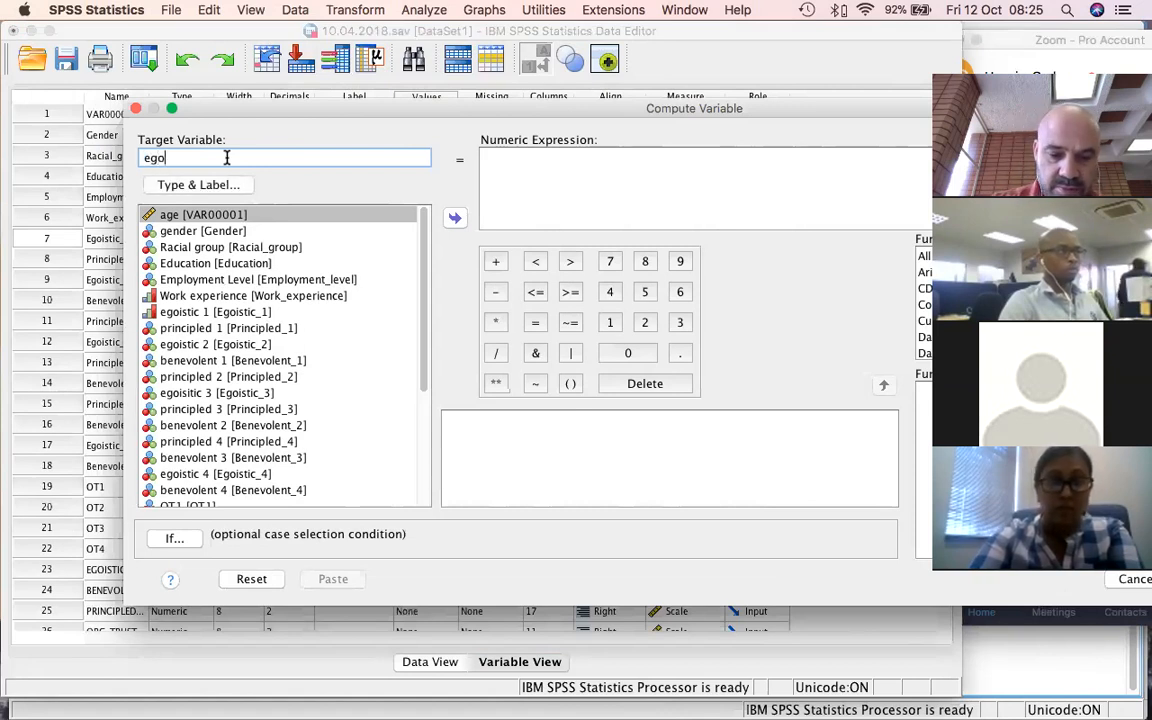
{"action": "type", "text": "is"}
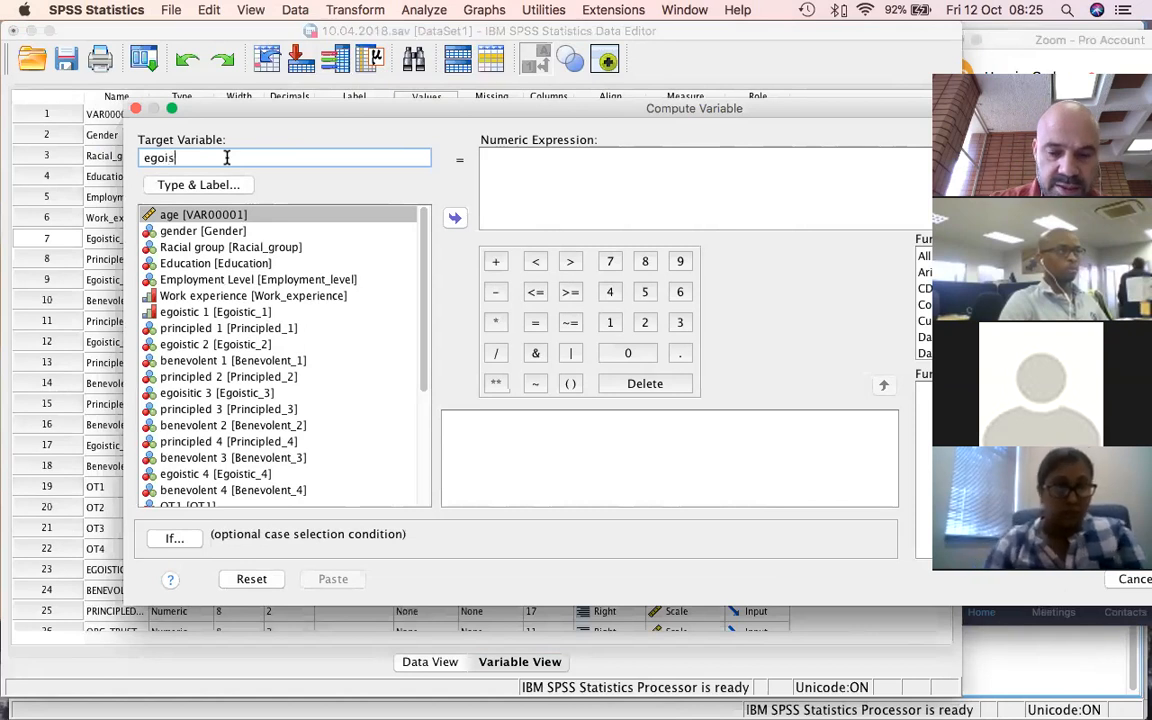
{"action": "type", "text": "tic_"}
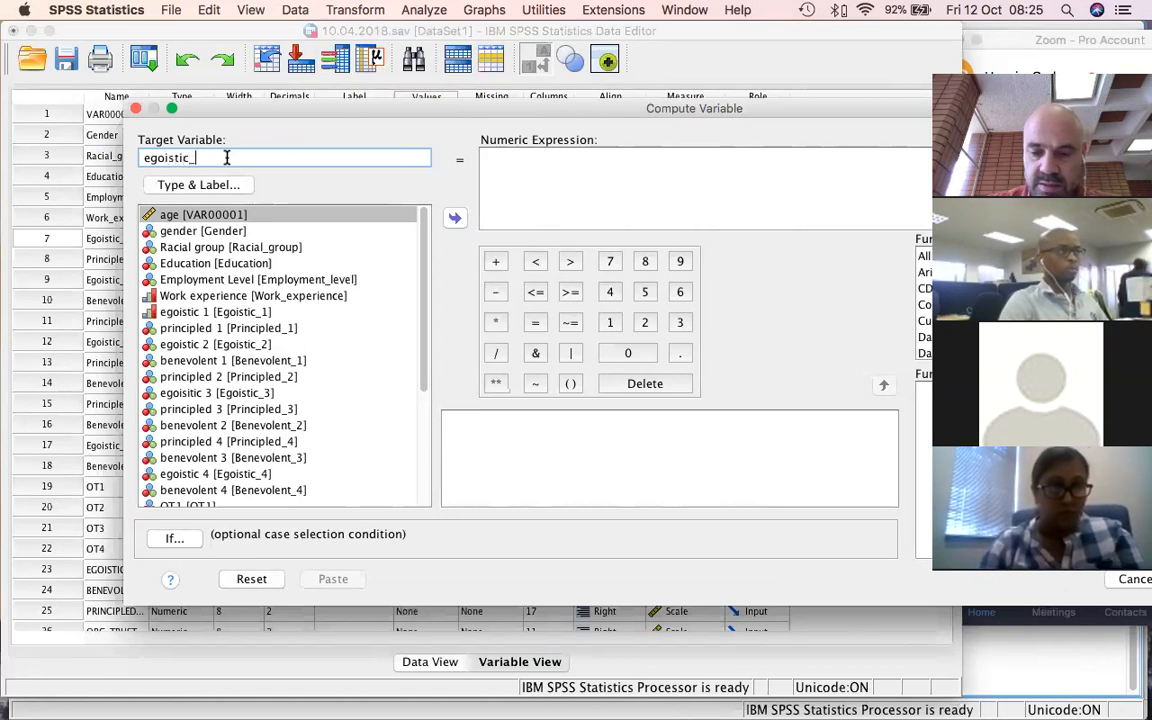
{"action": "type", "text": "constru"}
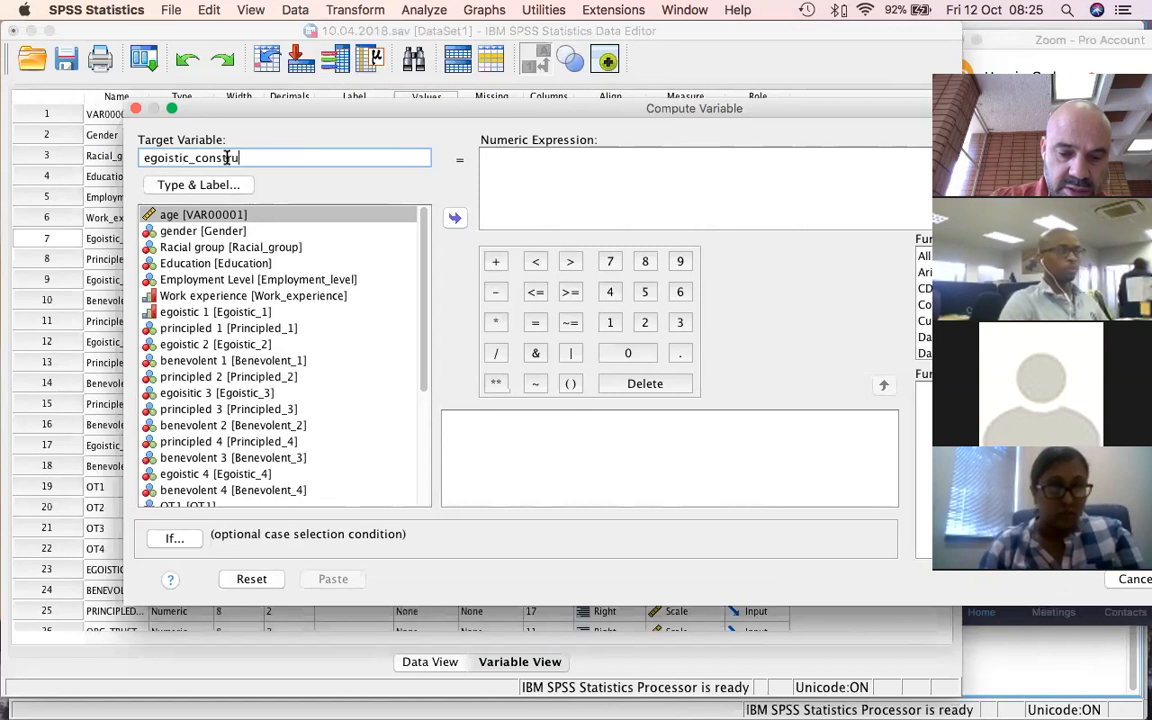
{"action": "type", "text": "ctscore"}
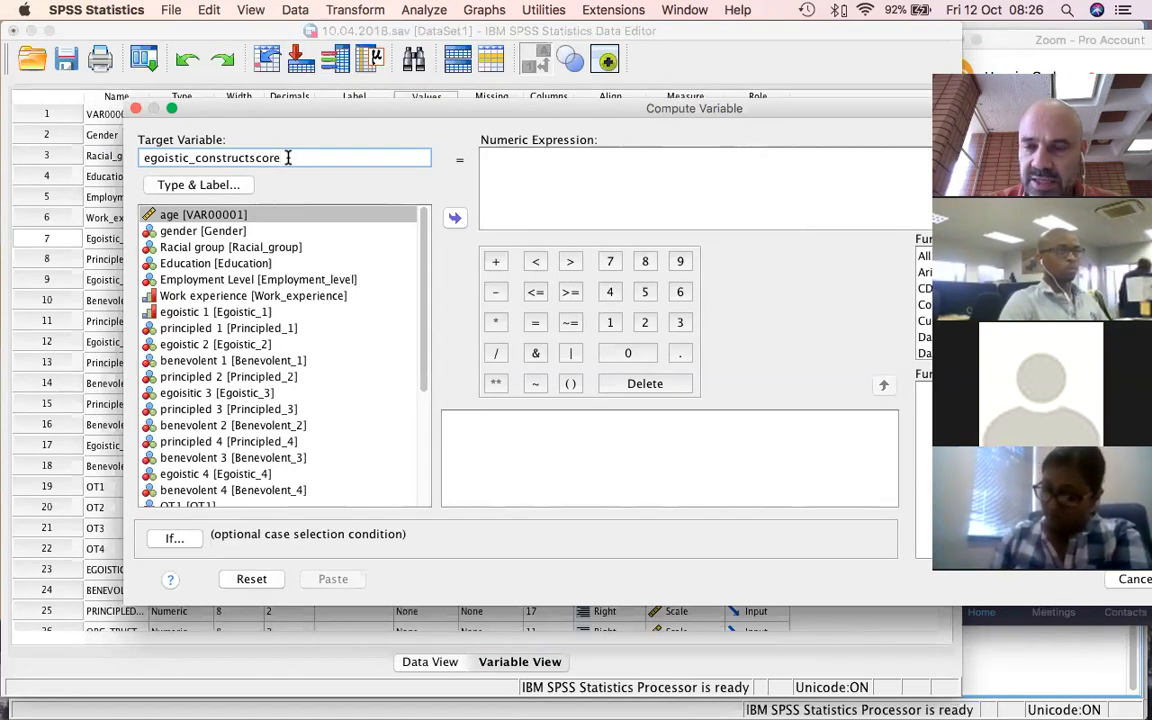
Insert the Mean function from the Statistical function group into the numeric expression for egoistic_constructscore.
{"action": "left_click_drag", "start_coordinate": [475, 104], "coordinate": [313, 76]}
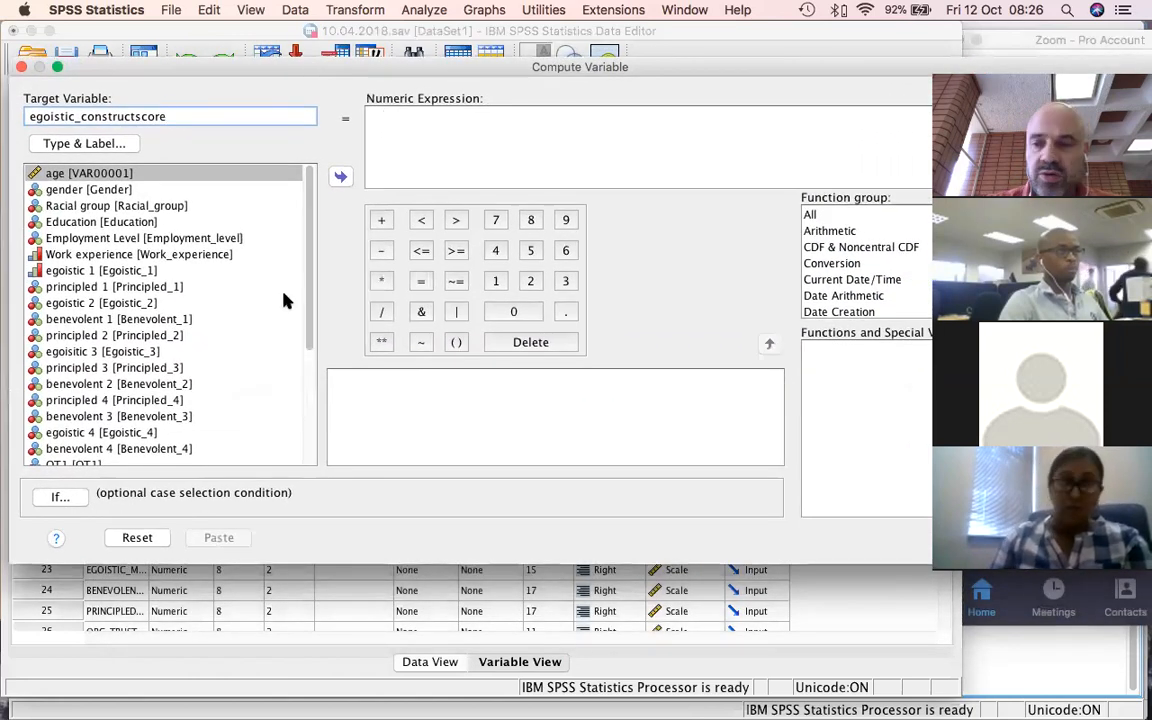
{"action": "left_click", "coordinate": [285, 300]}
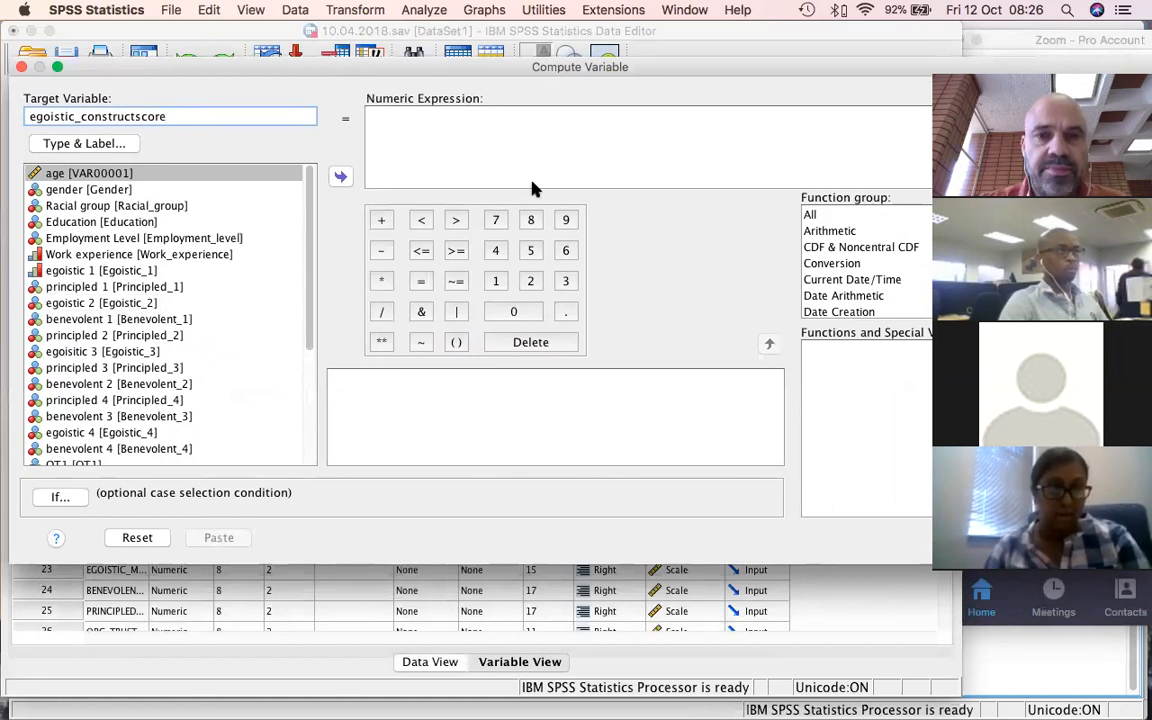
{"action": "left_click_drag", "start_coordinate": [310, 61], "coordinate": [131, 51]}
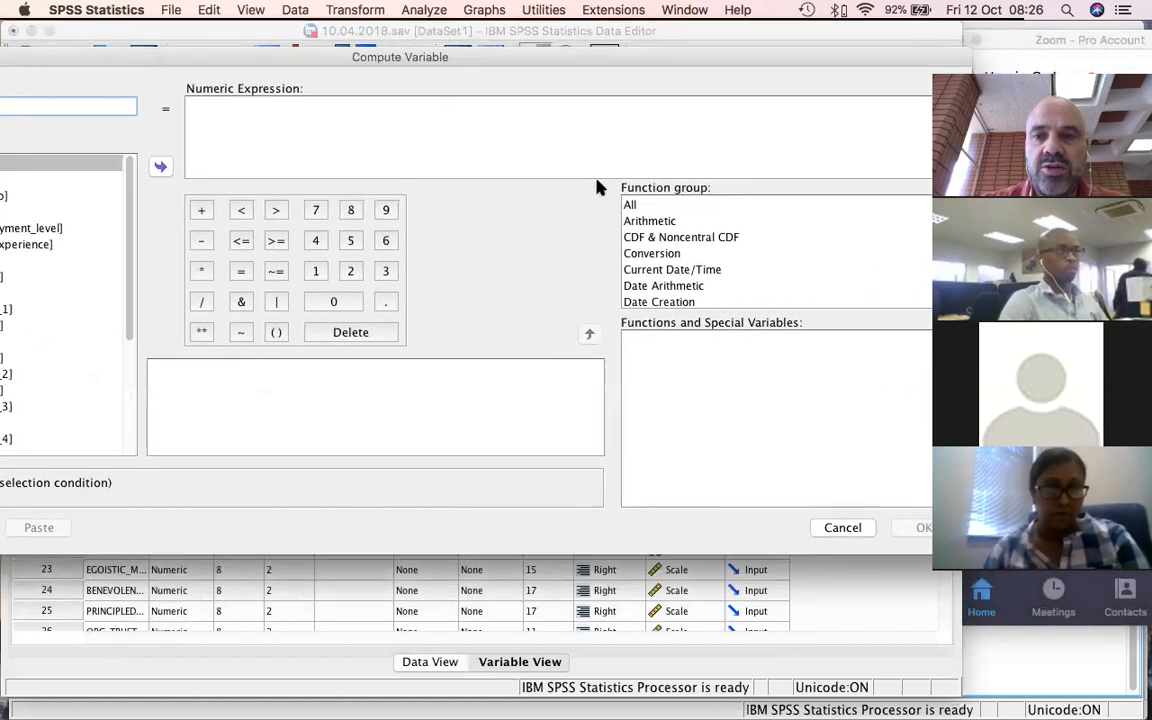
{"action": "left_click", "coordinate": [633, 205]}
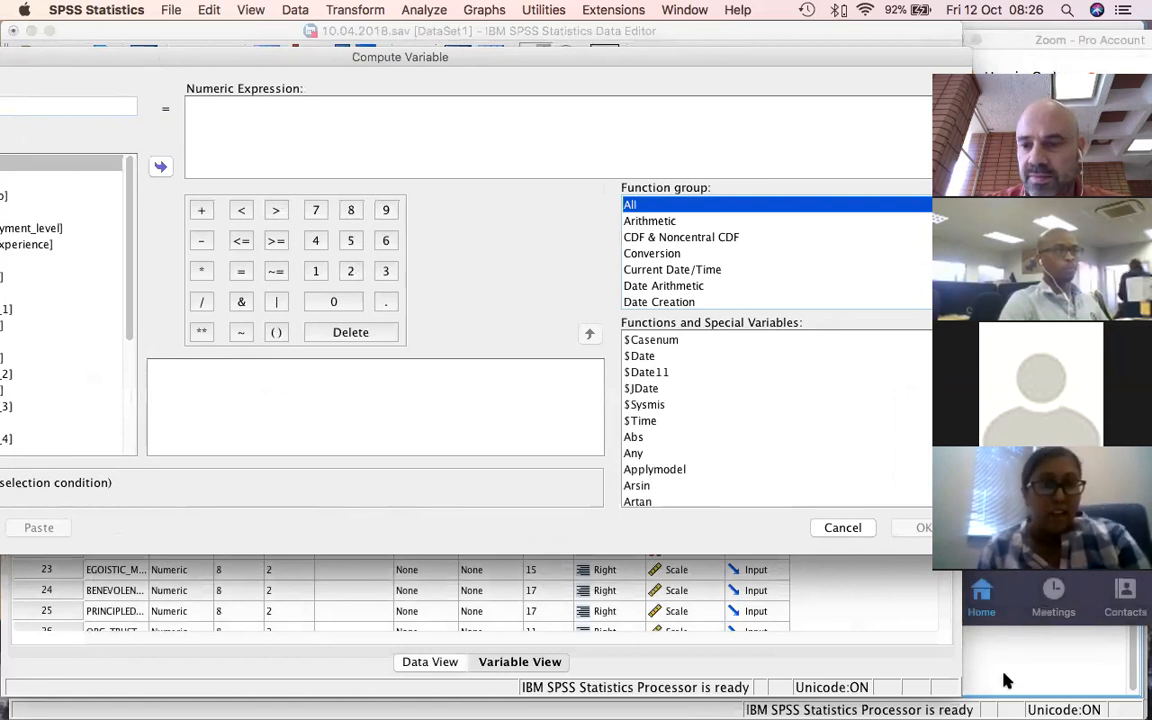
{"action": "left_click_drag", "start_coordinate": [343, 68], "coordinate": [286, 98]}
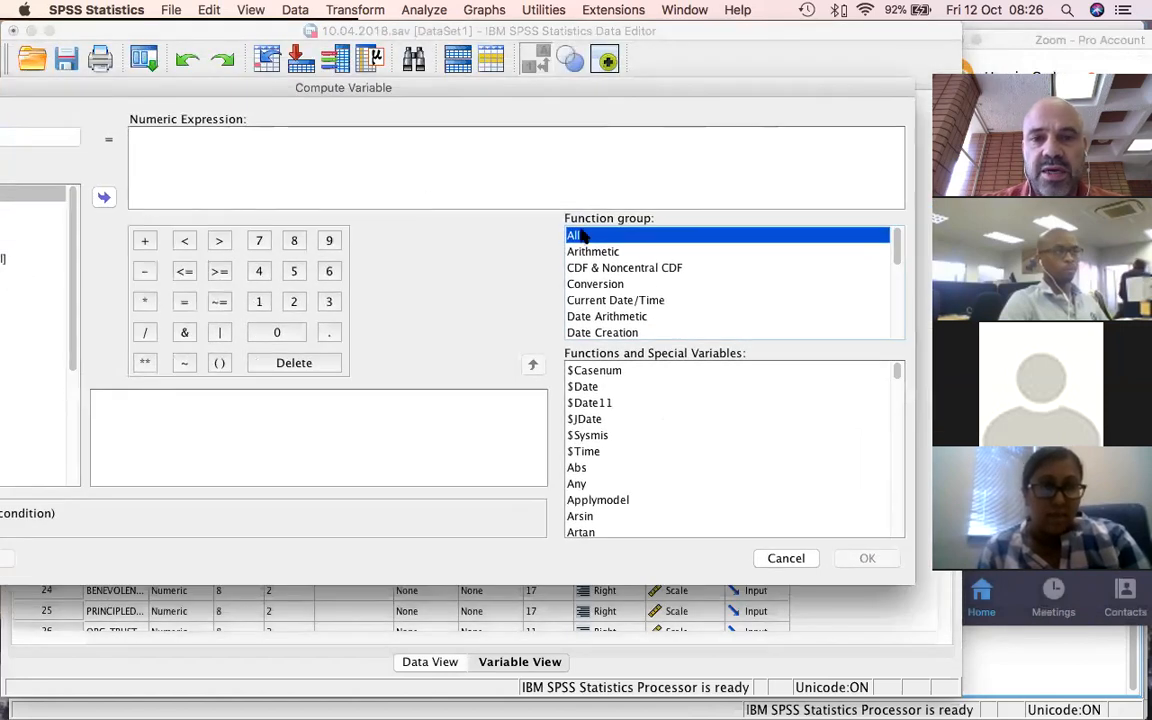
{"action": "scroll", "coordinate": [697, 313], "scroll_direction": "down", "scroll_amount": 5}
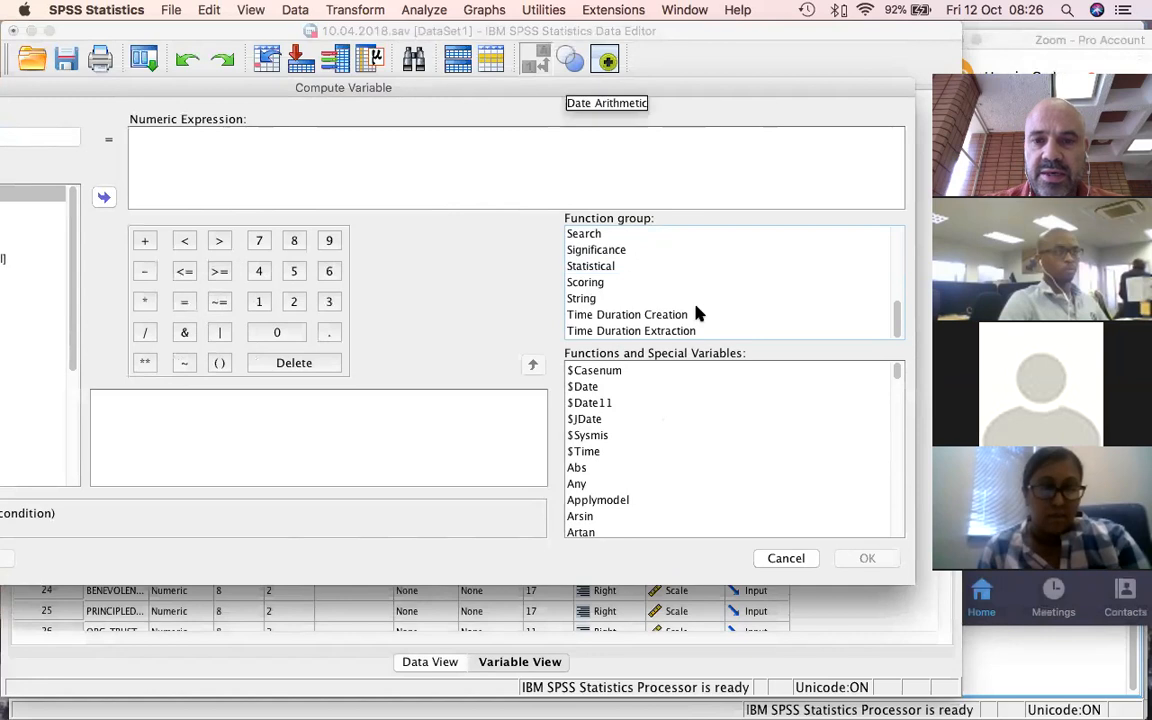
{"action": "scroll", "coordinate": [697, 313], "scroll_direction": "up", "scroll_amount": 3}
{"action": "scroll", "coordinate": [700, 313], "scroll_direction": "down", "scroll_amount": 2}
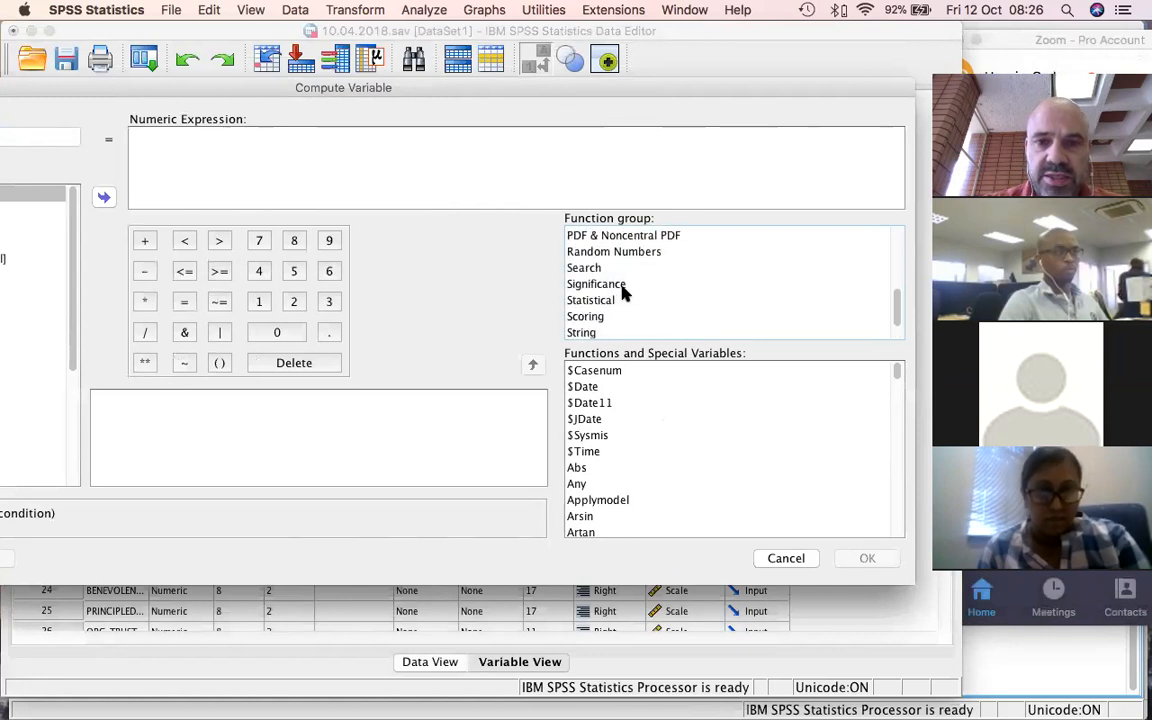
{"action": "left_click", "coordinate": [593, 300]}
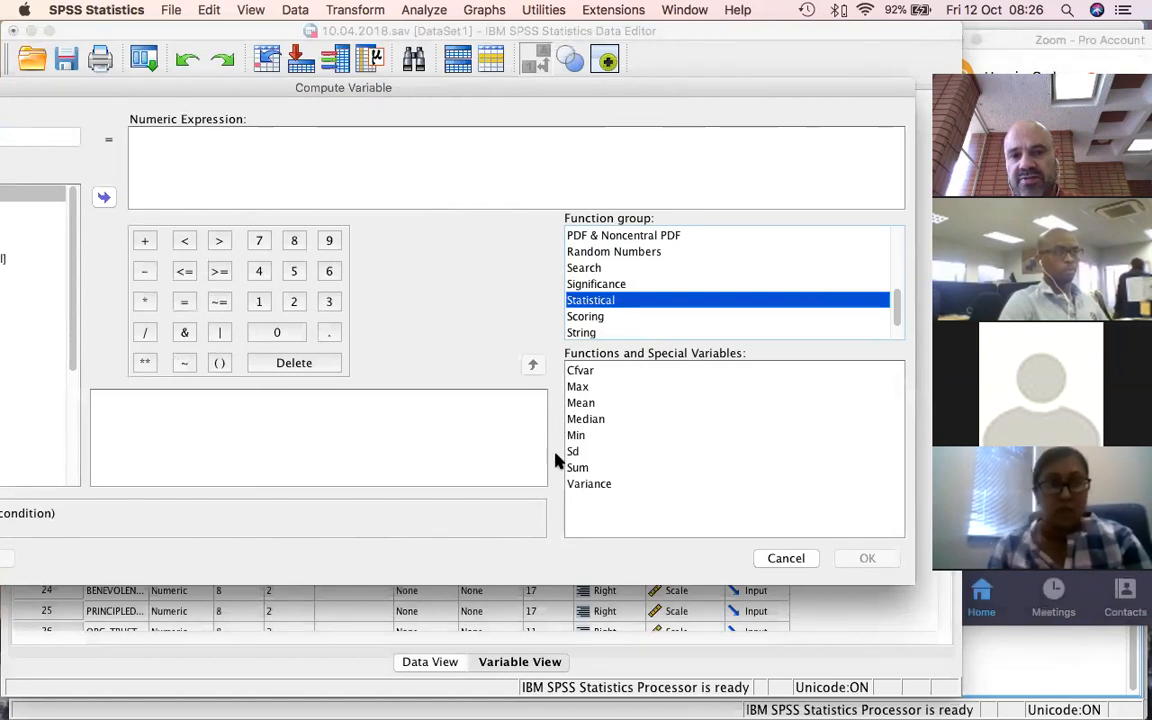
{"action": "left_click", "coordinate": [582, 403]}
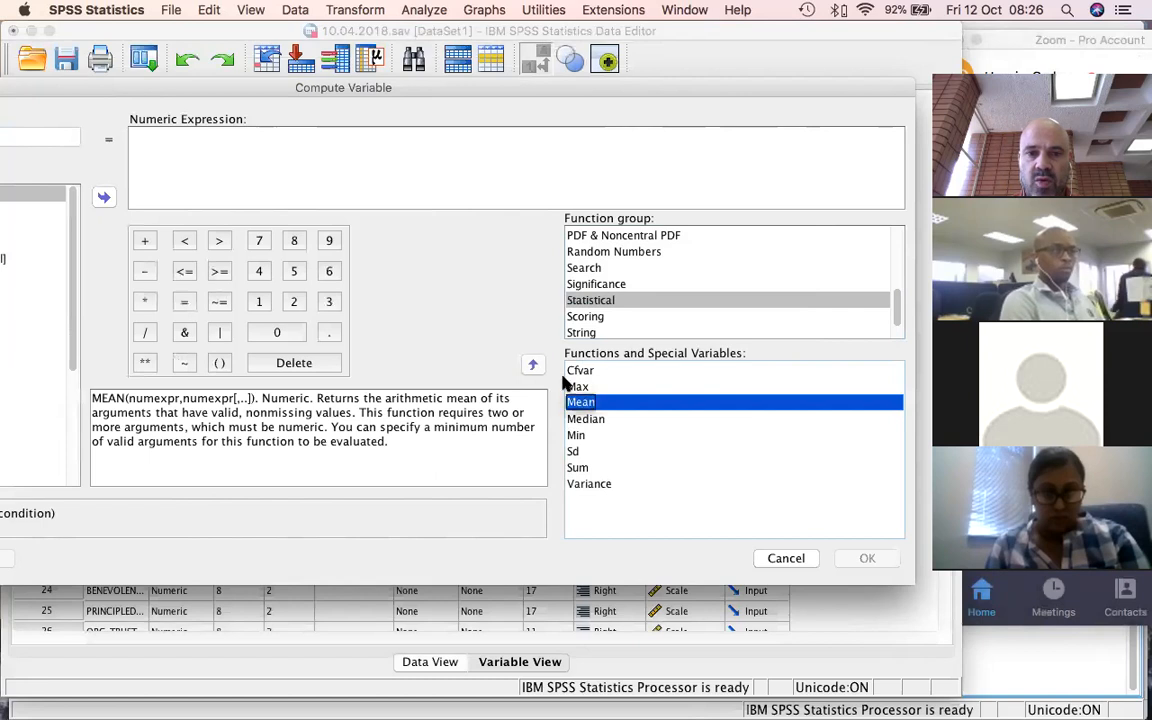
{"action": "left_click", "coordinate": [532, 365]}
Fill the MEAN function with Egoistic_1, Egoistic_2, Egoistic_3 and Egoistic_4, removing the leftover placeholder argument.
{"action": "left_click_drag", "start_coordinate": [432, 94], "coordinate": [703, 127]}
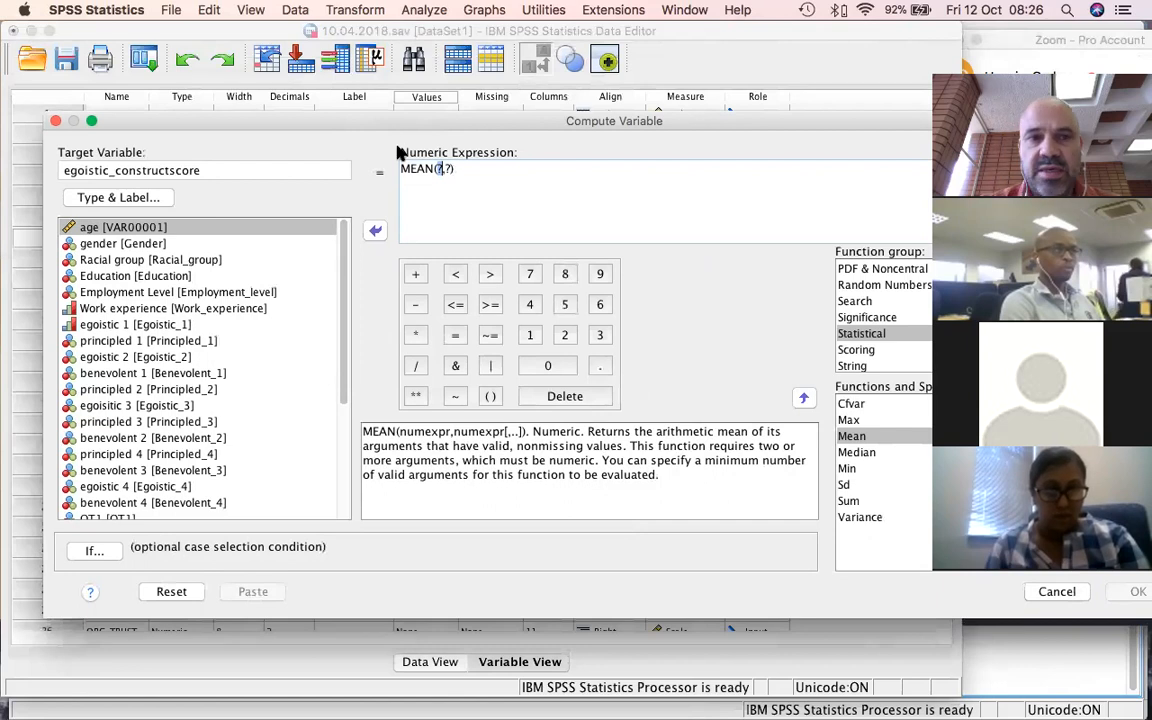
{"action": "left_click_drag", "start_coordinate": [386, 118], "coordinate": [369, 95]}
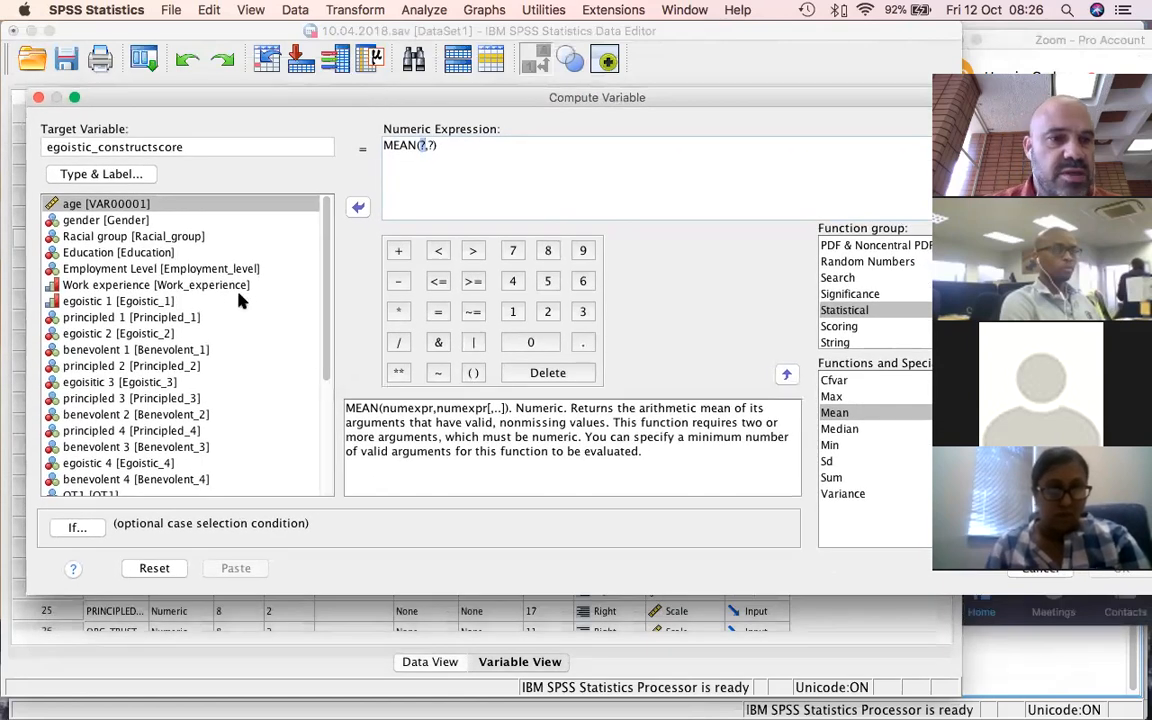
{"action": "double_click", "coordinate": [113, 302]}
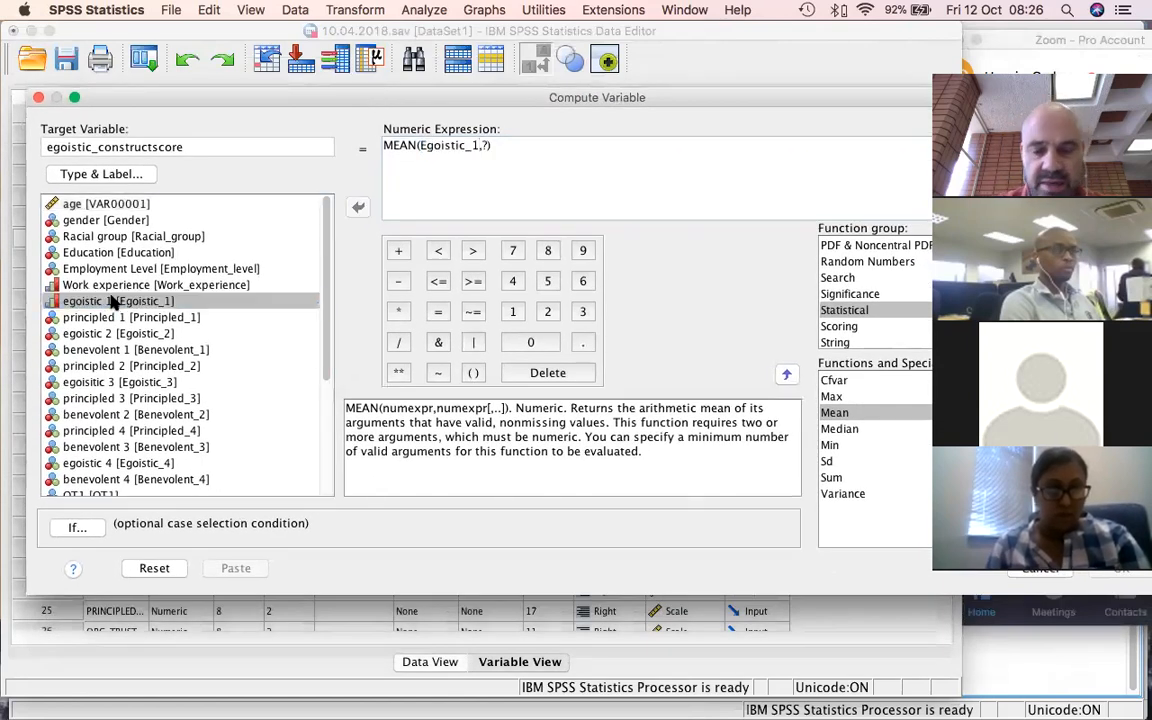
{"action": "type", "text": ","}
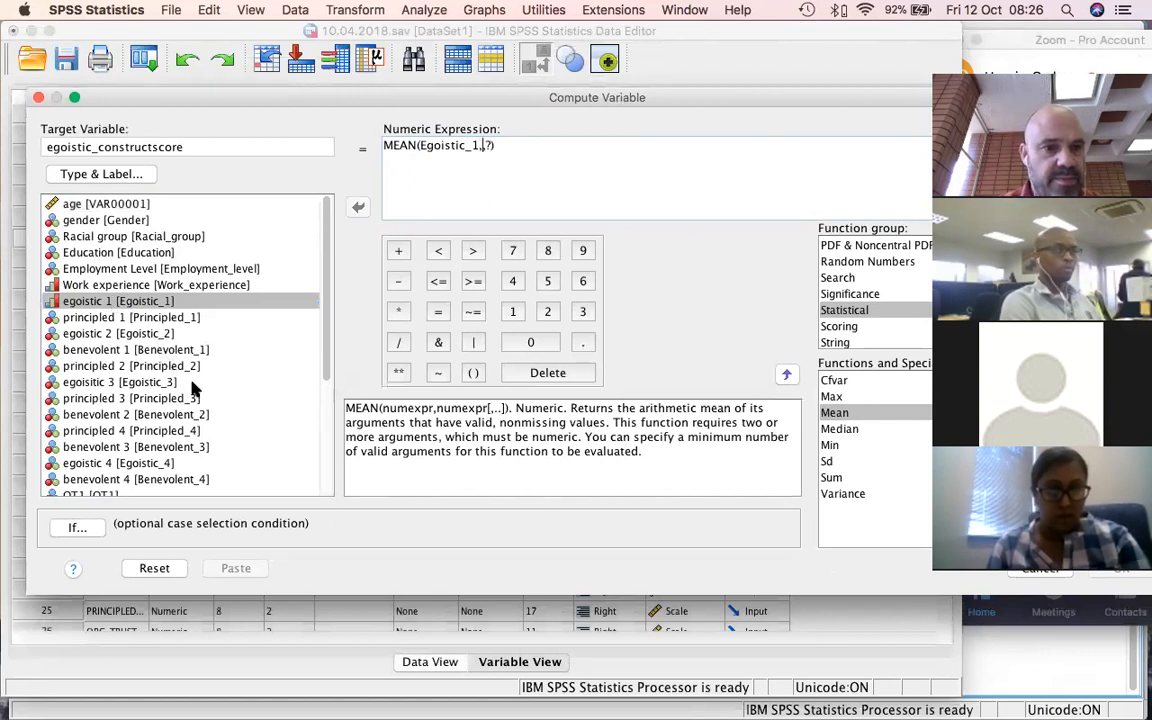
{"action": "double_click", "coordinate": [154, 335]}
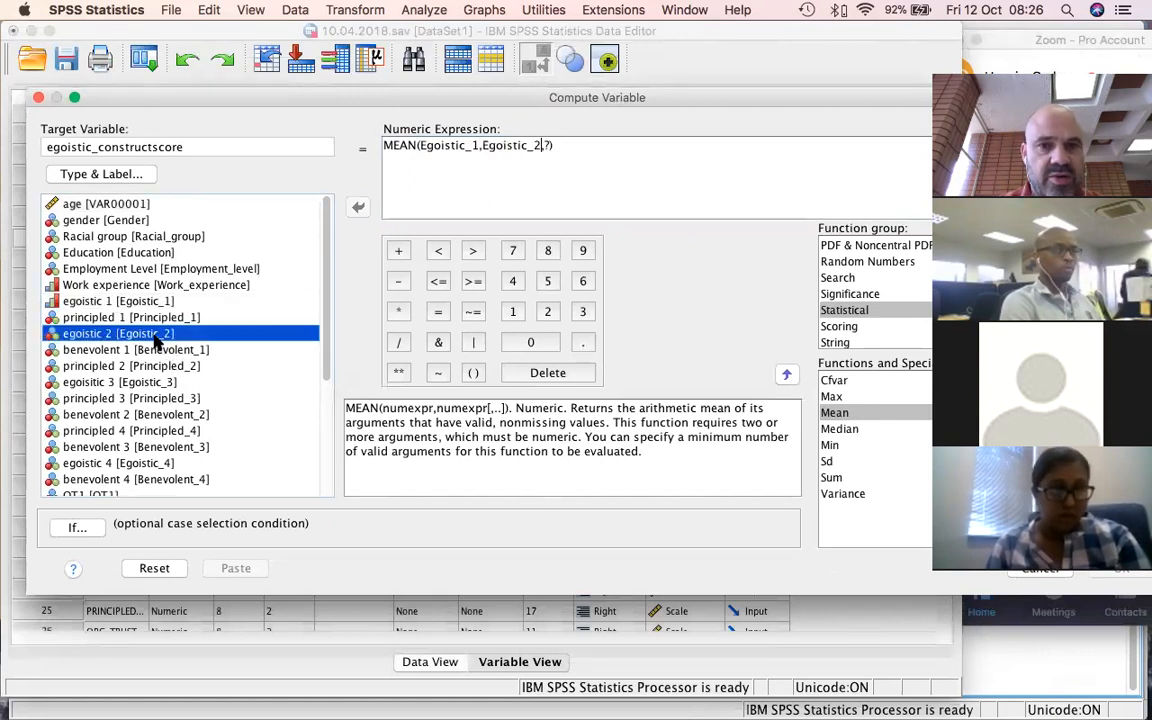
{"action": "type", "text": ","}
{"action": "double_click", "coordinate": [155, 382]}
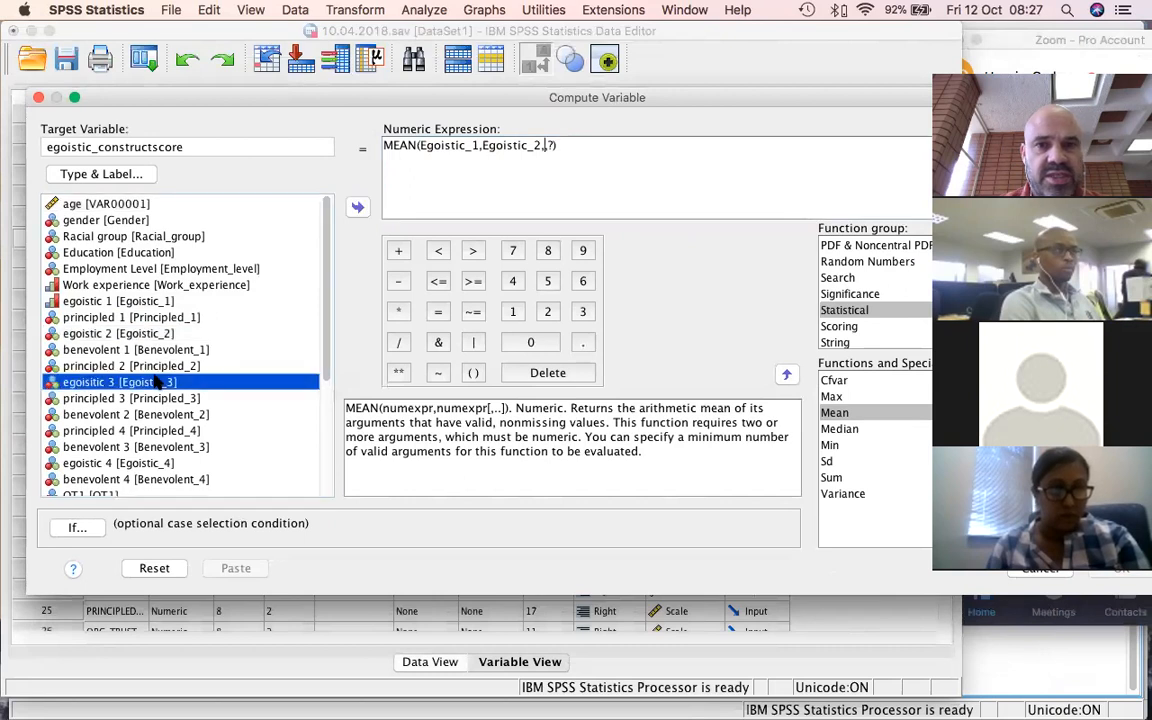
{"action": "type", "text": ","}
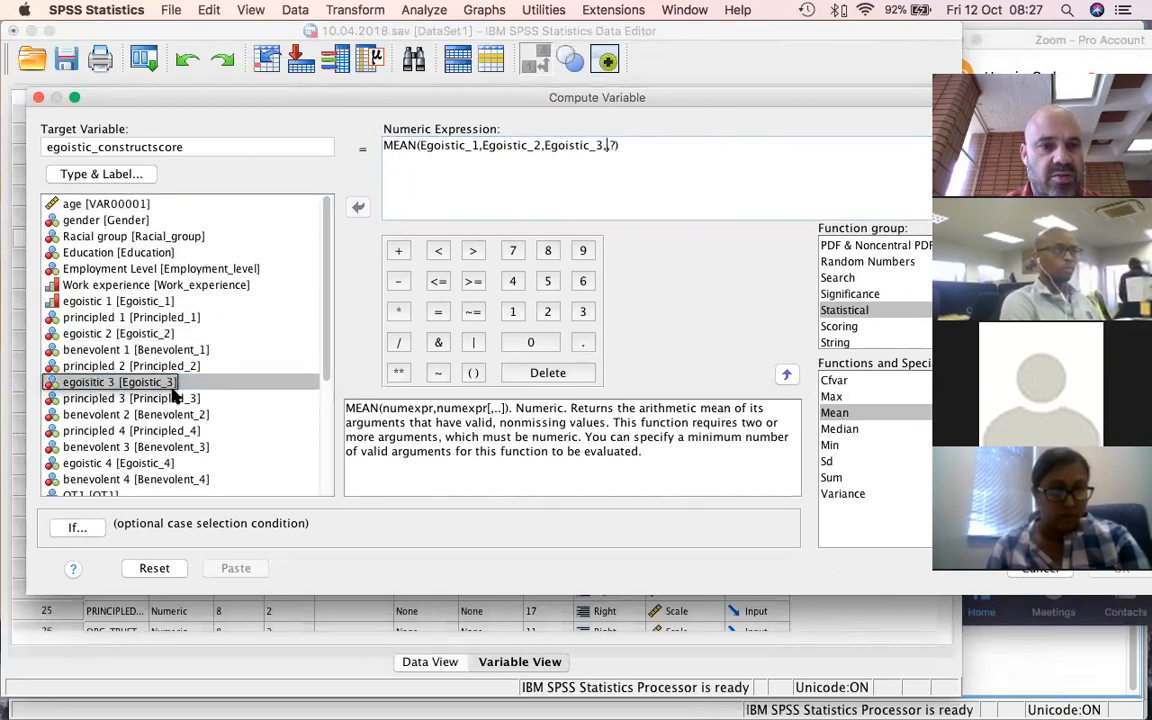
{"action": "double_click", "coordinate": [150, 465]}
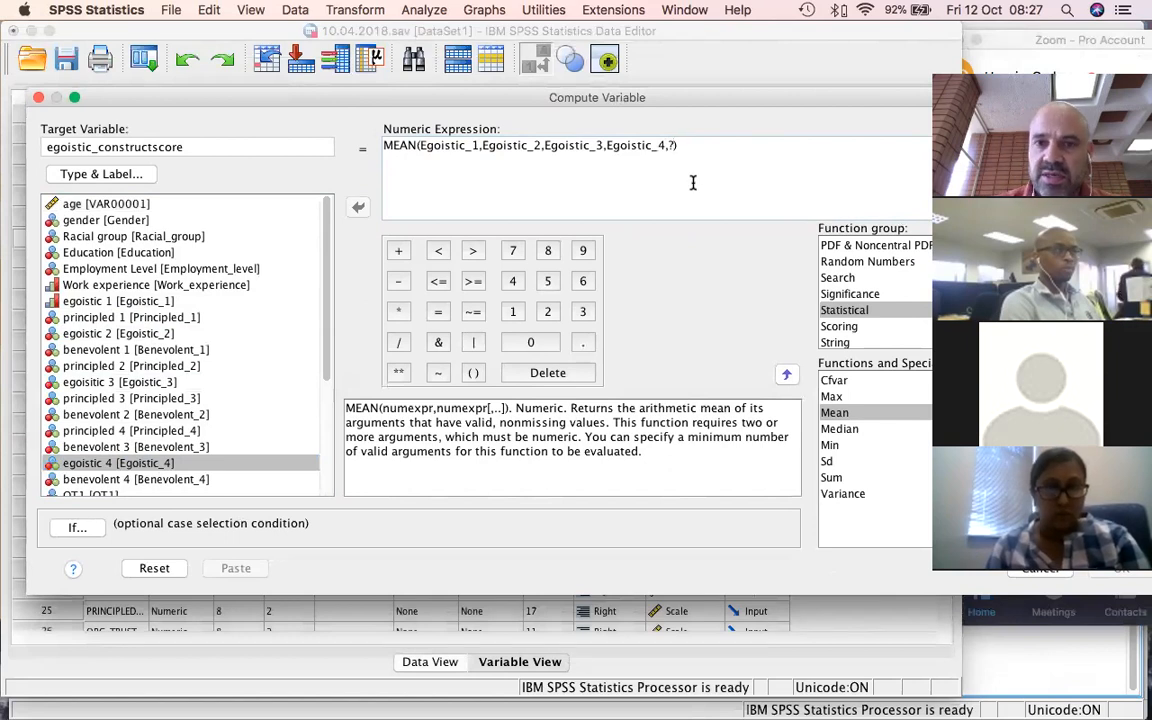
{"action": "key", "text": "BackSpace"}
{"action": "key", "text": "BackSpace"}
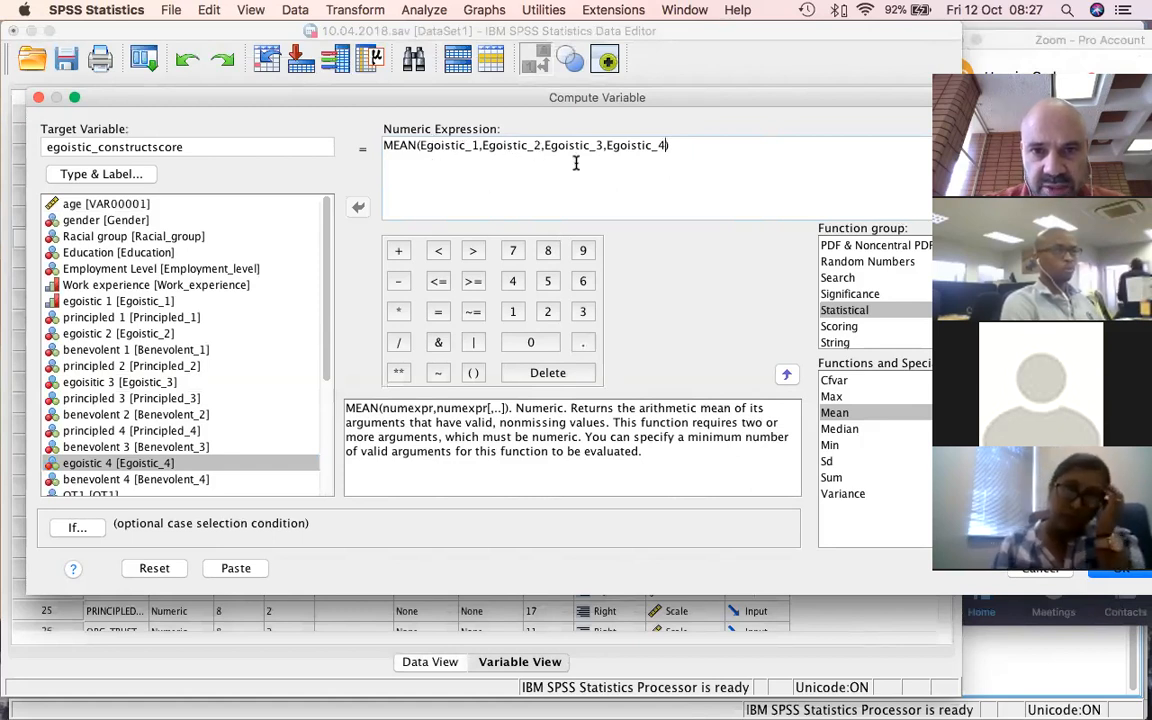
Run the Compute Variable transformation and check its COMPUTE syntax in the output log.
{"action": "left_click_drag", "start_coordinate": [435, 100], "coordinate": [259, 73]}
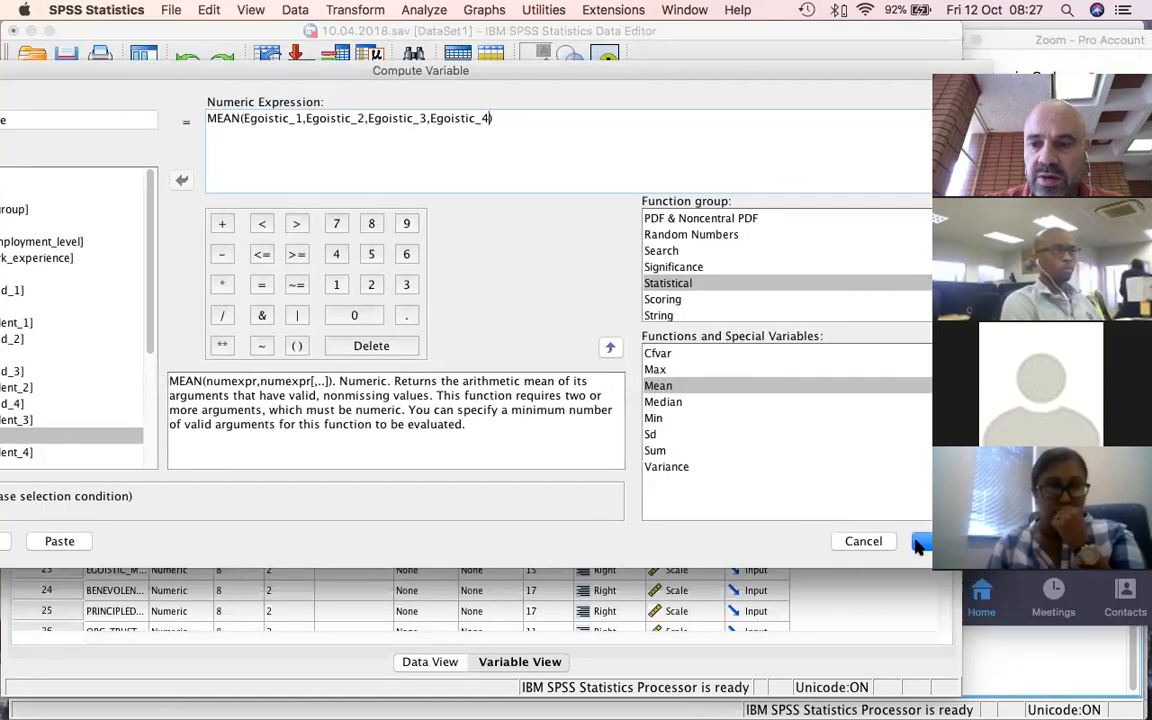
{"action": "key", "text": "Return"}
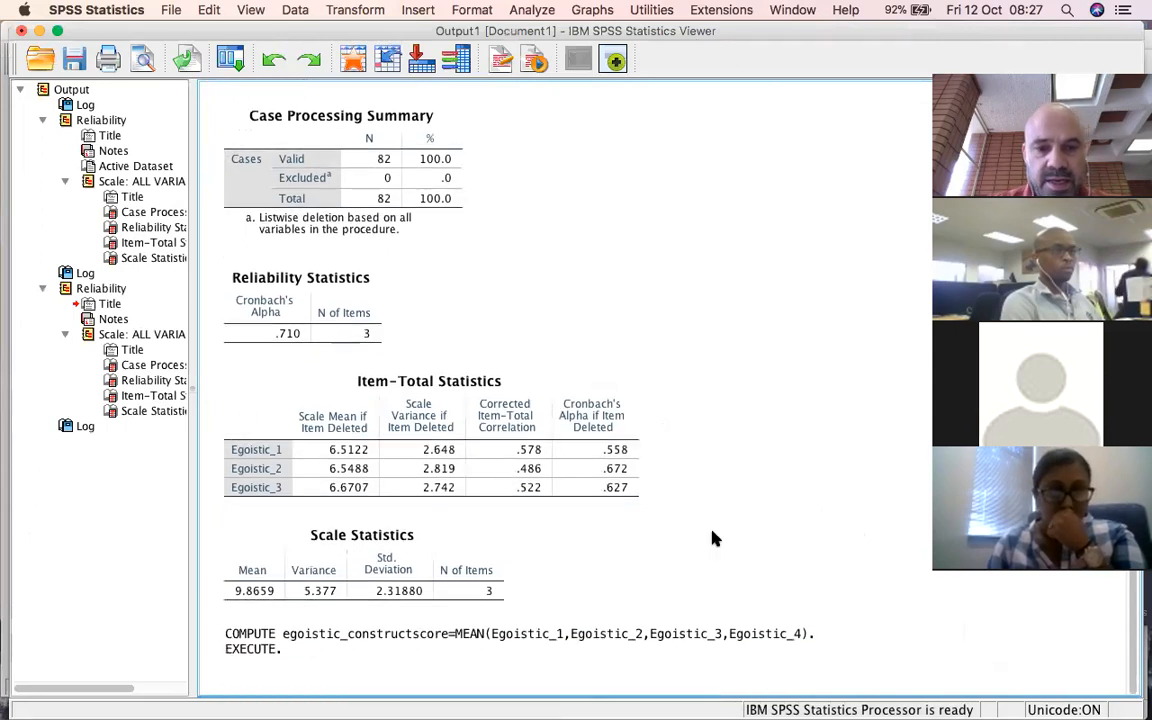
{"action": "left_click", "coordinate": [262, 643]}
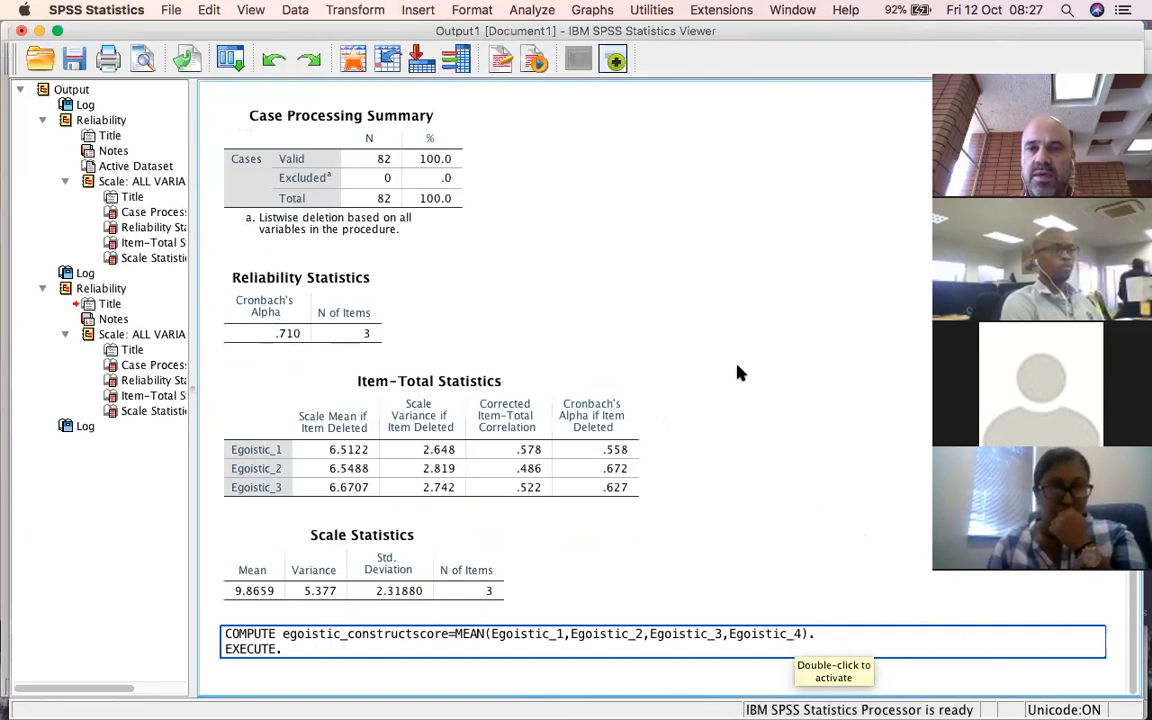
{"action": "left_click", "coordinate": [722, 317]}
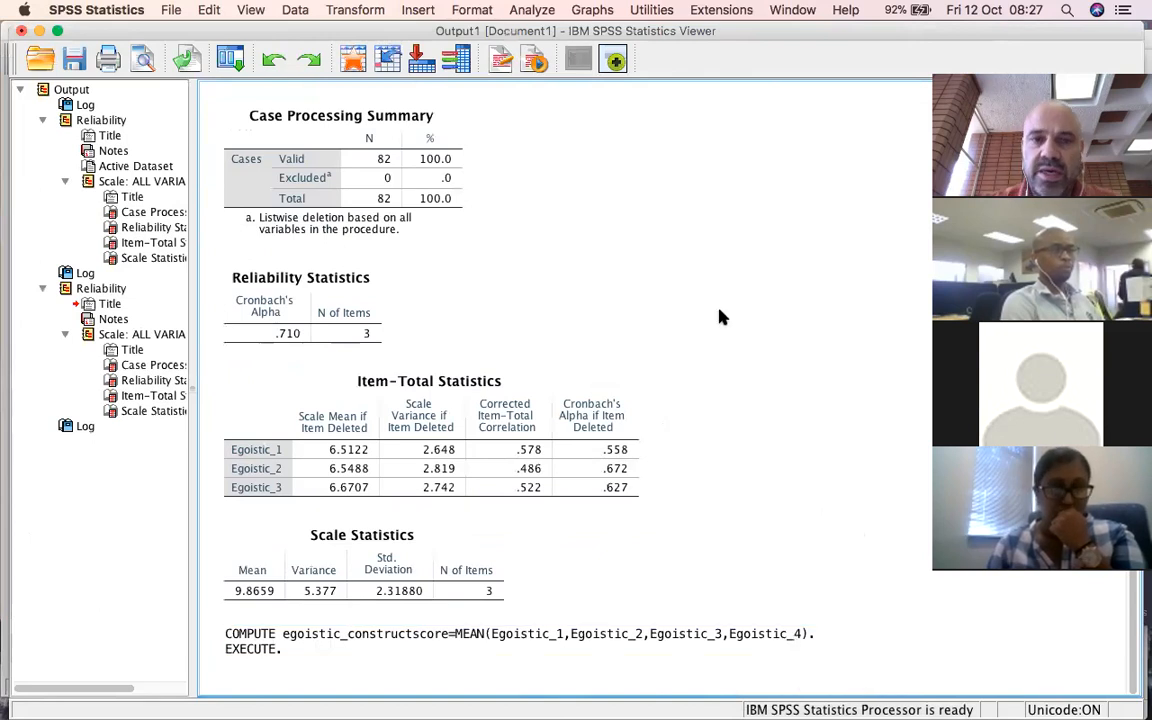
Switch to the 10.04.2018.sav Data Editor and widen the variable list's Name column to show egoistic_constructscore in full.
{"action": "left_click", "coordinate": [792, 10]}
{"action": "left_click", "coordinate": [805, 181]}
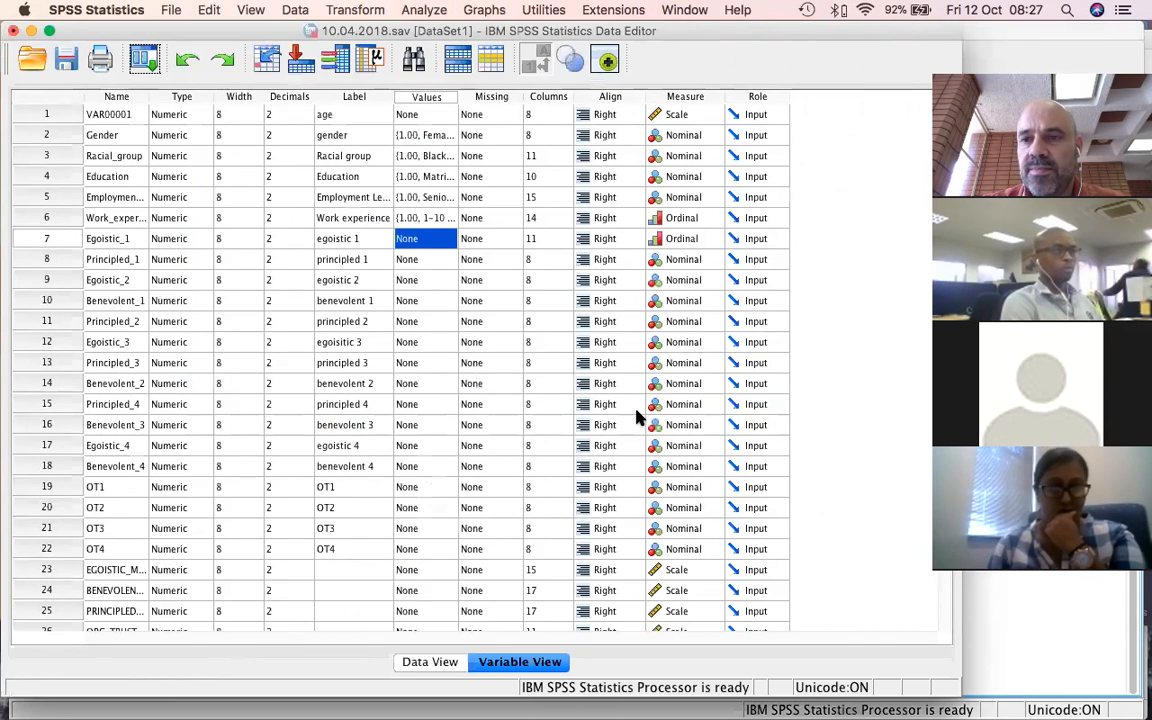
{"action": "scroll", "coordinate": [637, 418], "scroll_direction": "down", "scroll_amount": 5}
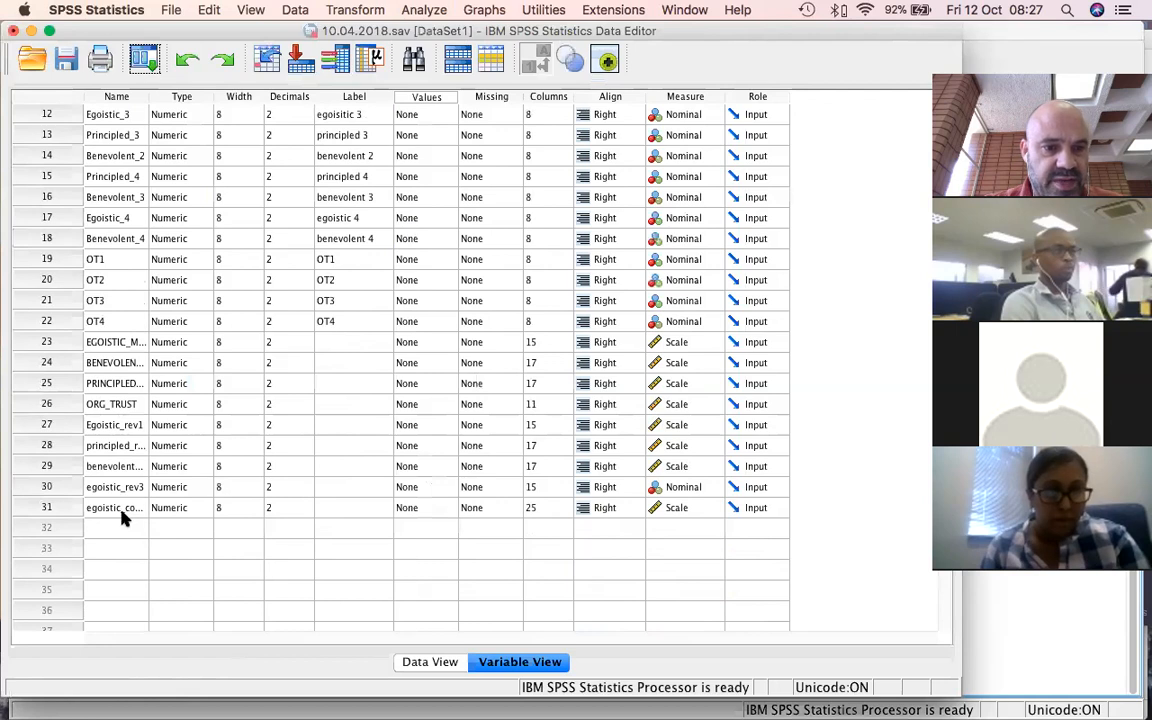
{"action": "left_click_drag", "start_coordinate": [148, 96], "coordinate": [208, 116]}
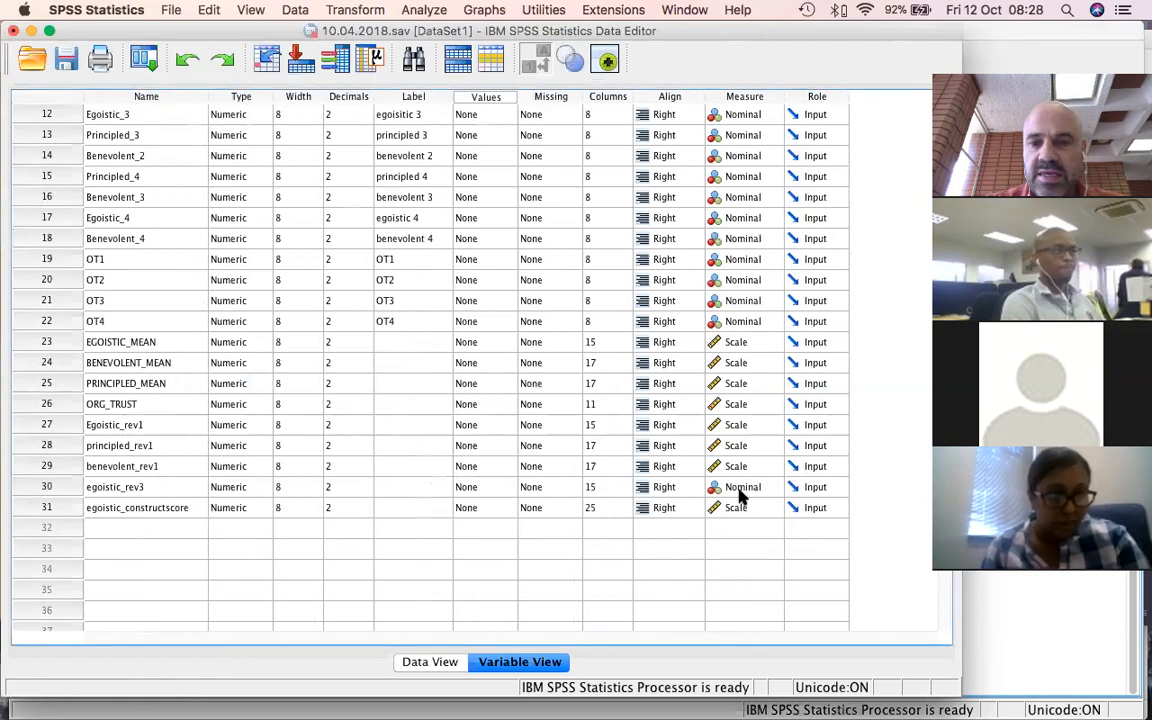
Examine each case's computed egoistic_constructscore values in Data View, alongside the earlier mean variables.
{"action": "left_click", "coordinate": [437, 663]}
{"action": "scroll", "coordinate": [528, 502], "scroll_direction": "right", "scroll_amount": 10}
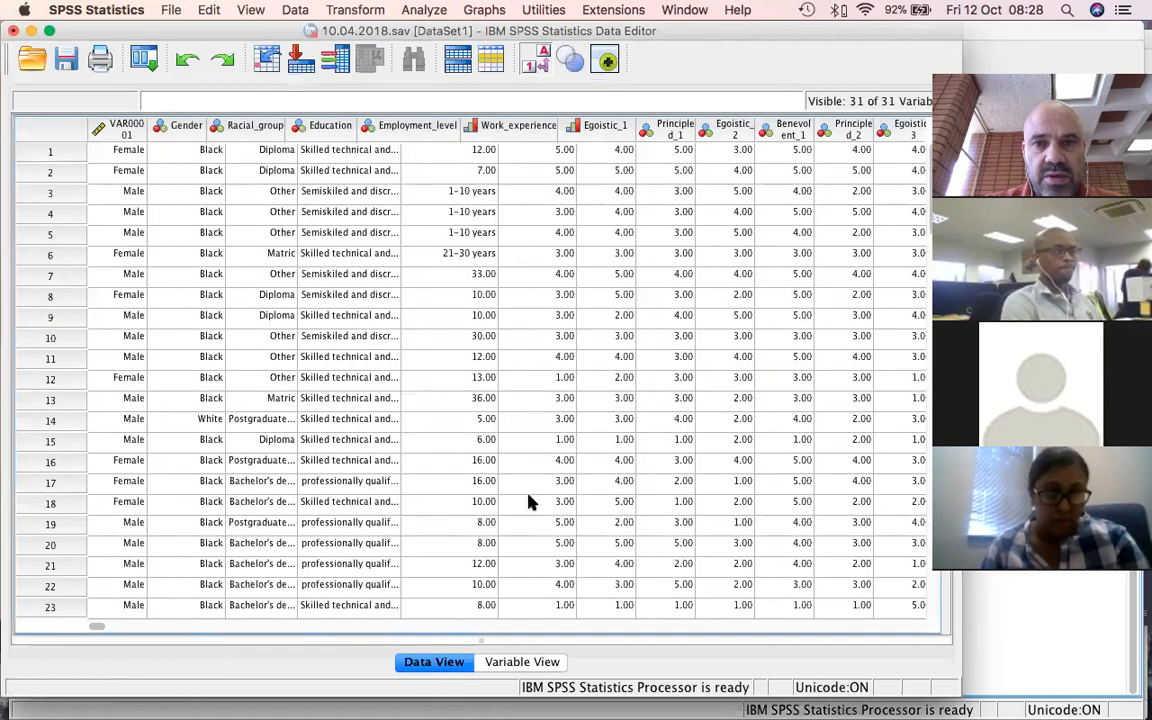
{"action": "scroll", "coordinate": [528, 502], "scroll_direction": "right", "scroll_amount": 10}
{"action": "scroll", "coordinate": [528, 502], "scroll_direction": "left", "scroll_amount": 8}
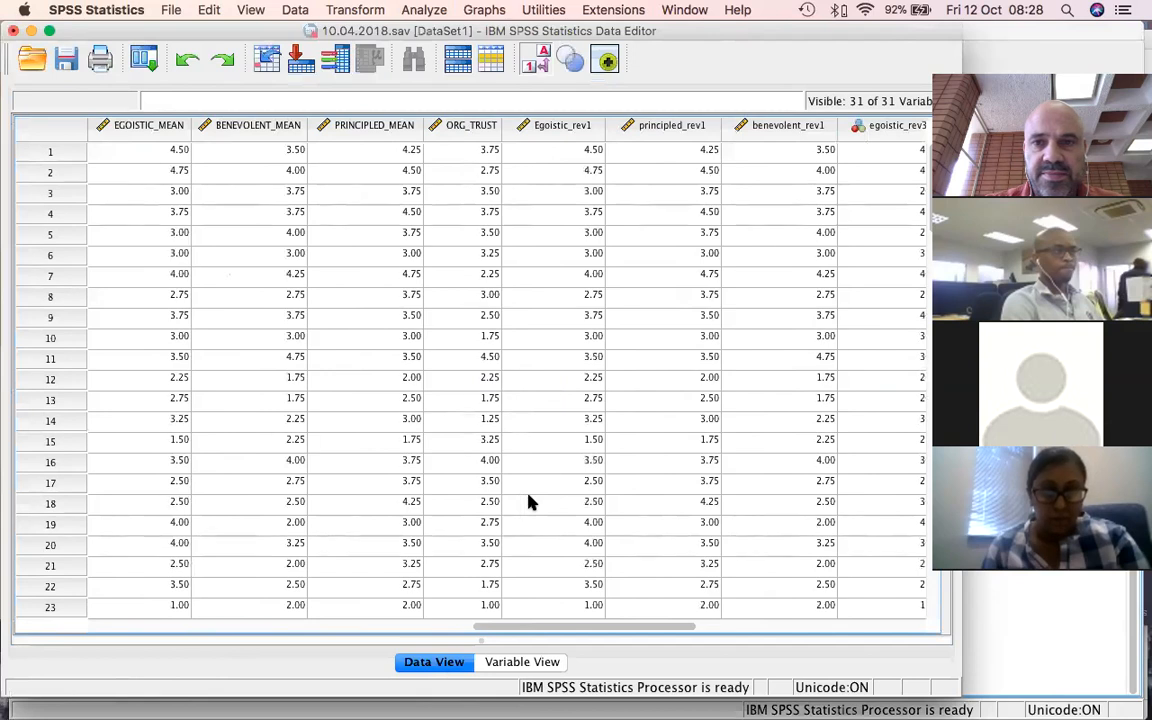
{"action": "scroll", "coordinate": [528, 502], "scroll_direction": "right", "scroll_amount": 8}
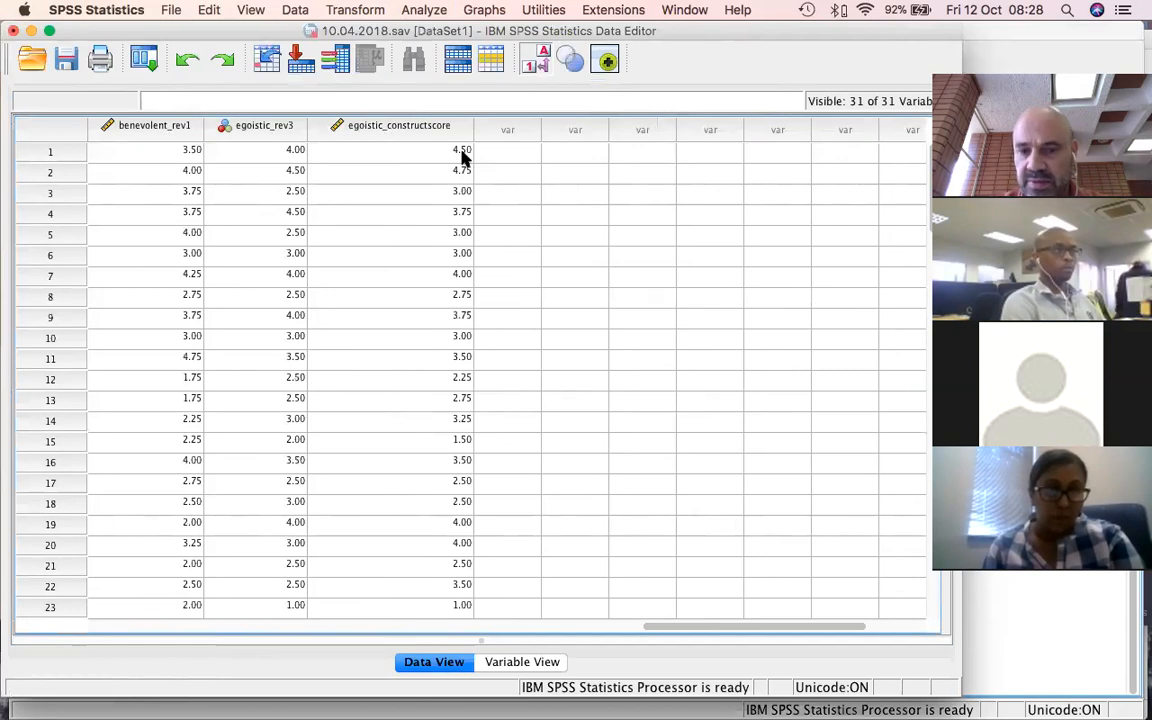
Switch to the questionnaire document in Word and review the 1 to 5 response scale above the ethical climate items.
{"action": "mouse_move", "coordinate": [573, 712]}
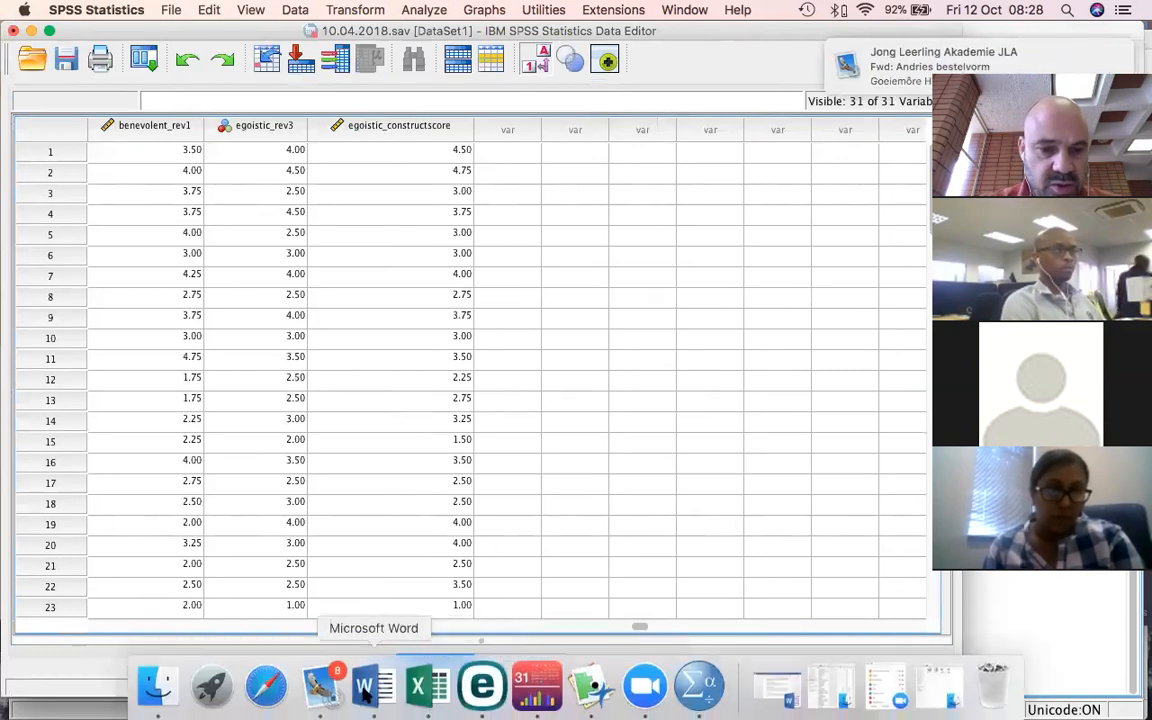
{"action": "left_click", "coordinate": [778, 688]}
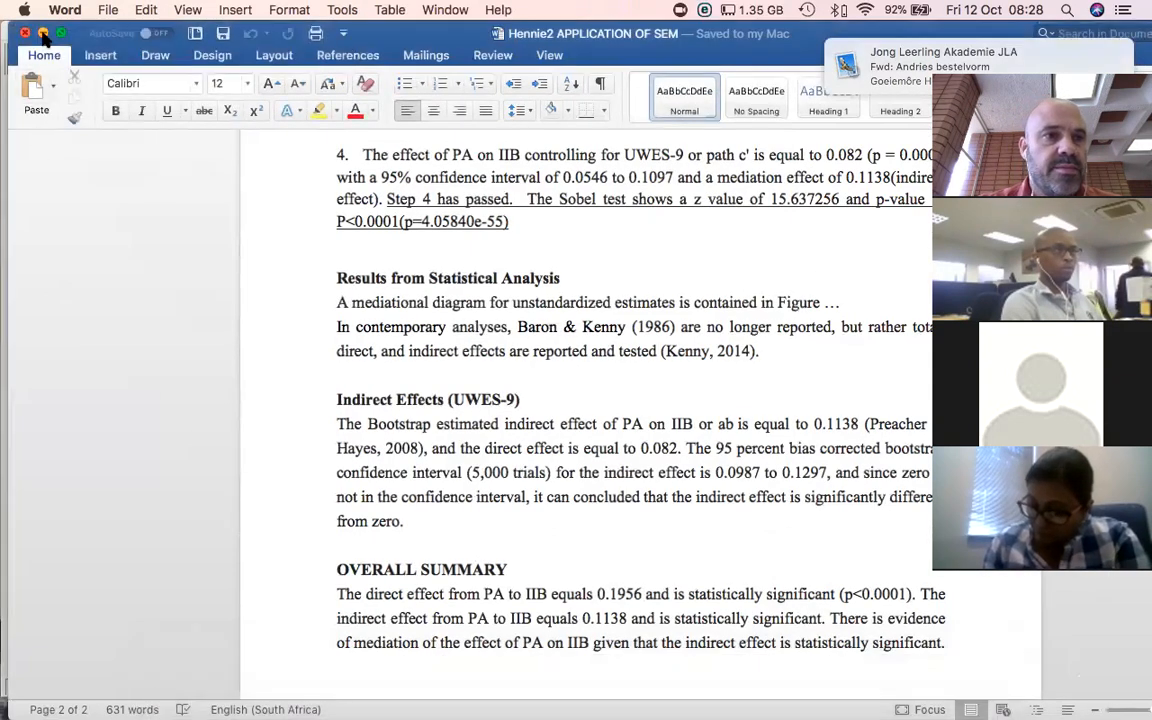
{"action": "left_click", "coordinate": [44, 33]}
{"action": "mouse_move", "coordinate": [663, 707]}
{"action": "left_click", "coordinate": [792, 688]}
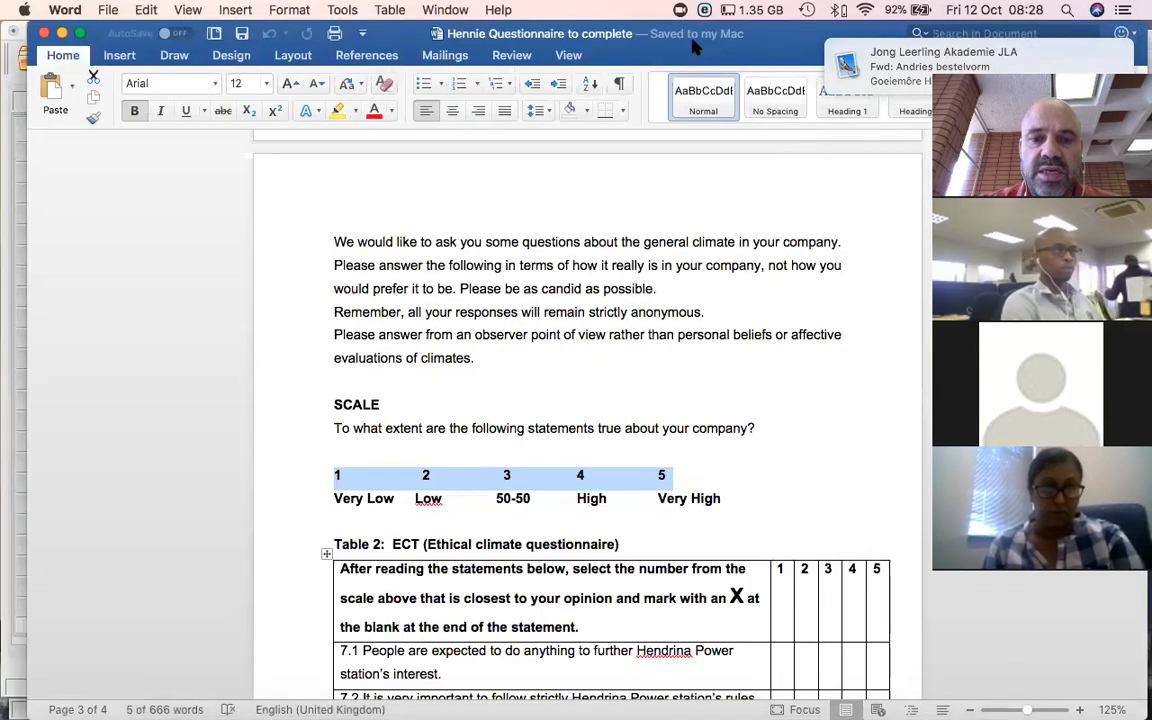
{"action": "left_click", "coordinate": [584, 653]}
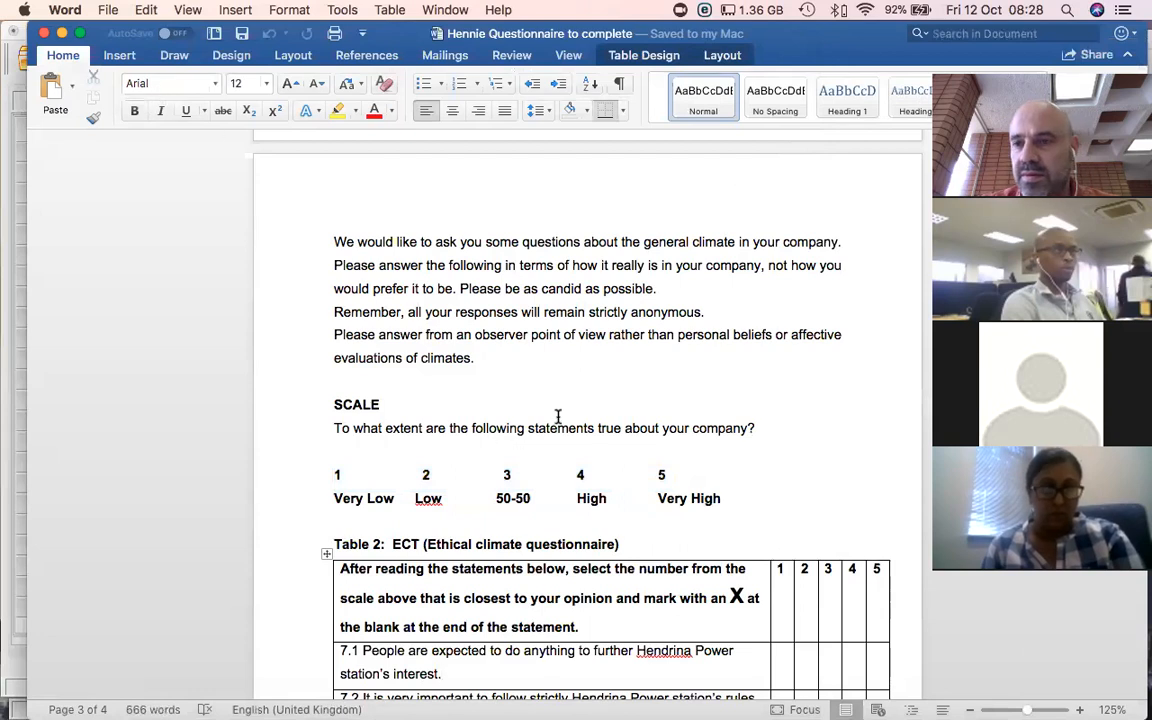
{"action": "scroll", "coordinate": [558, 417], "scroll_direction": "down", "scroll_amount": 3}
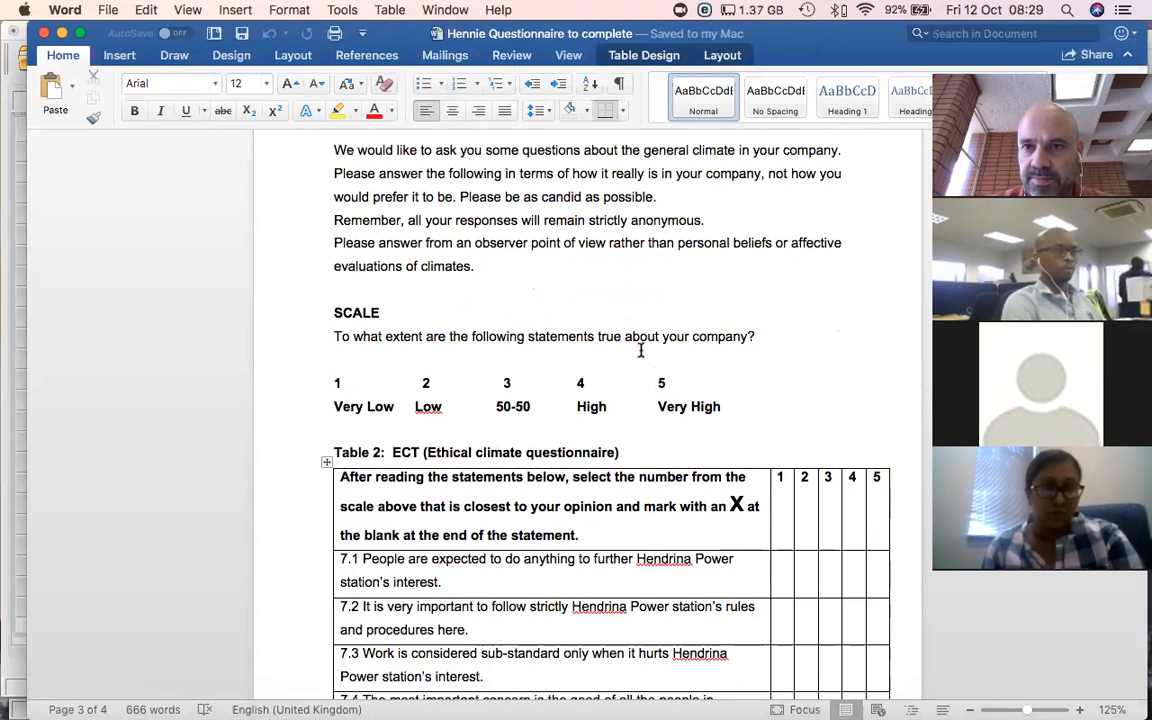
{"action": "mouse_move", "coordinate": [665, 707]}
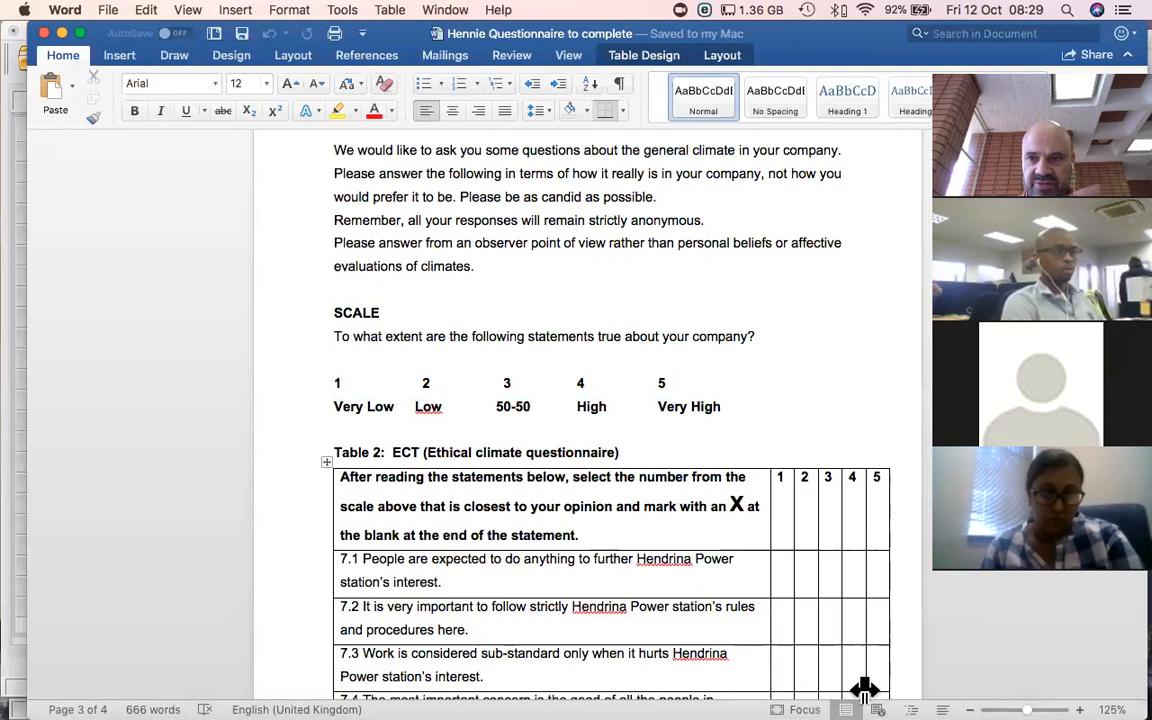
{"action": "mouse_move", "coordinate": [865, 712]}
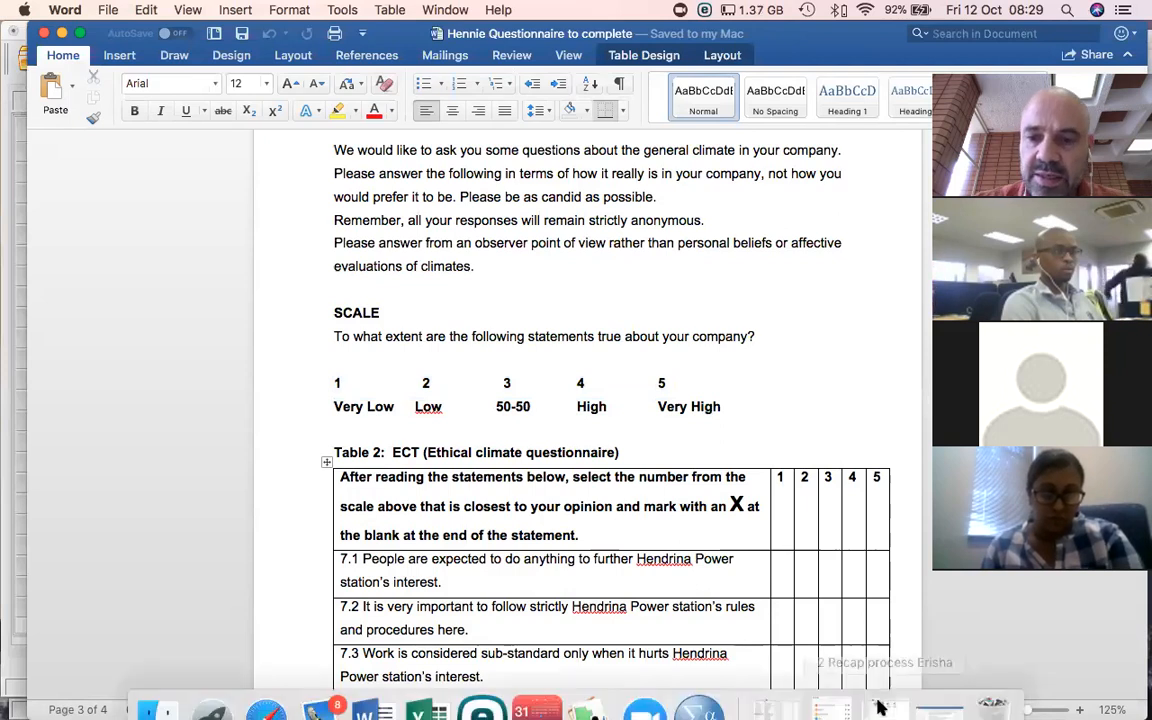
Switch to the SPSS Data Editor and run Descriptives on EGOISTIC_MEAN, BENEVOLENT_MEAN, PRINCIPLED_MEAN and egoistic_constructscore.
{"action": "left_click", "coordinate": [722, 684]}
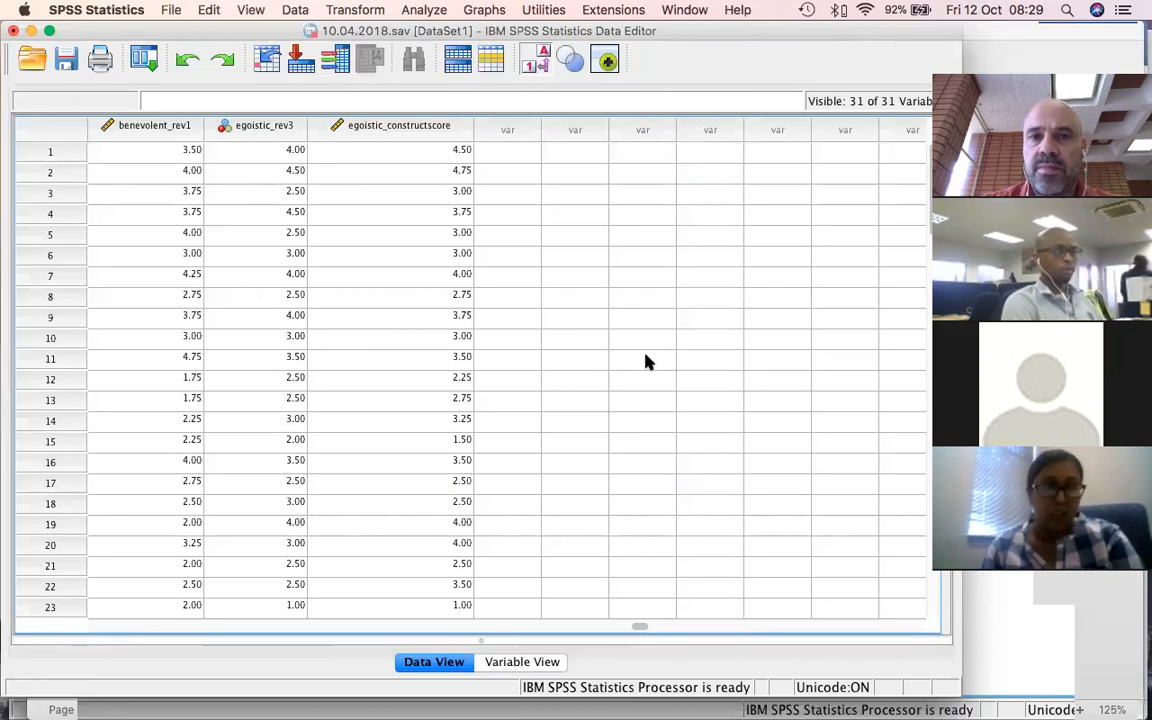
{"action": "left_click", "coordinate": [424, 10]}
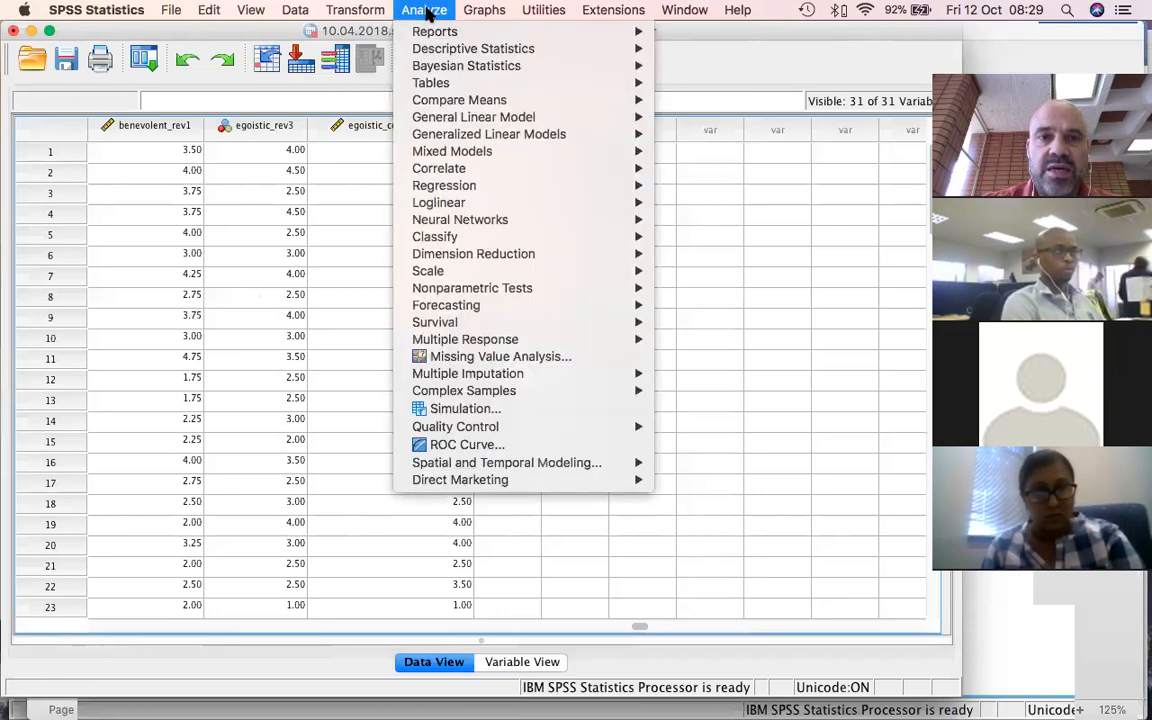
{"action": "mouse_move", "coordinate": [442, 52]}
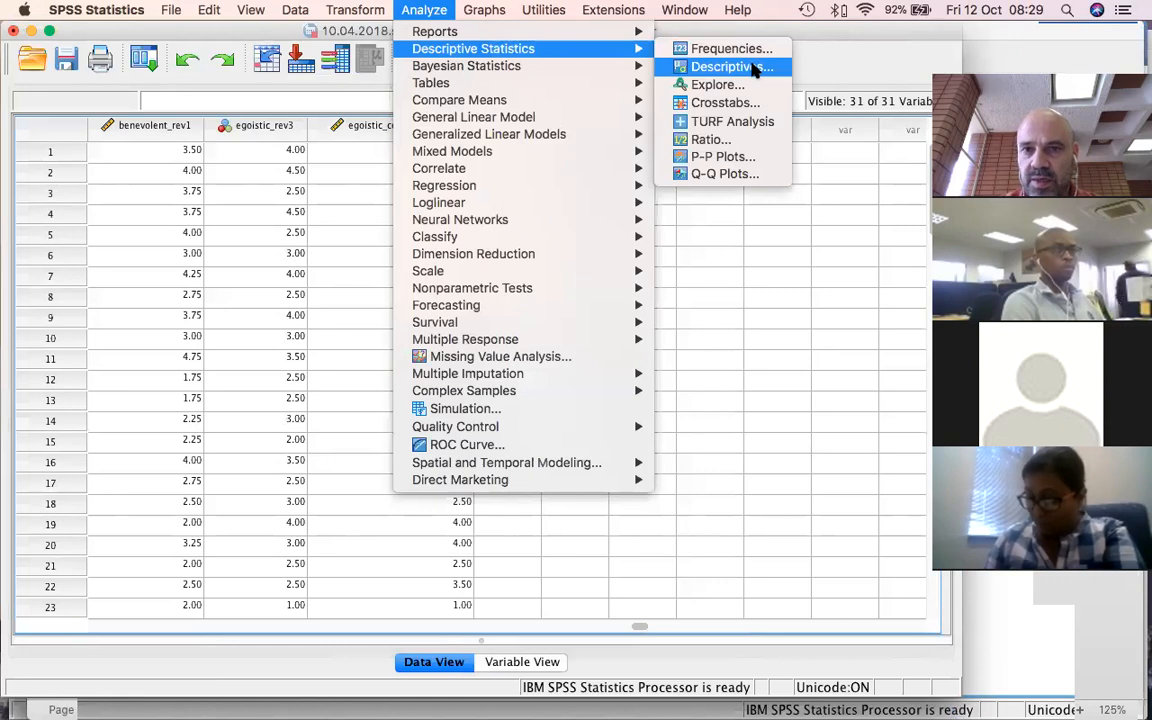
{"action": "left_click", "coordinate": [753, 67]}
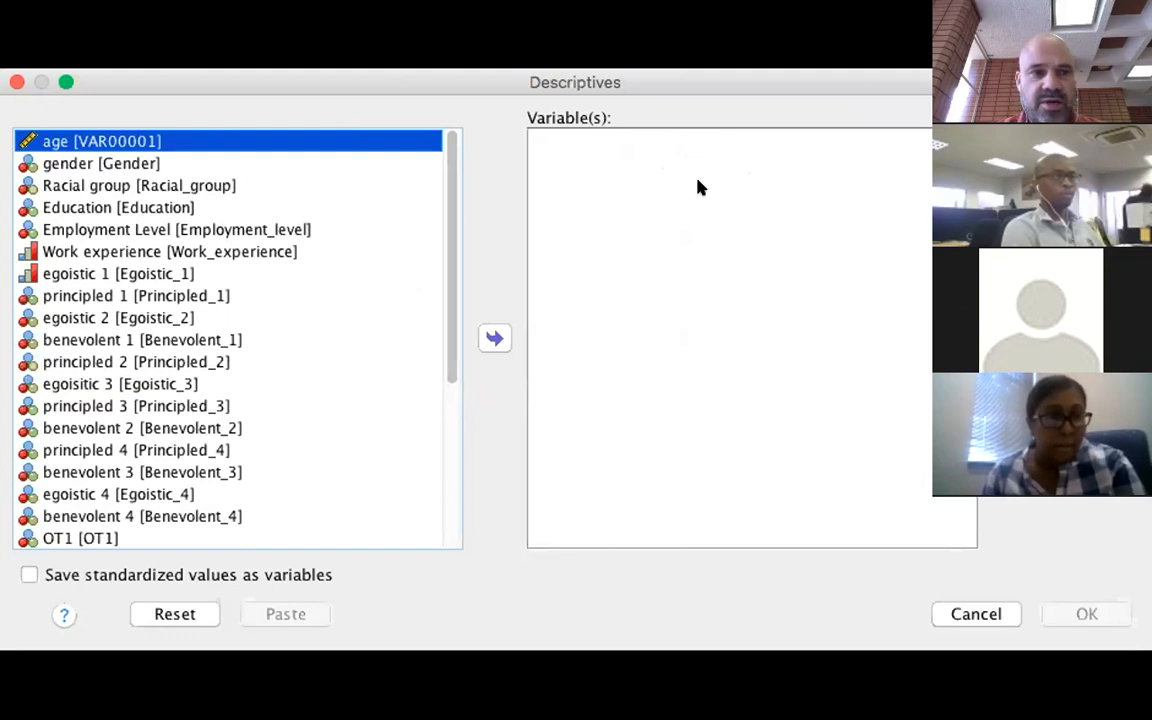
{"action": "scroll", "coordinate": [306, 381], "scroll_direction": "down", "scroll_amount": 5}
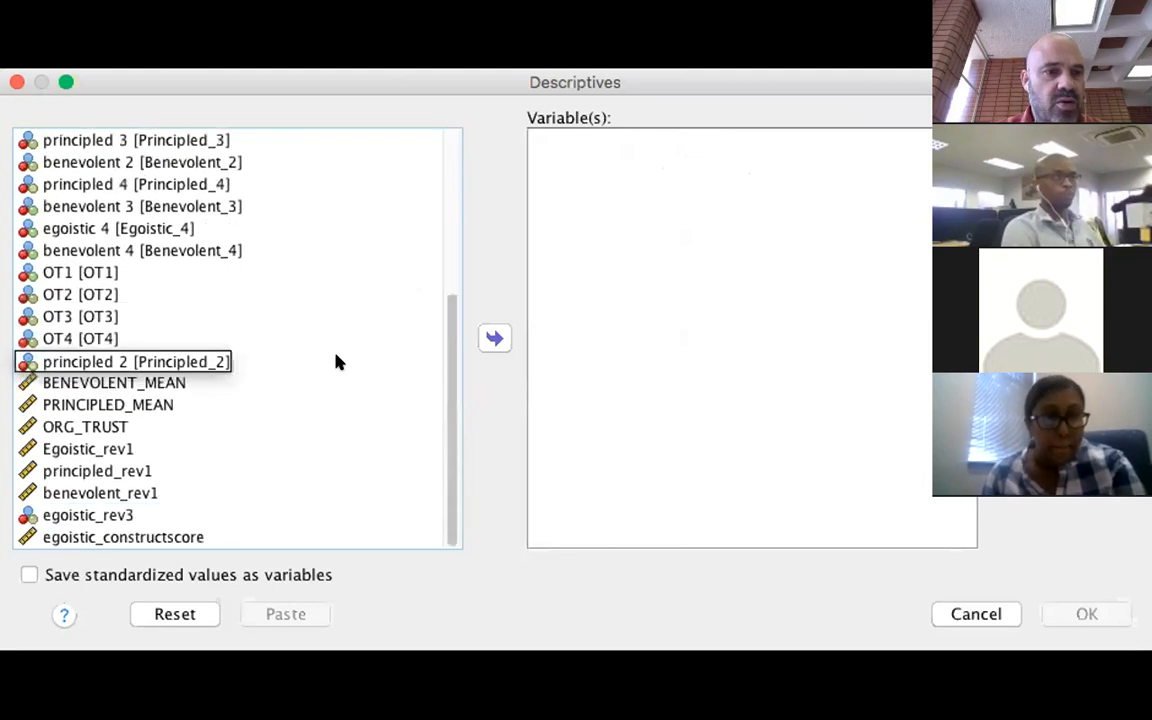
{"action": "left_click", "coordinate": [199, 537]}
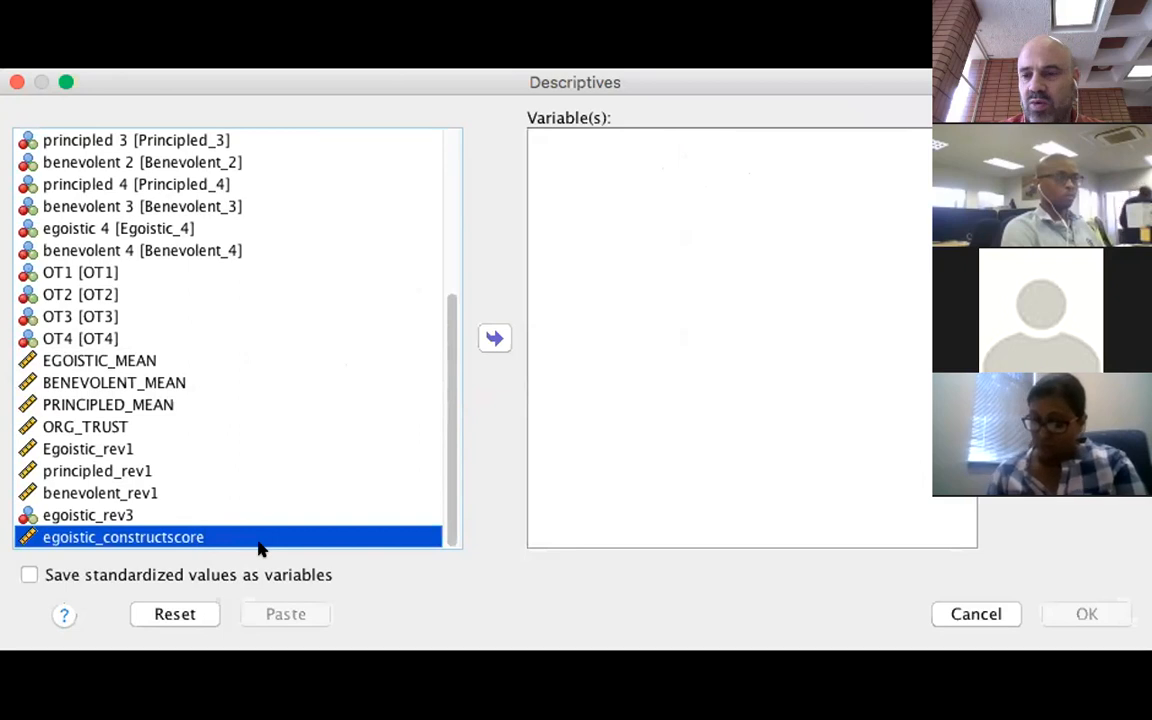
{"action": "left_click", "coordinate": [140, 362], "text": "super"}
{"action": "left_click", "coordinate": [150, 382], "text": "super"}
{"action": "left_click", "coordinate": [150, 404], "text": "super"}
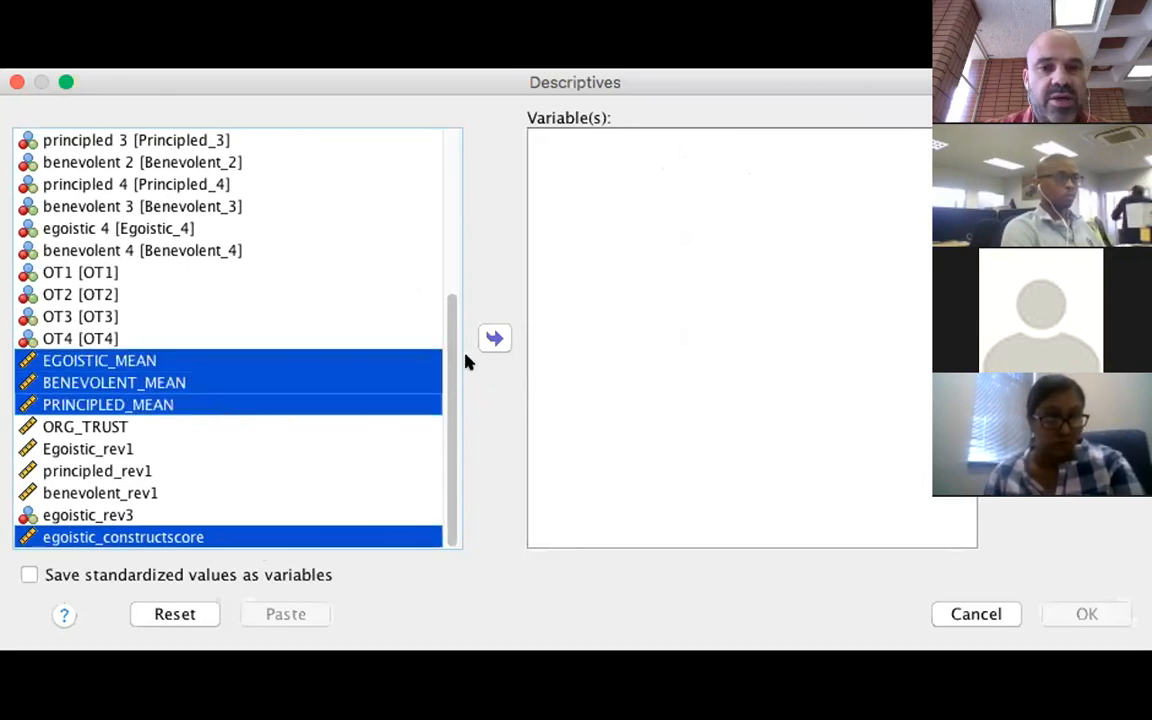
{"action": "left_click", "coordinate": [495, 338]}
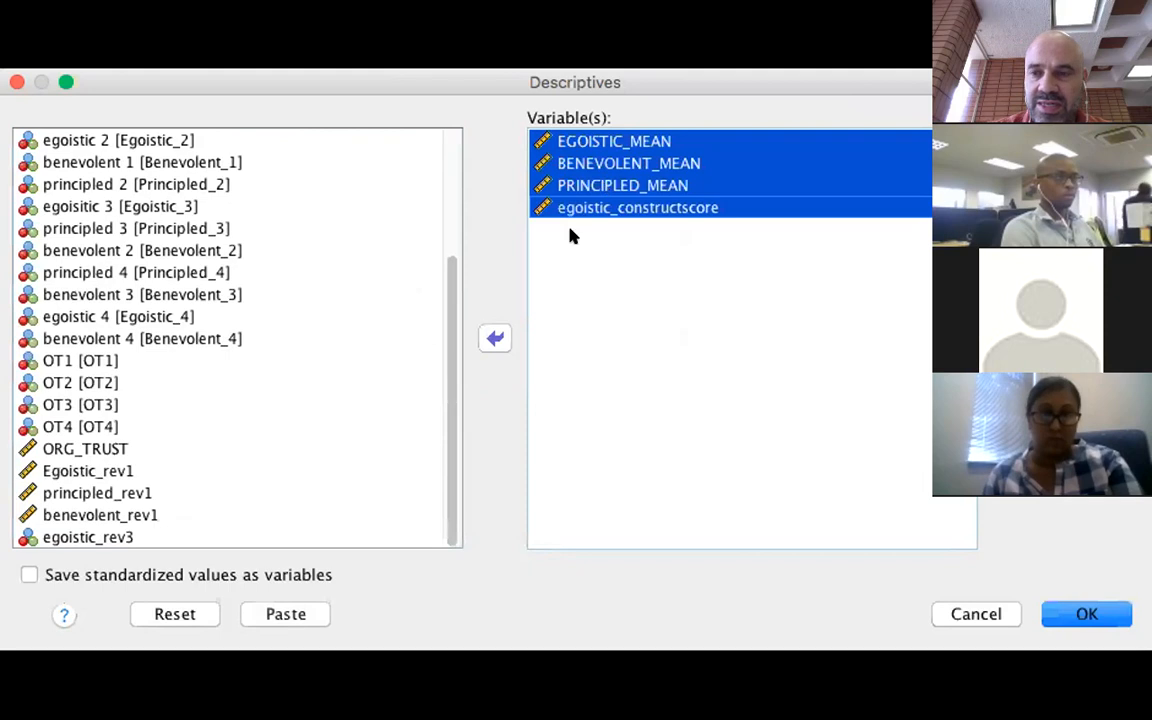
{"action": "left_click", "coordinate": [1078, 614]}
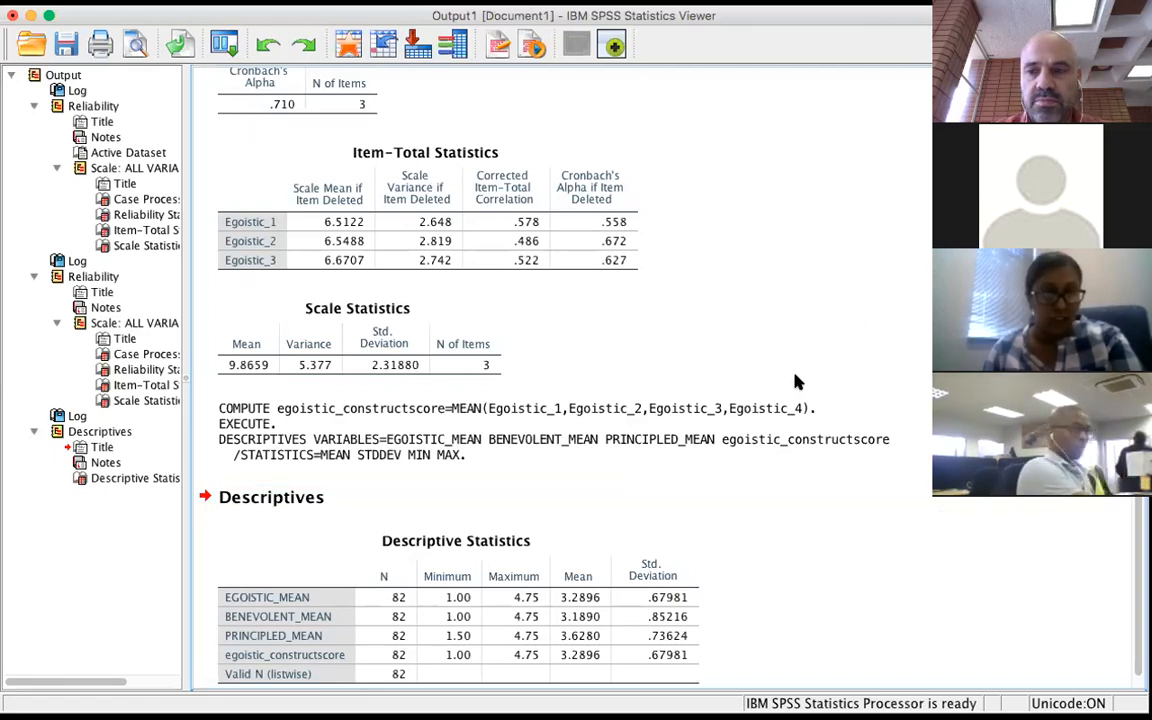
{"action": "scroll", "coordinate": [800, 408], "scroll_direction": "down", "scroll_amount": 1}
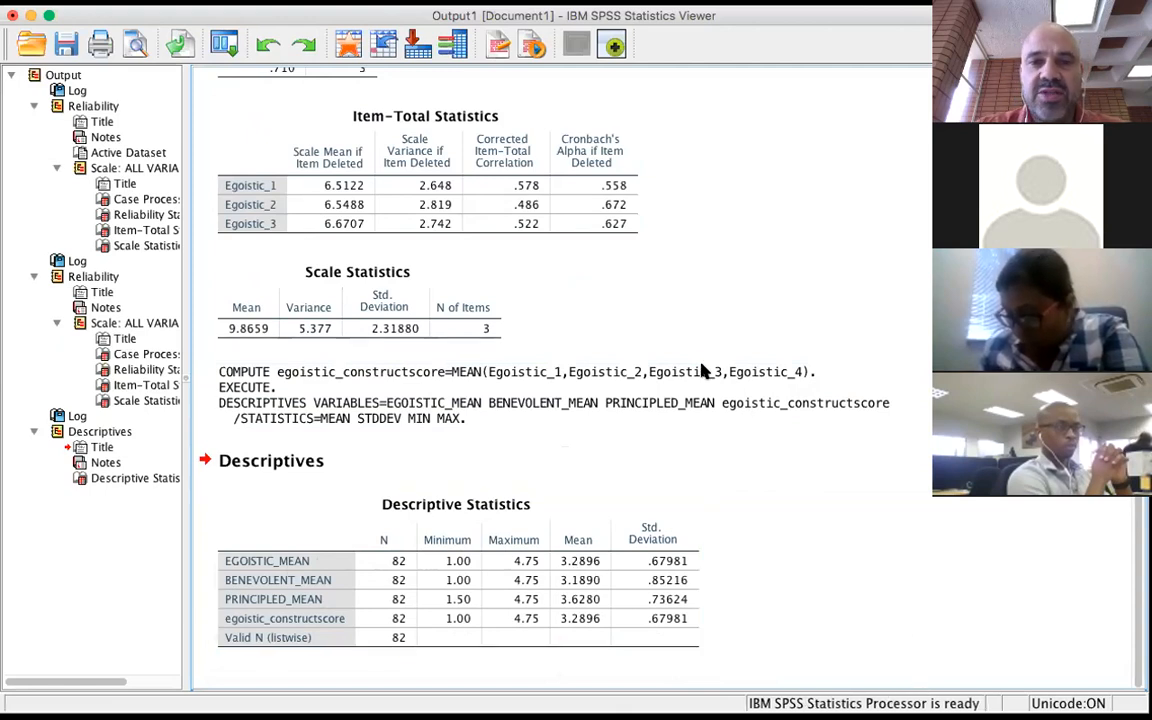
Switch to the questionnaire in Word and compare the 1 to 5 response scale with the ethical climate items.
{"action": "key", "text": "super+Tab"}
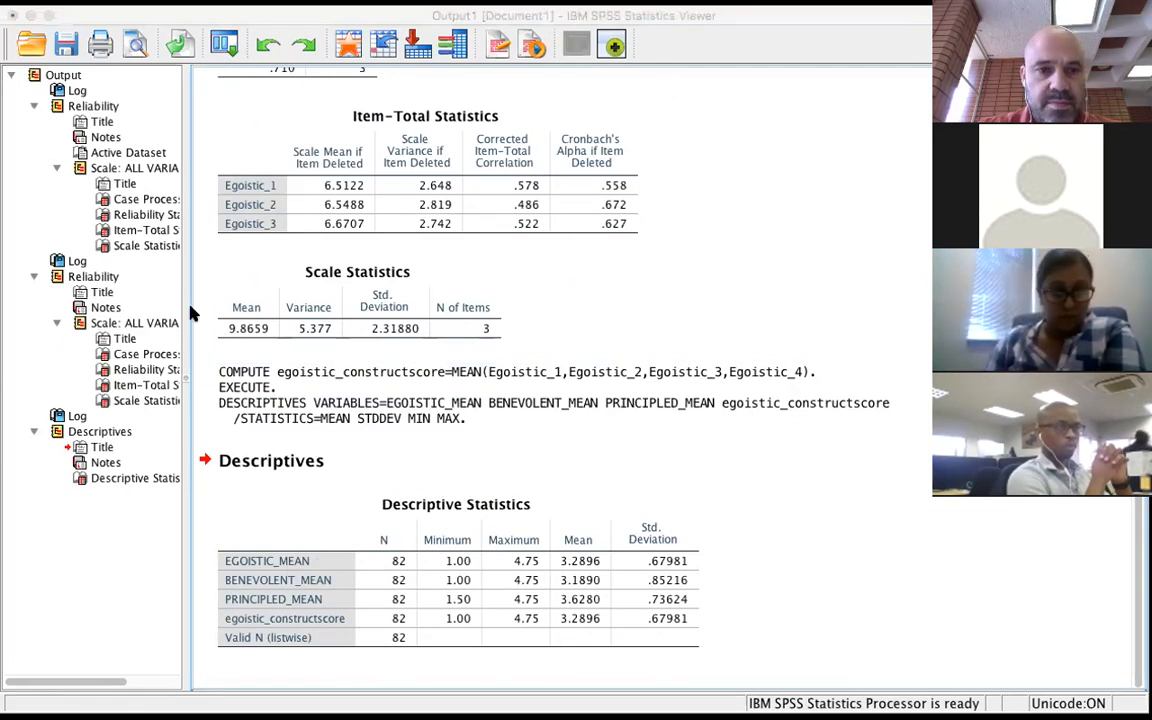
{"action": "key", "text": "super+Tab"}
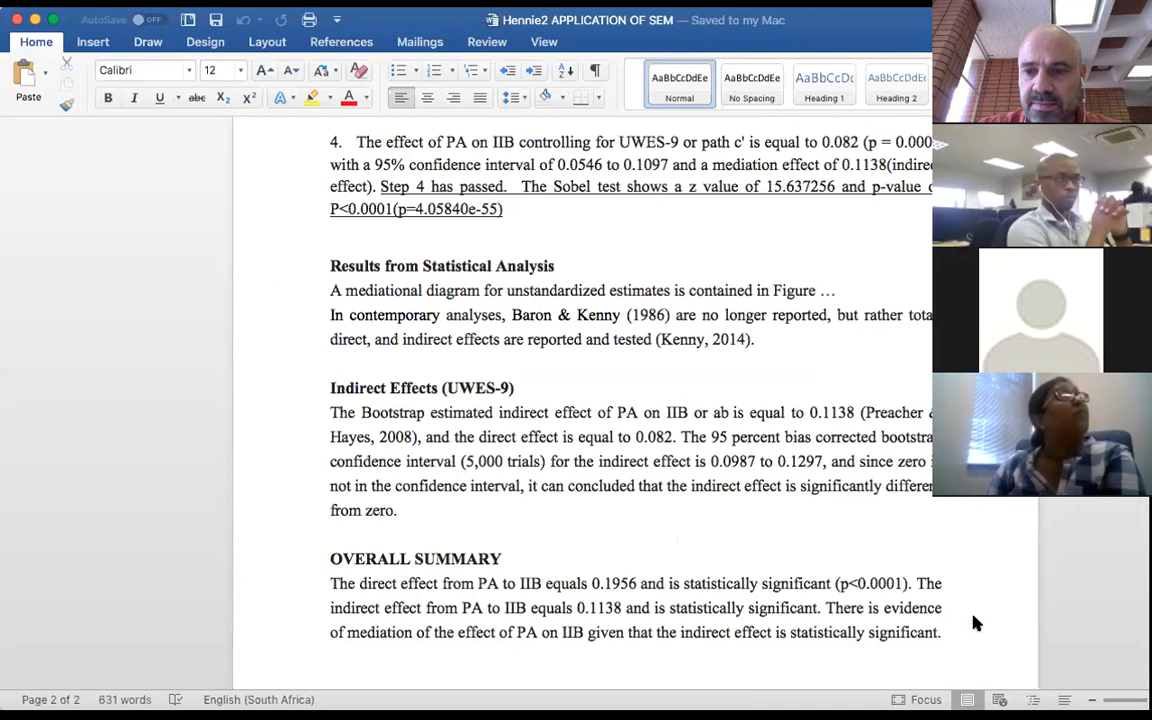
{"action": "key", "text": "super+grave"}
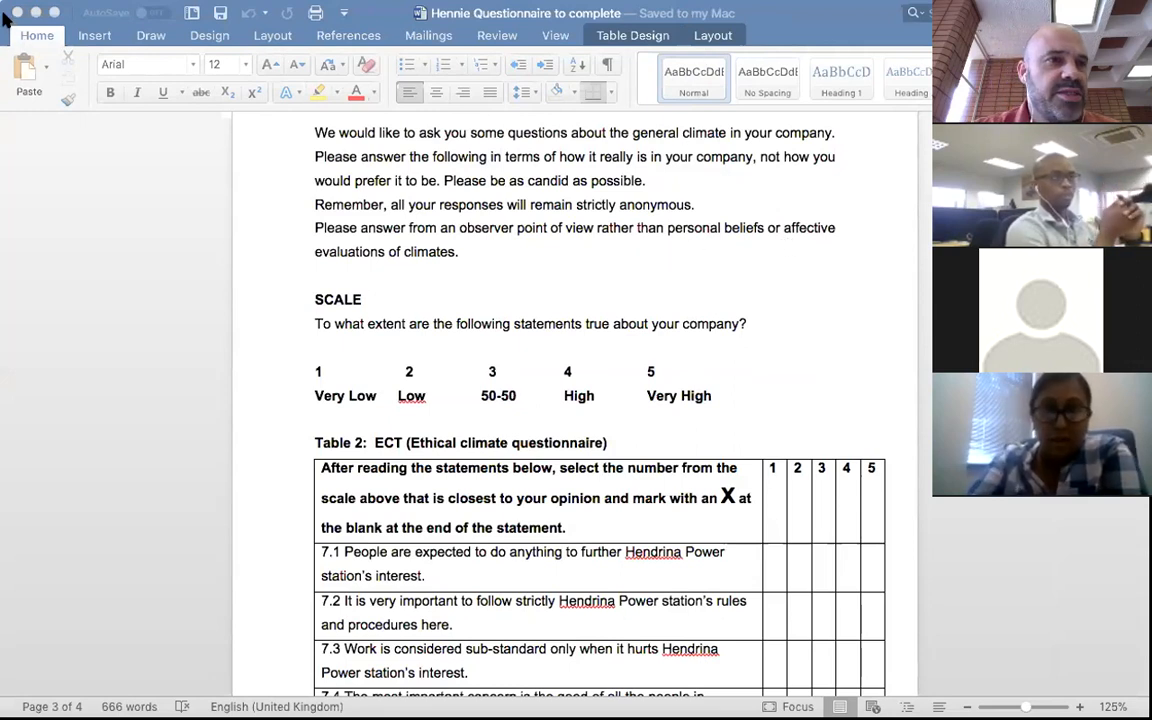
{"action": "left_click", "coordinate": [405, 328]}
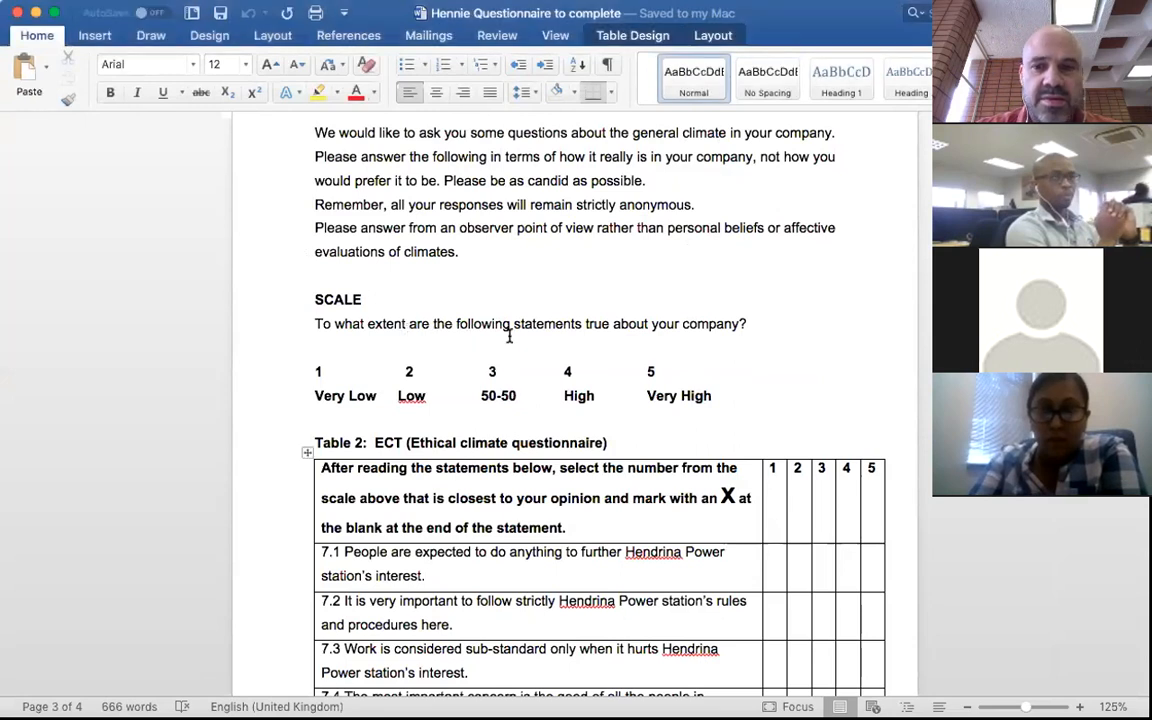
{"action": "scroll", "coordinate": [541, 334], "scroll_direction": "down", "scroll_amount": 1}
{"action": "scroll", "coordinate": [541, 334], "scroll_direction": "down", "scroll_amount": 3}
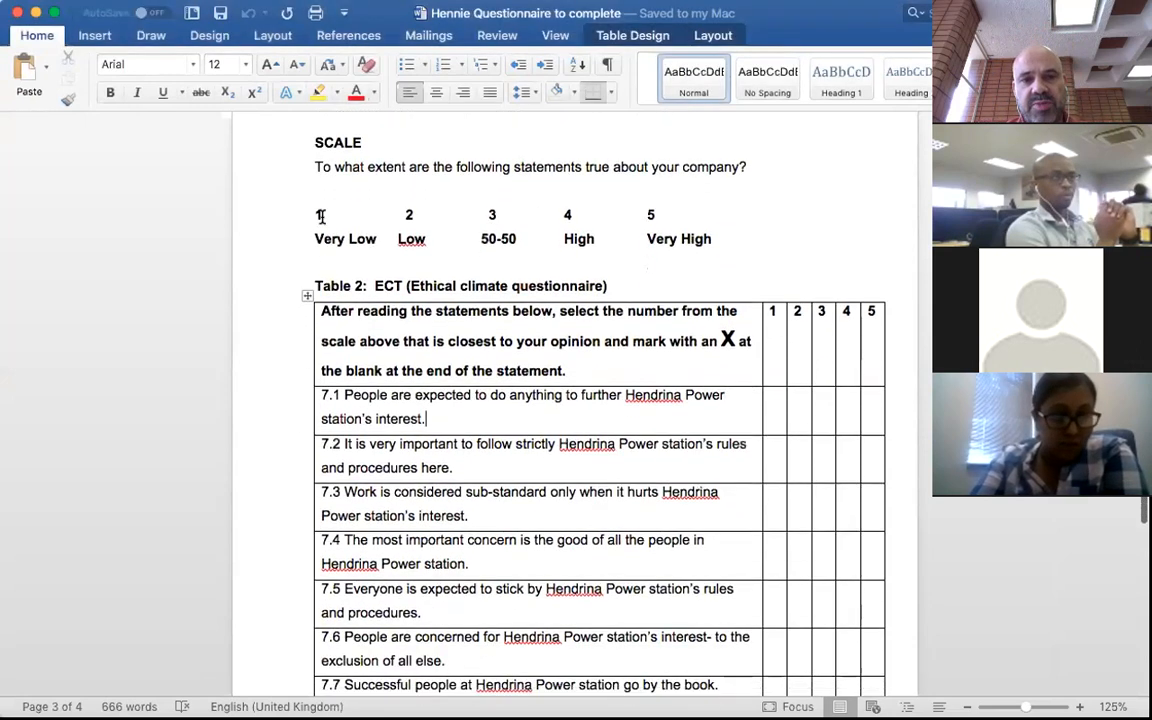
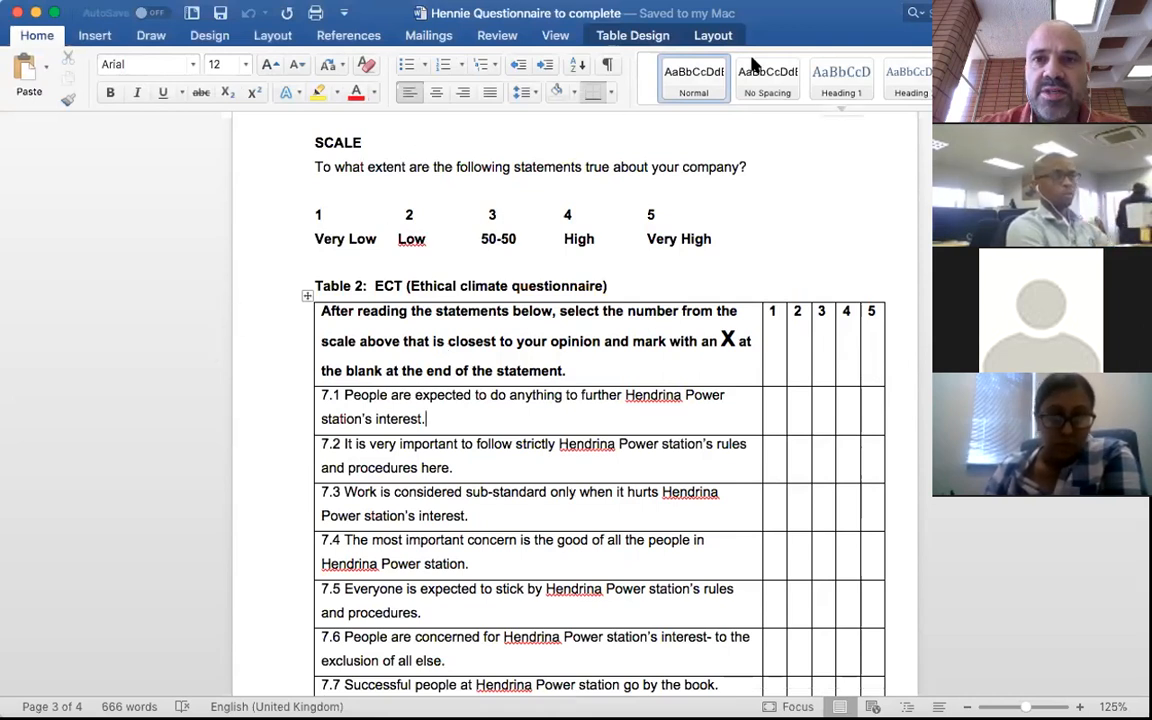
Return to the 10.04.2018.sav Variable View in SPSS and look through the item and mean variables.
{"action": "left_click", "coordinate": [426, 0]}
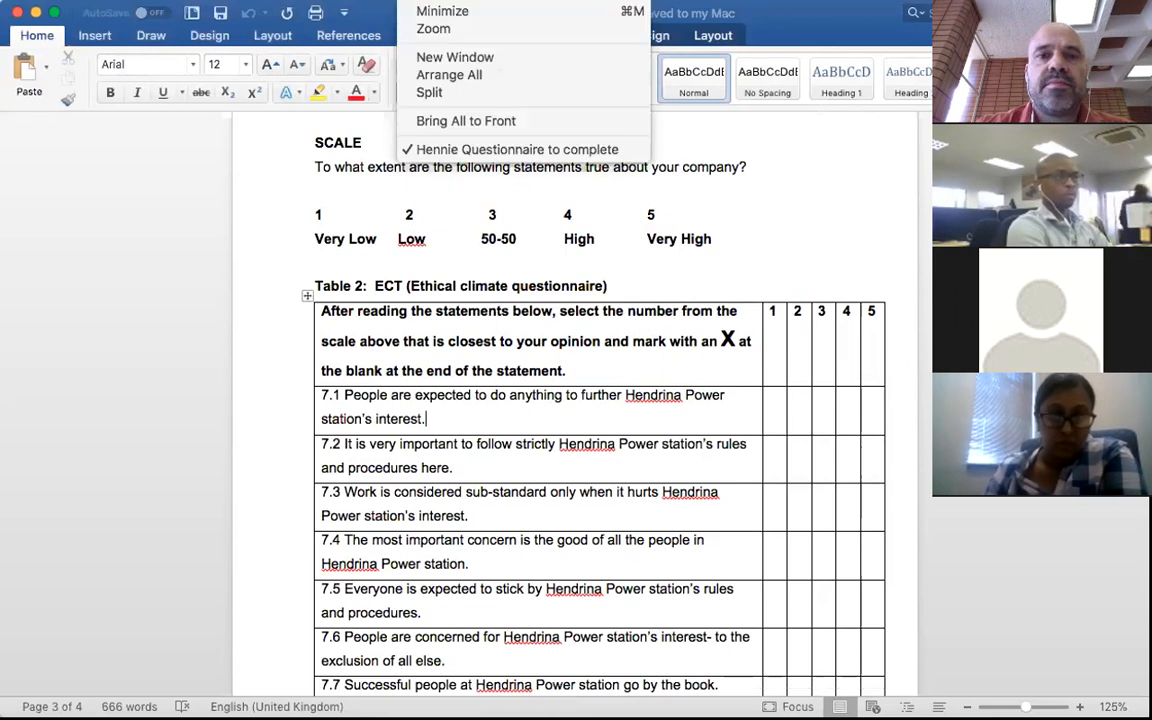
{"action": "left_click", "coordinate": [179, 269]}
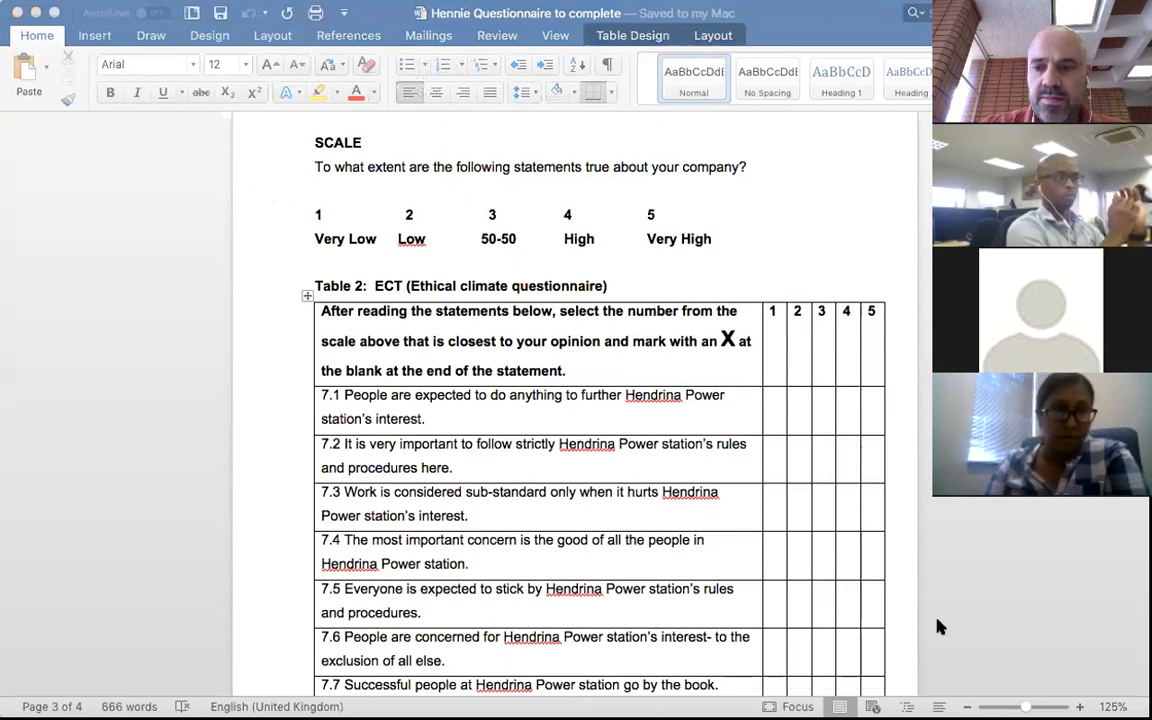
{"action": "key", "text": "ctrl+Left"}
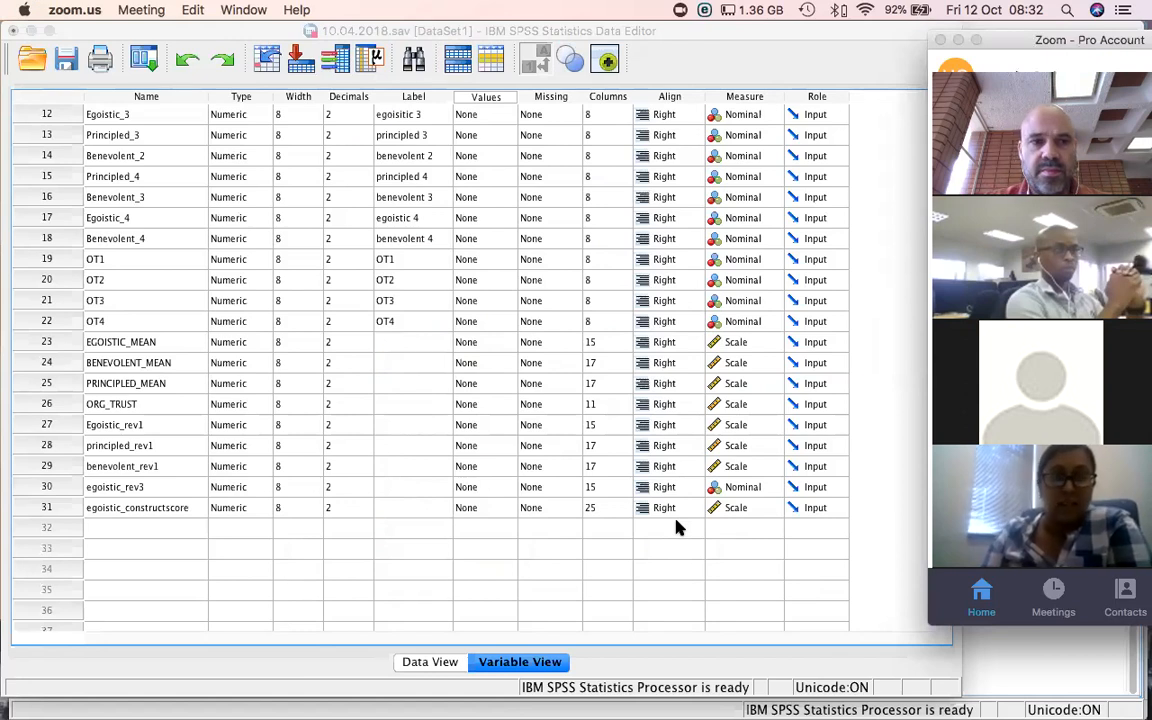
{"action": "scroll", "coordinate": [676, 528], "scroll_direction": "up", "scroll_amount": 6}
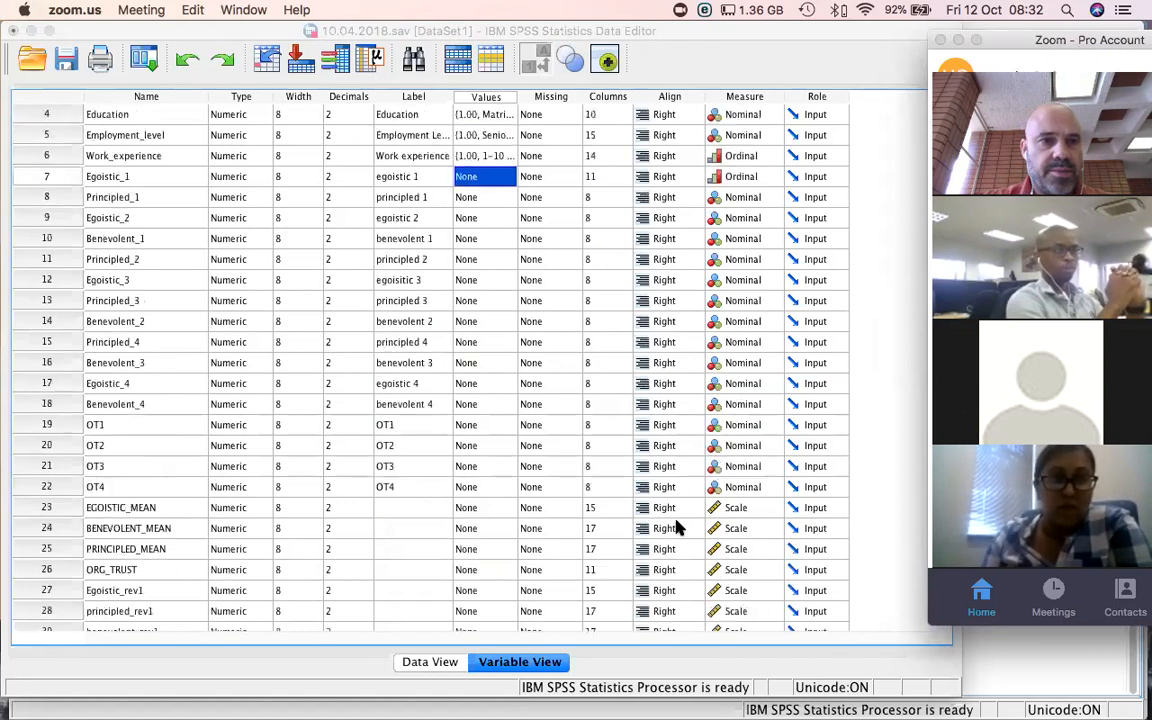
{"action": "scroll", "coordinate": [676, 528], "scroll_direction": "down", "scroll_amount": 6}
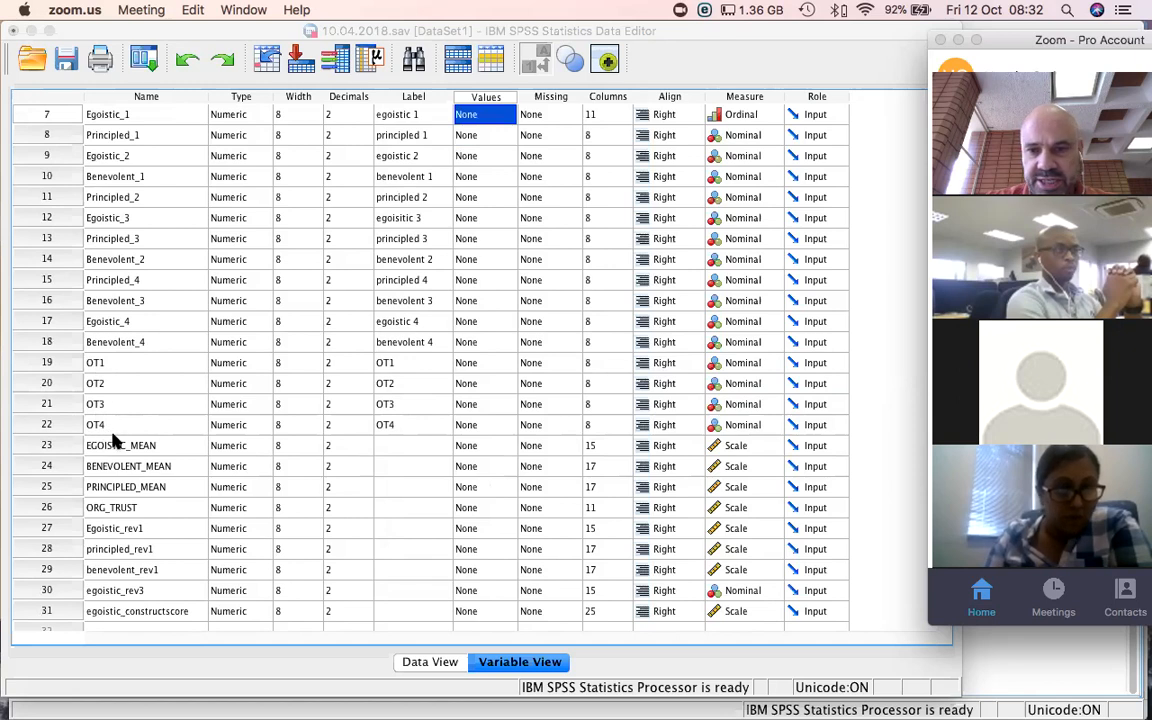
Switch to the questionnaire in Word and review the response scale of the Organisational Trust items in Table 3.
{"action": "mouse_move", "coordinate": [615, 688]}
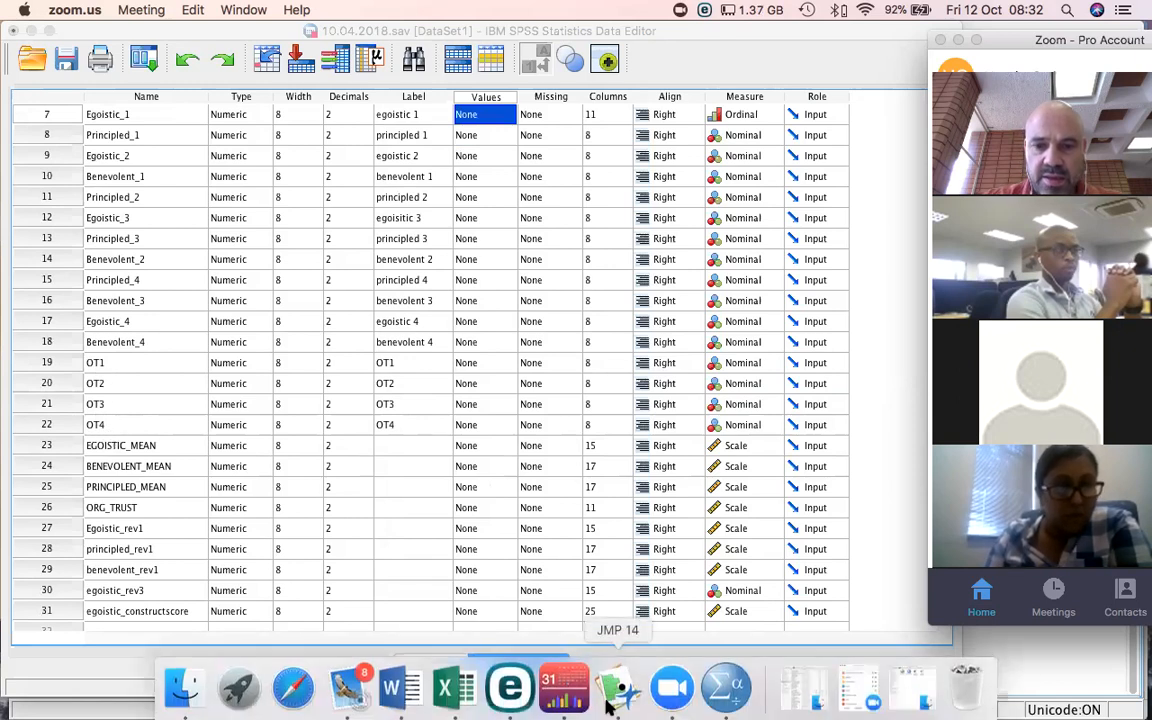
{"action": "left_click", "coordinate": [398, 686]}
{"action": "scroll", "coordinate": [476, 412], "scroll_direction": "down", "scroll_amount": 10}
{"action": "scroll", "coordinate": [476, 417], "scroll_direction": "up", "scroll_amount": 3}
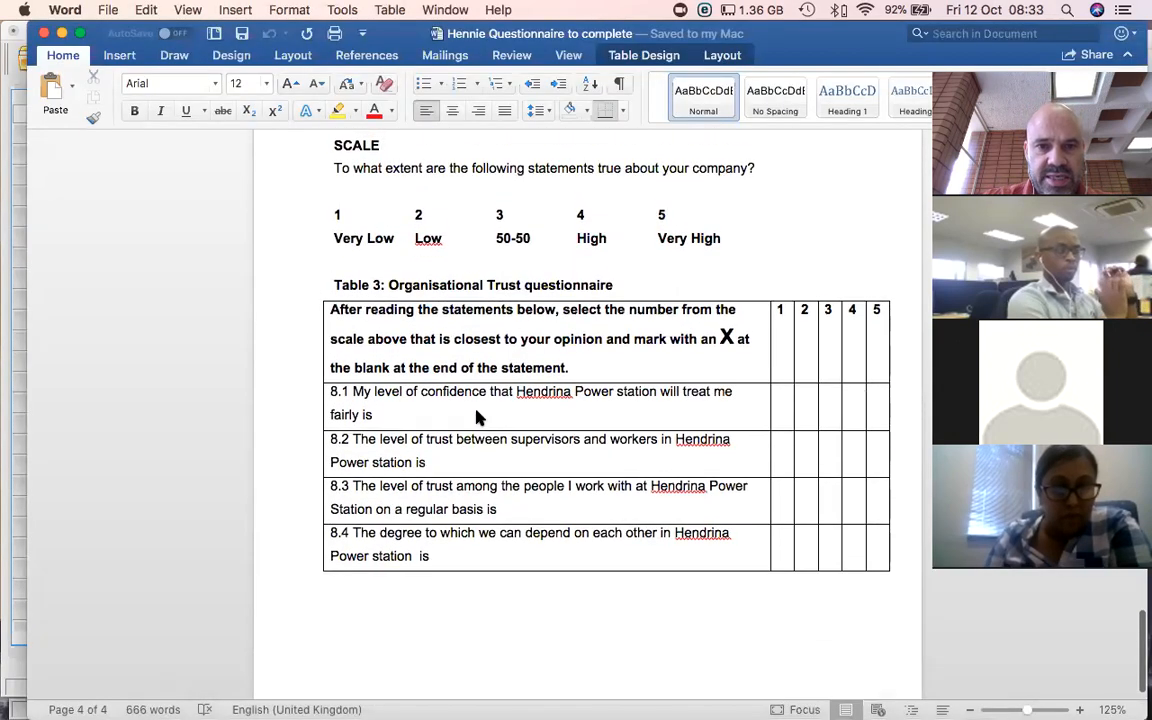
{"action": "scroll", "coordinate": [478, 418], "scroll_direction": "up", "scroll_amount": 3}
{"action": "scroll", "coordinate": [478, 418], "scroll_direction": "down", "scroll_amount": 3}
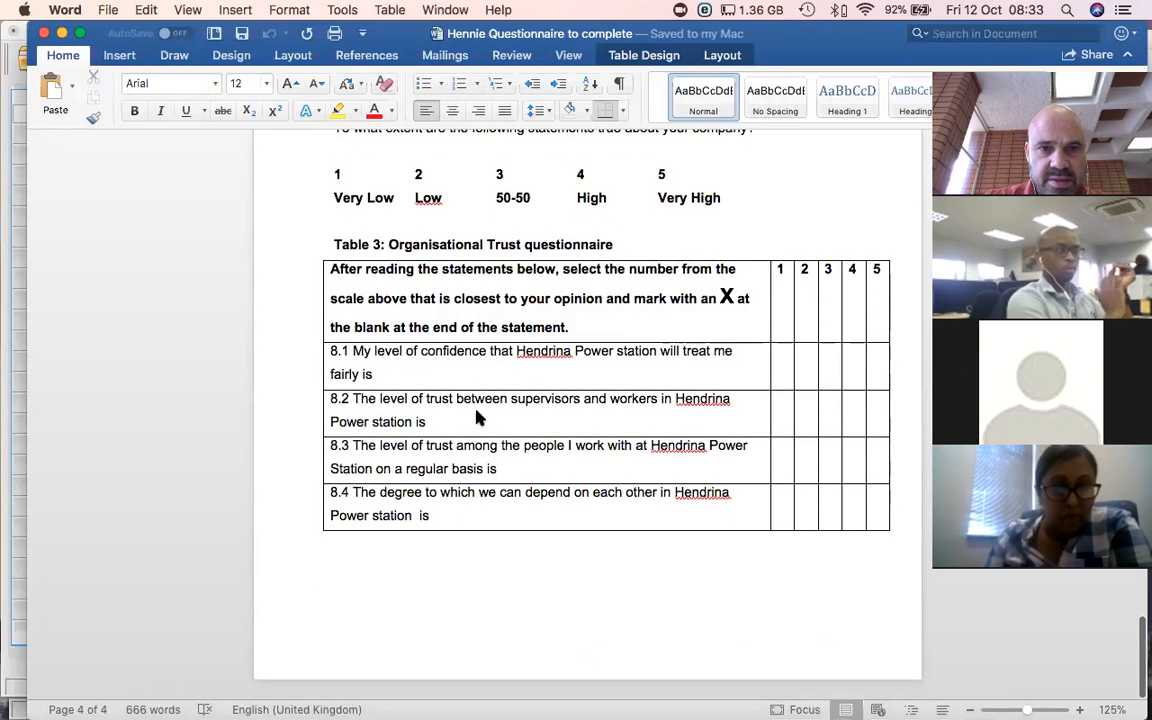
{"action": "scroll", "coordinate": [476, 420], "scroll_direction": "down", "scroll_amount": 3}
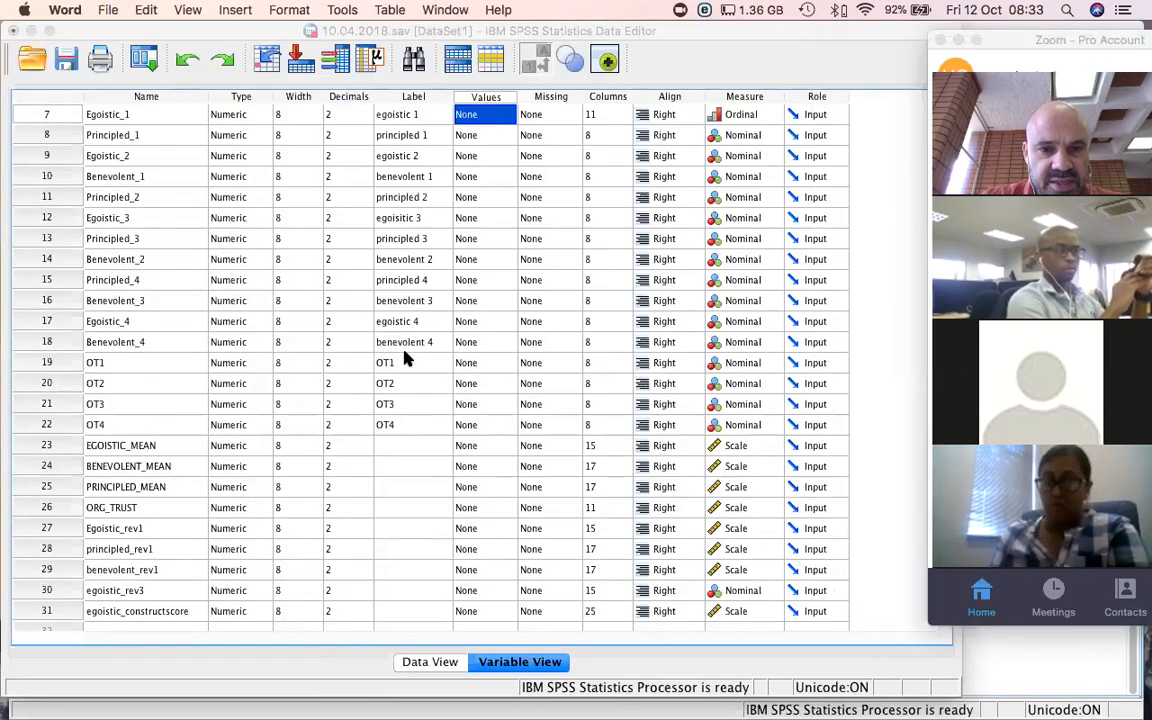
In the SPSS variable list, add the value labels 1 = Very low and 2 = Low for OT1.
{"action": "left_click", "coordinate": [506, 365]}
{"action": "left_click", "coordinate": [362, 286]}
{"action": "type", "text": "1"}
{"action": "left_click", "coordinate": [356, 316]}
{"action": "type", "text": "Very"}
{"action": "type", "text": "low"}
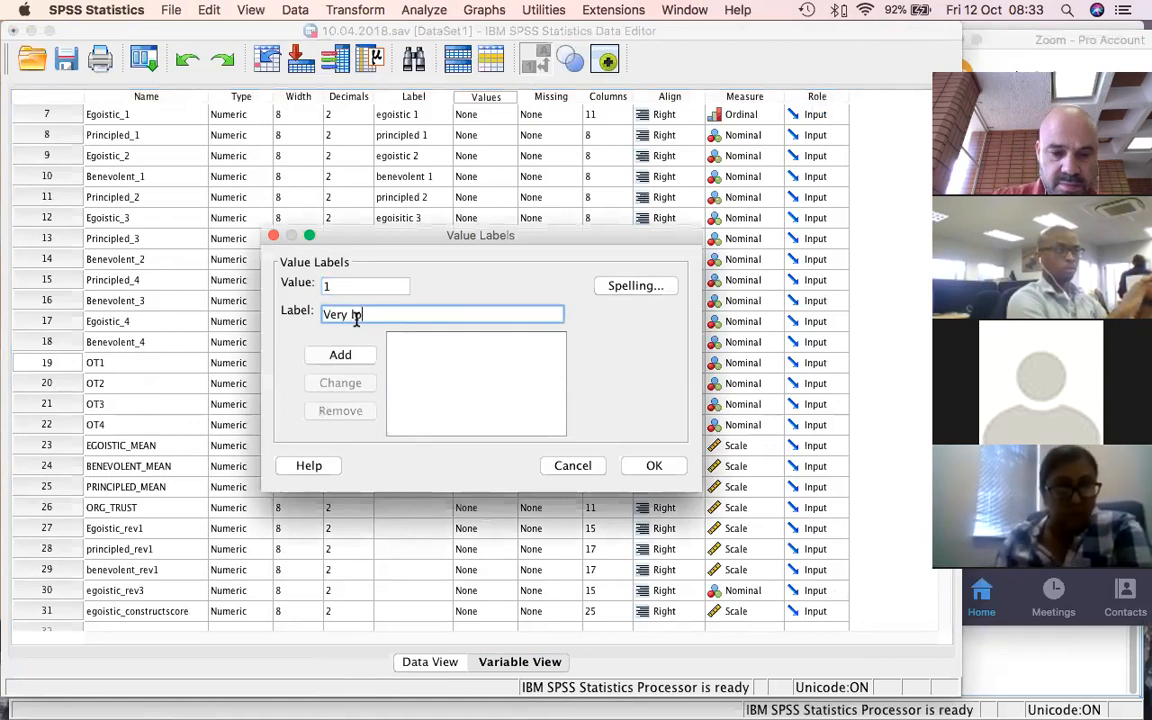
{"action": "left_click", "coordinate": [343, 355]}
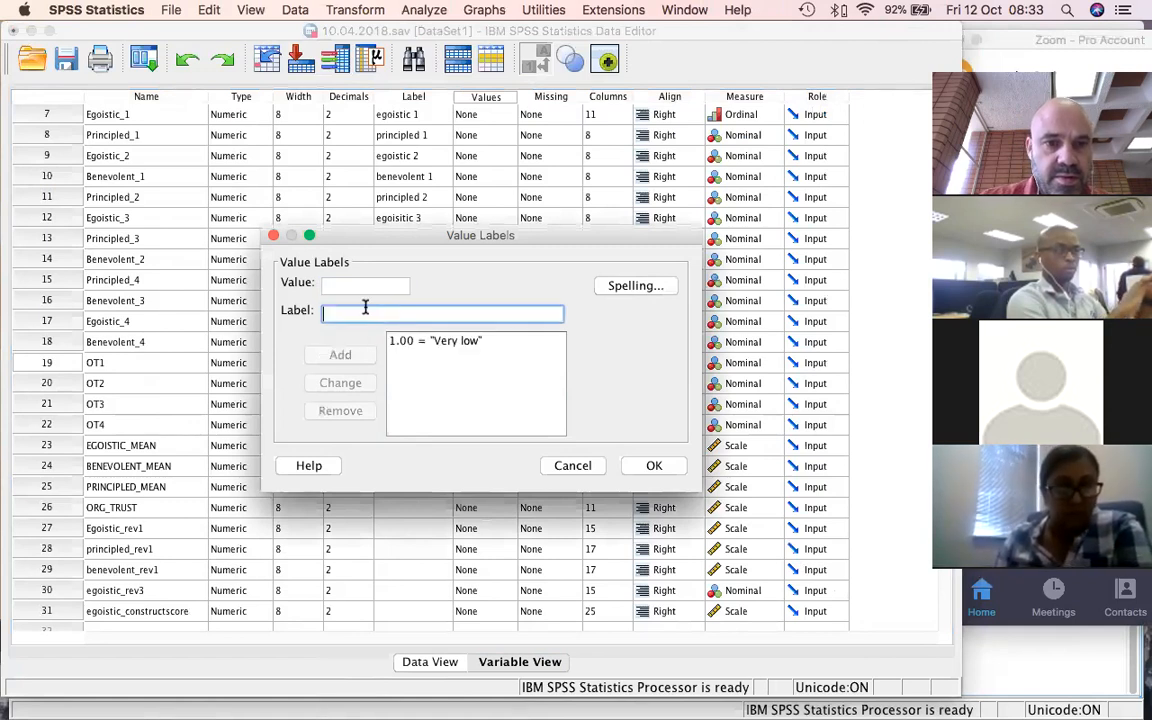
{"action": "type", "text": "2"}
{"action": "left_click", "coordinate": [349, 311]}
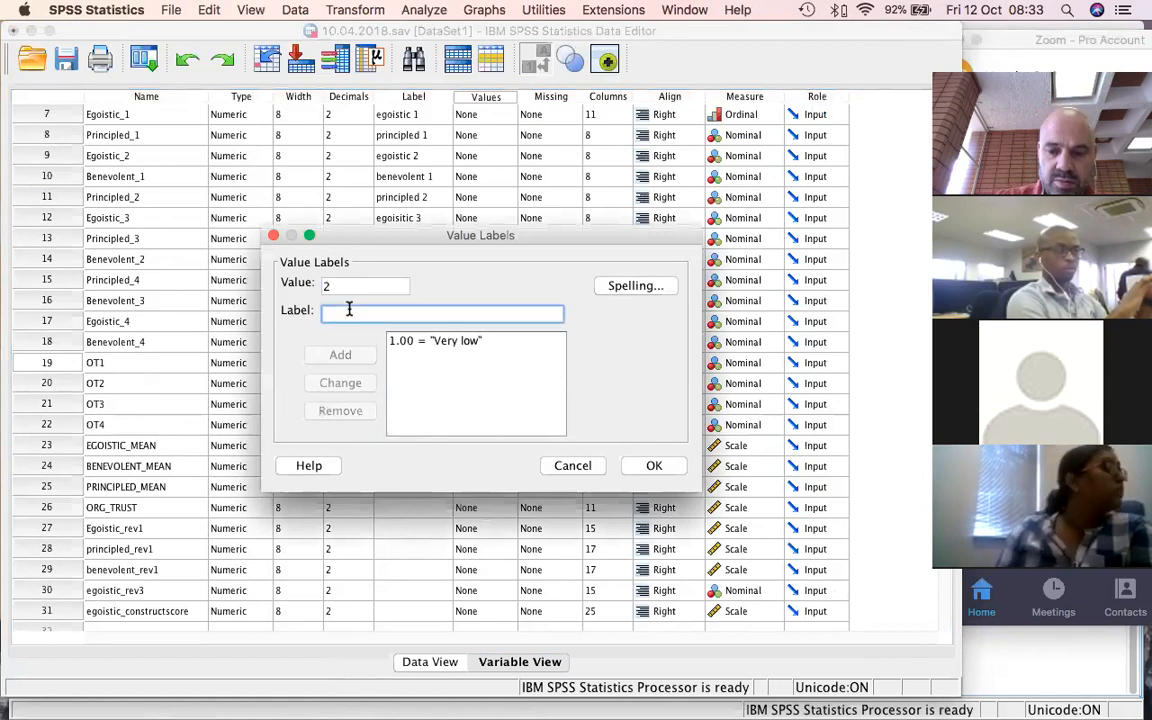
{"action": "type", "text": "Low"}
{"action": "left_click", "coordinate": [343, 355]}
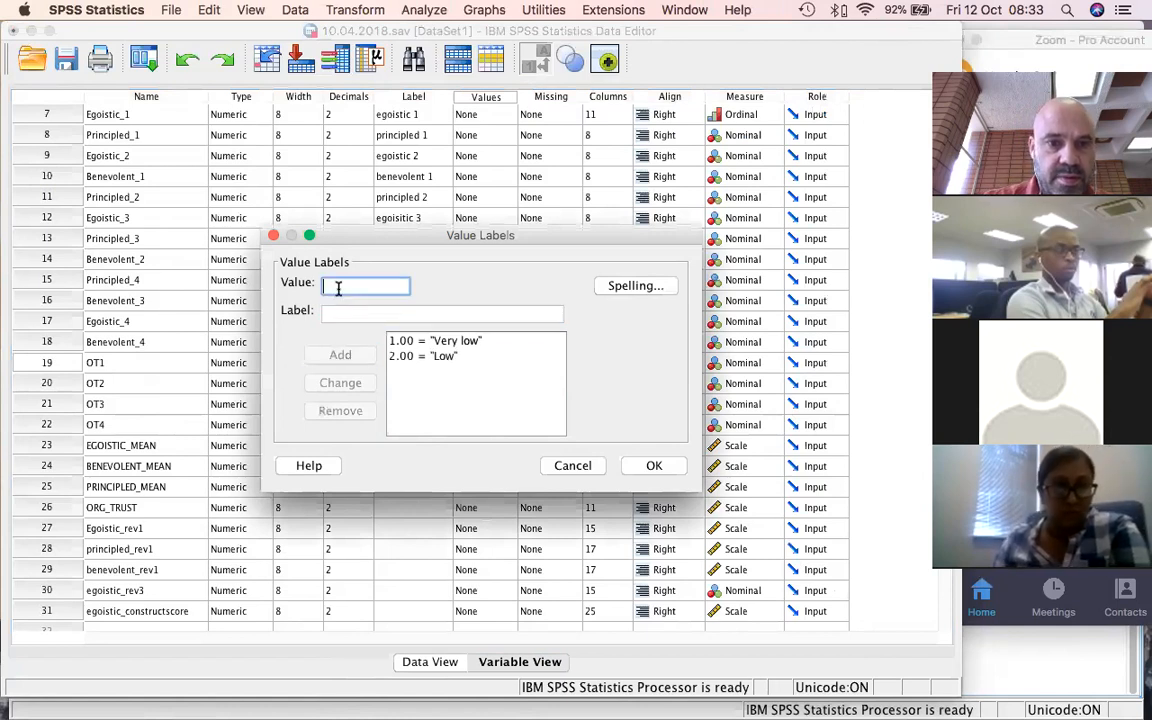
Add the value labels 3 = 50/50, 4 = High and 5 = Very High for OT1 and apply them.
{"action": "type", "text": "3"}
{"action": "left_click", "coordinate": [338, 314]}
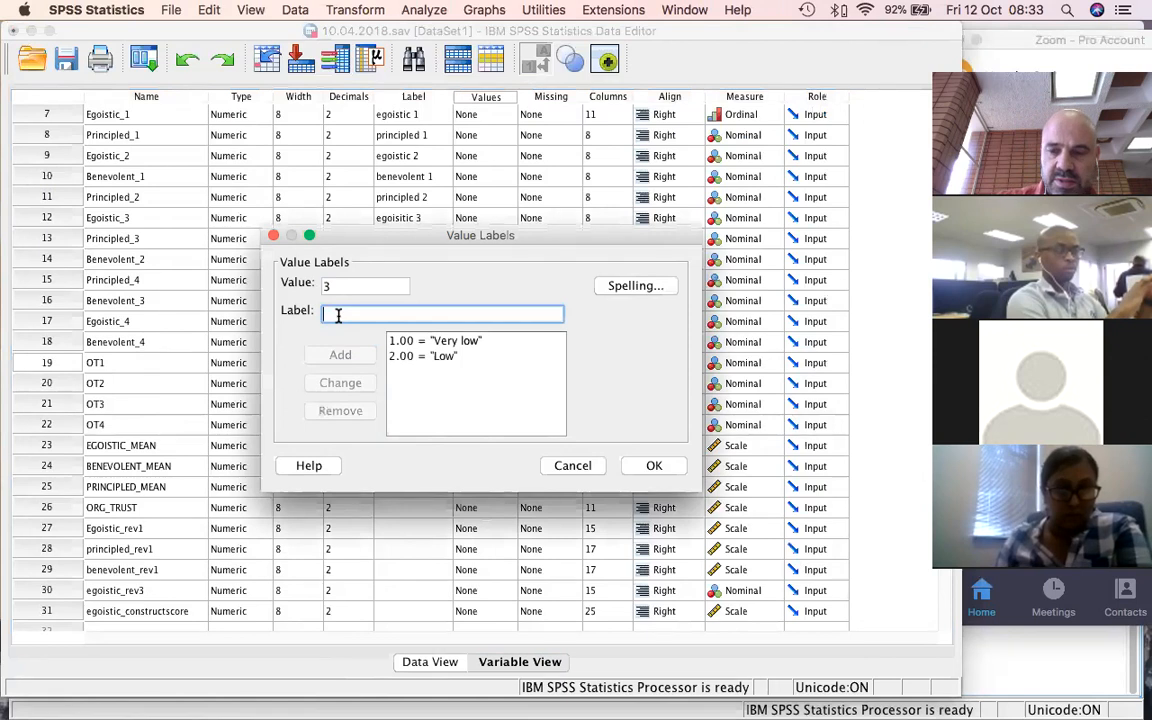
{"action": "type", "text": "50/50"}
{"action": "key", "text": "Return"}
{"action": "type", "text": "4"}
{"action": "left_click", "coordinate": [340, 314]}
{"action": "type", "text": "High"}
{"action": "key", "text": "Return"}
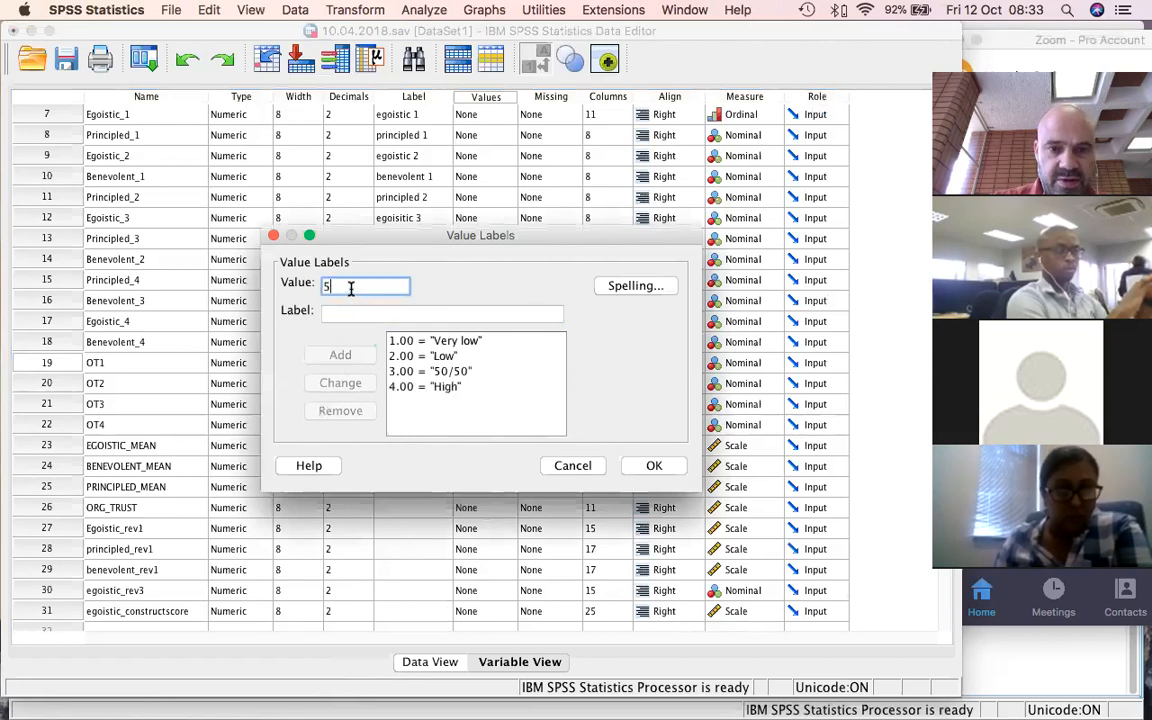
{"action": "left_click", "coordinate": [357, 314]}
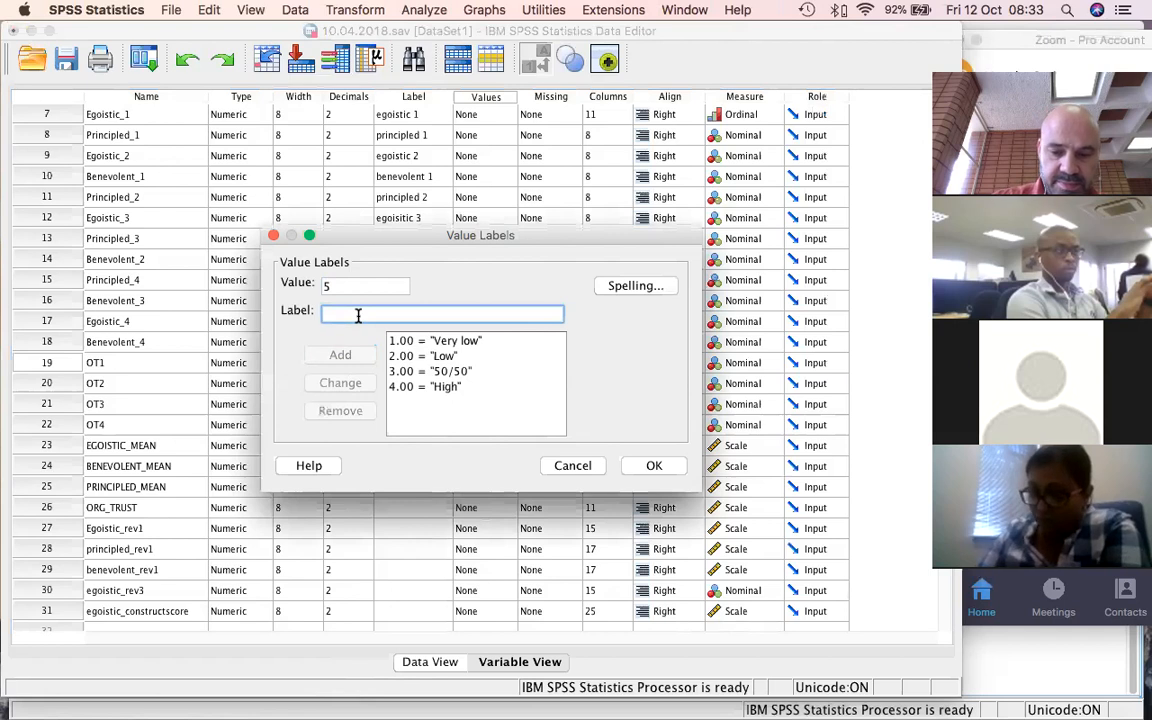
{"action": "type", "text": "Very High"}
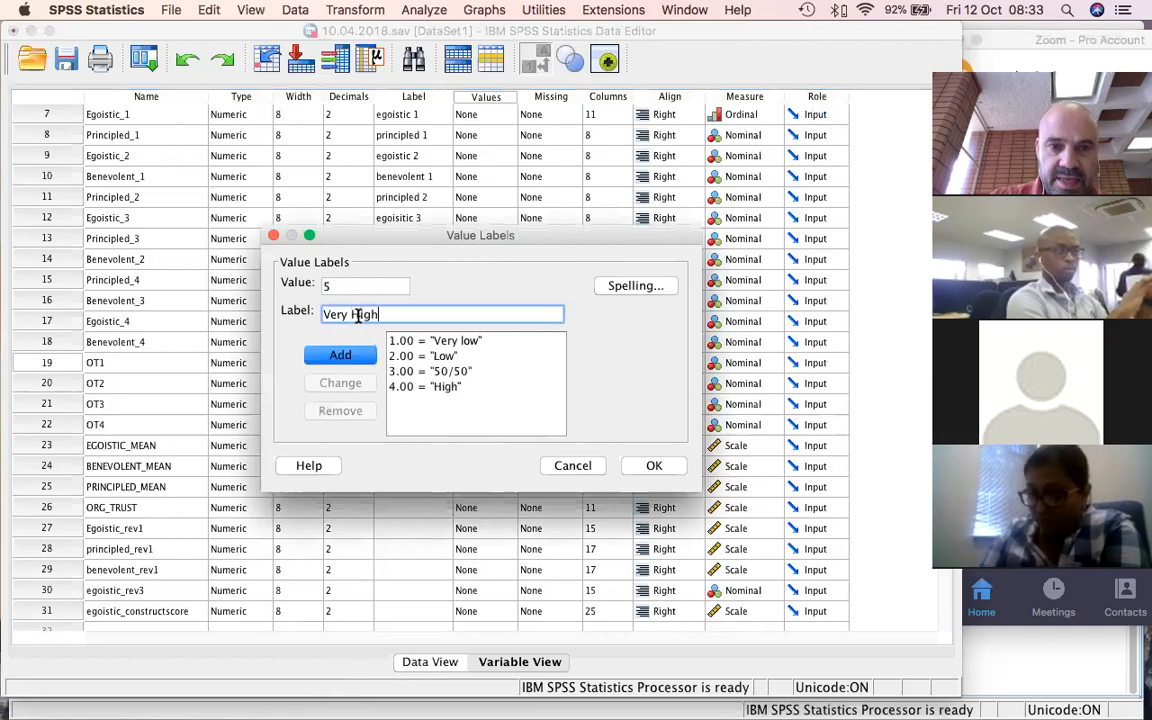
{"action": "left_click", "coordinate": [336, 356]}
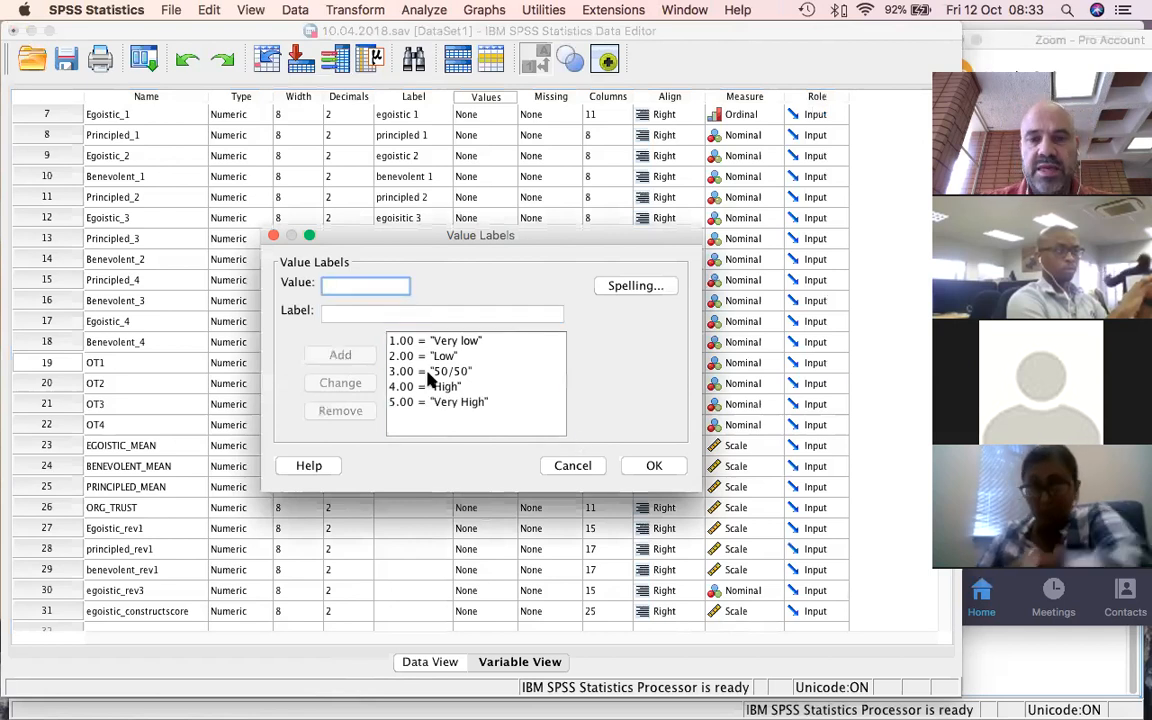
{"action": "left_click", "coordinate": [654, 466]}
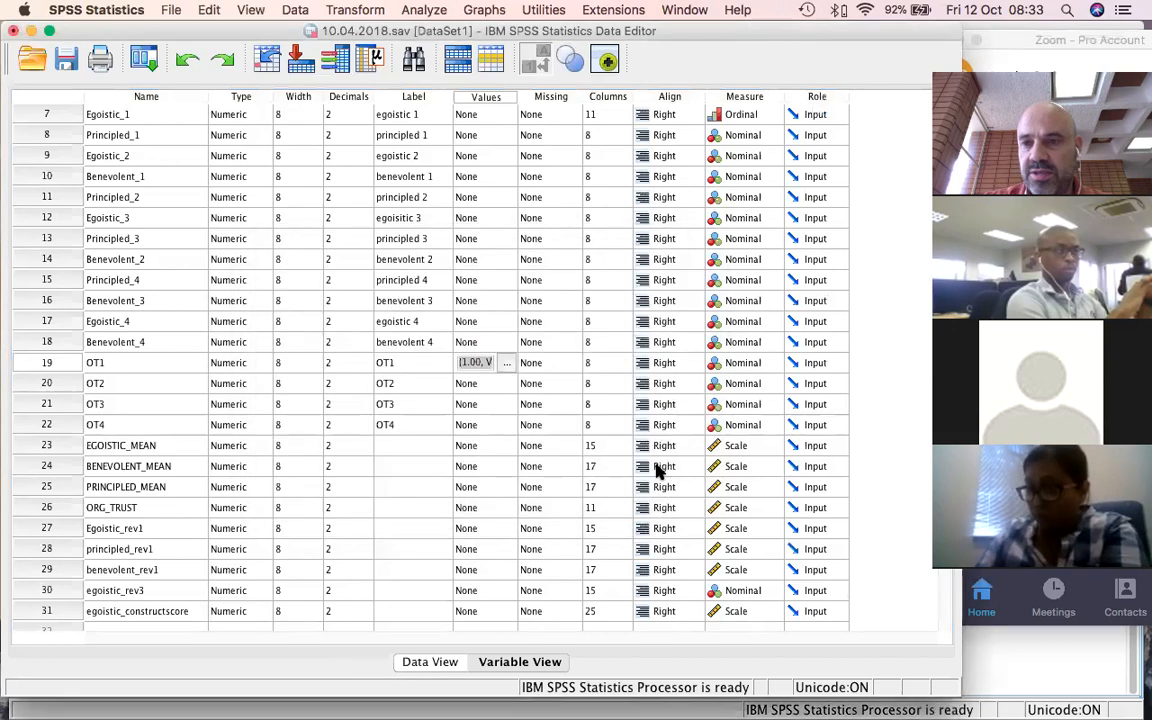
Copy OT1's value labels to OT2, OT3 and OT4.
{"action": "left_click", "coordinate": [390, 364]}
{"action": "left_click", "coordinate": [476, 366]}
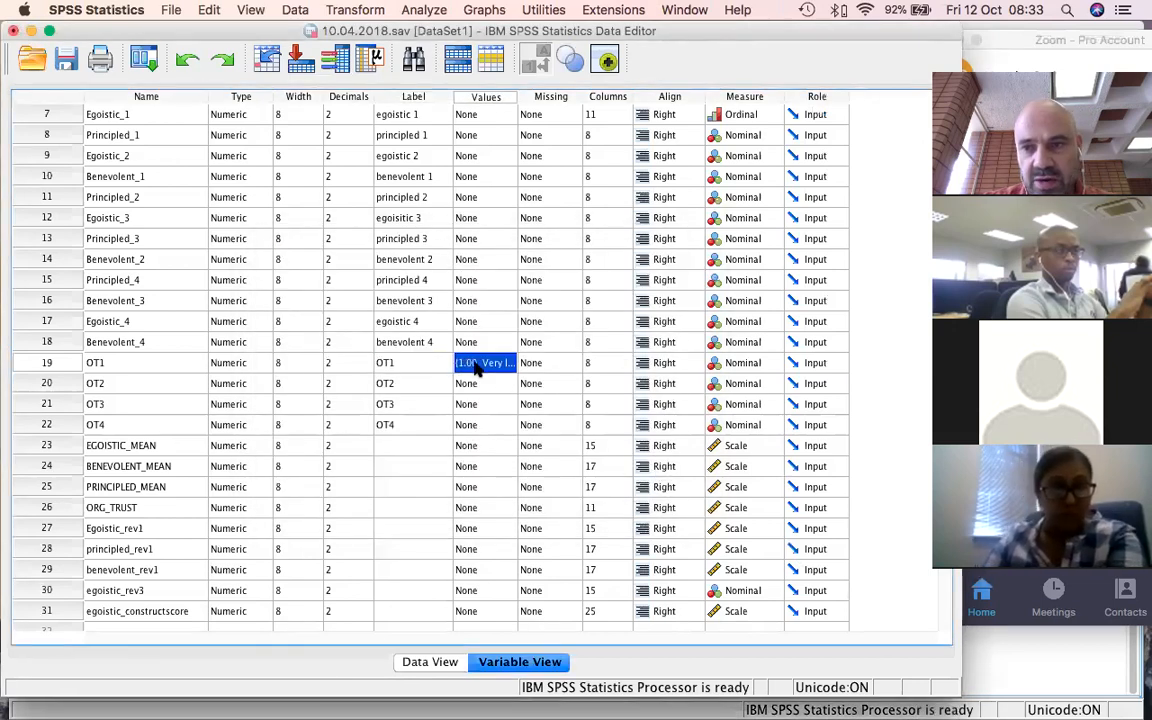
{"action": "right_click", "coordinate": [476, 366]}
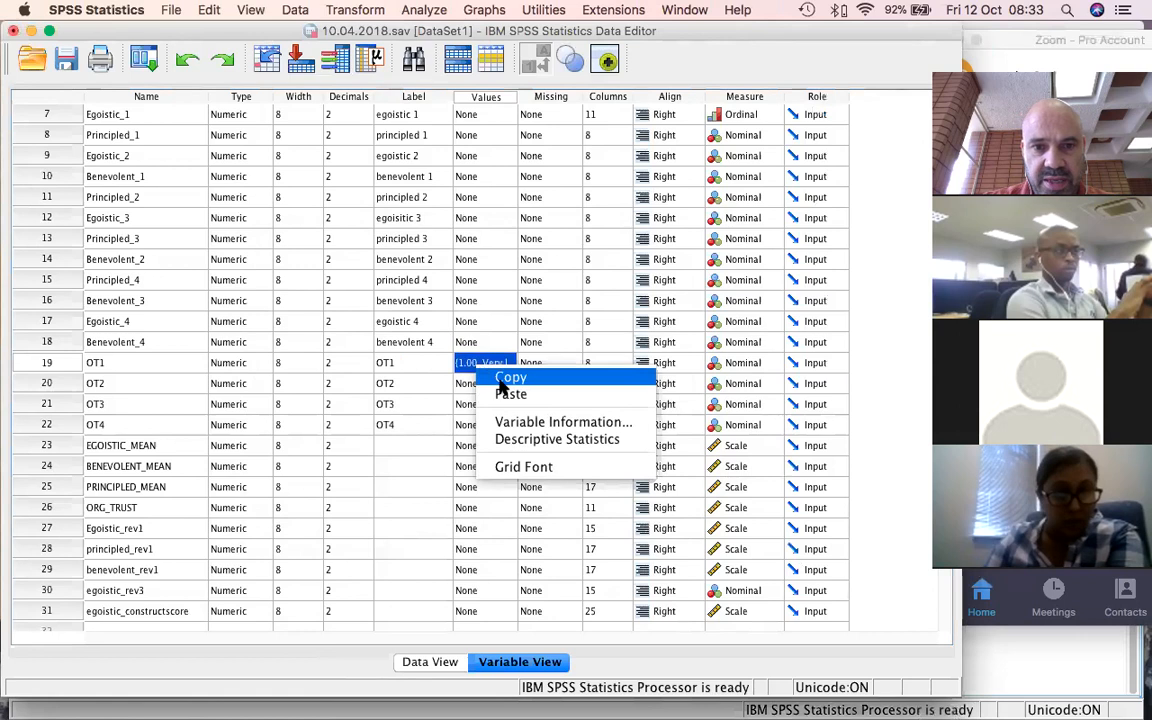
{"action": "left_click", "coordinate": [476, 381]}
{"action": "left_click_drag", "start_coordinate": [475, 388], "coordinate": [478, 424]}
{"action": "key", "text": "super+v"}
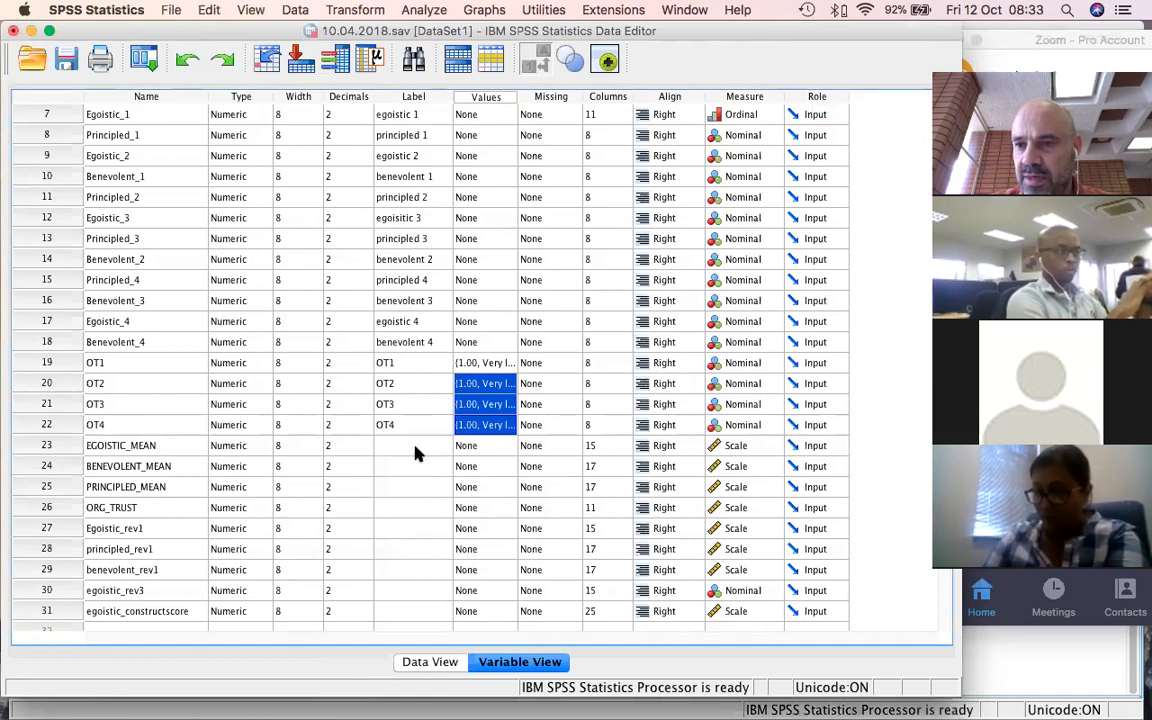
{"action": "mouse_move", "coordinate": [815, 715]}
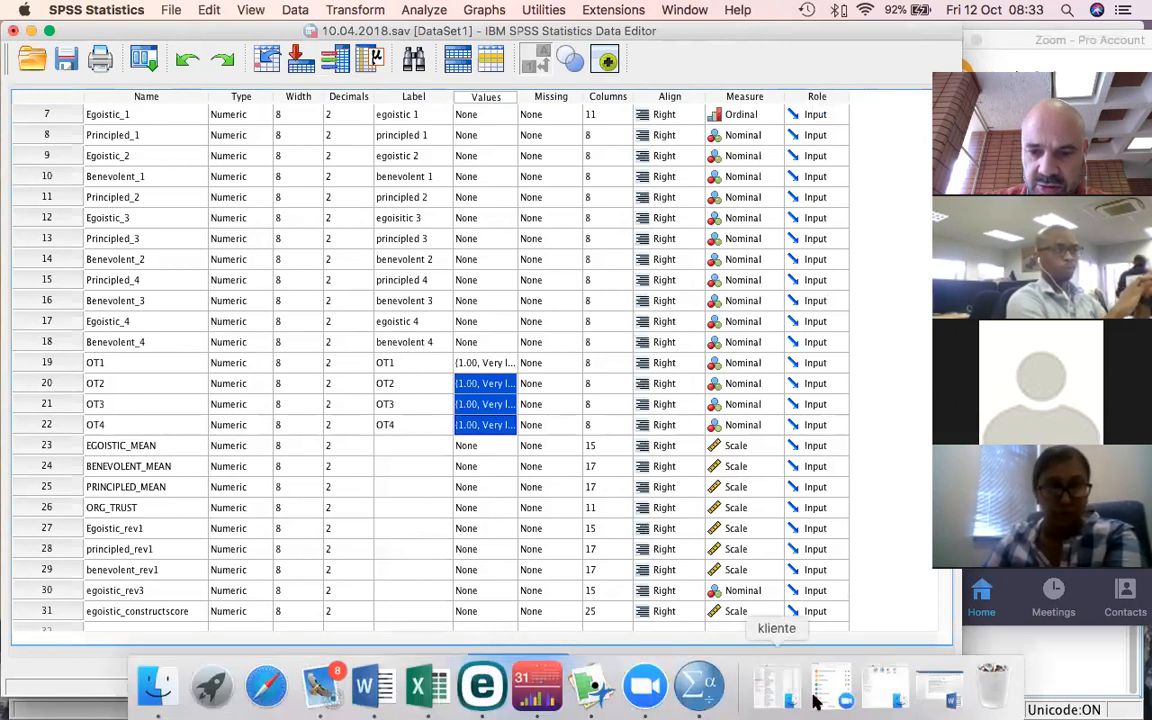
Switch to the Word questionnaire to check the Organisational Trust items and five-point scale, and return to the SPSS dataset.
{"action": "left_click", "coordinate": [940, 690]}
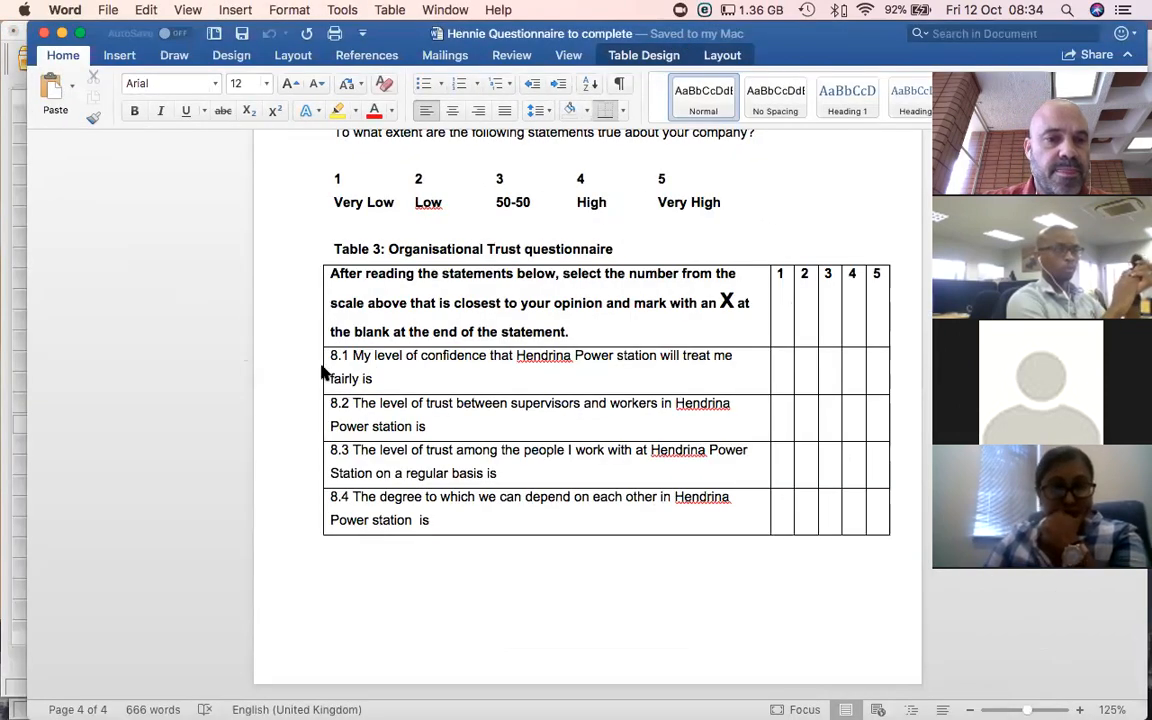
{"action": "left_click", "coordinate": [972, 630]}
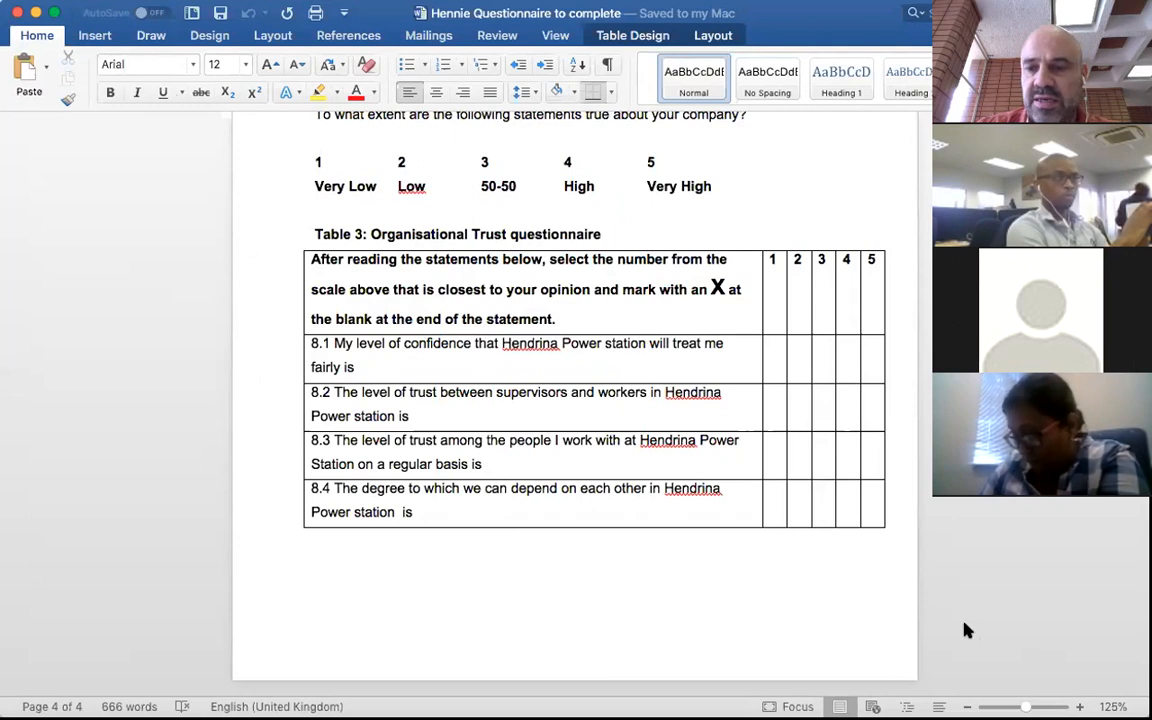
{"action": "key", "text": "super+Tab"}
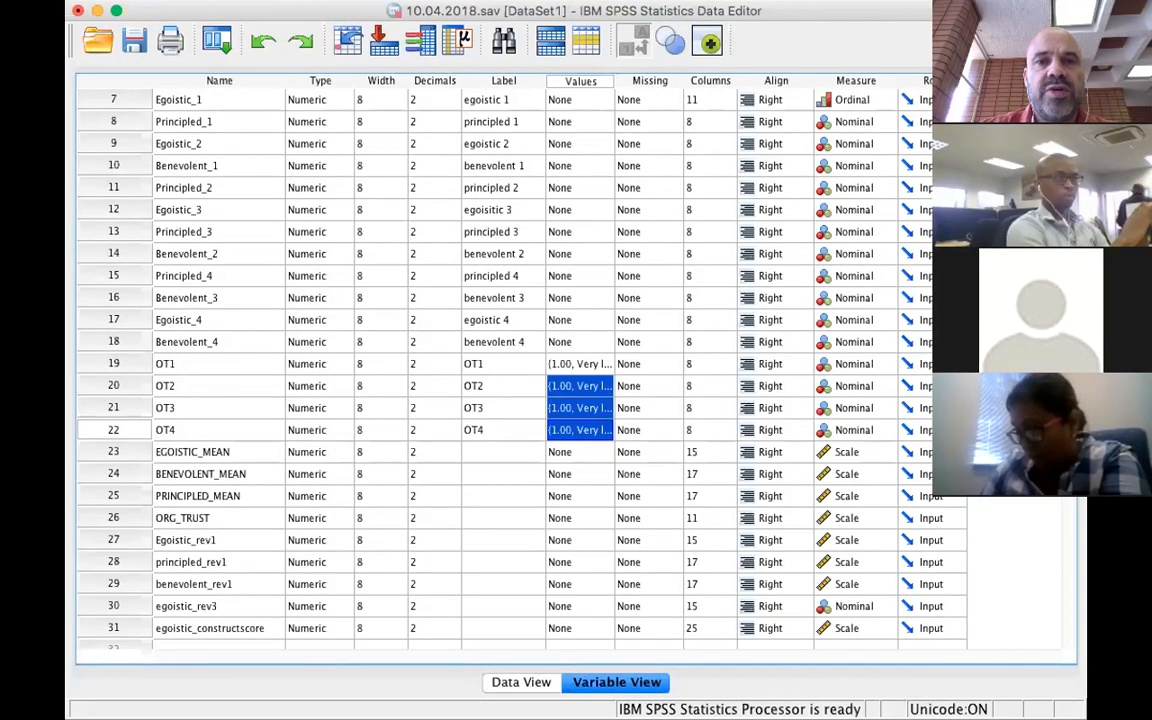
Start a new Custom Tables definition for the 10.04.2018.sav dataset.
{"action": "left_click", "coordinate": [512, 1]}
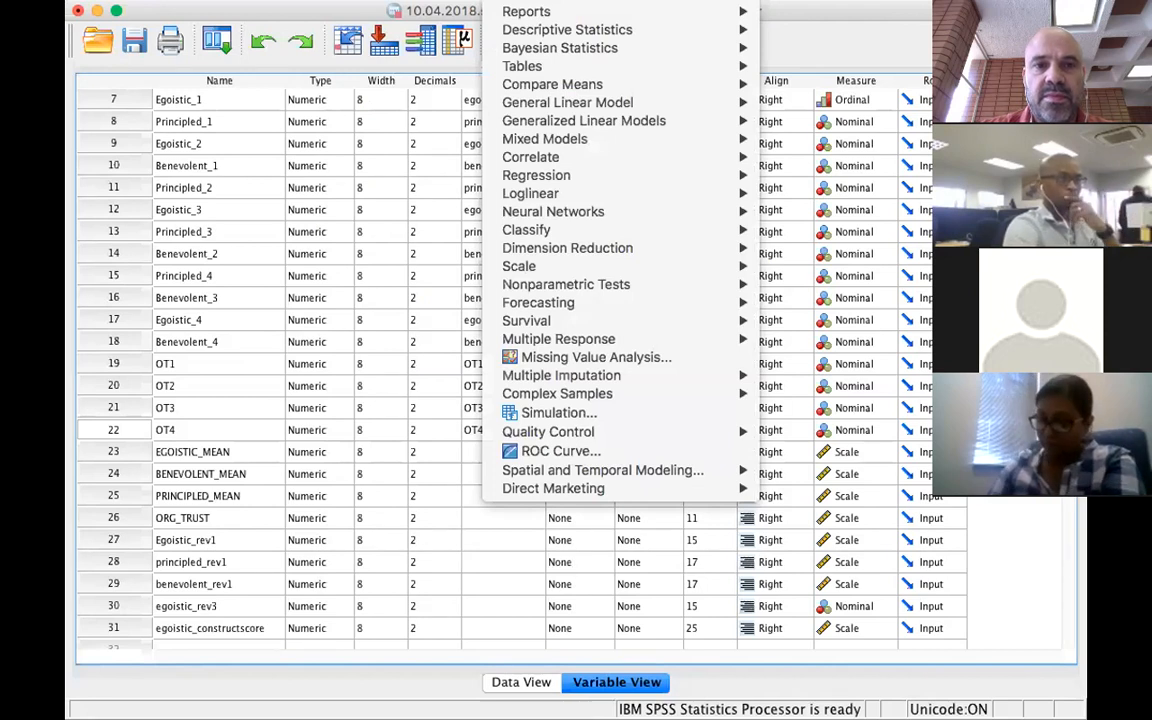
{"action": "mouse_move", "coordinate": [560, 50]}
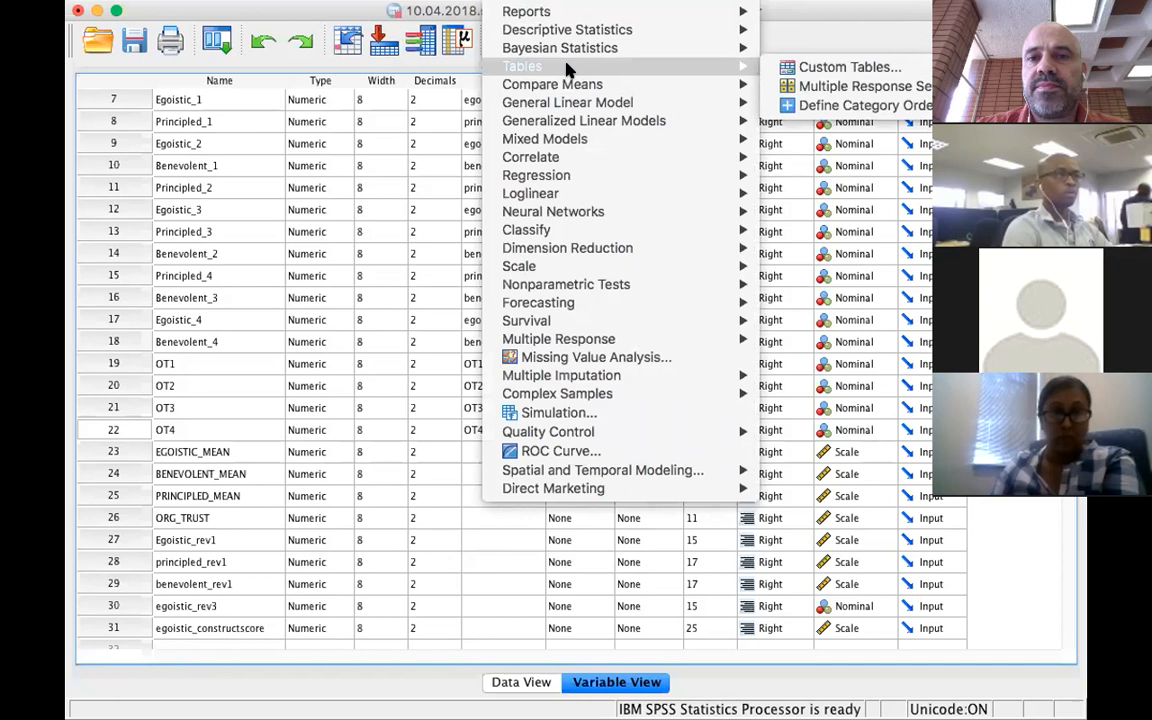
{"action": "left_click", "coordinate": [812, 66]}
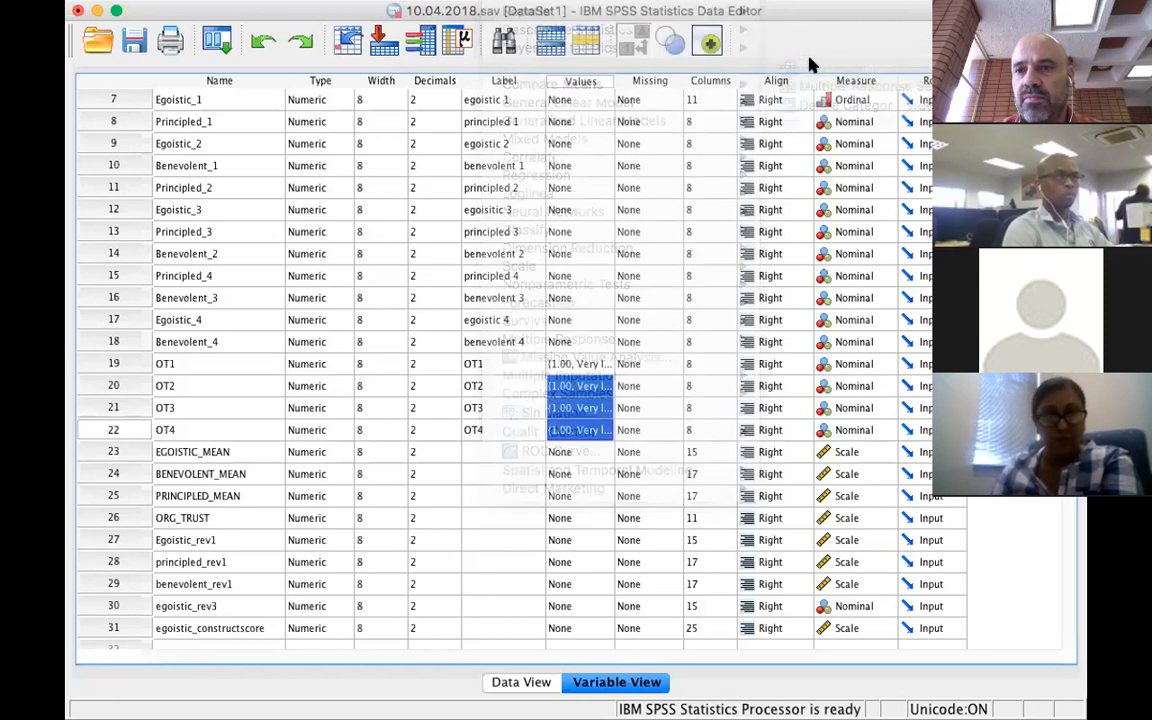
{"action": "left_click", "coordinate": [587, 417]}
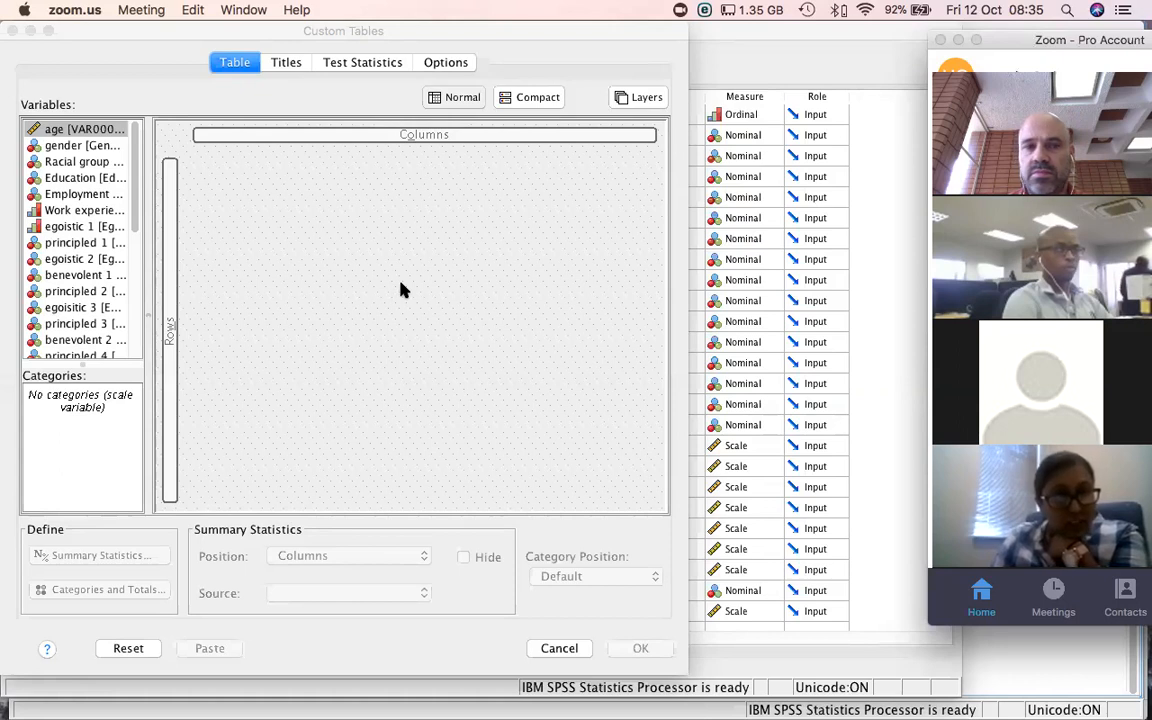
Place OT1, OT2, OT3 and OT4 together in the table rows and set the category position to Row Labels in Columns.
{"action": "scroll", "coordinate": [103, 301], "scroll_direction": "down", "scroll_amount": 5}
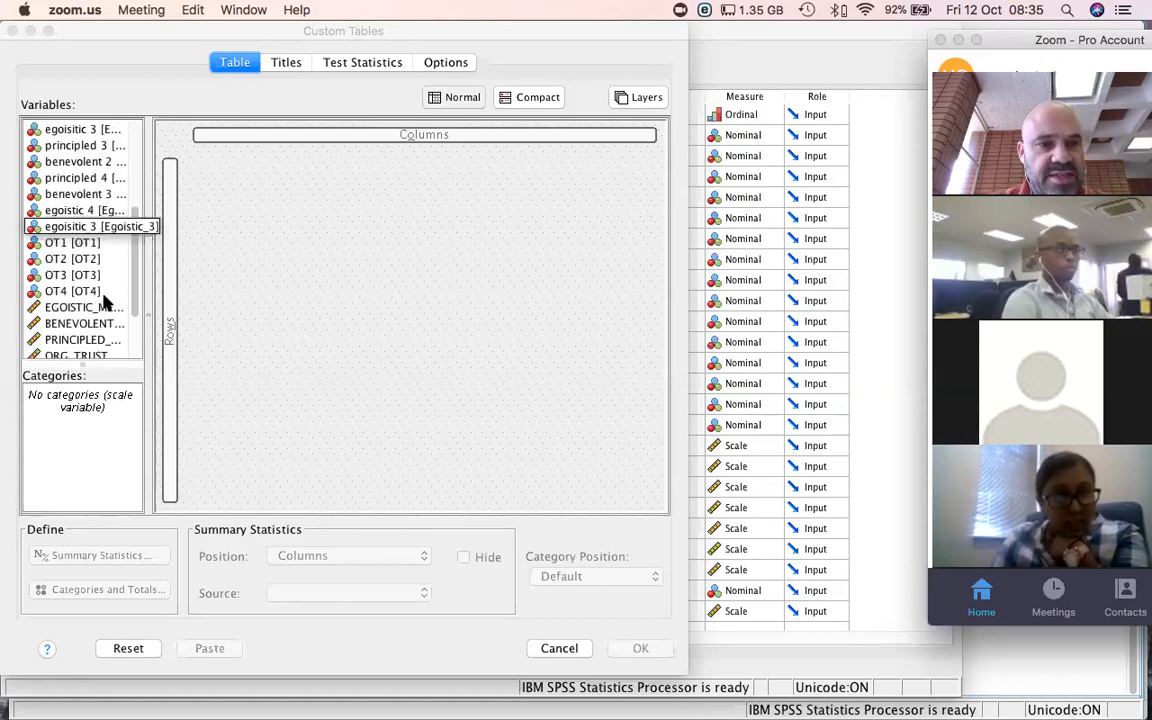
{"action": "scroll", "coordinate": [103, 300], "scroll_direction": "down", "scroll_amount": 1}
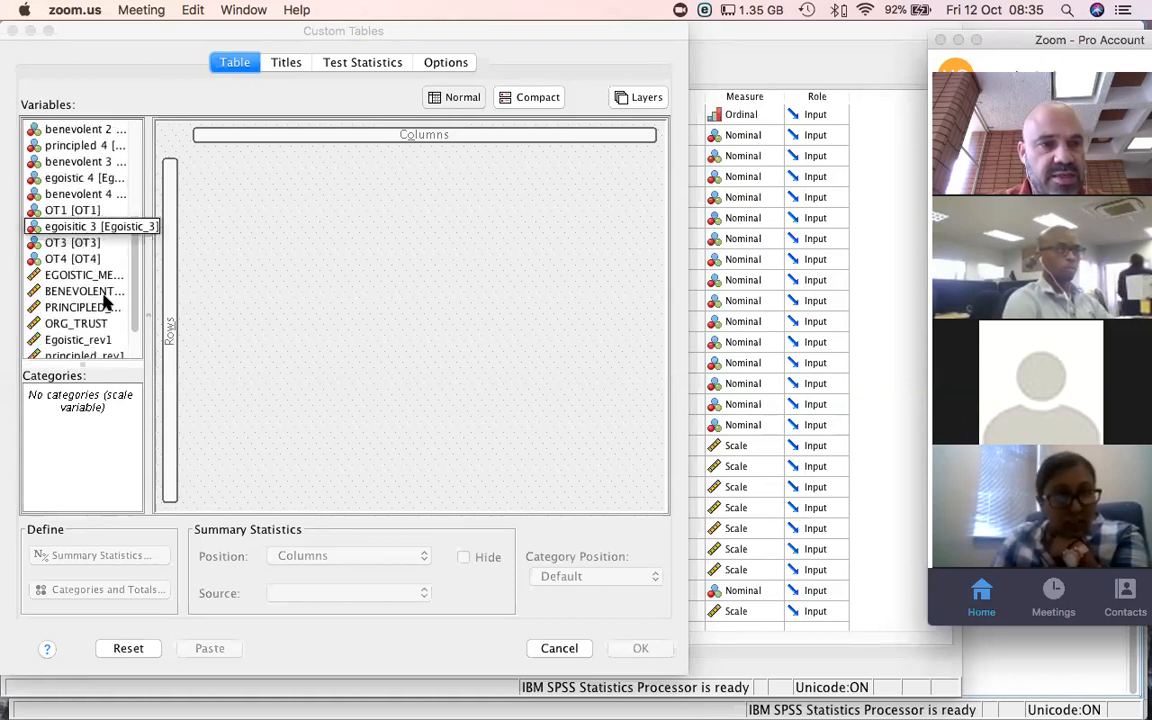
{"action": "left_click", "coordinate": [44, 212]}
{"action": "left_click", "coordinate": [58, 259], "text": "shift"}
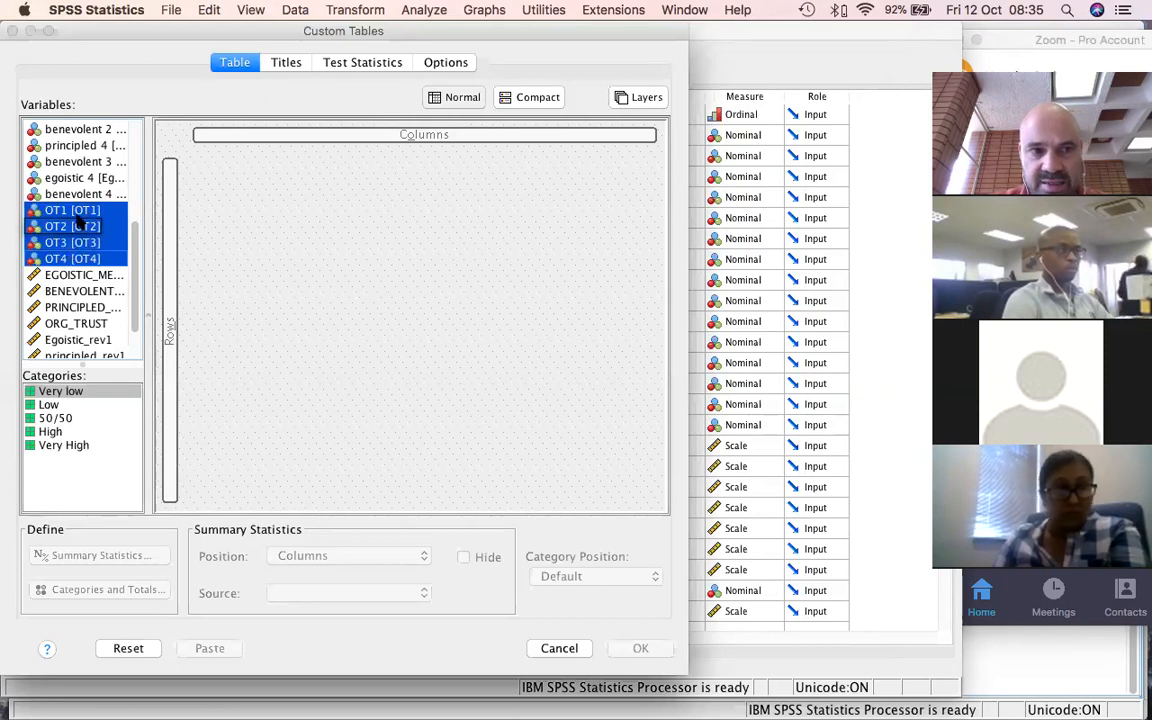
{"action": "mouse_move", "coordinate": [80, 210]}
{"action": "left_mouse_down"}
{"action": "mouse_move", "coordinate": [149, 212]}
{"action": "mouse_move", "coordinate": [80, 222]}
{"action": "left_mouse_up"}
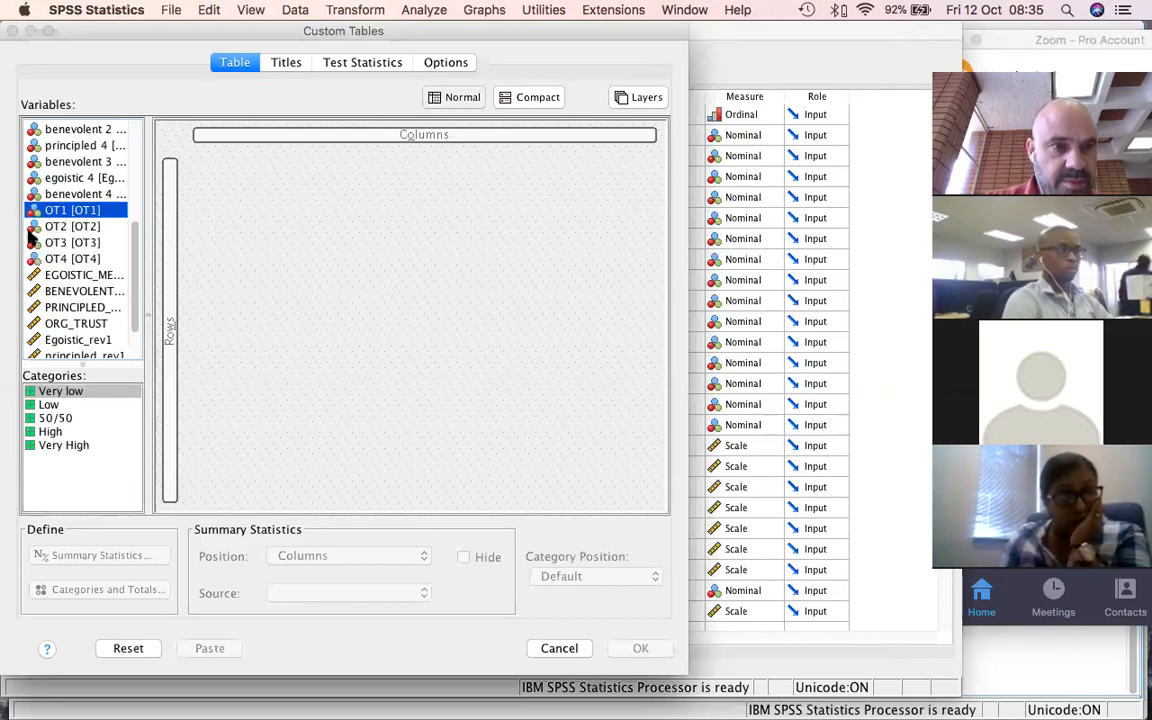
{"action": "left_click", "coordinate": [62, 227], "text": "super"}
{"action": "left_click", "coordinate": [76, 243], "text": "super"}
{"action": "left_click", "coordinate": [98, 257], "text": "super"}
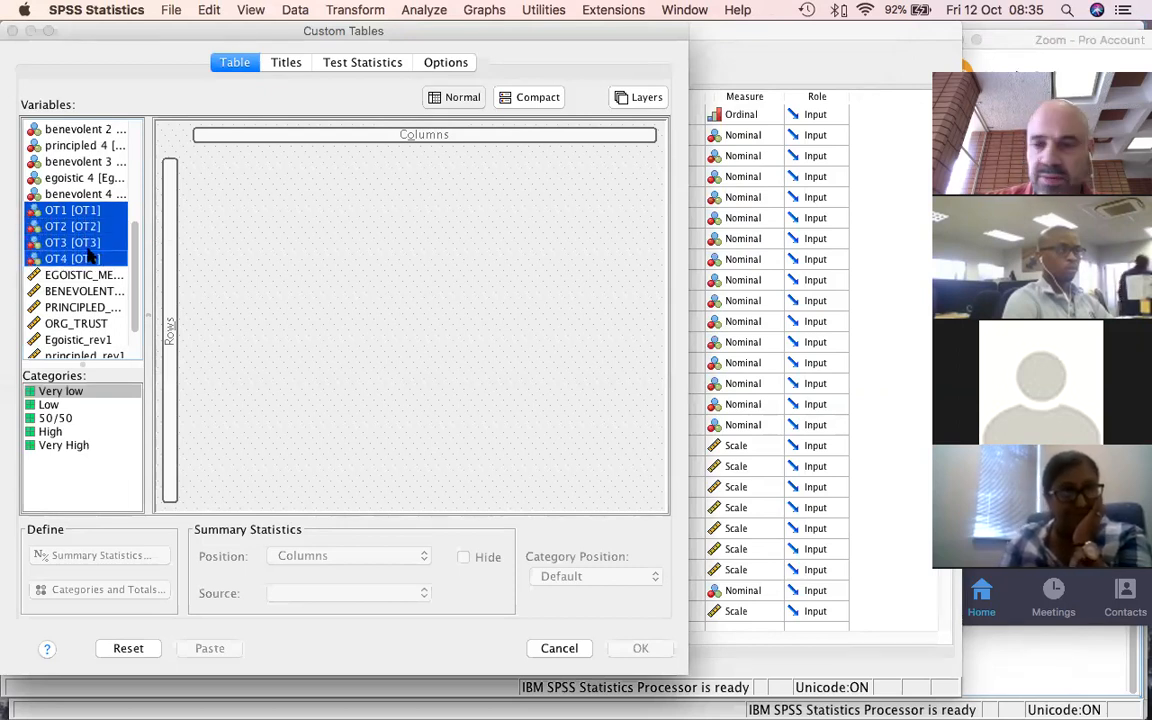
{"action": "left_click_drag", "start_coordinate": [88, 210], "coordinate": [173, 244]}
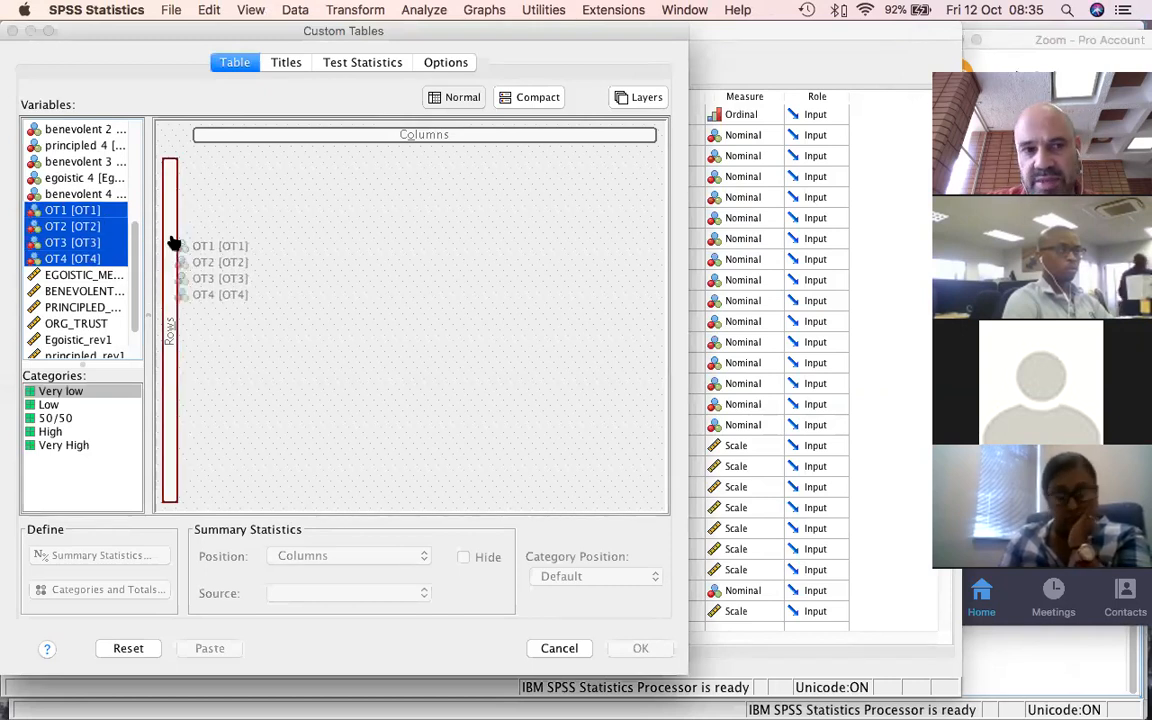
{"action": "left_click_drag", "start_coordinate": [173, 244], "coordinate": [171, 241]}
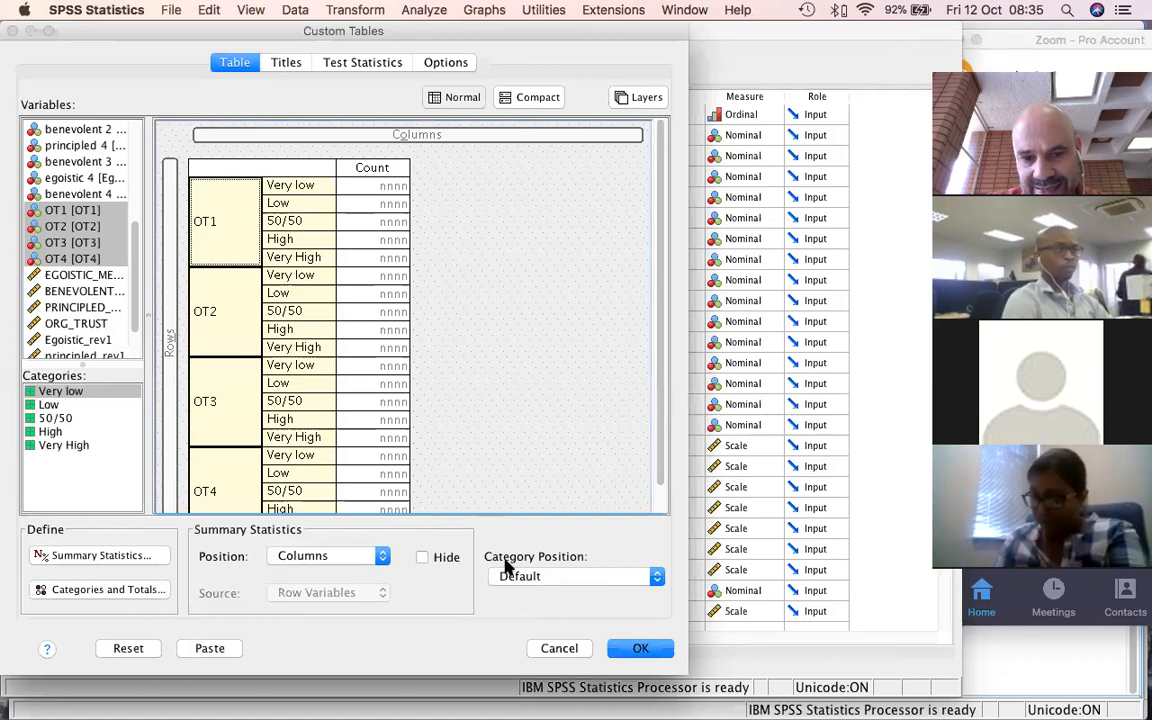
{"action": "left_click", "coordinate": [641, 586]}
{"action": "left_click", "coordinate": [641, 589]}
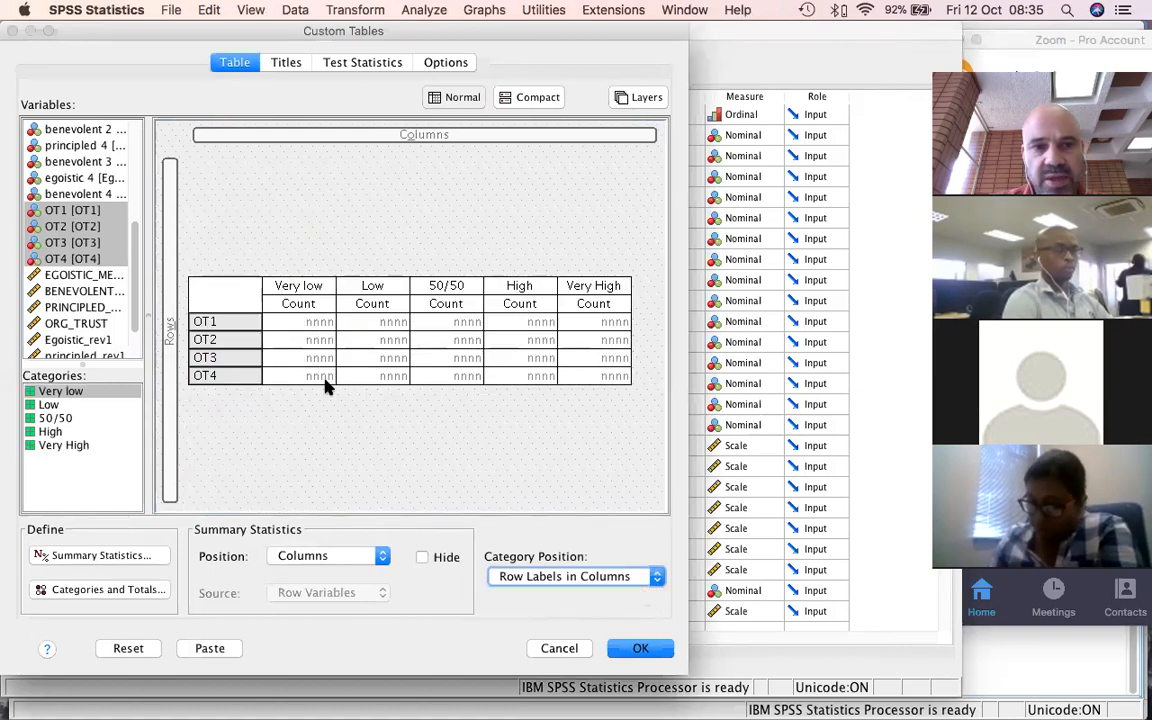
Add Row N % after Count in the summary statistics and apply it to the selected OT variables.
{"action": "left_click", "coordinate": [158, 556]}
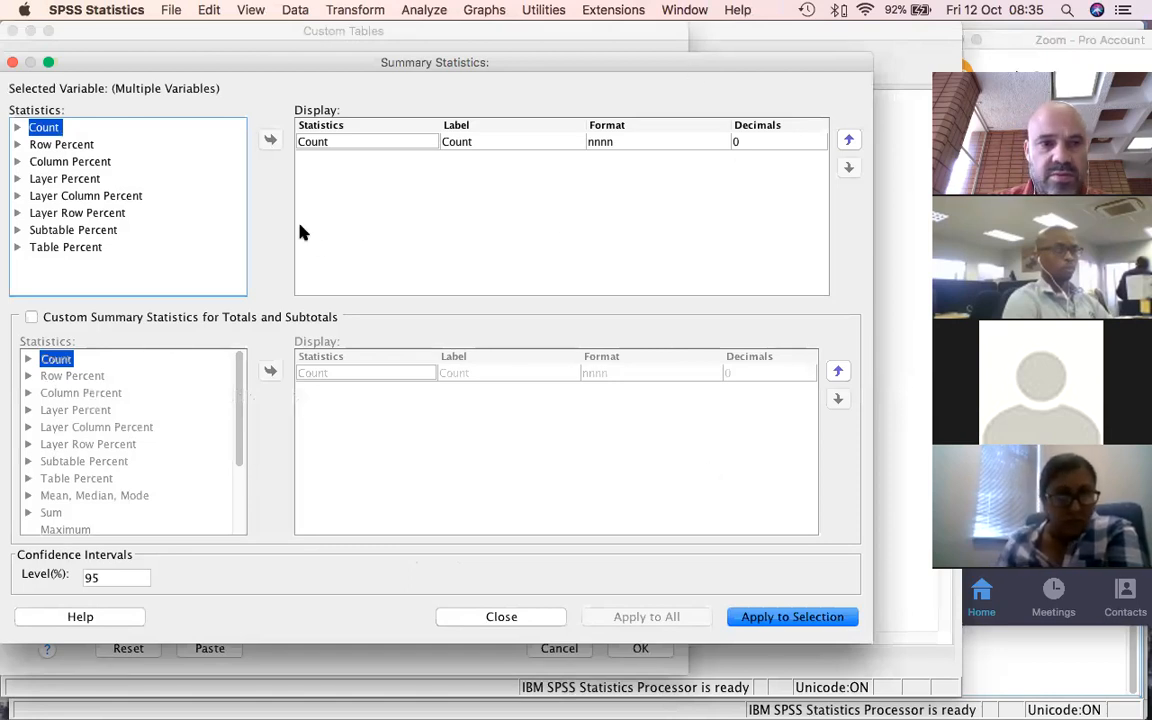
{"action": "left_click", "coordinate": [48, 159]}
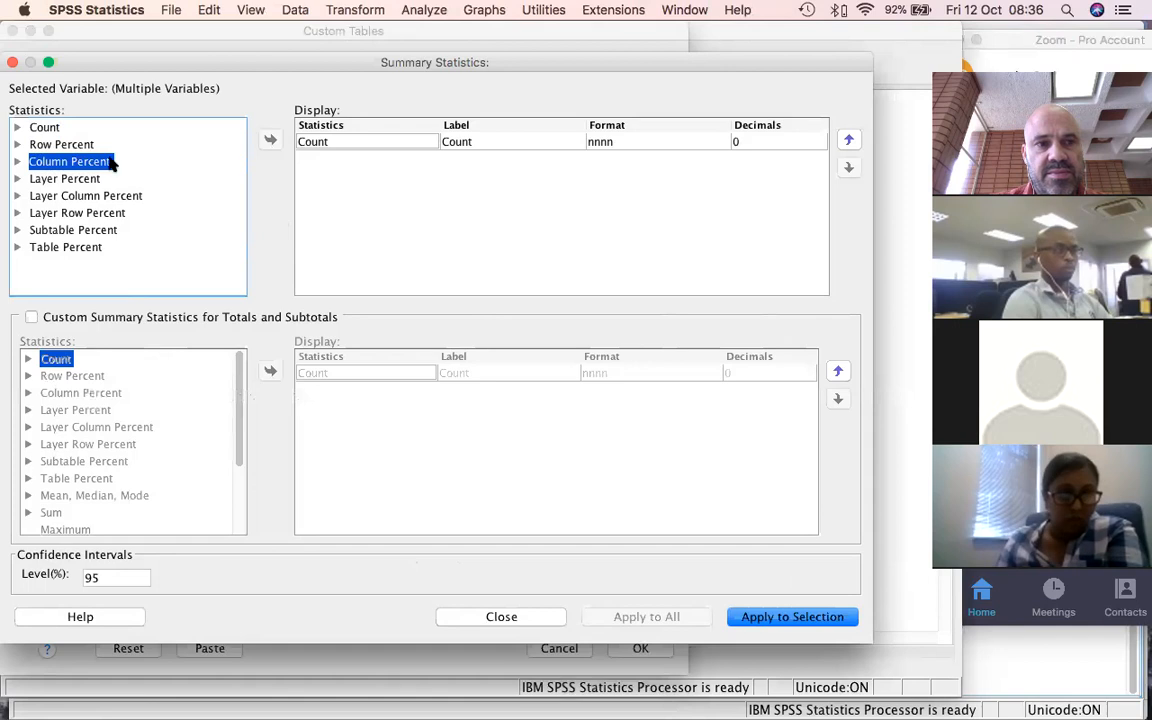
{"action": "left_click", "coordinate": [62, 143]}
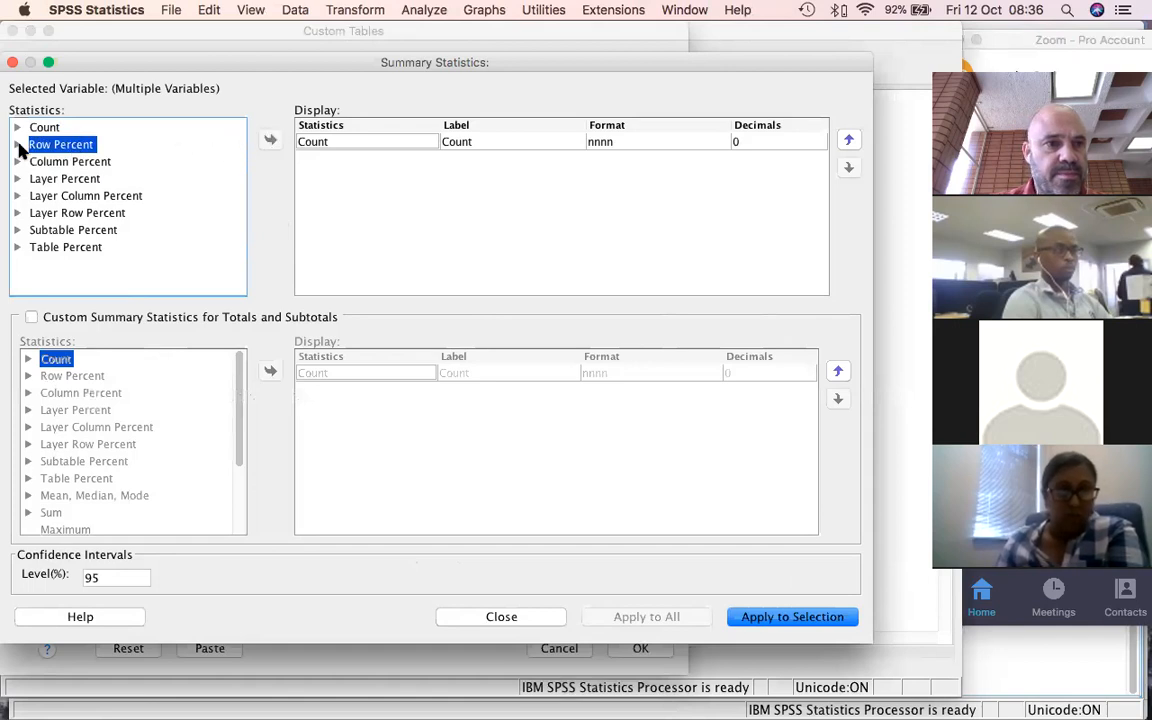
{"action": "left_click", "coordinate": [18, 145]}
{"action": "left_click", "coordinate": [62, 163]}
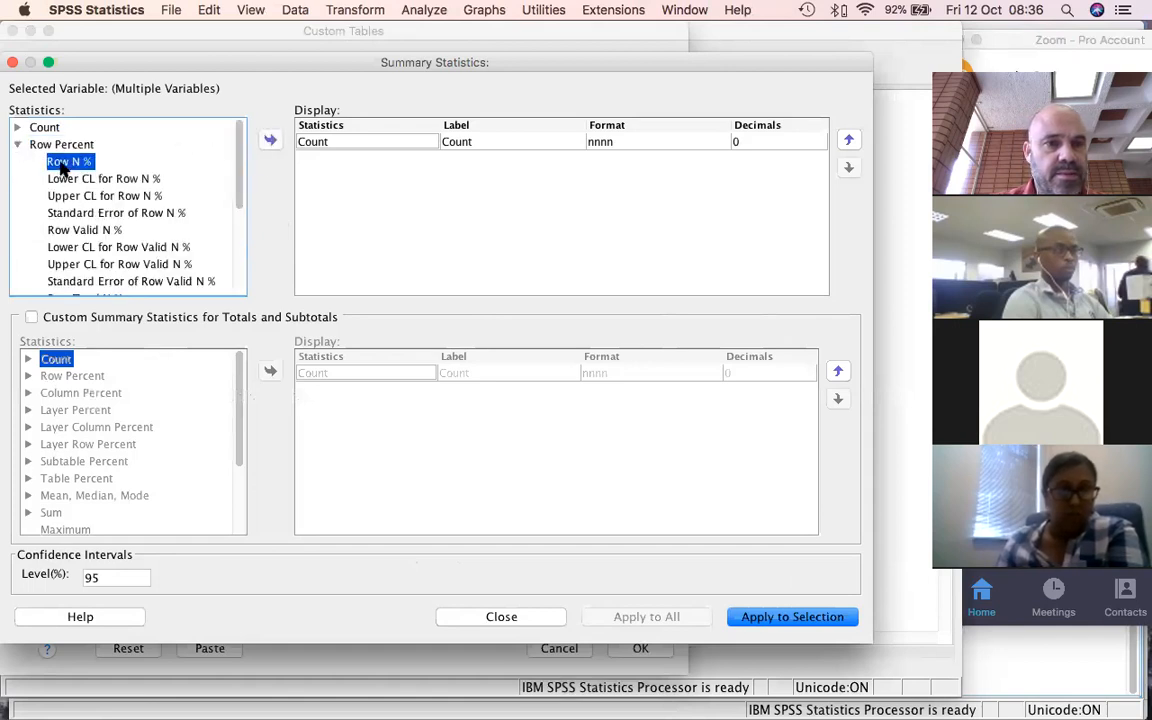
{"action": "left_click", "coordinate": [270, 140]}
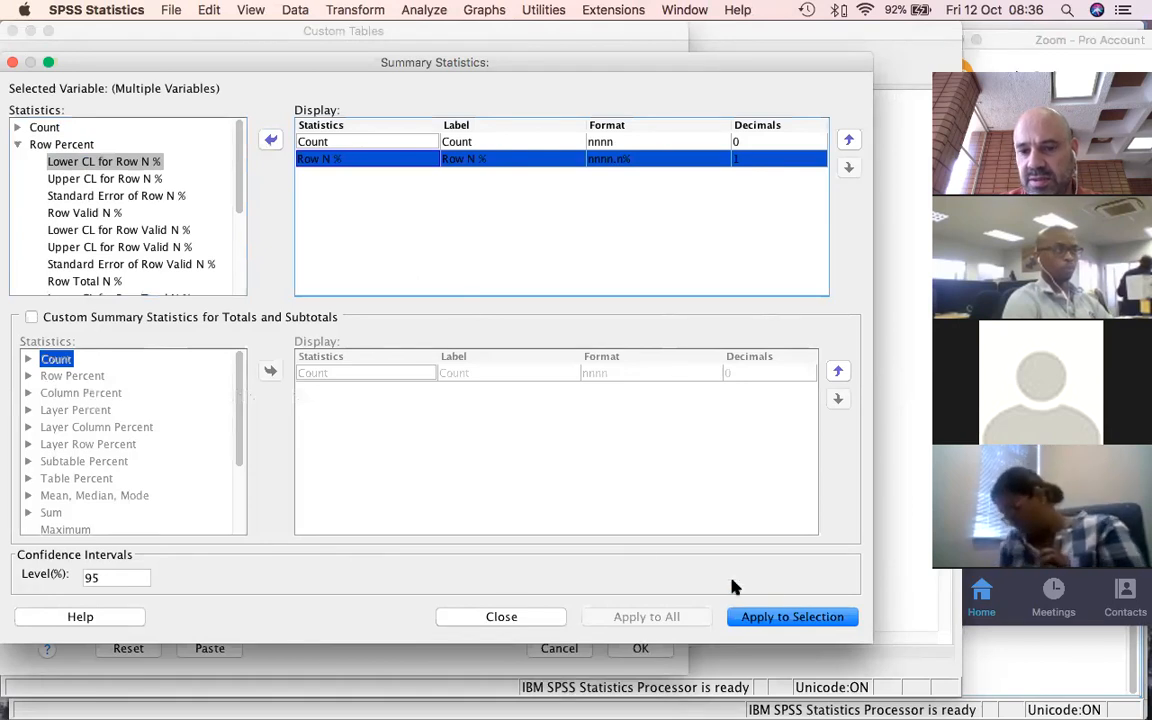
{"action": "left_click", "coordinate": [776, 616]}
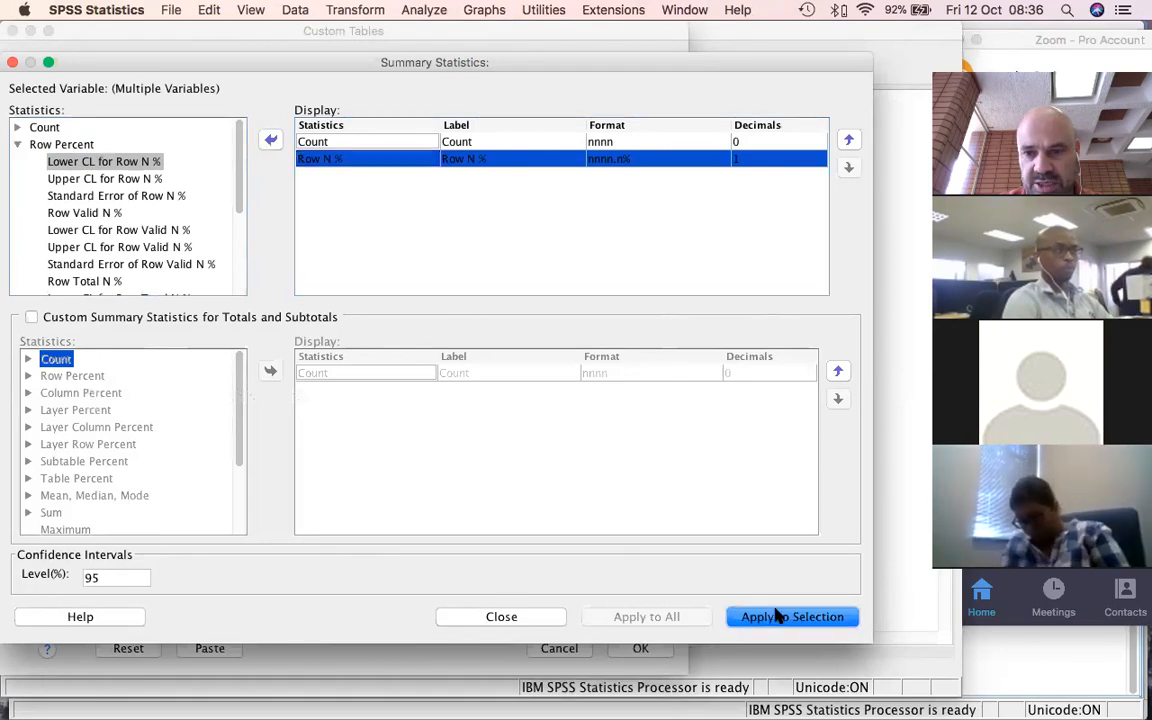
{"action": "left_click", "coordinate": [776, 616]}
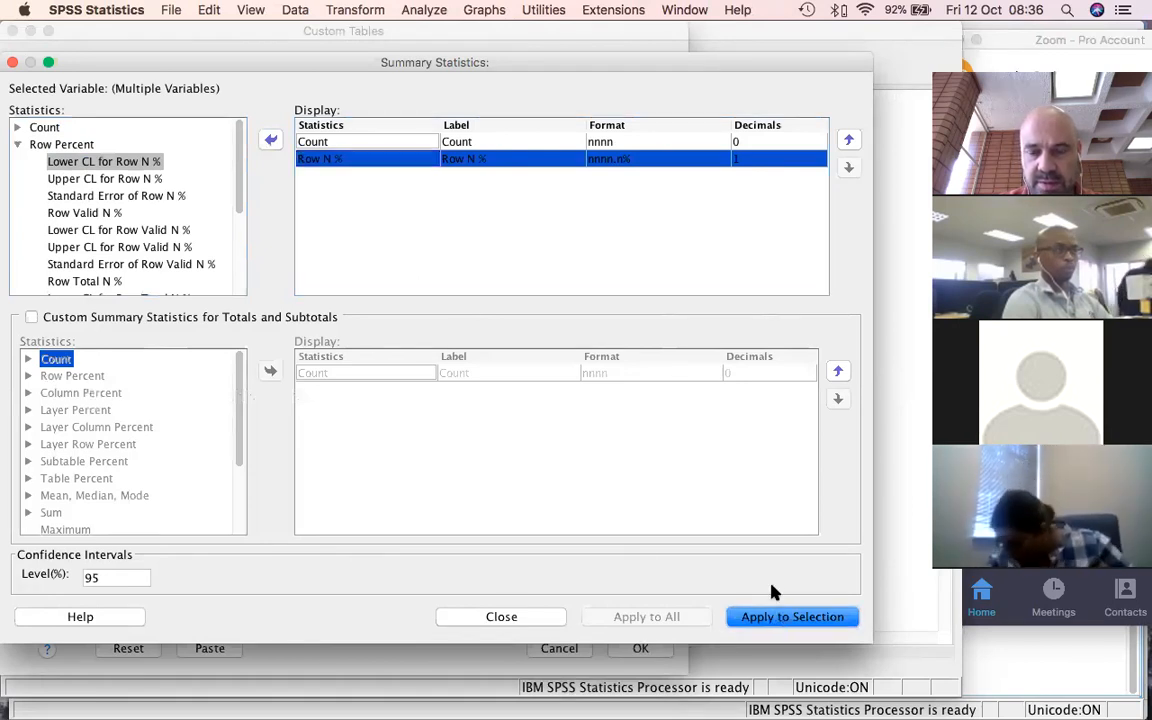
{"action": "left_click", "coordinate": [847, 618]}
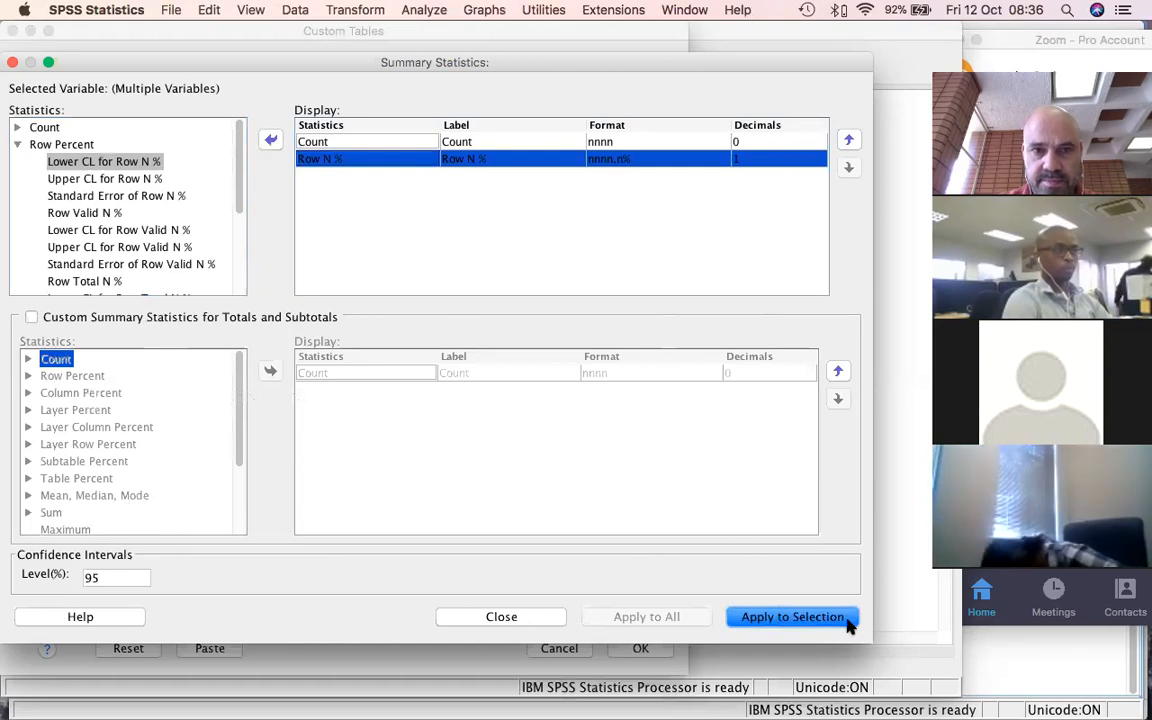
{"action": "left_click", "coordinate": [502, 614]}
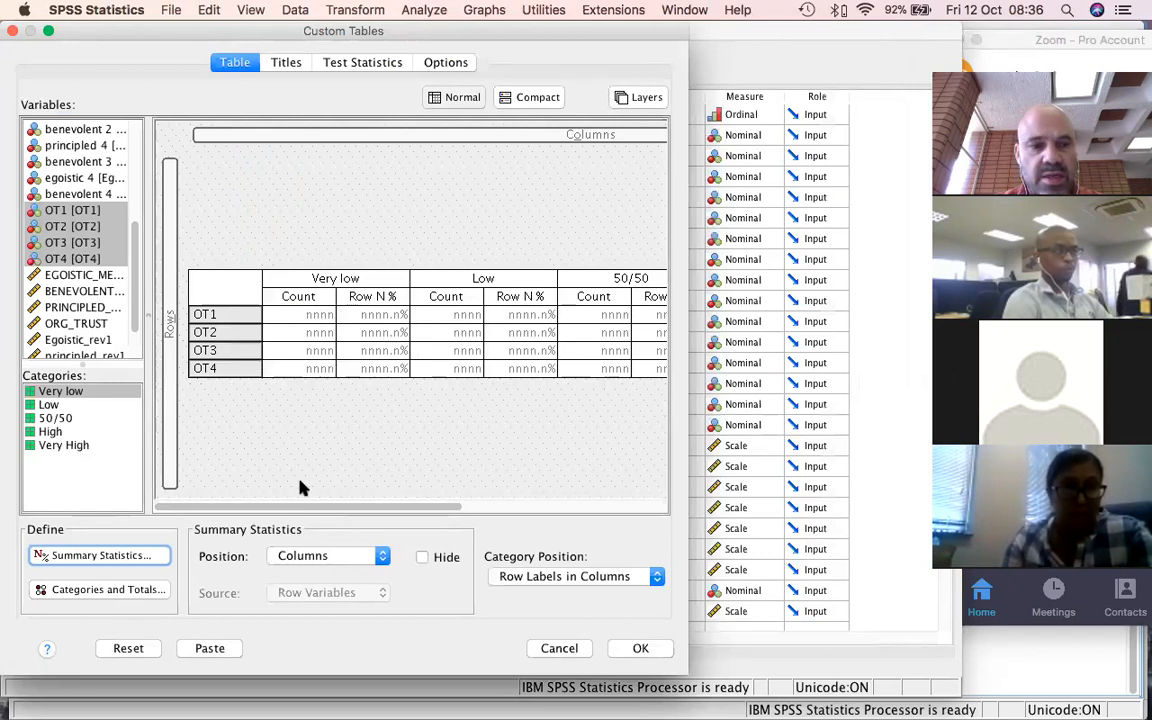
Generate the custom table and bring it into view in the output.
{"action": "left_click", "coordinate": [645, 650]}
{"action": "left_click", "coordinate": [645, 650]}
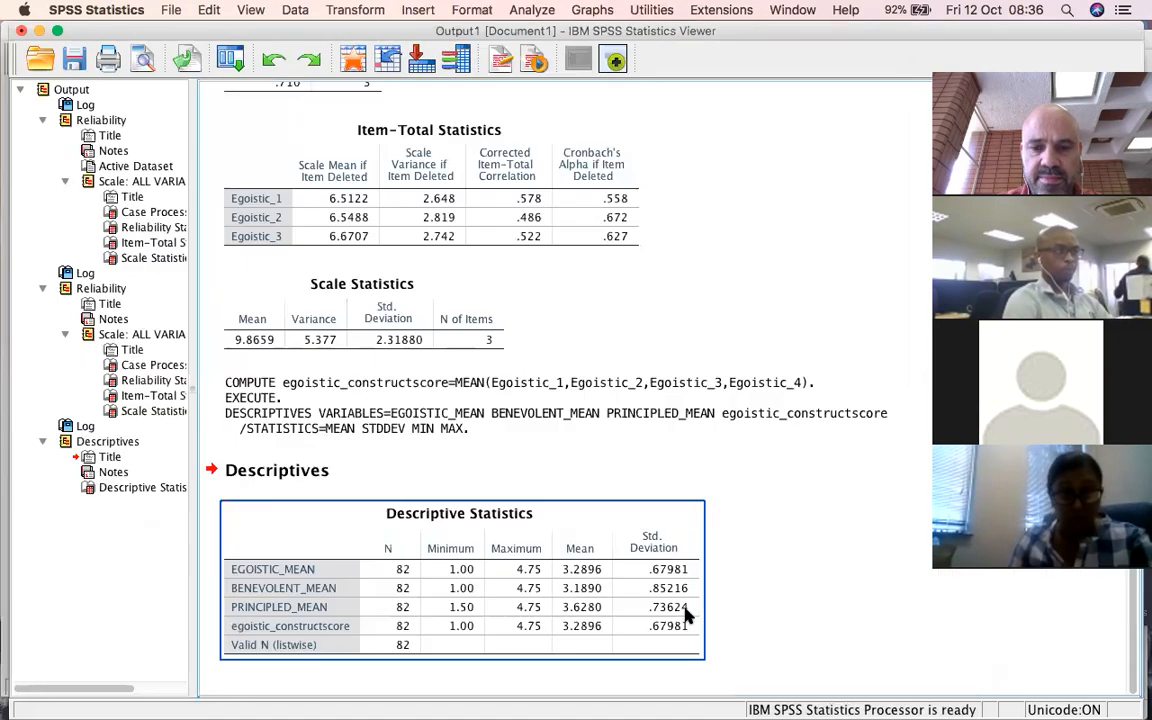
{"action": "left_click", "coordinate": [645, 463]}
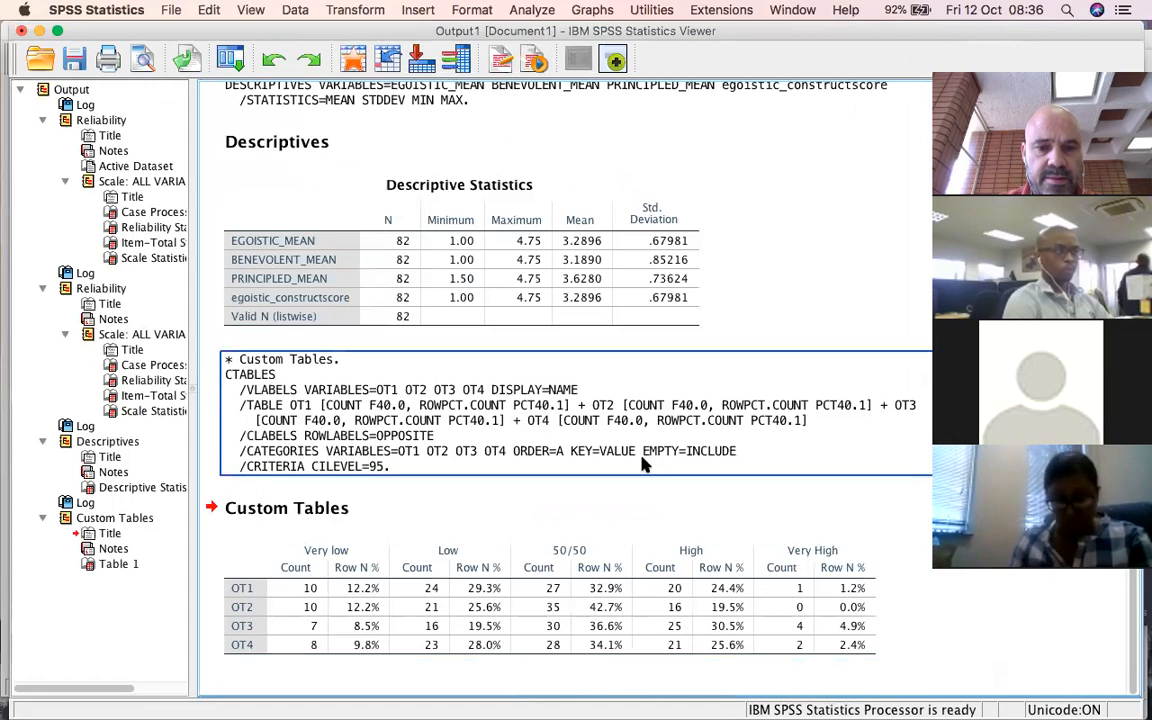
Examine the custom table's counts and row percentages for OT1 to OT4 alongside the Descriptive Statistics means.
{"action": "left_click", "coordinate": [411, 555]}
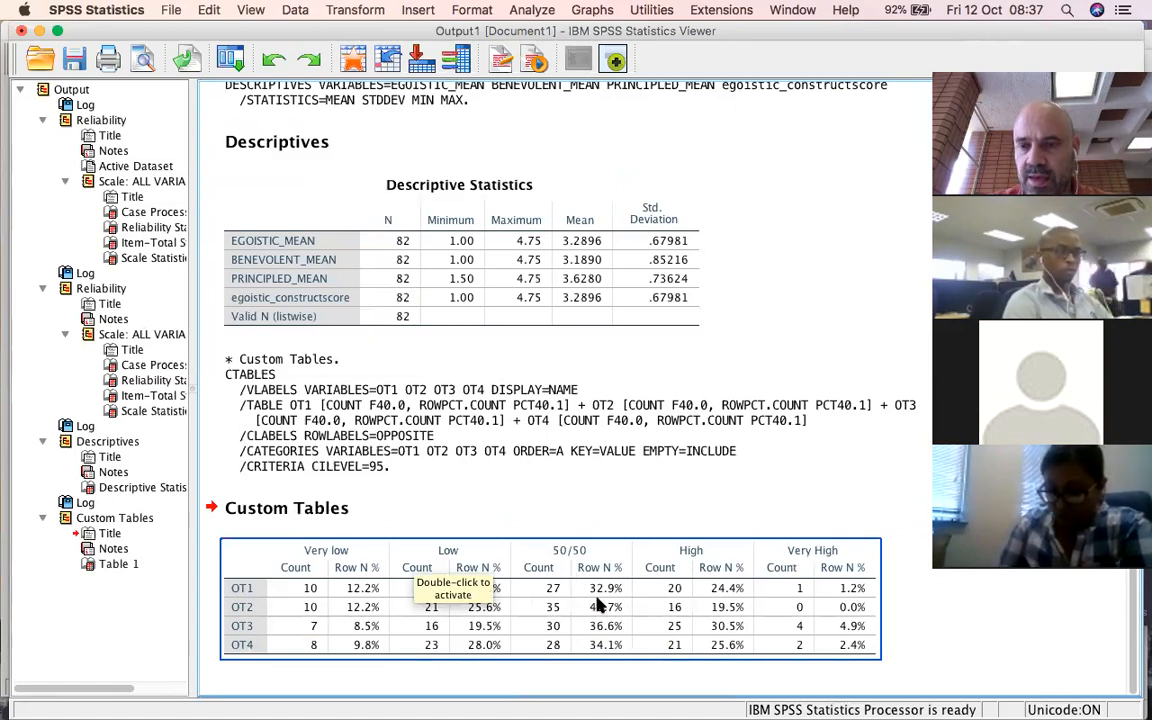
{"action": "key", "text": "Up"}
{"action": "left_click", "coordinate": [481, 652]}
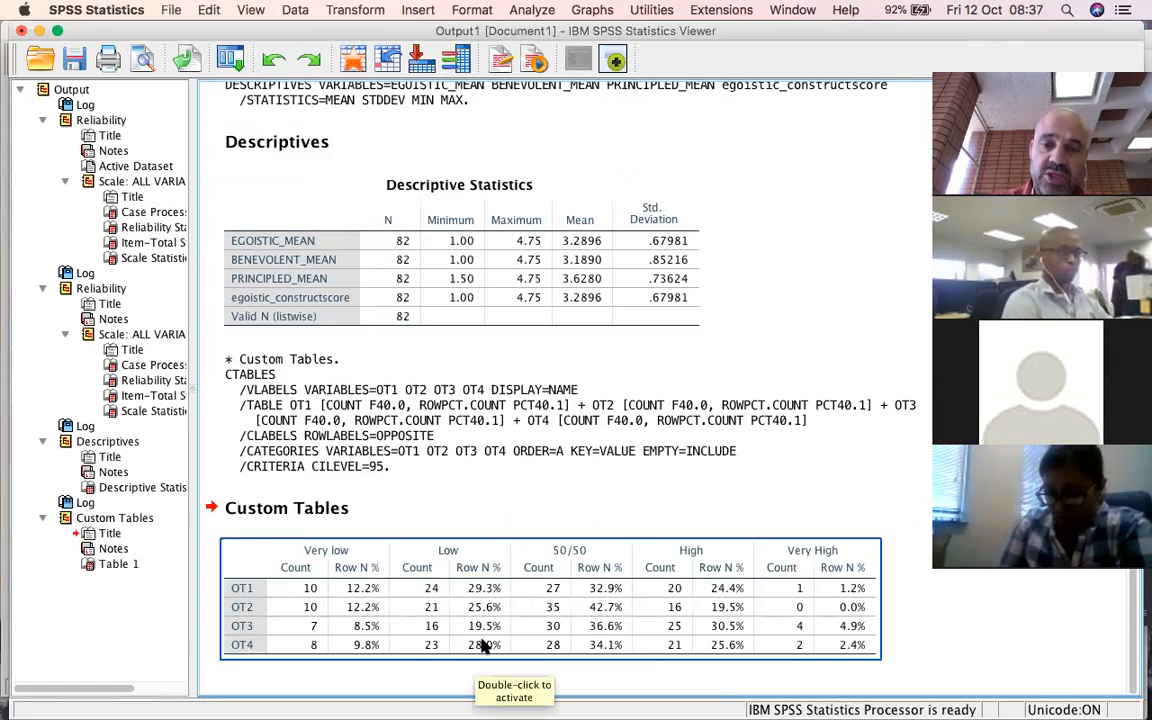
{"action": "left_click", "coordinate": [340, 370]}
{"action": "left_click", "coordinate": [340, 303]}
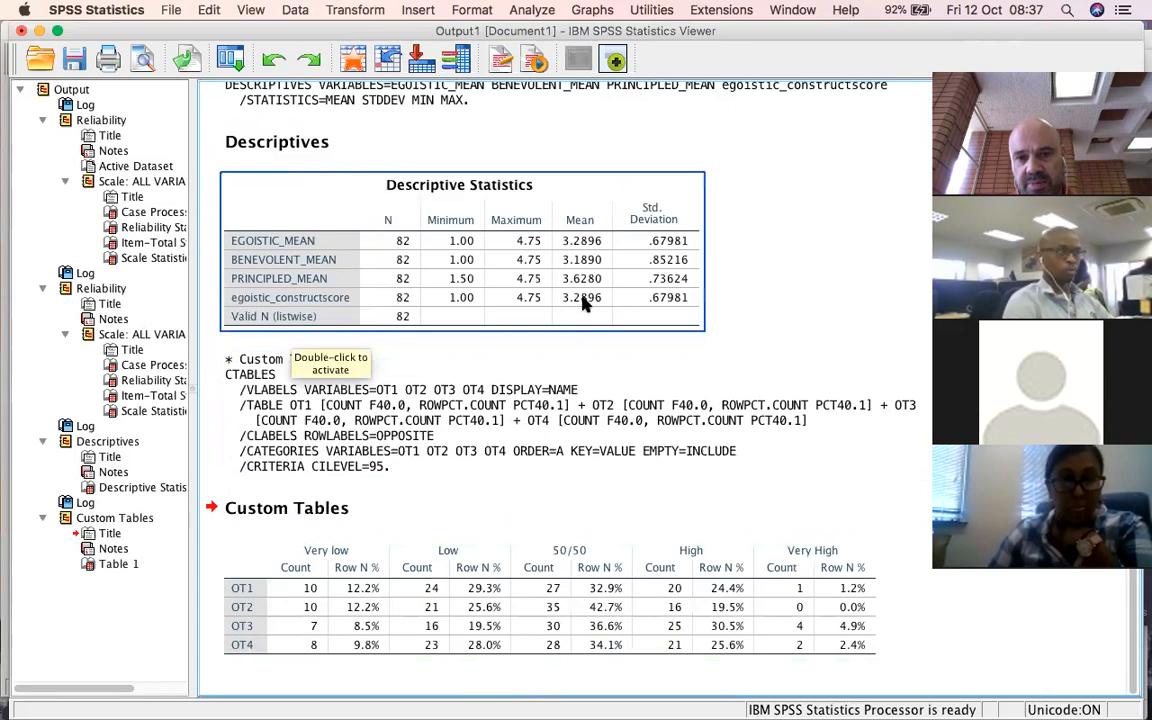
{"action": "left_click", "coordinate": [568, 564]}
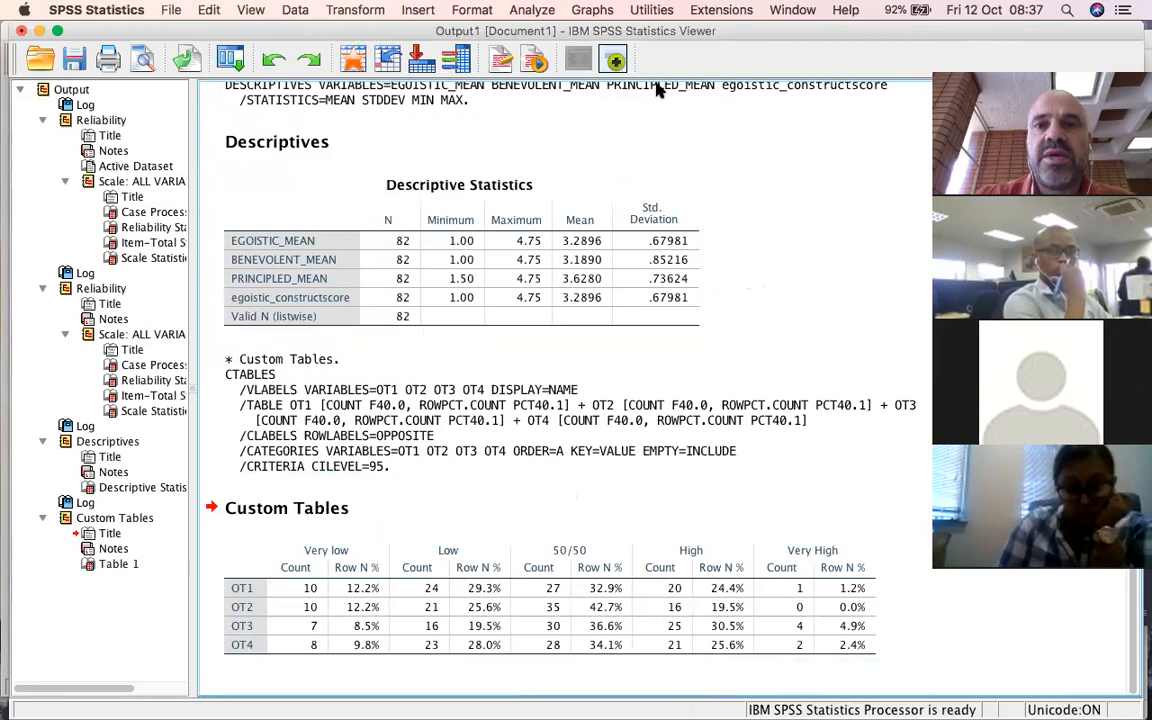
{"action": "left_click", "coordinate": [592, 10]}
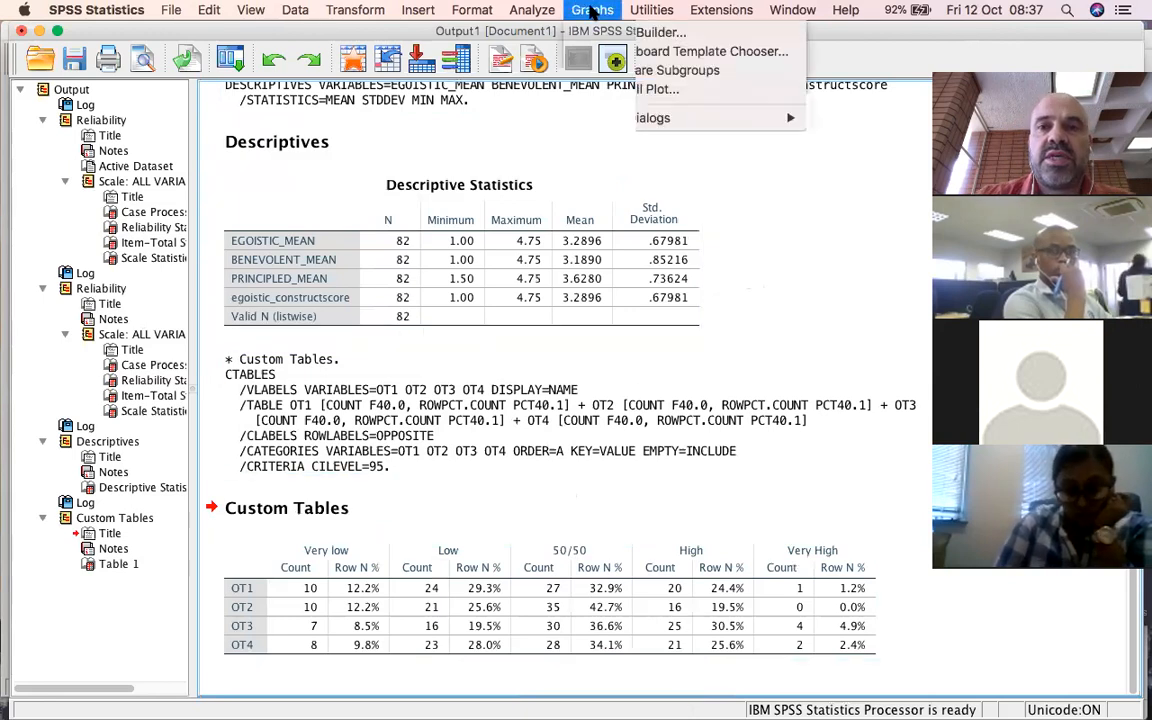
{"action": "mouse_move", "coordinate": [522, 11]}
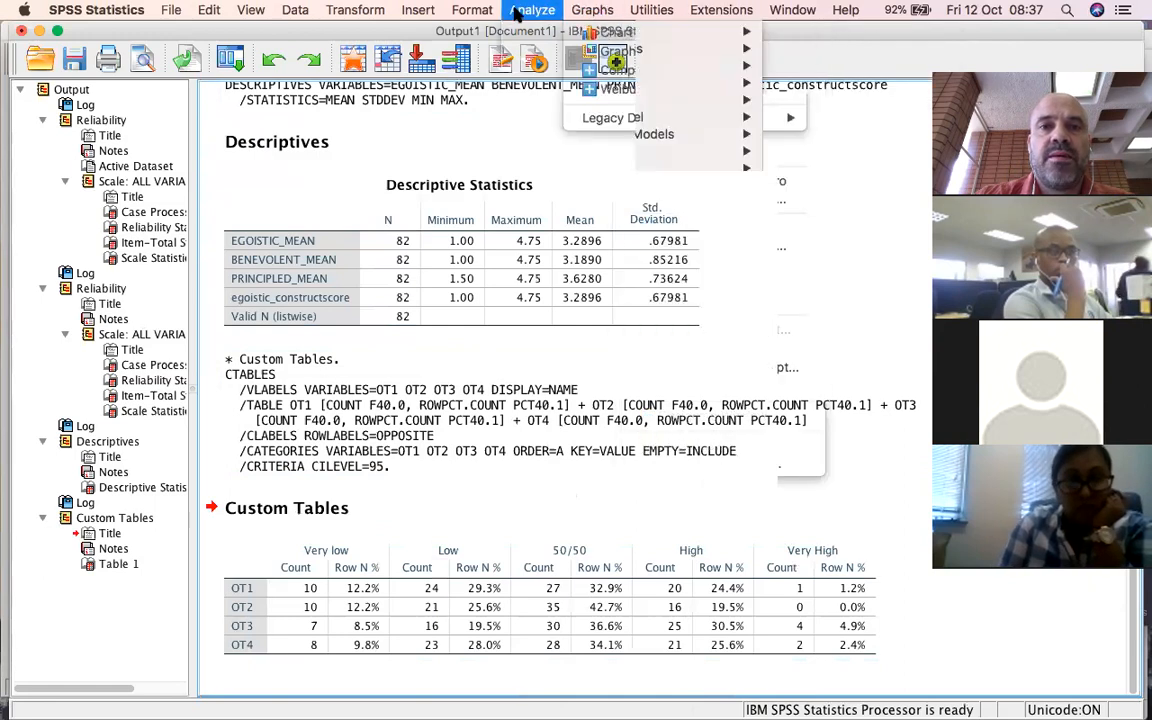
{"action": "left_click", "coordinate": [731, 296]}
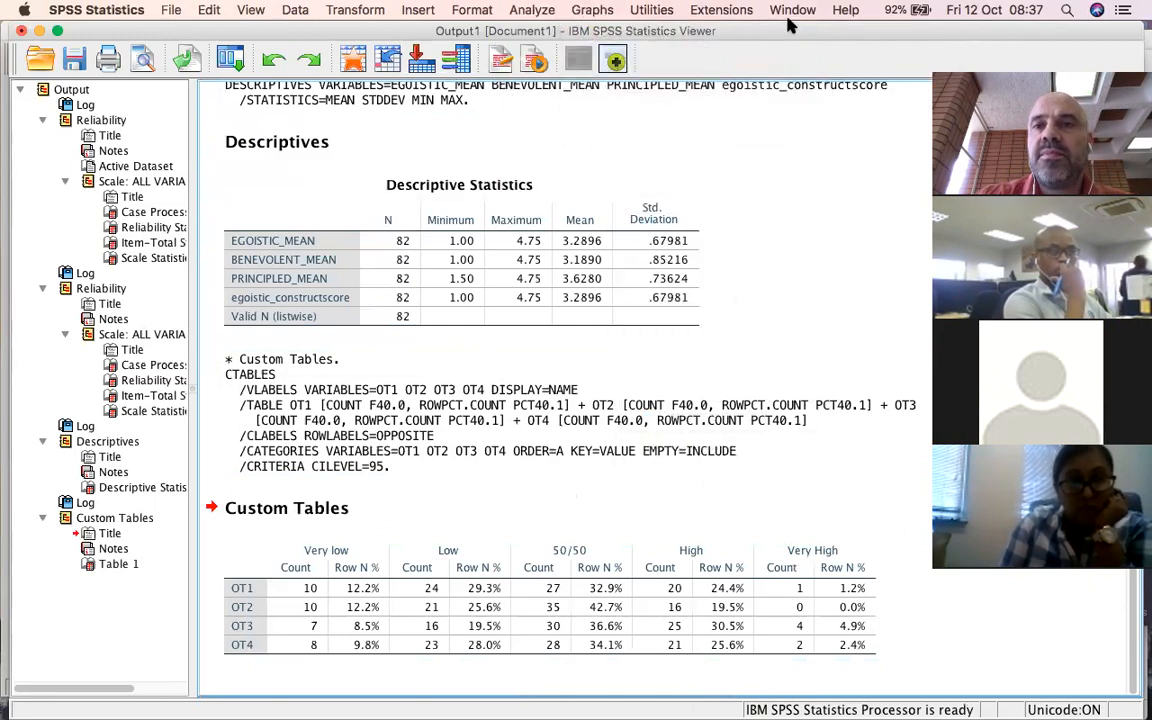
Return to the 10.04.2018.sav Data Editor and view the remaining variables in the list.
{"action": "left_click", "coordinate": [790, 13]}
{"action": "left_click", "coordinate": [768, 183]}
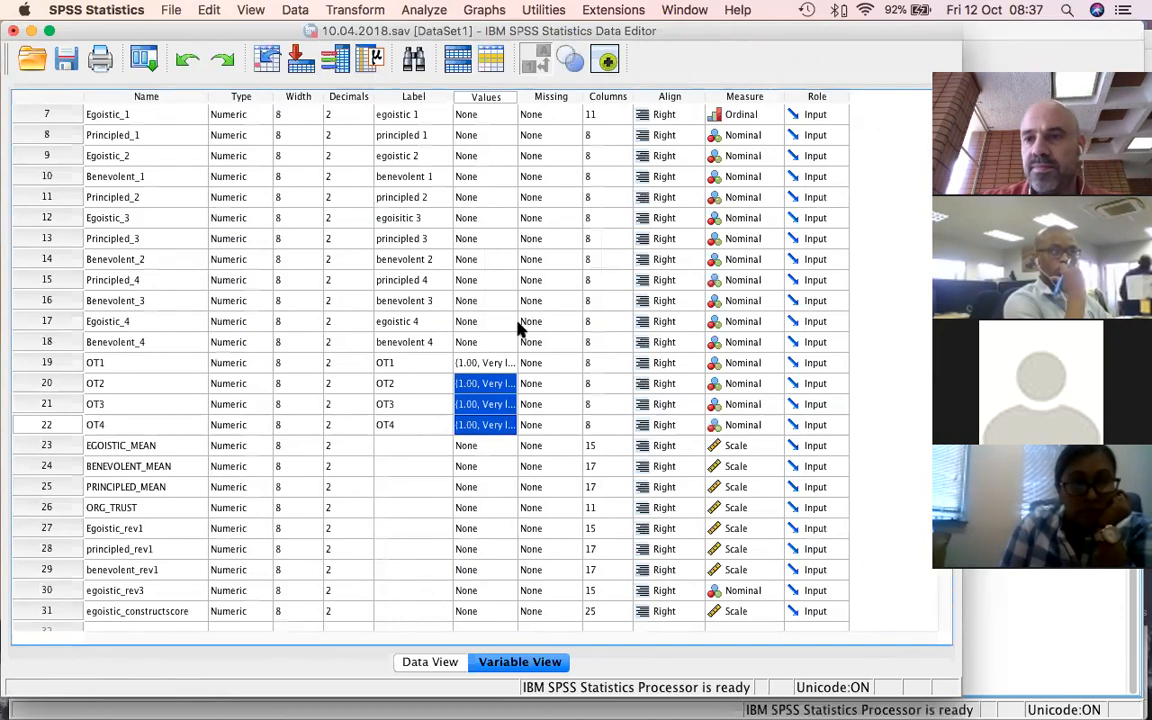
{"action": "scroll", "coordinate": [592, 336], "scroll_direction": "down", "scroll_amount": 2}
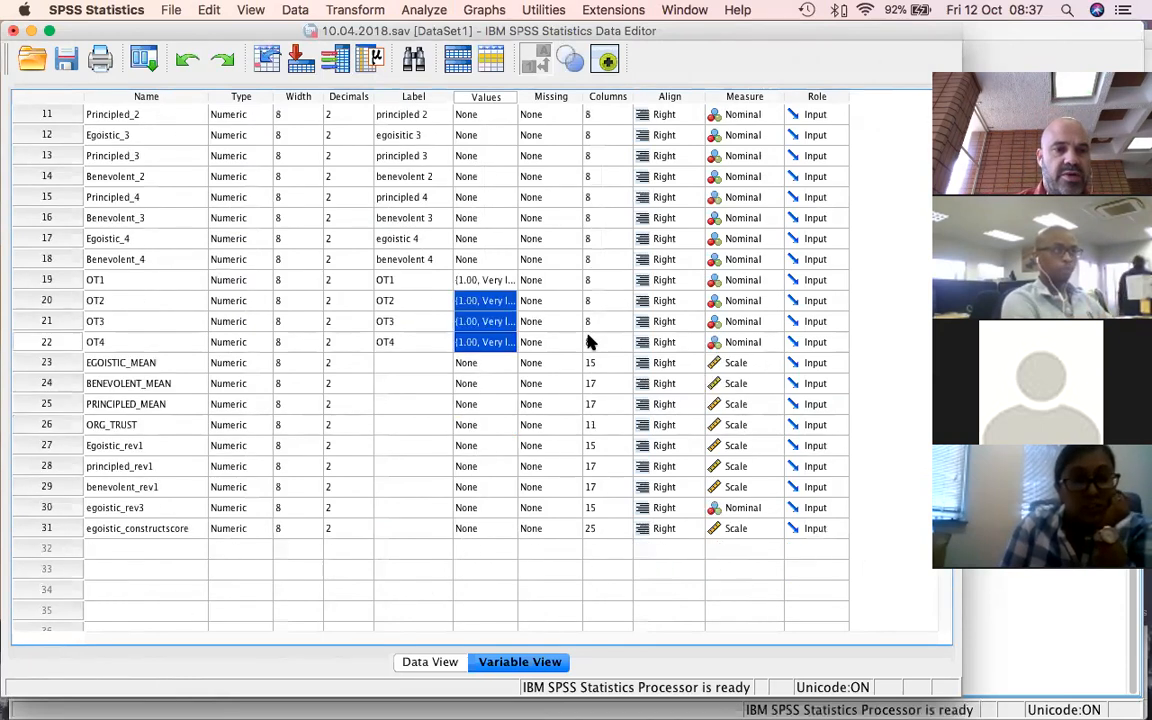
Display the data values and look through the OT items, climate means, ORG_TRUST and egoistic construct score columns.
{"action": "scroll", "coordinate": [582, 352], "scroll_direction": "up", "scroll_amount": 1}
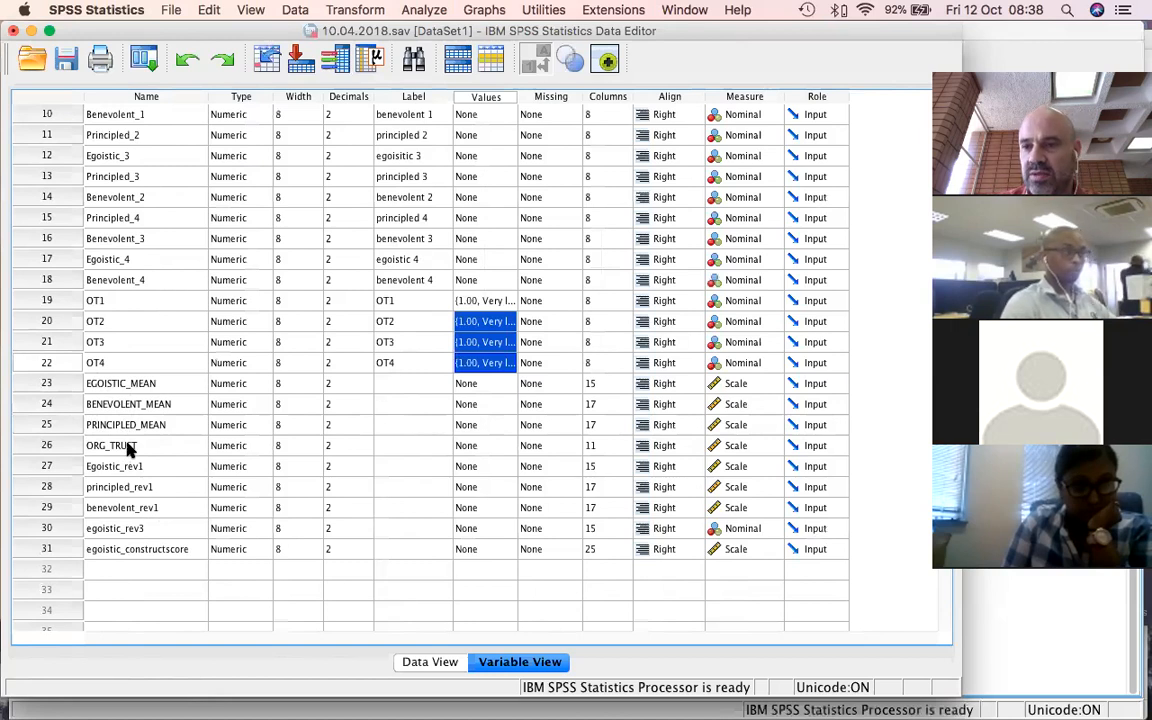
{"action": "left_click", "coordinate": [440, 662]}
{"action": "scroll", "coordinate": [455, 590], "scroll_direction": "right", "scroll_amount": 15}
{"action": "scroll", "coordinate": [455, 590], "scroll_direction": "left", "scroll_amount": 5}
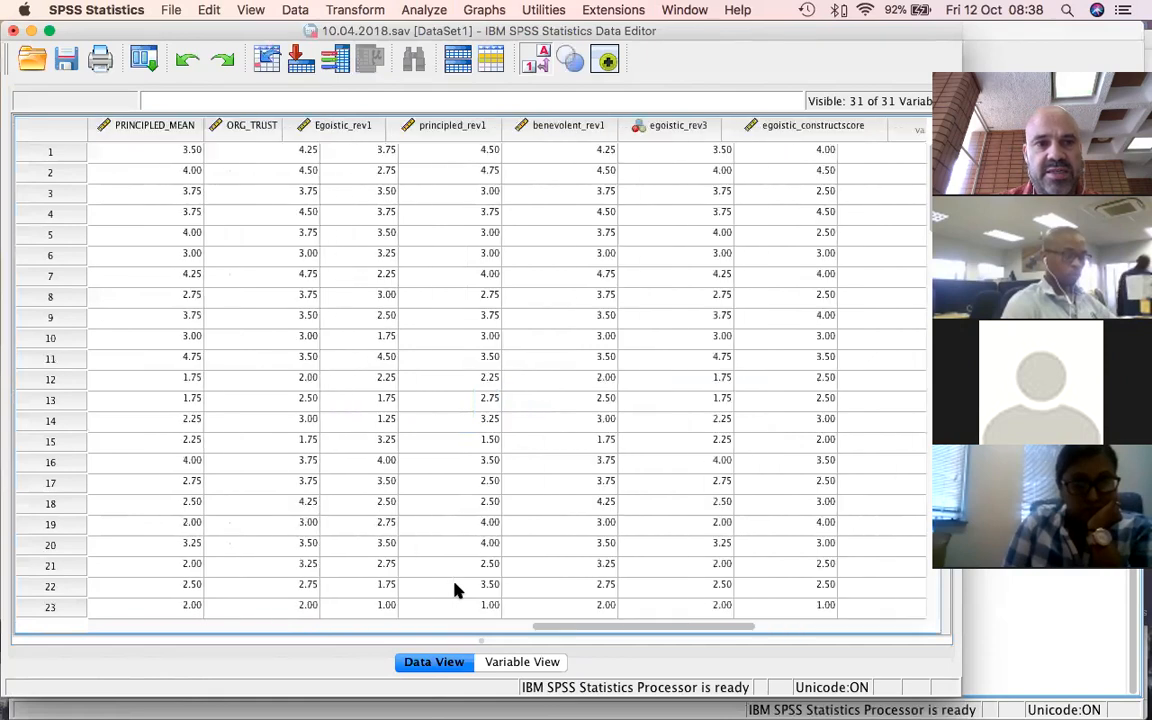
{"action": "scroll", "coordinate": [575, 399], "scroll_direction": "right", "scroll_amount": 5}
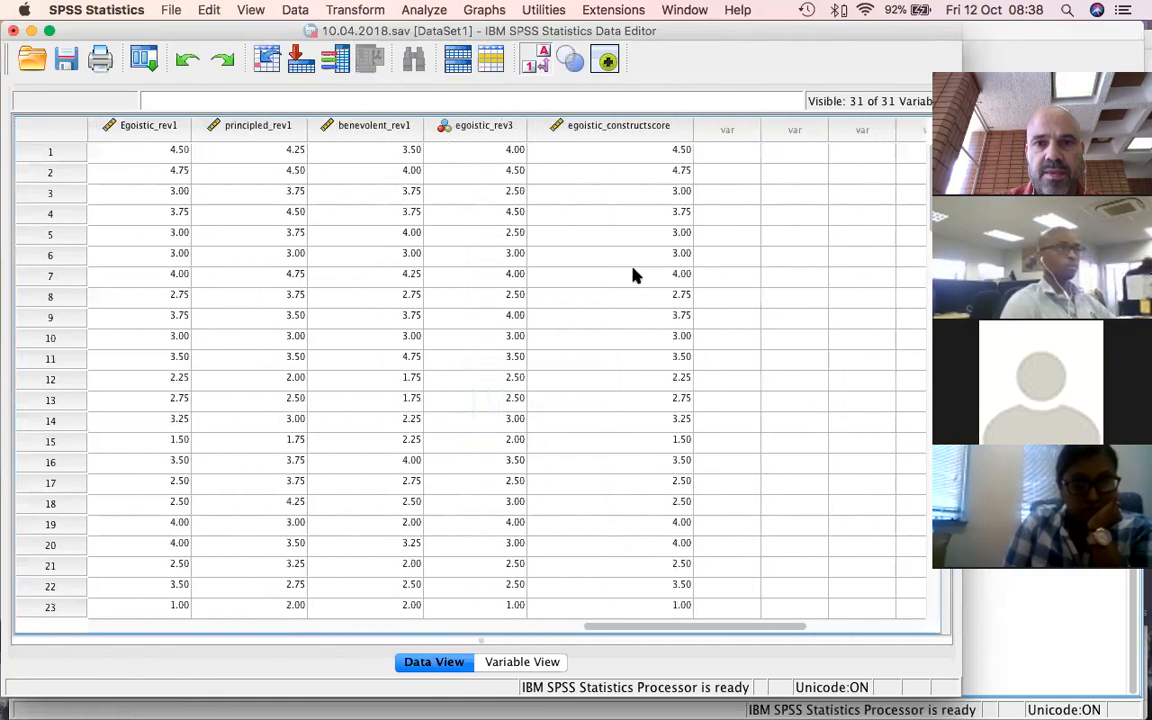
{"action": "left_click", "coordinate": [516, 136]}
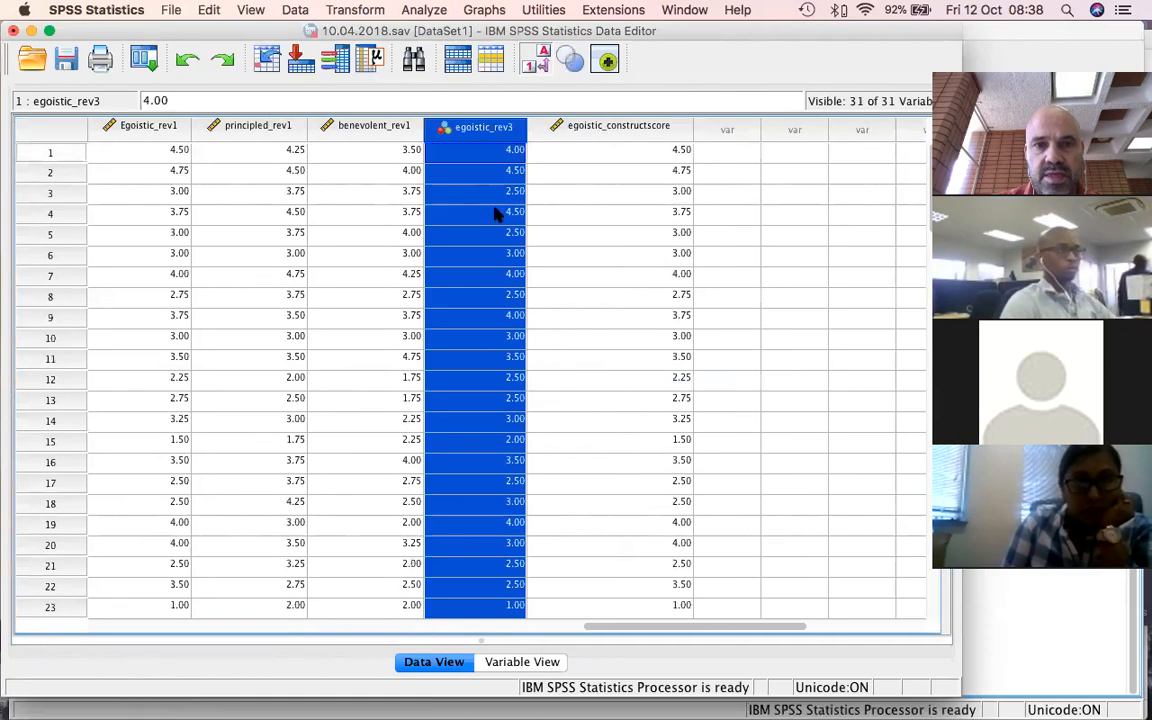
{"action": "scroll", "coordinate": [560, 237], "scroll_direction": "right", "scroll_amount": 5}
{"action": "scroll", "coordinate": [560, 237], "scroll_direction": "left", "scroll_amount": 8}
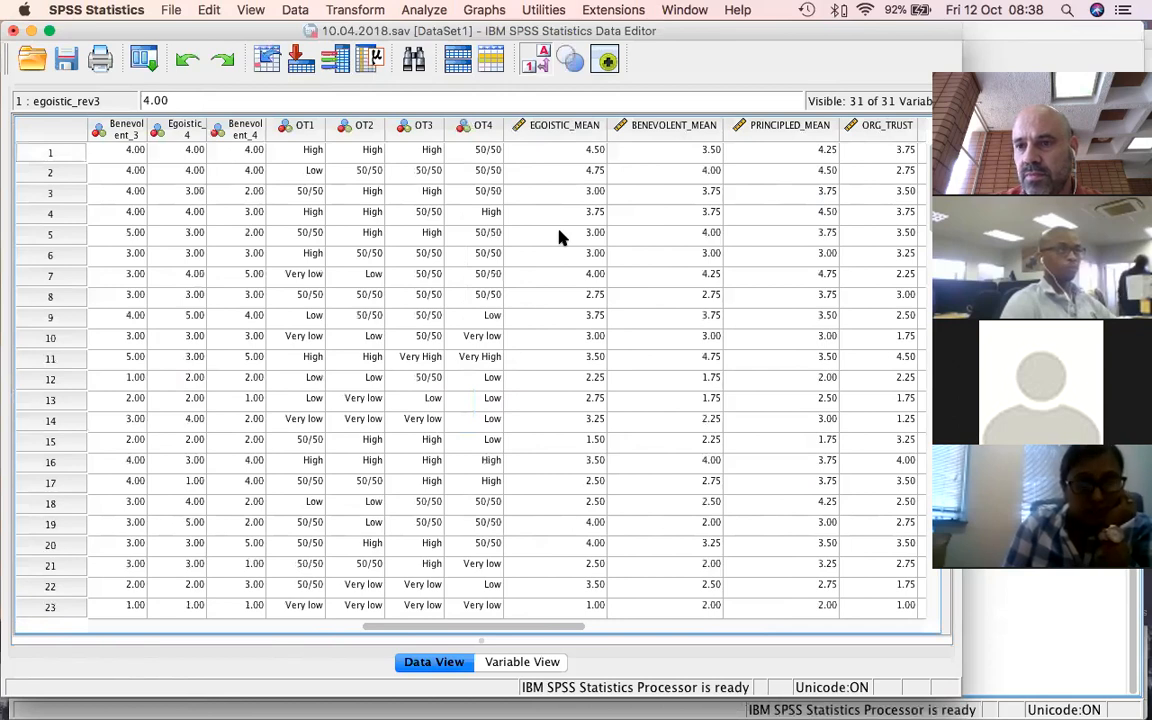
Find Chapter 4 results.docx in the recap process folder in Finder and open it in Word.
{"action": "mouse_move", "coordinate": [560, 690]}
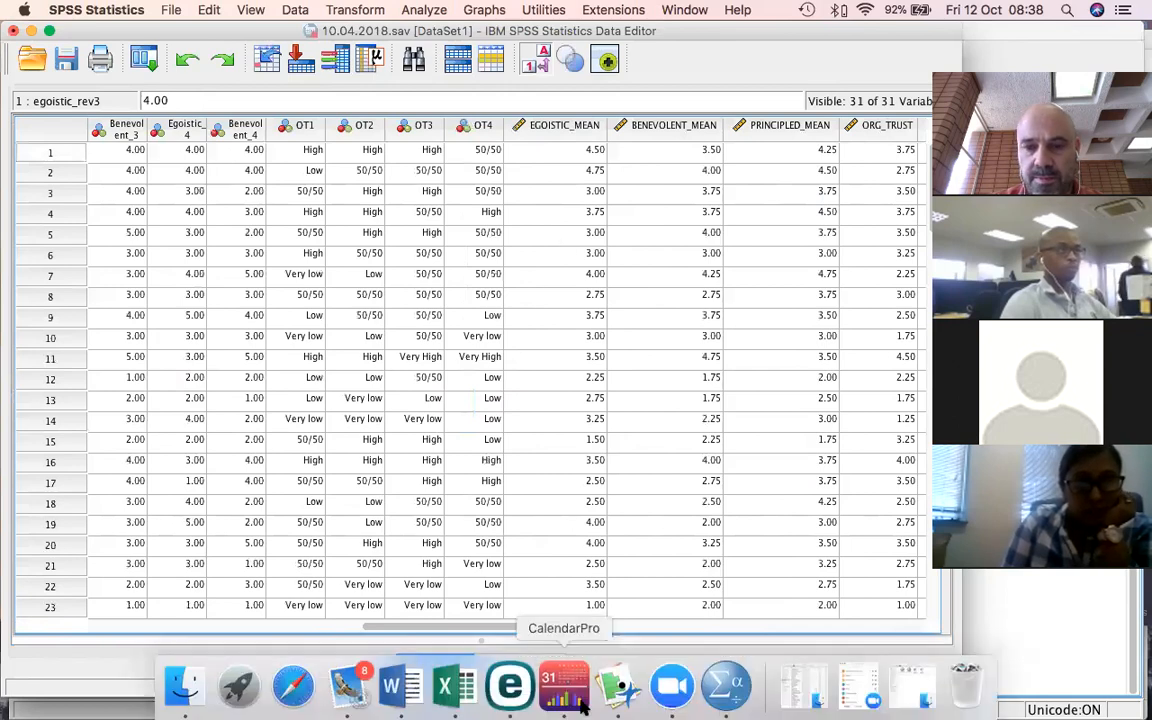
{"action": "left_click", "coordinate": [186, 686]}
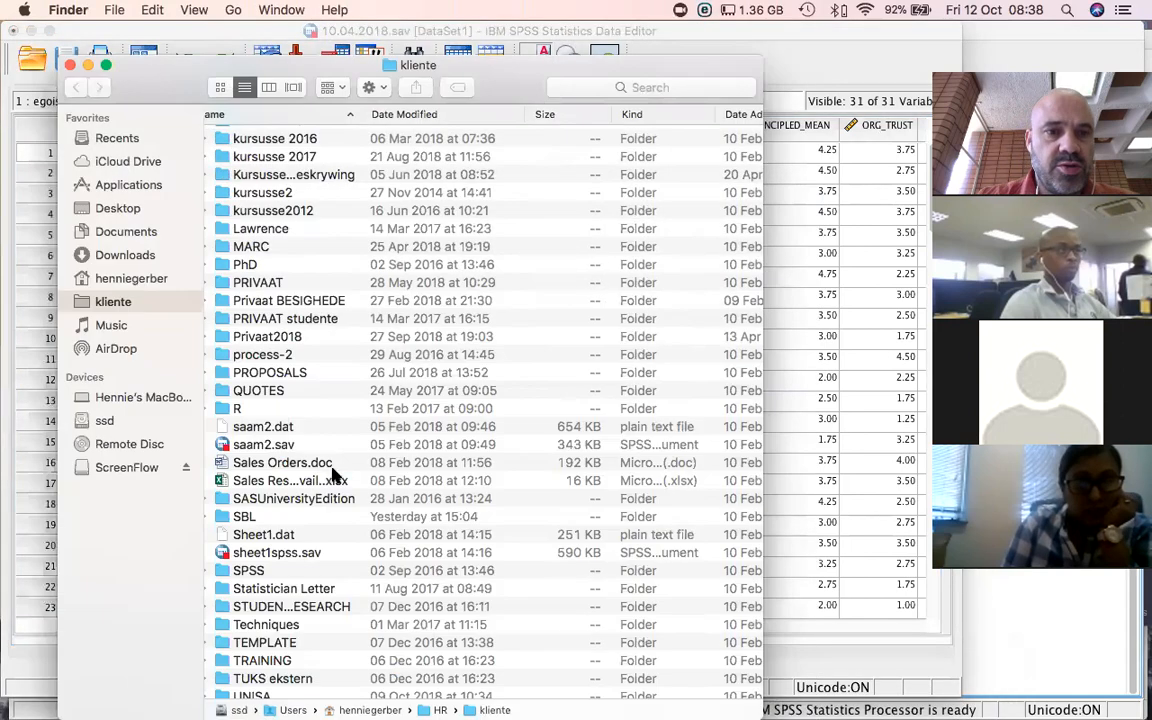
{"action": "key", "text": "super+w"}
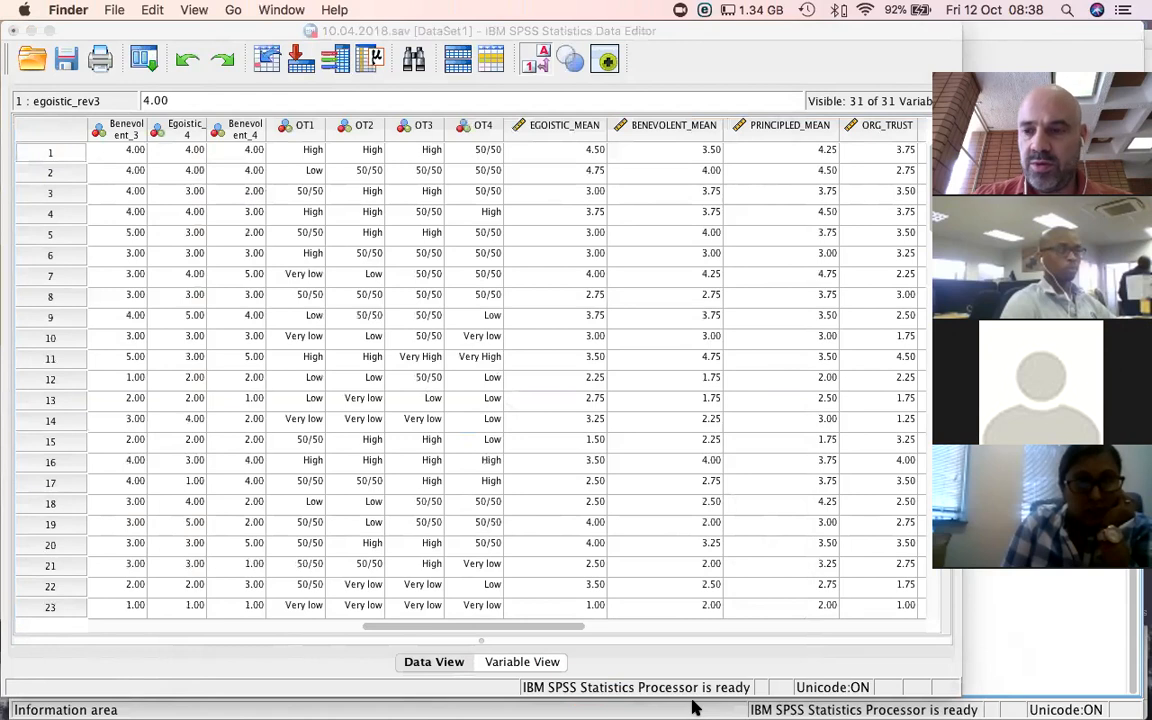
{"action": "mouse_move", "coordinate": [663, 703]}
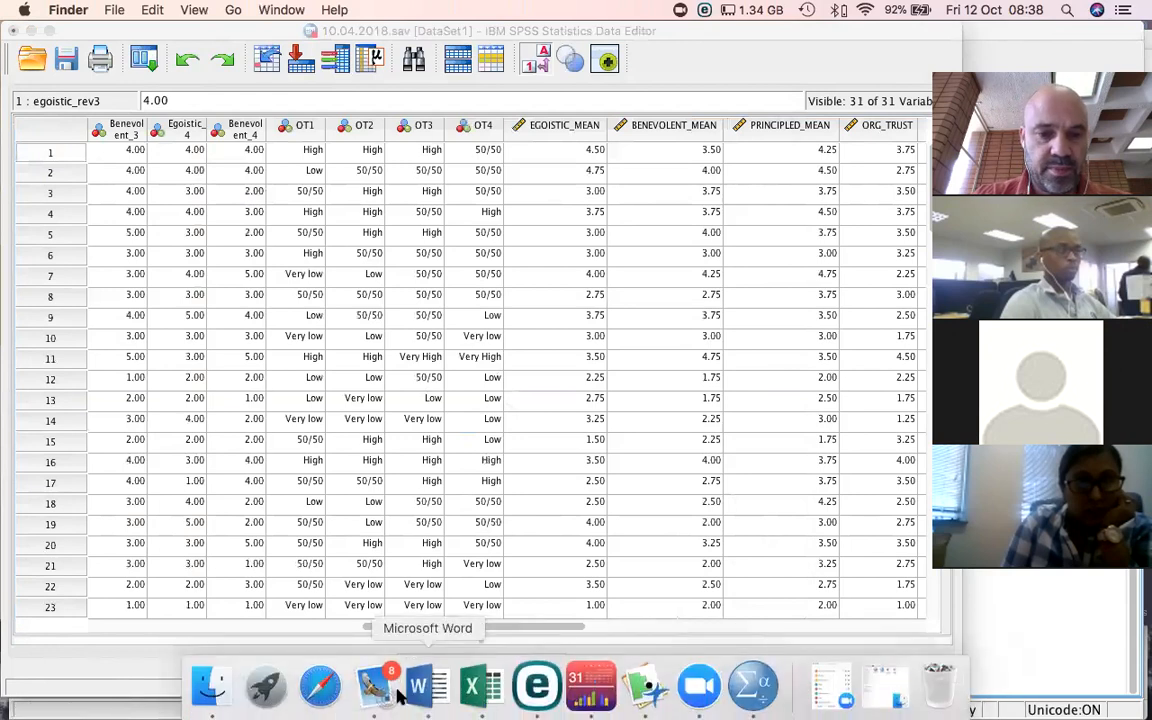
{"action": "left_click", "coordinate": [210, 686]}
{"action": "left_click_drag", "start_coordinate": [250, 125], "coordinate": [175, 111]}
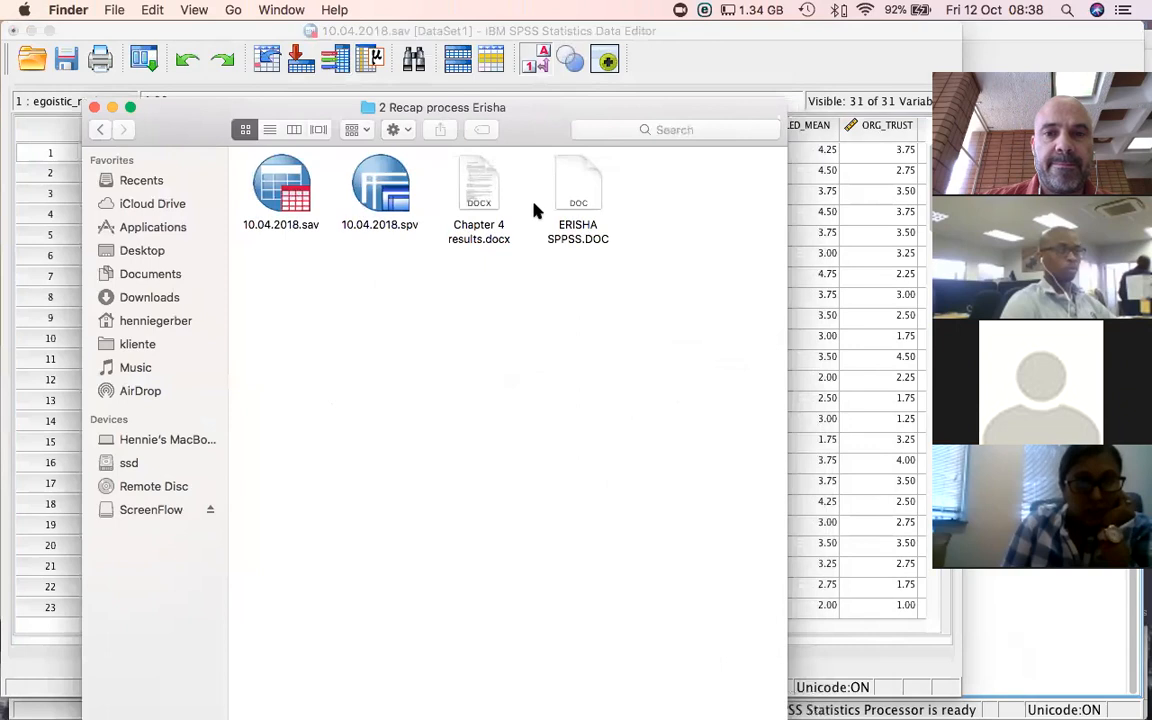
{"action": "double_click", "coordinate": [586, 190]}
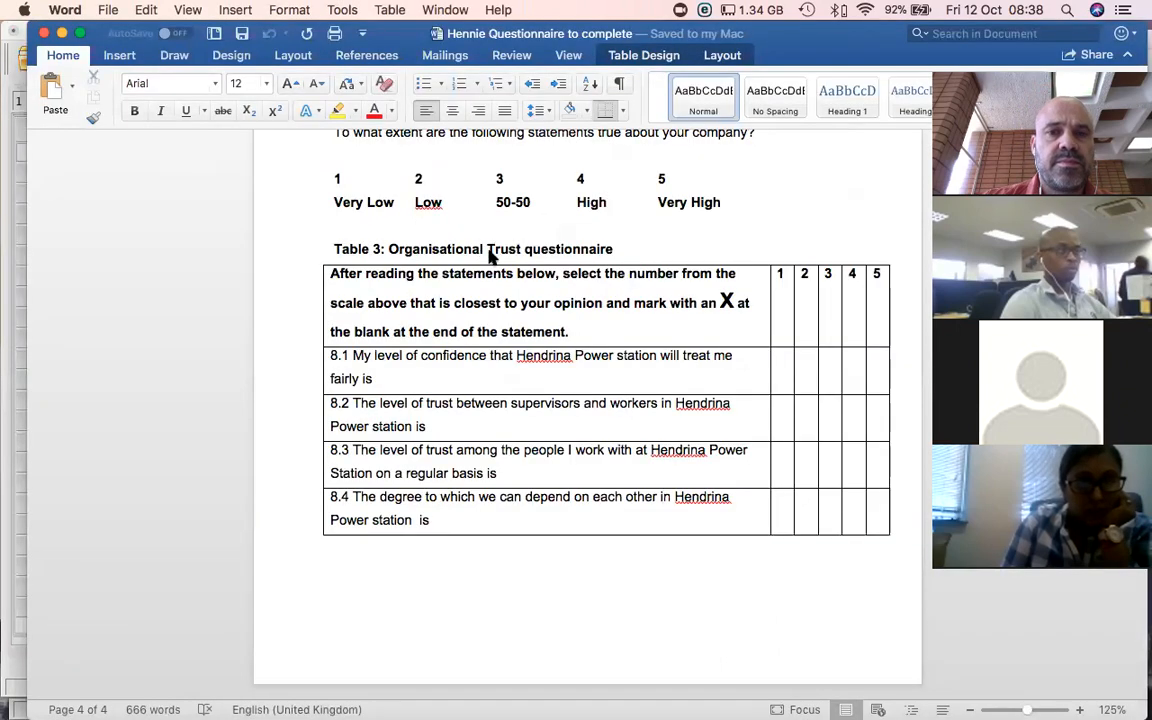
{"action": "left_click", "coordinate": [241, 684]}
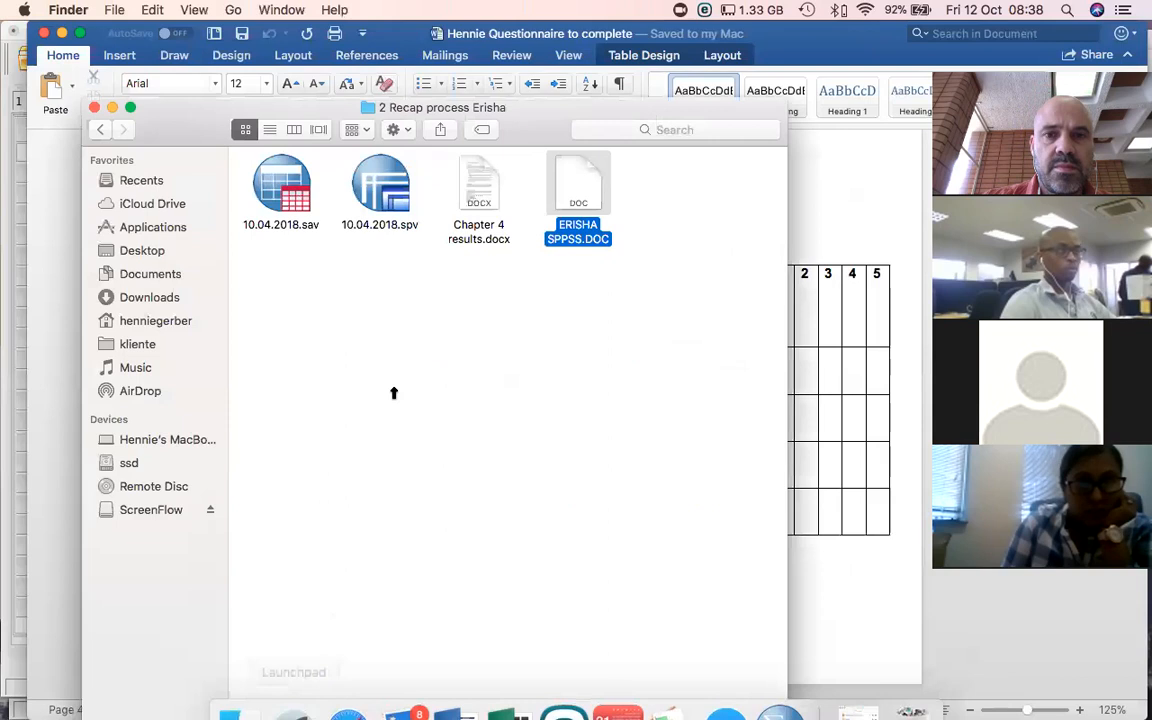
{"action": "double_click", "coordinate": [478, 197]}
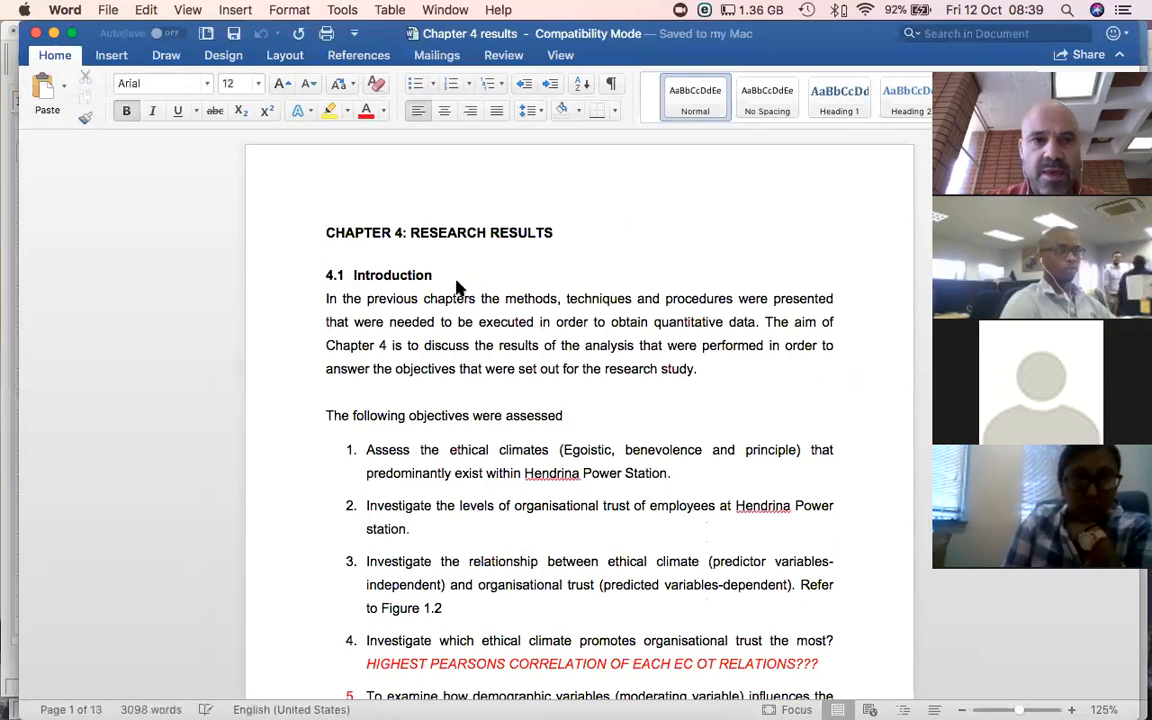
Review the research objectives in section 4.1 and skim the demographic and ethical climate statistics tables of the chapter.
{"action": "scroll", "coordinate": [550, 400], "scroll_direction": "down", "scroll_amount": 1}
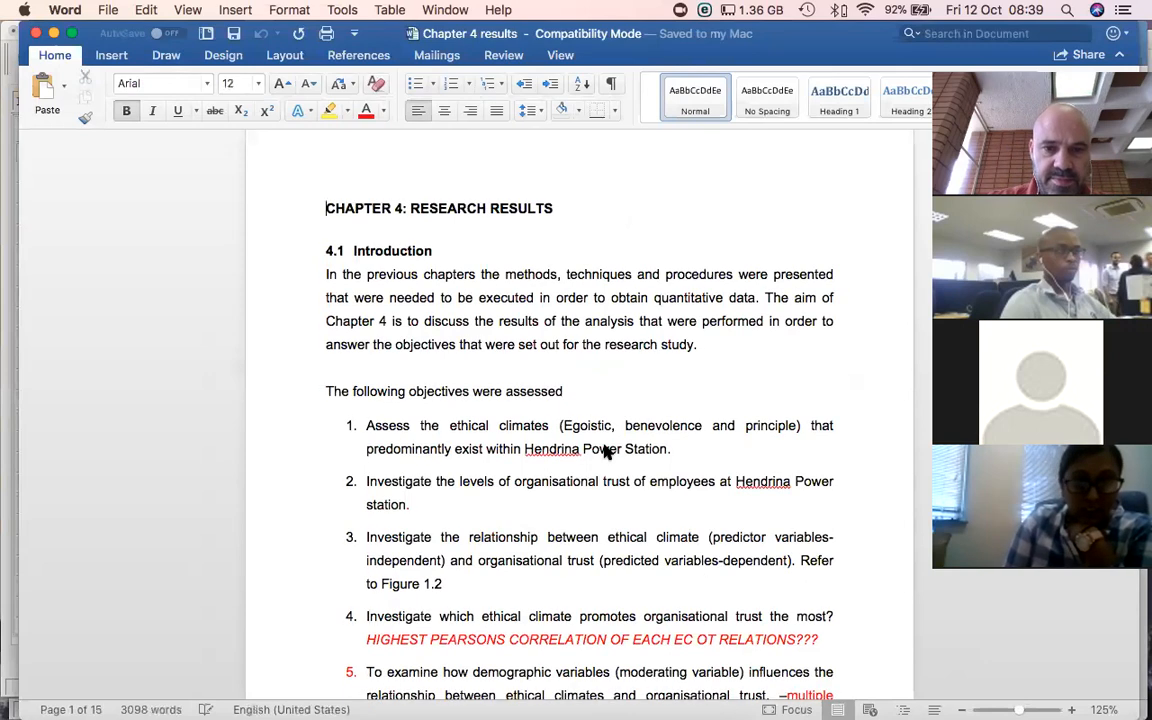
{"action": "scroll", "coordinate": [406, 419], "scroll_direction": "down", "scroll_amount": 1}
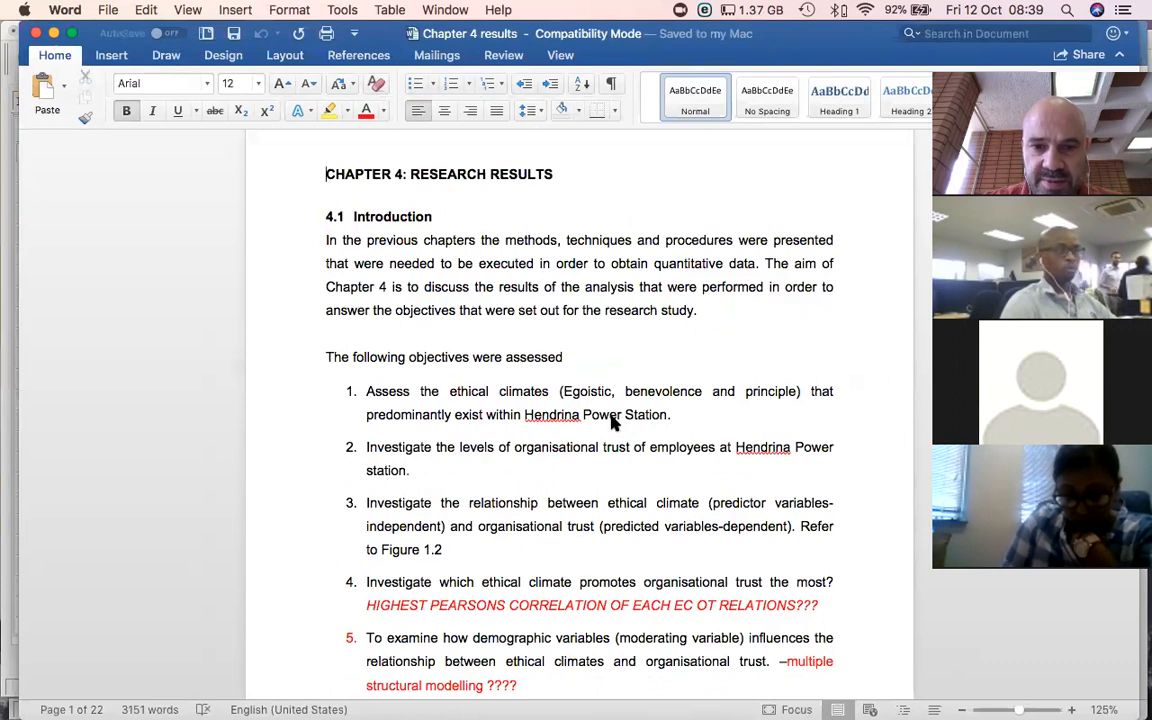
{"action": "scroll", "coordinate": [650, 432], "scroll_direction": "down", "scroll_amount": 3}
{"action": "scroll", "coordinate": [650, 432], "scroll_direction": "down", "scroll_amount": 20}
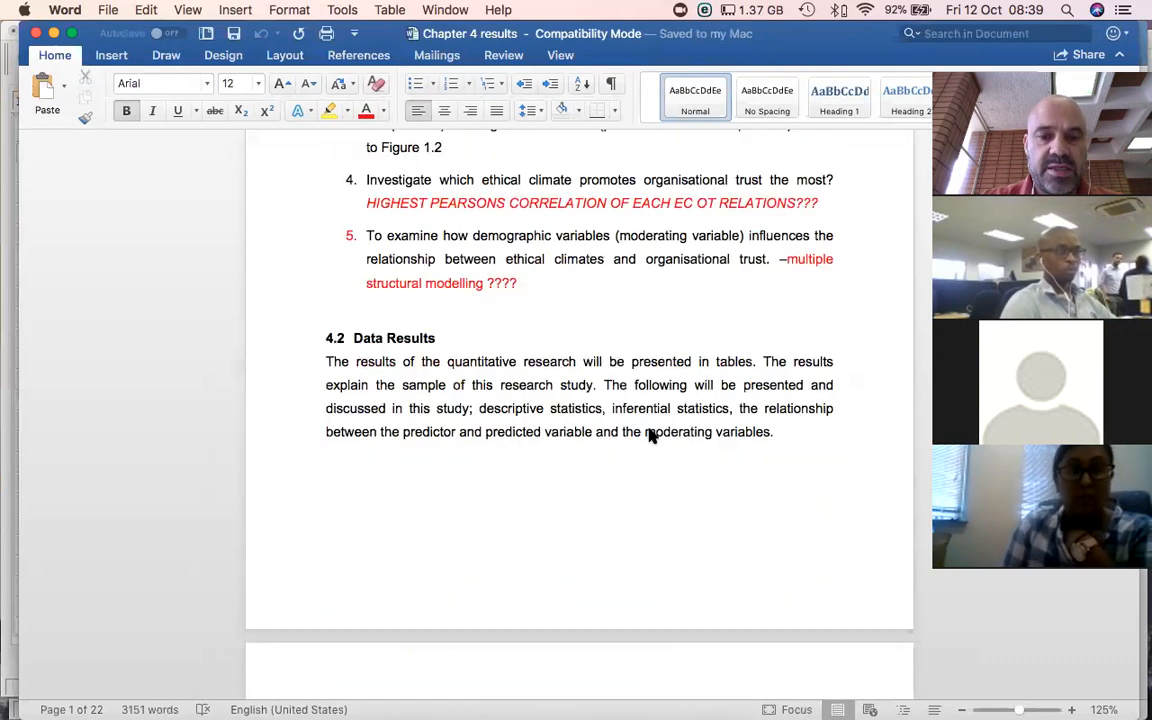
{"action": "scroll", "coordinate": [650, 432], "scroll_direction": "down", "scroll_amount": 20}
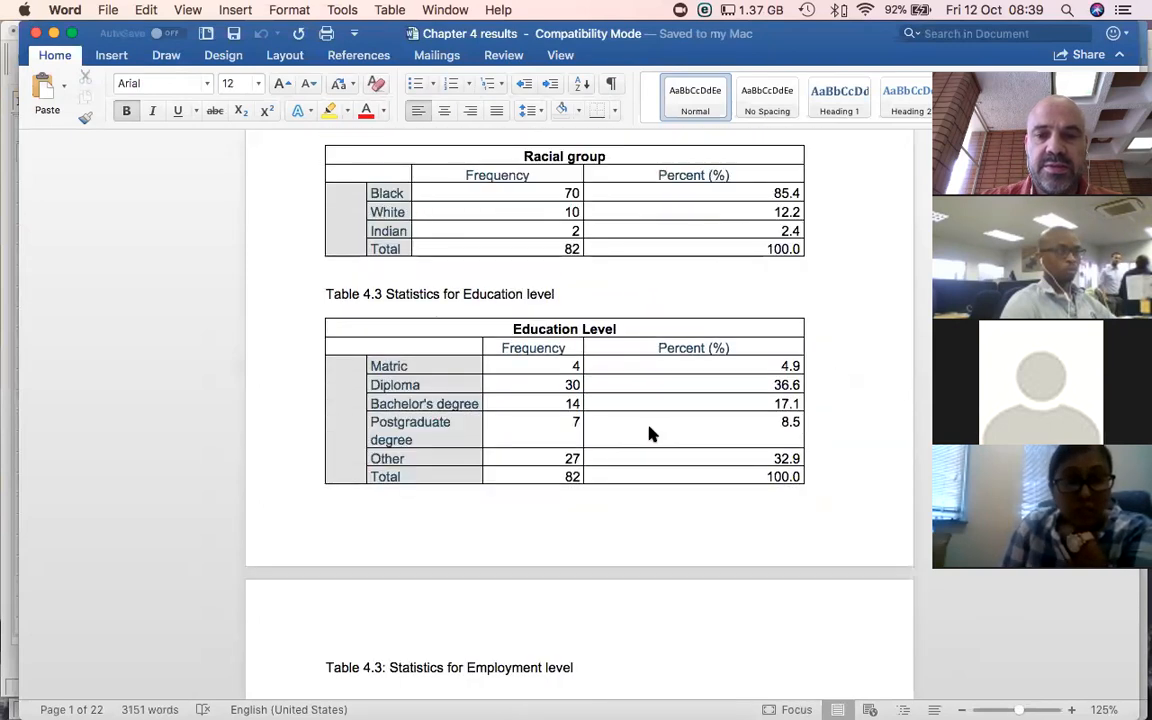
{"action": "scroll", "coordinate": [650, 432], "scroll_direction": "down", "scroll_amount": 5}
{"action": "scroll", "coordinate": [650, 432], "scroll_direction": "up", "scroll_amount": 4}
{"action": "scroll", "coordinate": [650, 432], "scroll_direction": "up", "scroll_amount": 8}
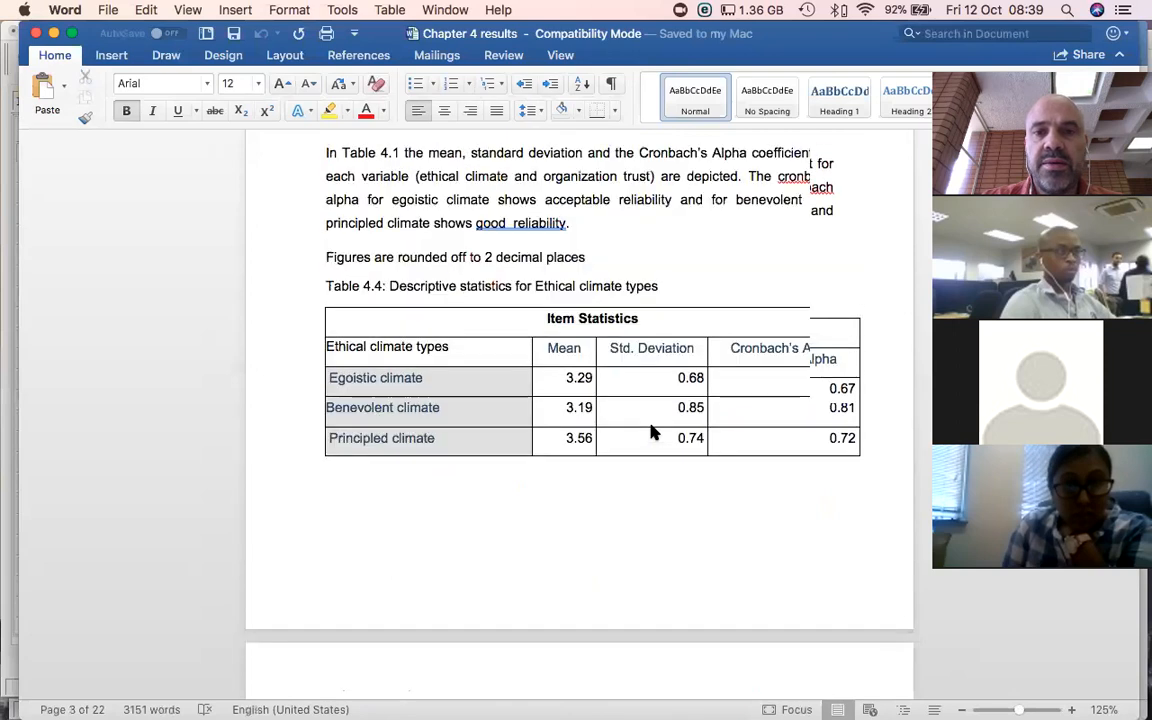
{"action": "scroll", "coordinate": [650, 432], "scroll_direction": "up", "scroll_amount": 20}
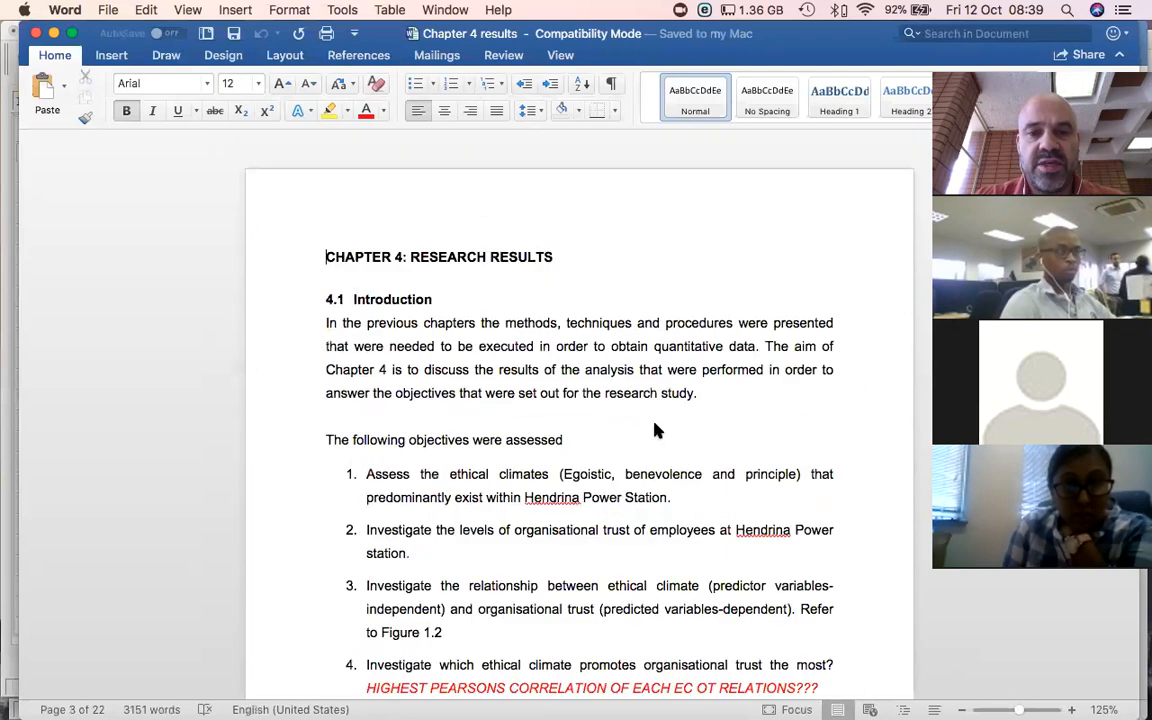
{"action": "scroll", "coordinate": [652, 437], "scroll_direction": "down", "scroll_amount": 1}
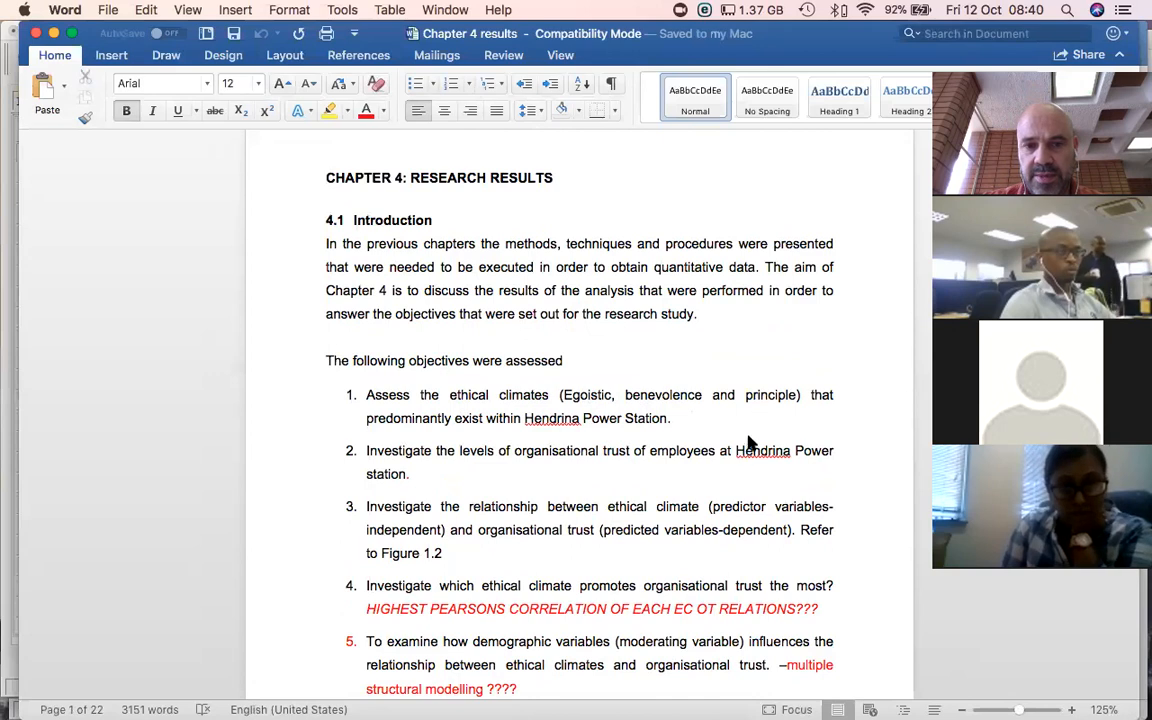
{"action": "scroll", "coordinate": [420, 443], "scroll_direction": "down", "scroll_amount": 1}
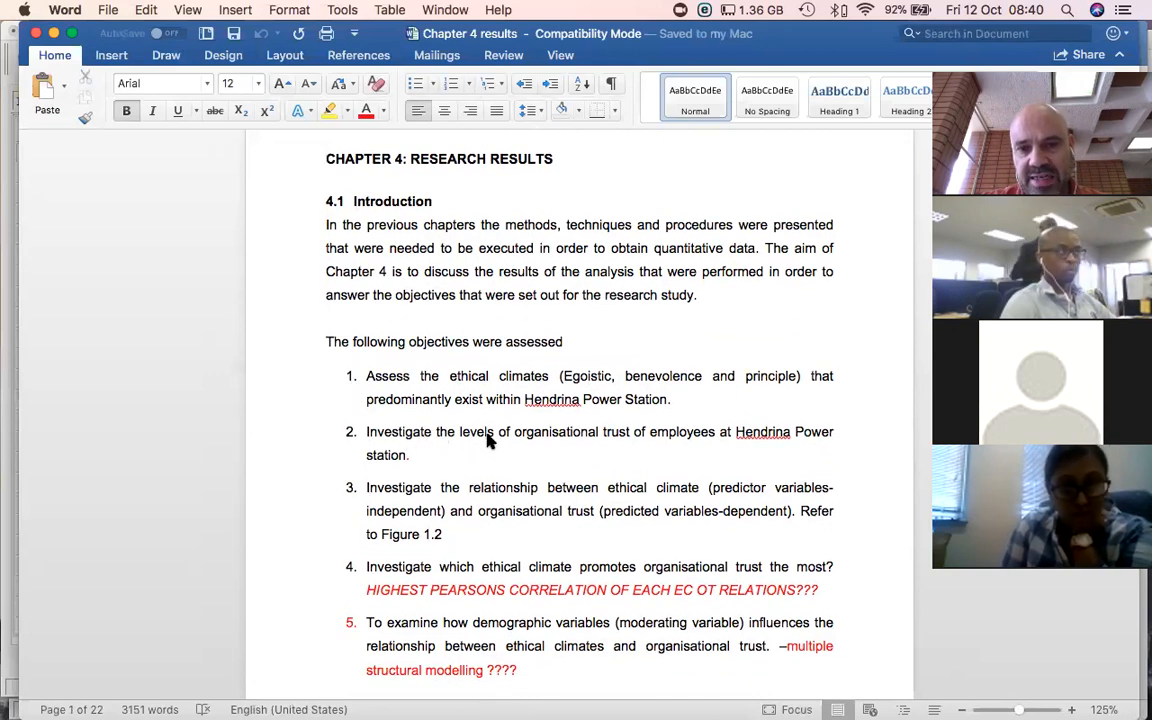
{"action": "scroll", "coordinate": [422, 418], "scroll_direction": "down", "scroll_amount": 1}
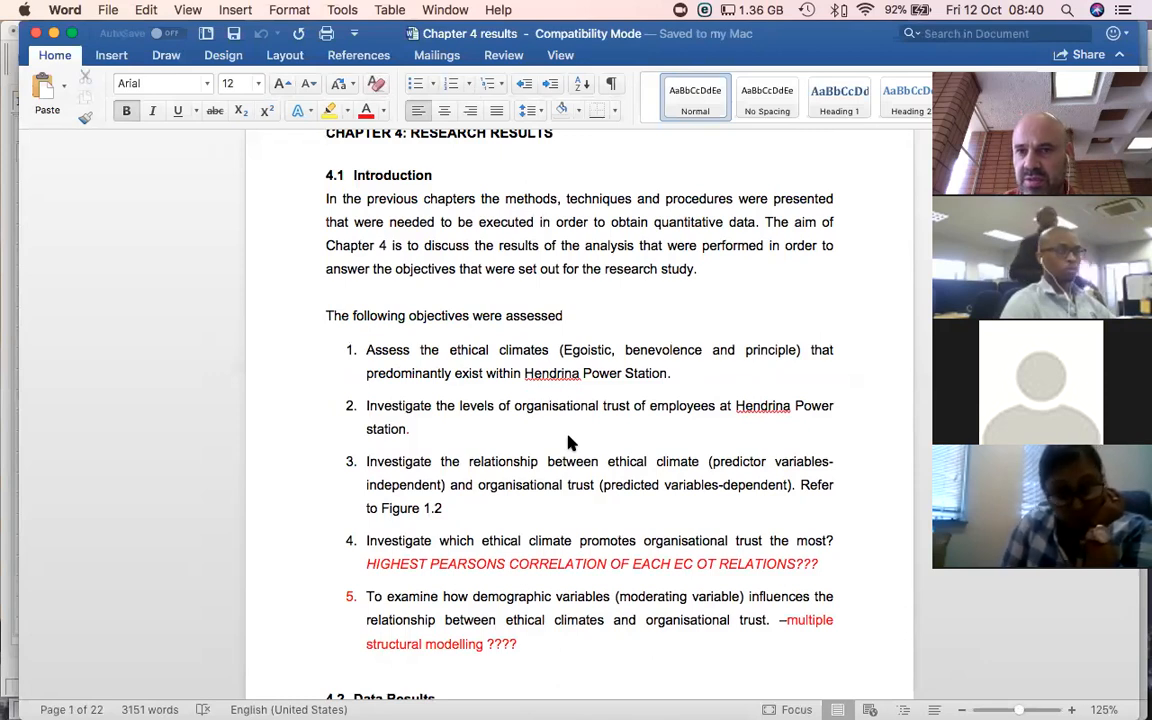
{"action": "mouse_move", "coordinate": [790, 706]}
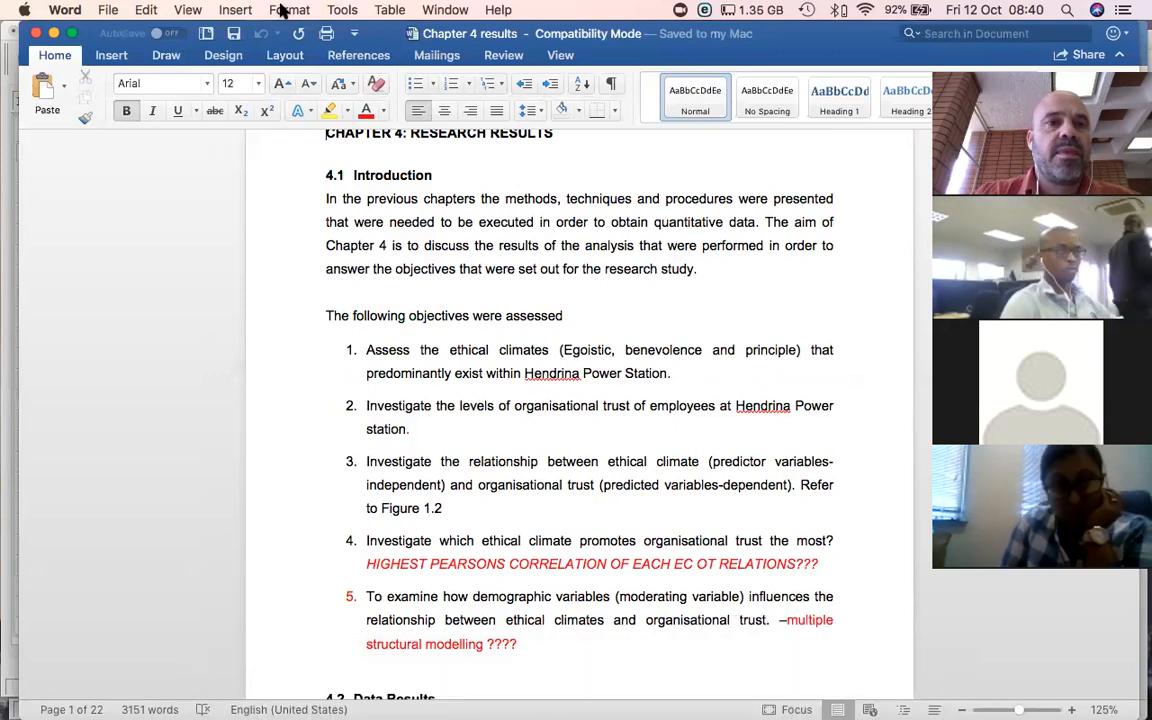
{"action": "left_click", "coordinate": [342, 10]}
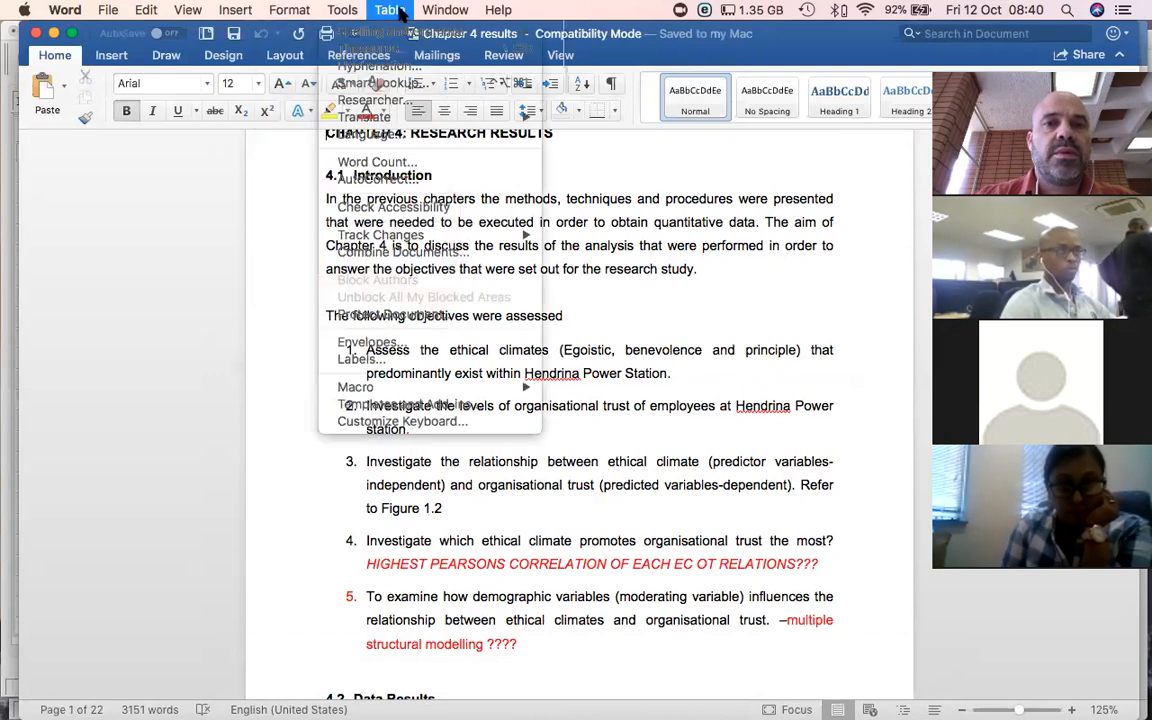
{"action": "left_click", "coordinate": [678, 55]}
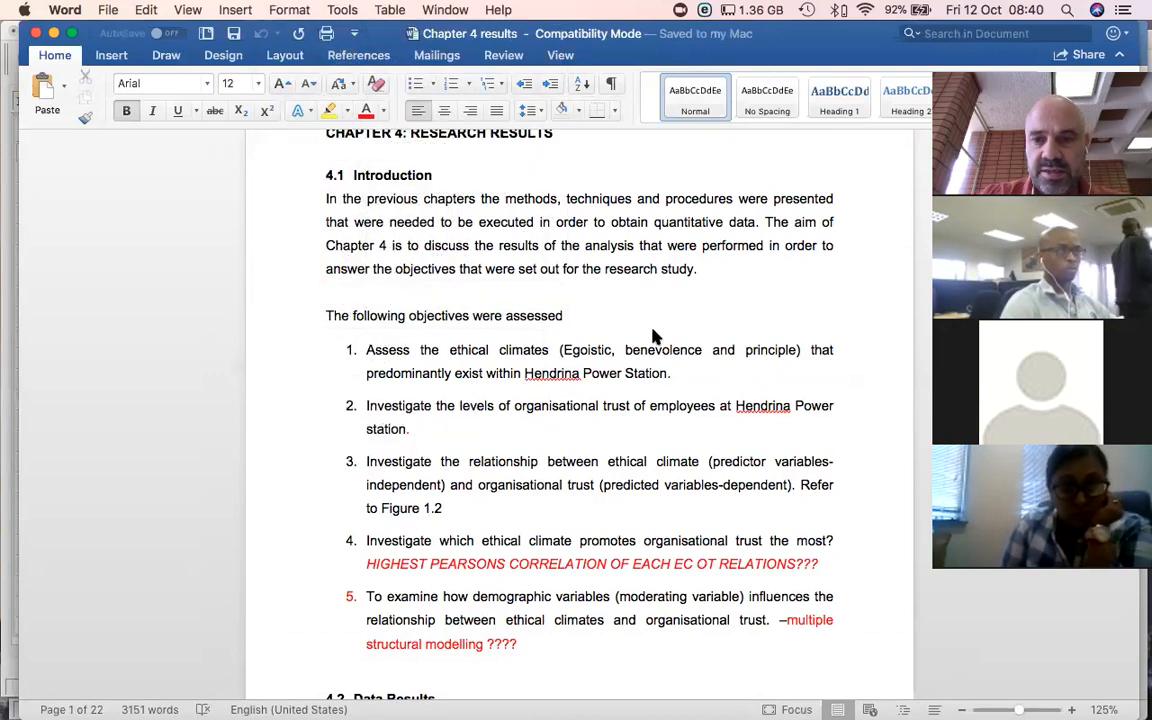
Switch back to the 10.04.2018.sav data in SPSS and view the climate mean and ORG_TRUST columns.
{"action": "left_click", "coordinate": [974, 631]}
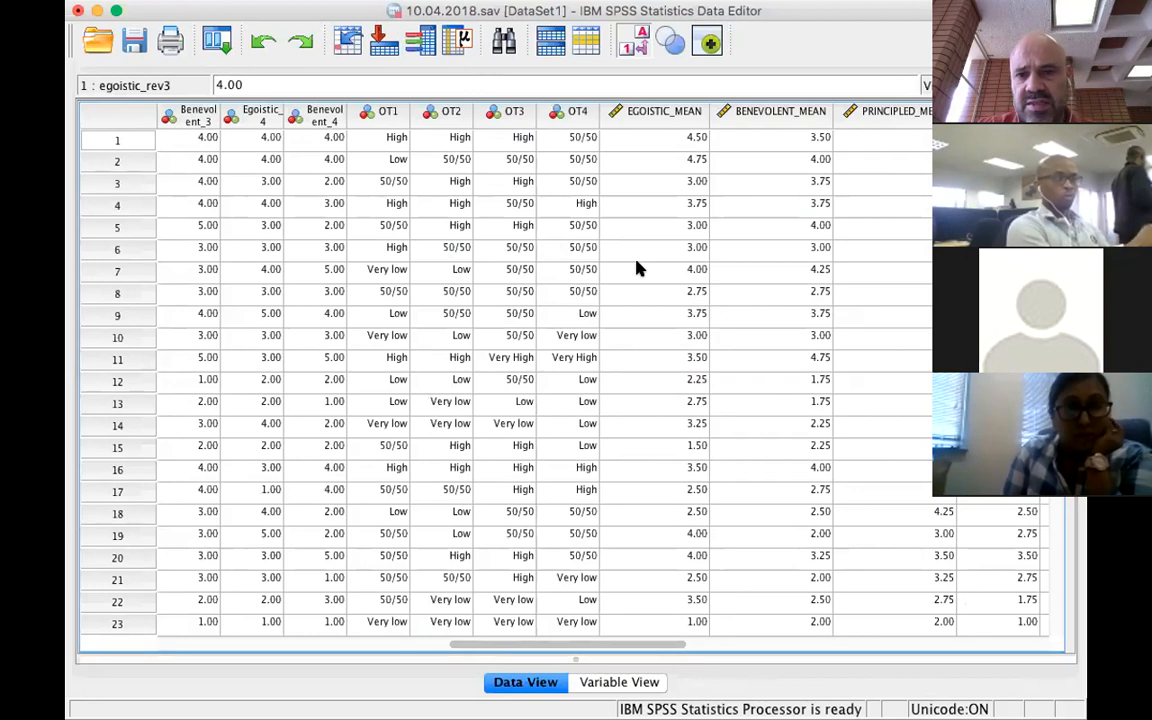
{"action": "scroll", "coordinate": [640, 268], "scroll_direction": "right", "scroll_amount": 3}
{"action": "scroll", "coordinate": [640, 268], "scroll_direction": "right", "scroll_amount": 1}
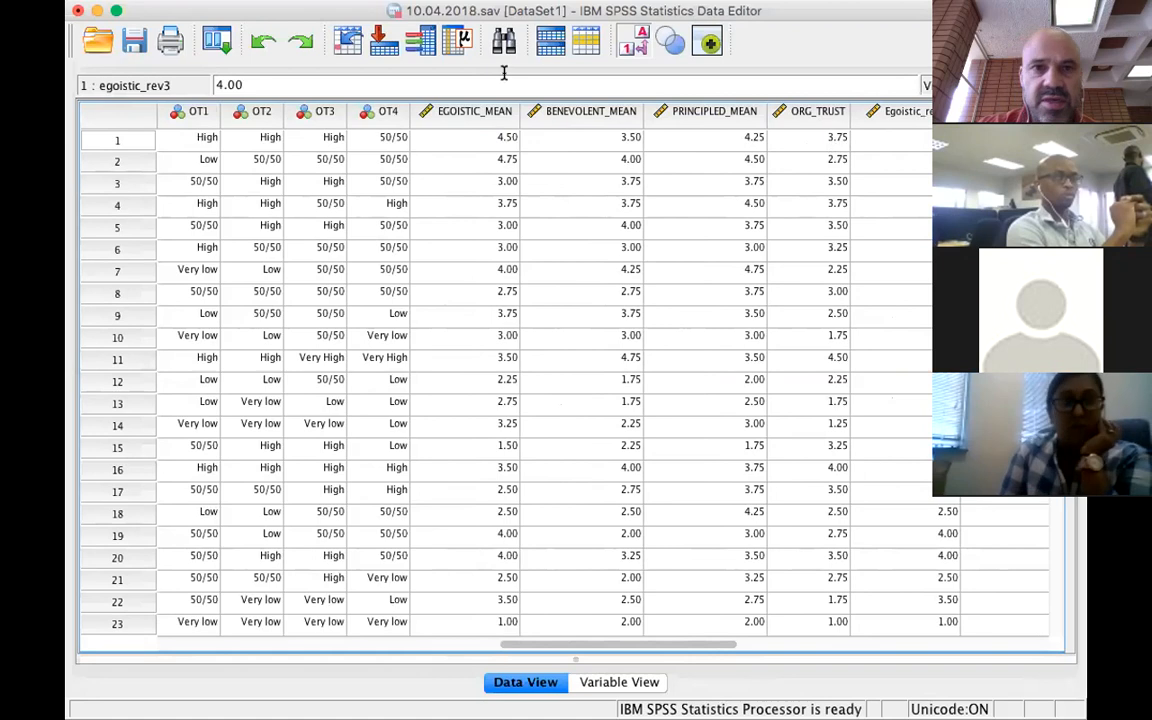
Run Descriptives with ORG_TRUST as the only variable and view the resulting statistics table.
{"action": "left_click", "coordinate": [510, 1]}
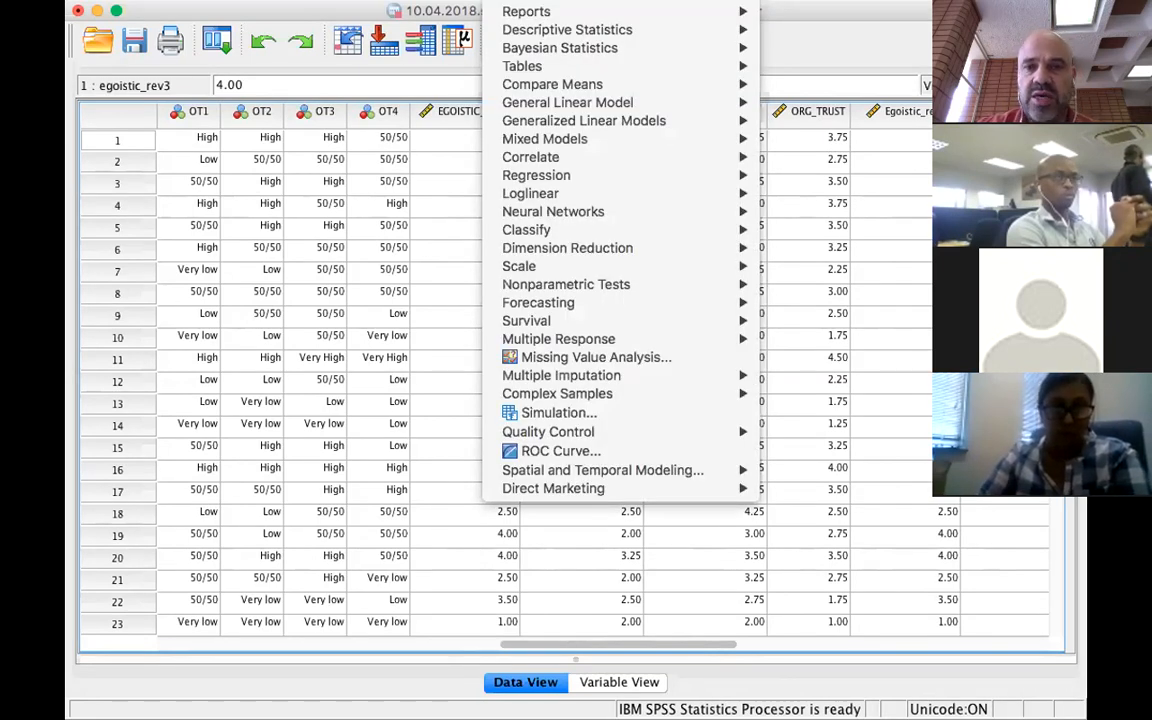
{"action": "mouse_move", "coordinate": [700, 29]}
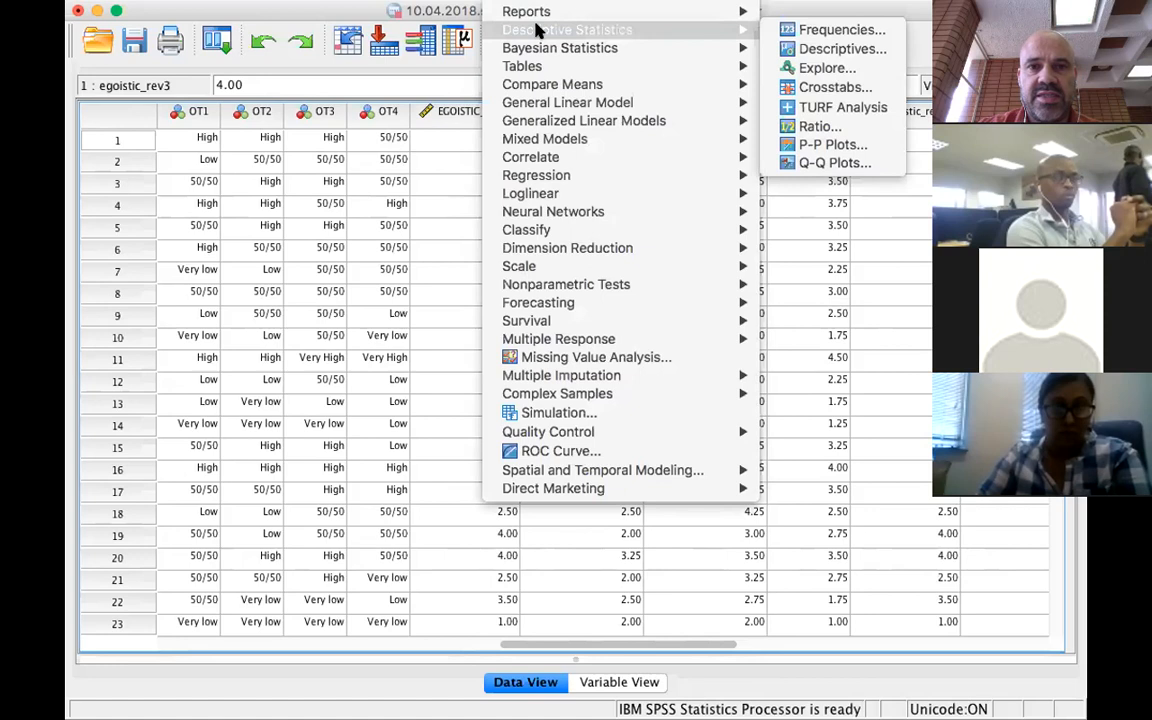
{"action": "left_click", "coordinate": [797, 48]}
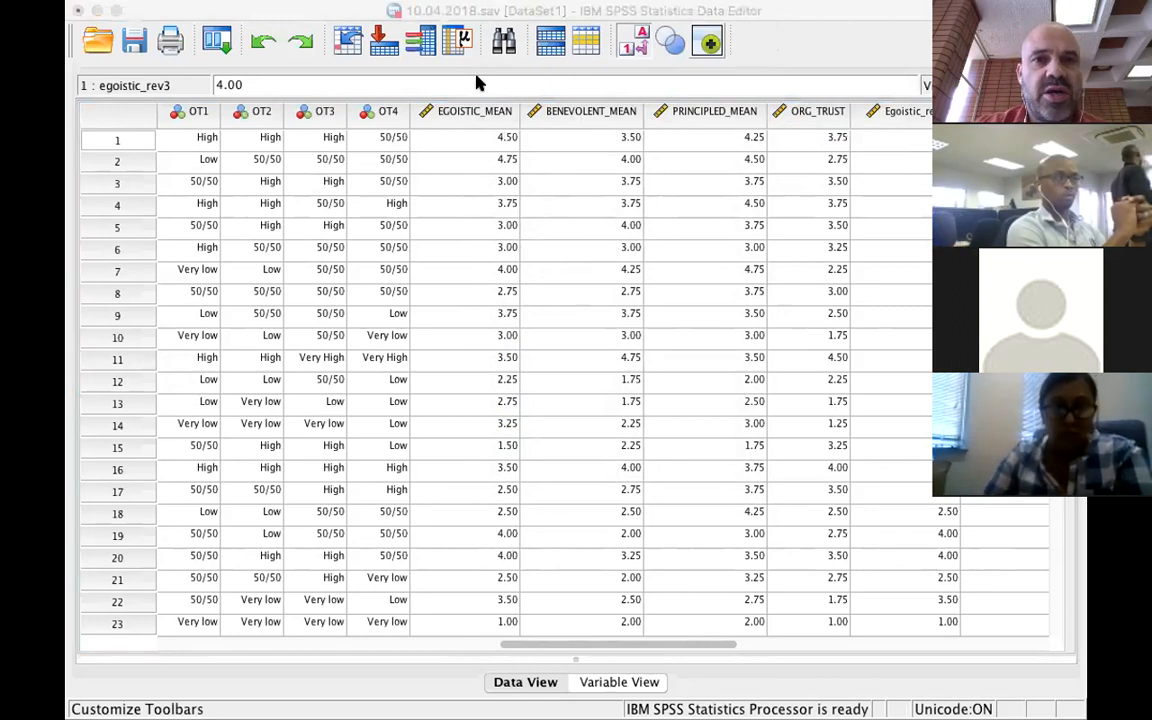
{"action": "left_click", "coordinate": [628, 1]}
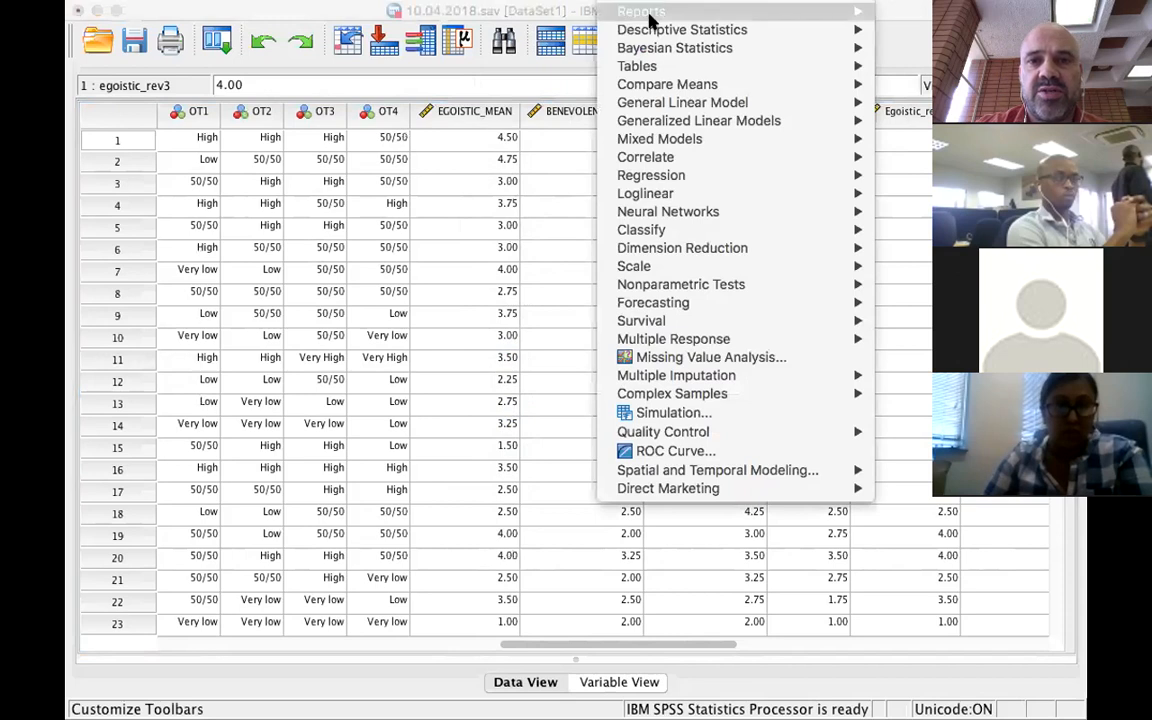
{"action": "mouse_move", "coordinate": [652, 26]}
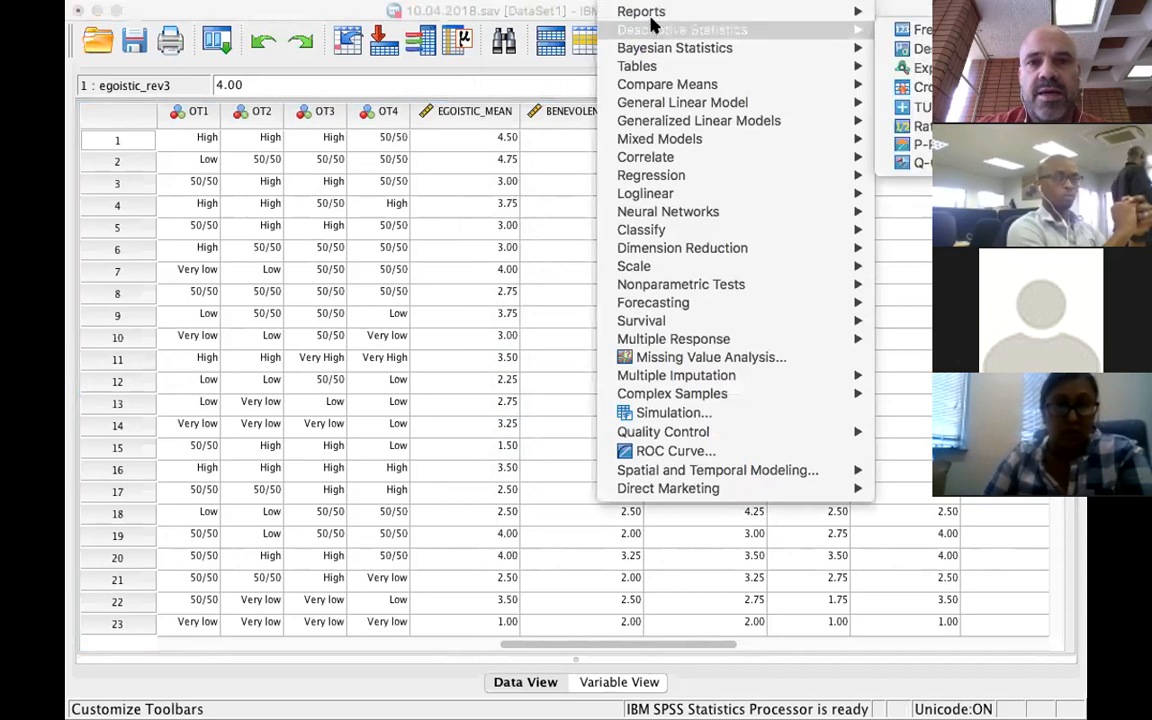
{"action": "mouse_move", "coordinate": [660, 68]}
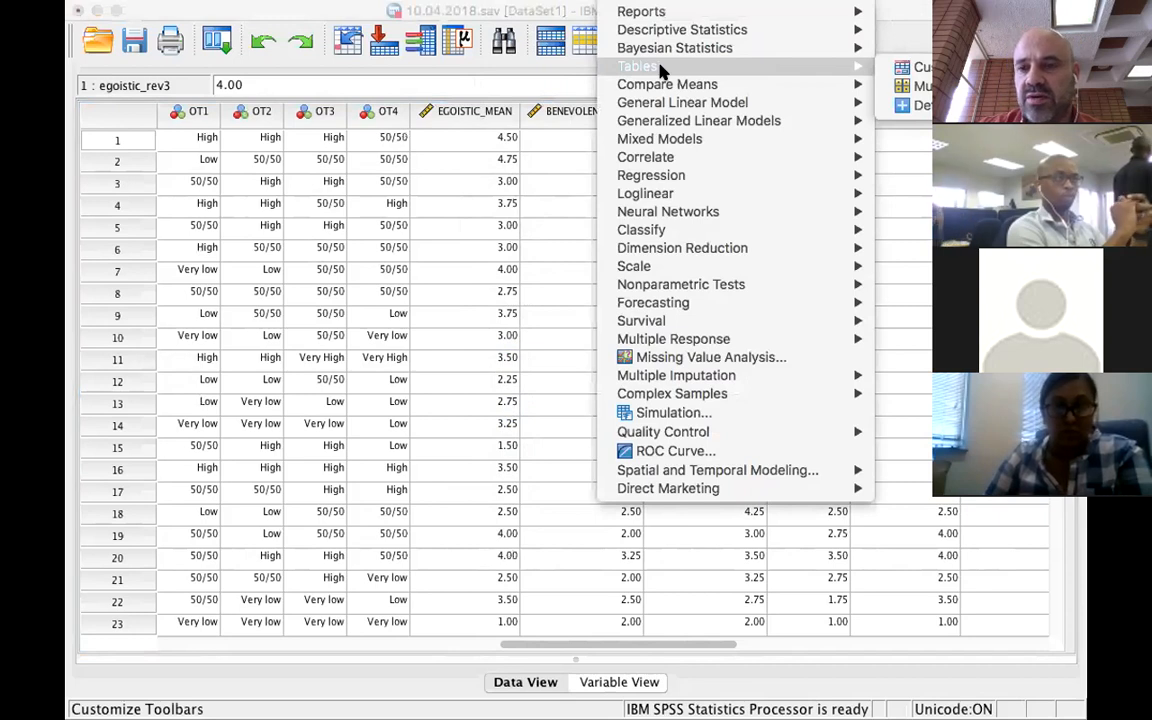
{"action": "mouse_move", "coordinate": [716, 33]}
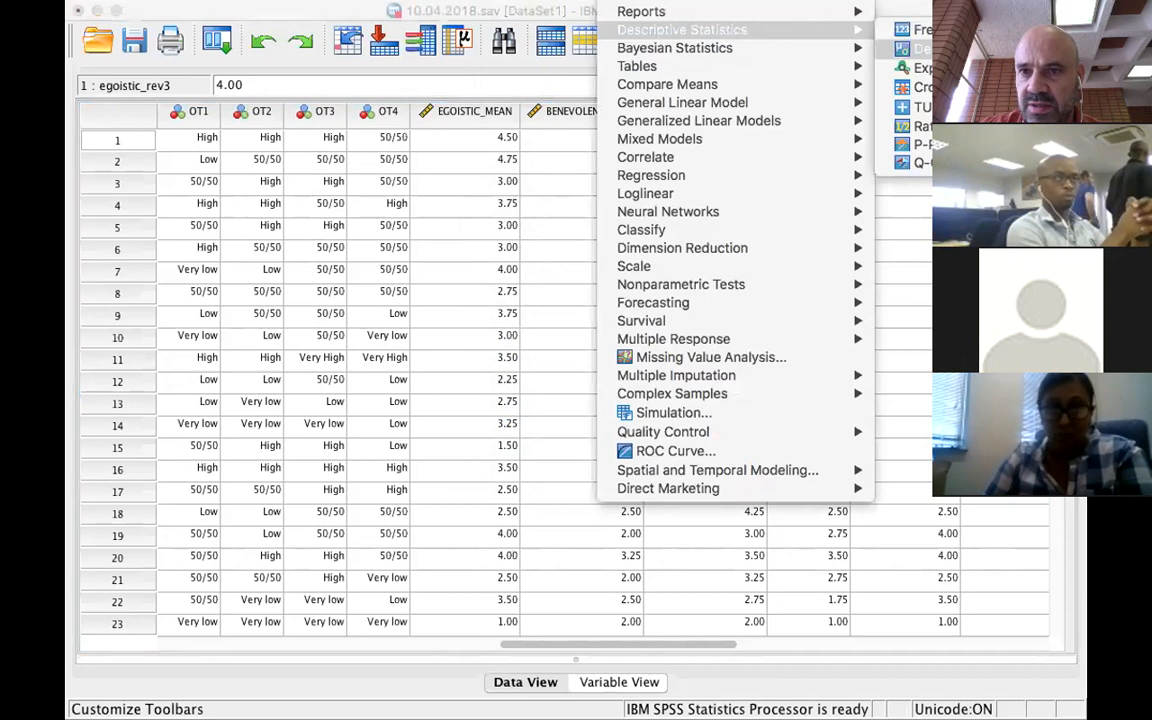
{"action": "left_click", "coordinate": [915, 48]}
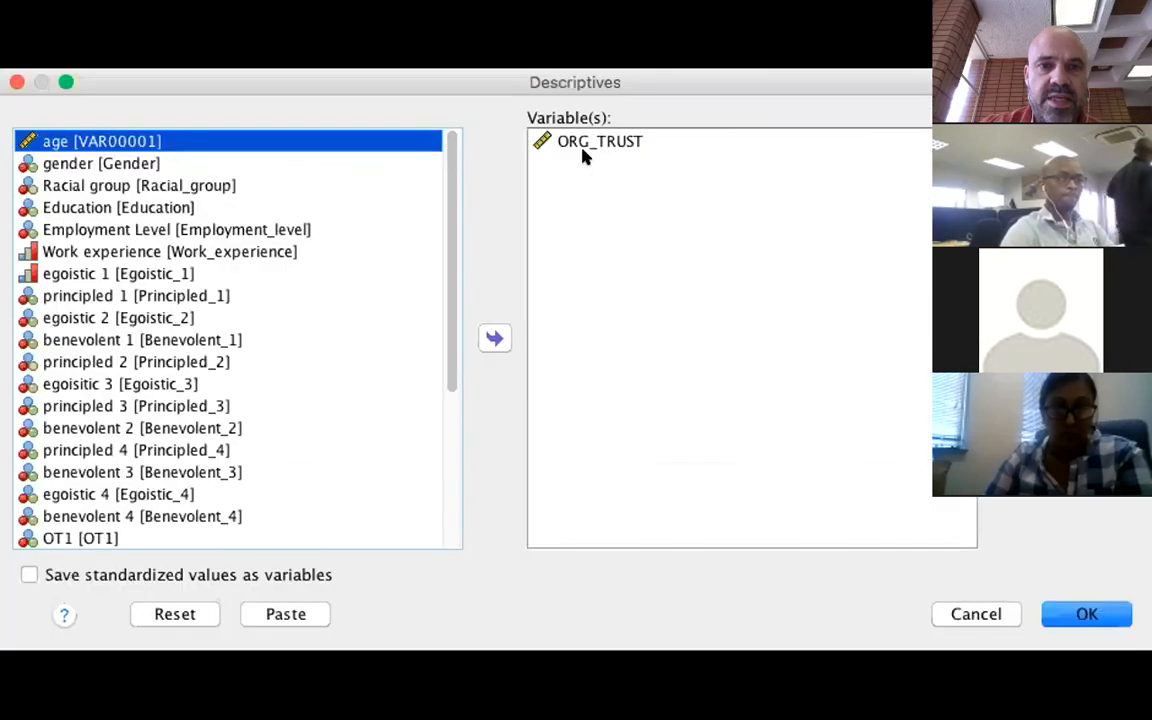
{"action": "left_click", "coordinate": [592, 142]}
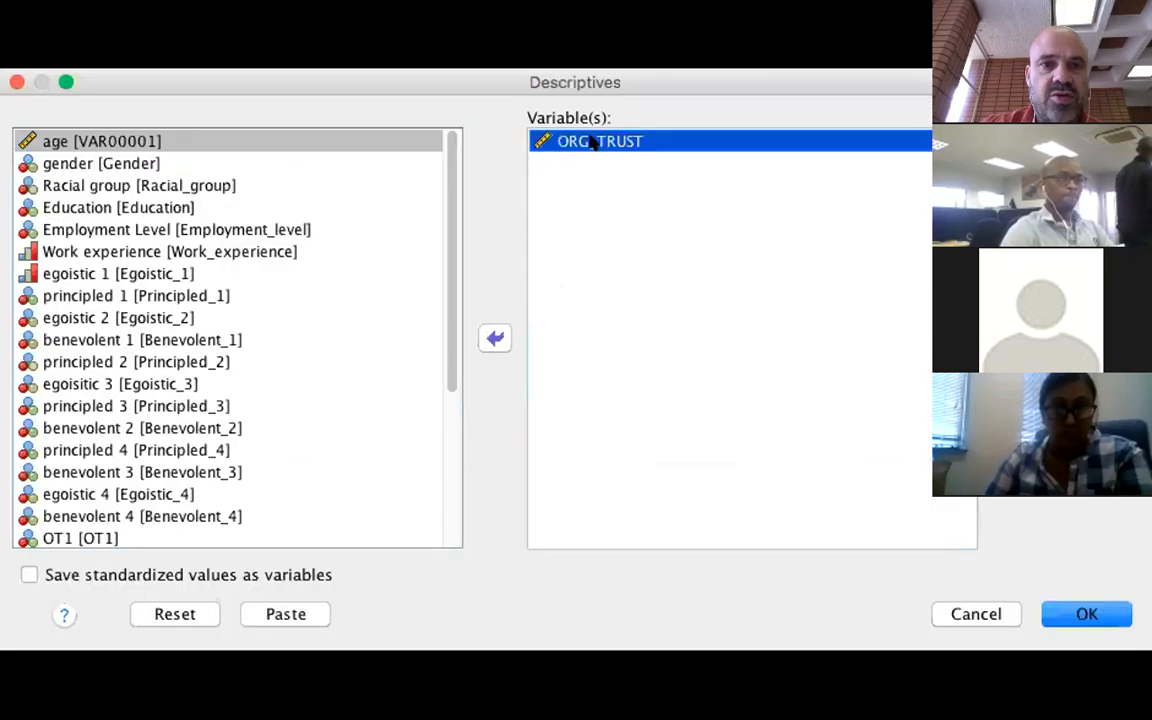
{"action": "left_click", "coordinate": [495, 338]}
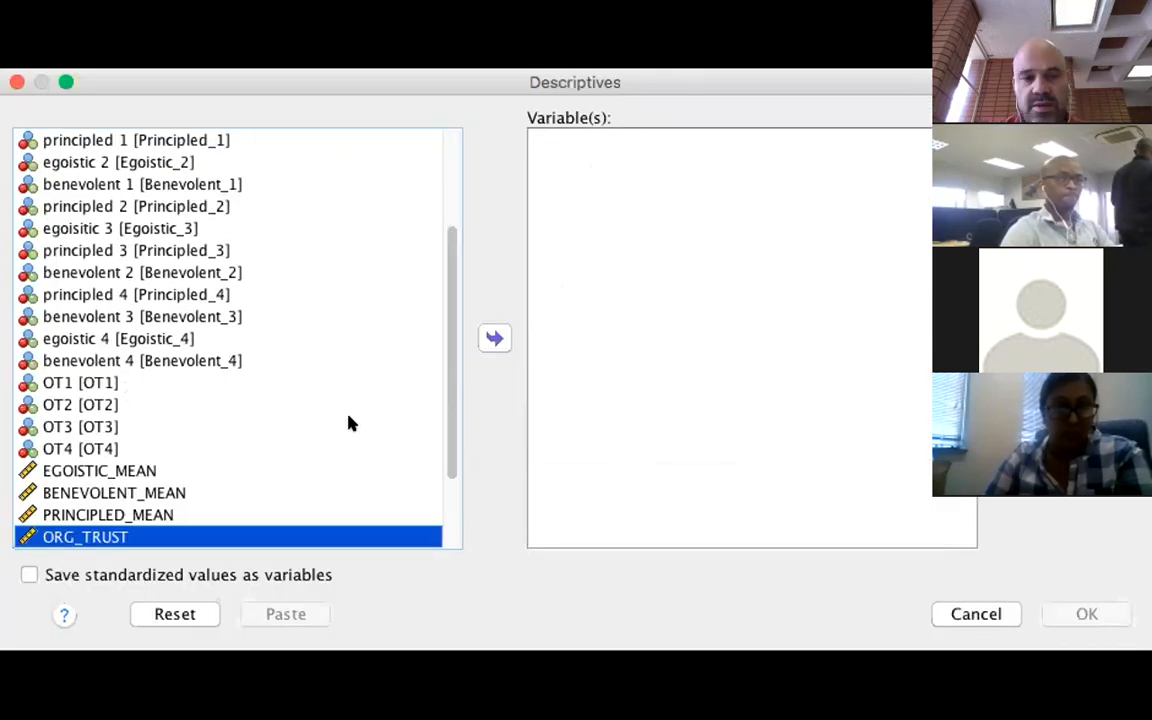
{"action": "scroll", "coordinate": [350, 424], "scroll_direction": "down", "scroll_amount": 3}
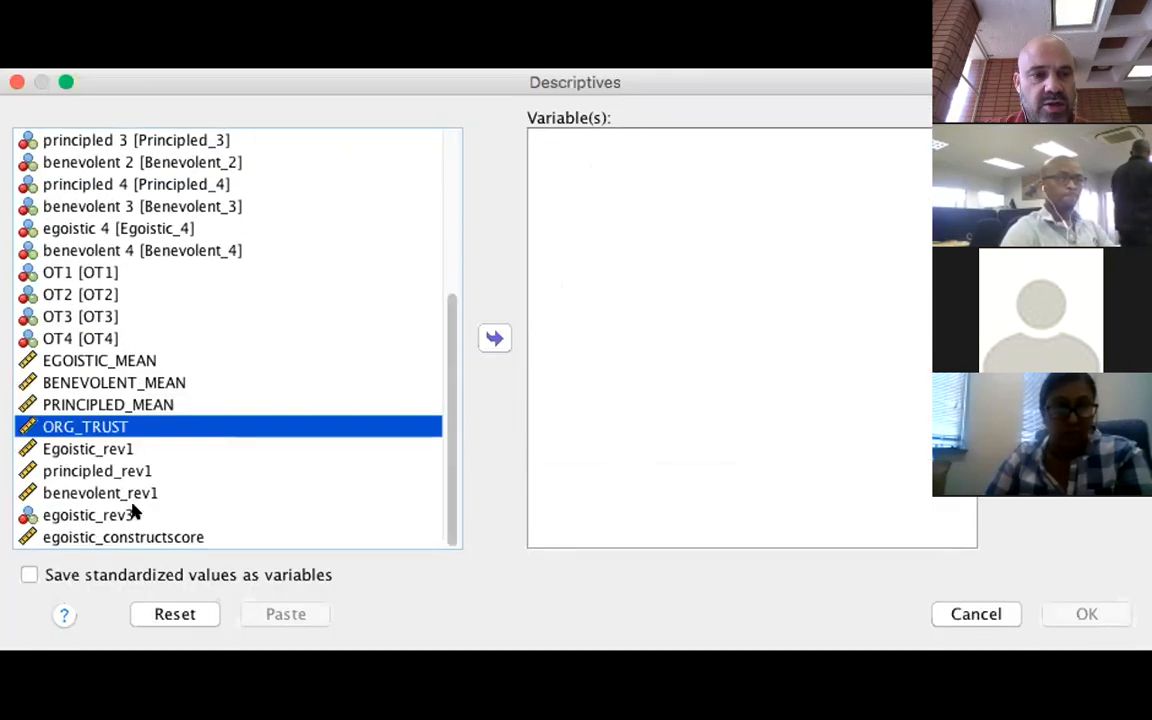
{"action": "left_click", "coordinate": [490, 338]}
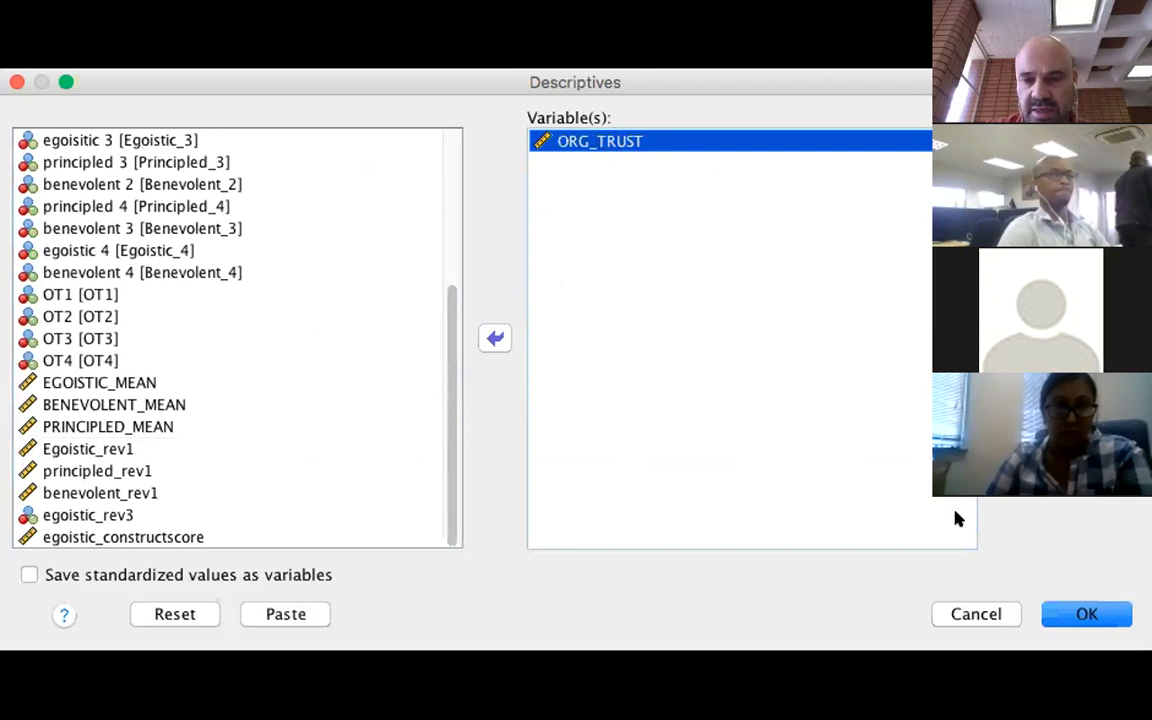
{"action": "left_click", "coordinate": [1107, 619]}
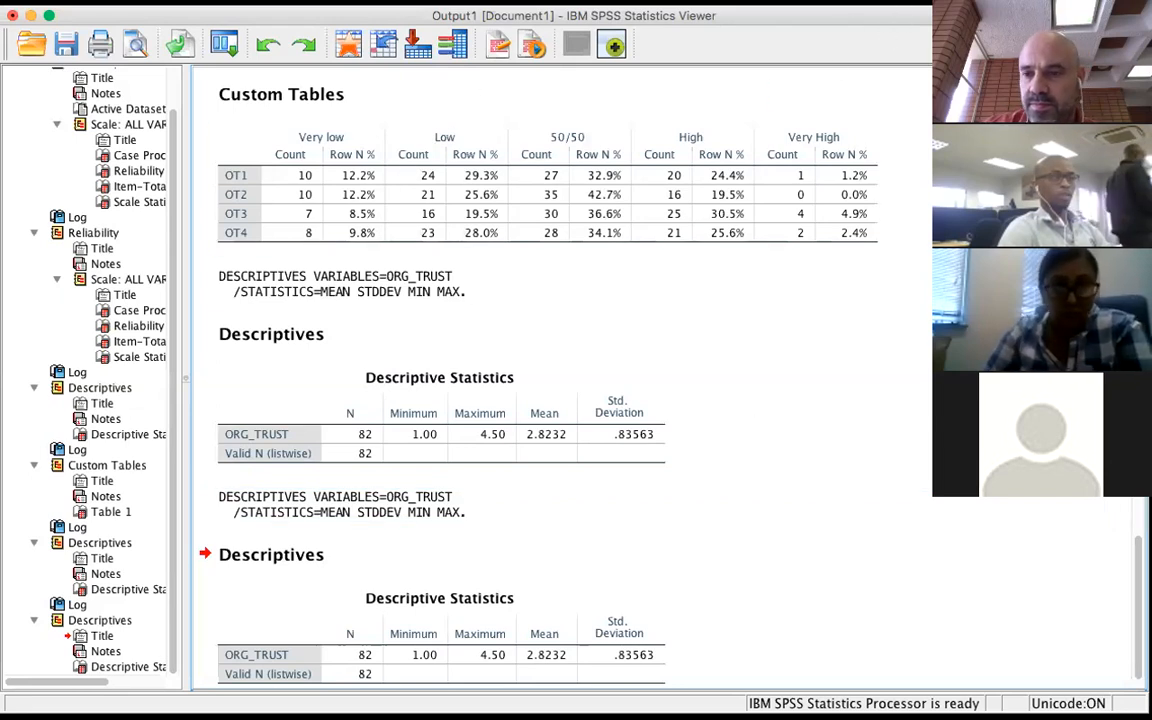
{"action": "scroll", "coordinate": [707, 440], "scroll_direction": "down", "scroll_amount": 2}
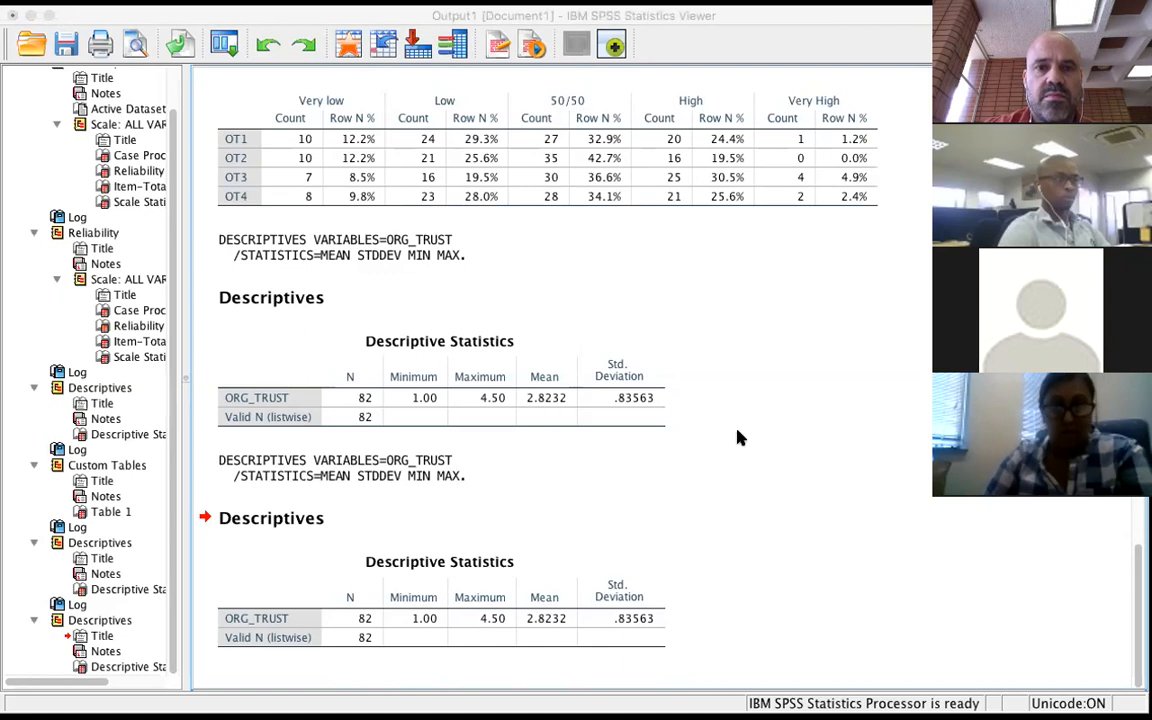
Switch to Chapter 4 results in Word and review the five research objectives in section 4.1.
{"action": "key", "text": "super+Tab"}
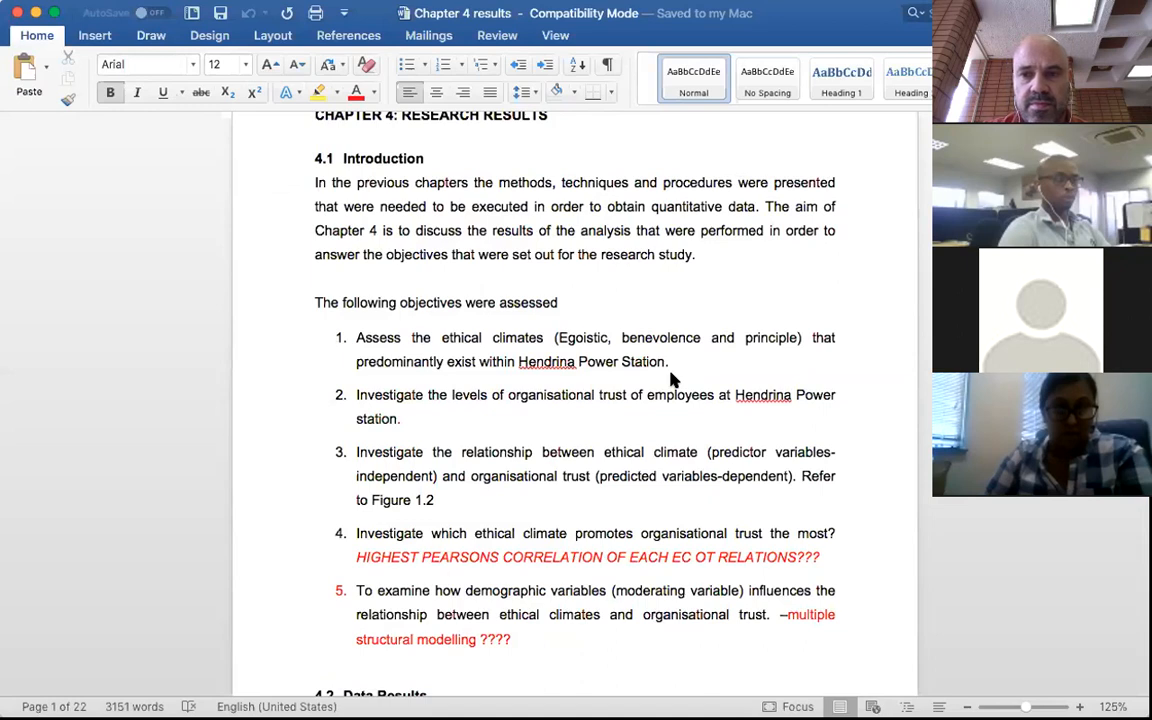
{"action": "scroll", "coordinate": [672, 380], "scroll_direction": "down", "scroll_amount": 3}
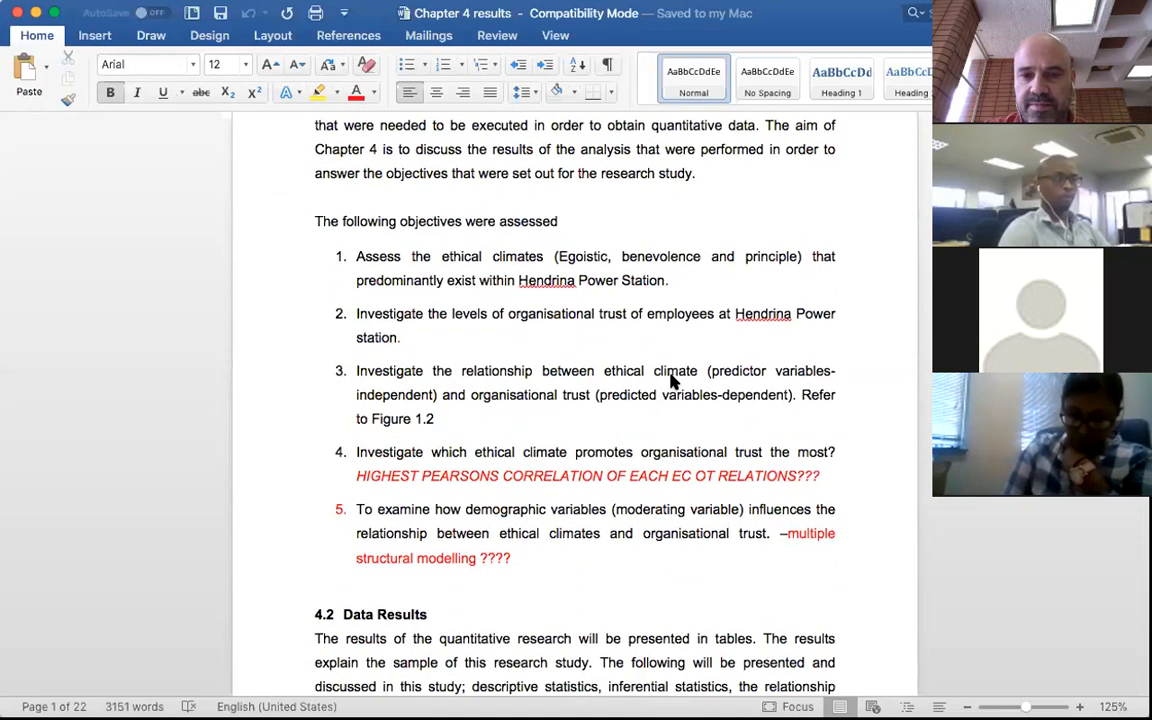
{"action": "scroll", "coordinate": [672, 380], "scroll_direction": "down", "scroll_amount": 1}
{"action": "scroll", "coordinate": [503, 297], "scroll_direction": "down", "scroll_amount": 1}
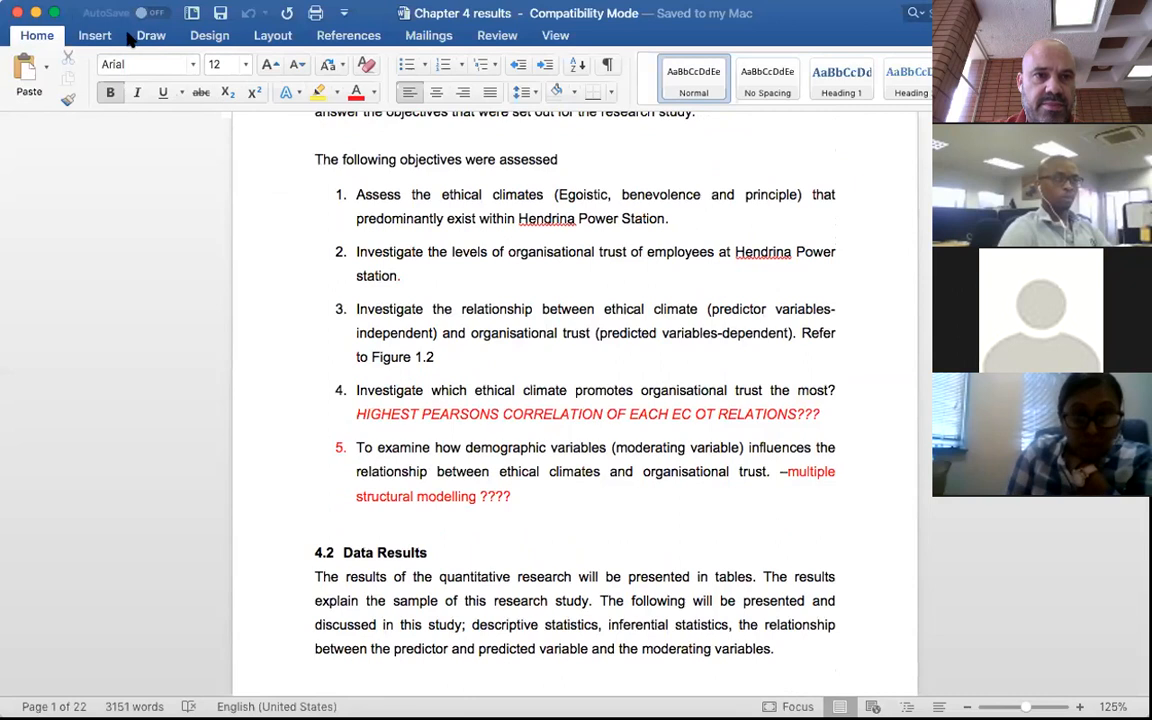
{"action": "left_click", "coordinate": [270, 35]}
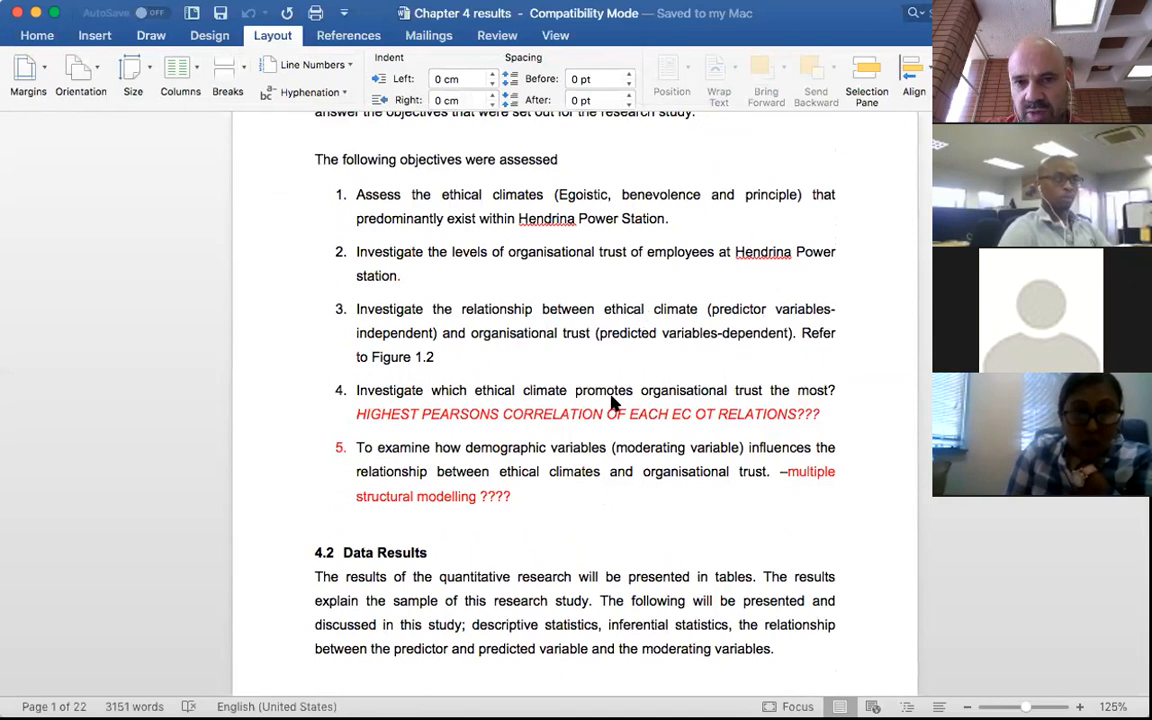
{"action": "scroll", "coordinate": [613, 402], "scroll_direction": "up", "scroll_amount": 5}
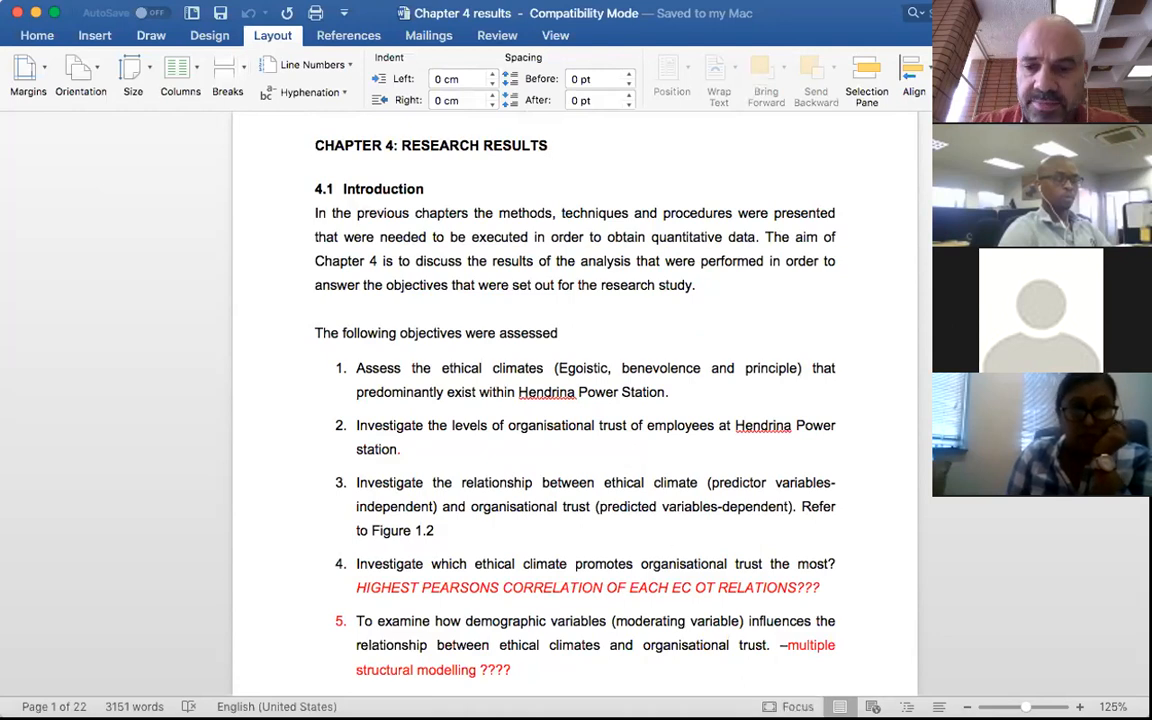
Switch back to the SPSS output, start Compute Variable and name the target variable ethicalscore.
{"action": "left_click", "coordinate": [688, 33]}
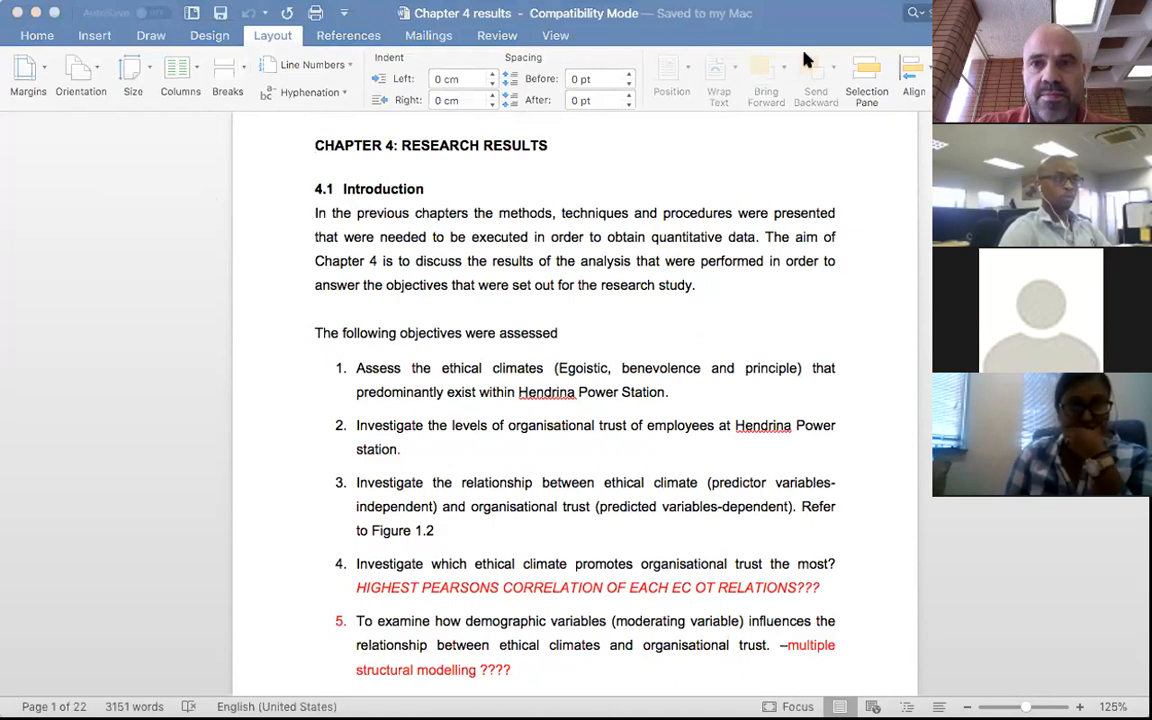
{"action": "left_click", "coordinate": [729, 630]}
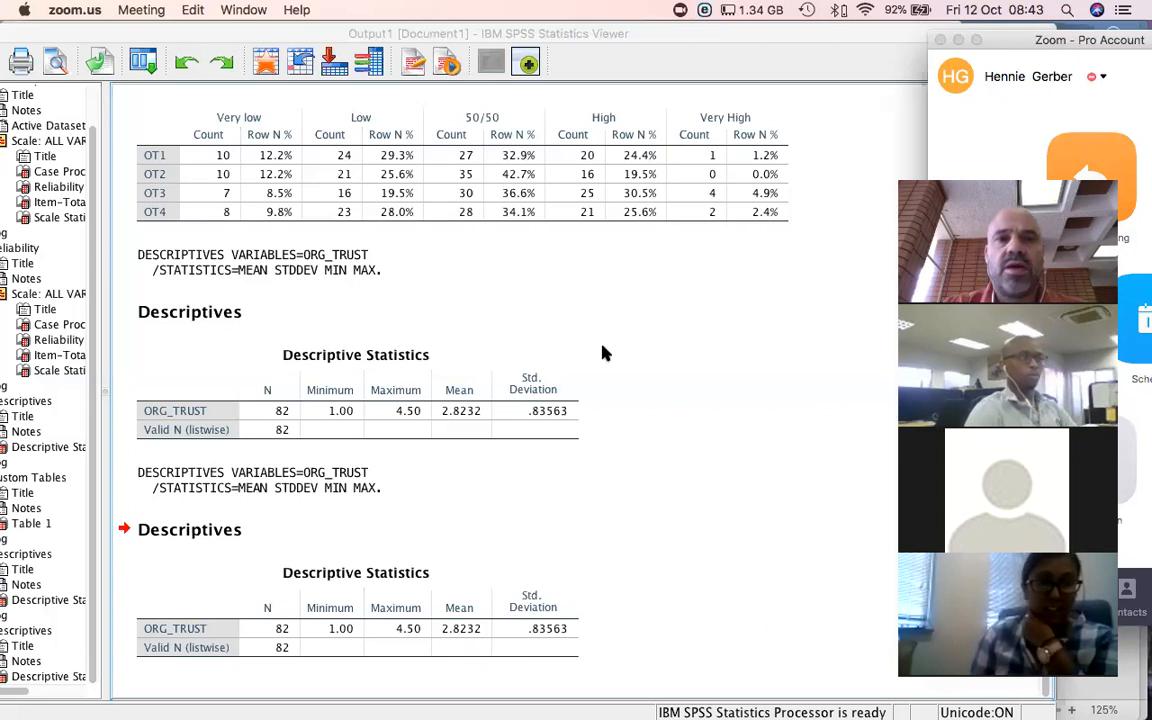
{"action": "left_click", "coordinate": [296, 33]}
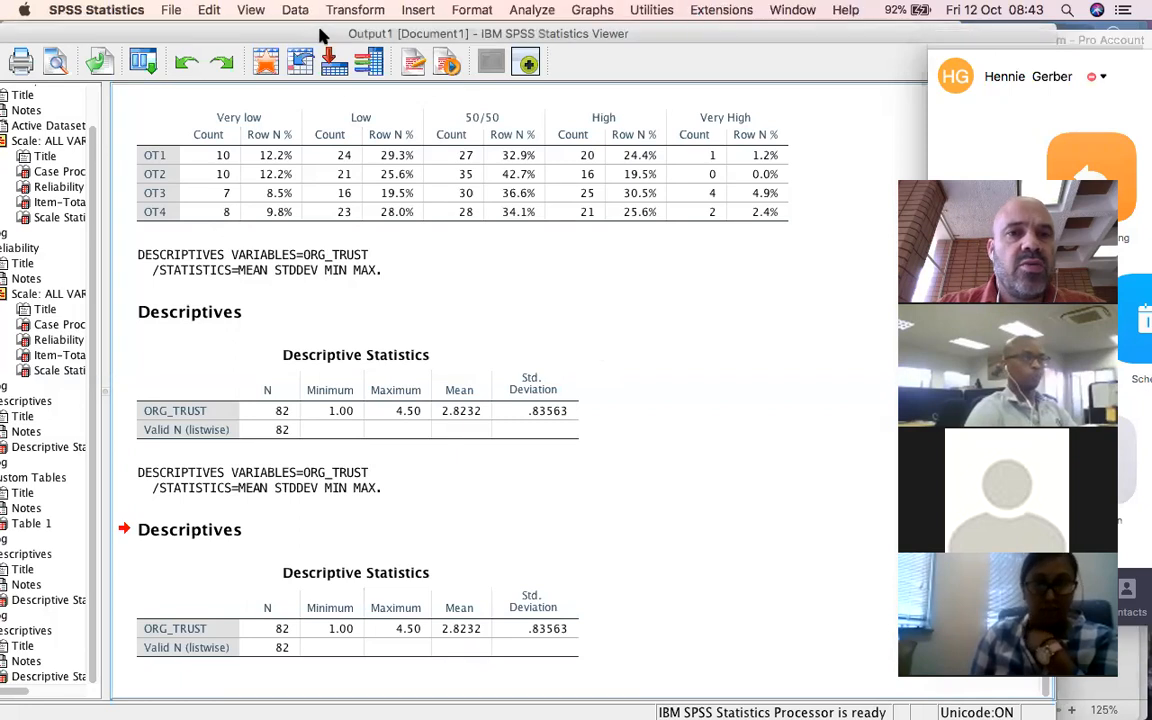
{"action": "left_click", "coordinate": [528, 10]}
{"action": "mouse_move", "coordinate": [368, 12]}
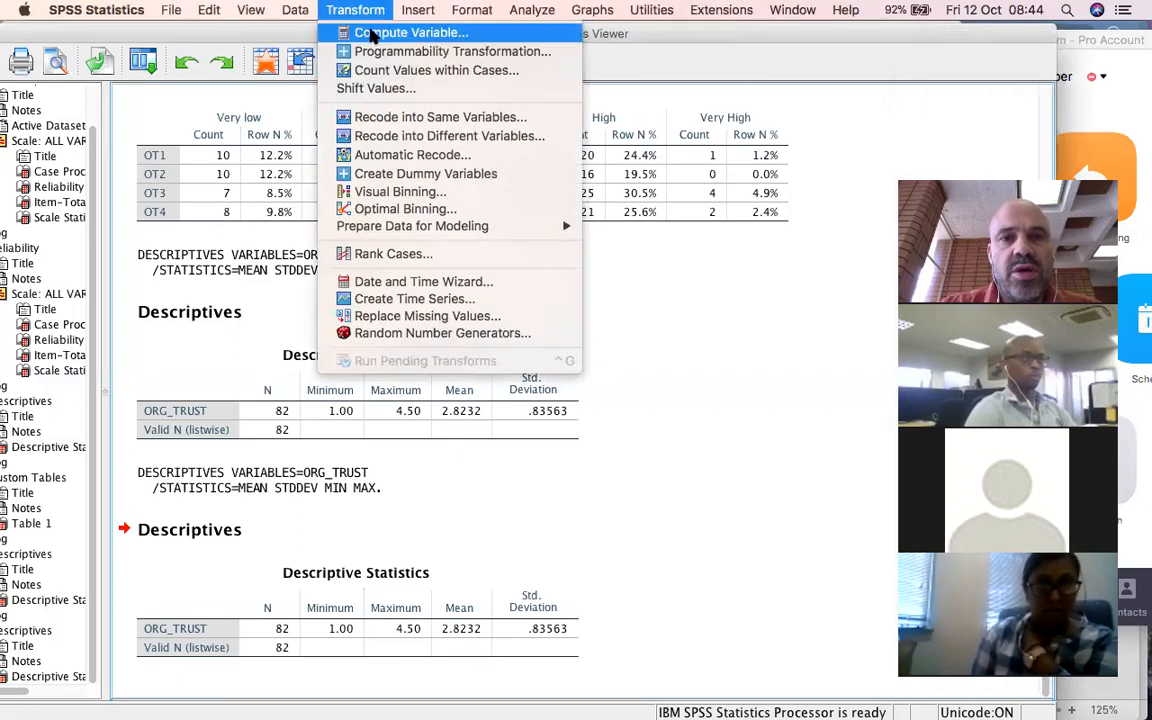
{"action": "left_click", "coordinate": [372, 33]}
{"action": "double_click", "coordinate": [224, 115]}
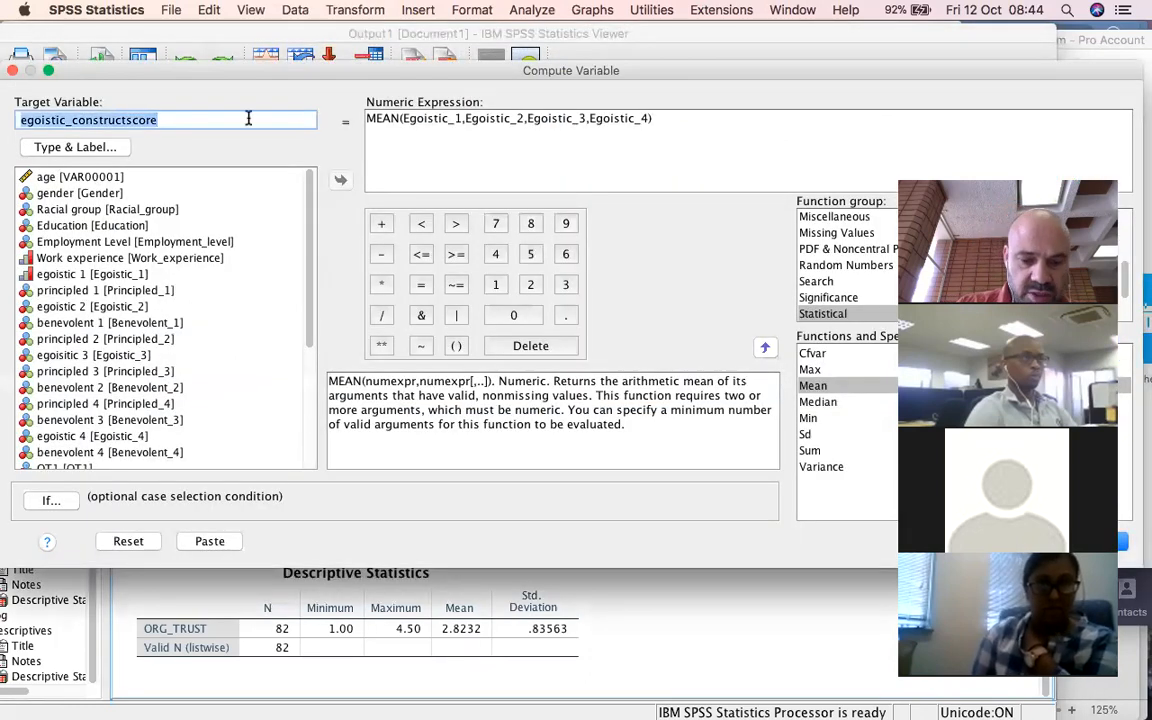
{"action": "type", "text": "ethical"}
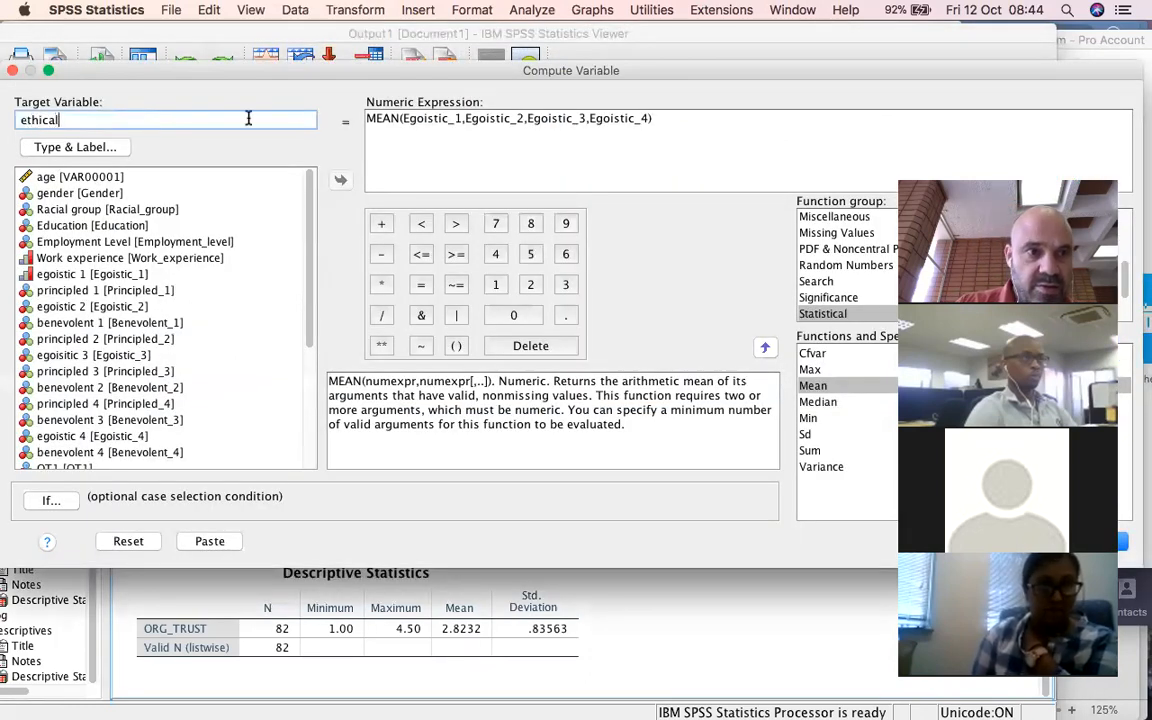
{"action": "type", "text": "score"}
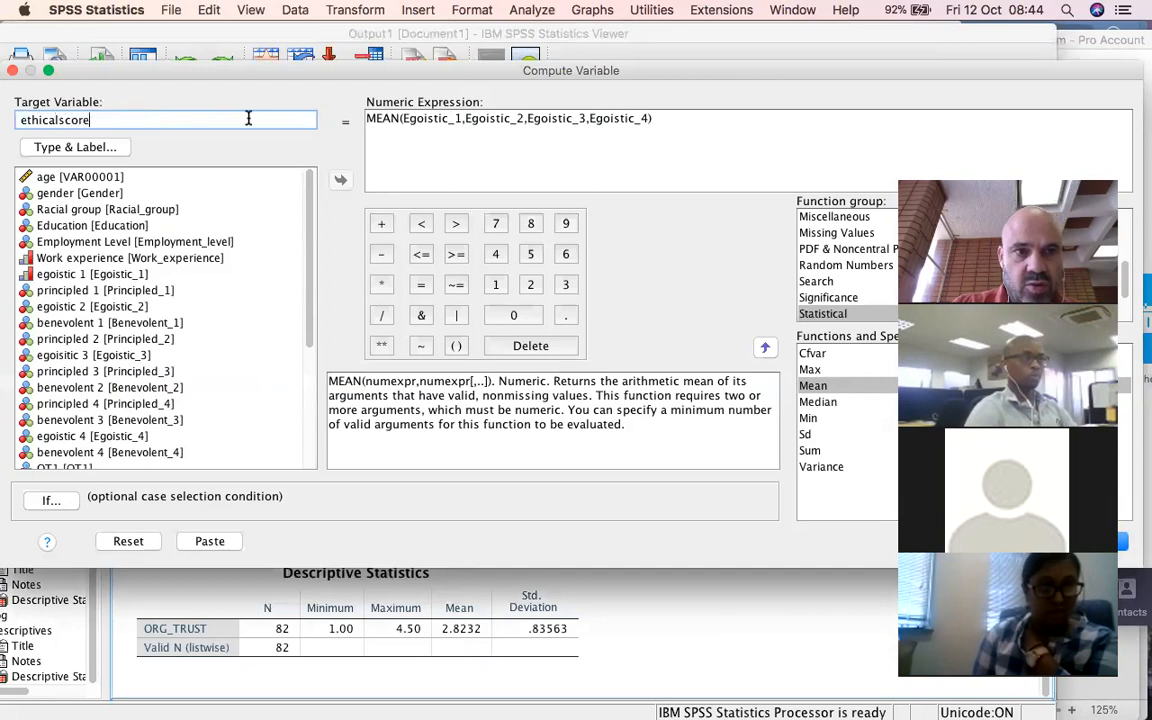
Replace the numeric expression with MEAN(EGOISTIC_MEAN,BENEVOLENT_MEAN,PRINCIPLED_MEAN) and move the dialog so its hidden part shows.
{"action": "left_click_drag", "start_coordinate": [657, 118], "coordinate": [288, 113]}
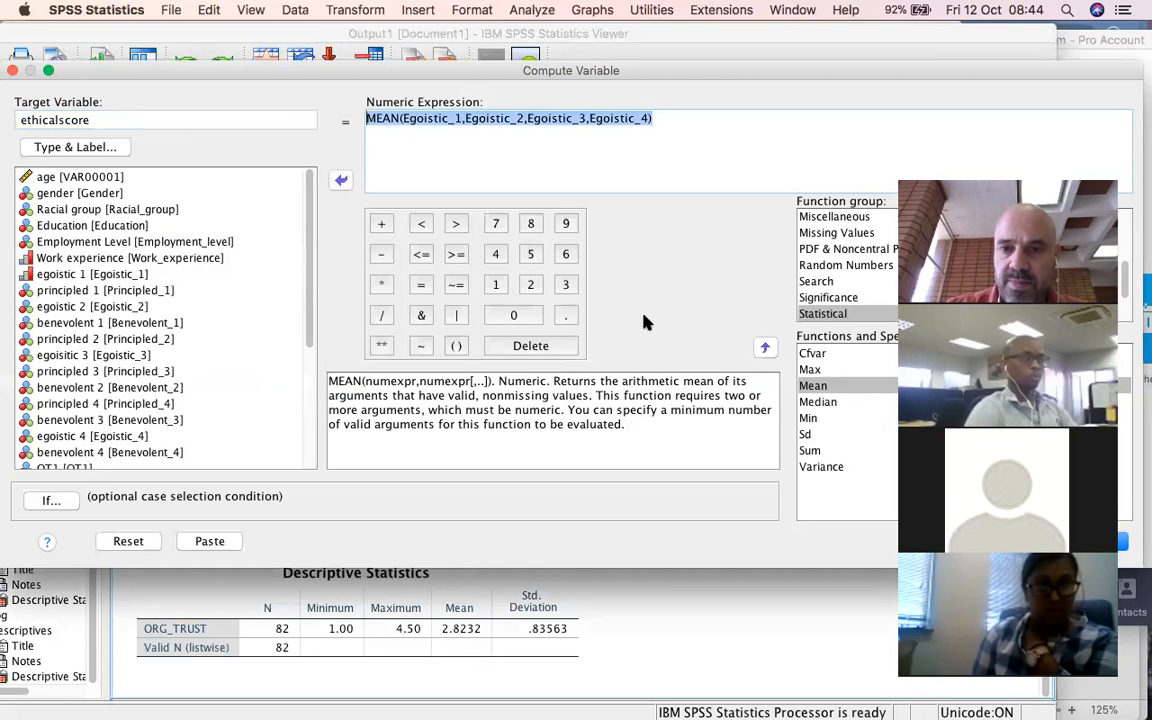
{"action": "key", "text": "BackSpace"}
{"action": "left_click", "coordinate": [765, 347]}
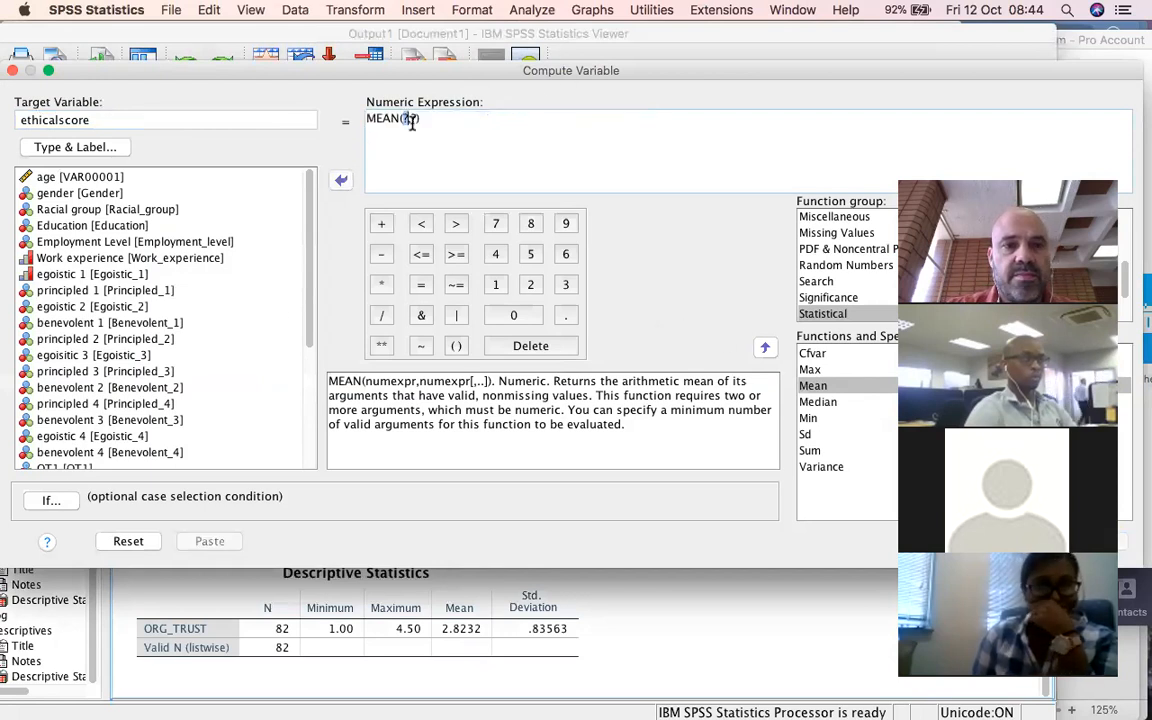
{"action": "scroll", "coordinate": [226, 331], "scroll_direction": "down", "scroll_amount": 2}
{"action": "scroll", "coordinate": [226, 331], "scroll_direction": "down", "scroll_amount": 5}
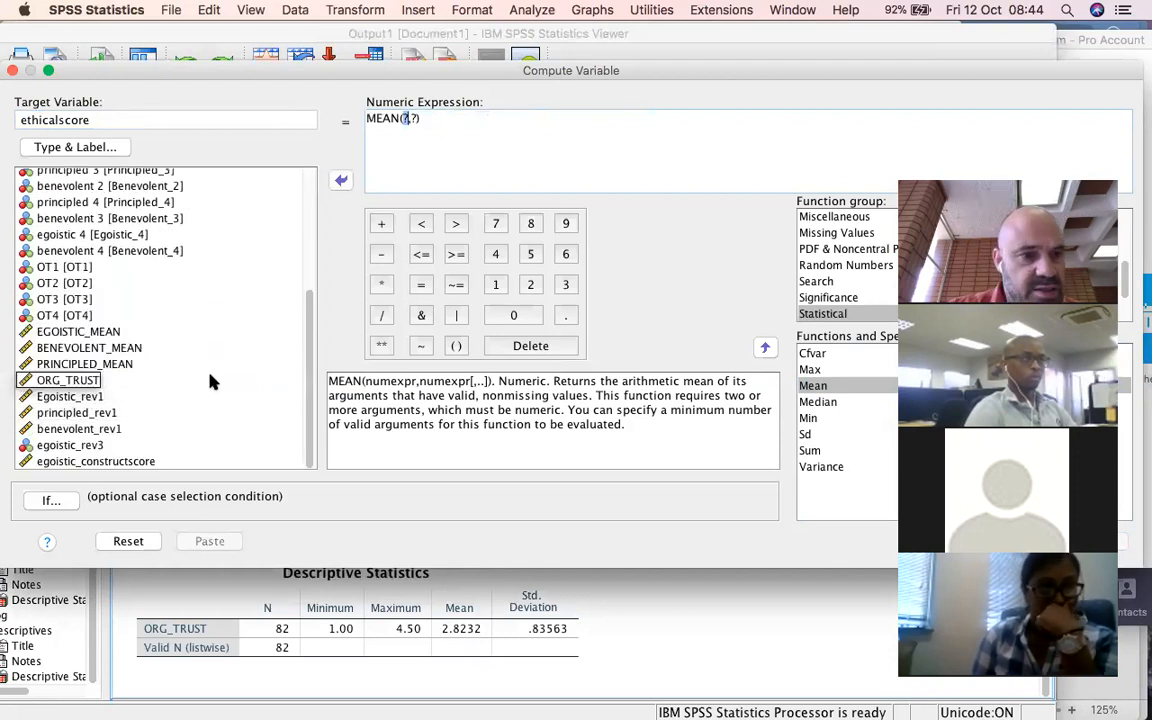
{"action": "double_click", "coordinate": [45, 333]}
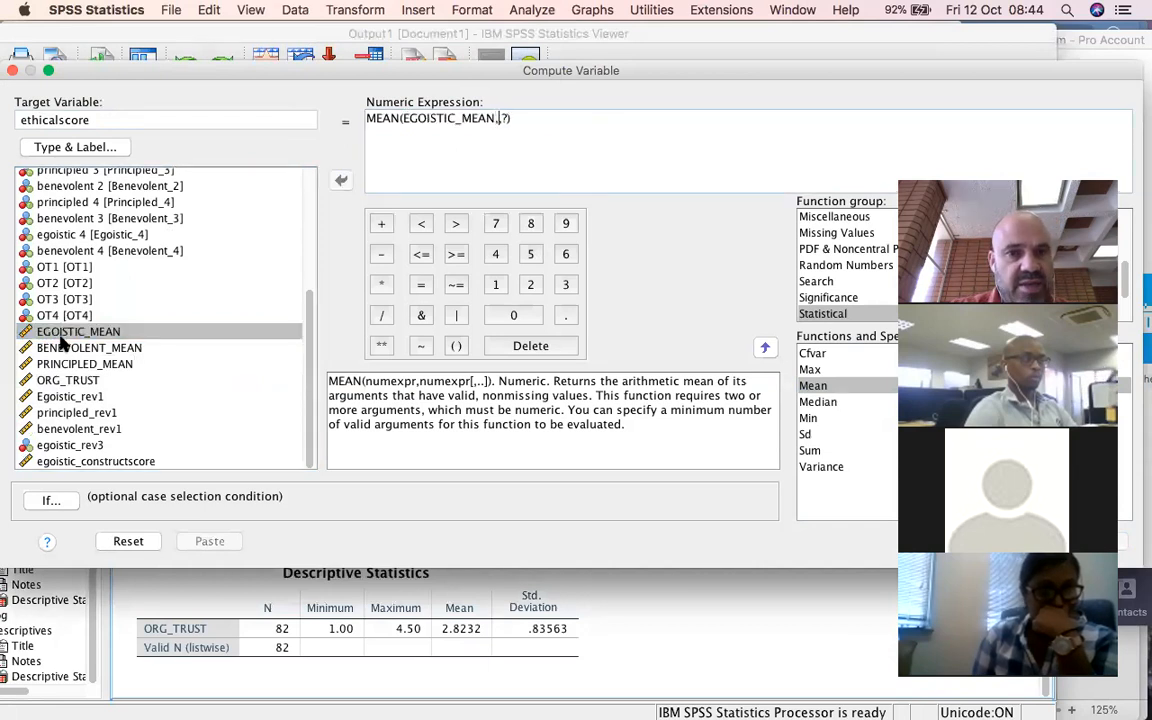
{"action": "left_click", "coordinate": [68, 347]}
{"action": "double_click", "coordinate": [72, 347]}
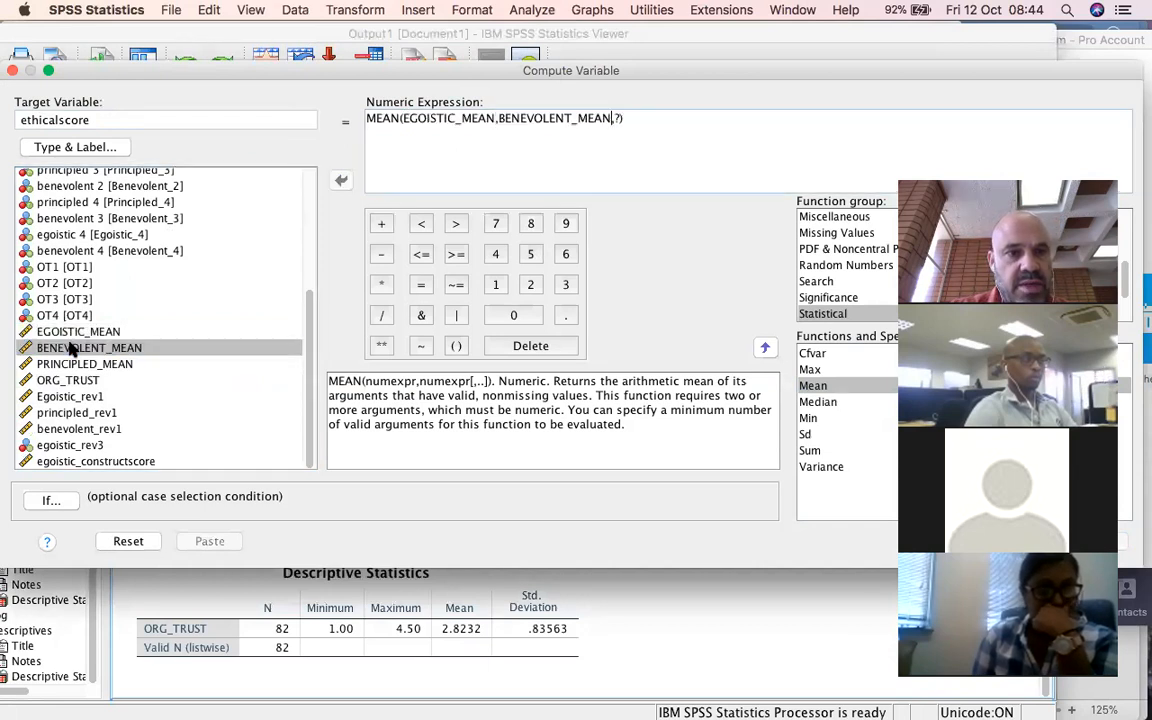
{"action": "double_click", "coordinate": [76, 364]}
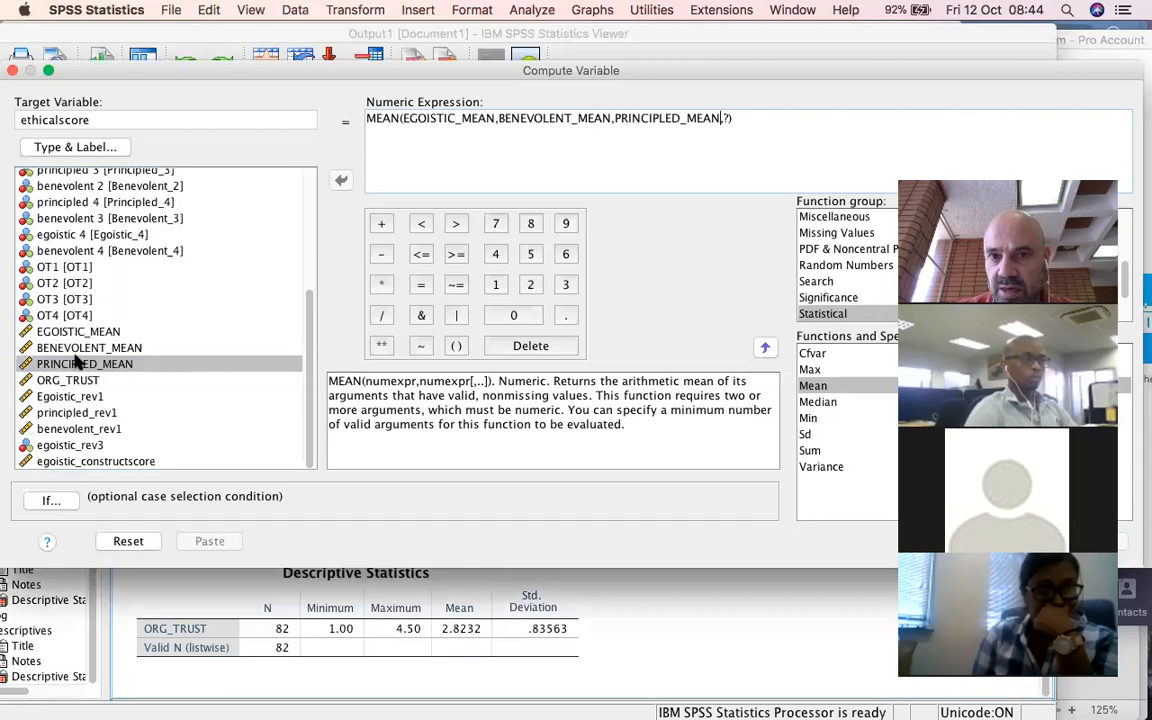
{"action": "key", "text": "BackSpace"}
{"action": "key", "text": "BackSpace"}
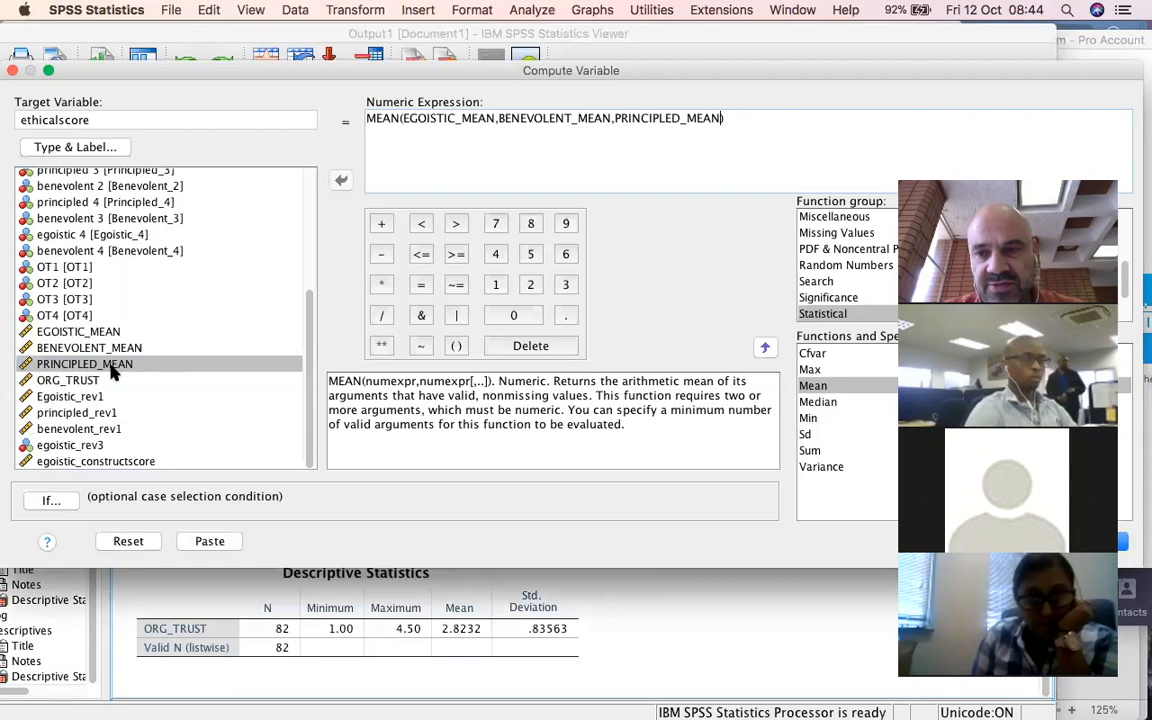
{"action": "left_click", "coordinate": [110, 365]}
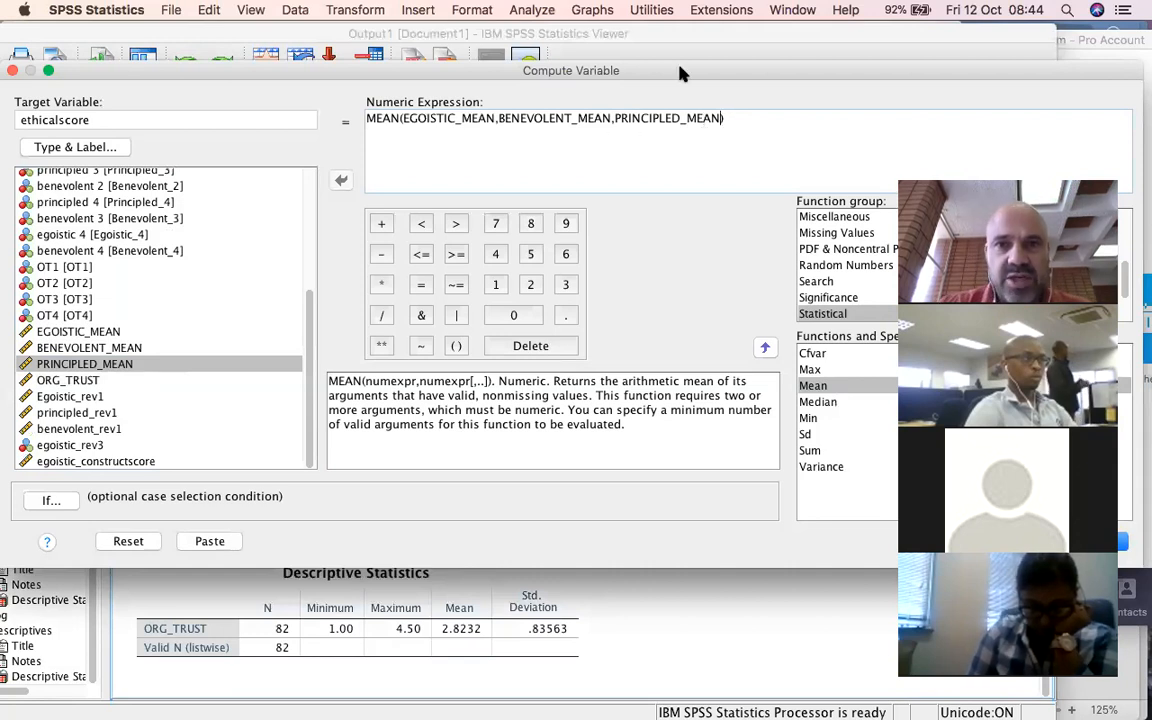
{"action": "left_click_drag", "start_coordinate": [654, 72], "coordinate": [452, 45]}
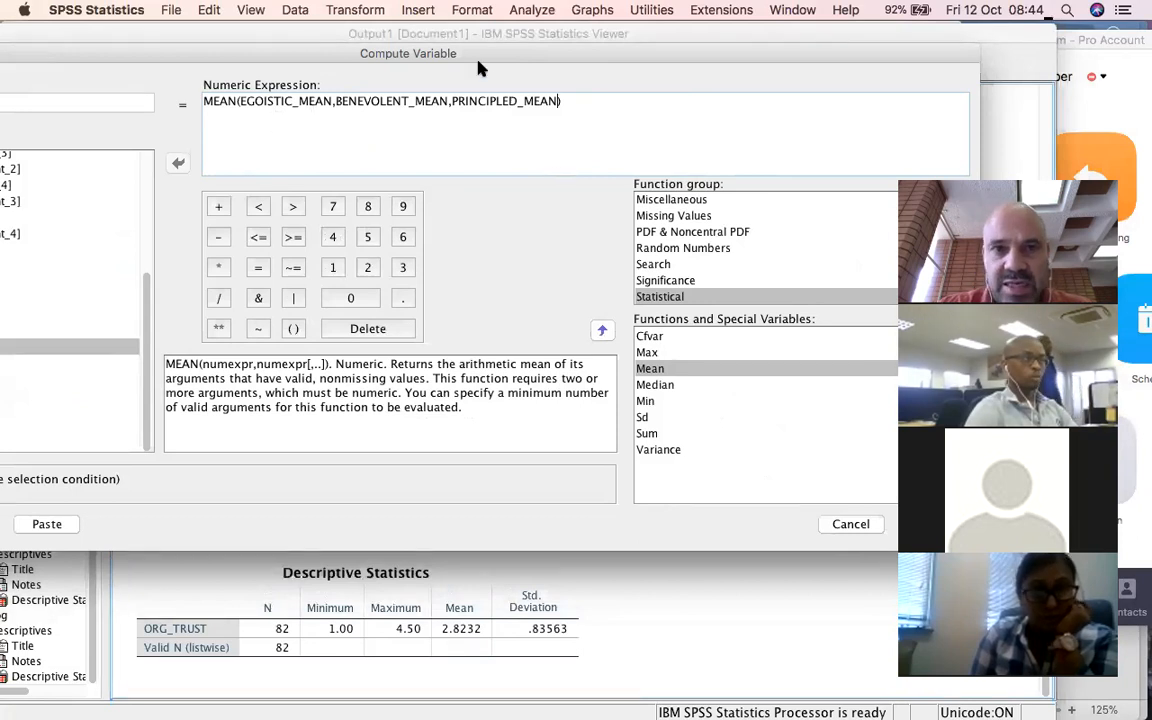
Reposition the Compute Variable dialog to check its settings, and run the computation of ethicalscore.
{"action": "left_click_drag", "start_coordinate": [478, 44], "coordinate": [707, 76]}
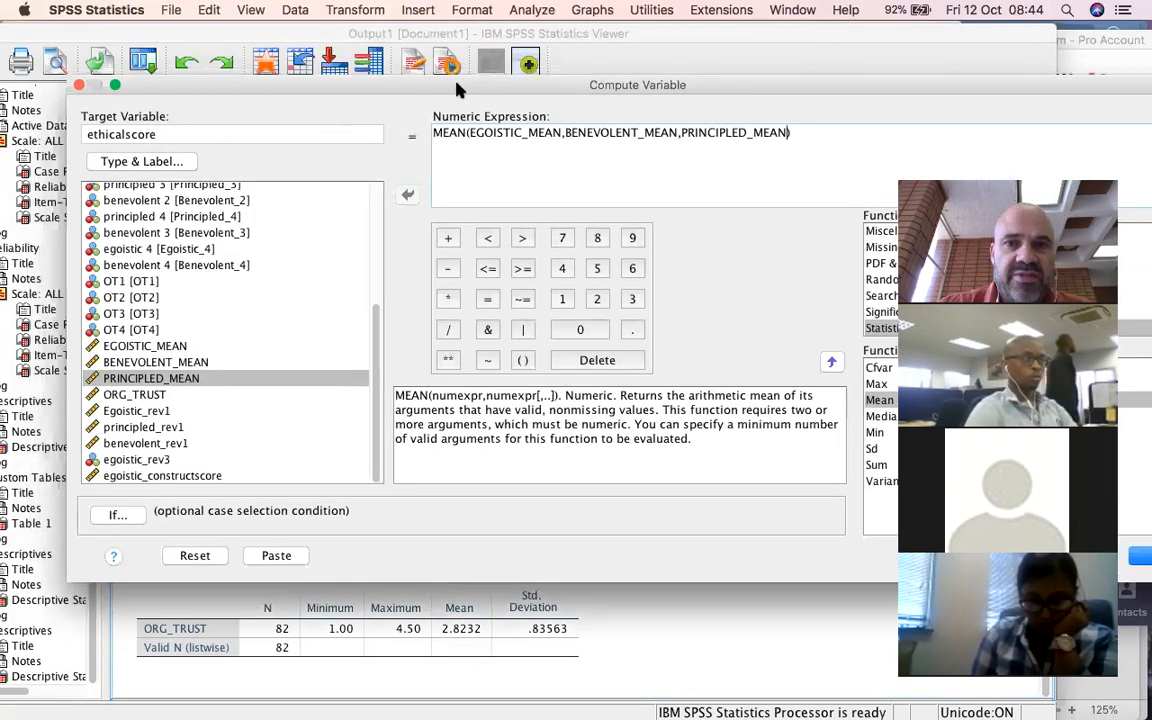
{"action": "left_click_drag", "start_coordinate": [457, 90], "coordinate": [205, 61]}
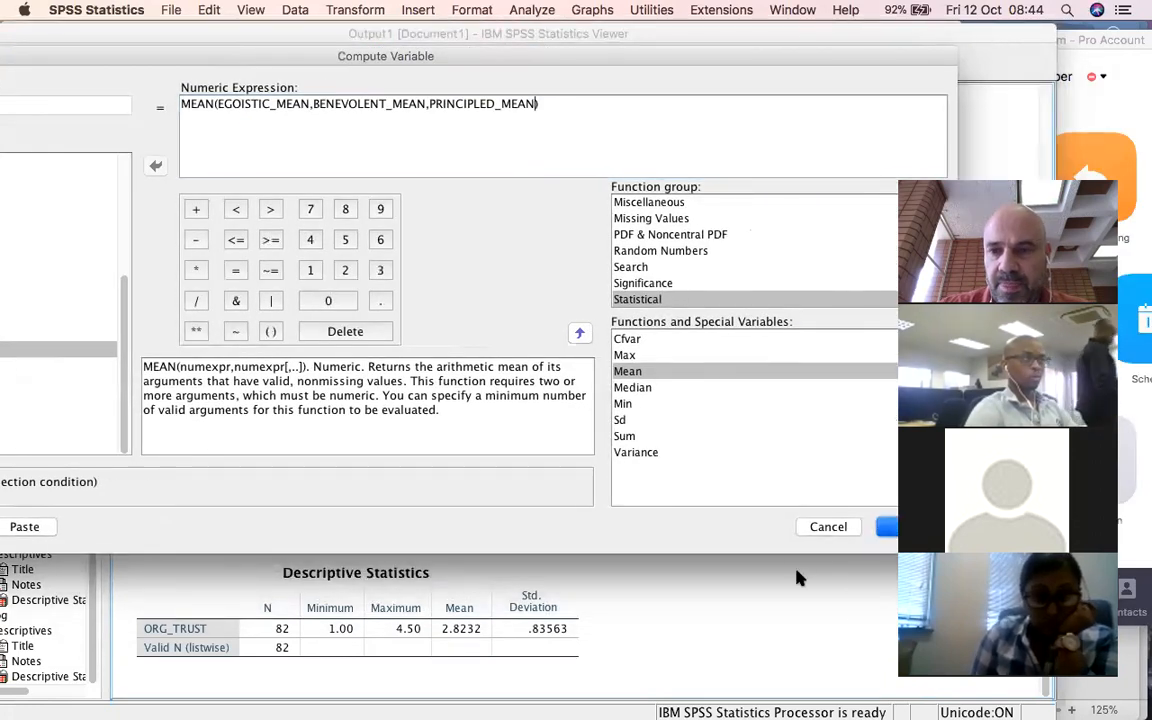
{"action": "left_click", "coordinate": [536, 37]}
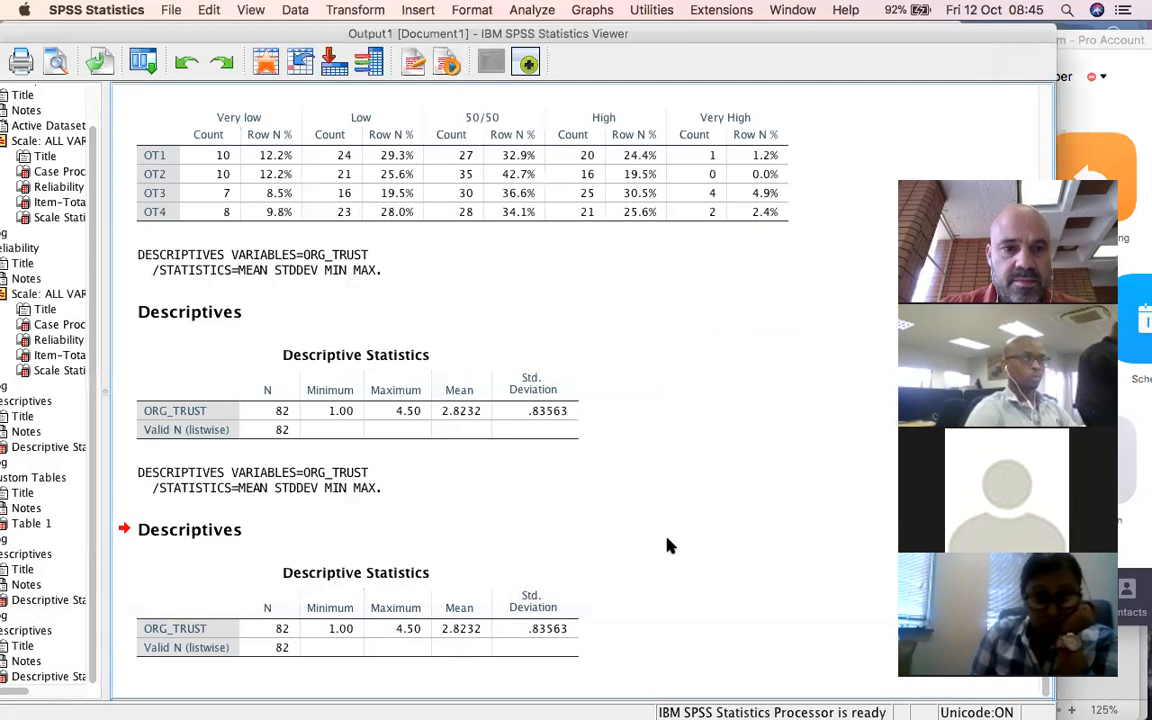
{"action": "left_click", "coordinate": [227, 661]}
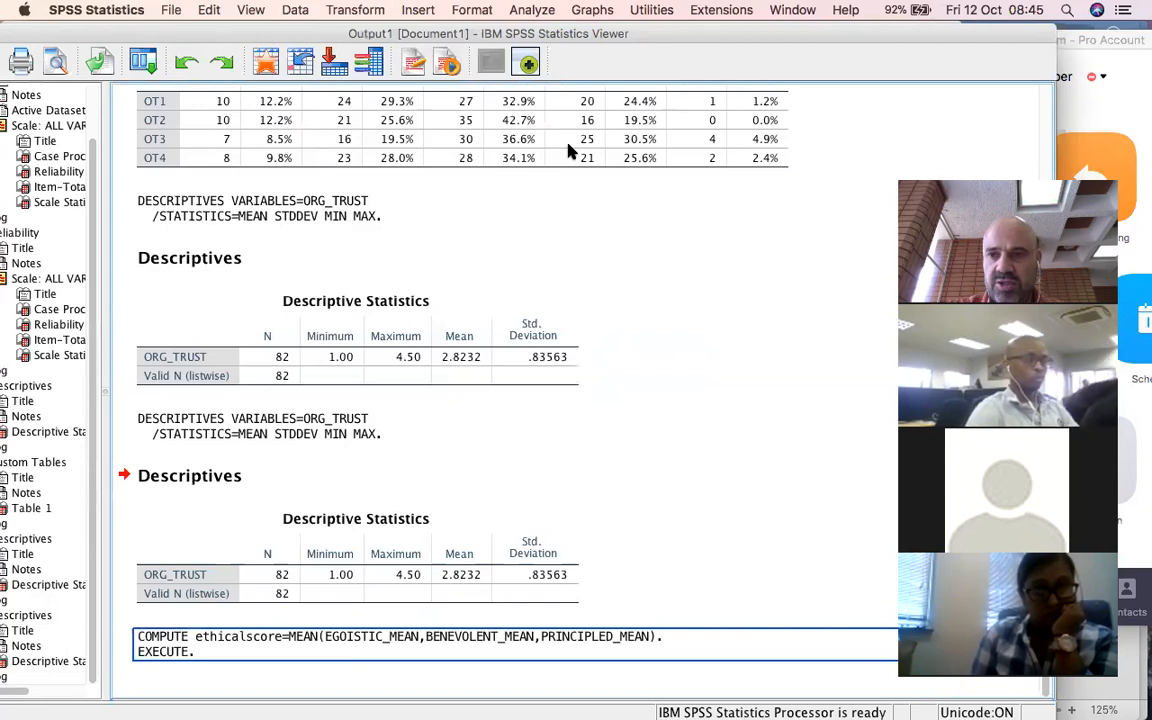
Start a Reliability Analysis and remove the items egoistic 1, egoistic 2 and egoistic 3.
{"action": "left_click", "coordinate": [532, 10]}
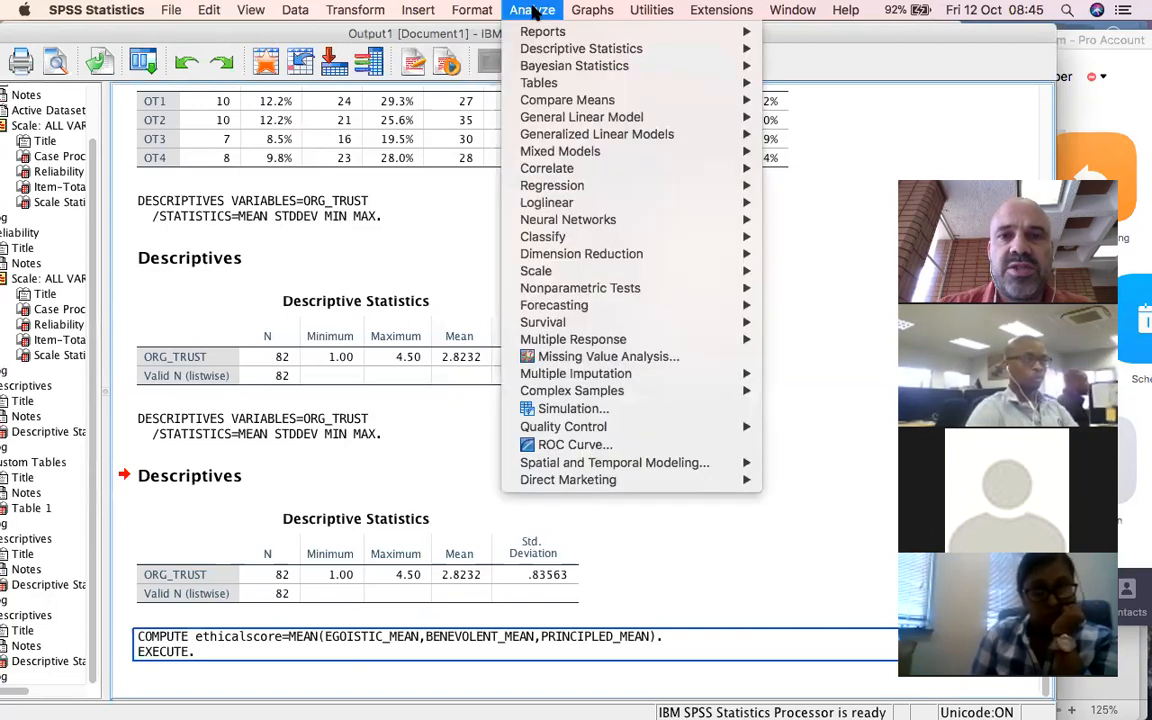
{"action": "mouse_move", "coordinate": [568, 186]}
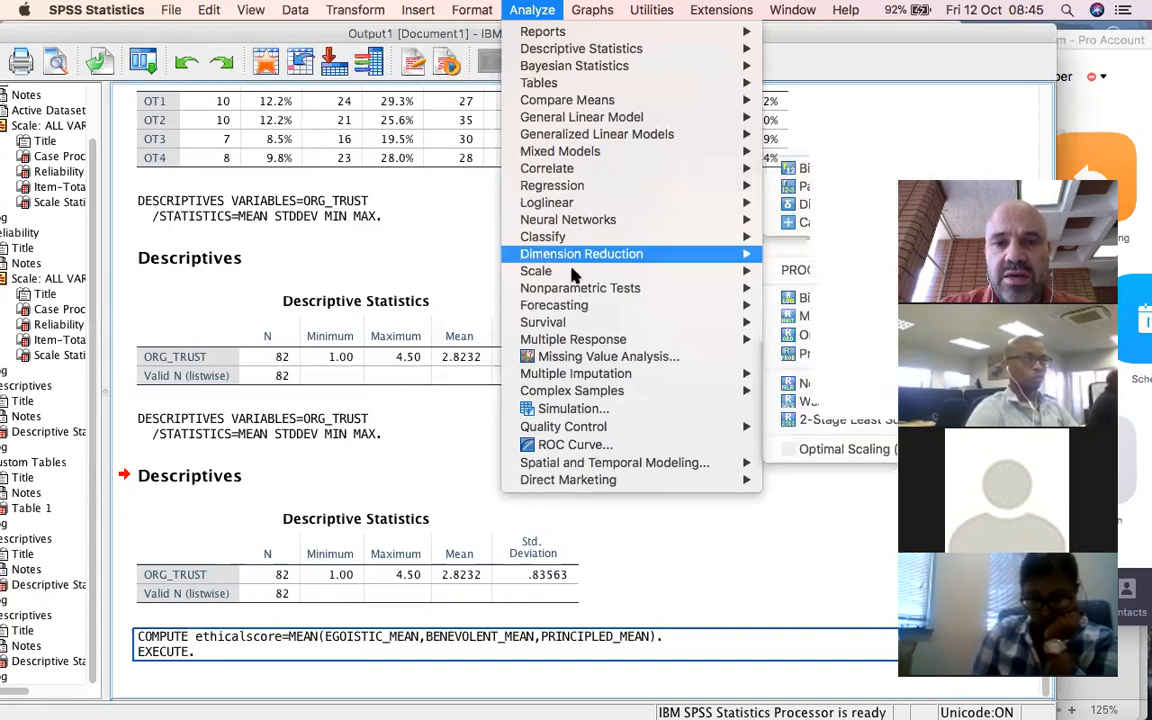
{"action": "mouse_move", "coordinate": [575, 272]}
{"action": "left_click", "coordinate": [814, 276]}
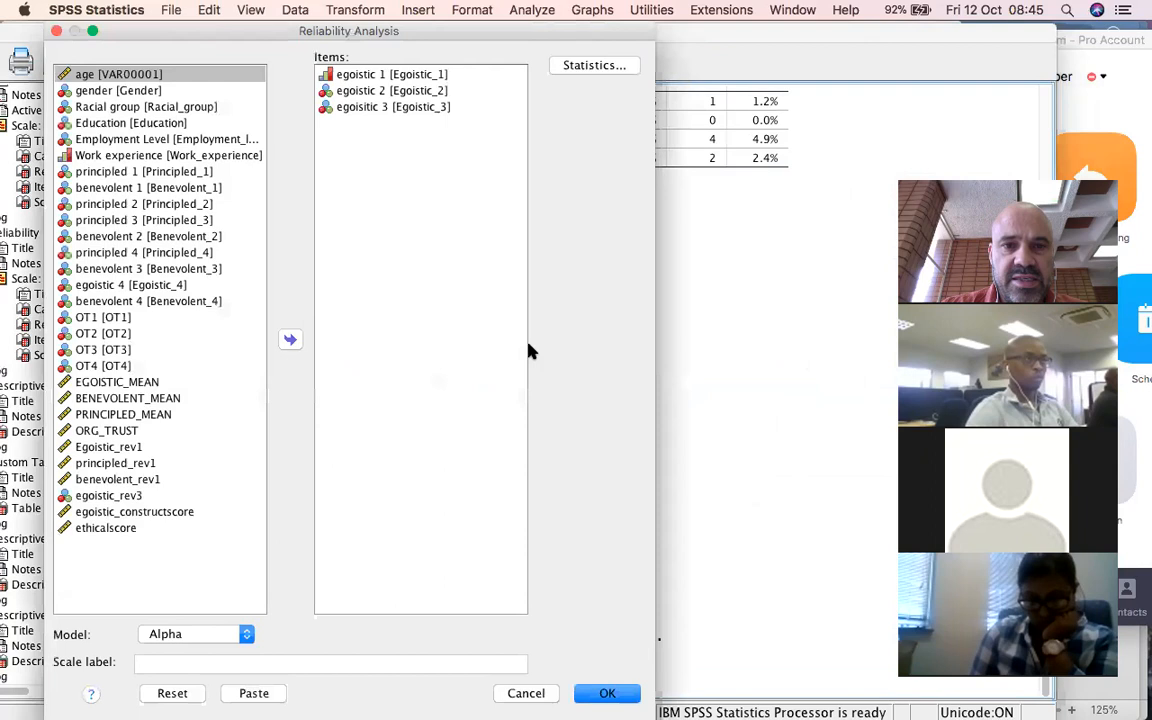
{"action": "left_click", "coordinate": [391, 76]}
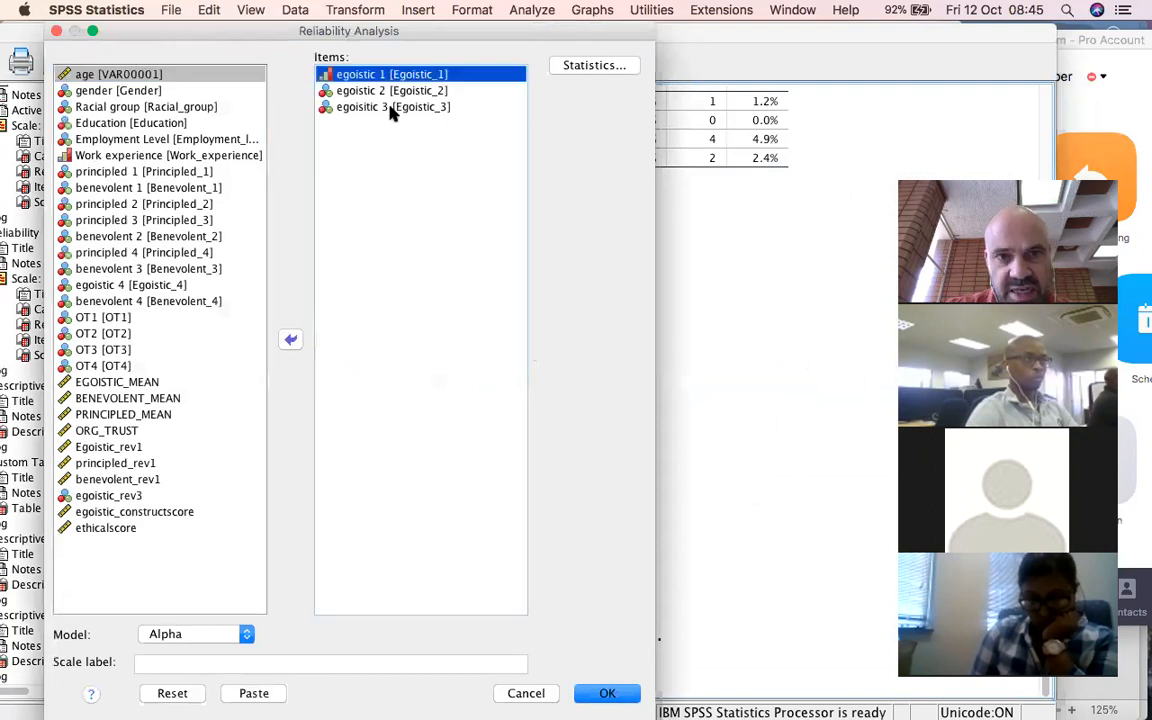
{"action": "left_click", "coordinate": [393, 107], "text": "shift"}
{"action": "left_click", "coordinate": [290, 341]}
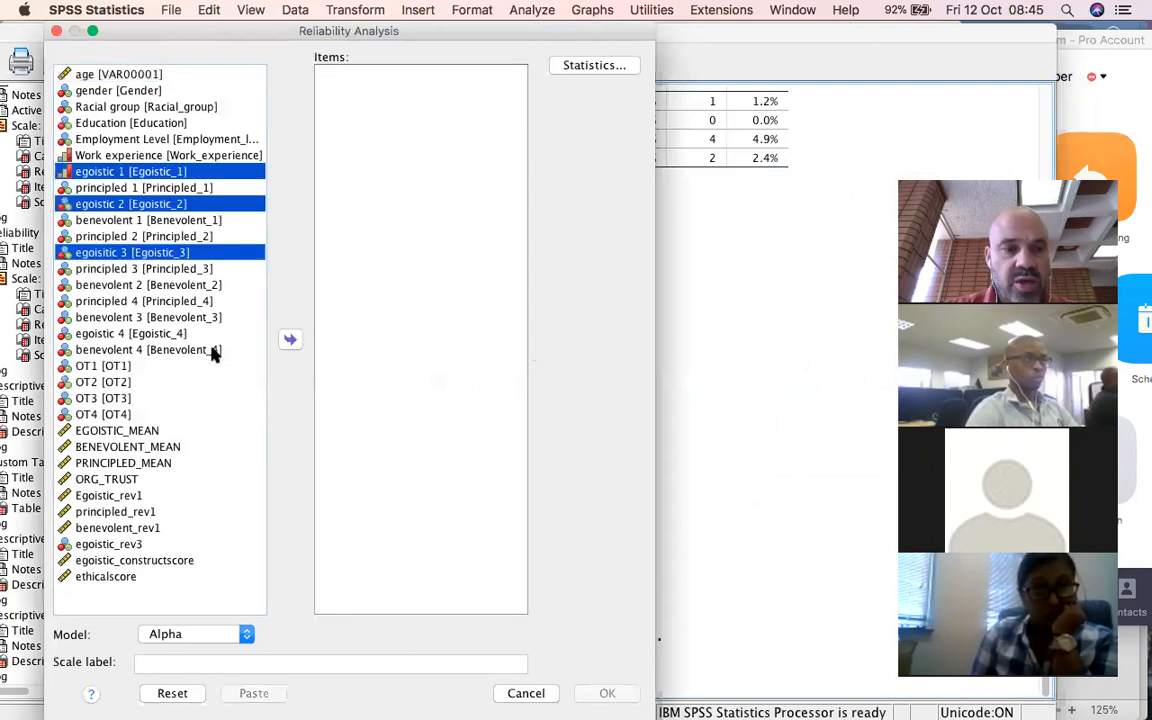
Run the Alpha reliability analysis on EGOISTIC_MEAN, BENEVOLENT_MEAN and PRINCIPLED_MEAN and view the resulting tables.
{"action": "left_click", "coordinate": [127, 447]}
{"action": "left_click", "coordinate": [127, 434]}
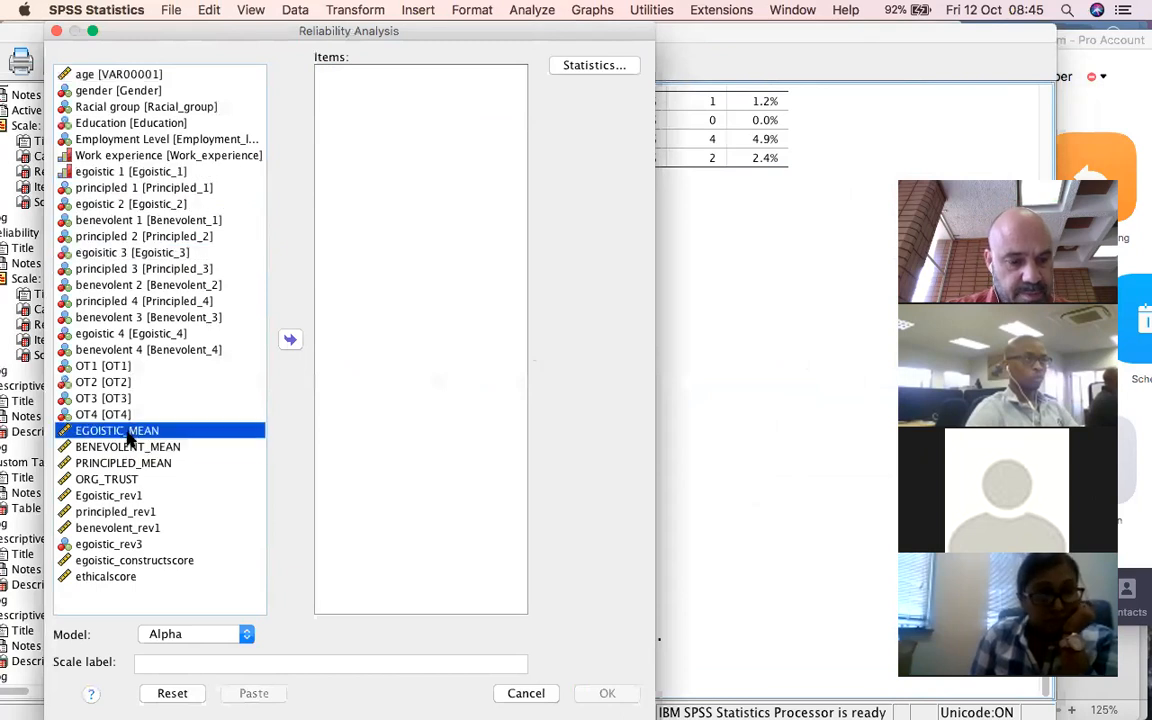
{"action": "left_click", "coordinate": [140, 465], "text": "shift"}
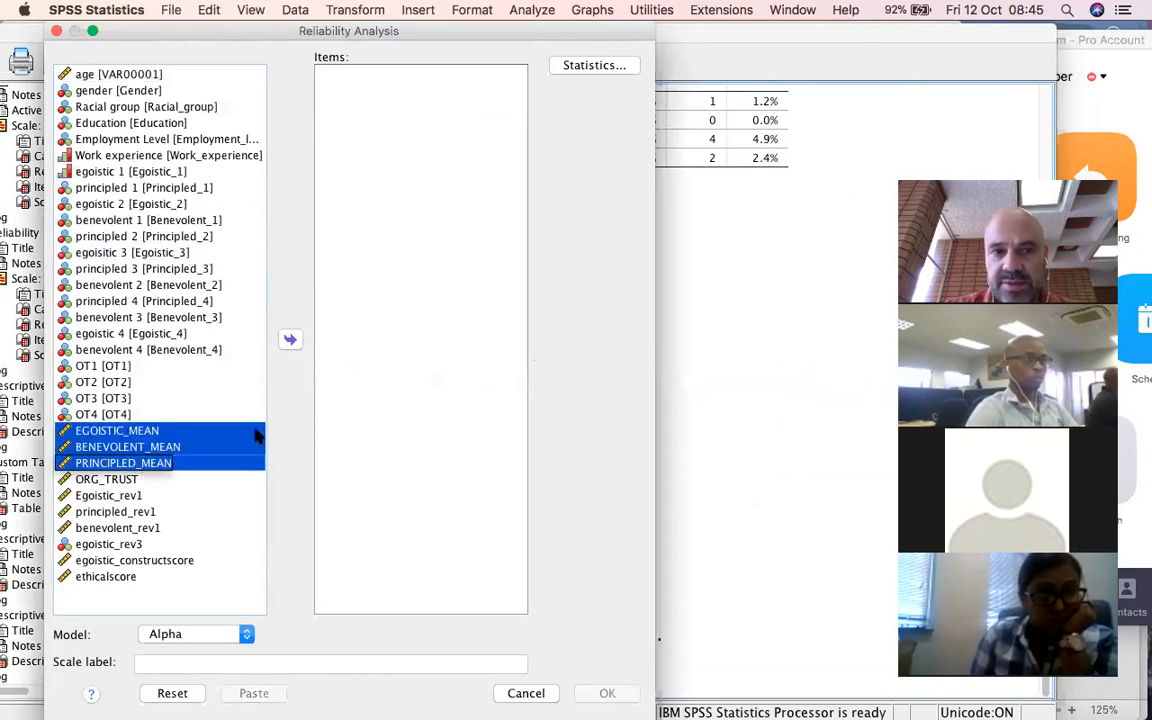
{"action": "left_click", "coordinate": [290, 341]}
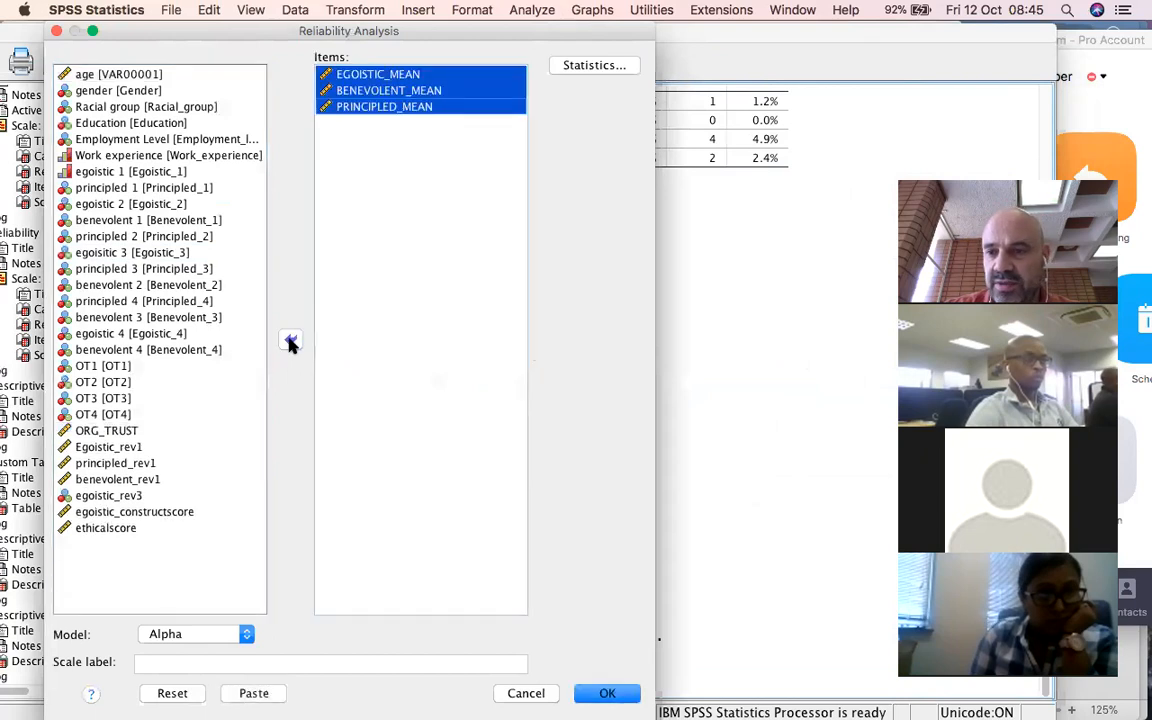
{"action": "left_click", "coordinate": [612, 694]}
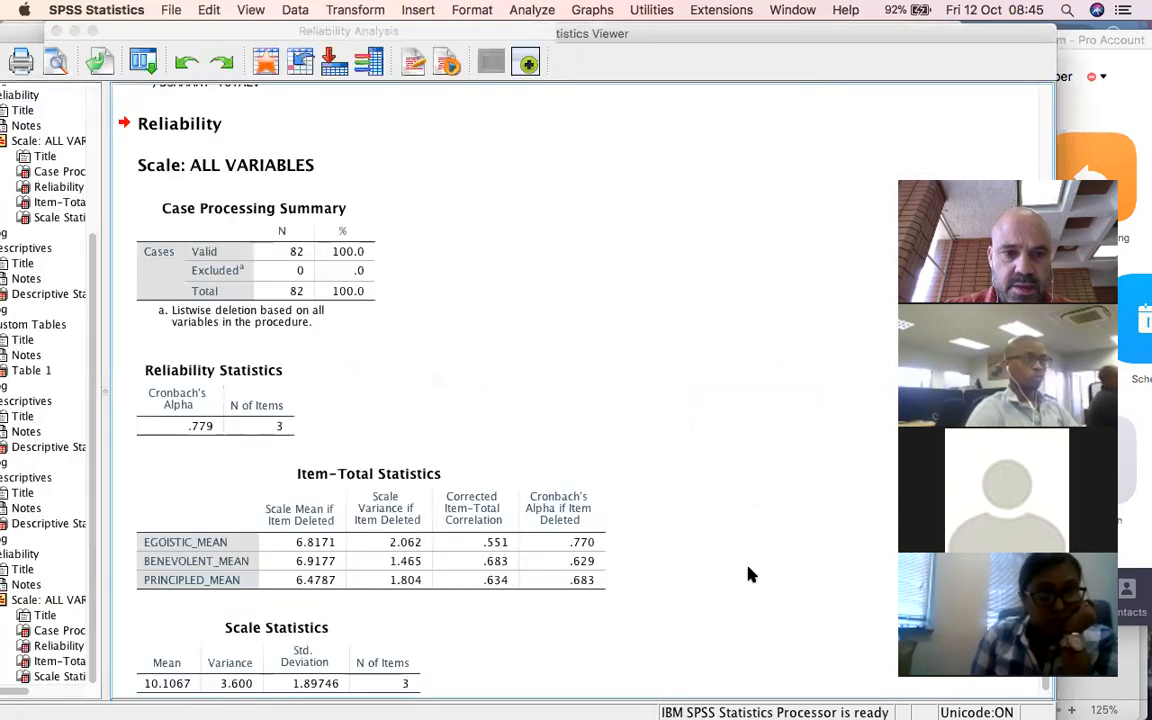
{"action": "scroll", "coordinate": [752, 575], "scroll_direction": "down", "scroll_amount": 1}
{"action": "left_click", "coordinate": [197, 395]}
{"action": "left_click", "coordinate": [267, 433]}
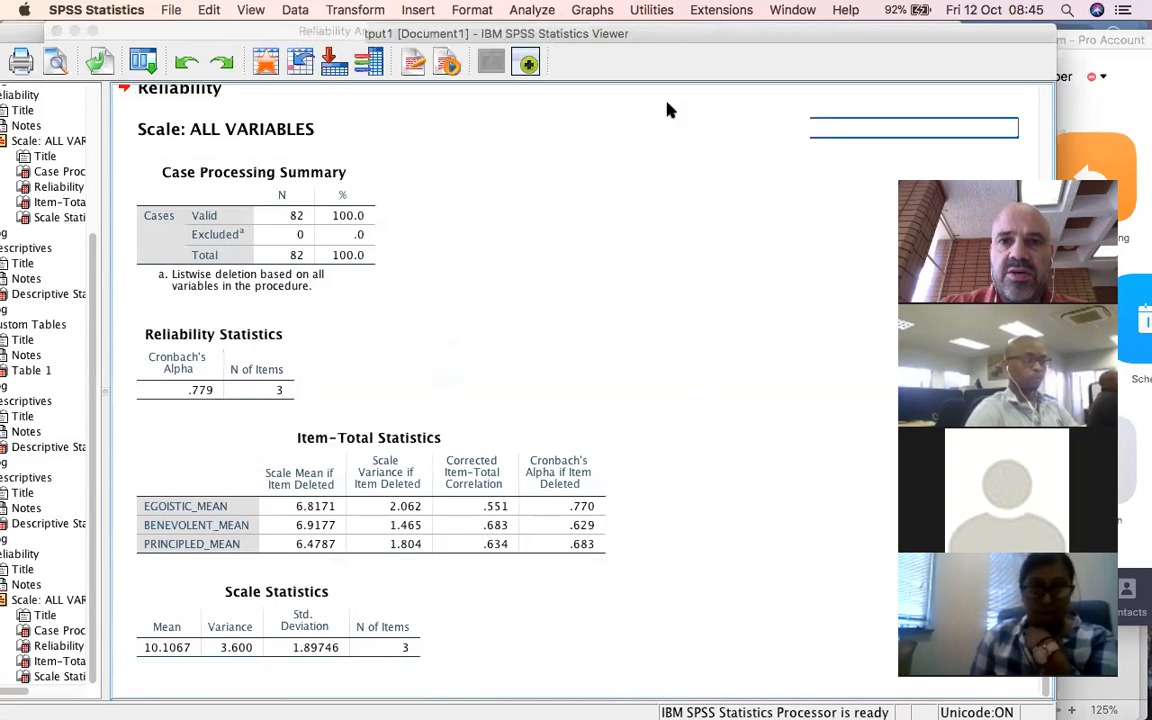
View the ethicalscore column in the SPSS data editor, and check the research objectives in the Chapter 4 results document in Word.
{"action": "left_click", "coordinate": [792, 10]}
{"action": "left_click", "coordinate": [818, 181]}
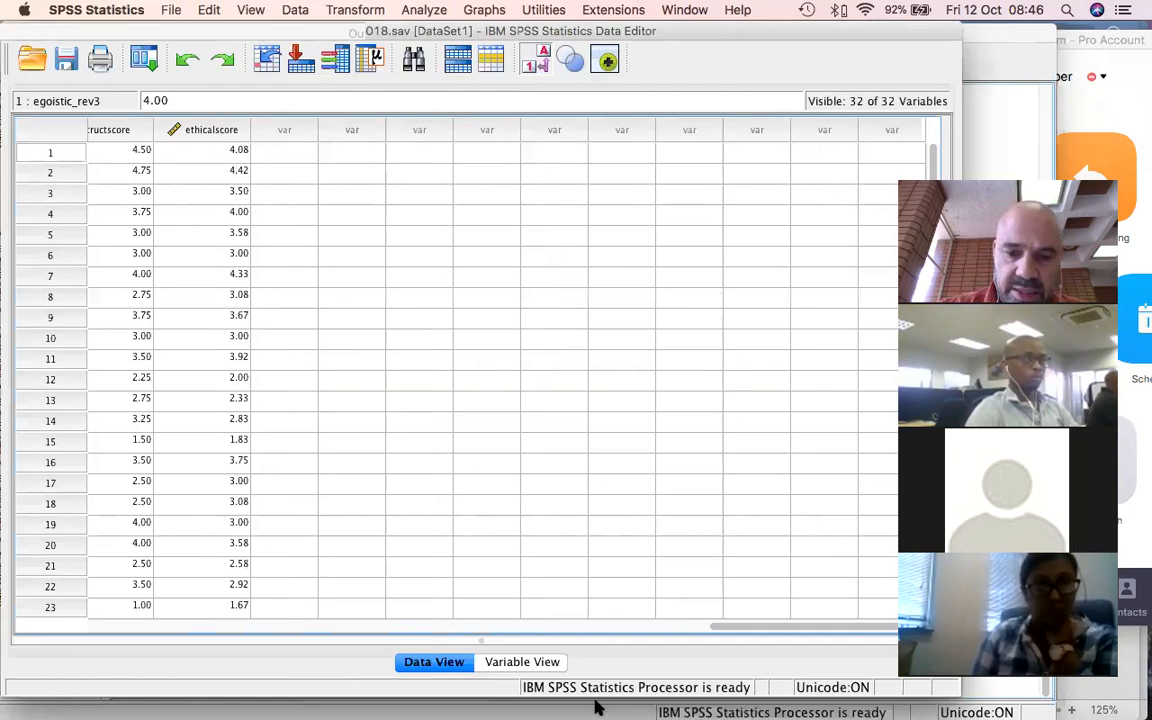
{"action": "mouse_move", "coordinate": [652, 705]}
{"action": "left_click", "coordinate": [476, 685]}
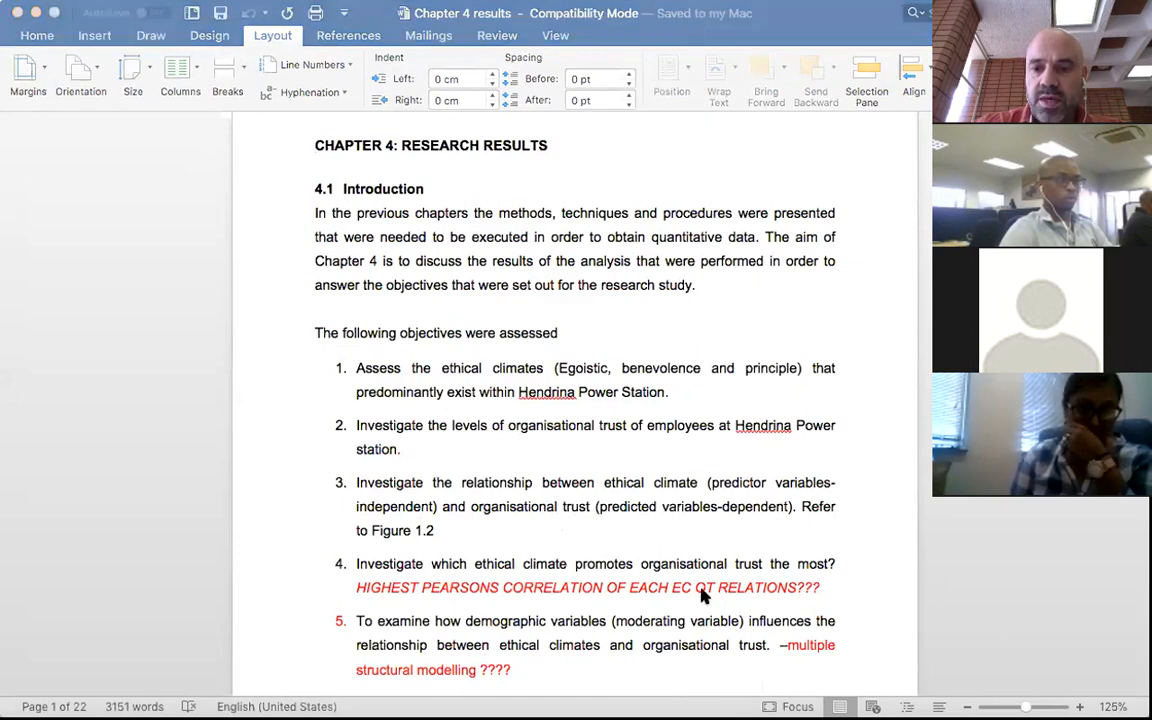
Switch back to the SPSS data editor and start a Bivariate Correlations analysis with ethicalscore and ORG_TRUST as variables.
{"action": "key", "text": "ctrl+Left"}
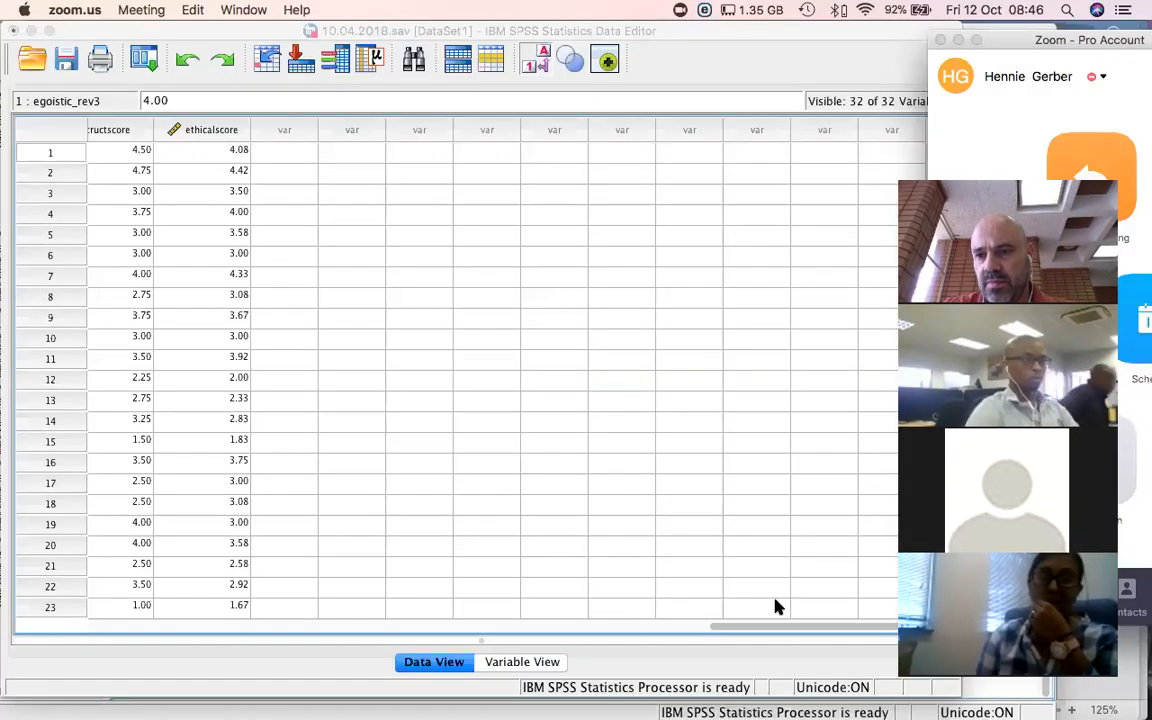
{"action": "left_click", "coordinate": [258, 36]}
{"action": "left_click", "coordinate": [424, 10]}
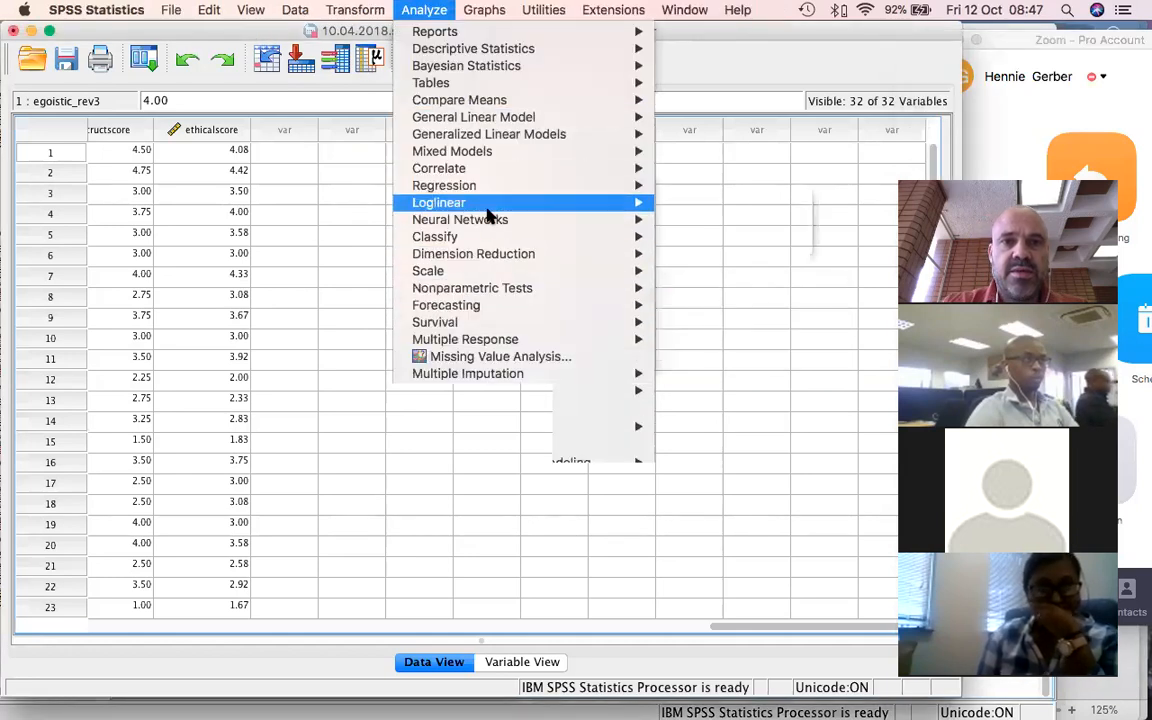
{"action": "mouse_move", "coordinate": [485, 172]}
{"action": "left_click", "coordinate": [697, 178]}
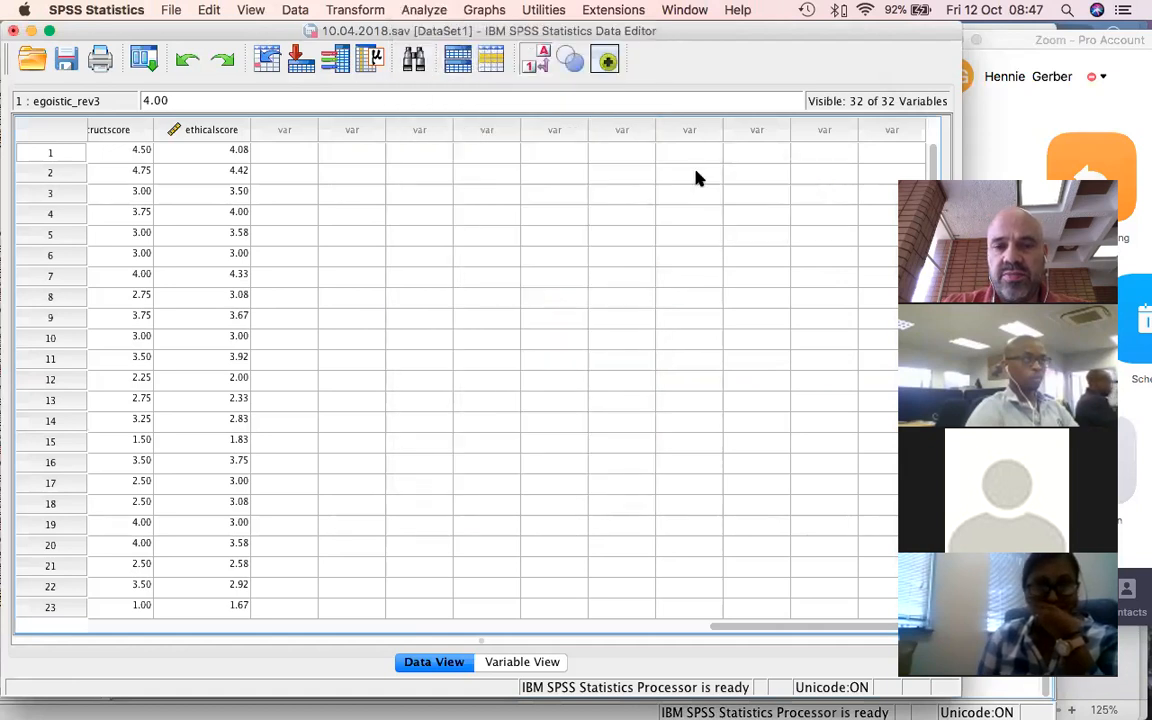
{"action": "scroll", "coordinate": [262, 249], "scroll_direction": "down", "scroll_amount": 10}
{"action": "left_click", "coordinate": [112, 293]}
{"action": "left_click", "coordinate": [393, 212]}
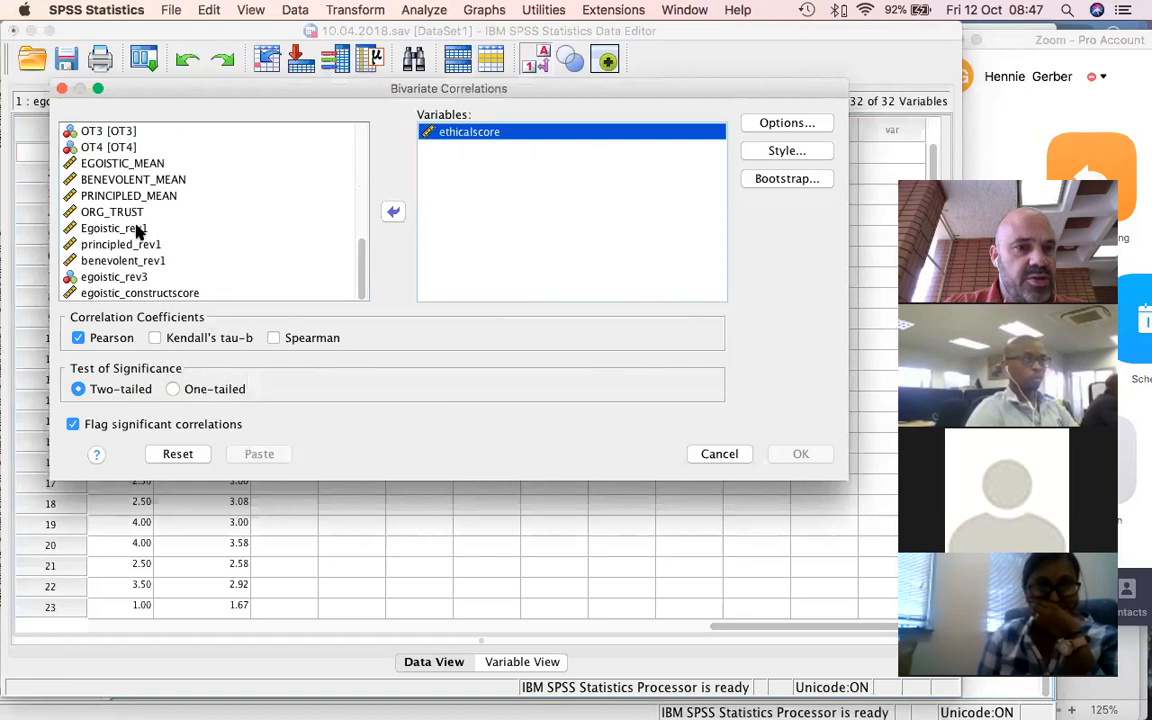
{"action": "left_click", "coordinate": [346, 213]}
{"action": "left_click", "coordinate": [393, 212]}
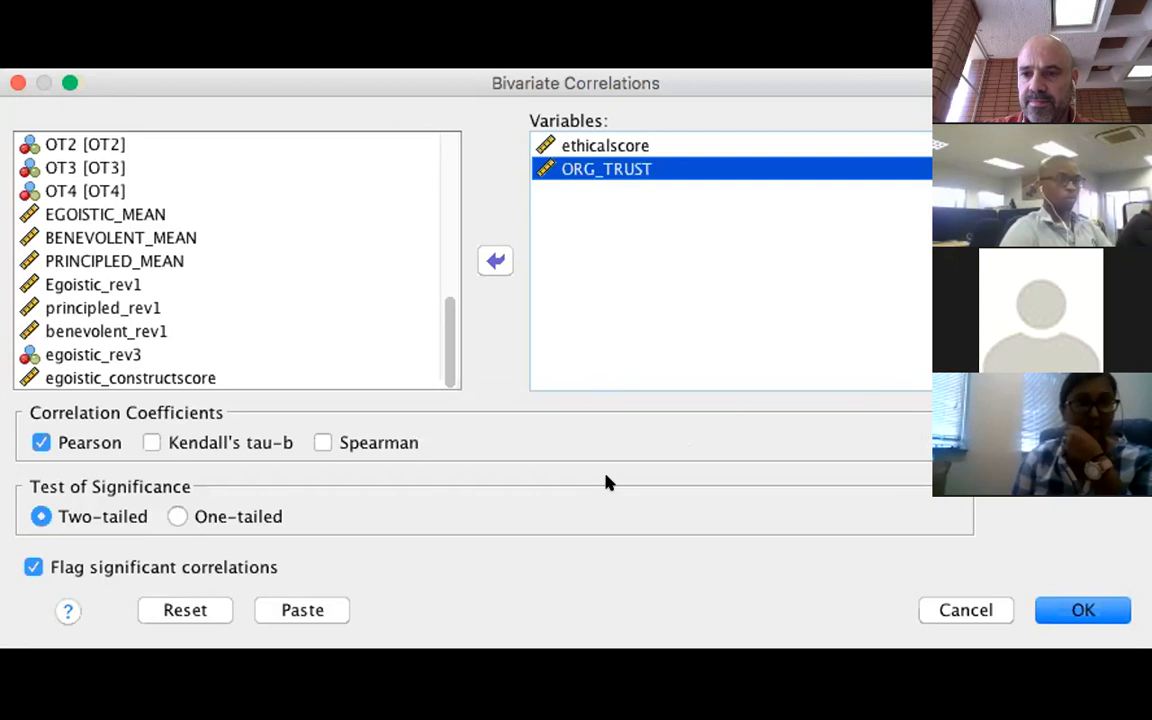
Add the Spearman coefficient alongside Pearson, run the two-tailed correlations and view both correlation tables.
{"action": "left_click", "coordinate": [322, 442]}
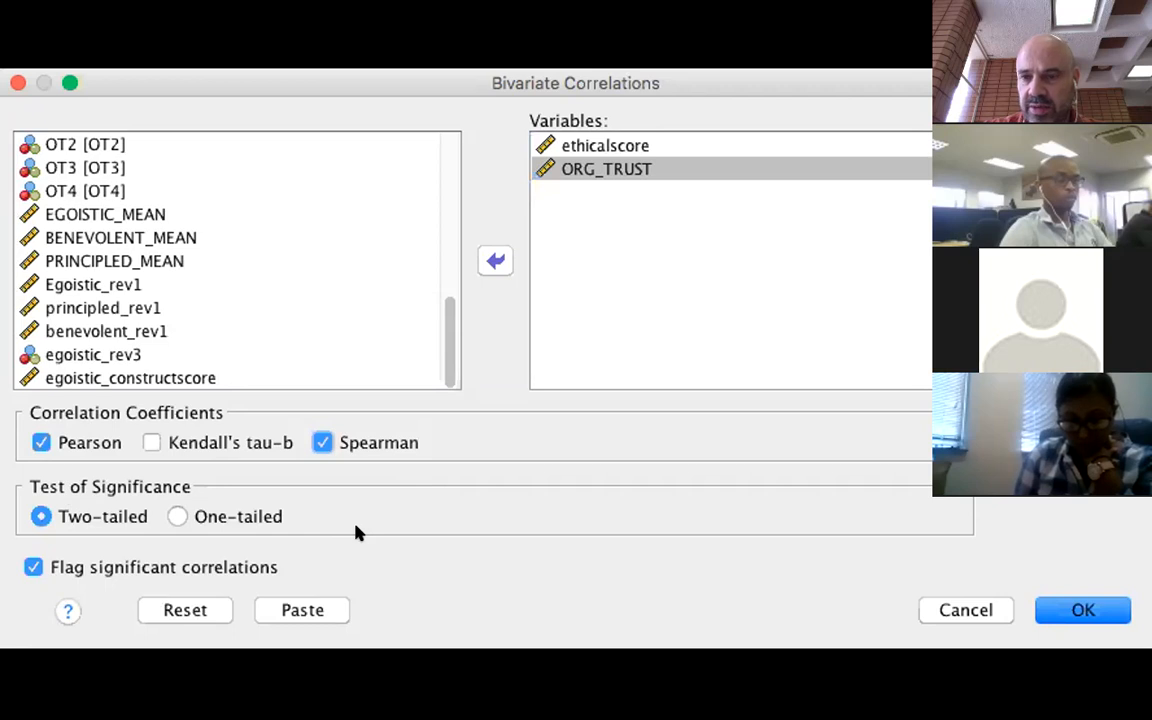
{"action": "left_click", "coordinate": [1092, 614]}
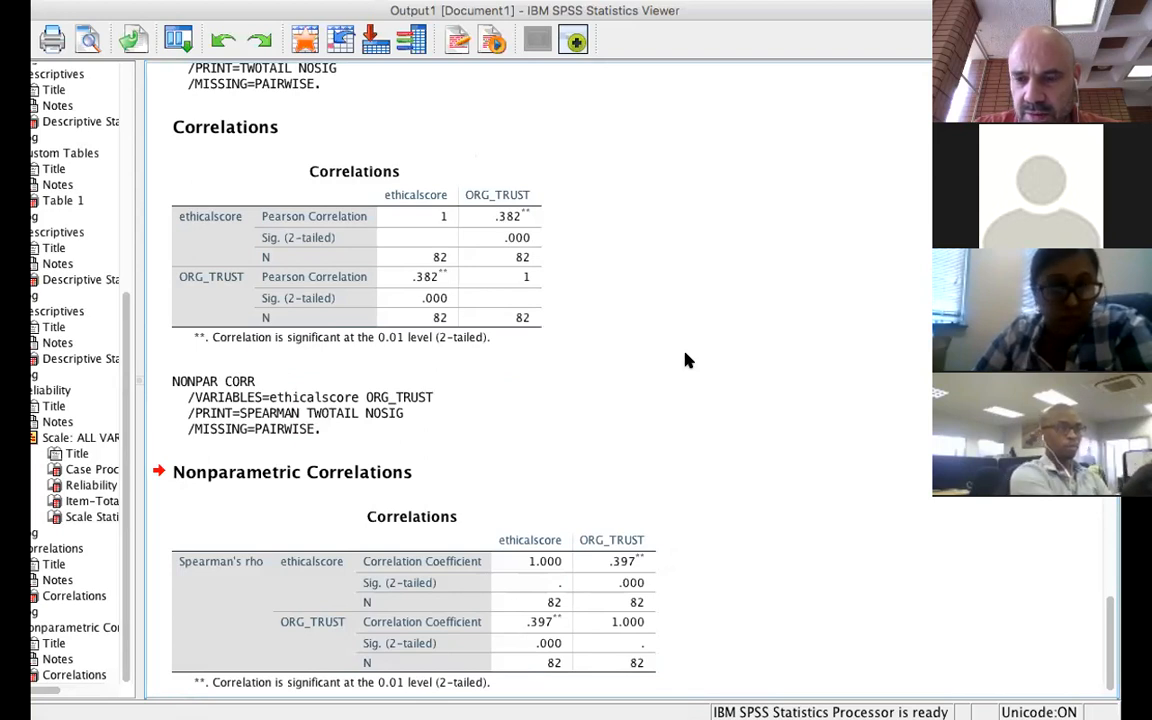
{"action": "scroll", "coordinate": [694, 360], "scroll_direction": "down", "scroll_amount": 1}
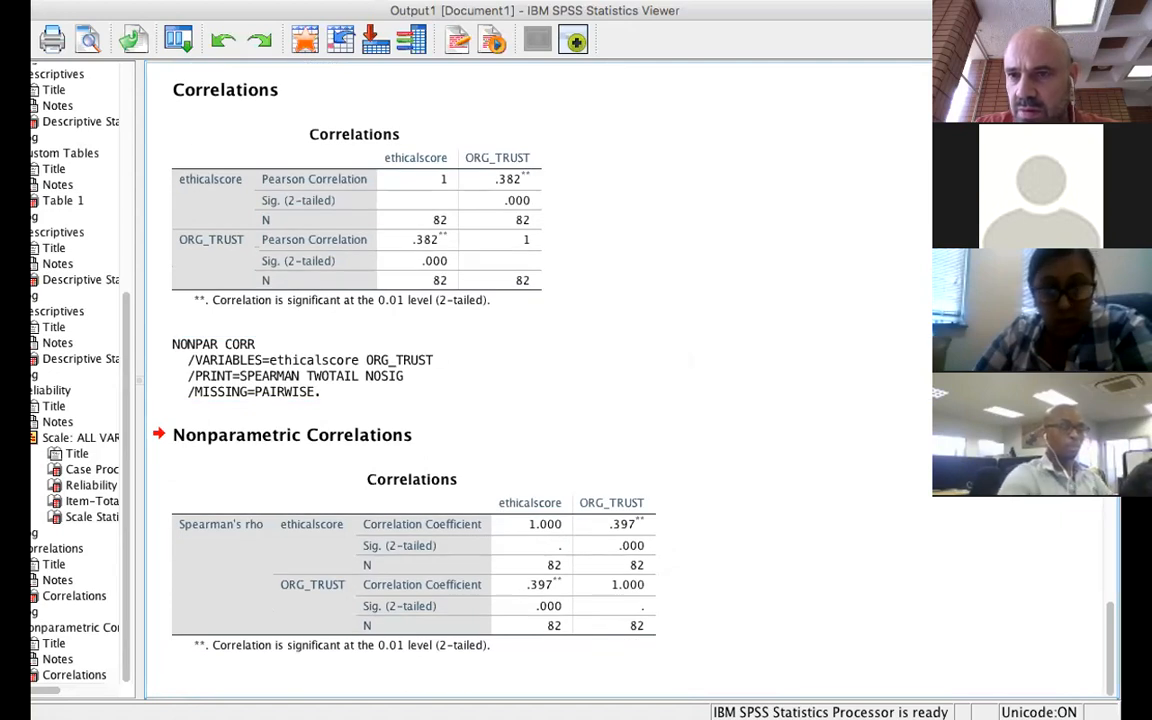
{"action": "left_click", "coordinate": [748, 365]}
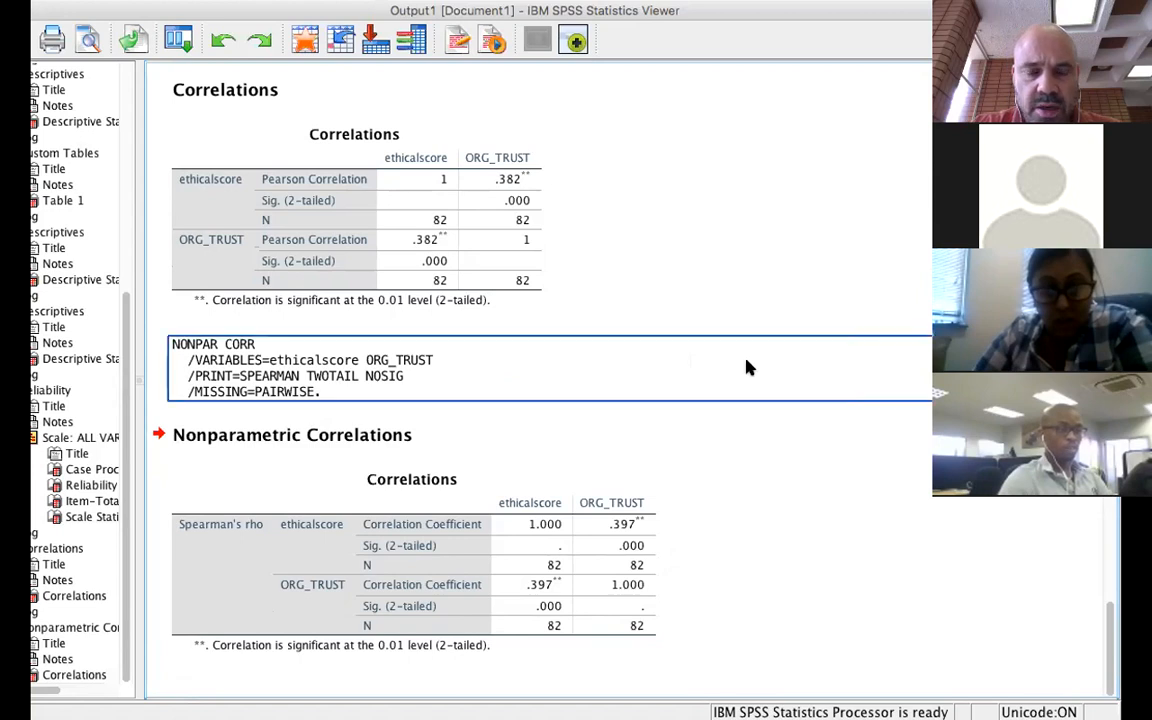
{"action": "left_click", "coordinate": [771, 326]}
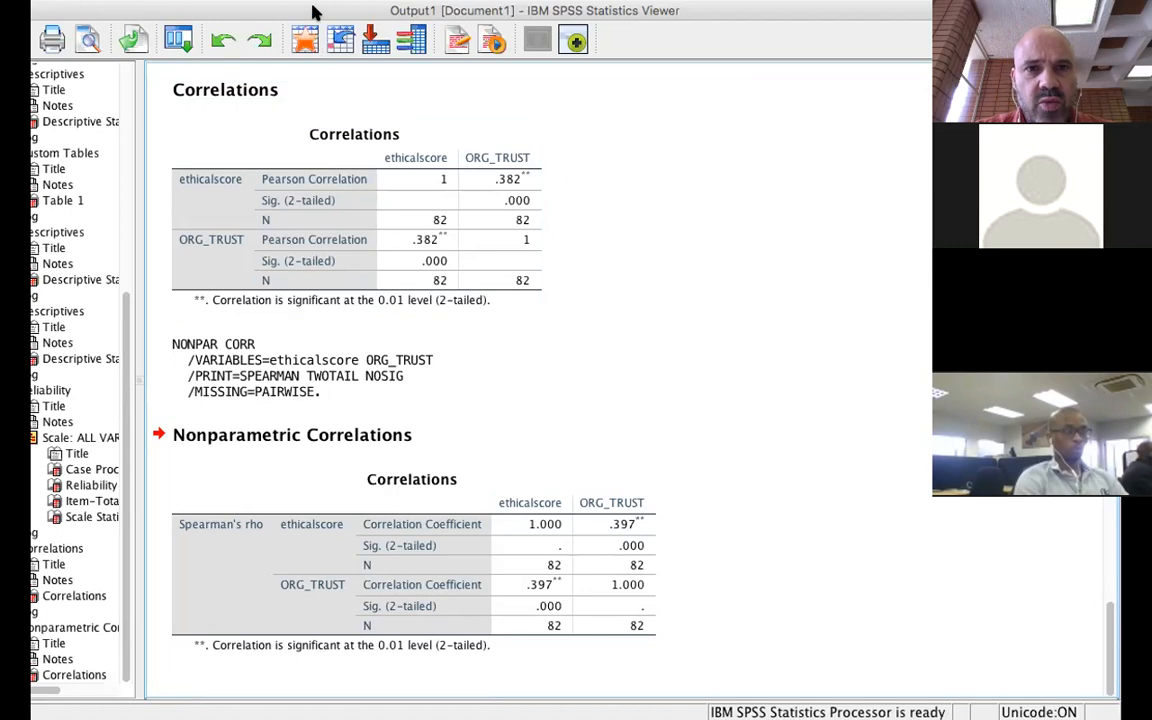
{"action": "left_click", "coordinate": [580, 1]}
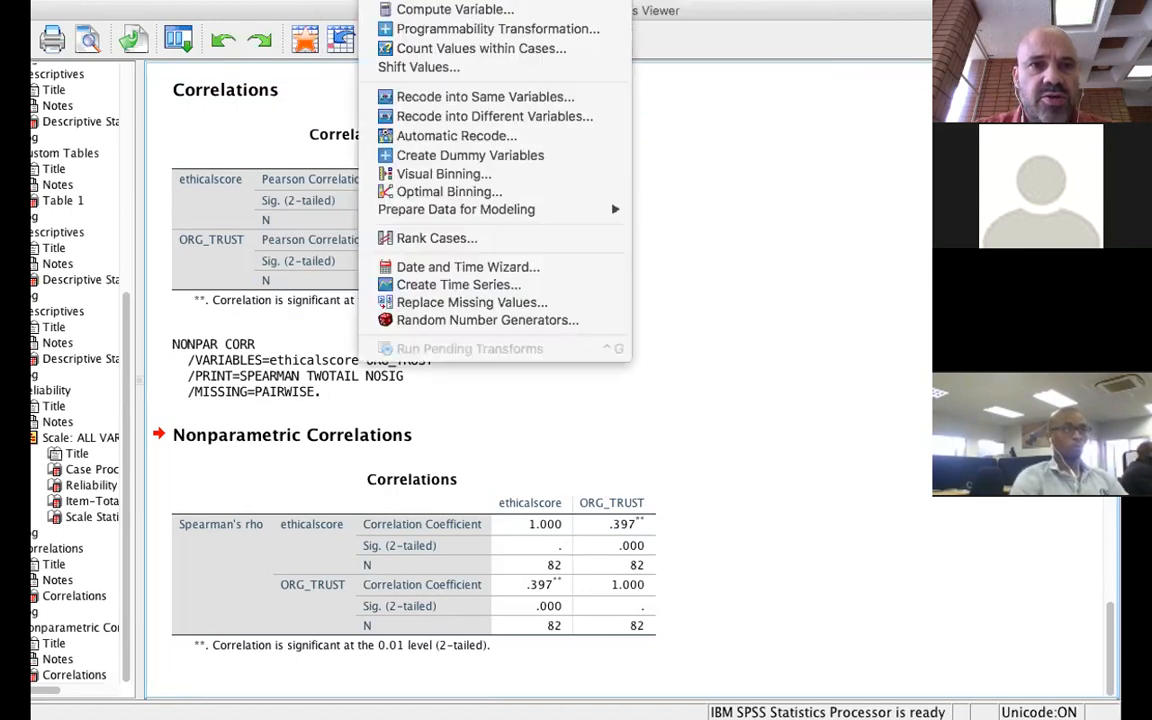
{"action": "left_click", "coordinate": [607, 208]}
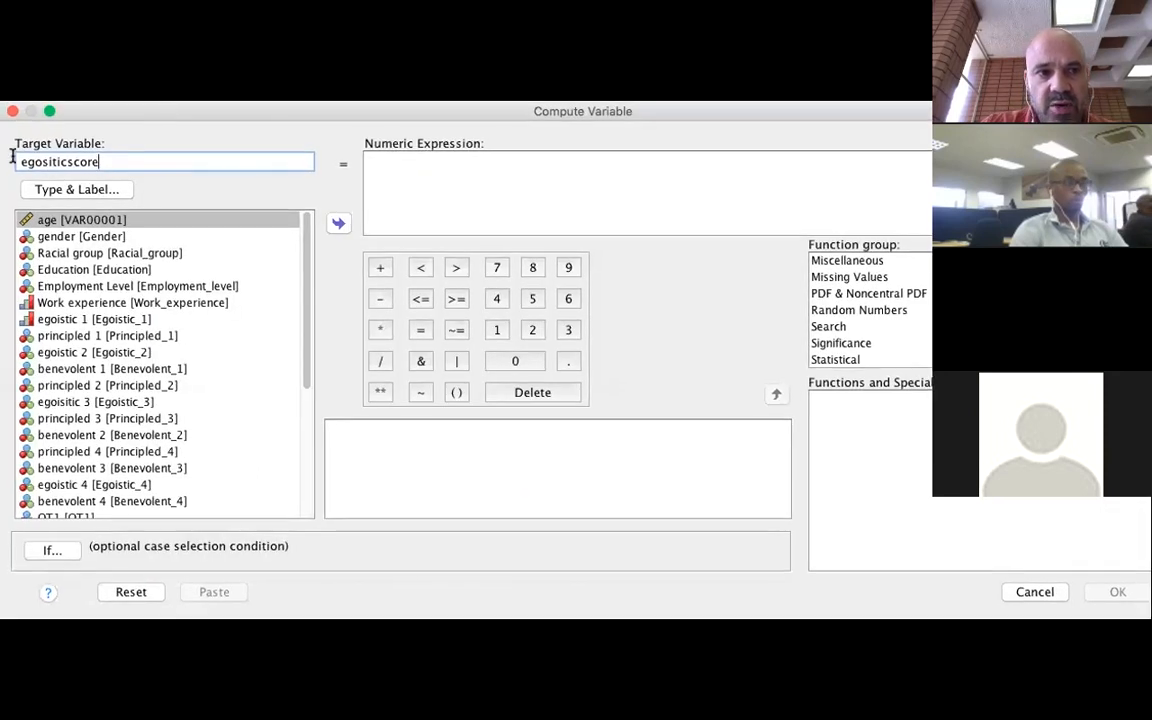
{"action": "left_click", "coordinate": [388, 160]}
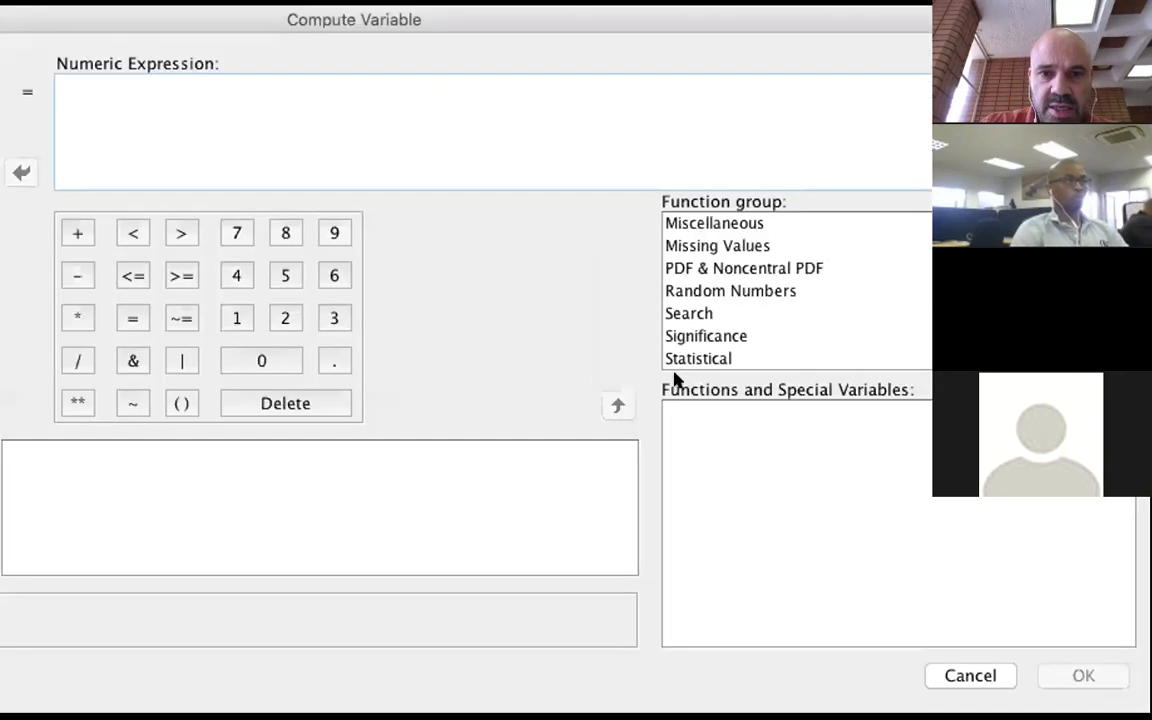
{"action": "scroll", "coordinate": [715, 257], "scroll_direction": "up", "scroll_amount": 3}
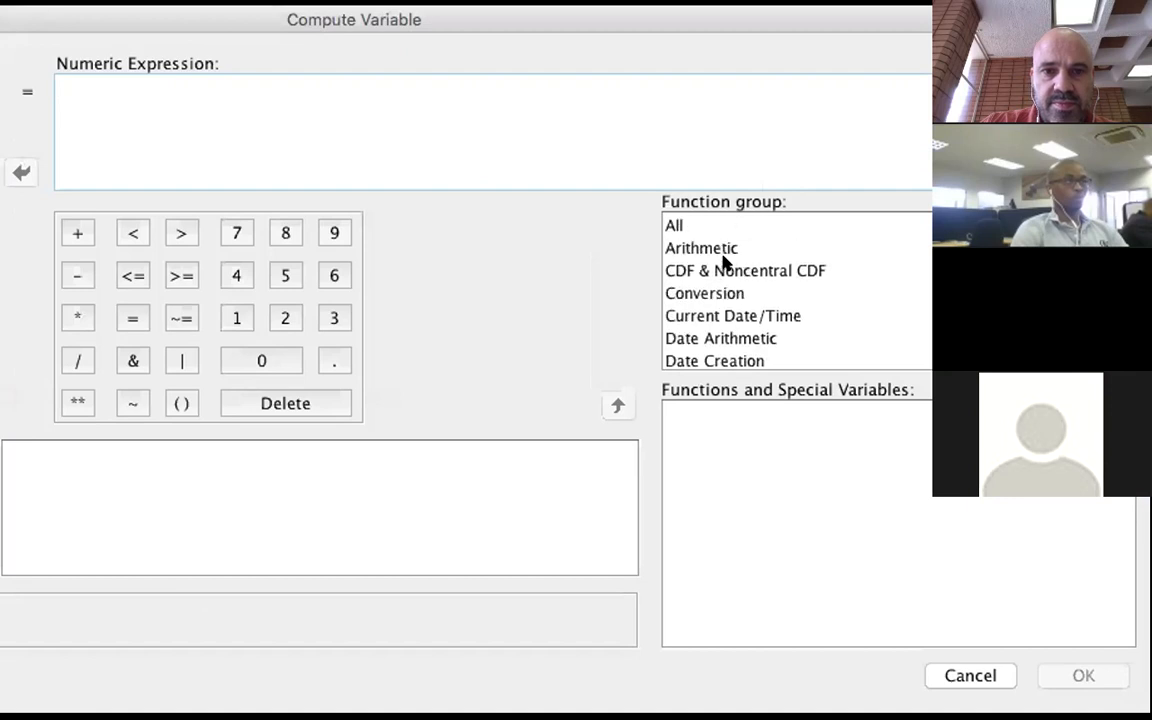
{"action": "scroll", "coordinate": [727, 262], "scroll_direction": "down", "scroll_amount": 4}
{"action": "left_click", "coordinate": [712, 266]}
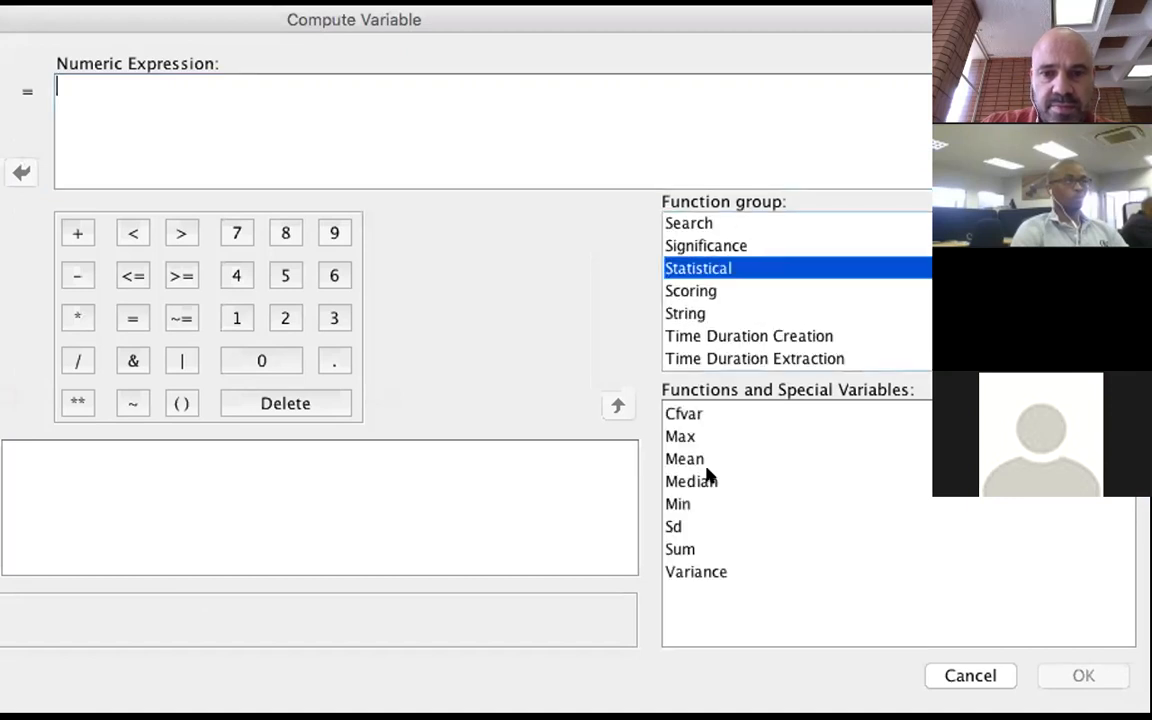
{"action": "left_click", "coordinate": [620, 405]}
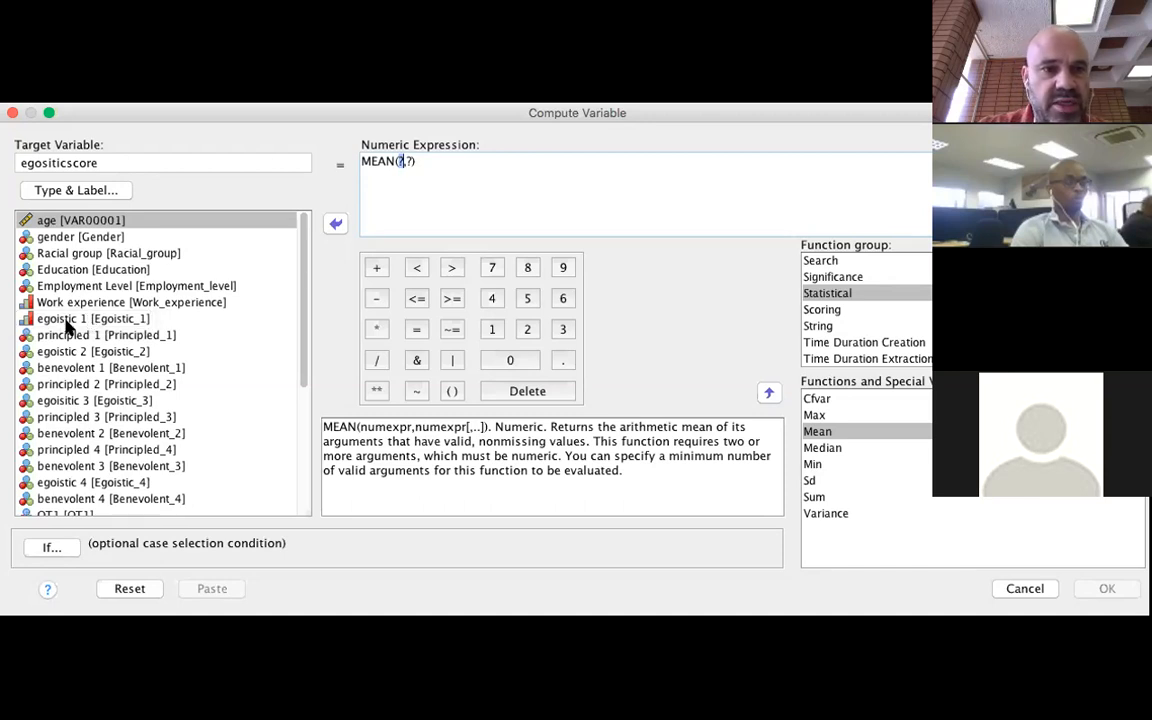
{"action": "left_click", "coordinate": [68, 319]}
{"action": "left_click", "coordinate": [157, 367]}
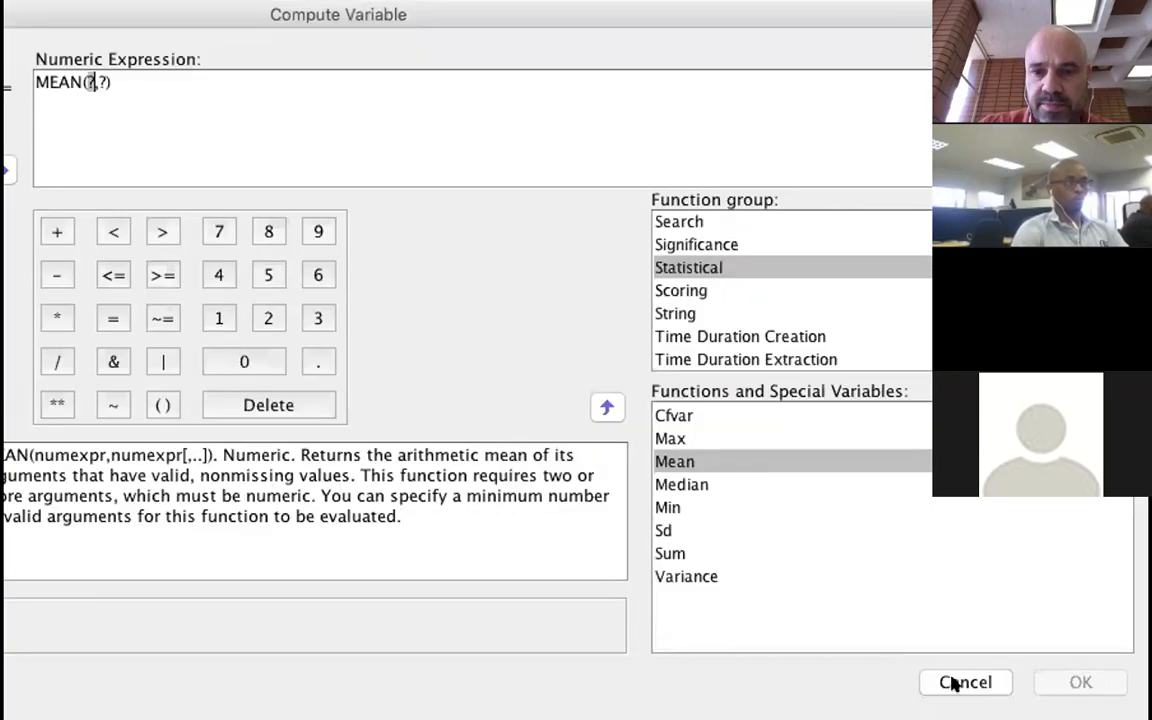
{"action": "left_click", "coordinate": [1025, 588]}
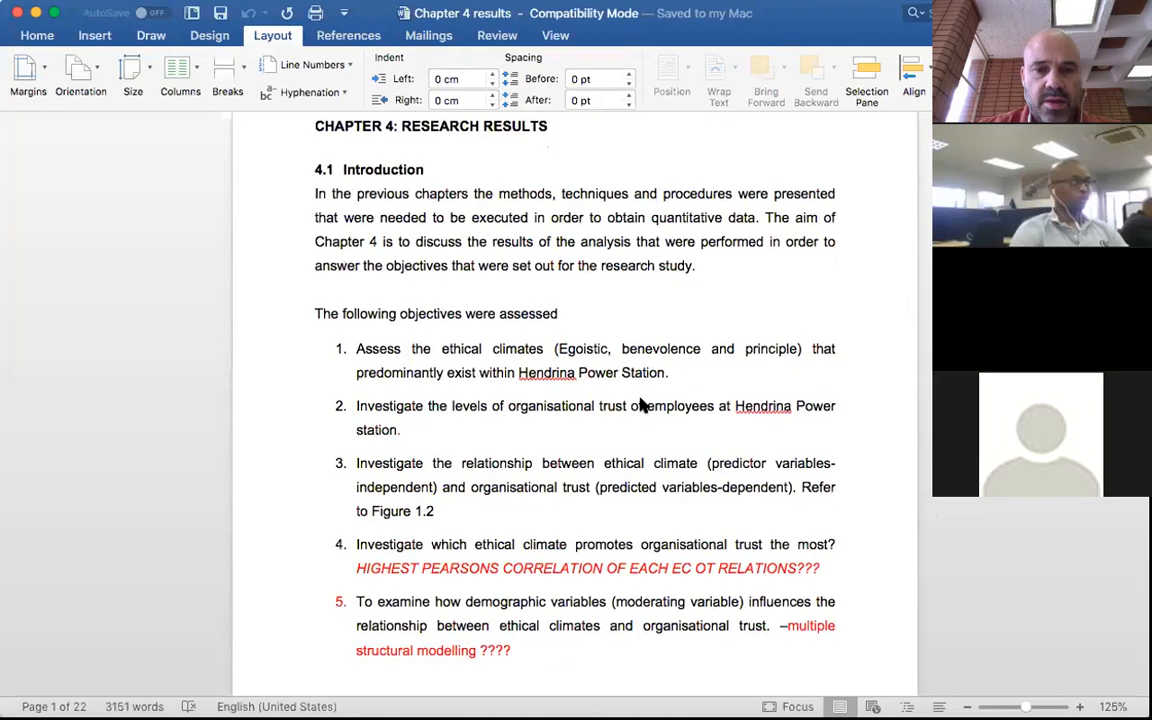
Review the five research objectives in the Chapter 4 results document, including the relationship between ethical climate and organisational trust.
{"action": "scroll", "coordinate": [571, 404], "scroll_direction": "down", "scroll_amount": 2}
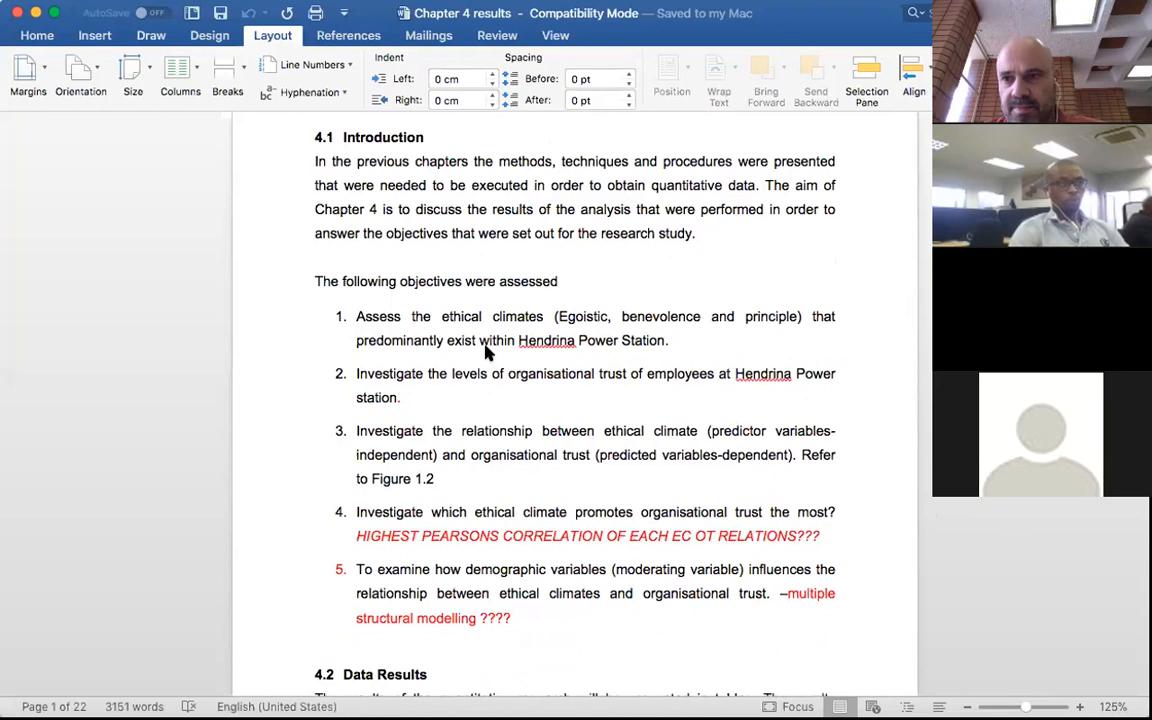
{"action": "scroll", "coordinate": [487, 351], "scroll_direction": "down", "scroll_amount": 1}
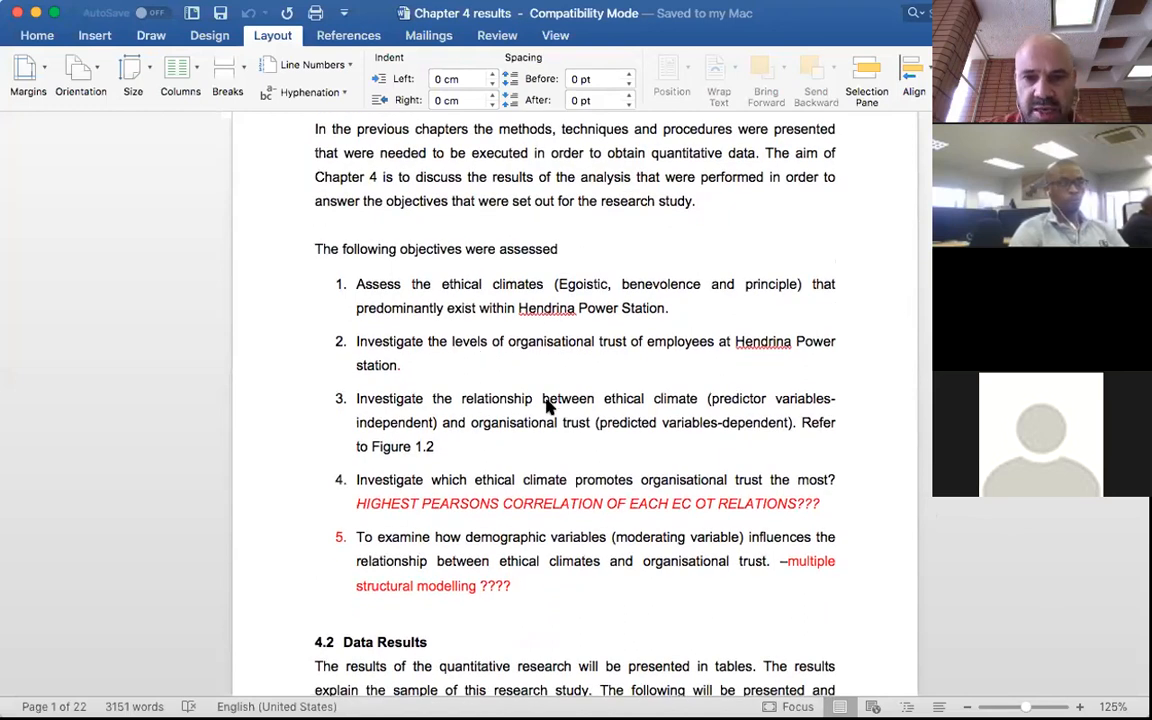
{"action": "scroll", "coordinate": [548, 425], "scroll_direction": "down", "scroll_amount": 1}
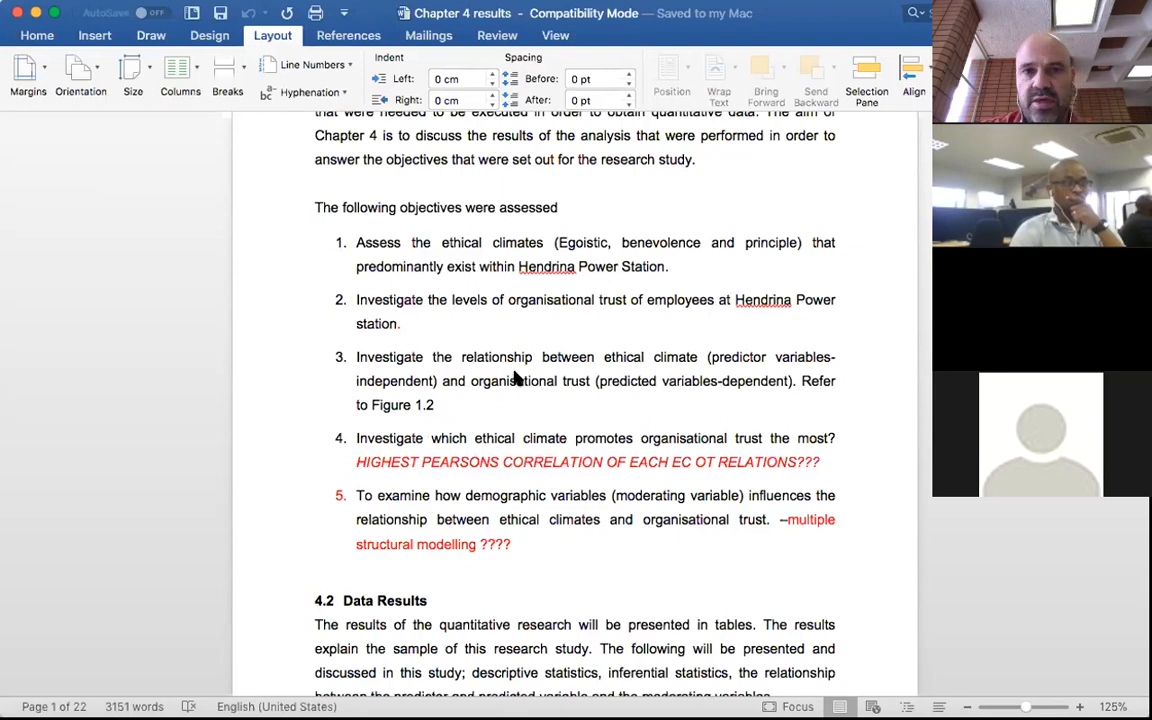
Switch to the SPSS data editor and start a Linear Regression with ORG_TRUST as the dependent variable.
{"action": "left_click", "coordinate": [147, 160]}
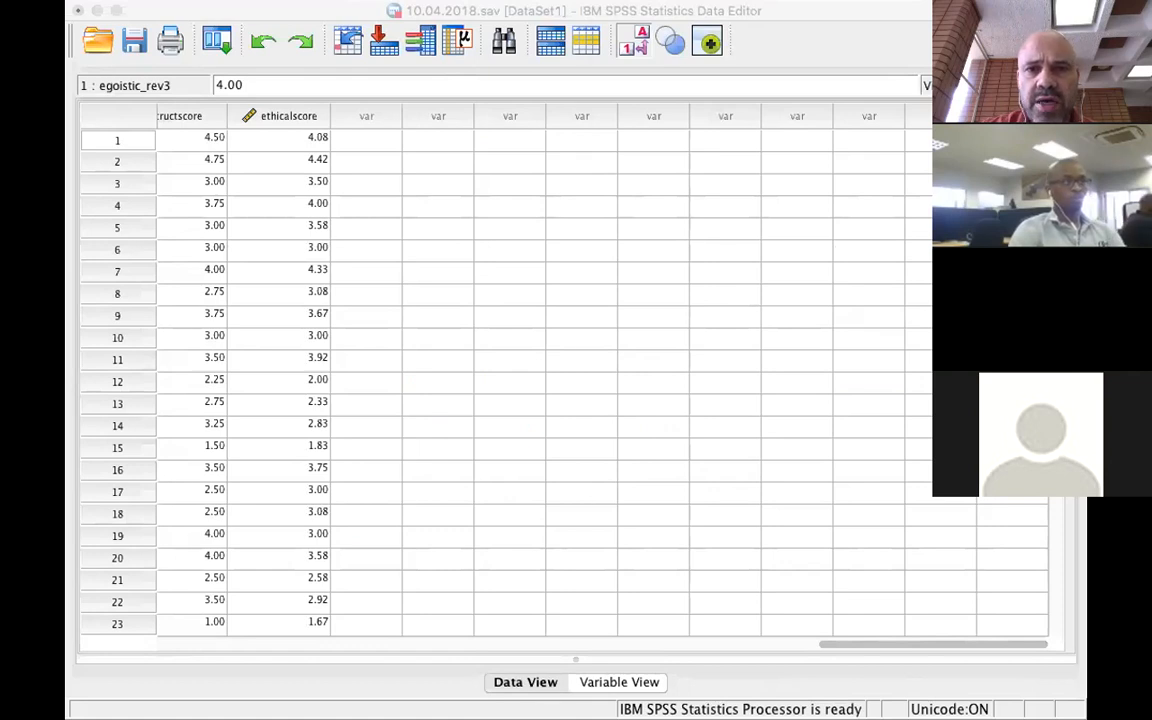
{"action": "left_click", "coordinate": [630, 1]}
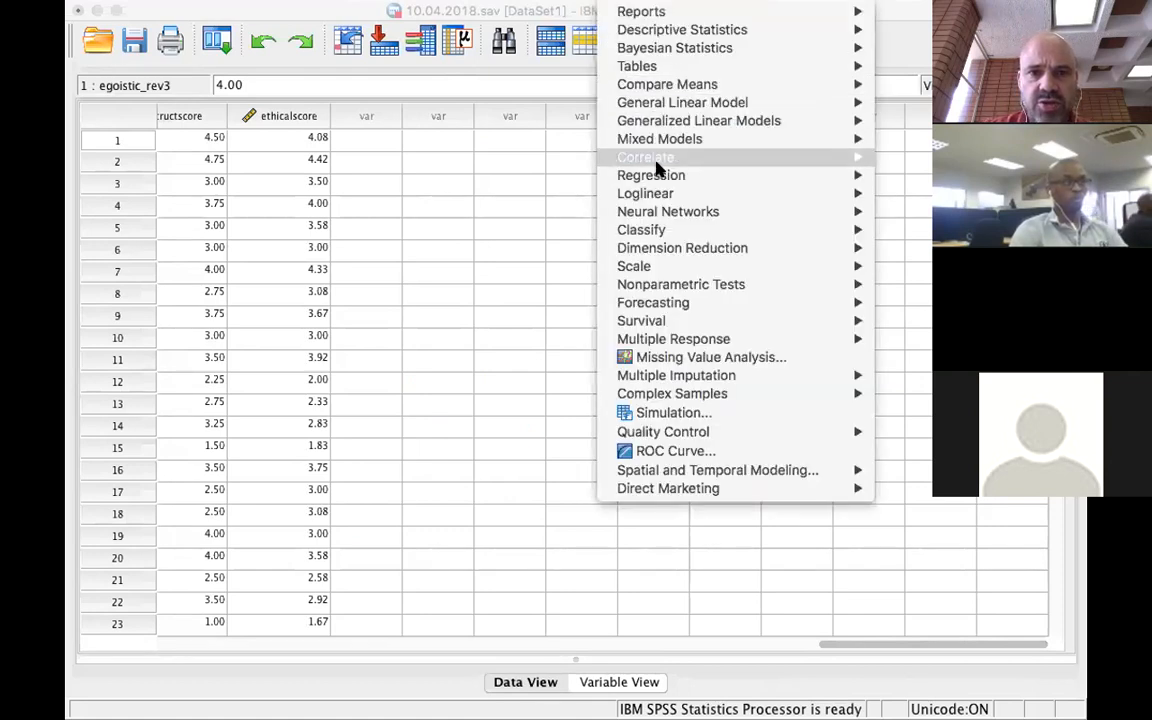
{"action": "mouse_move", "coordinate": [658, 182]}
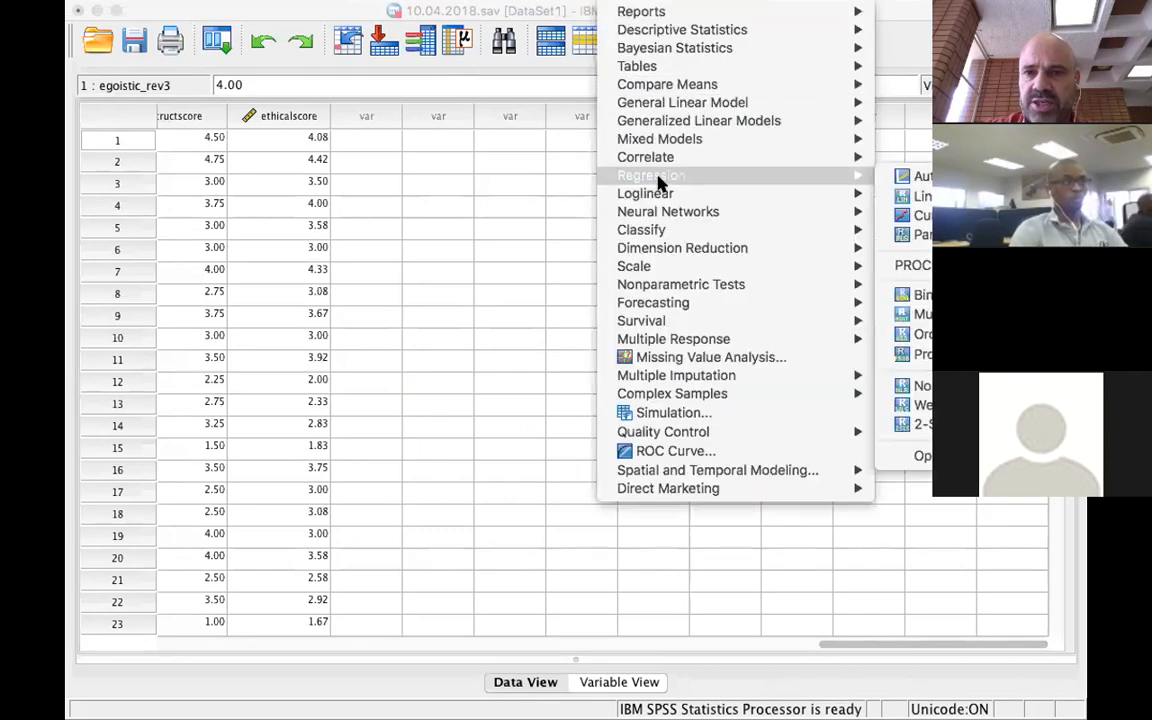
{"action": "left_click", "coordinate": [927, 196]}
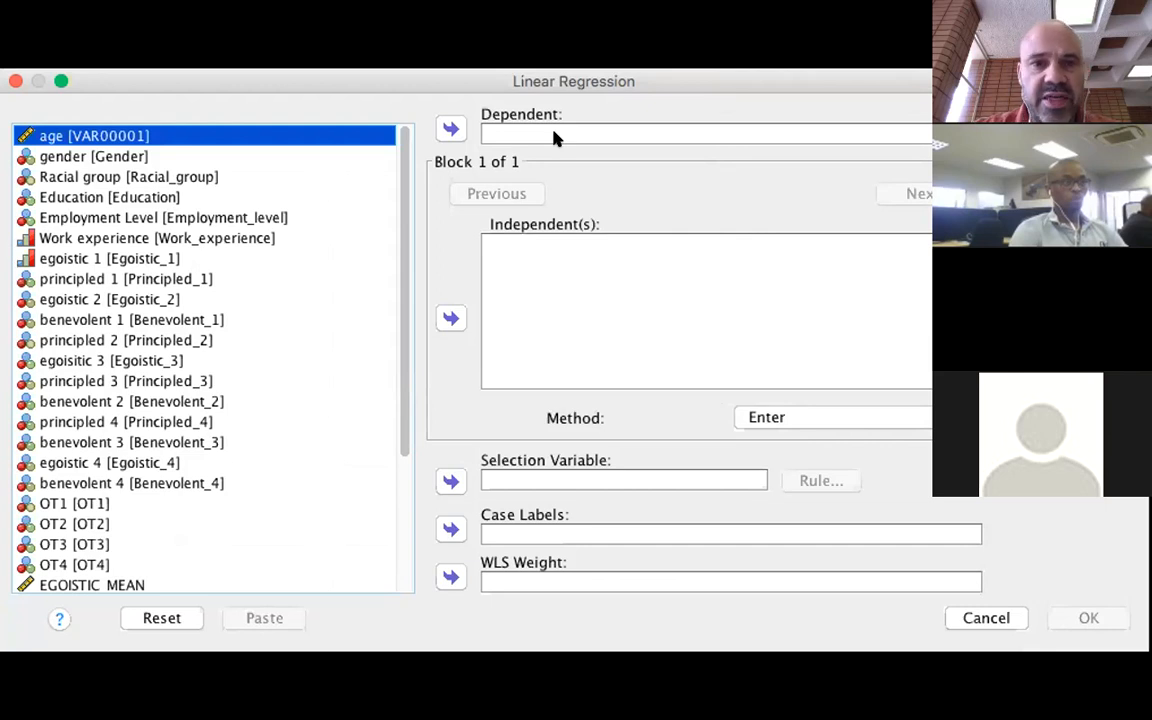
{"action": "scroll", "coordinate": [262, 410], "scroll_direction": "down", "scroll_amount": 5}
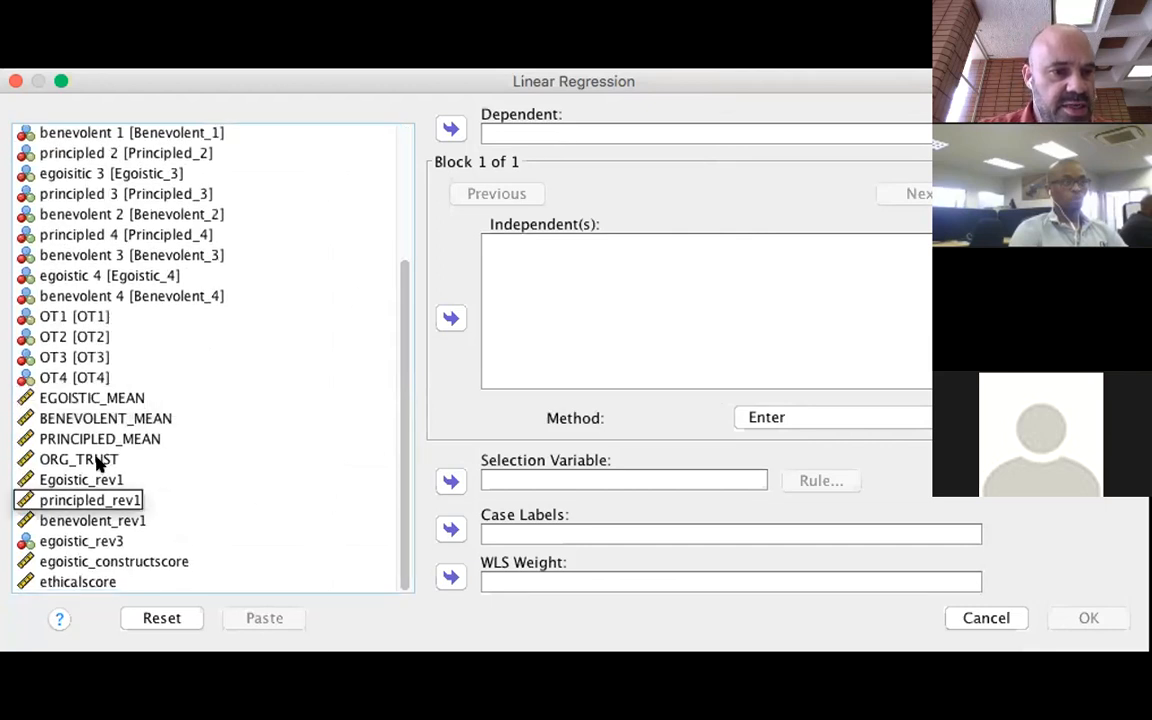
{"action": "left_click", "coordinate": [63, 457]}
{"action": "left_click", "coordinate": [451, 128]}
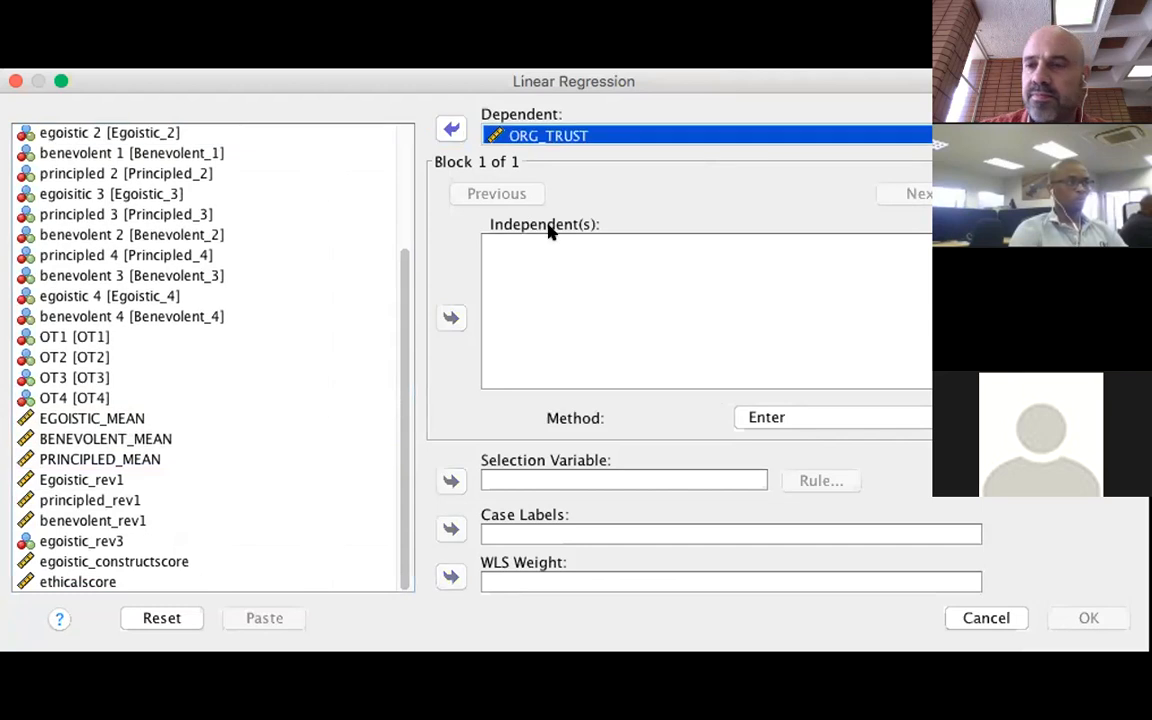
Add EGOISTIC_MEAN, BENEVOLENT_MEAN and PRINCIPLED_MEAN as the independent variables, keeping the Enter method.
{"action": "left_click", "coordinate": [121, 415]}
{"action": "left_click_drag", "start_coordinate": [121, 418], "coordinate": [121, 460]}
{"action": "left_click", "coordinate": [449, 320]}
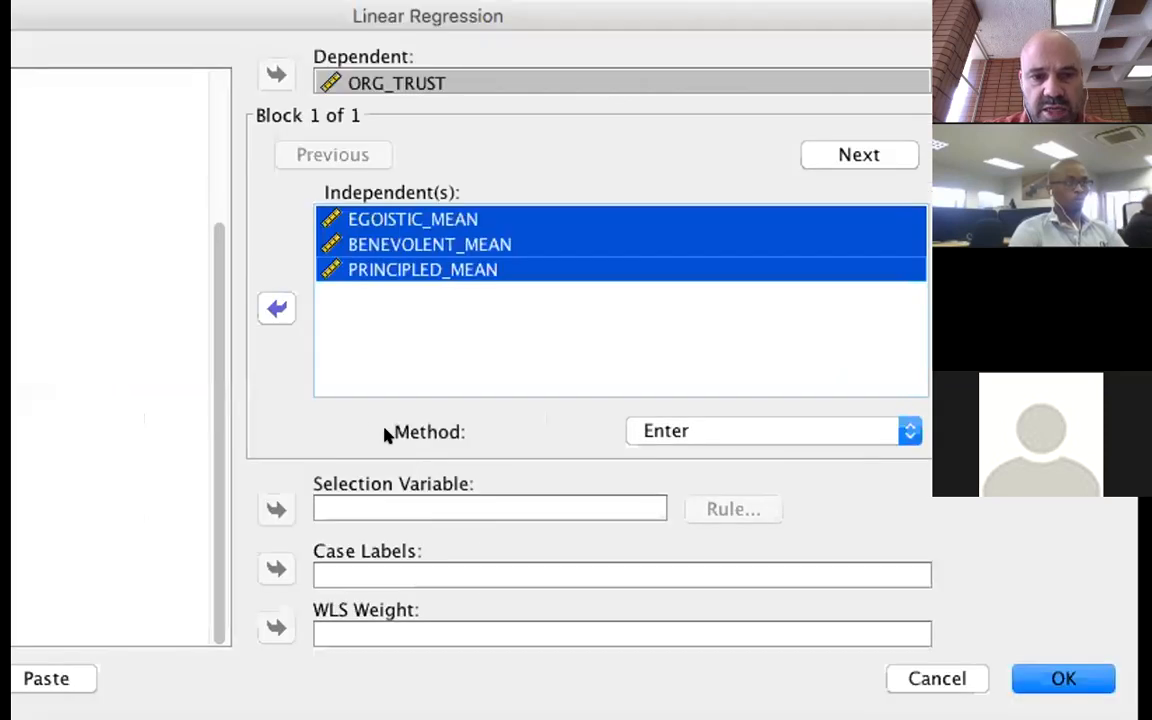
{"action": "left_click", "coordinate": [909, 430]}
{"action": "left_click", "coordinate": [911, 427]}
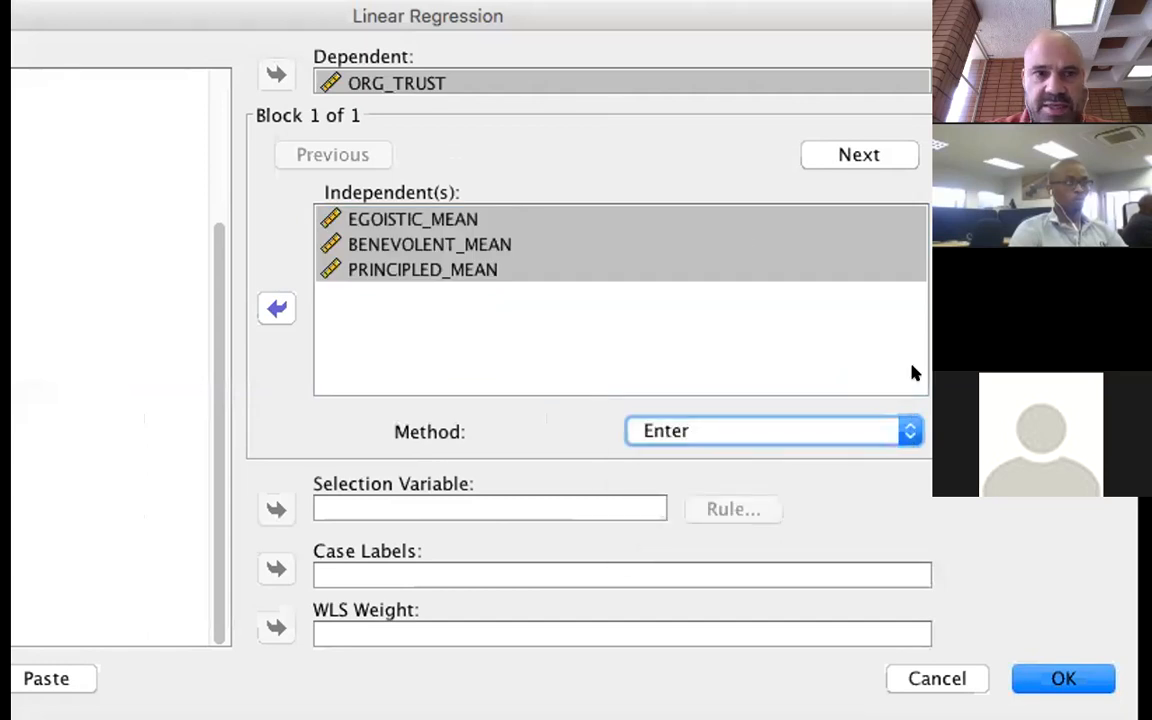
Add R squared change, Descriptives, Collinearity diagnostics and Durbin-Watson to the regression statistics.
{"action": "left_click_drag", "start_coordinate": [786, 13], "coordinate": [757, 13]}
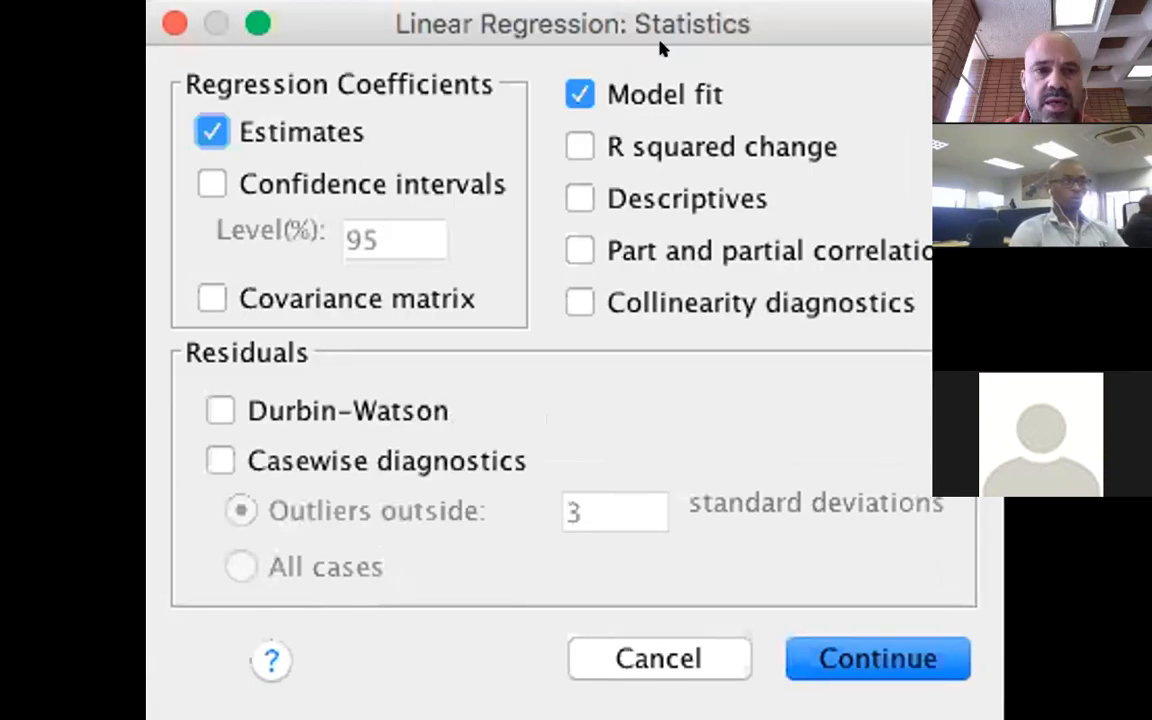
{"action": "left_click", "coordinate": [579, 146]}
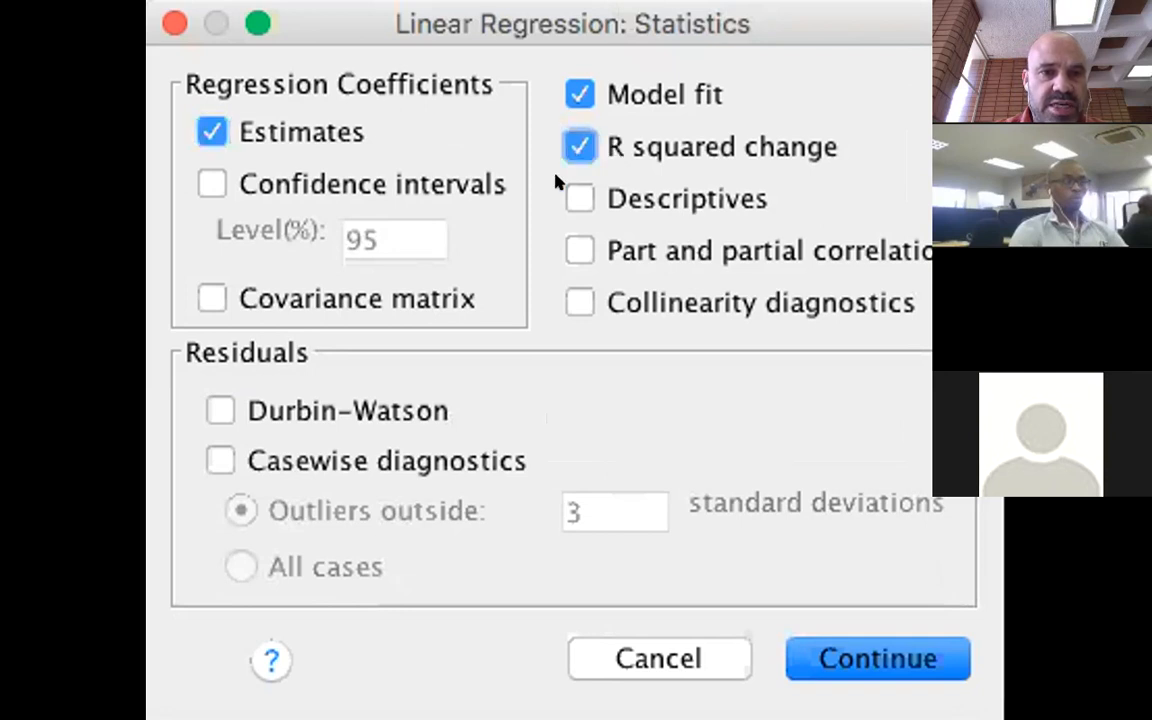
{"action": "left_click", "coordinate": [579, 198]}
{"action": "left_click", "coordinate": [579, 302]}
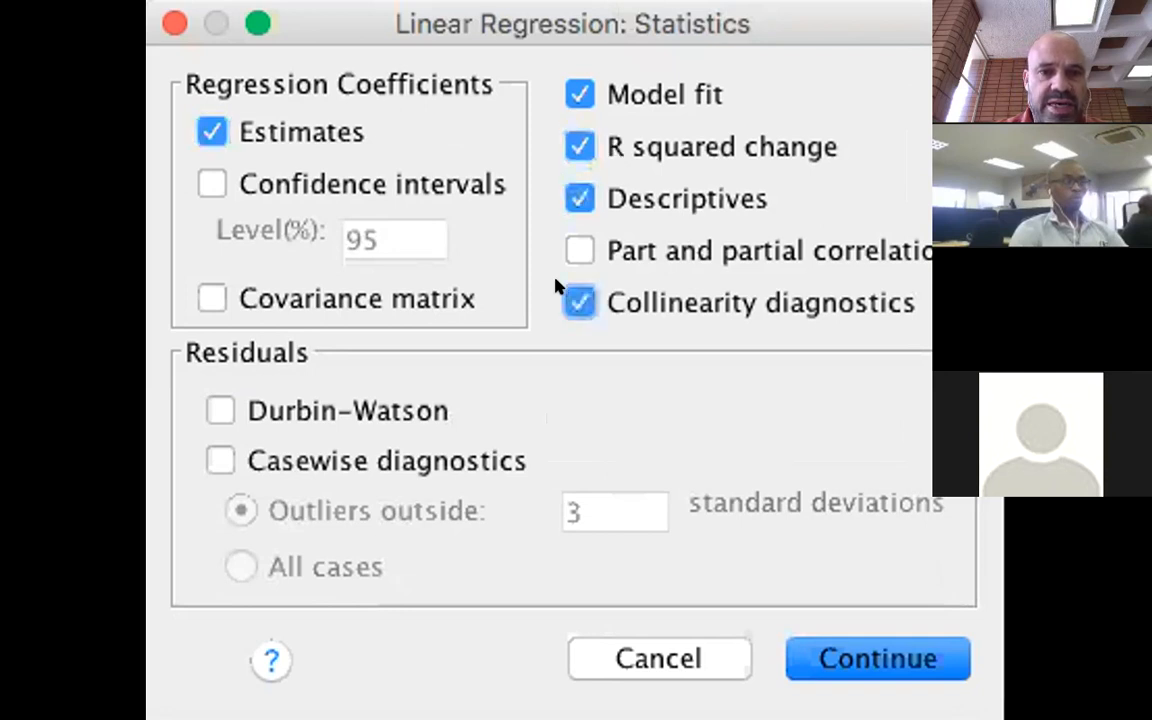
{"action": "left_click", "coordinate": [220, 410]}
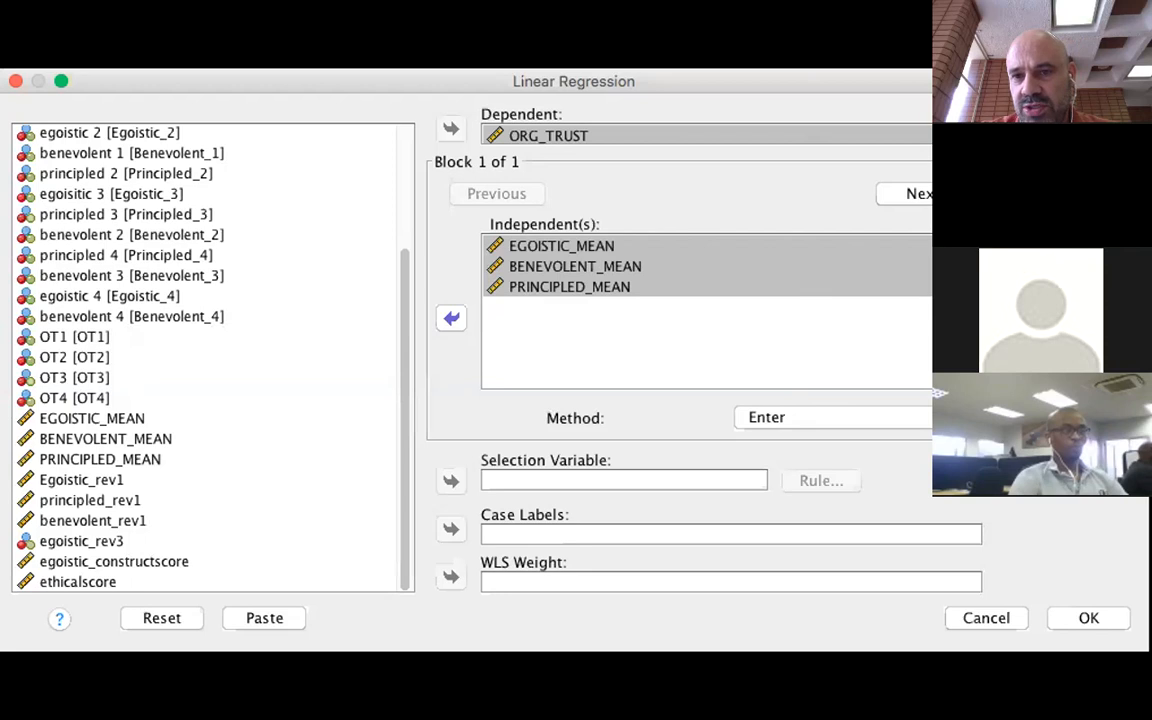
Set up the regression plots with *ZRESID as Y and *ZPRED as X, plus a histogram and normal probability plot of standardized residuals.
{"action": "left_click", "coordinate": [1080, 130]}
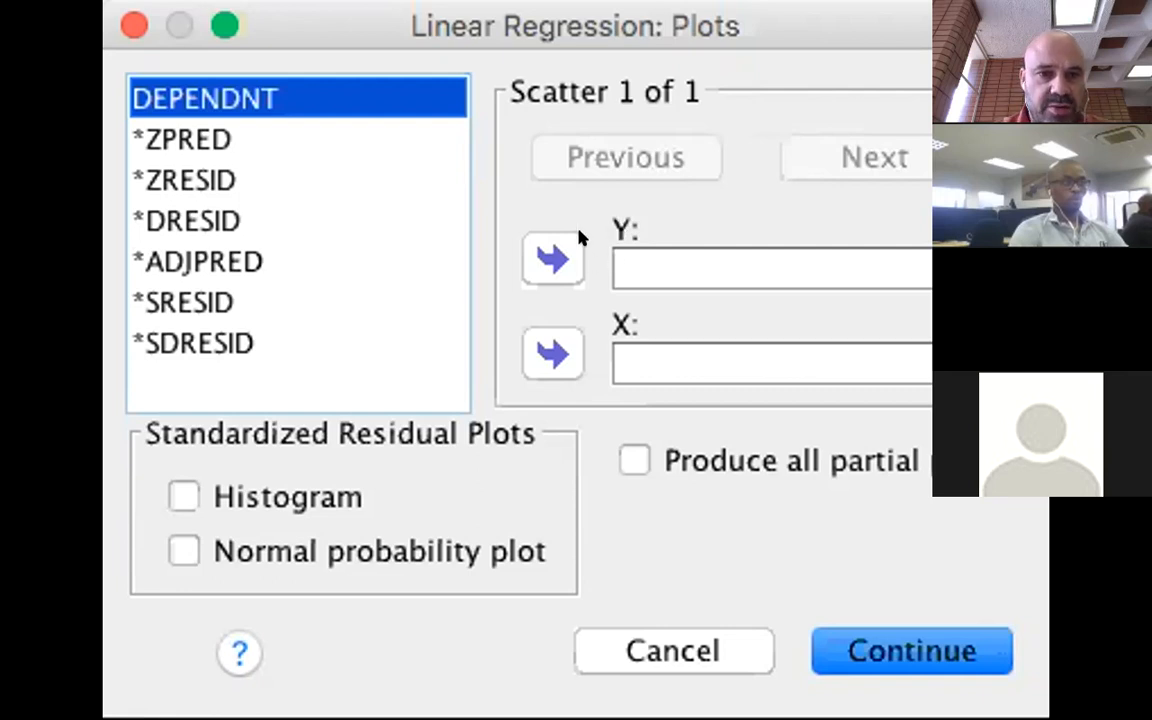
{"action": "left_click", "coordinate": [185, 137]}
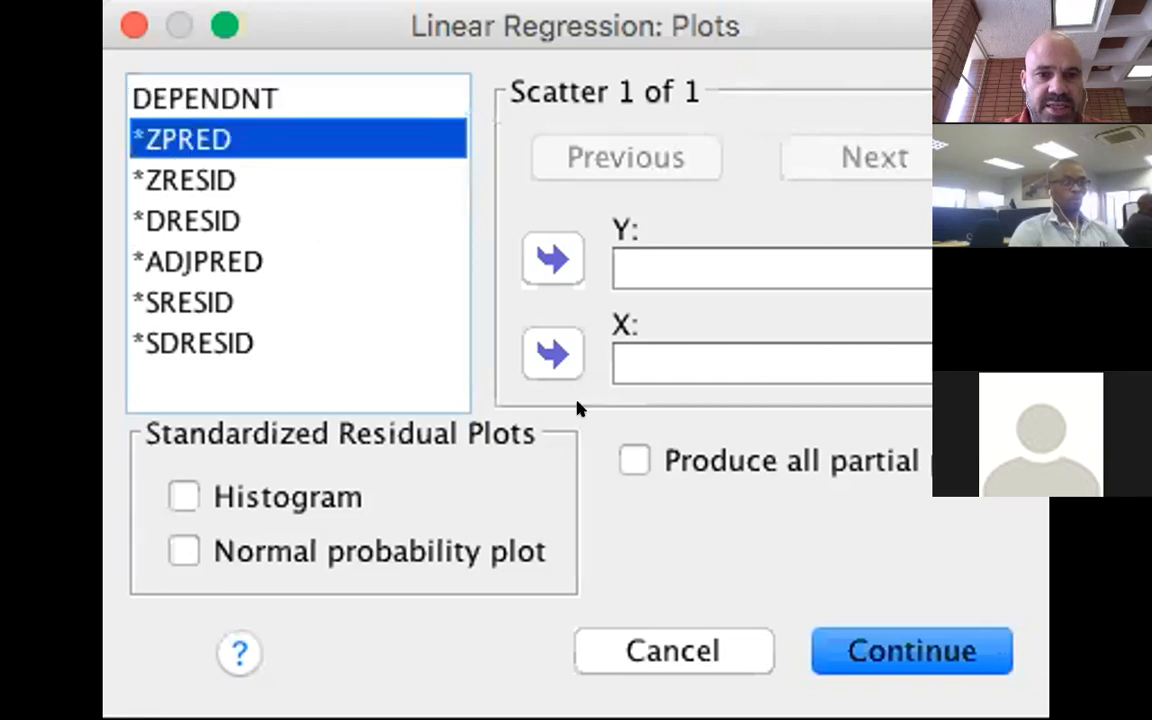
{"action": "left_click", "coordinate": [547, 345]}
{"action": "left_click", "coordinate": [221, 178]}
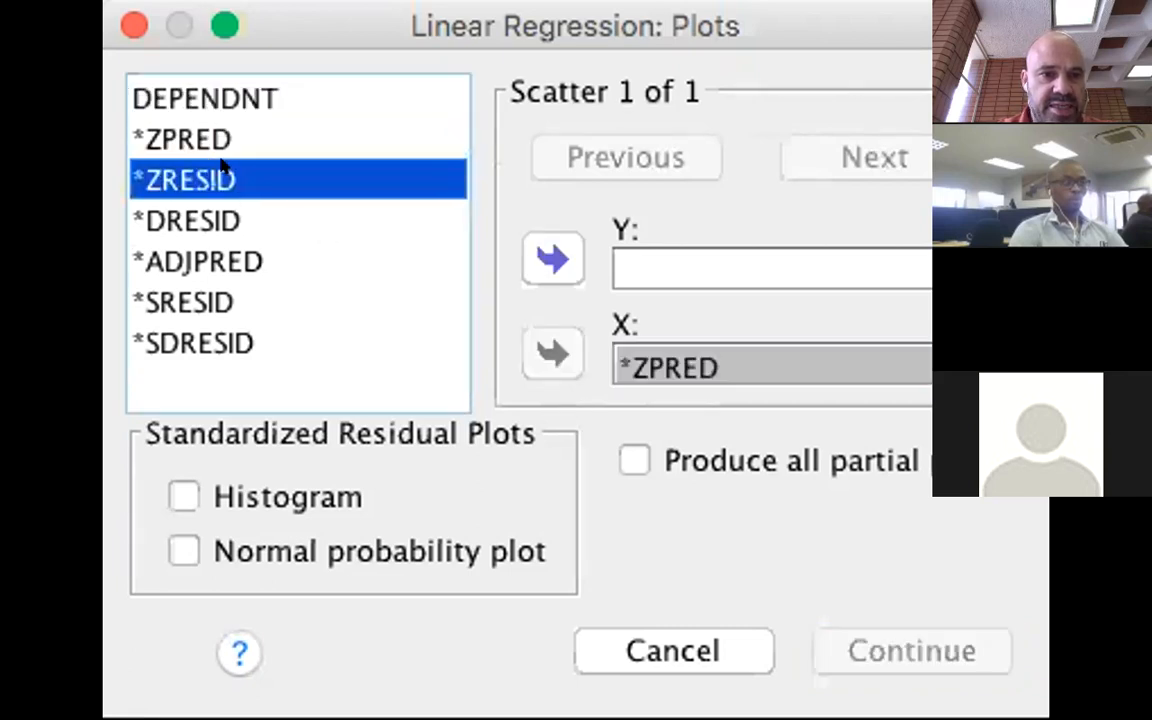
{"action": "left_click", "coordinate": [517, 236]}
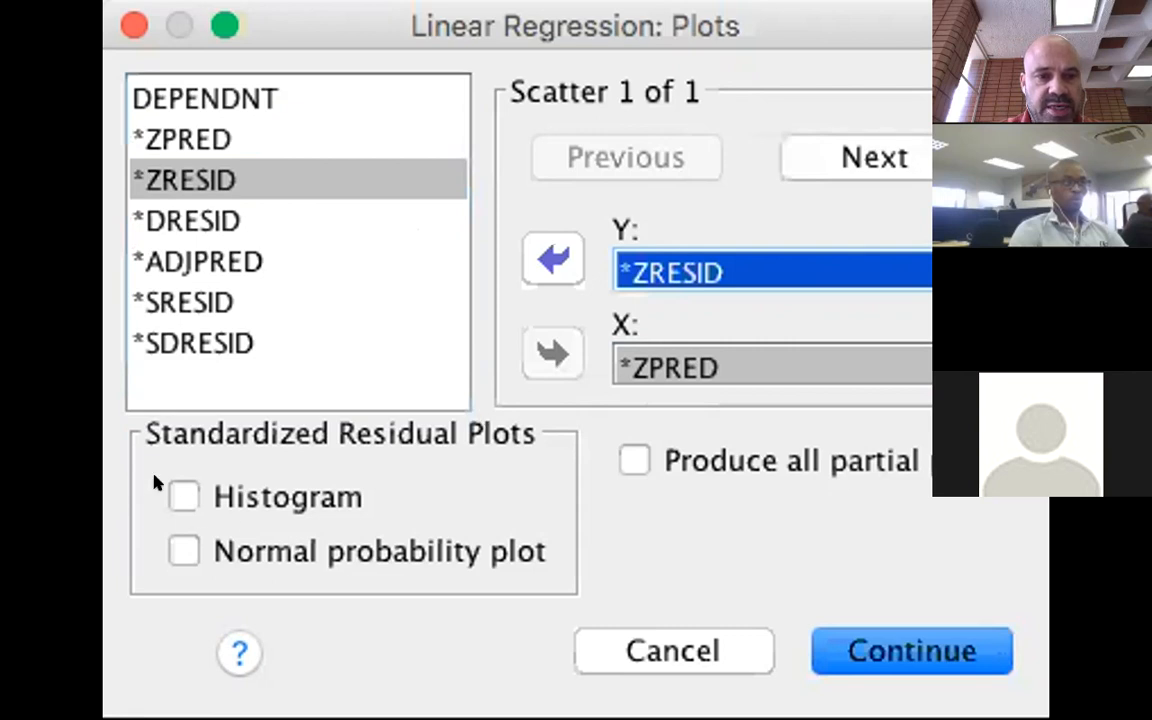
{"action": "left_click", "coordinate": [184, 497]}
{"action": "left_click", "coordinate": [184, 551]}
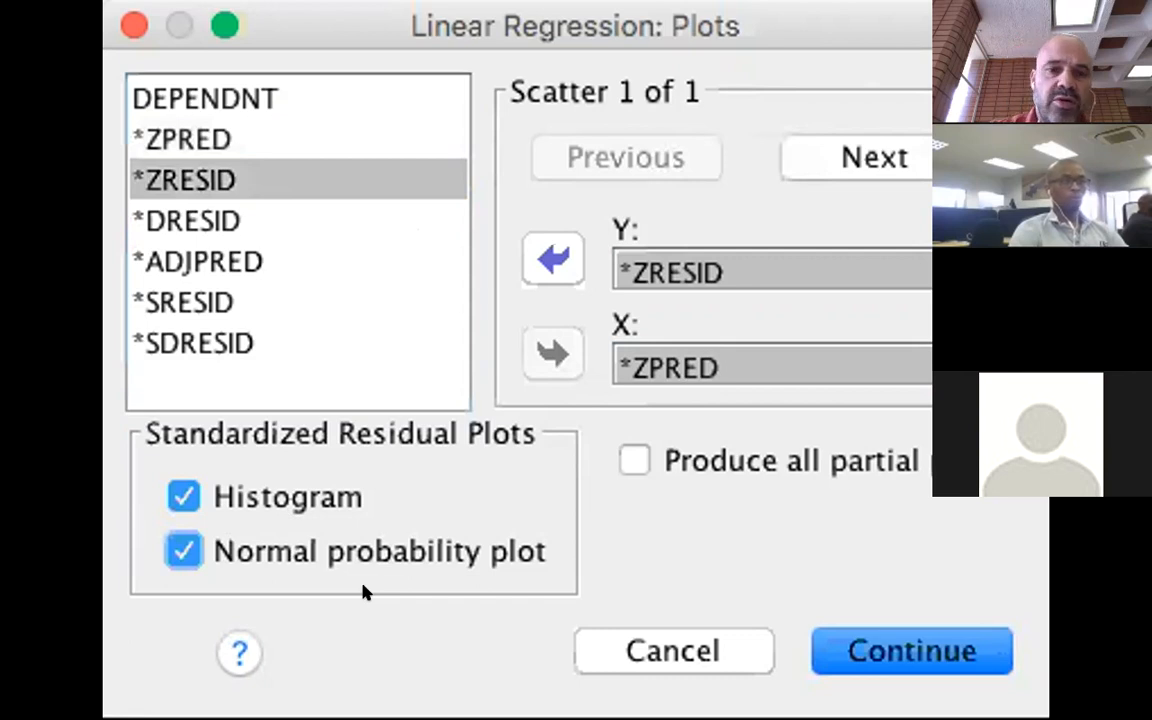
{"action": "left_click", "coordinate": [944, 638]}
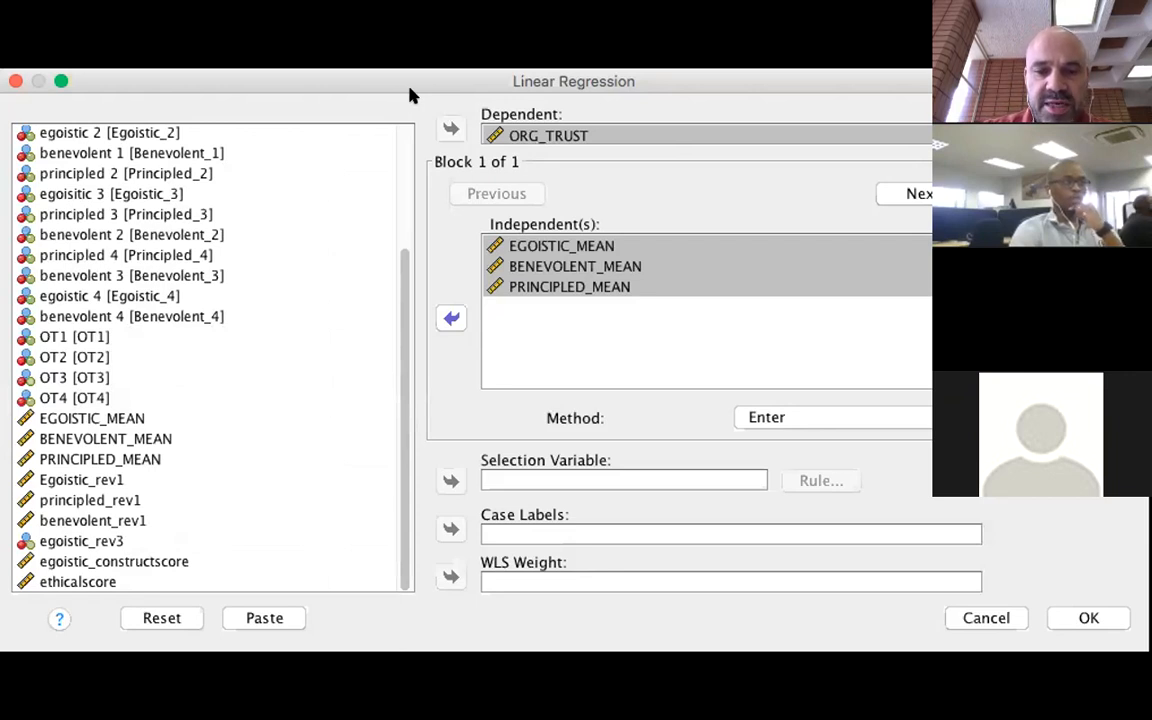
Run the linear regression of ORG_TRUST on the three ethical climate means.
{"action": "left_click_drag", "start_coordinate": [440, 74], "coordinate": [107, 150]}
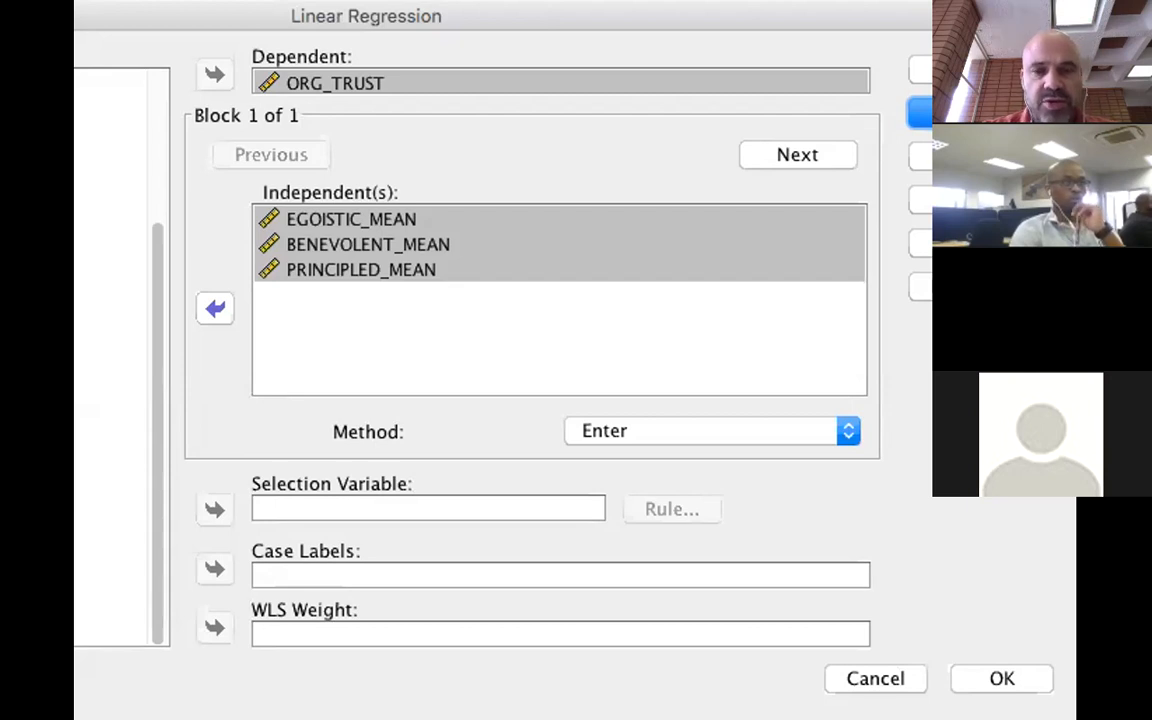
{"action": "left_click", "coordinate": [980, 156]}
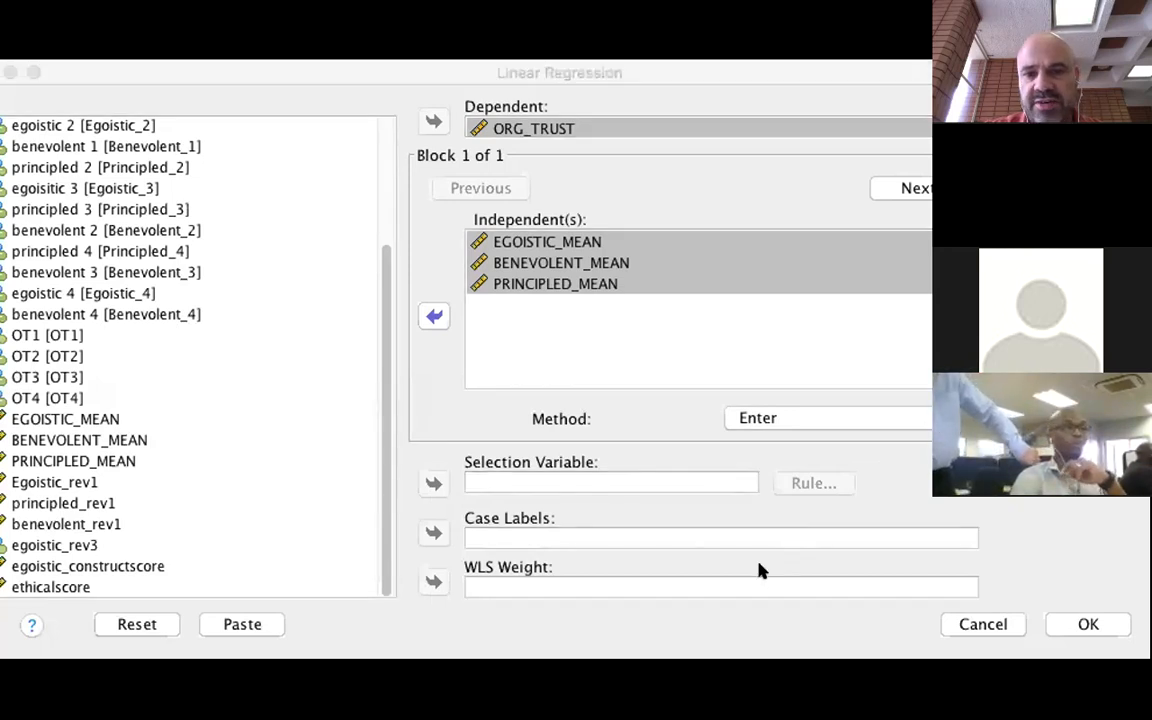
{"action": "left_click", "coordinate": [759, 565]}
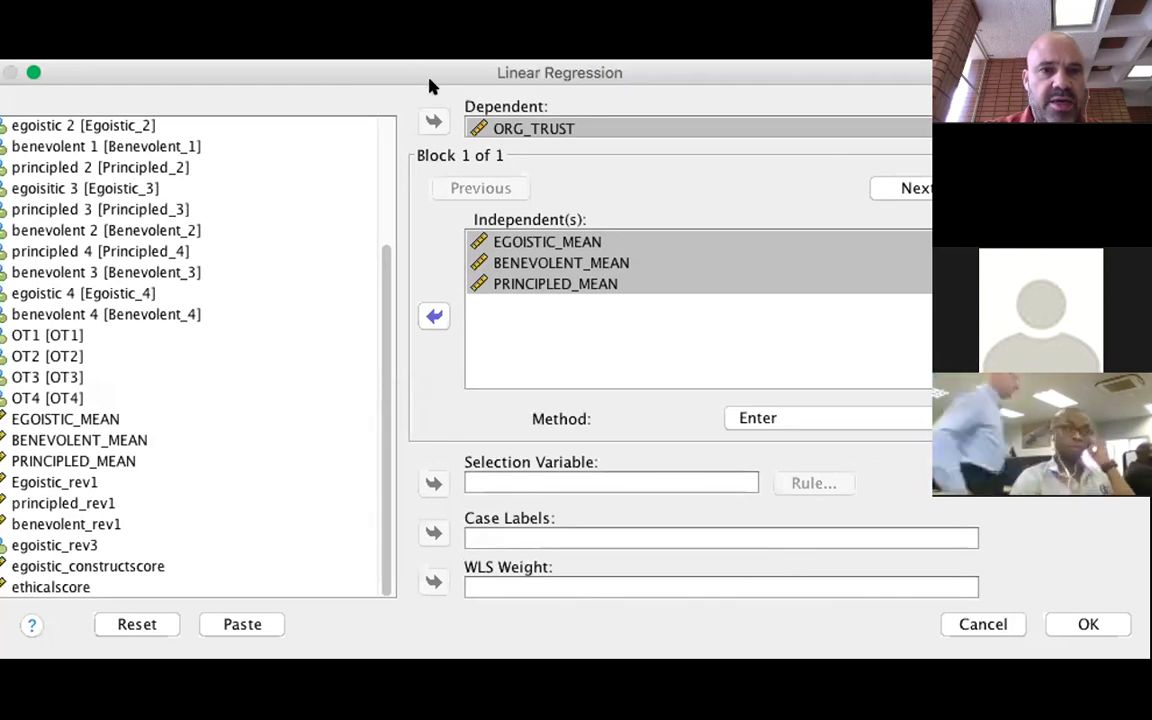
{"action": "left_click_drag", "start_coordinate": [419, 70], "coordinate": [449, 70]}
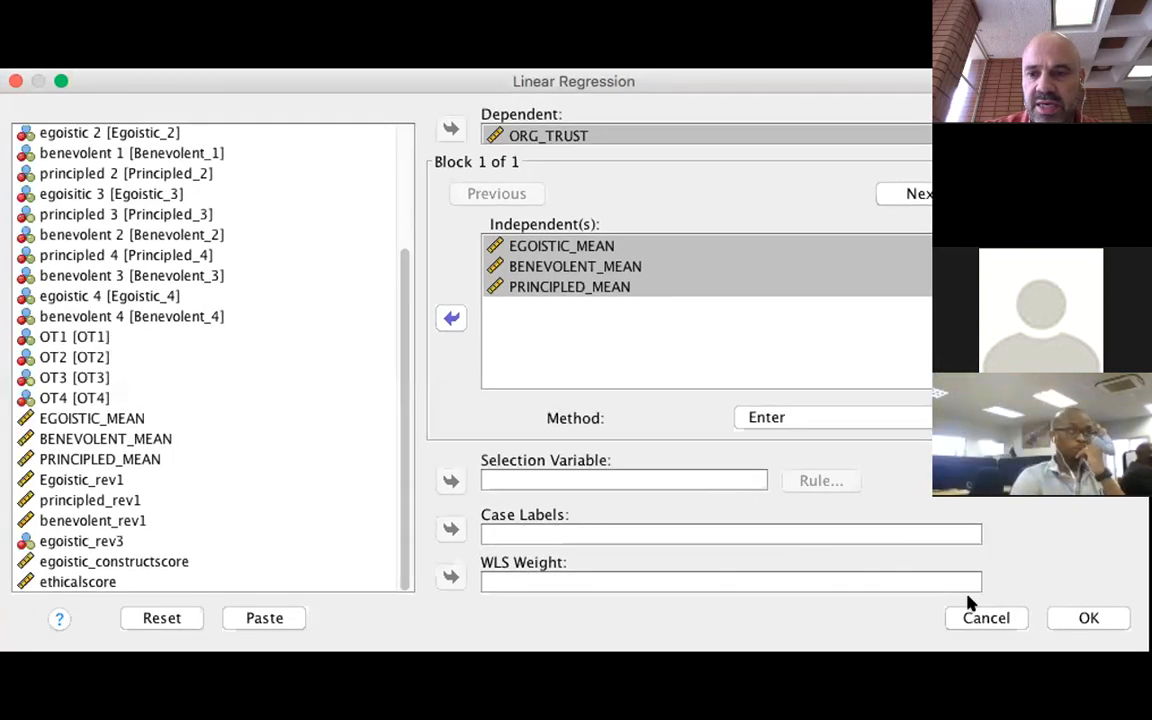
{"action": "left_click", "coordinate": [1057, 624]}
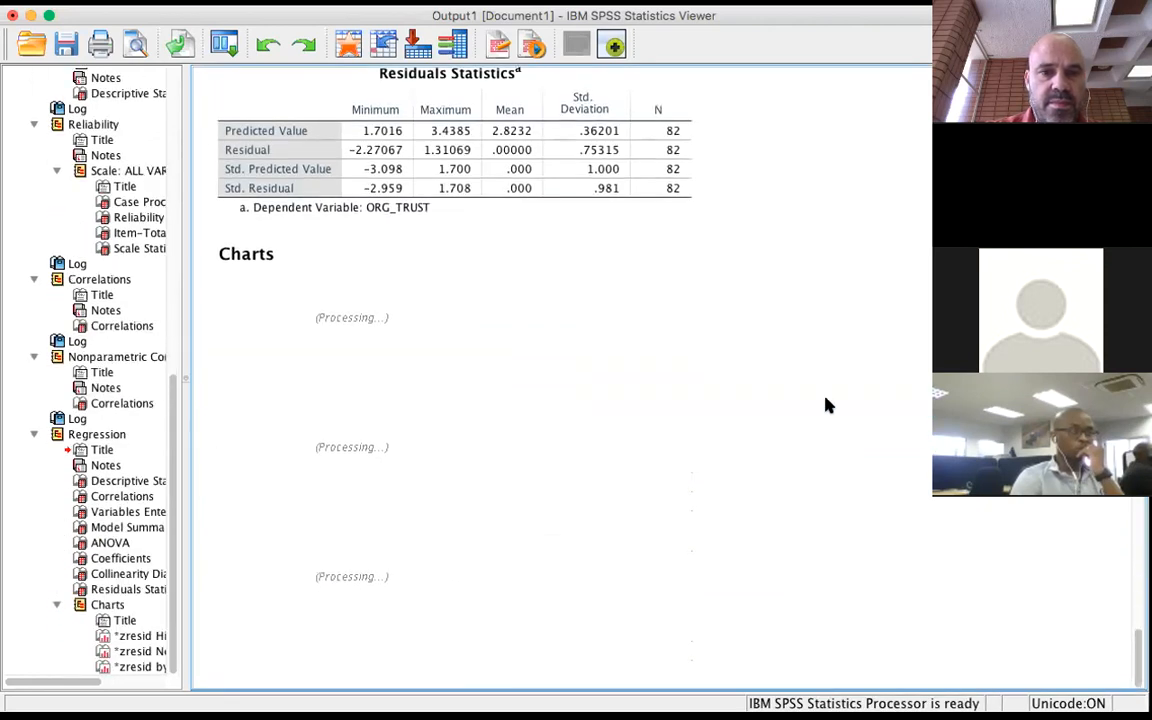
Go back through the regression output from the residuals statistics and coefficients to the start of the Regression section.
{"action": "scroll", "coordinate": [826, 398], "scroll_direction": "up", "scroll_amount": 9}
{"action": "scroll", "coordinate": [826, 398], "scroll_direction": "down", "scroll_amount": 1}
{"action": "scroll", "coordinate": [826, 404], "scroll_direction": "up", "scroll_amount": 1}
{"action": "scroll", "coordinate": [826, 404], "scroll_direction": "up", "scroll_amount": 15}
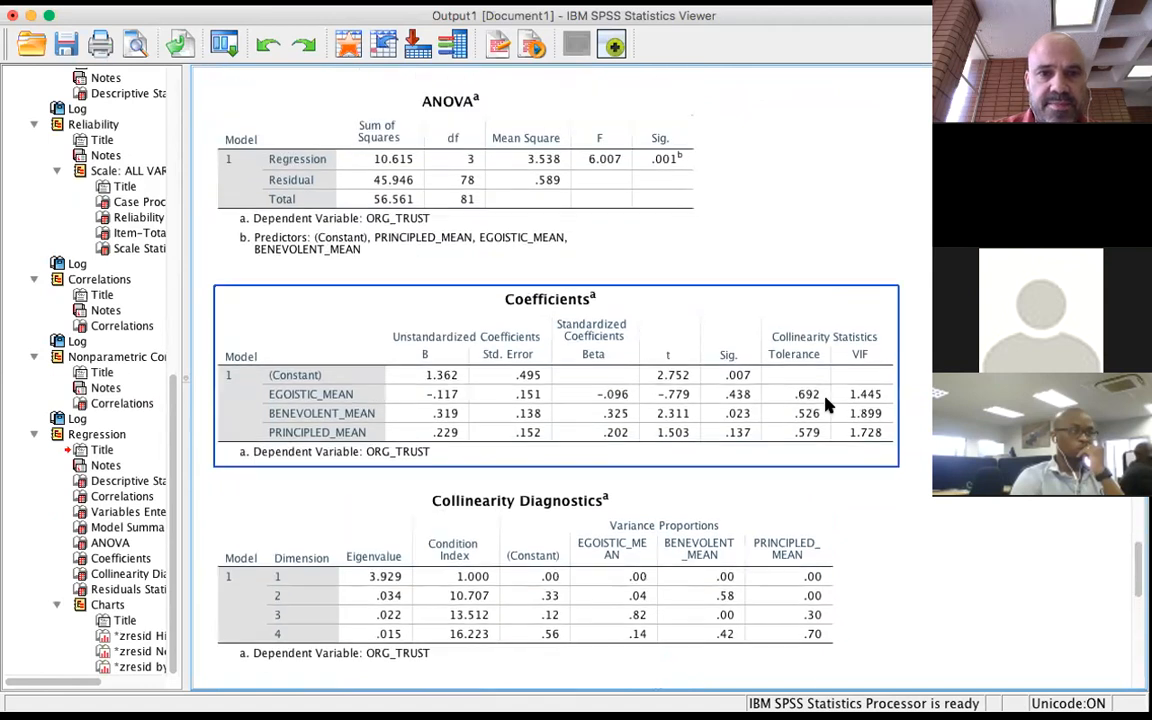
{"action": "scroll", "coordinate": [826, 404], "scroll_direction": "up", "scroll_amount": 14}
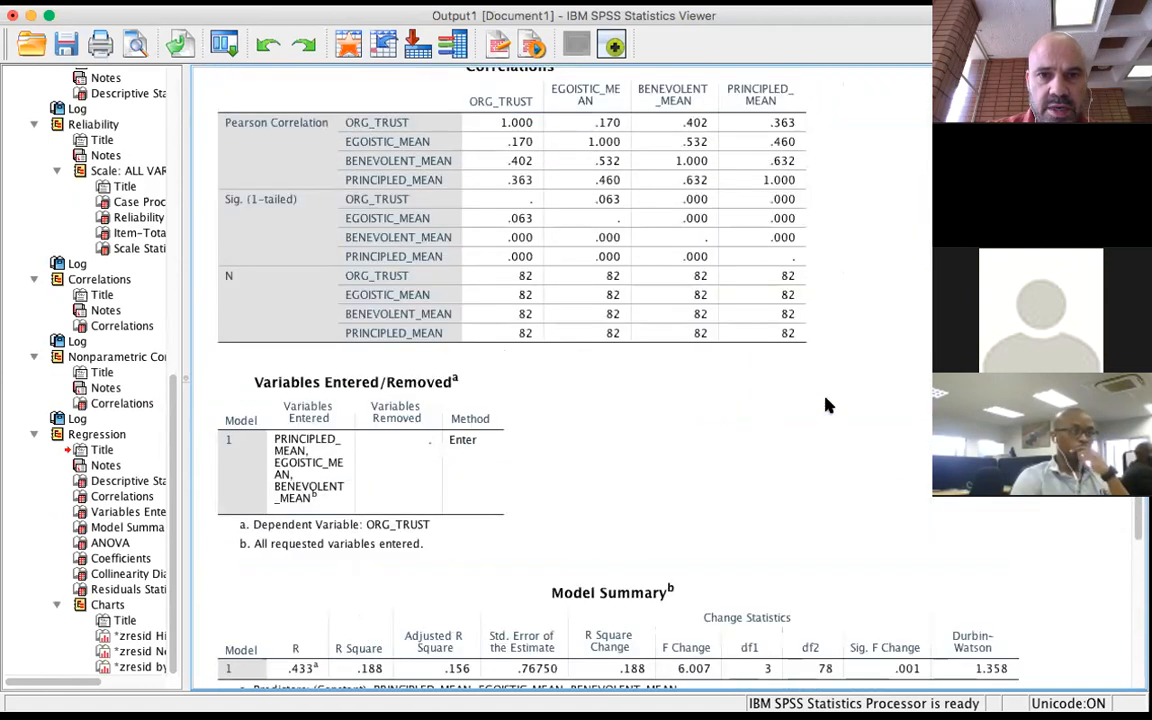
{"action": "scroll", "coordinate": [826, 404], "scroll_direction": "up", "scroll_amount": 1}
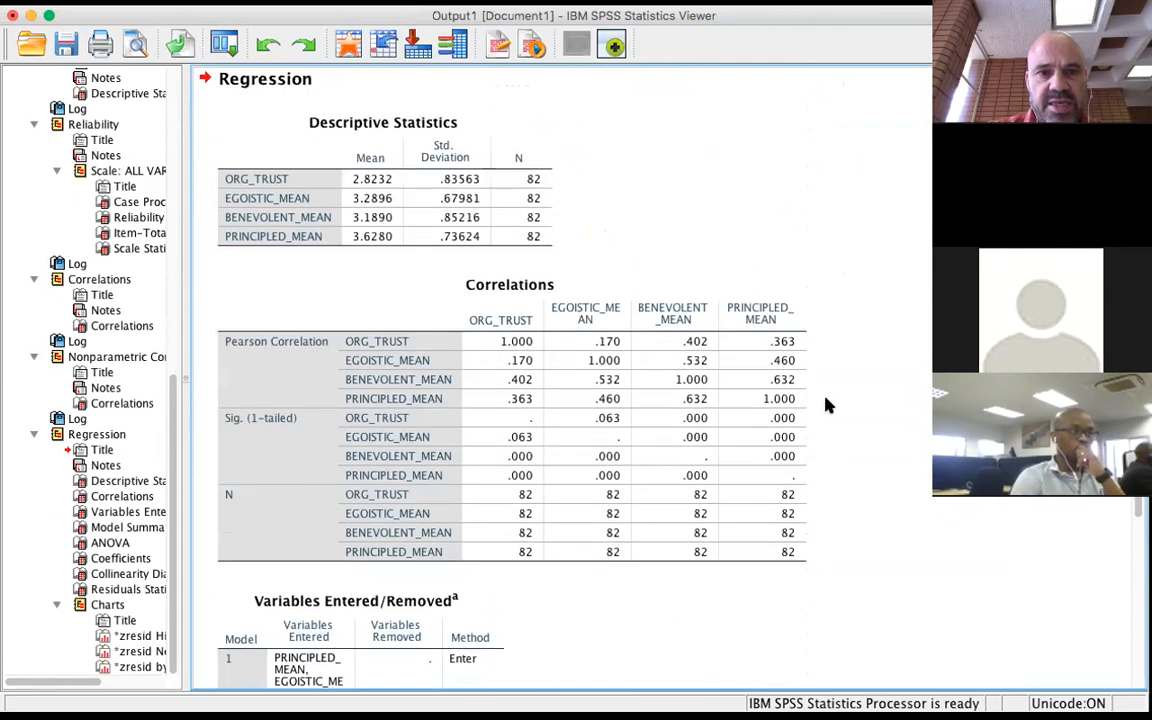
Examine the Descriptive Statistics and the Correlations table of ORG_TRUST with the egoistic, benevolent and principled means.
{"action": "left_click", "coordinate": [378, 205]}
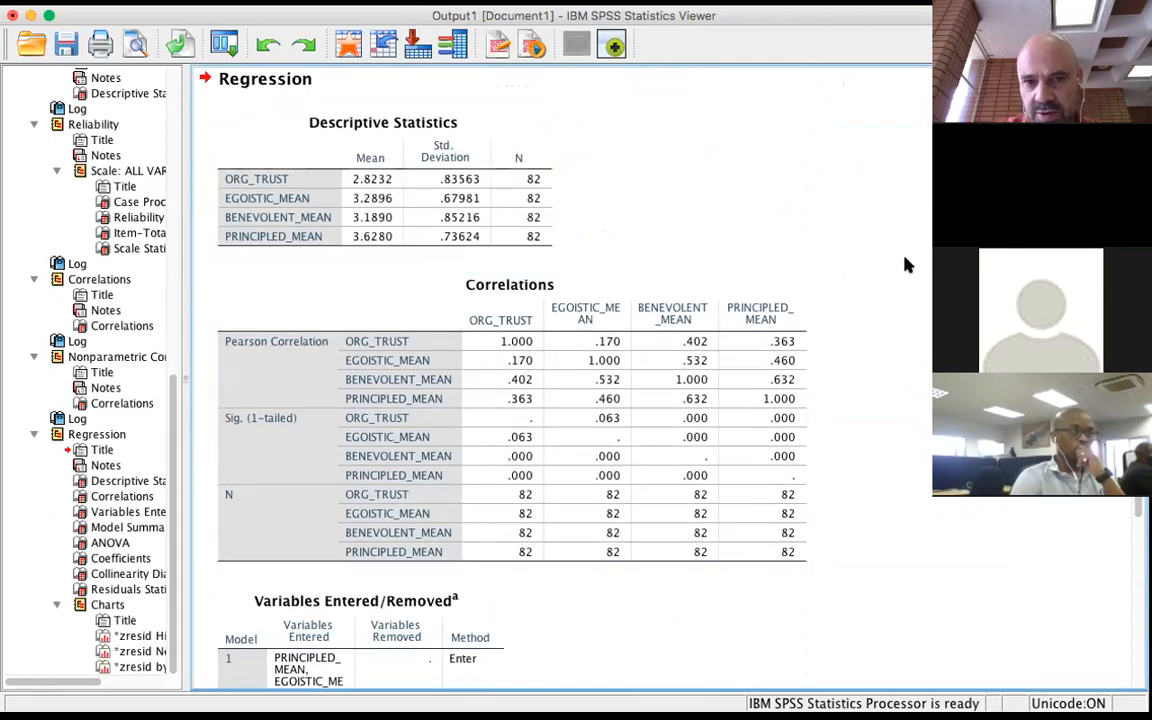
{"action": "scroll", "coordinate": [812, 226], "scroll_direction": "down", "scroll_amount": 1}
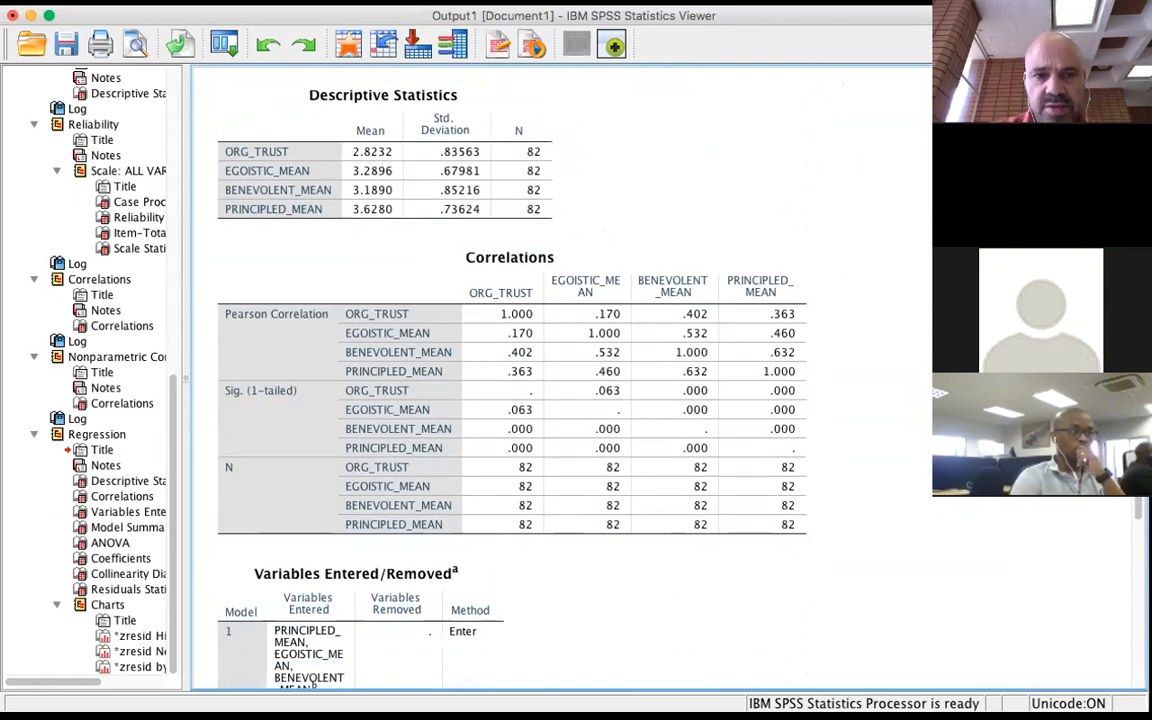
{"action": "scroll", "coordinate": [836, 246], "scroll_direction": "down", "scroll_amount": 2}
{"action": "left_click", "coordinate": [475, 190]}
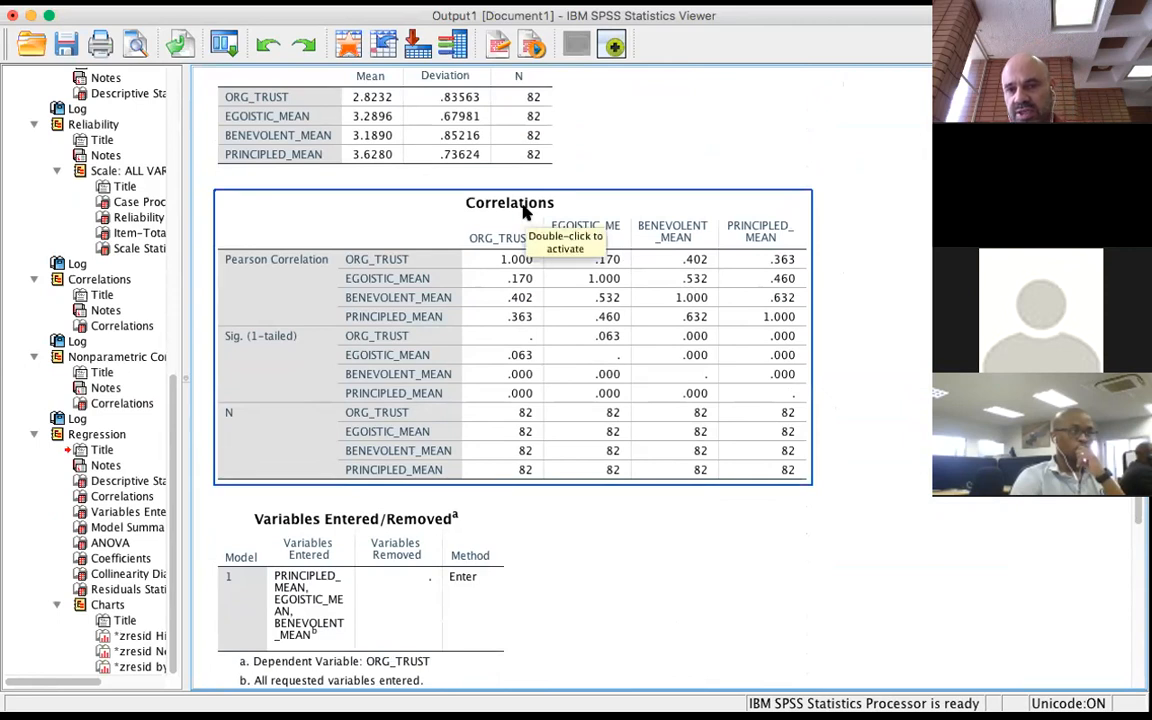
{"action": "left_click", "coordinate": [888, 250]}
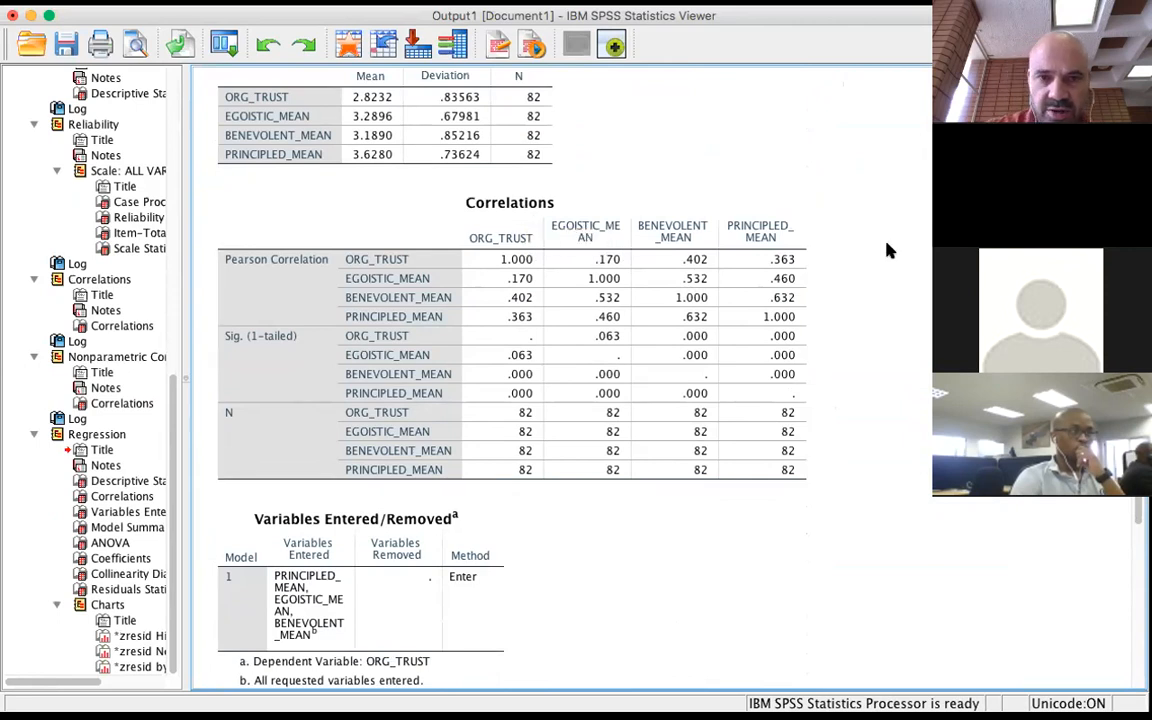
{"action": "left_click", "coordinate": [458, 360]}
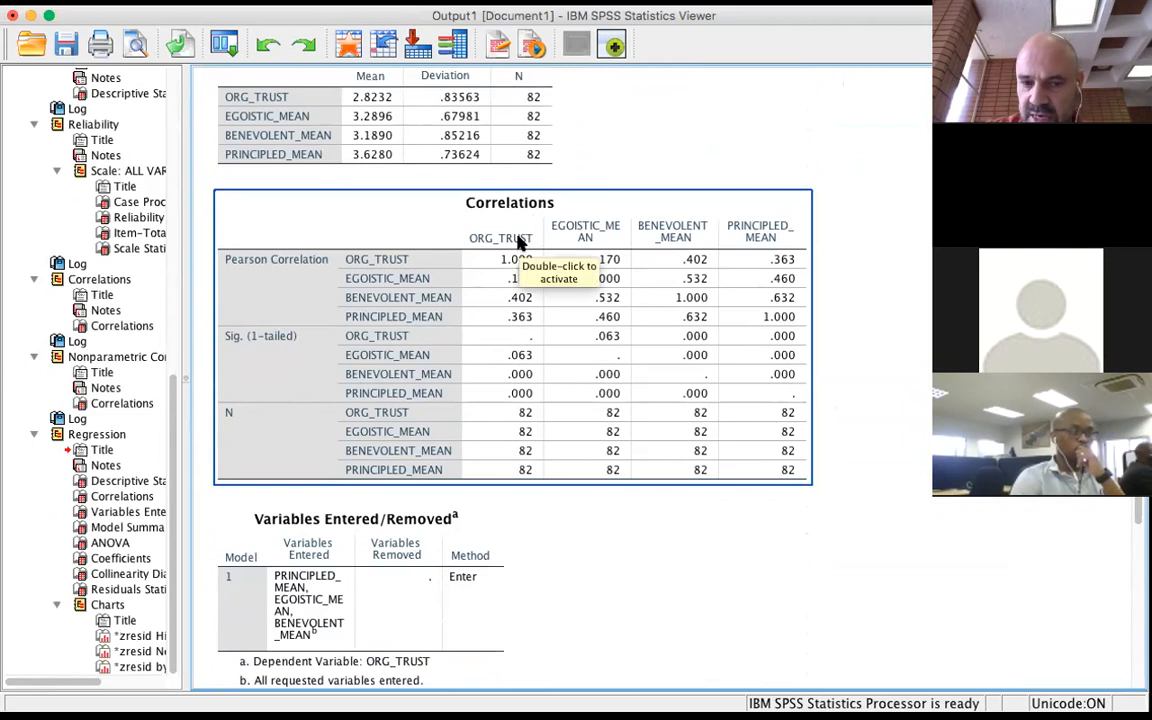
{"action": "left_click", "coordinate": [860, 276]}
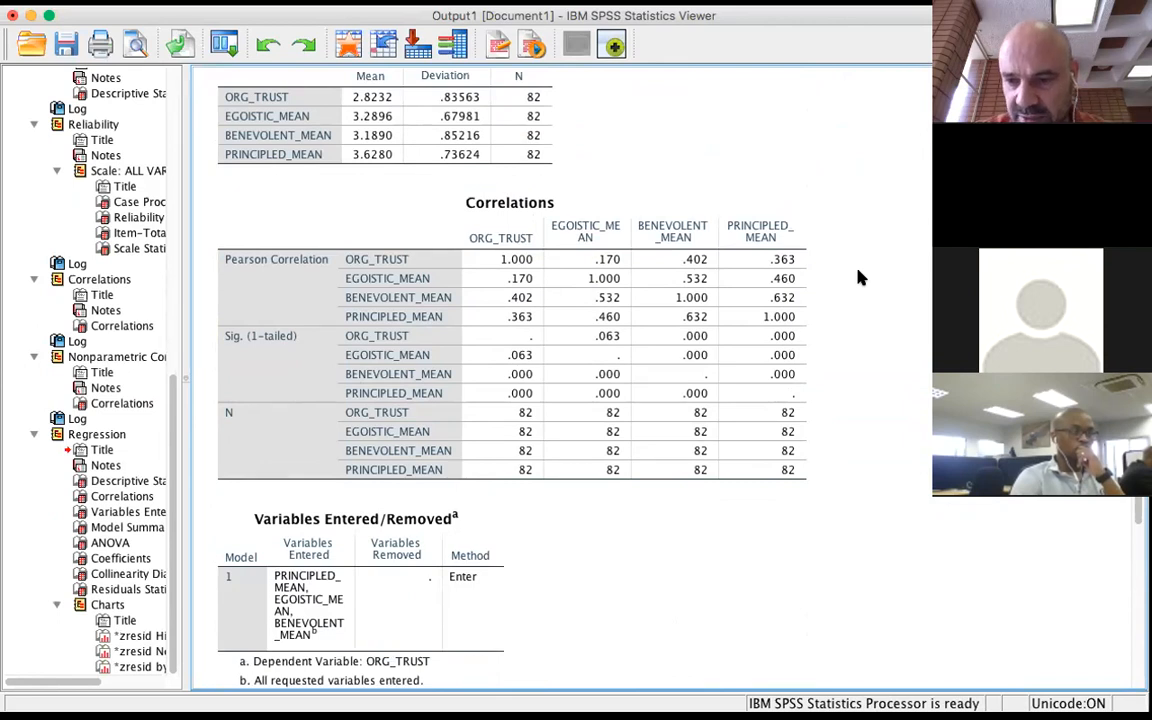
Examine the regression's Correlations table, followed by the Model Summary and ANOVA tables for ORG_TRUST.
{"action": "left_click", "coordinate": [722, 309]}
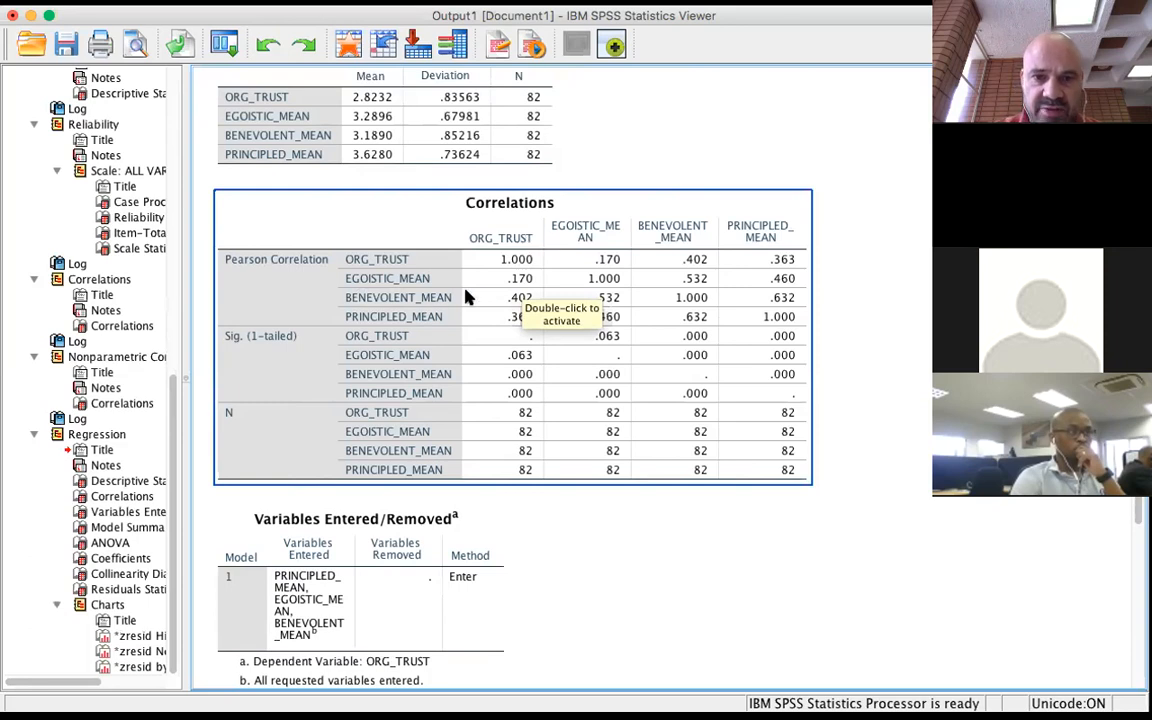
{"action": "scroll", "coordinate": [502, 300], "scroll_direction": "down", "scroll_amount": 1}
{"action": "scroll", "coordinate": [502, 300], "scroll_direction": "down", "scroll_amount": 1}
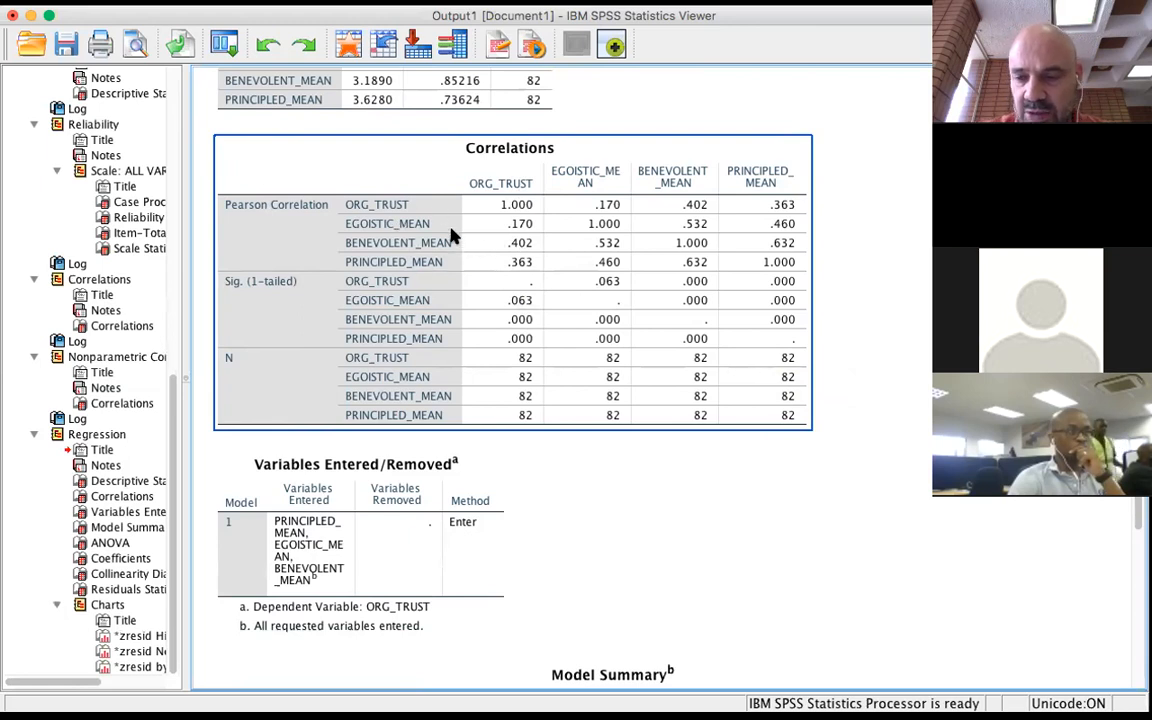
{"action": "scroll", "coordinate": [725, 260], "scroll_direction": "down", "scroll_amount": 1}
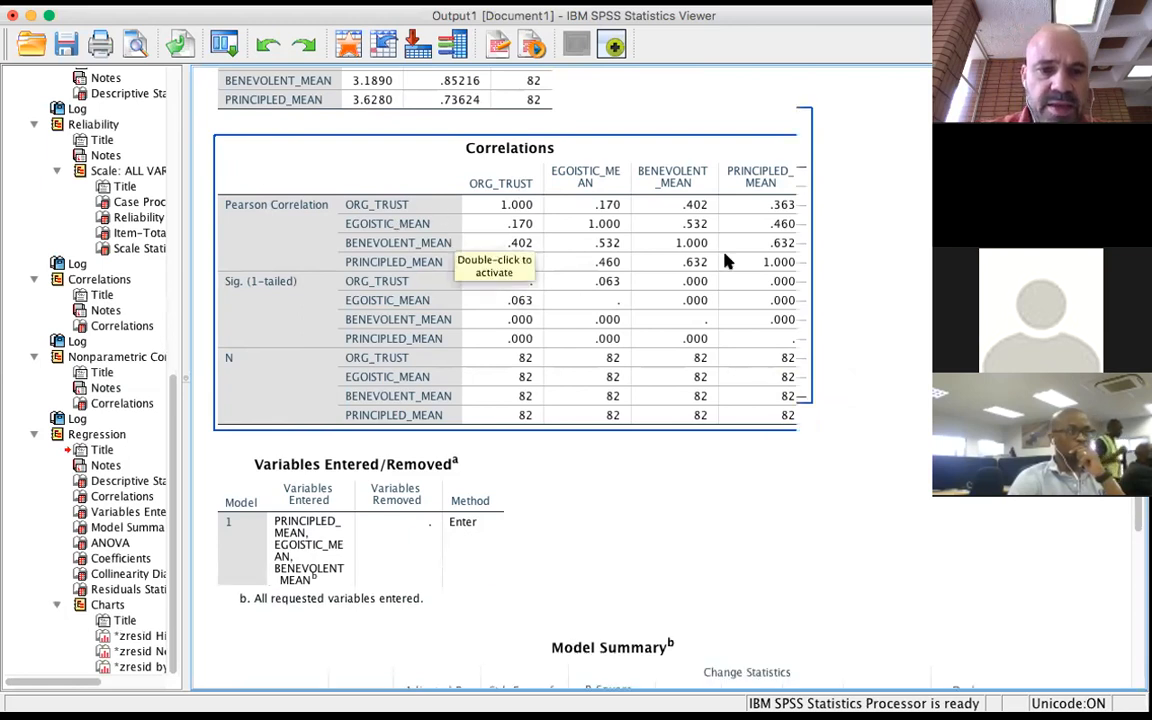
{"action": "scroll", "coordinate": [727, 261], "scroll_direction": "down", "scroll_amount": 10}
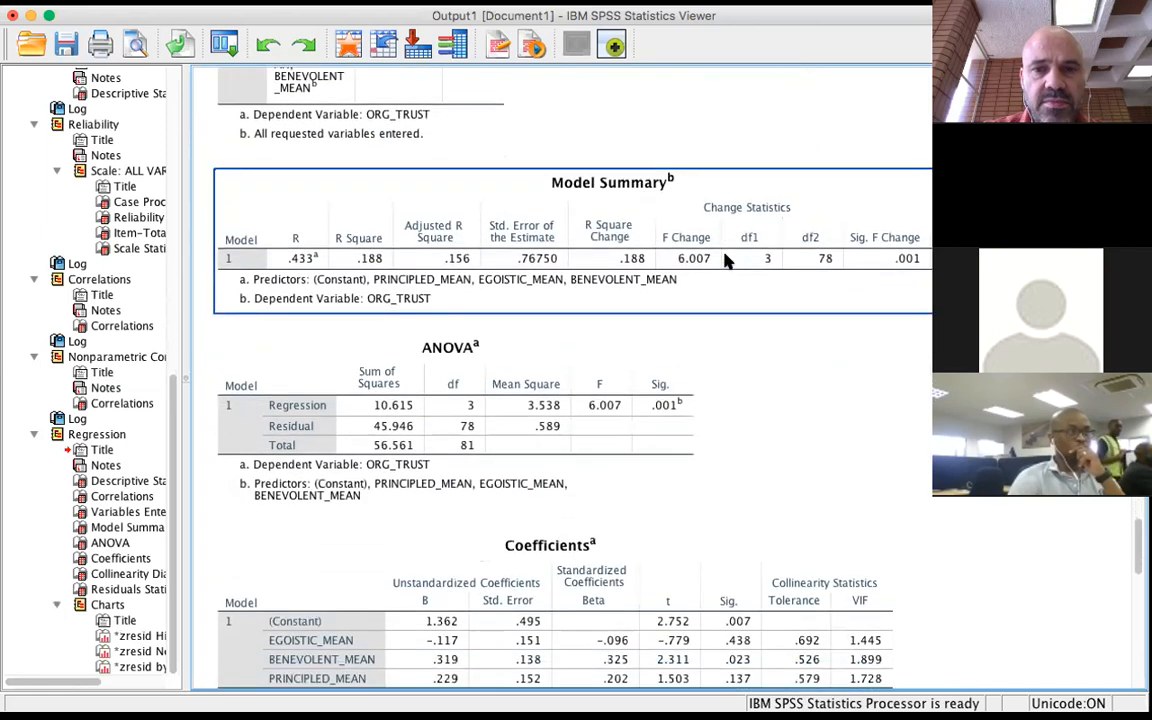
{"action": "scroll", "coordinate": [727, 261], "scroll_direction": "up", "scroll_amount": 1}
{"action": "left_click", "coordinate": [555, 386]}
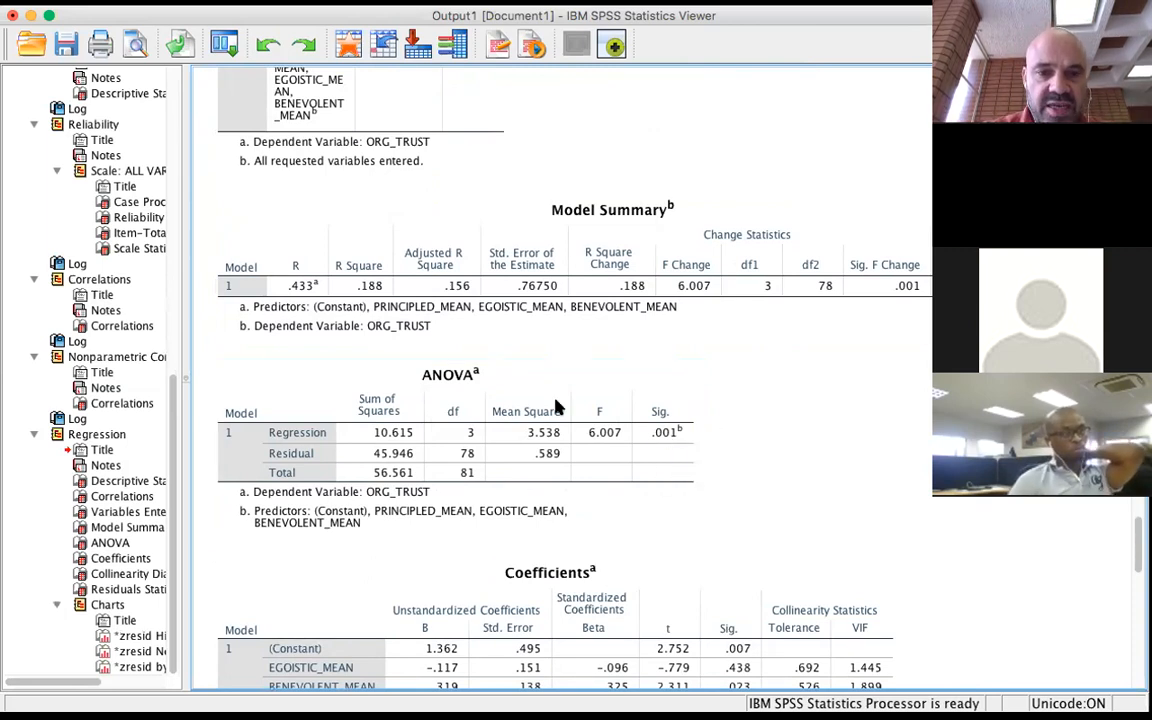
{"action": "left_click", "coordinate": [495, 350]}
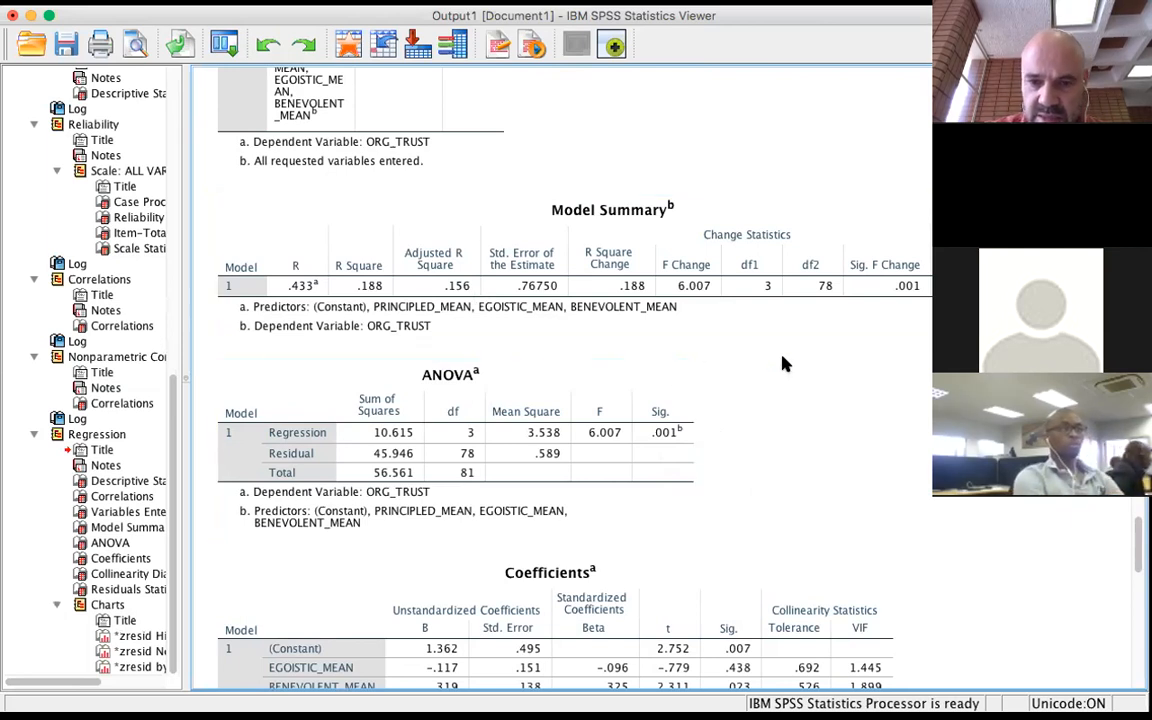
Examine the Coefficients table for the three ethical climate means, including significance, Tolerance and VIF, along with the Collinearity Diagnostics.
{"action": "scroll", "coordinate": [783, 364], "scroll_direction": "down", "scroll_amount": 2}
{"action": "scroll", "coordinate": [783, 364], "scroll_direction": "down", "scroll_amount": 5}
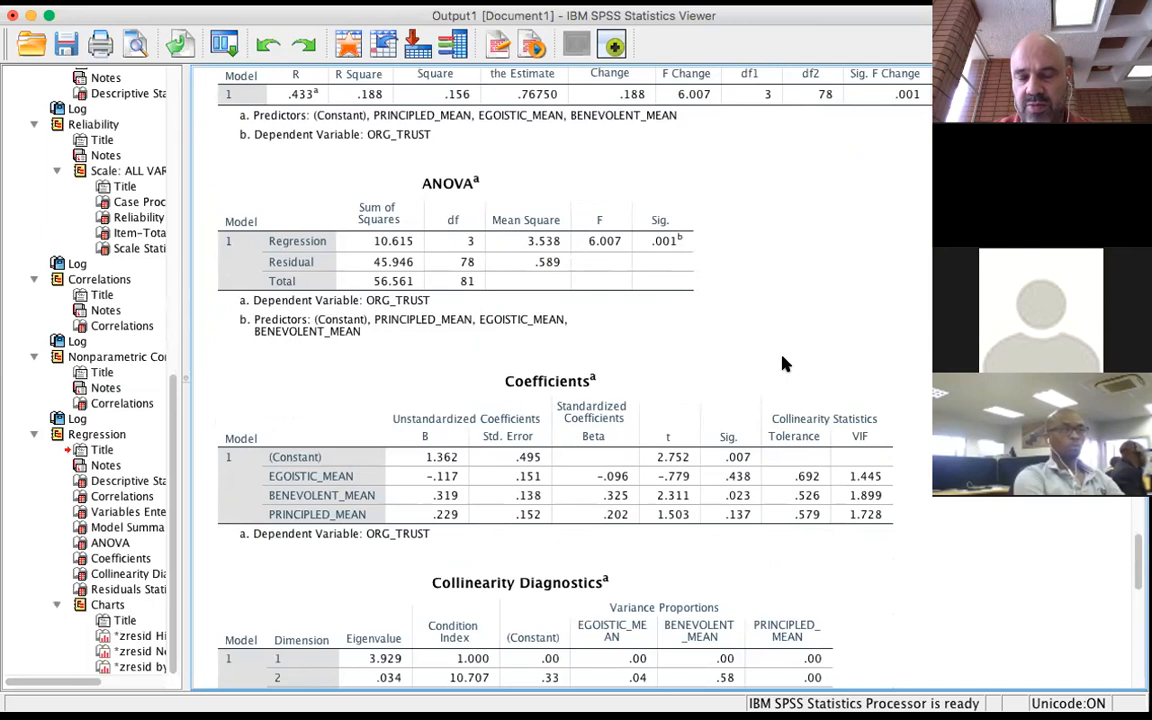
{"action": "left_click", "coordinate": [478, 440]}
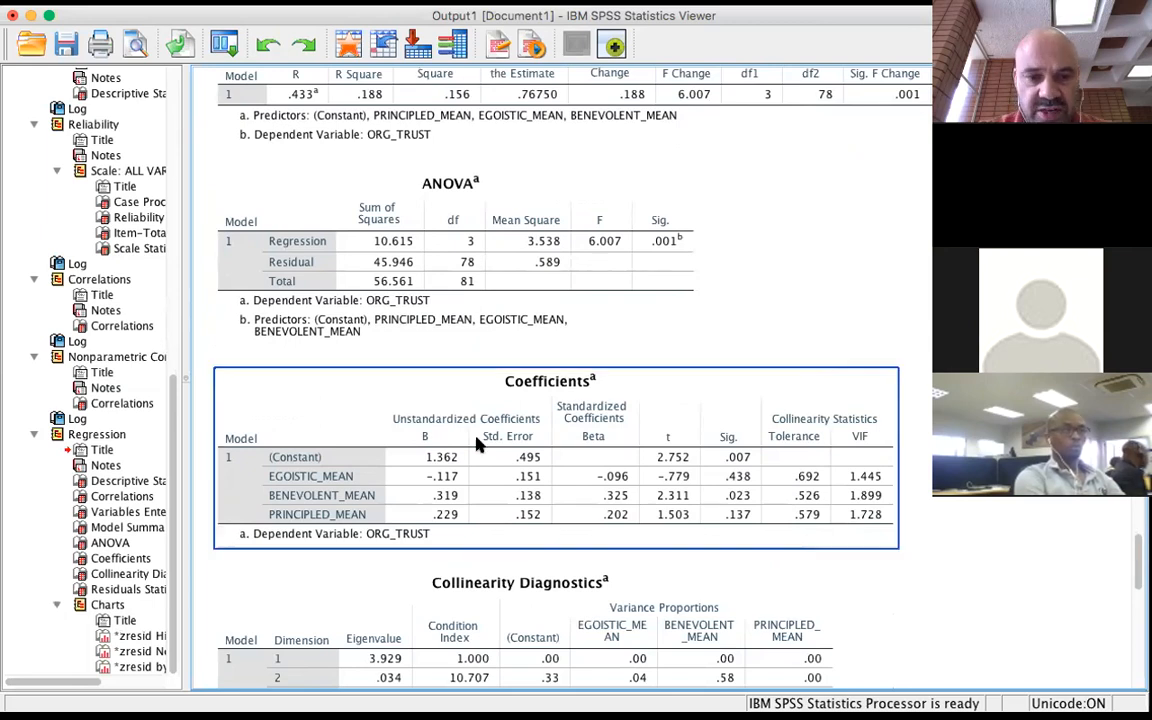
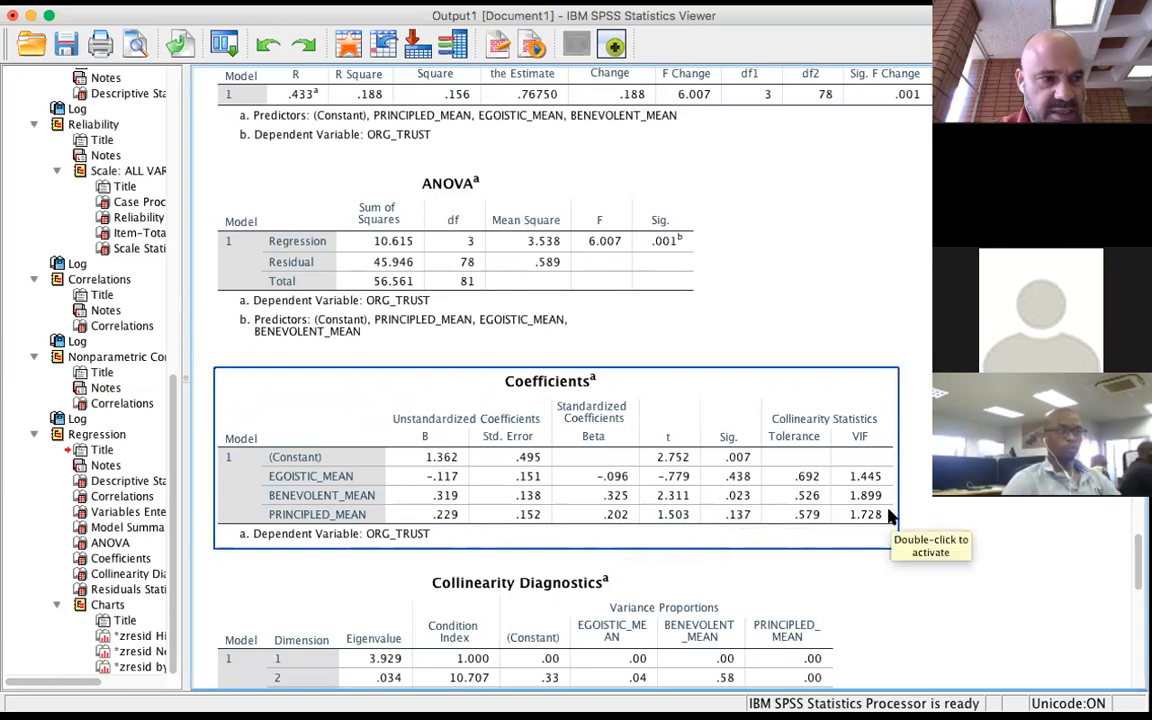
{"action": "left_click", "coordinate": [916, 508]}
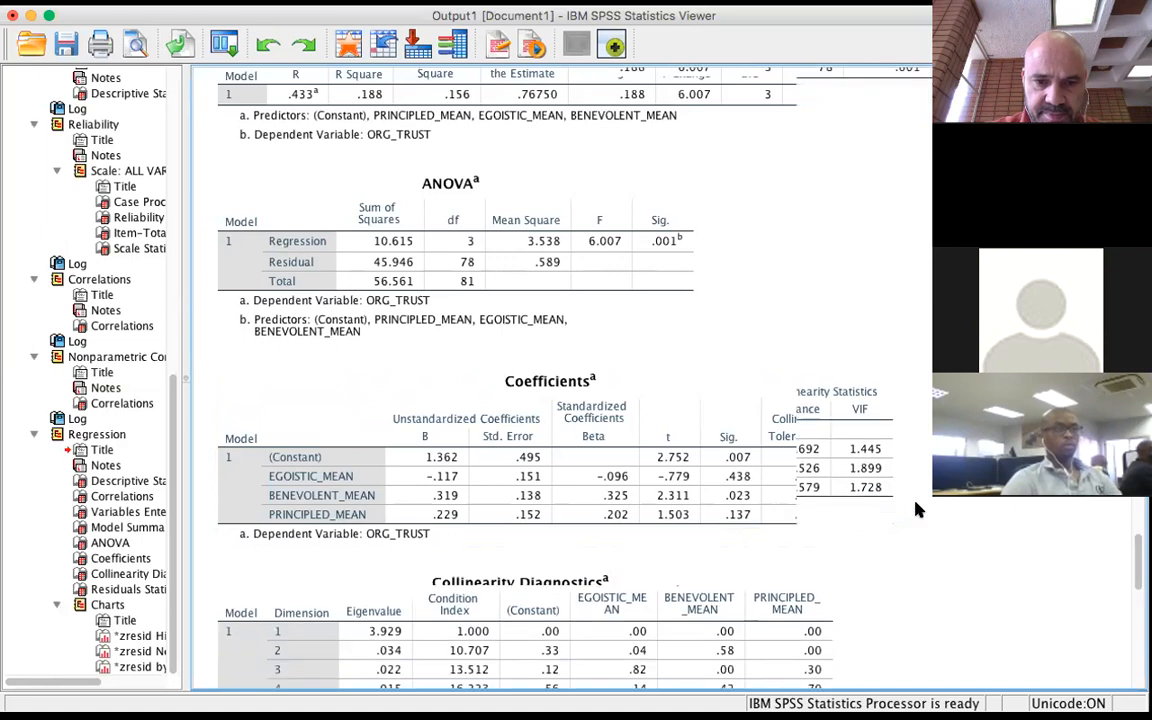
{"action": "scroll", "coordinate": [916, 510], "scroll_direction": "down", "scroll_amount": 5}
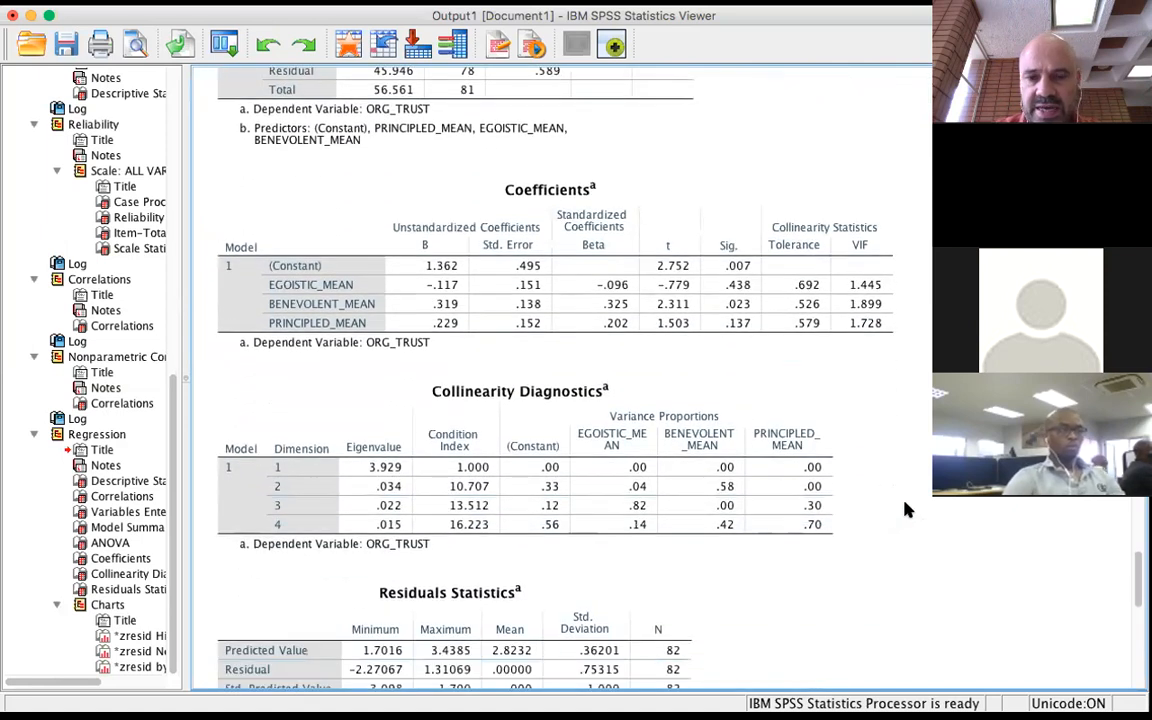
{"action": "scroll", "coordinate": [903, 508], "scroll_direction": "up", "scroll_amount": 2}
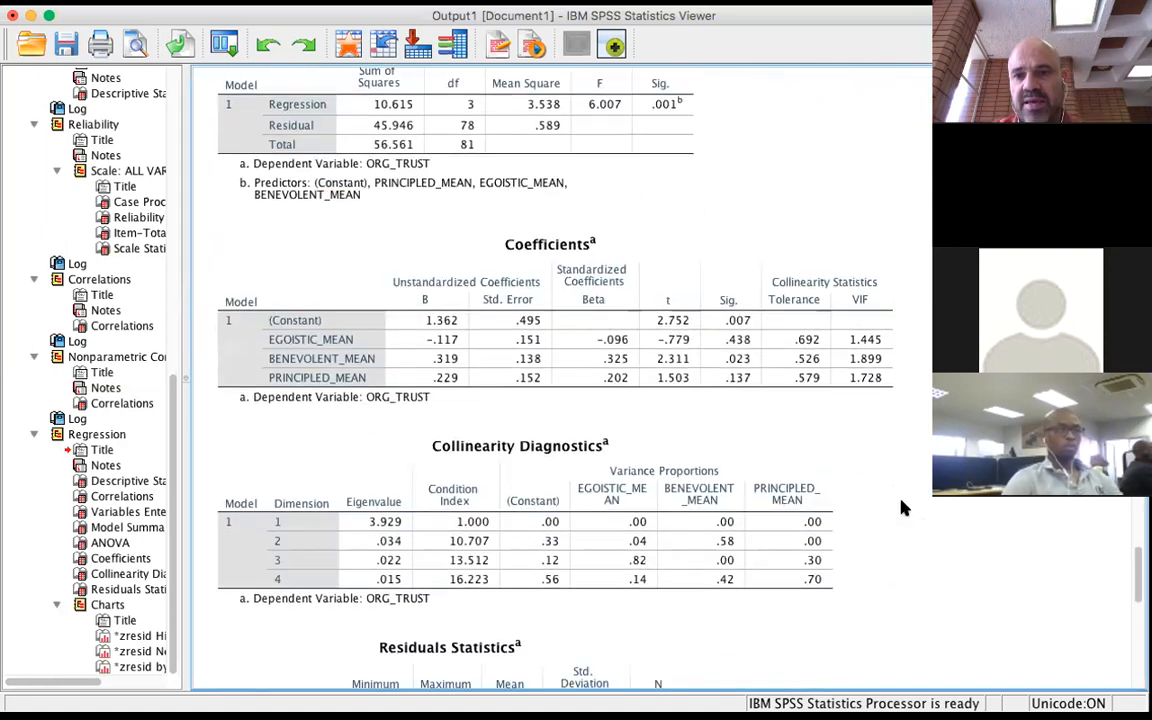
{"action": "scroll", "coordinate": [903, 508], "scroll_direction": "down", "scroll_amount": 1}
{"action": "left_click", "coordinate": [368, 372]}
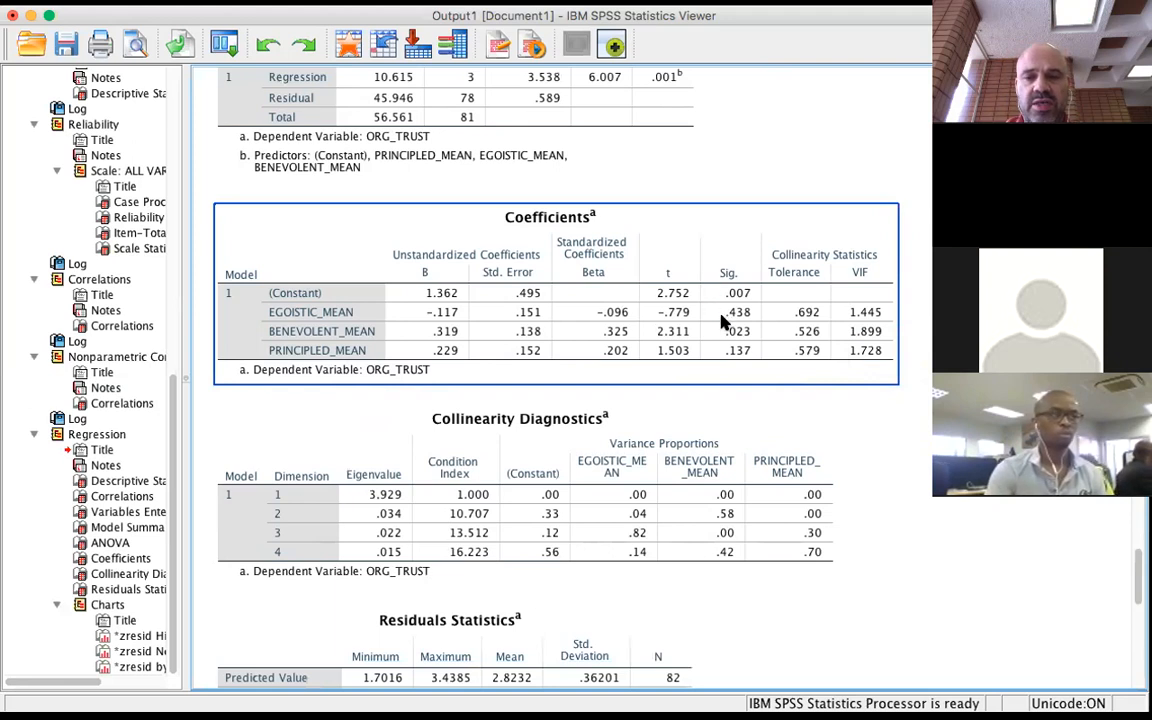
{"action": "scroll", "coordinate": [705, 350], "scroll_direction": "down", "scroll_amount": 1}
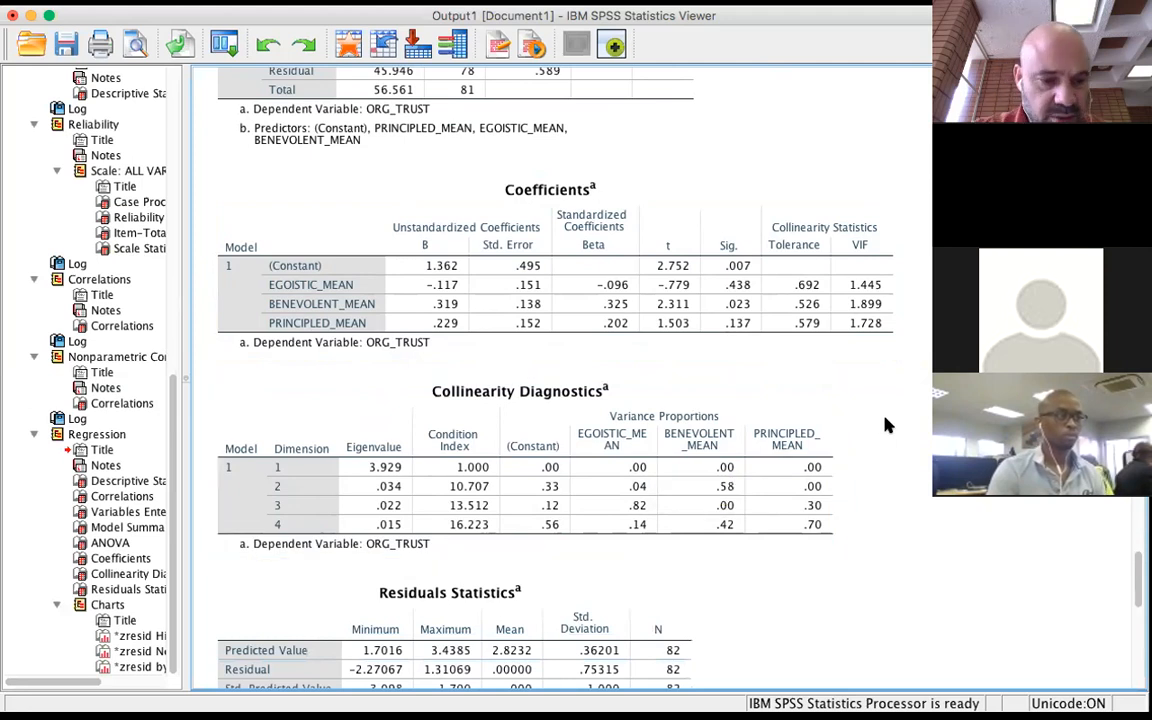
Examine the Residuals Statistics and the residual histogram, normal P-P plot and scatterplot, then return to the Nonparametric Correlations output.
{"action": "scroll", "coordinate": [884, 425], "scroll_direction": "down", "scroll_amount": 5}
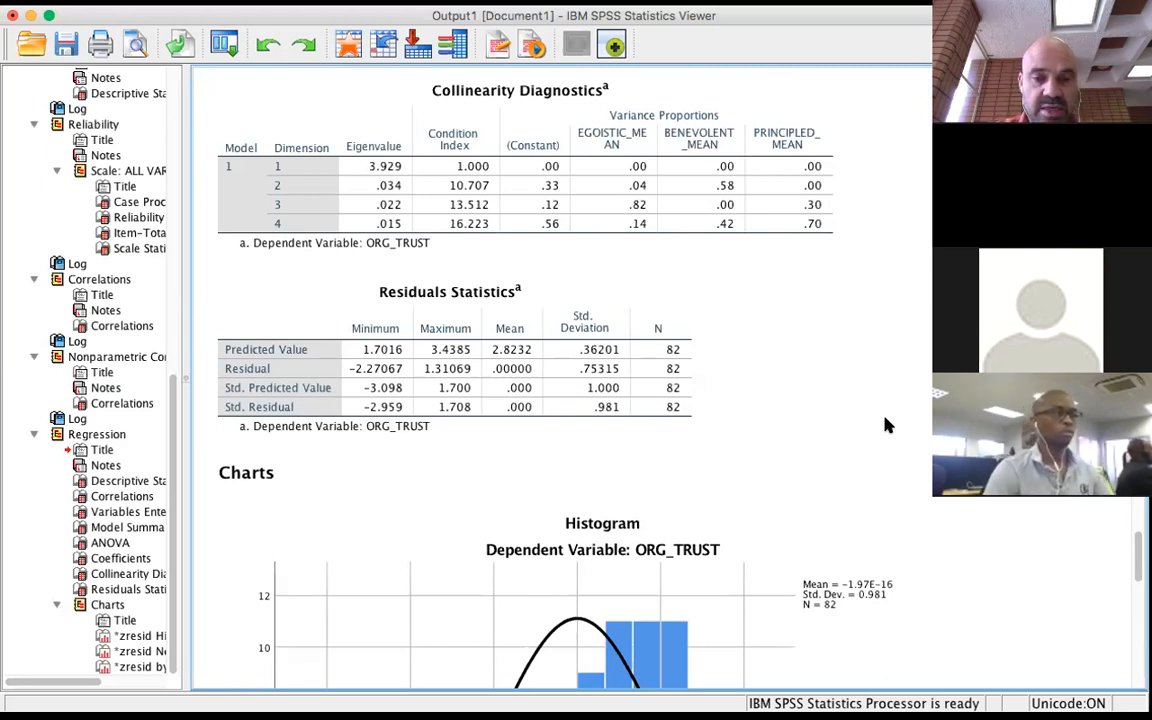
{"action": "scroll", "coordinate": [885, 418], "scroll_direction": "down", "scroll_amount": 2}
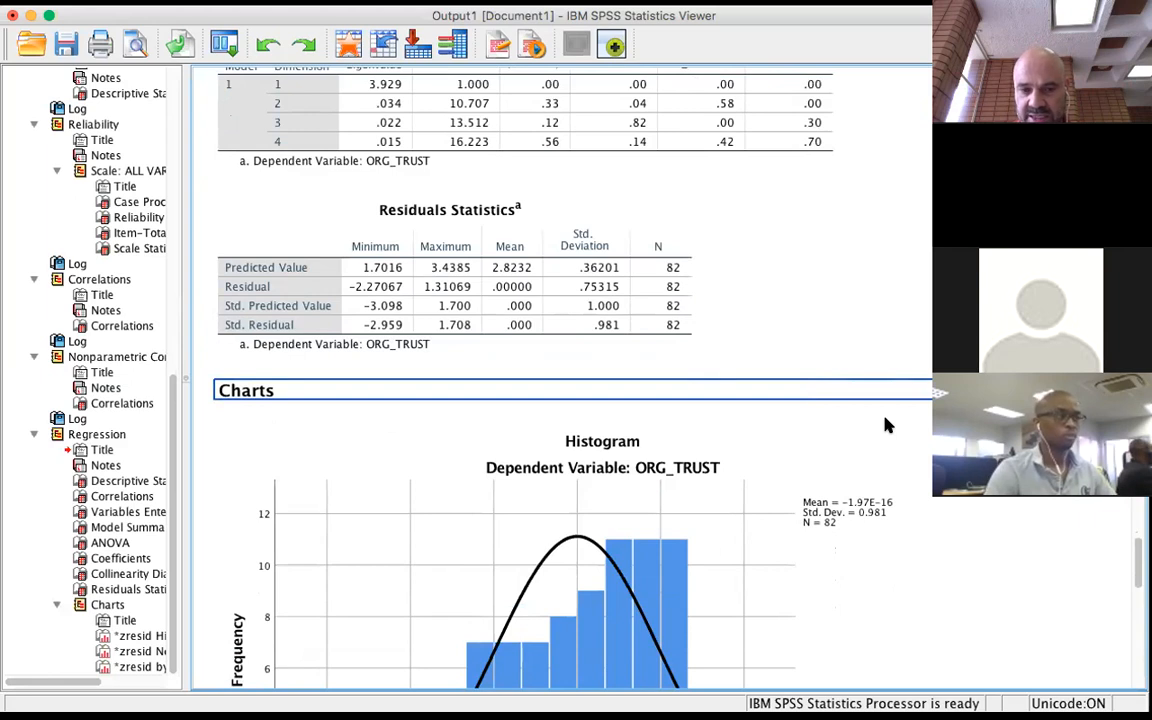
{"action": "scroll", "coordinate": [885, 425], "scroll_direction": "down", "scroll_amount": 6}
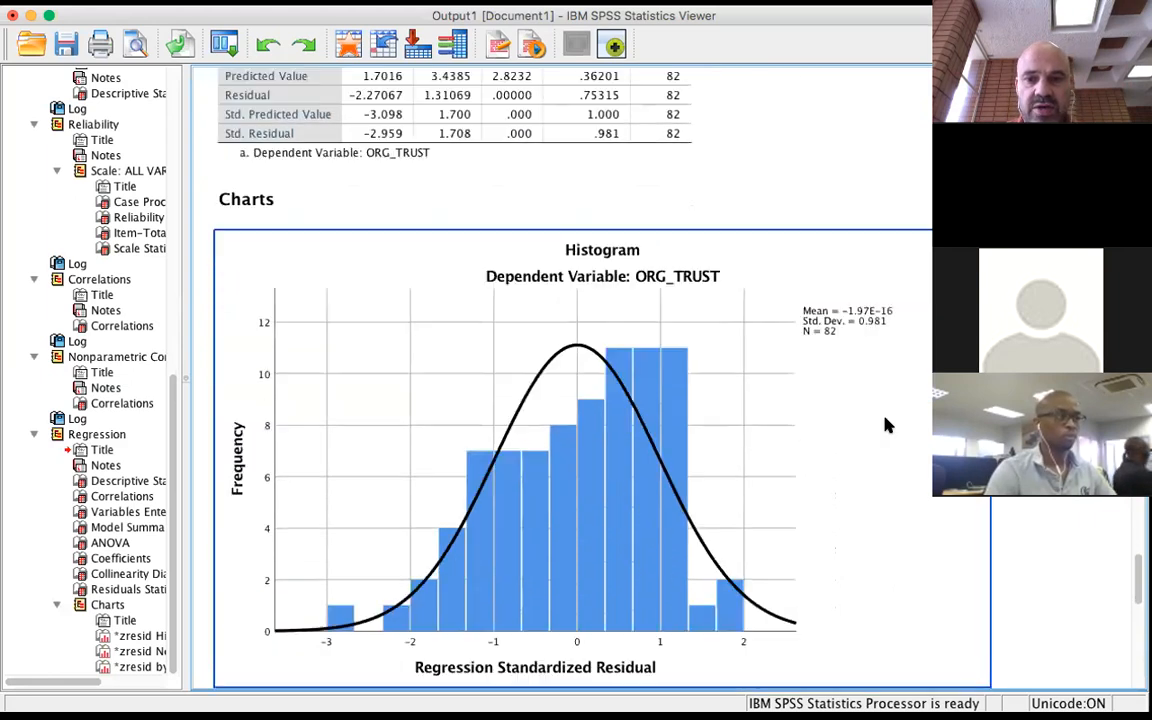
{"action": "scroll", "coordinate": [885, 425], "scroll_direction": "down", "scroll_amount": 2}
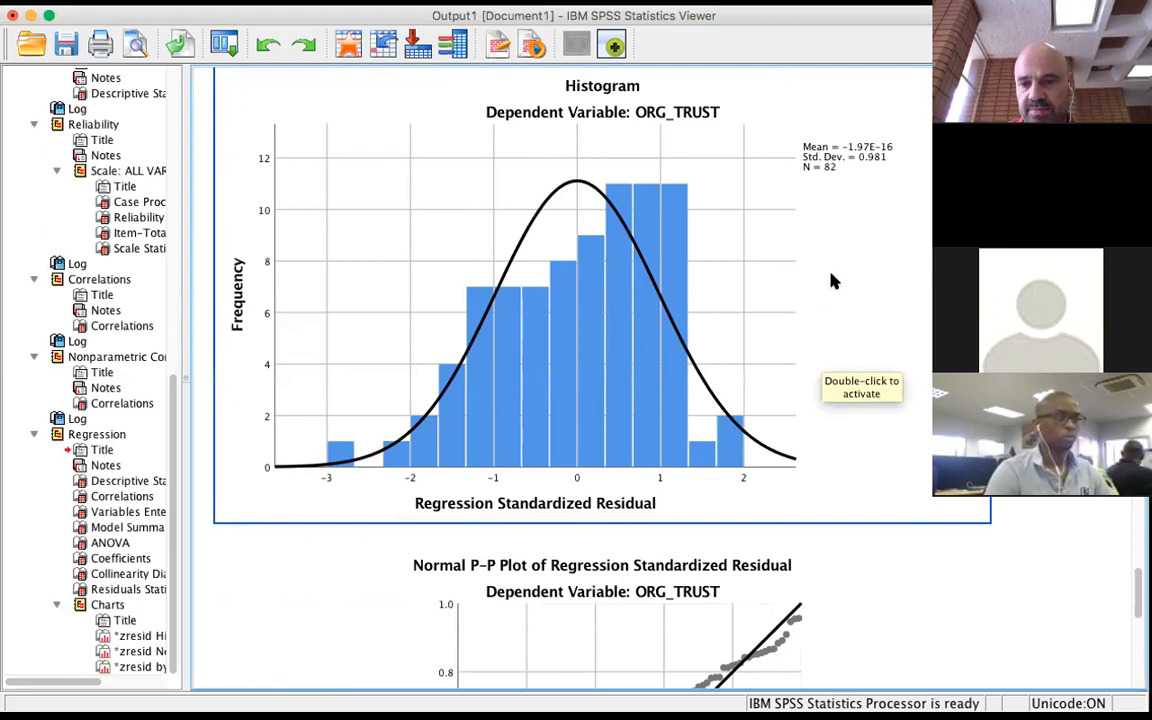
{"action": "scroll", "coordinate": [831, 281], "scroll_direction": "down", "scroll_amount": 10}
{"action": "scroll", "coordinate": [831, 281], "scroll_direction": "down", "scroll_amount": 5}
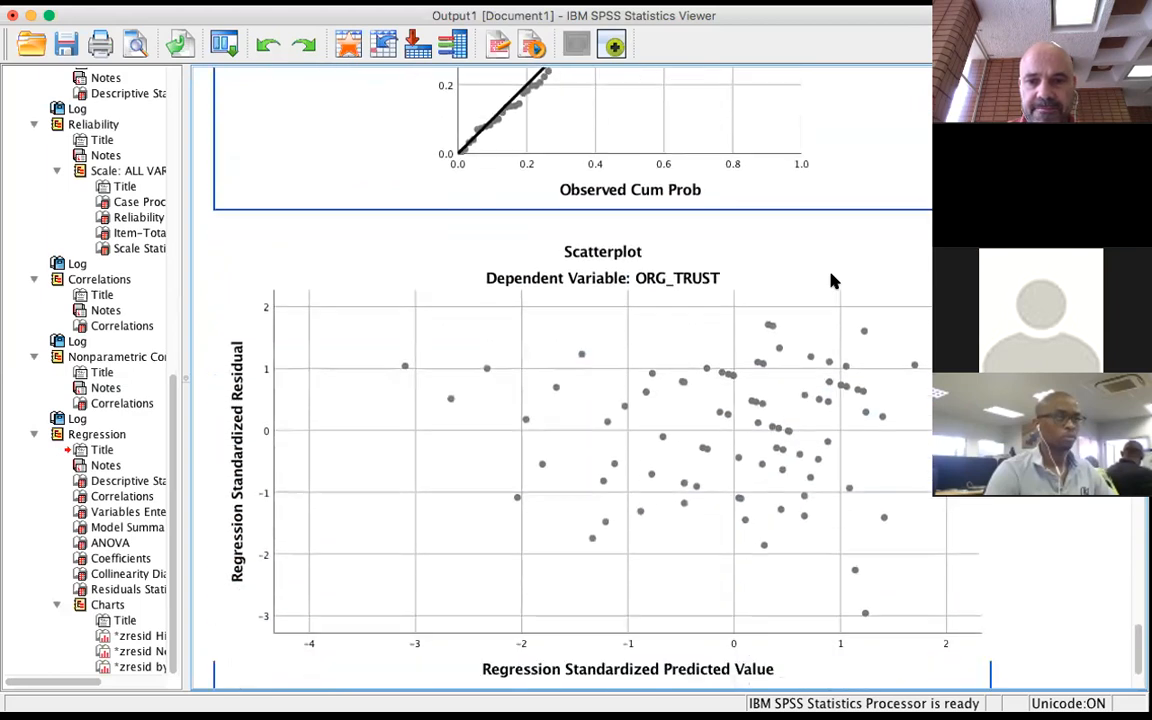
{"action": "left_click", "coordinate": [833, 281]}
{"action": "scroll", "coordinate": [835, 281], "scroll_direction": "down", "scroll_amount": 1}
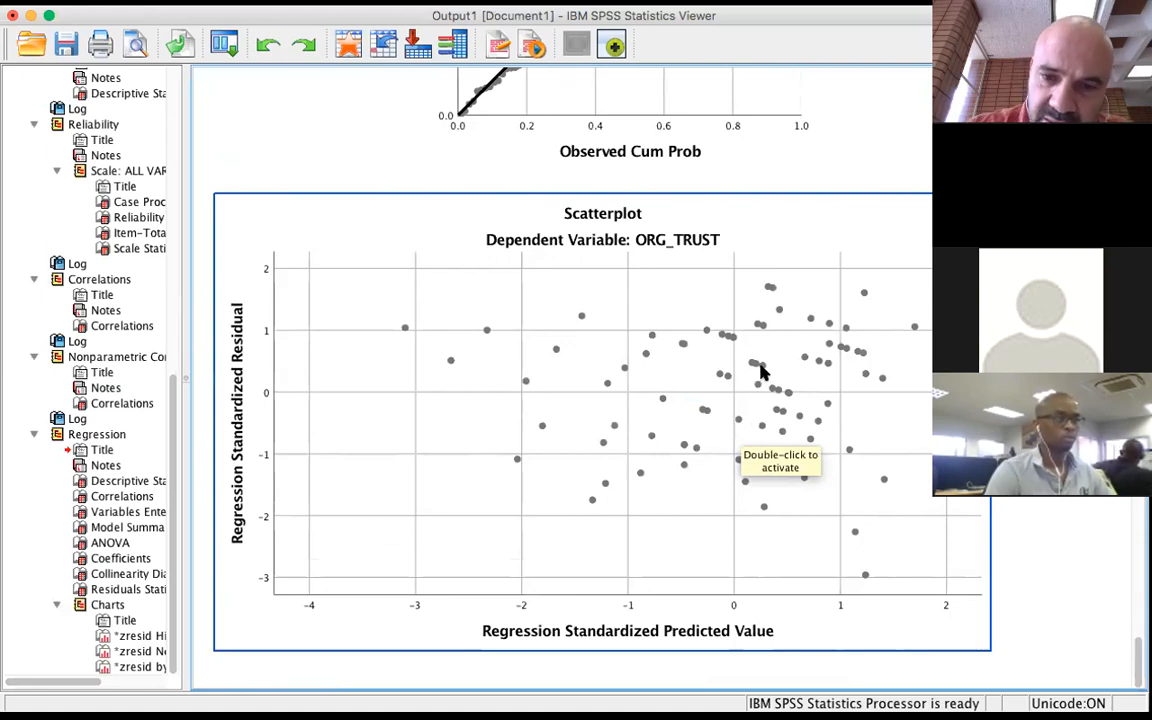
{"action": "left_click", "coordinate": [918, 571]}
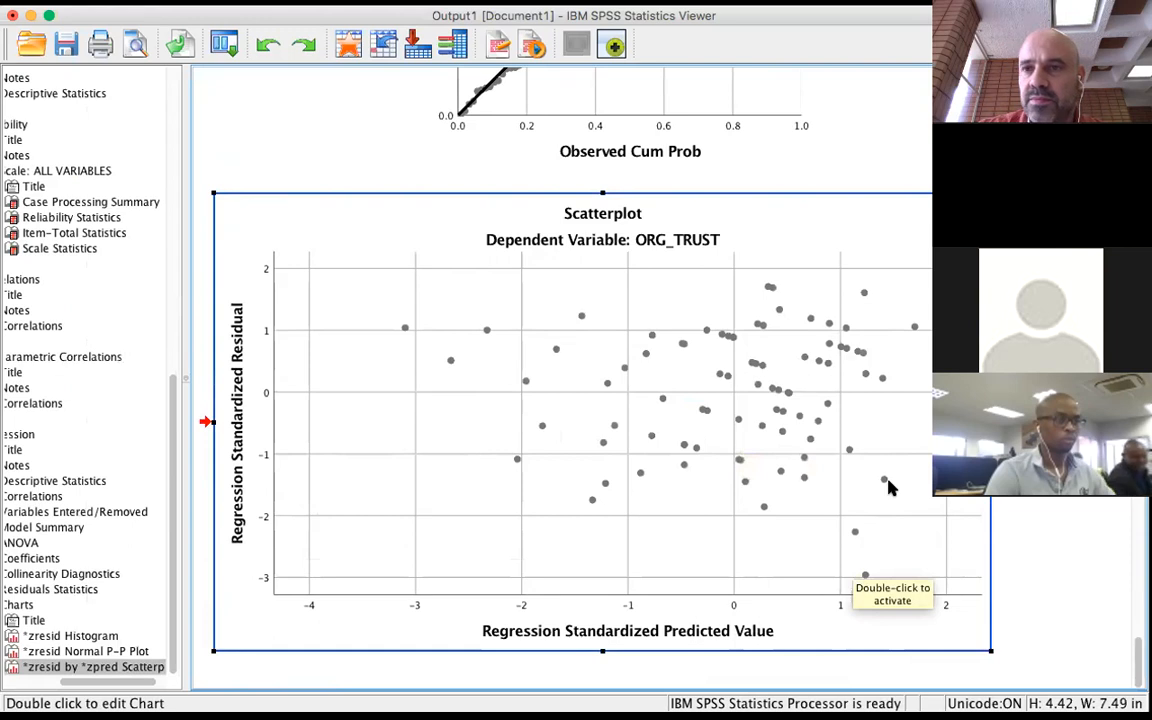
{"action": "scroll", "coordinate": [890, 487], "scroll_direction": "up", "scroll_amount": 10}
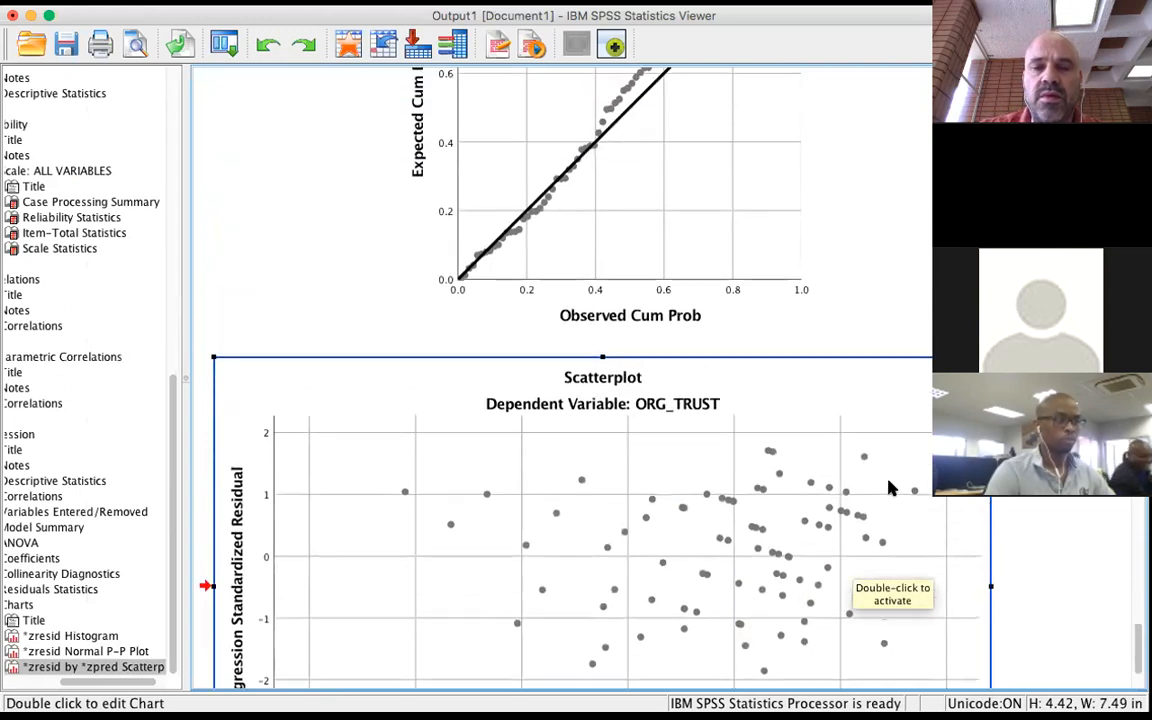
{"action": "scroll", "coordinate": [892, 489], "scroll_direction": "up", "scroll_amount": 20}
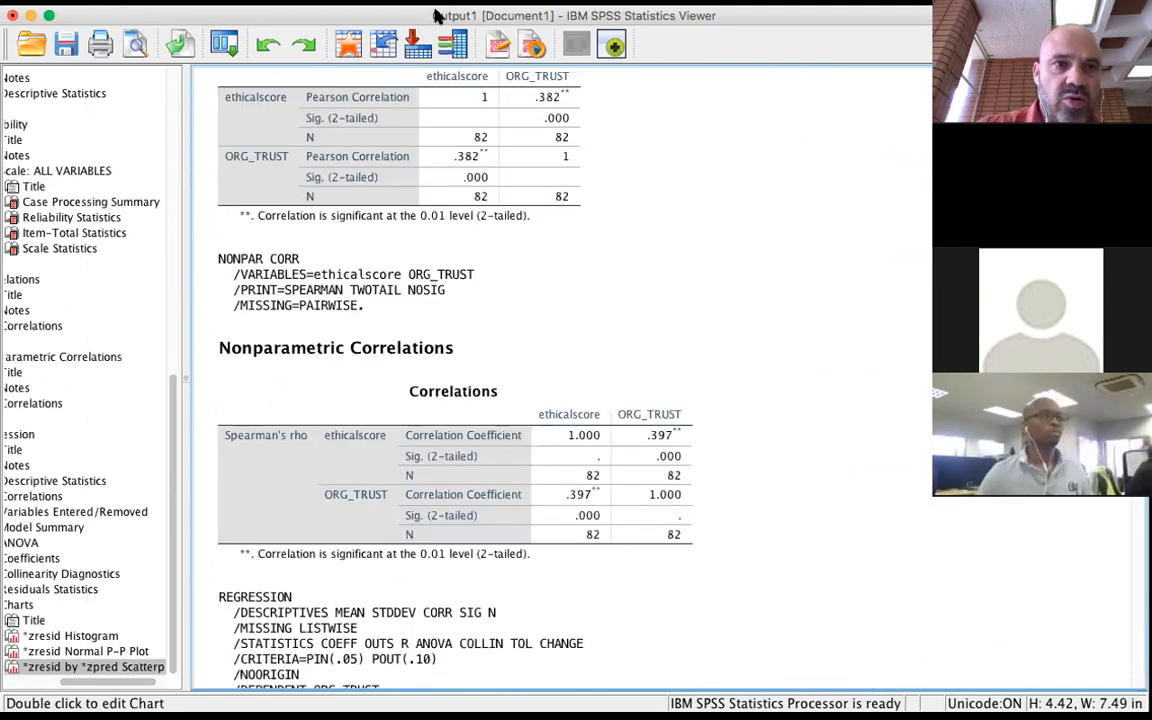
Set up a legacy Matrix Scatter chart with ORG_TRUST, EGOISTIC_MEAN, BENEVOLENT_MEAN and PRINCIPLED_MEAN as the matrix variables.
{"action": "left_click", "coordinate": [640, 347]}
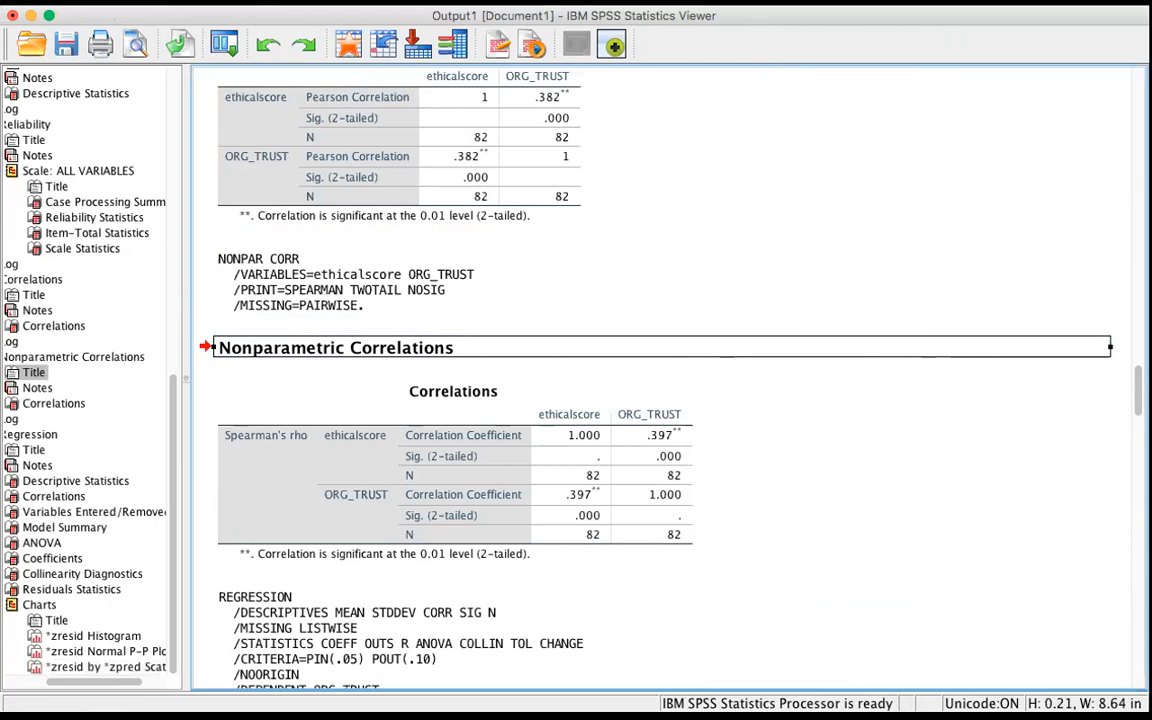
{"action": "left_click", "coordinate": [587, 2]}
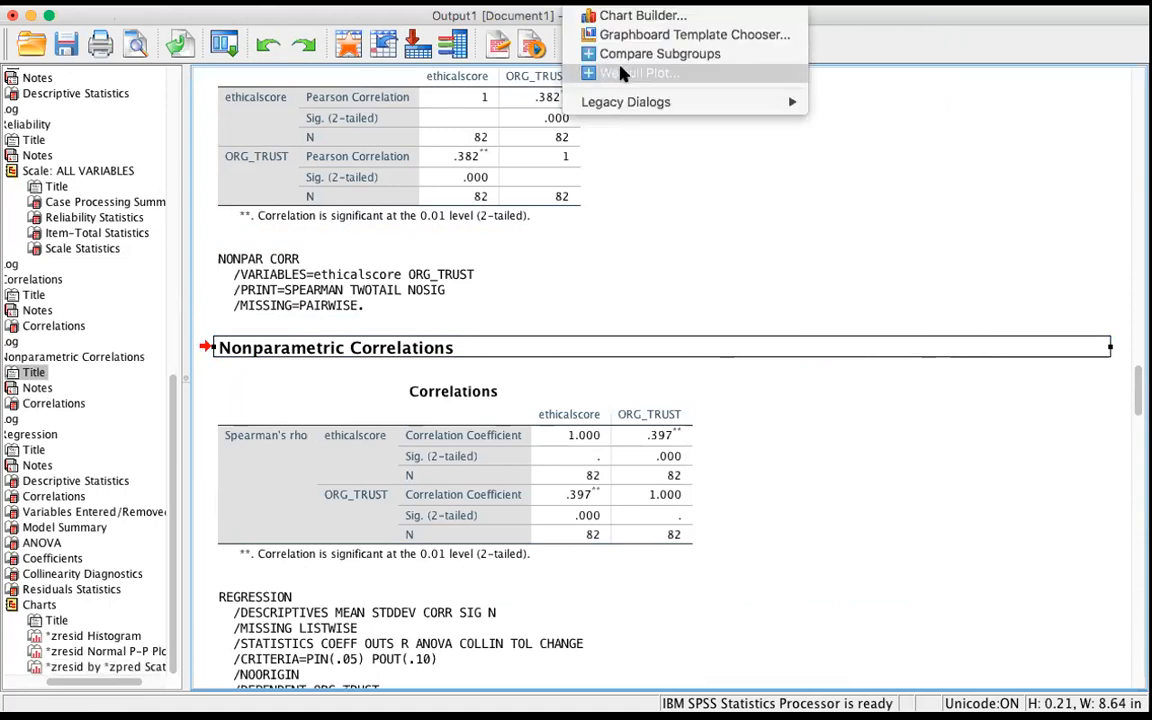
{"action": "mouse_move", "coordinate": [632, 100]}
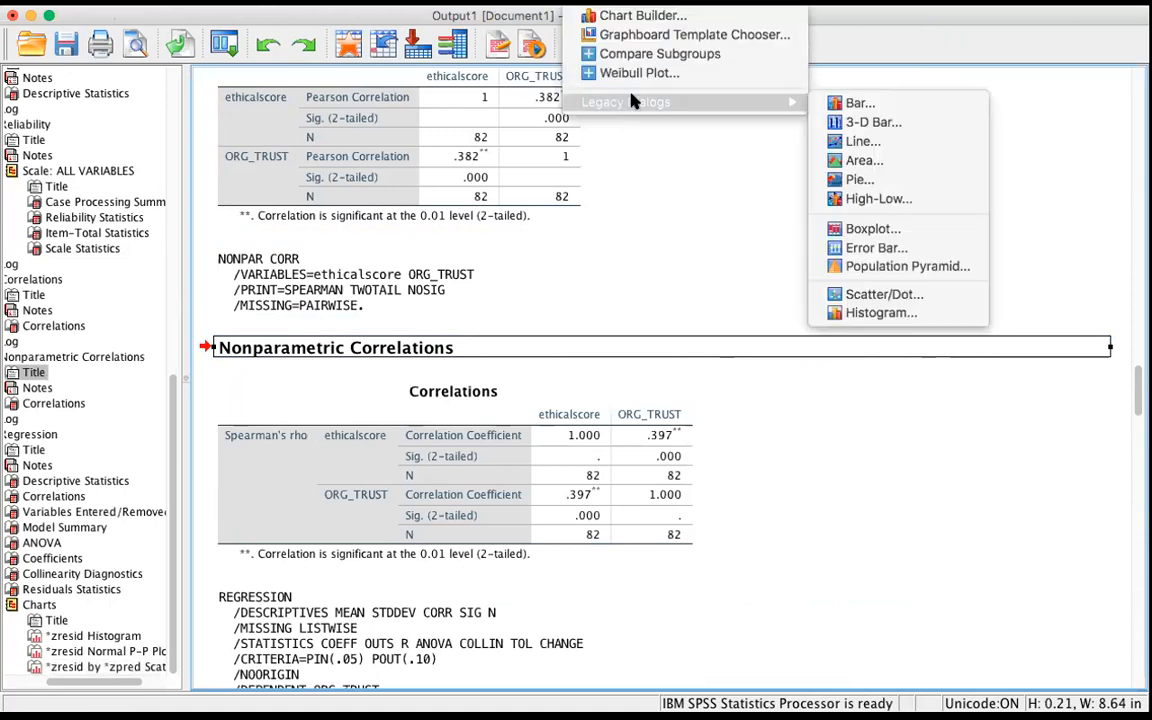
{"action": "left_click", "coordinate": [877, 296]}
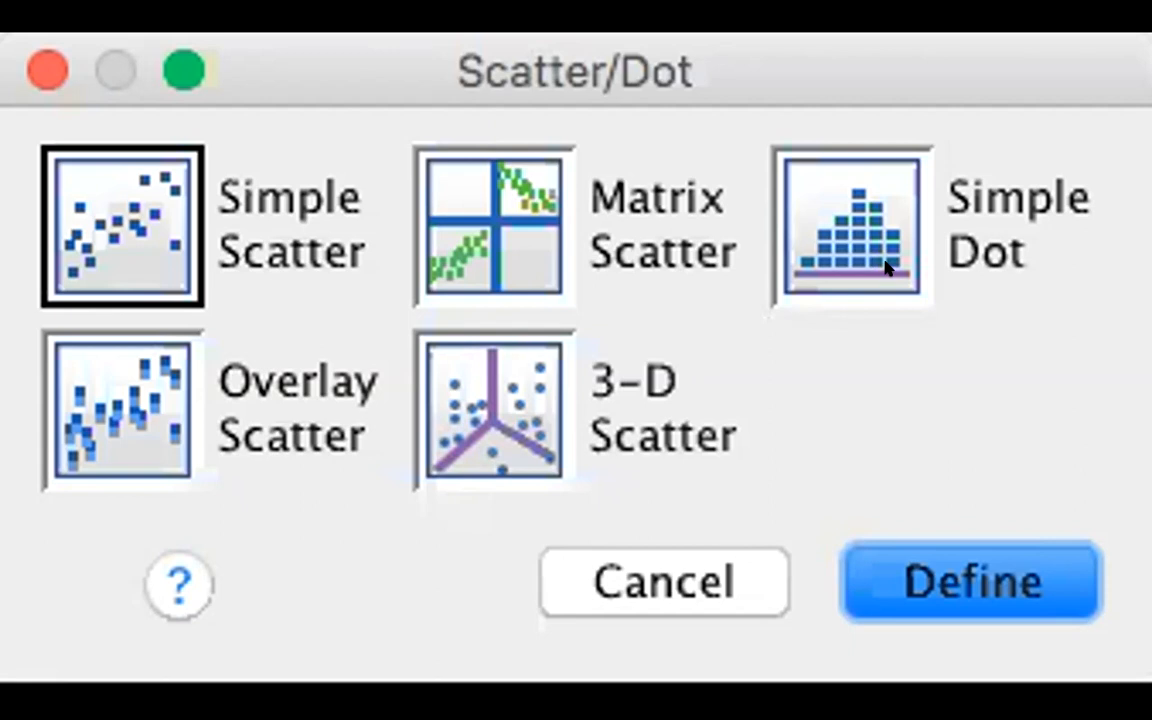
{"action": "left_click", "coordinate": [496, 210]}
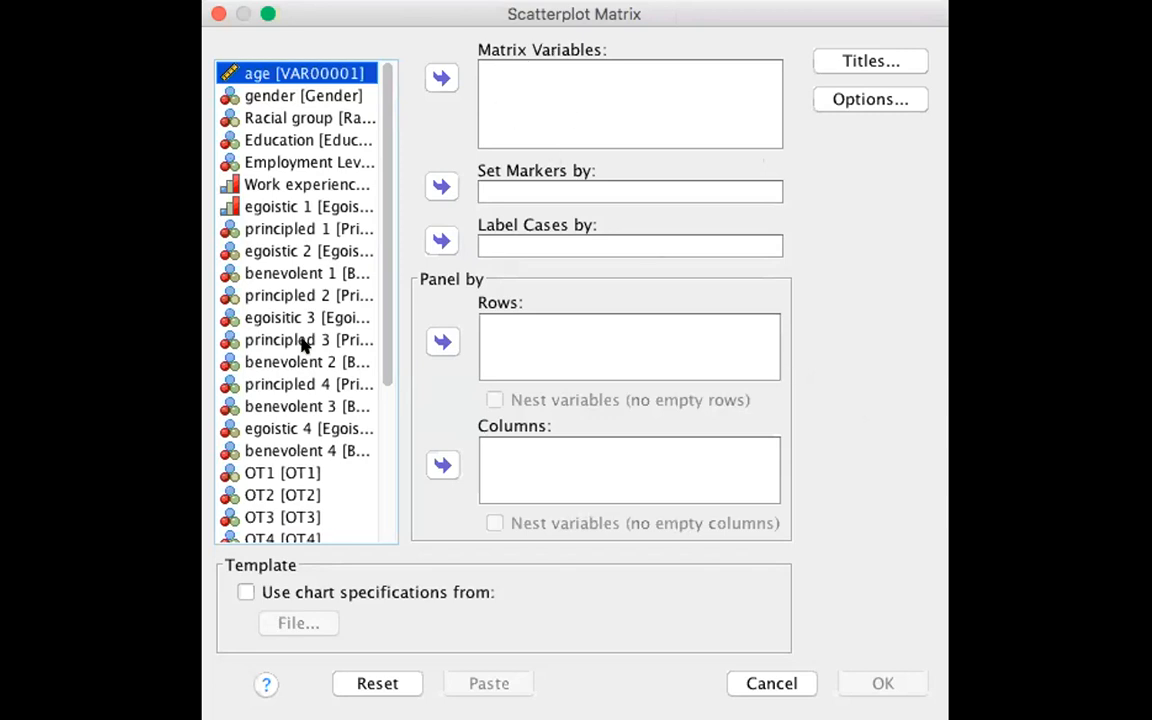
{"action": "scroll", "coordinate": [304, 343], "scroll_direction": "down", "scroll_amount": 5}
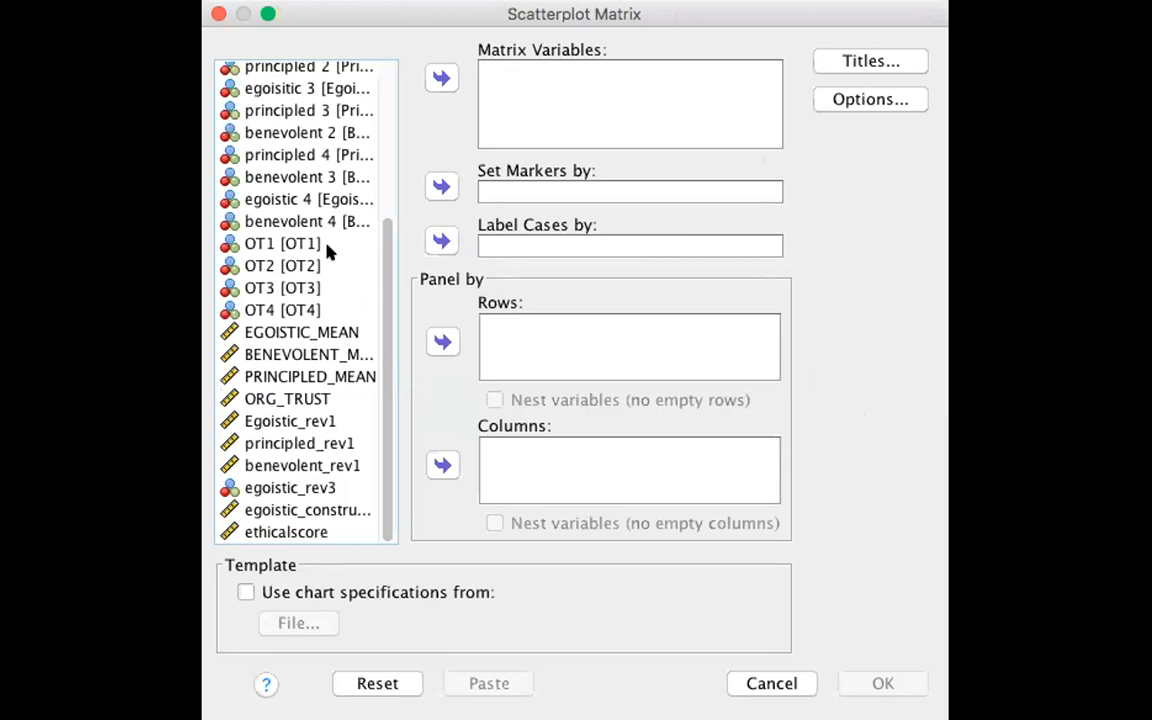
{"action": "left_click", "coordinate": [288, 399]}
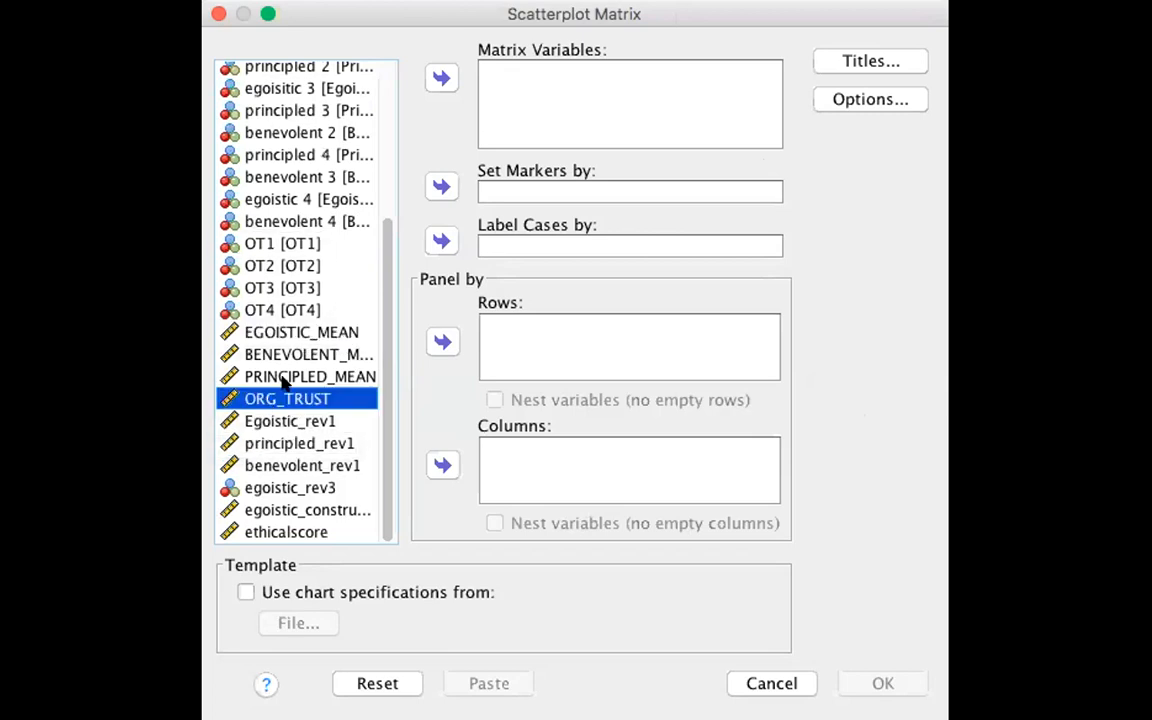
{"action": "left_click", "coordinate": [441, 77]}
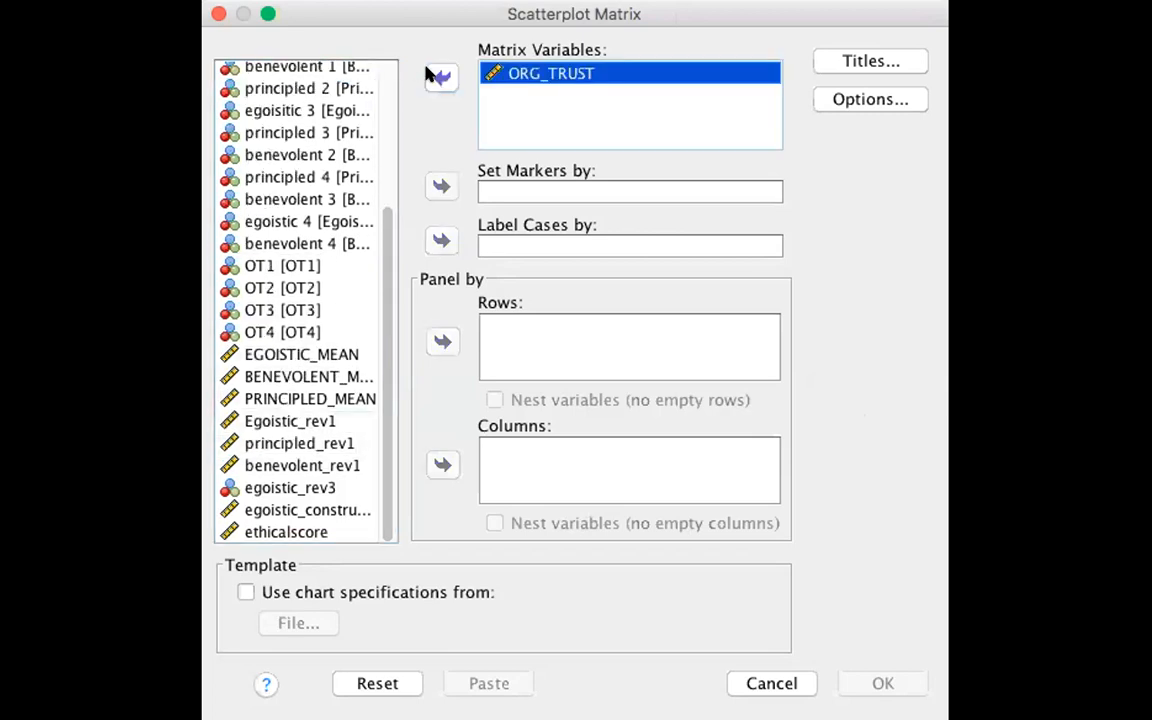
{"action": "left_click", "coordinate": [330, 353]}
{"action": "left_click", "coordinate": [329, 398], "text": "shift"}
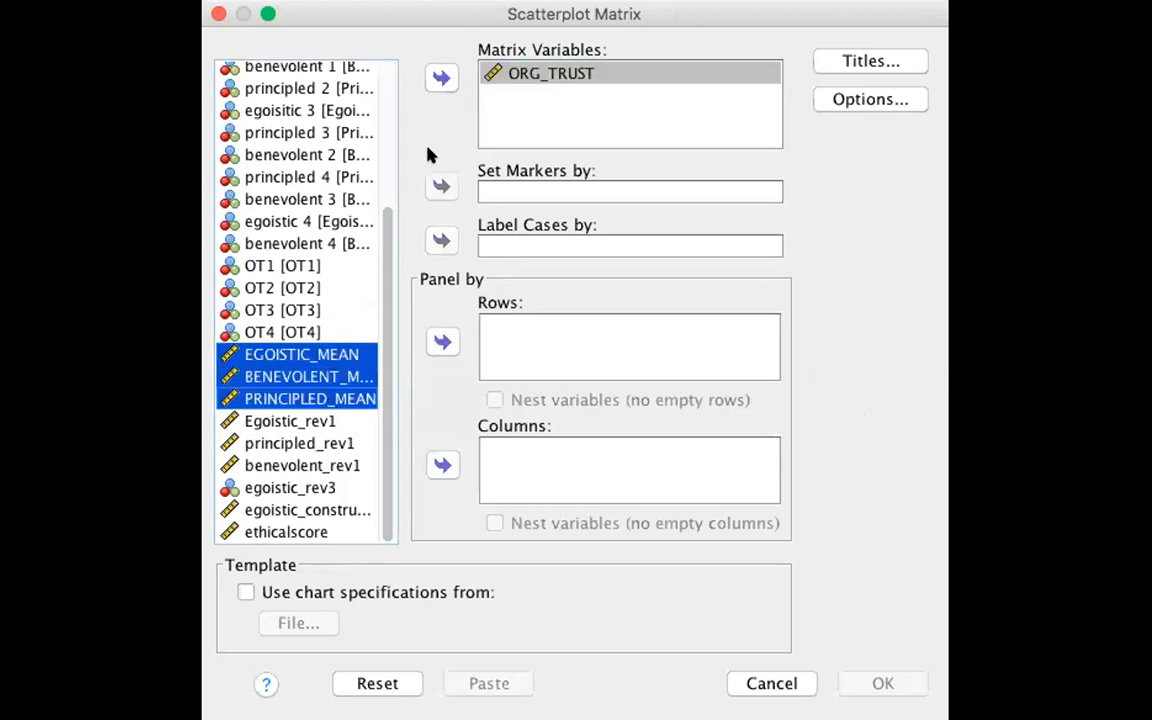
{"action": "left_click", "coordinate": [440, 80]}
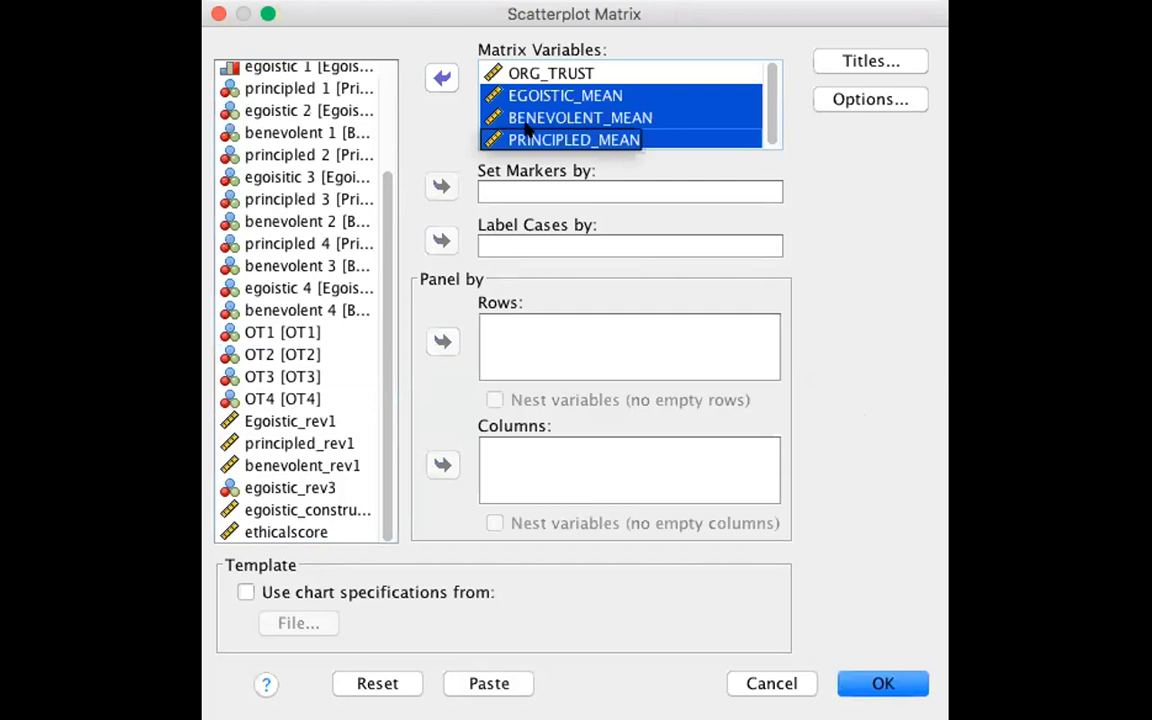
Generate the scatterplot matrix and examine the pairwise plots of ORG_TRUST and the three ethical climate means.
{"action": "left_click", "coordinate": [884, 683]}
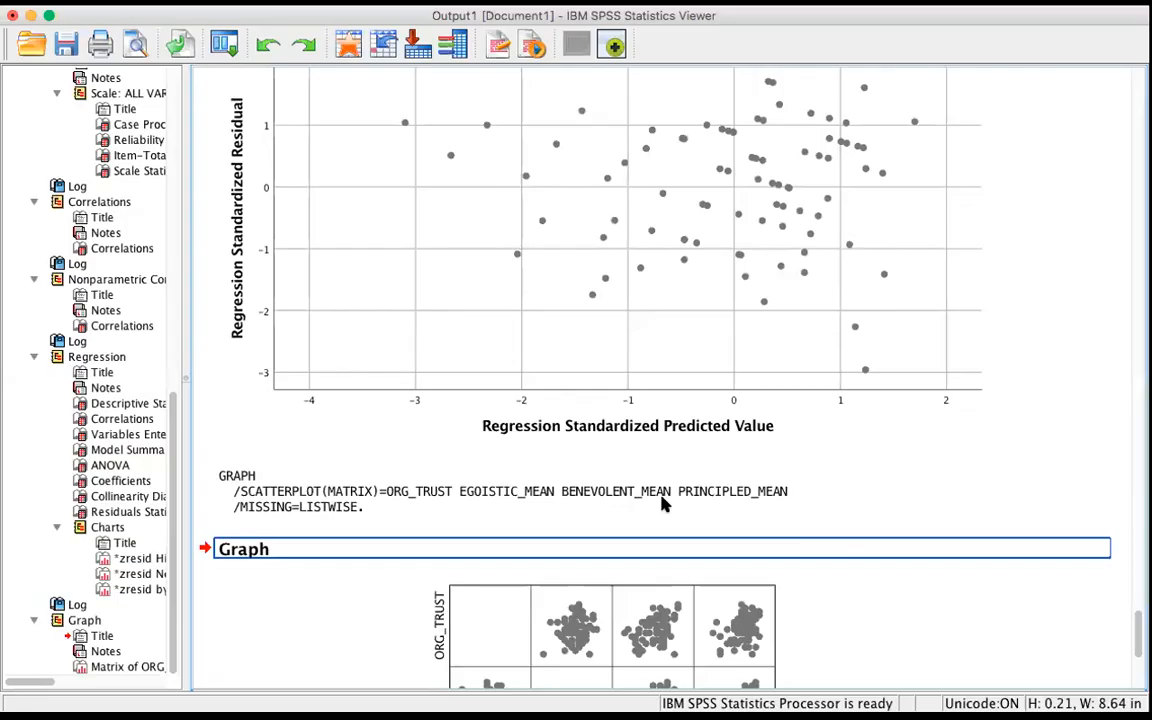
{"action": "left_click", "coordinate": [760, 492]}
{"action": "scroll", "coordinate": [757, 492], "scroll_direction": "down", "scroll_amount": 5}
{"action": "left_click", "coordinate": [757, 493]}
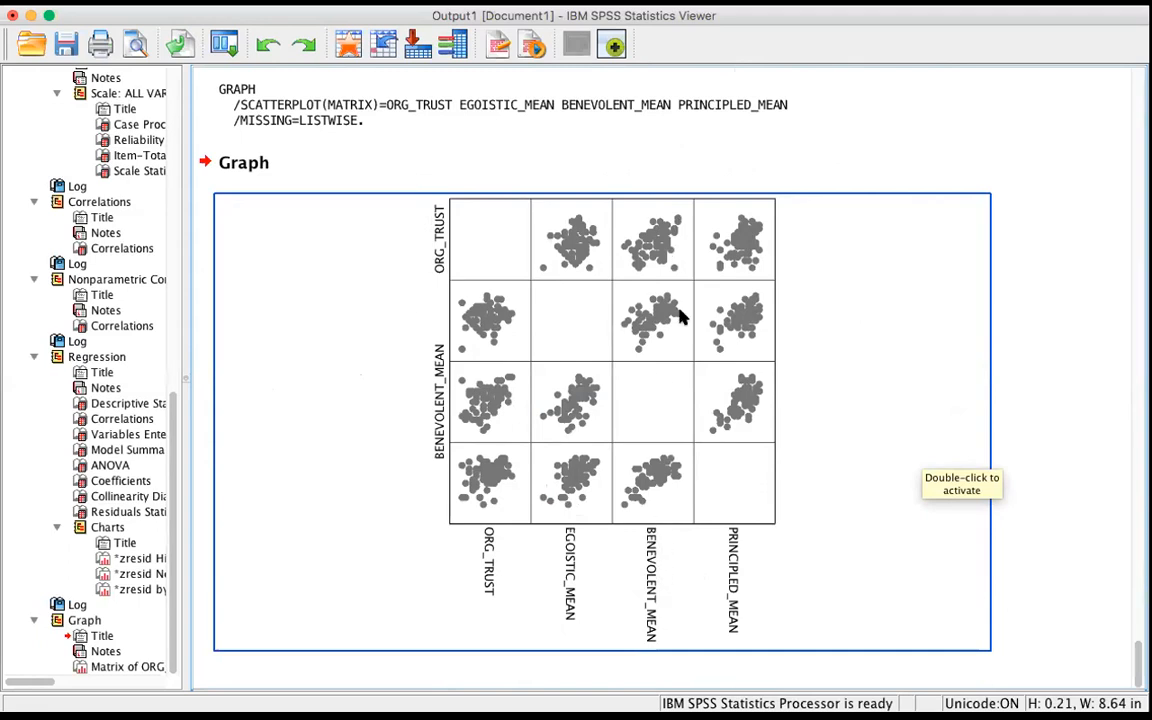
Generate a legacy simple scatterplot with ORG_TRUST on the Y axis and BENEVOLENT_MEAN on the X axis.
{"action": "double_click", "coordinate": [613, 245]}
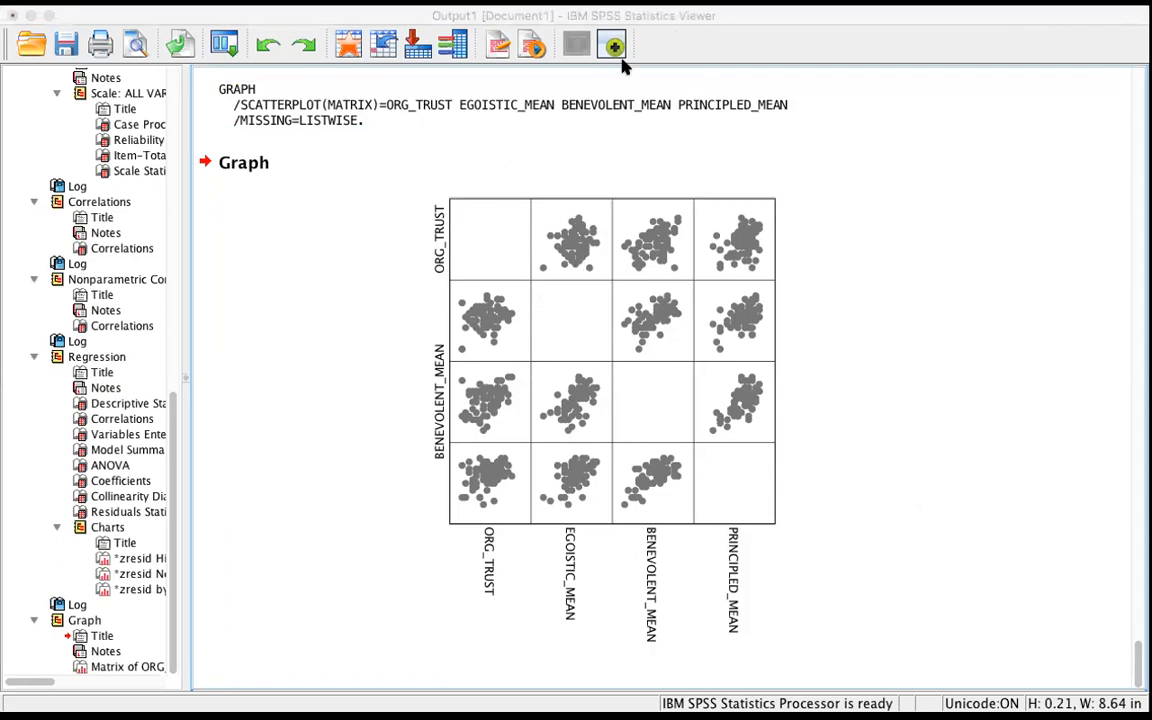
{"action": "left_click", "coordinate": [430, 240]}
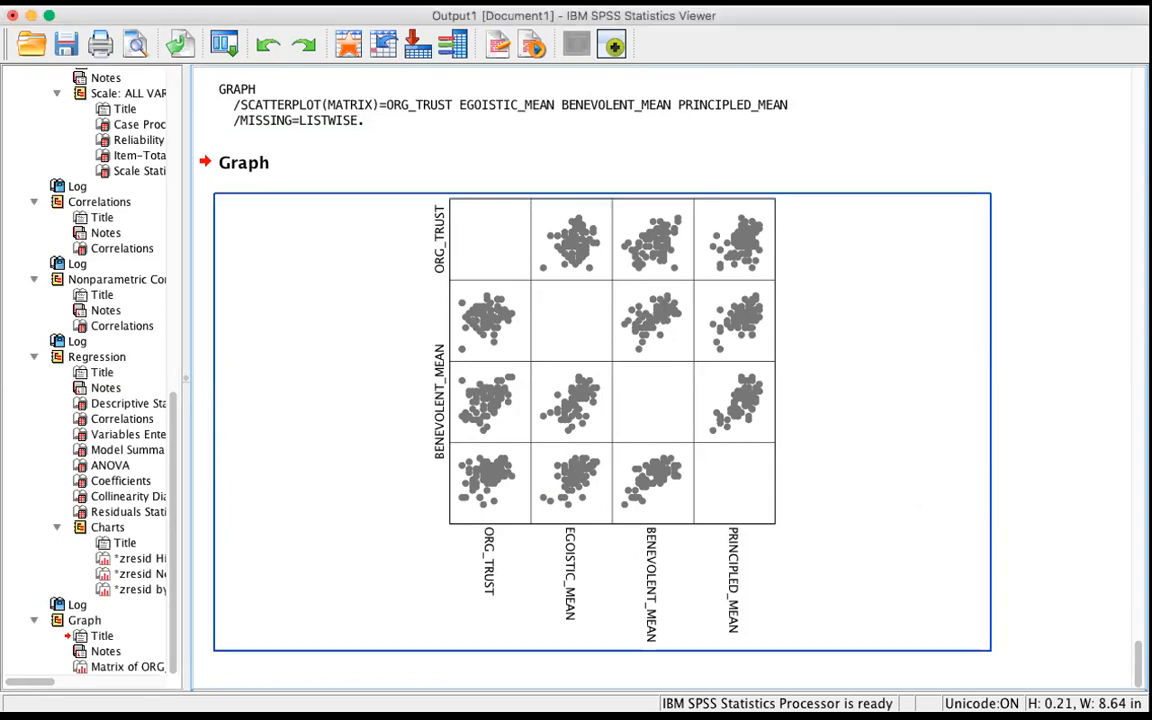
{"action": "left_click", "coordinate": [535, 5]}
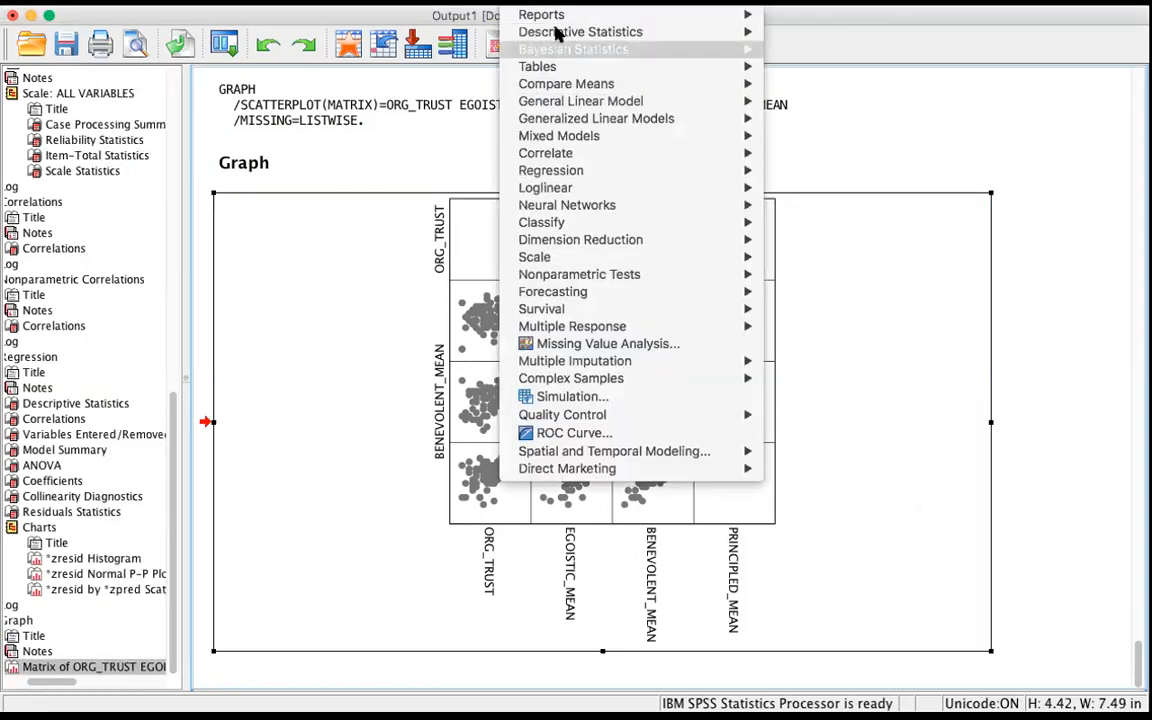
{"action": "mouse_move", "coordinate": [588, 3]}
{"action": "mouse_move", "coordinate": [760, 101]}
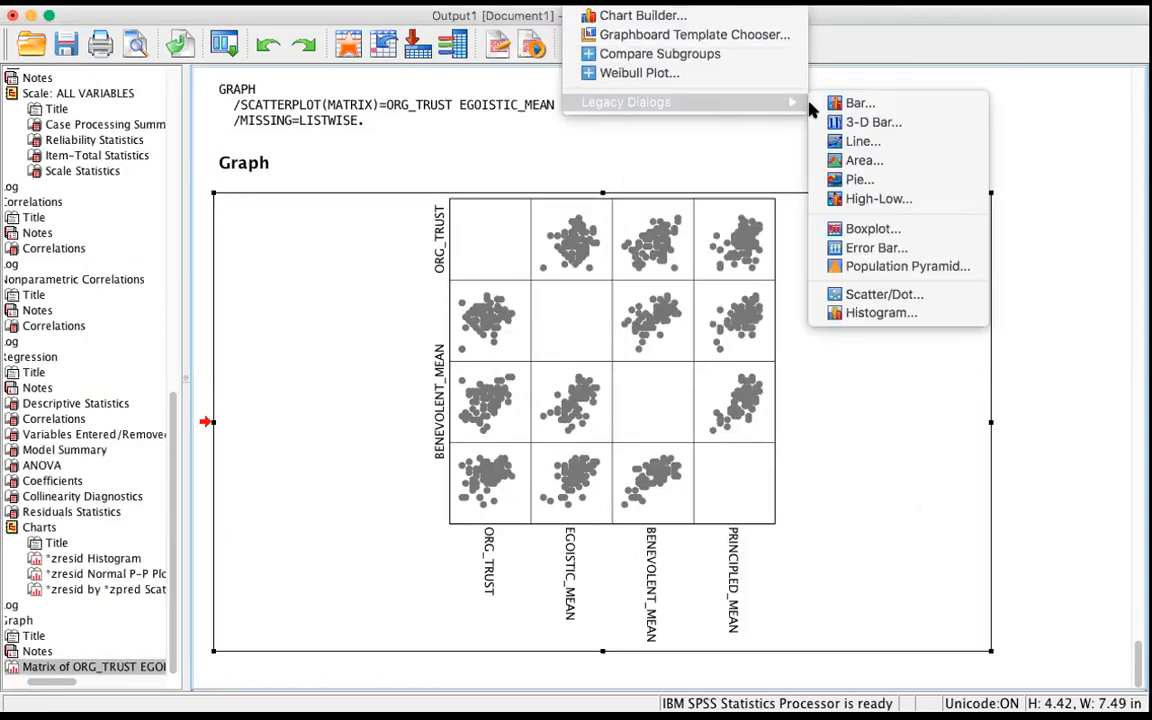
{"action": "left_click", "coordinate": [870, 294]}
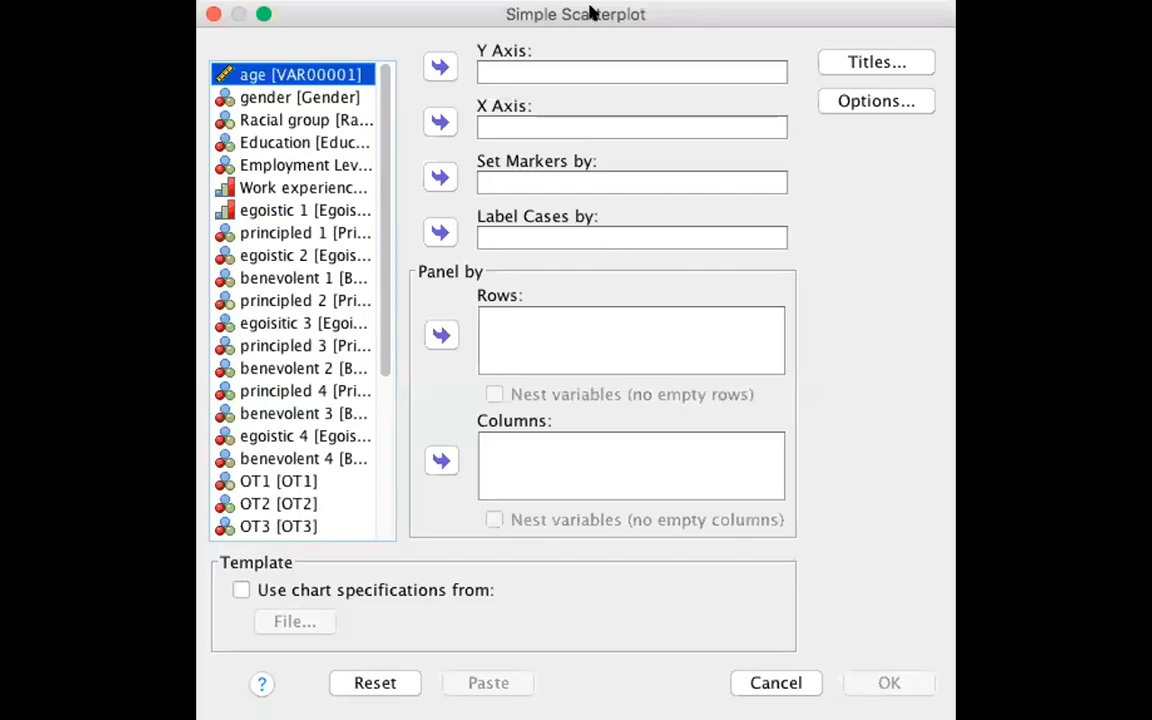
{"action": "scroll", "coordinate": [285, 278], "scroll_direction": "down", "scroll_amount": 5}
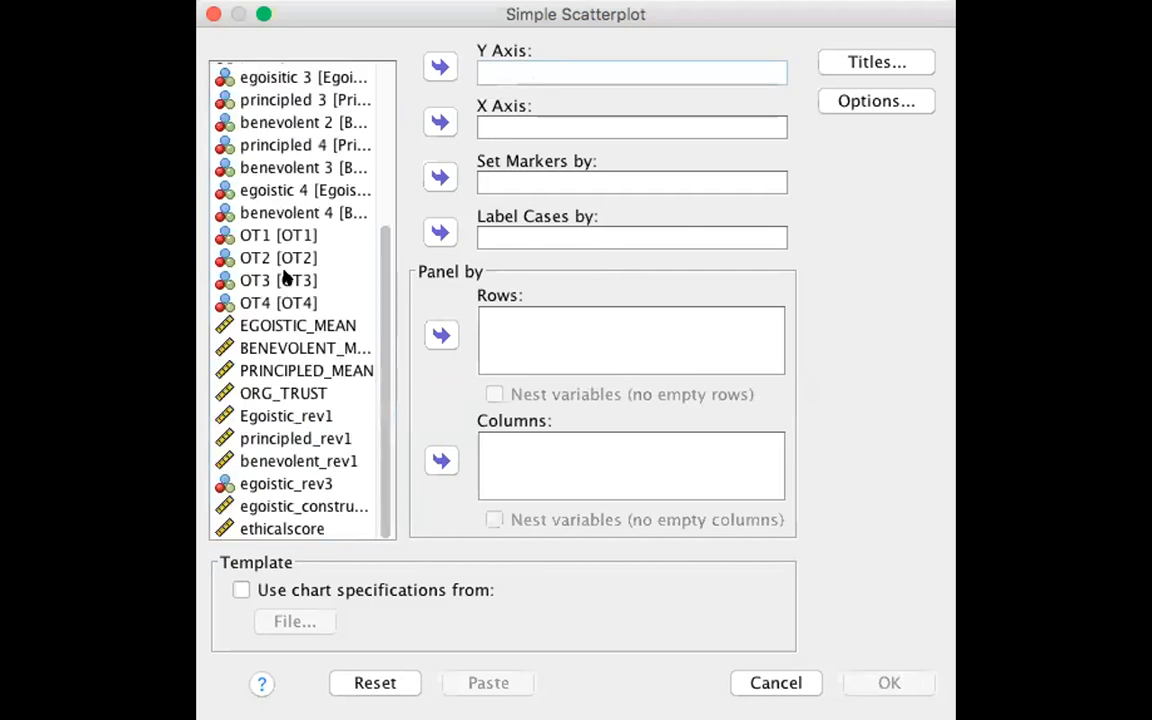
{"action": "left_click", "coordinate": [283, 393]}
{"action": "left_click", "coordinate": [440, 67]}
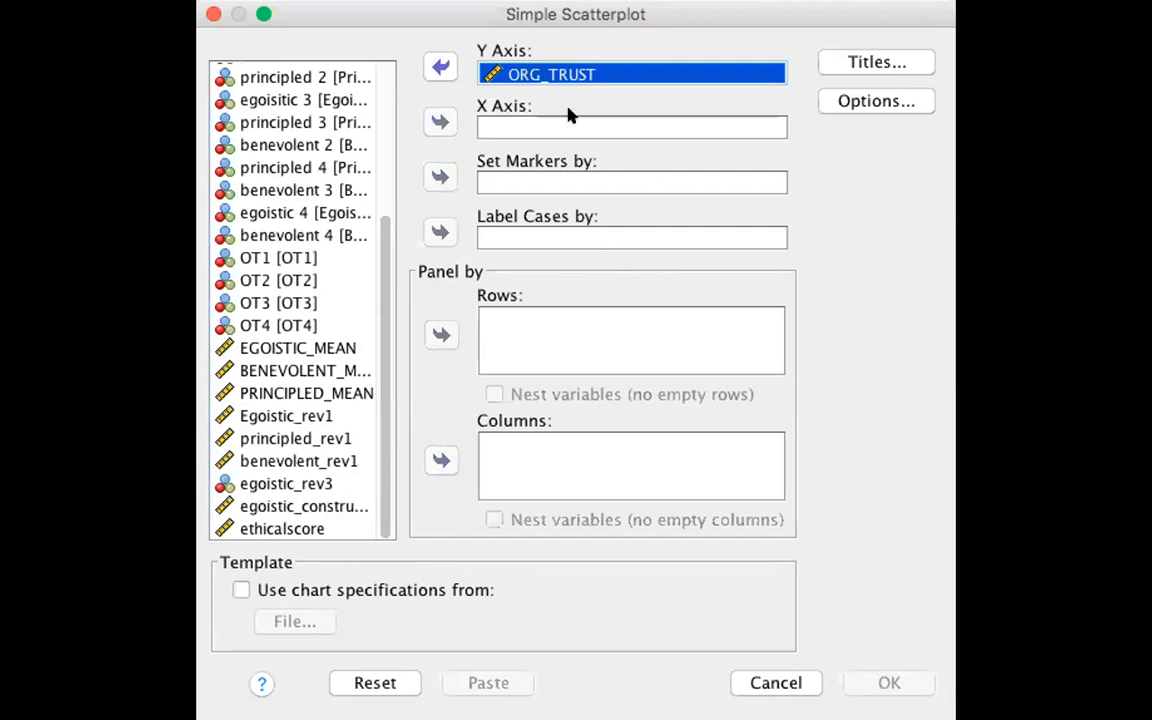
{"action": "left_click", "coordinate": [305, 370]}
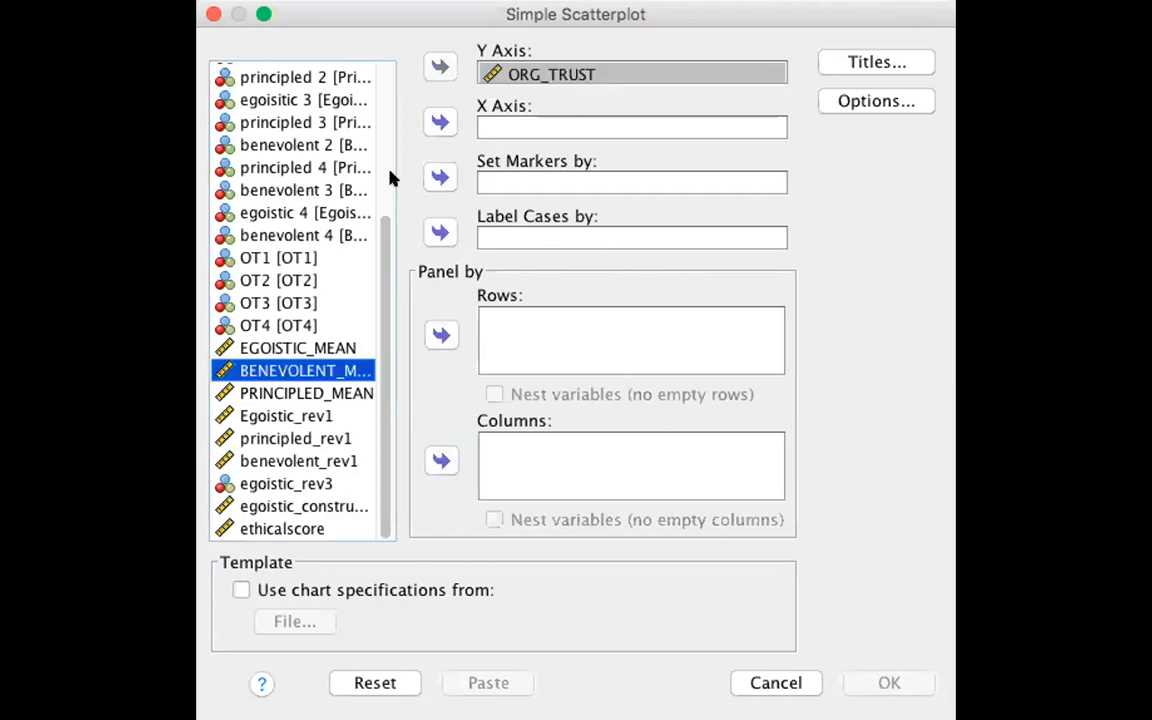
{"action": "left_click", "coordinate": [440, 122]}
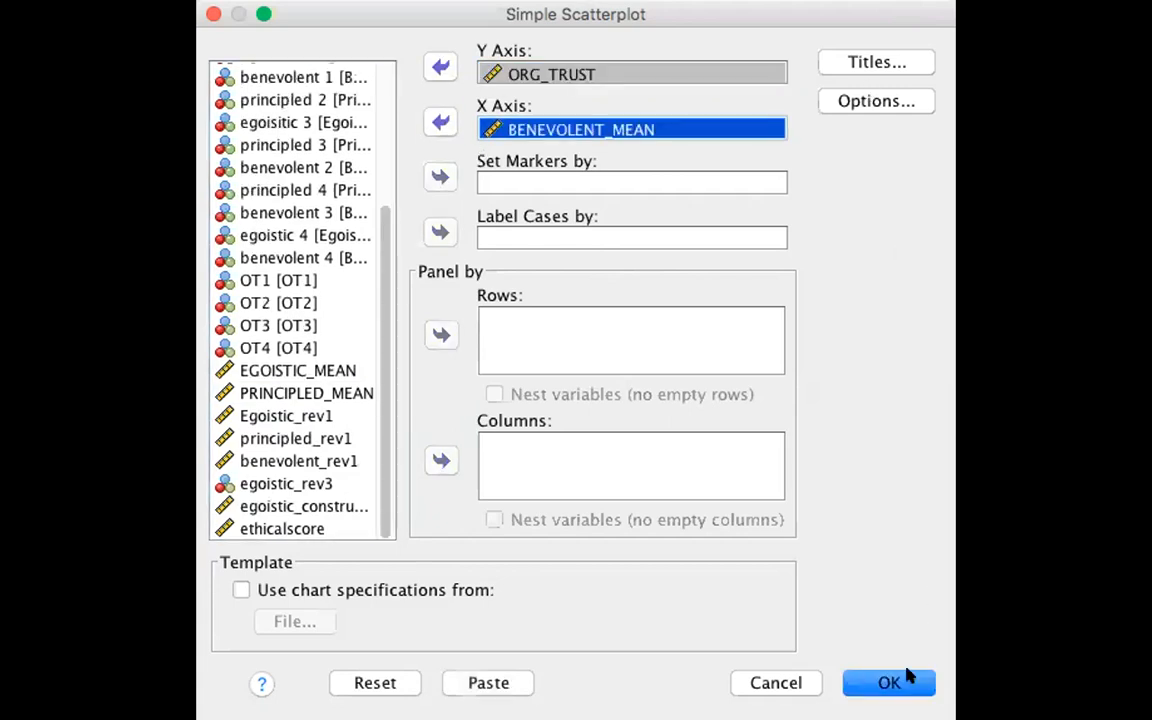
{"action": "left_click", "coordinate": [890, 682]}
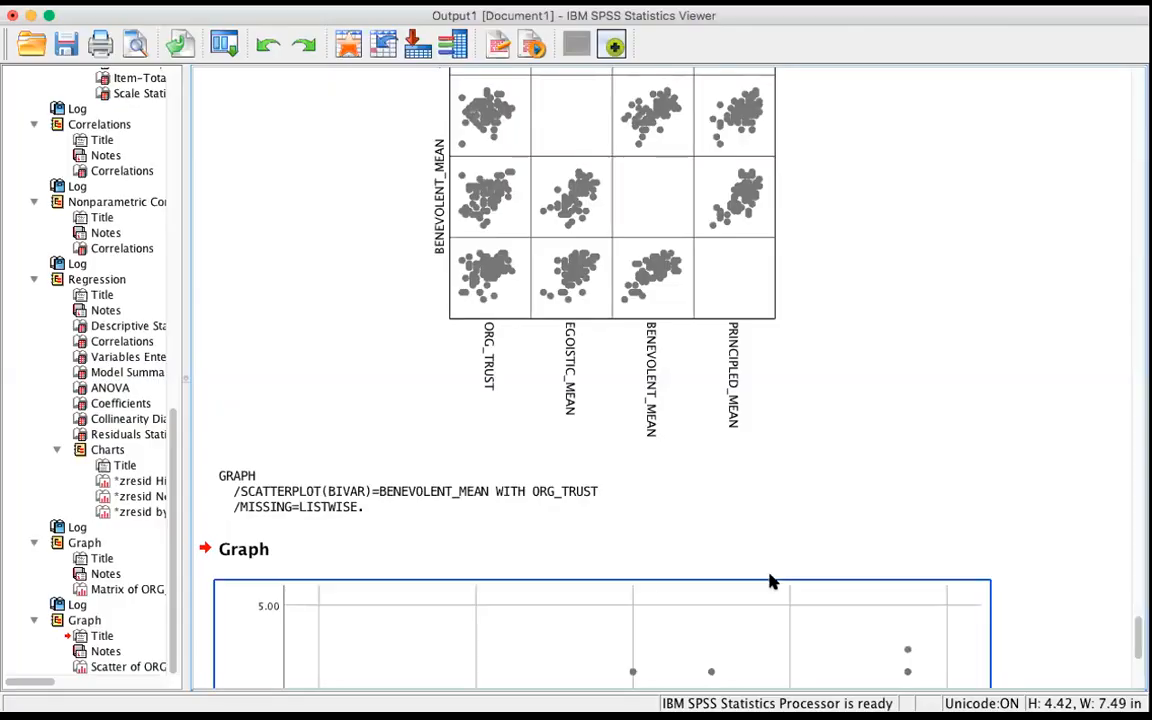
Examine the scatterplot of ORG_TRUST against BENEVOLENT_MEAN for the direction and linearity of the relationship.
{"action": "scroll", "coordinate": [770, 581], "scroll_direction": "down", "scroll_amount": 5}
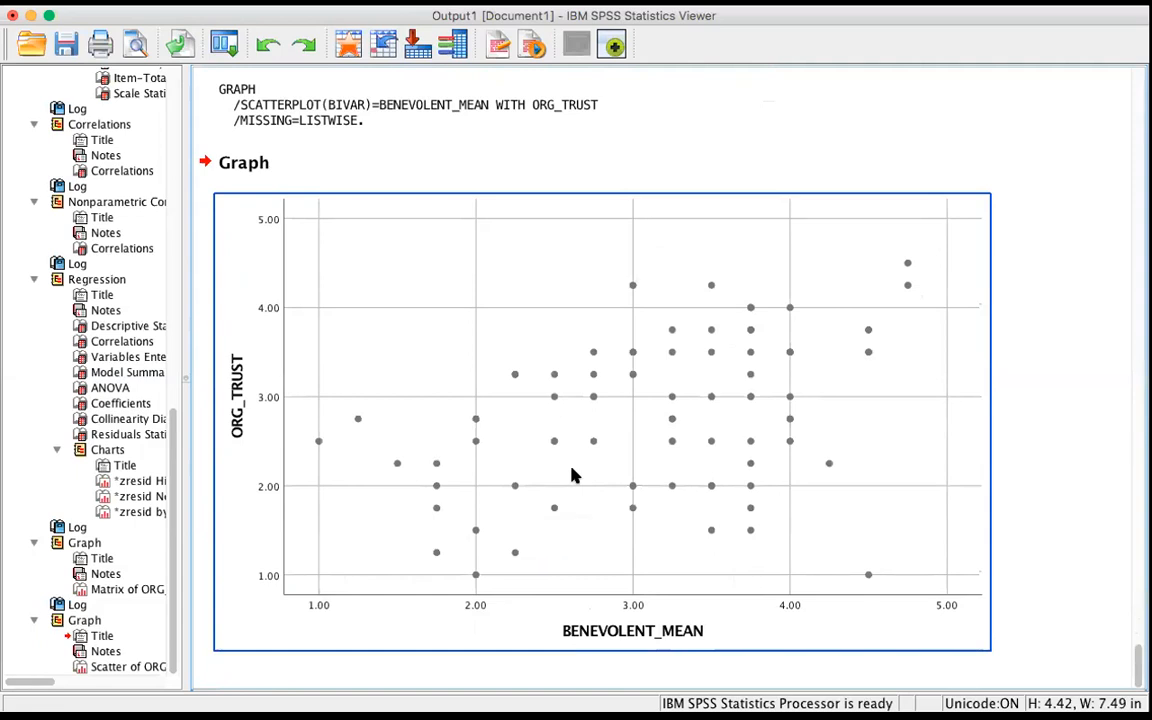
{"action": "double_click", "coordinate": [681, 419]}
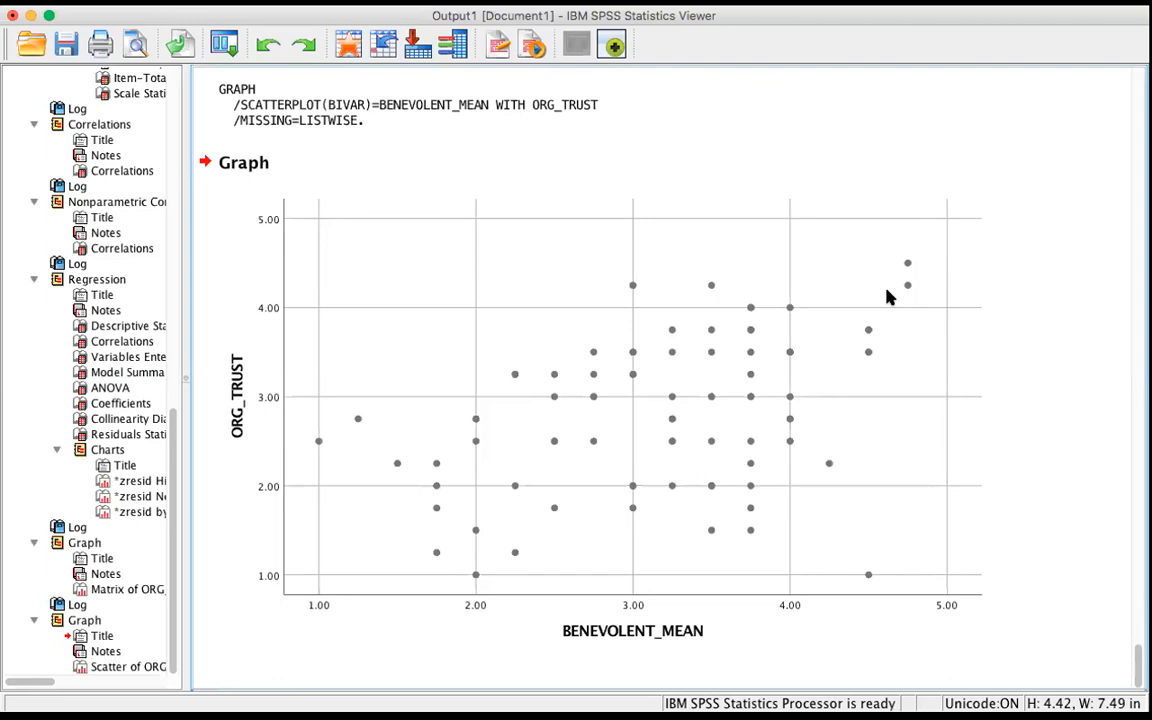
{"action": "left_click_drag", "start_coordinate": [889, 301], "coordinate": [675, 151]}
{"action": "left_click", "coordinate": [522, 301]}
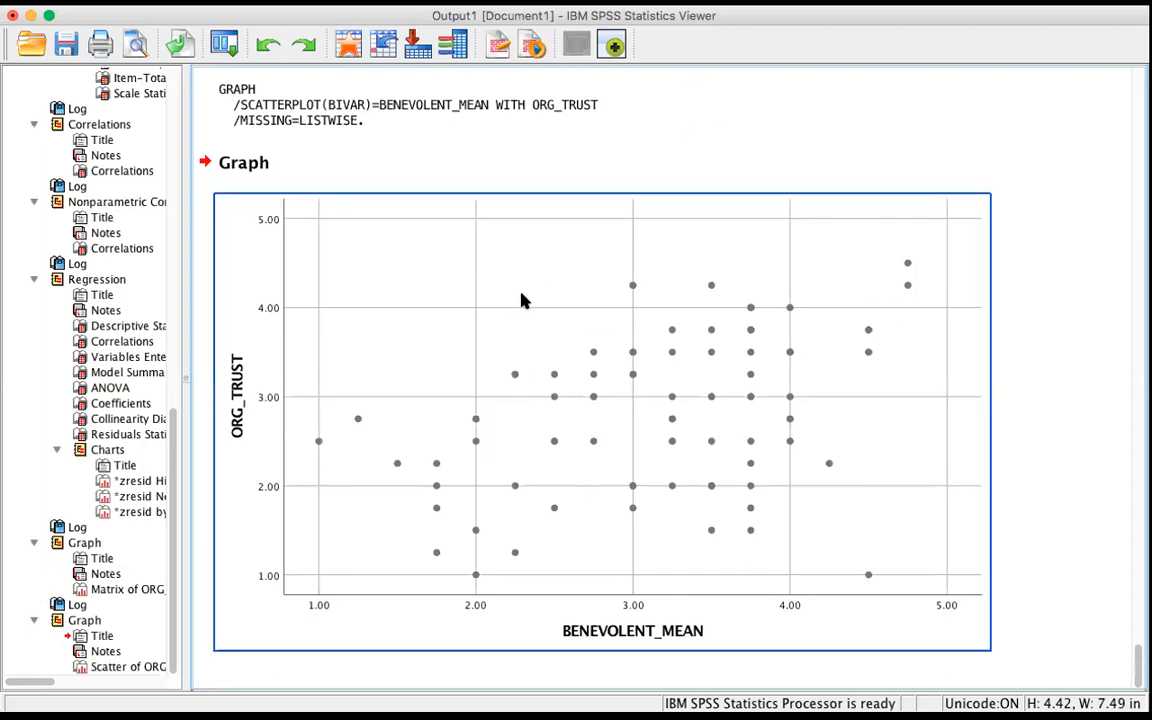
Go back through the reliability, correlation and regression output and review the Coefficients table for the three ethical climate means.
{"action": "scroll", "coordinate": [522, 301], "scroll_direction": "up", "scroll_amount": 15}
{"action": "scroll", "coordinate": [522, 301], "scroll_direction": "up", "scroll_amount": 20}
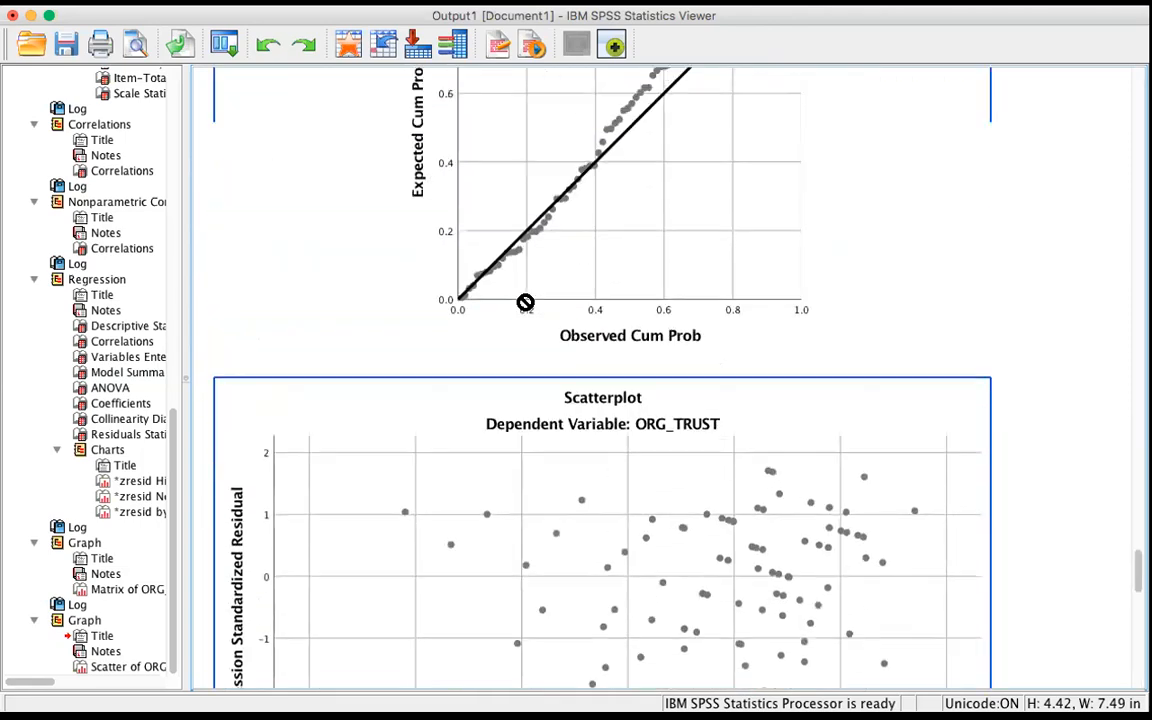
{"action": "scroll", "coordinate": [522, 301], "scroll_direction": "up", "scroll_amount": 15}
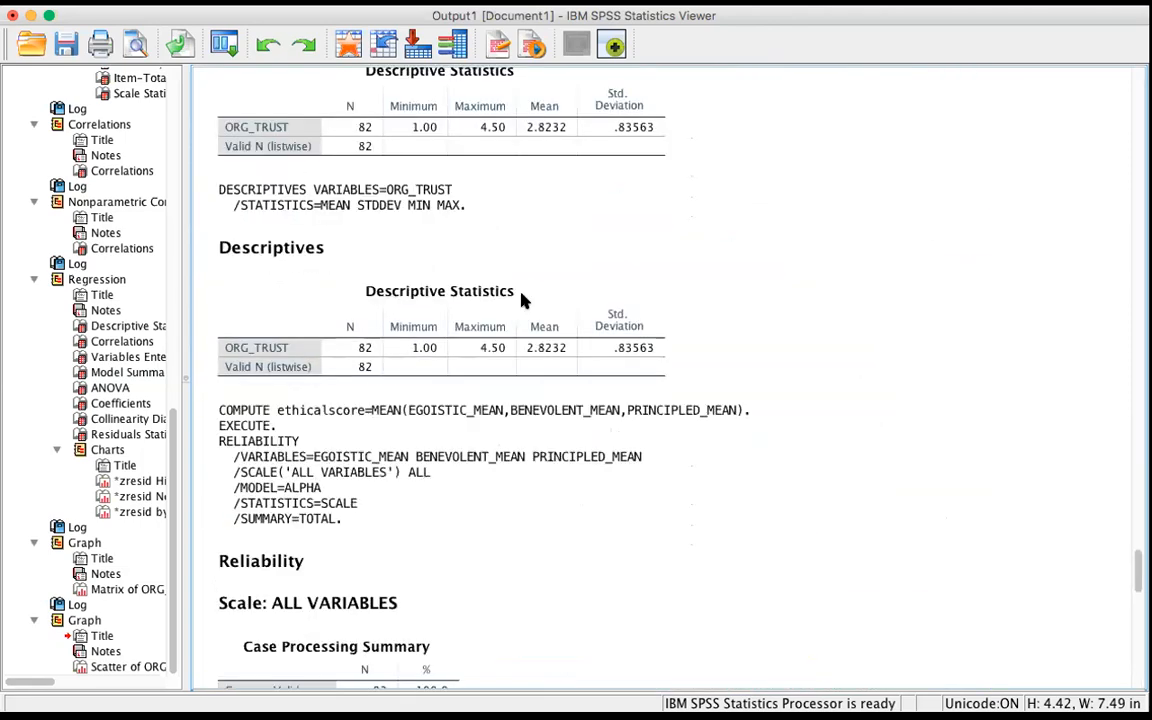
{"action": "scroll", "coordinate": [525, 302], "scroll_direction": "down", "scroll_amount": 10}
{"action": "scroll", "coordinate": [525, 302], "scroll_direction": "down", "scroll_amount": 6}
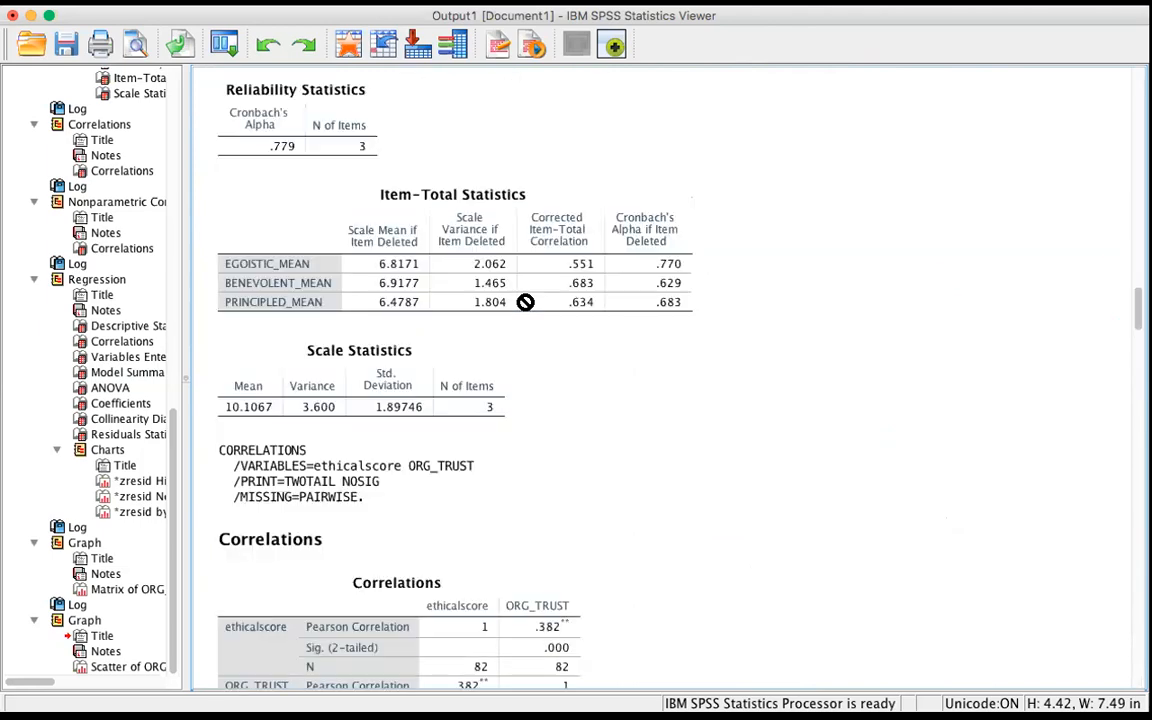
{"action": "scroll", "coordinate": [525, 302], "scroll_direction": "up", "scroll_amount": 2}
{"action": "scroll", "coordinate": [525, 302], "scroll_direction": "down", "scroll_amount": 20}
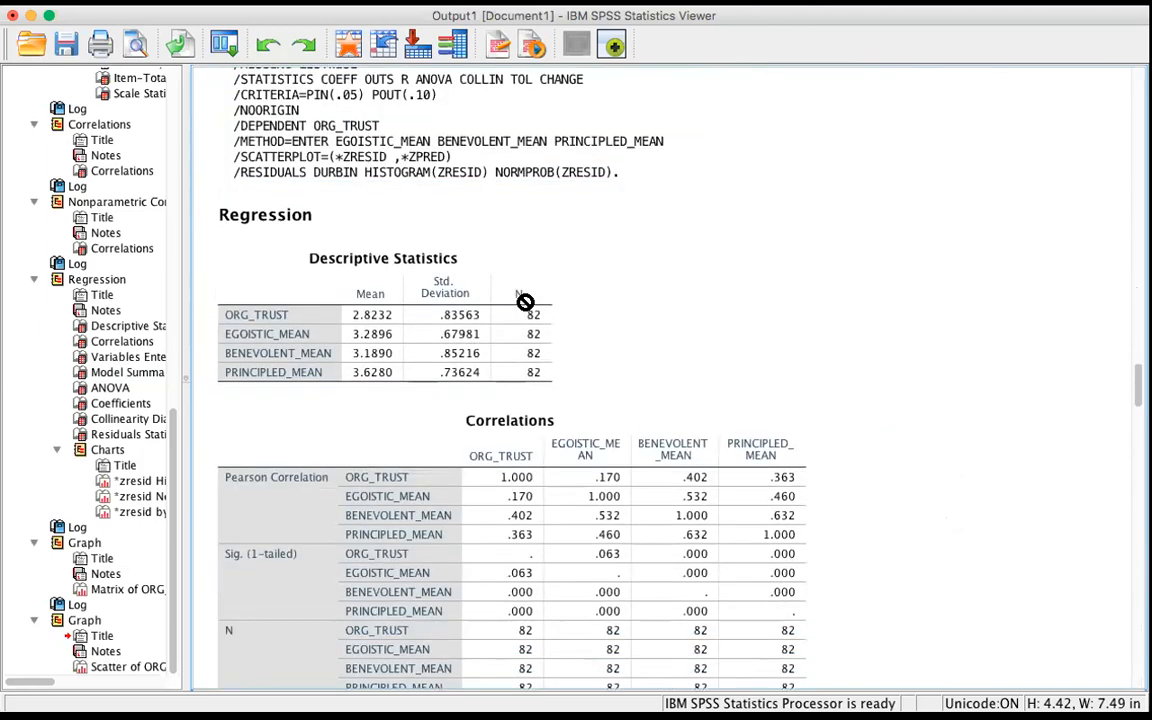
{"action": "scroll", "coordinate": [527, 300], "scroll_direction": "down", "scroll_amount": 1}
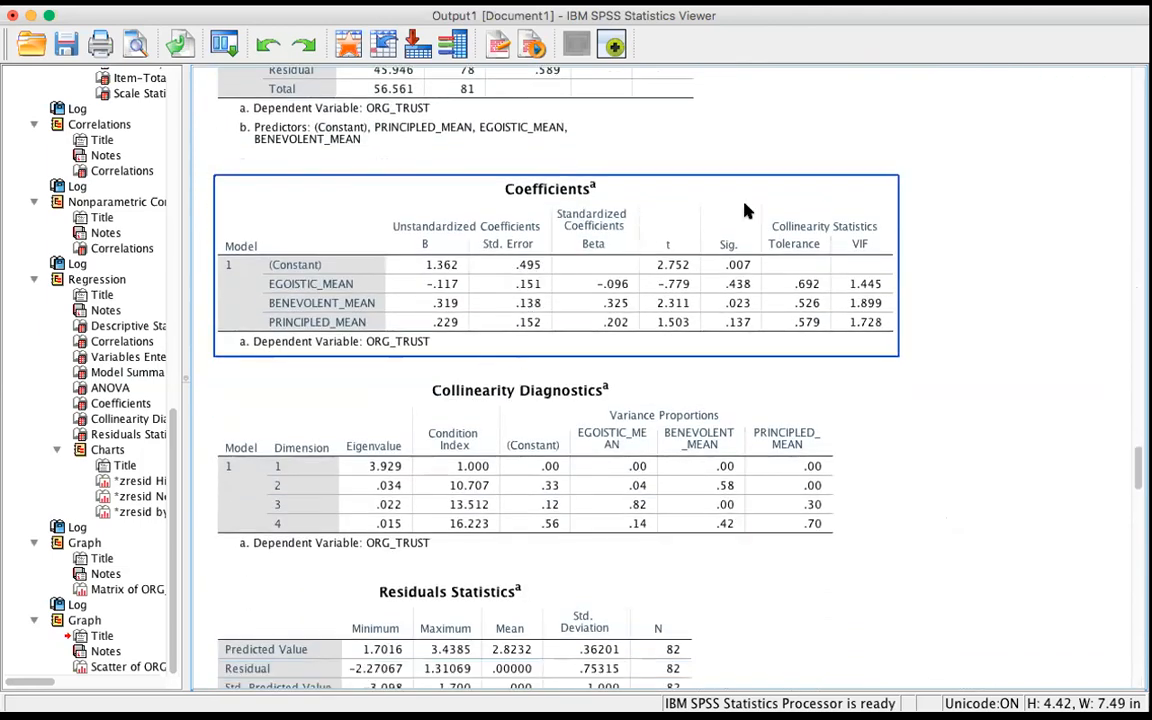
{"action": "left_click", "coordinate": [920, 95]}
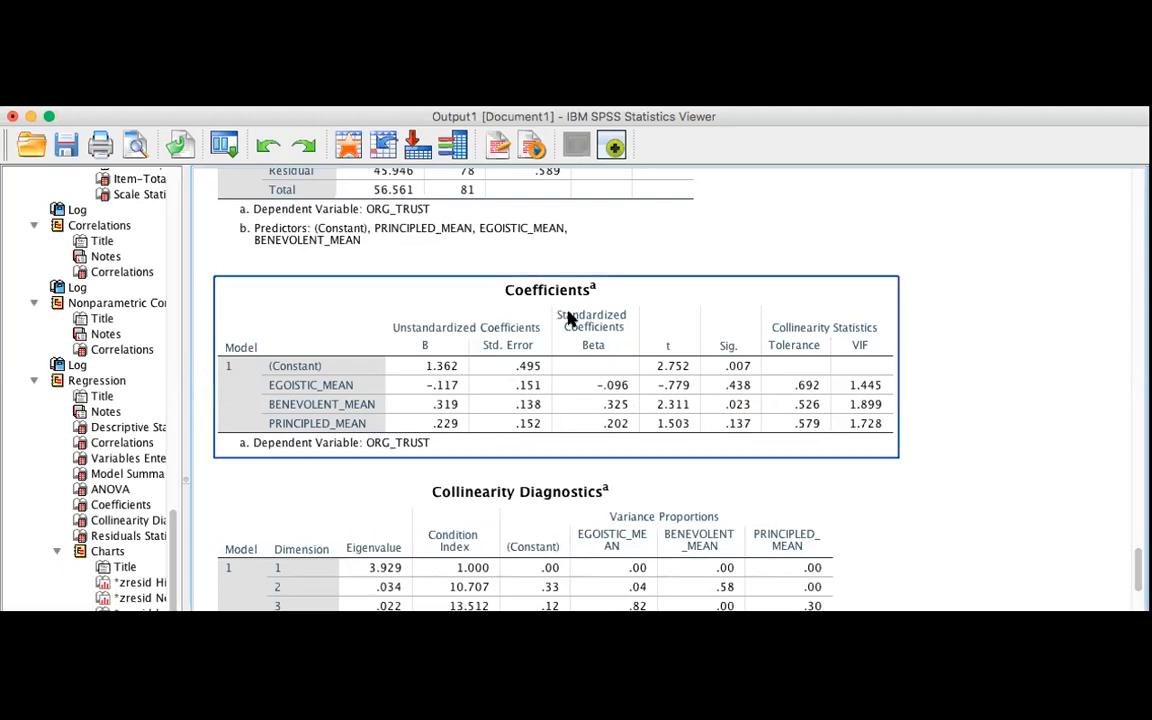
{"action": "double_click", "coordinate": [368, 117]}
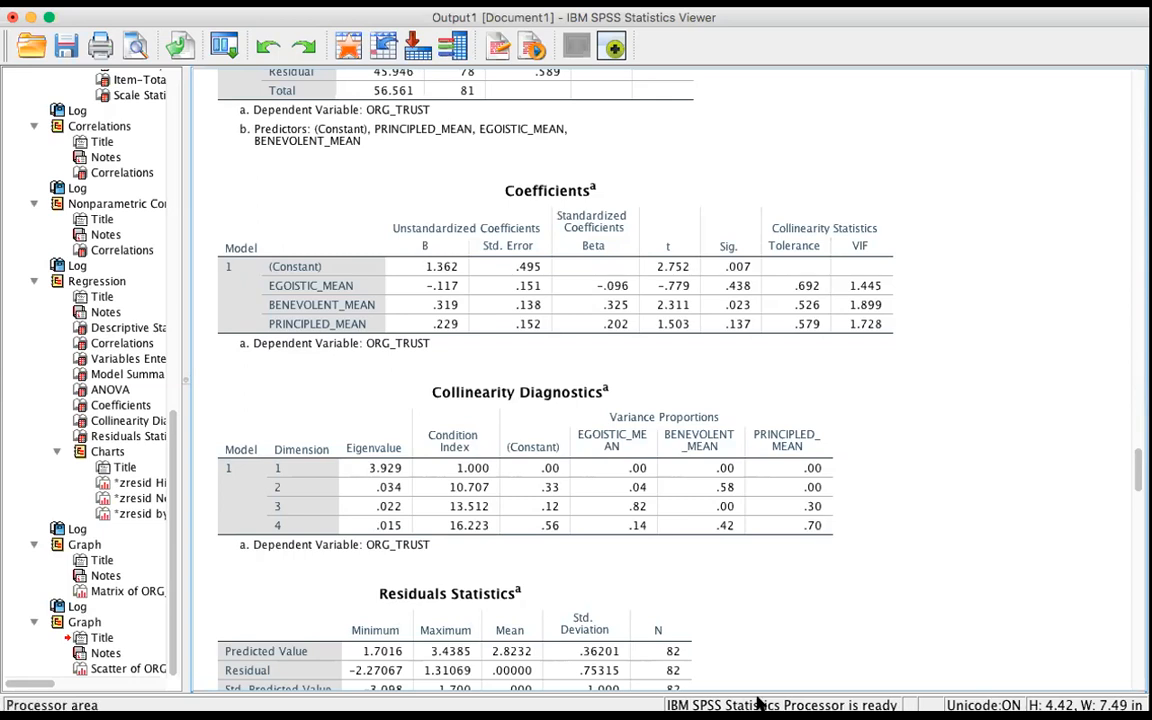
Switch to the Chapter 4 results document in Word and reread the five research objectives, including the one on moderating demographic variables.
{"action": "left_click", "coordinate": [503, 680]}
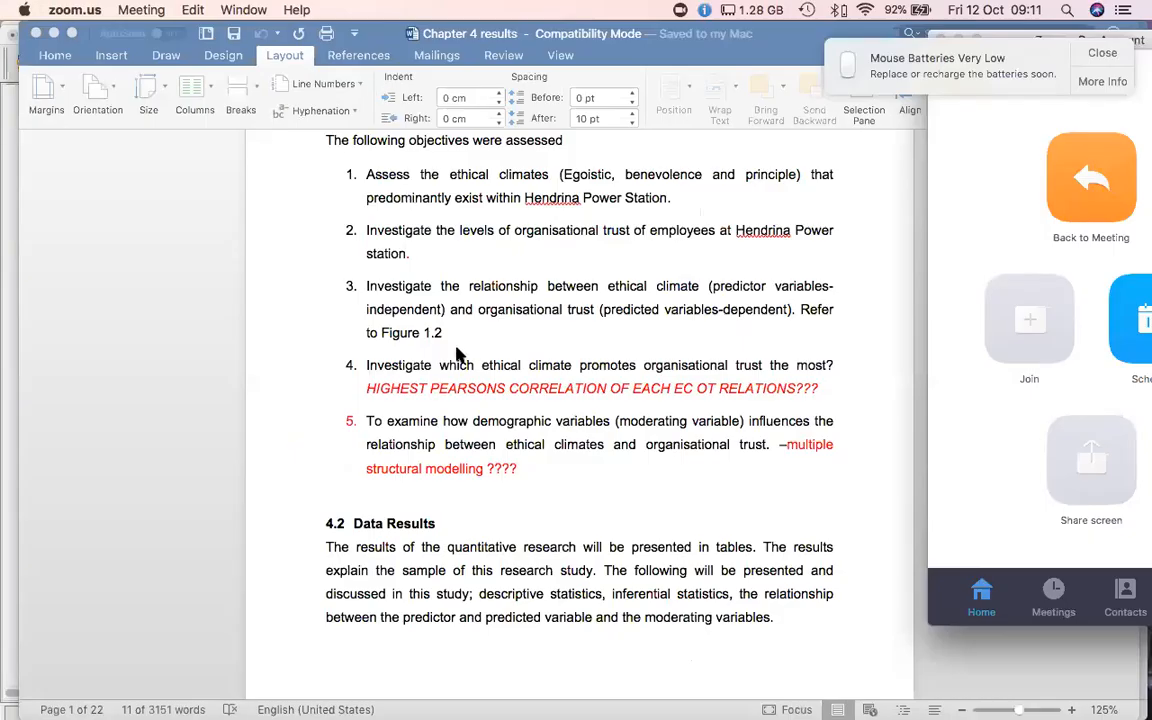
{"action": "scroll", "coordinate": [517, 430], "scroll_direction": "down", "scroll_amount": 1}
{"action": "scroll", "coordinate": [517, 430], "scroll_direction": "down", "scroll_amount": 1}
{"action": "scroll", "coordinate": [517, 430], "scroll_direction": "up", "scroll_amount": 5}
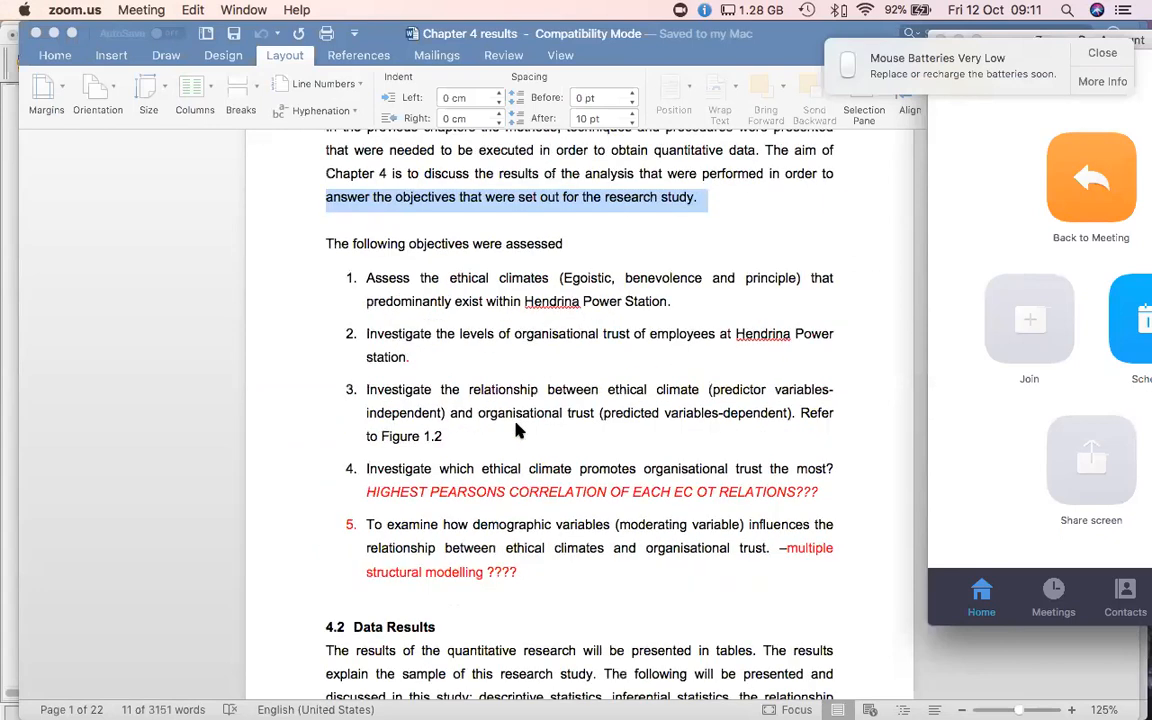
{"action": "scroll", "coordinate": [517, 430], "scroll_direction": "up", "scroll_amount": 1}
{"action": "scroll", "coordinate": [517, 430], "scroll_direction": "down", "scroll_amount": 2}
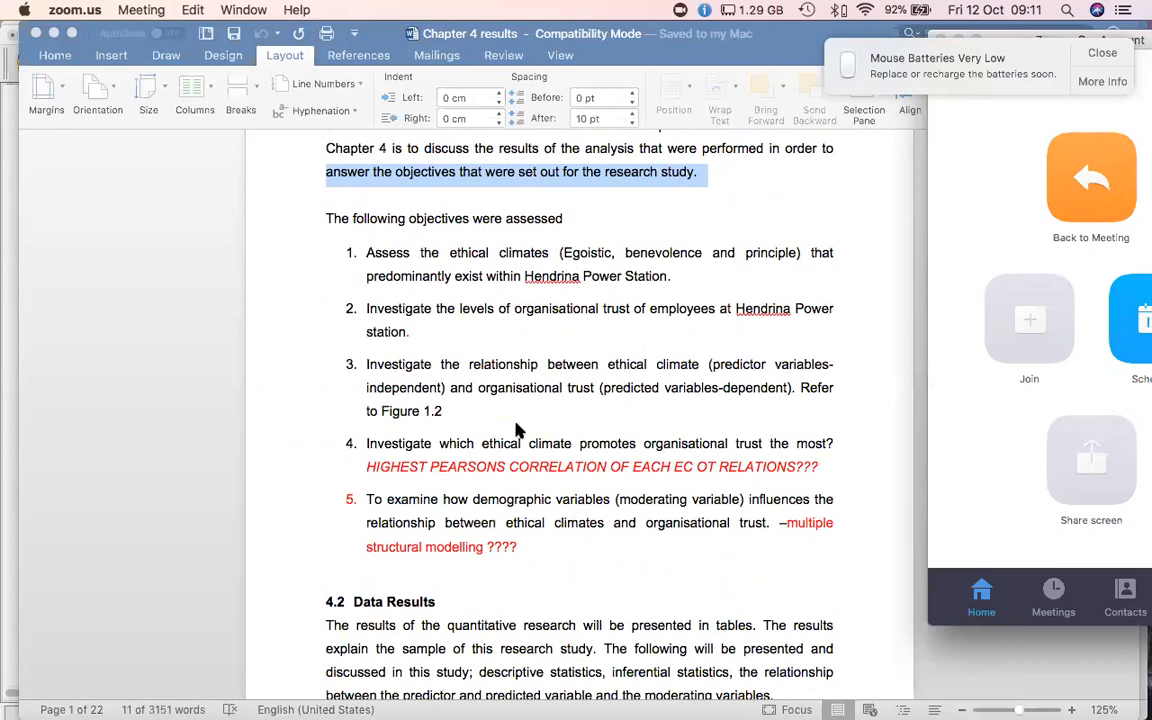
{"action": "scroll", "coordinate": [517, 430], "scroll_direction": "down", "scroll_amount": 1}
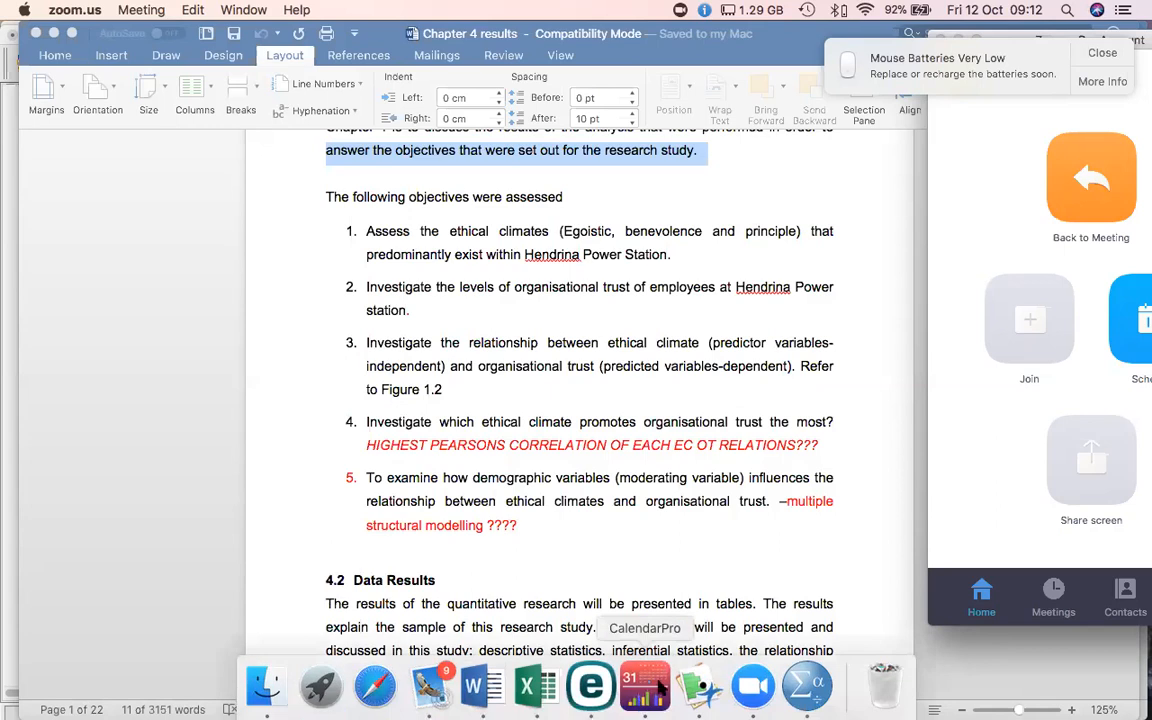
Switch back to SPSS and start a Compute Variable transformation with the target variable named interaction.
{"action": "left_click", "coordinate": [812, 683]}
{"action": "mouse_move", "coordinate": [431, 36]}
{"action": "left_mouse_down"}
{"action": "mouse_move", "coordinate": [460, 52]}
{"action": "mouse_move", "coordinate": [445, 40]}
{"action": "left_mouse_up"}
{"action": "left_click", "coordinate": [532, 10]}
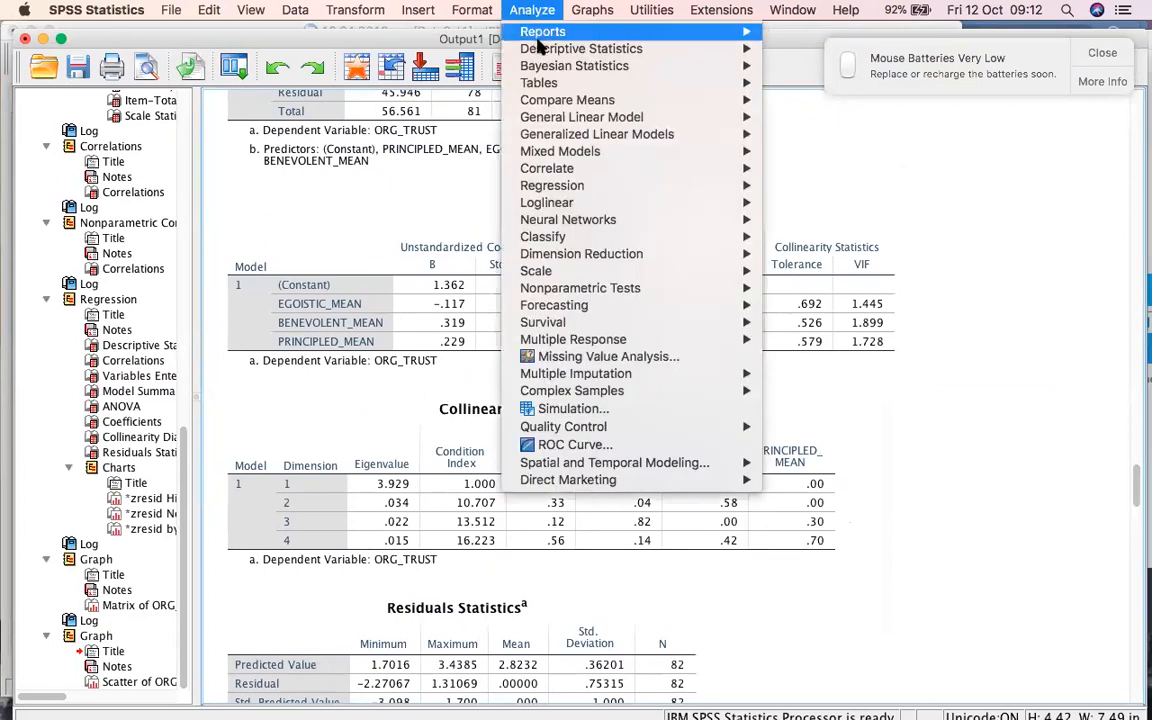
{"action": "mouse_move", "coordinate": [540, 54]}
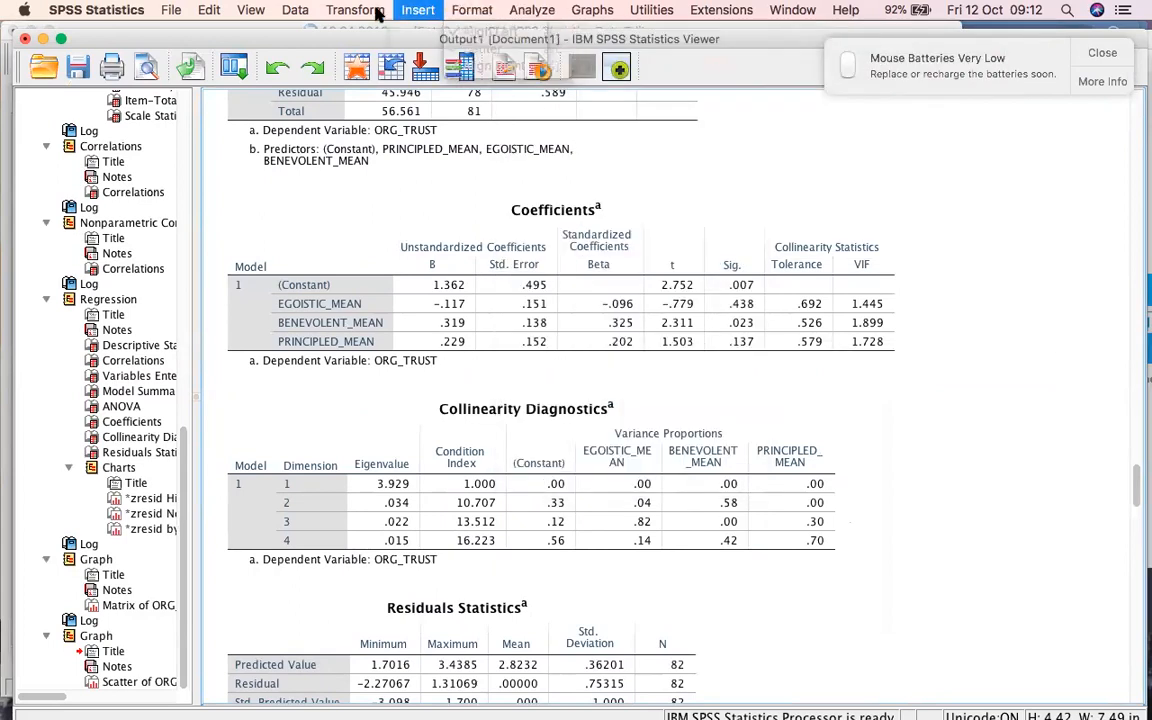
{"action": "mouse_move", "coordinate": [370, 12]}
{"action": "left_click", "coordinate": [405, 32]}
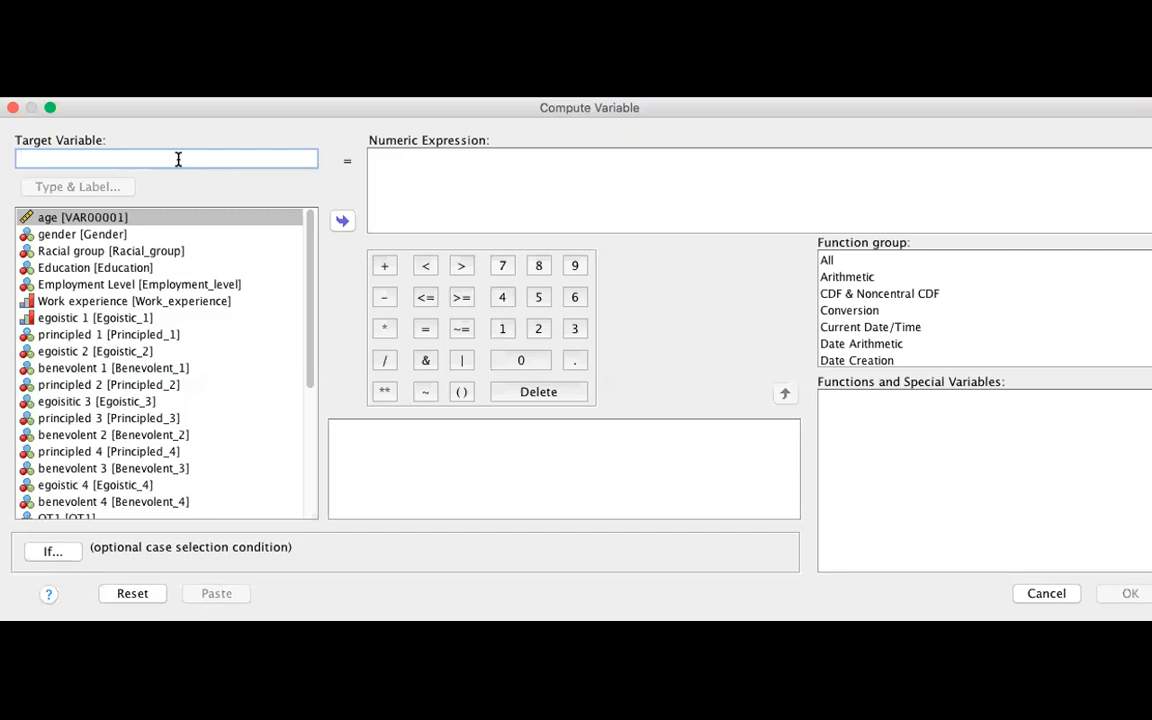
{"action": "scroll", "coordinate": [159, 334], "scroll_direction": "down", "scroll_amount": 5}
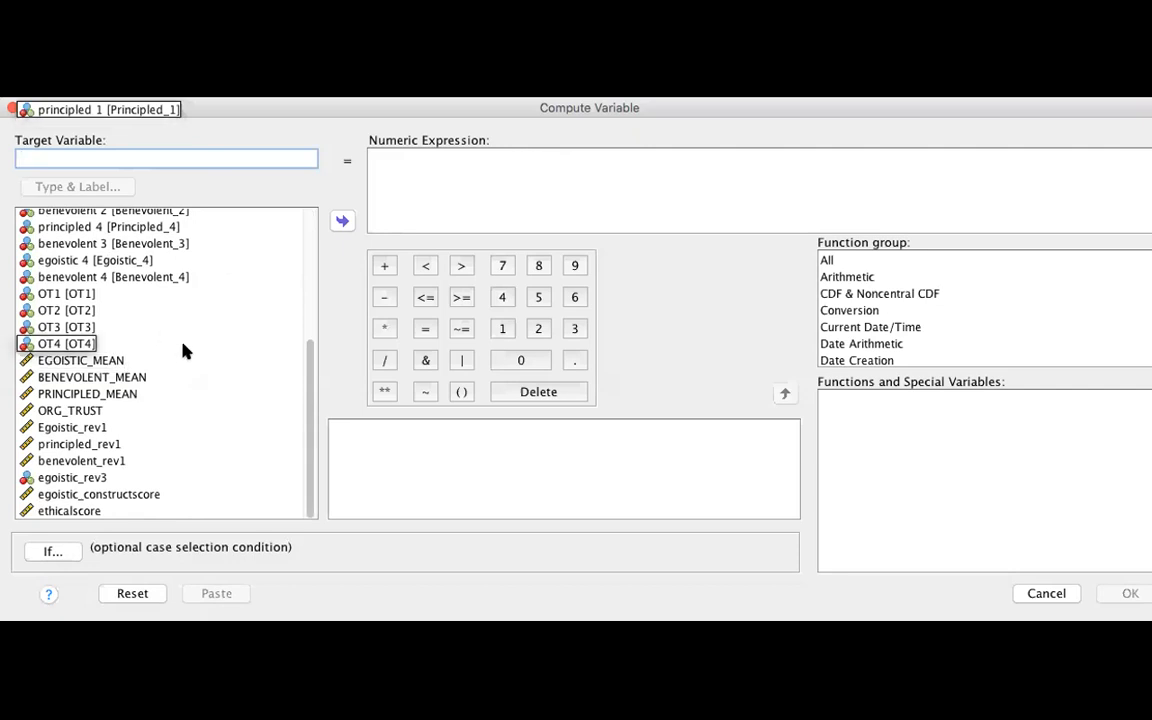
{"action": "scroll", "coordinate": [183, 350], "scroll_direction": "up", "scroll_amount": 5}
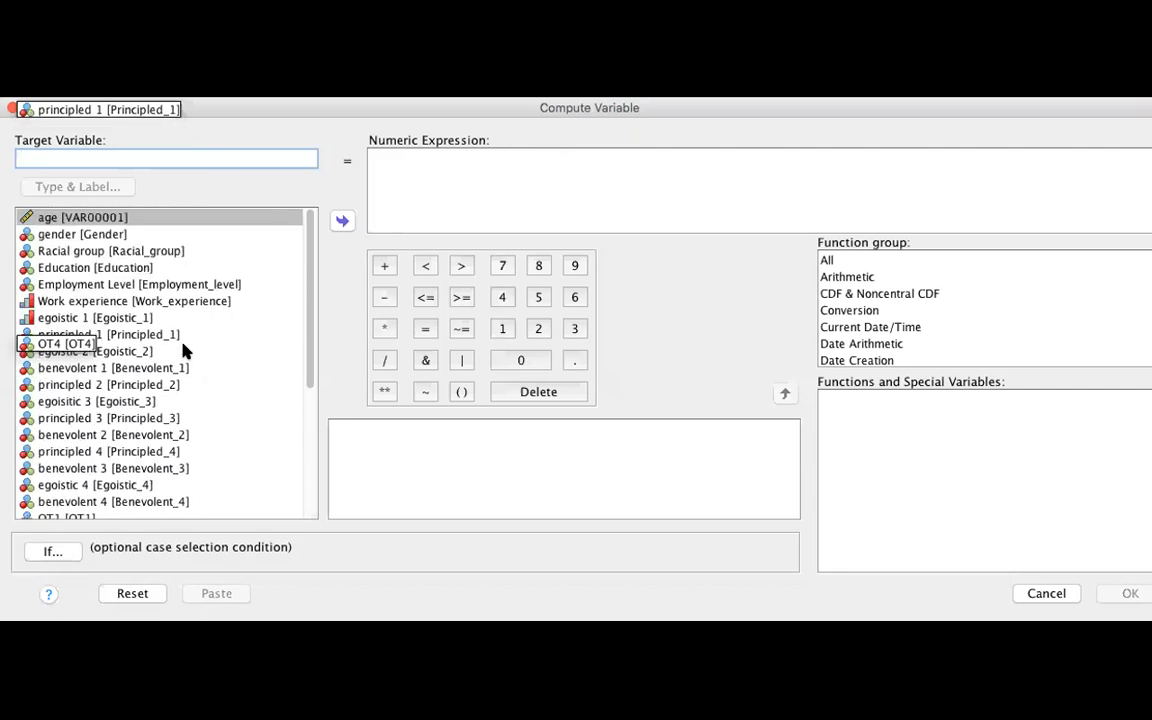
{"action": "scroll", "coordinate": [183, 350], "scroll_direction": "down", "scroll_amount": 5}
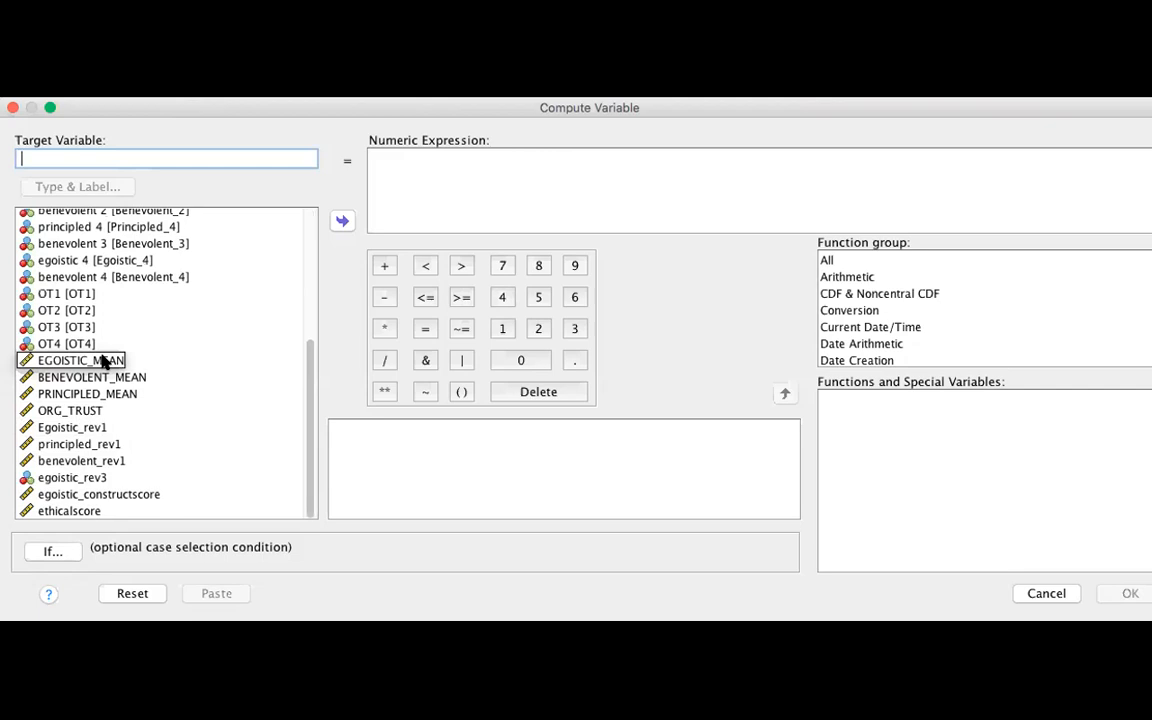
{"action": "type", "text": "i"}
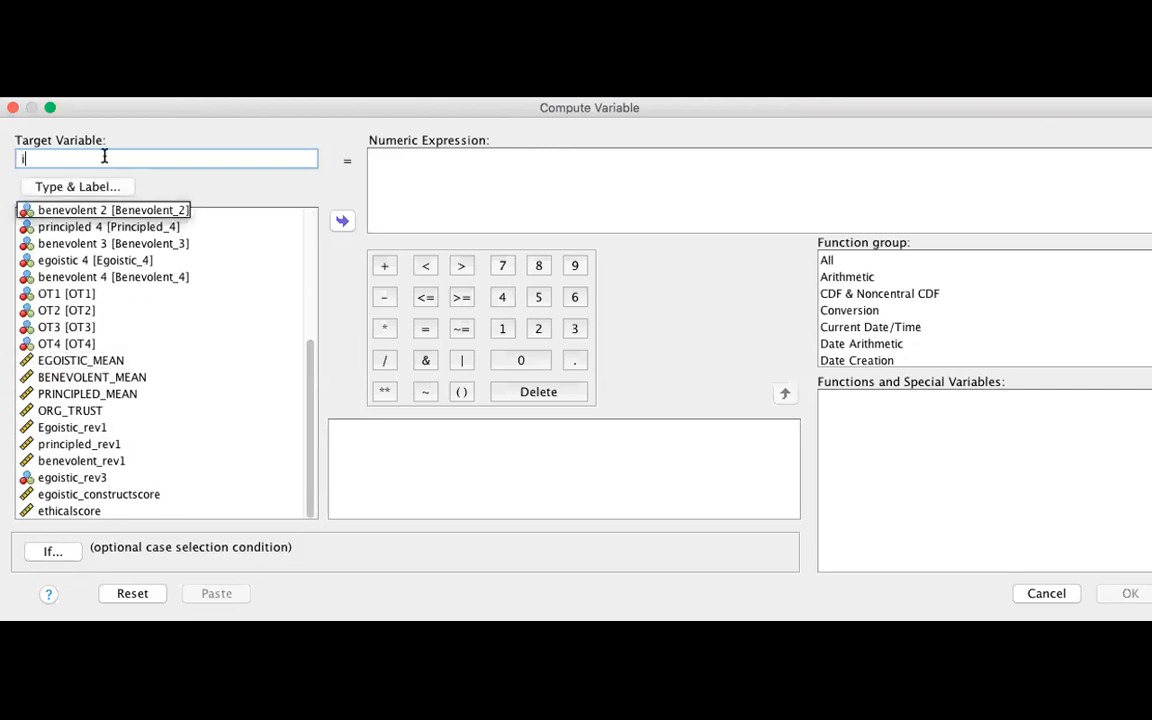
{"action": "type", "text": "nteraction"}
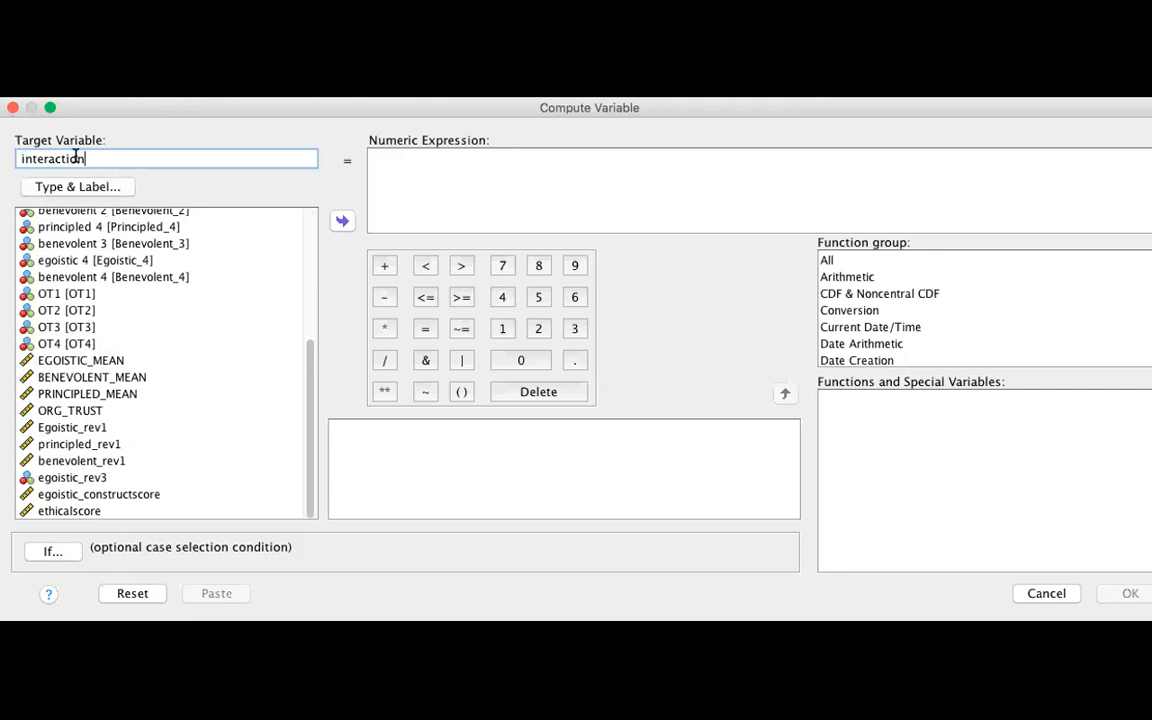
Compute EGOISTIC_MEAN * ethicalscore into the target variable, extending its name to interactionegositic.
{"action": "left_click", "coordinate": [403, 167]}
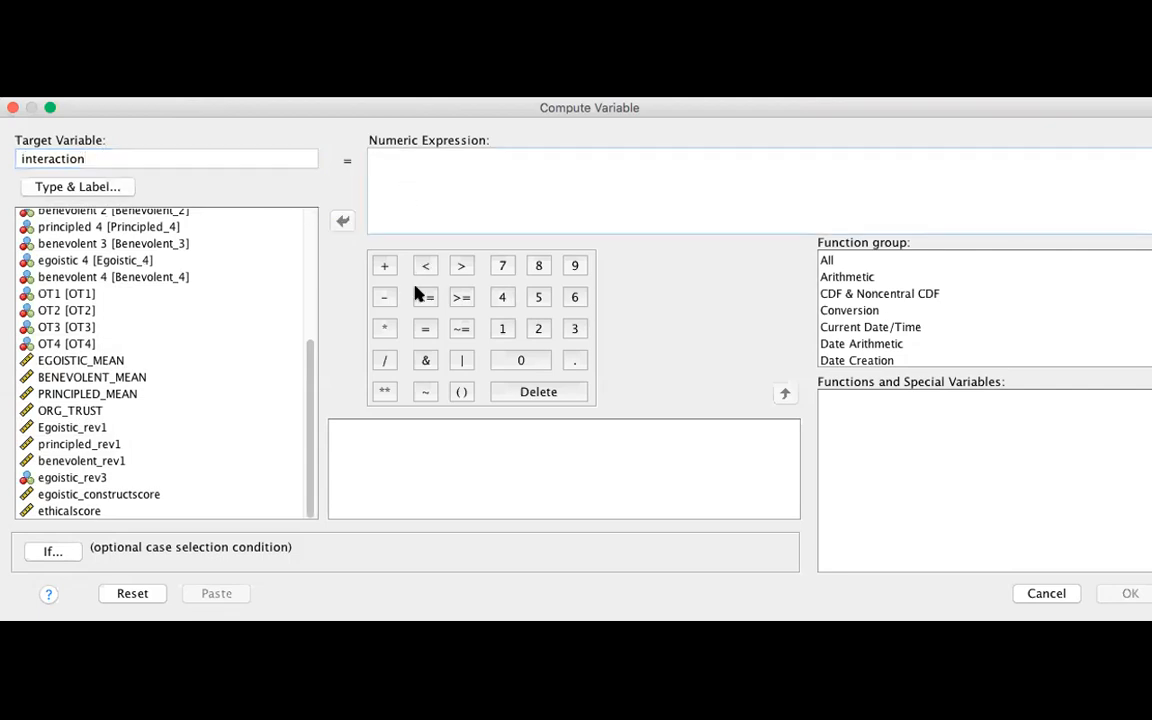
{"action": "left_click", "coordinate": [93, 360]}
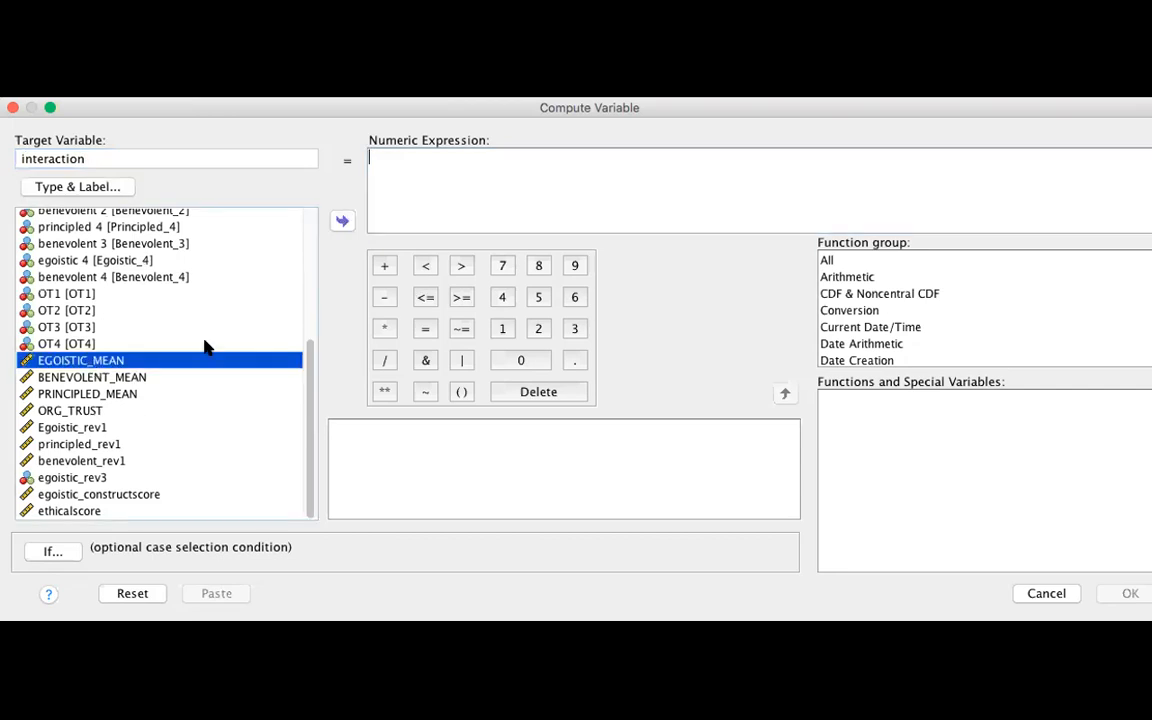
{"action": "left_click", "coordinate": [342, 221]}
{"action": "left_click", "coordinate": [385, 329]}
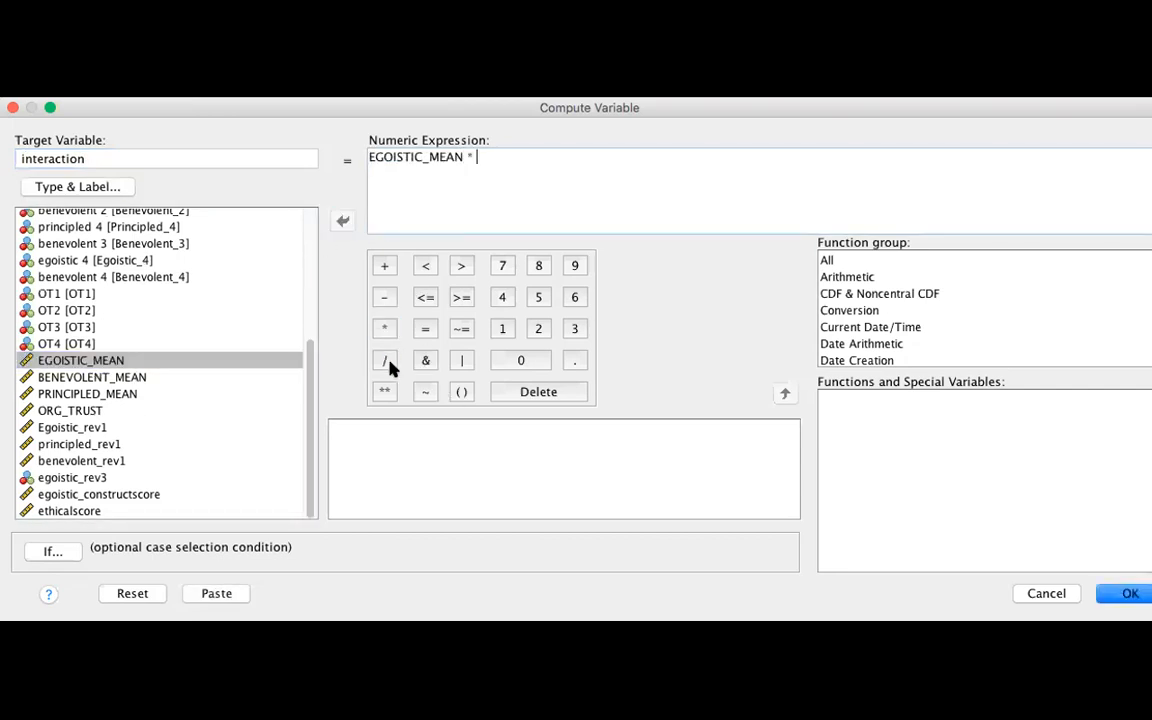
{"action": "left_click", "coordinate": [75, 511]}
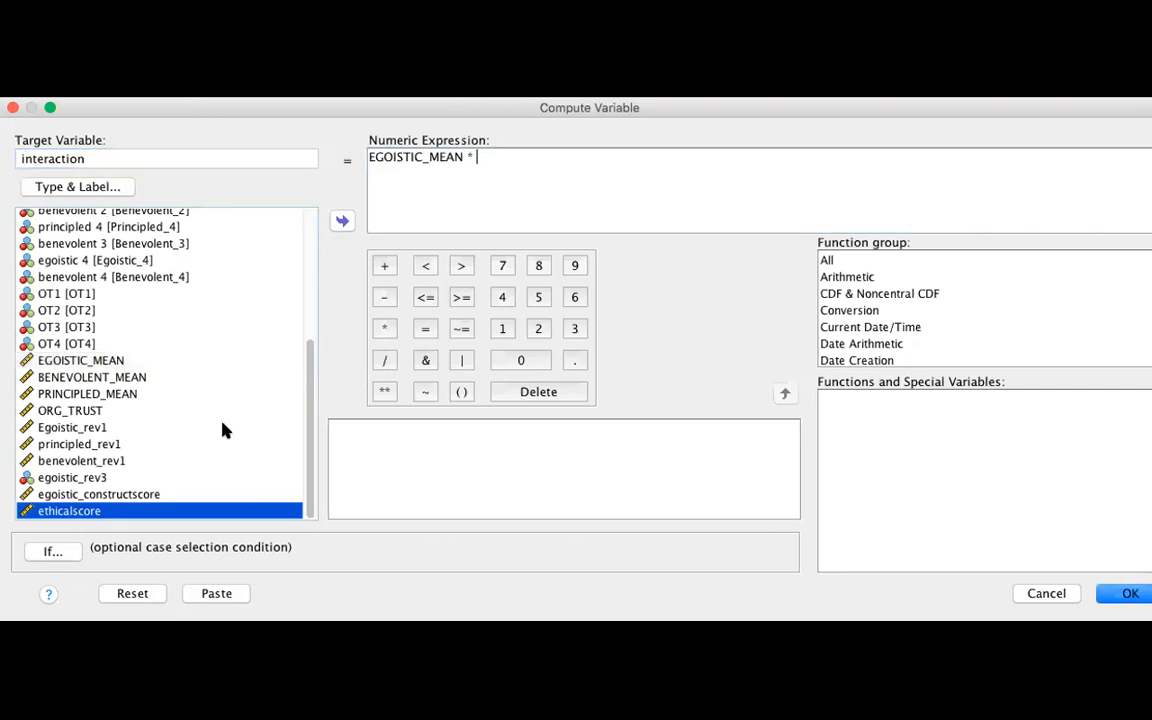
{"action": "left_click", "coordinate": [341, 222]}
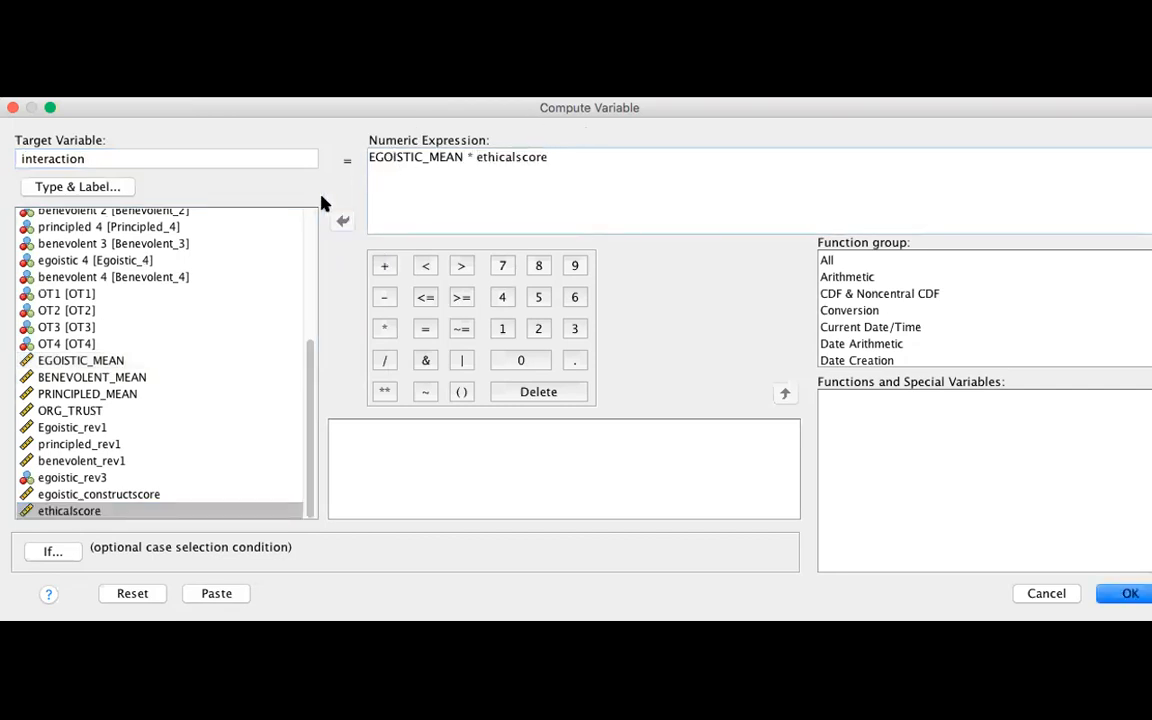
{"action": "left_click", "coordinate": [95, 158]}
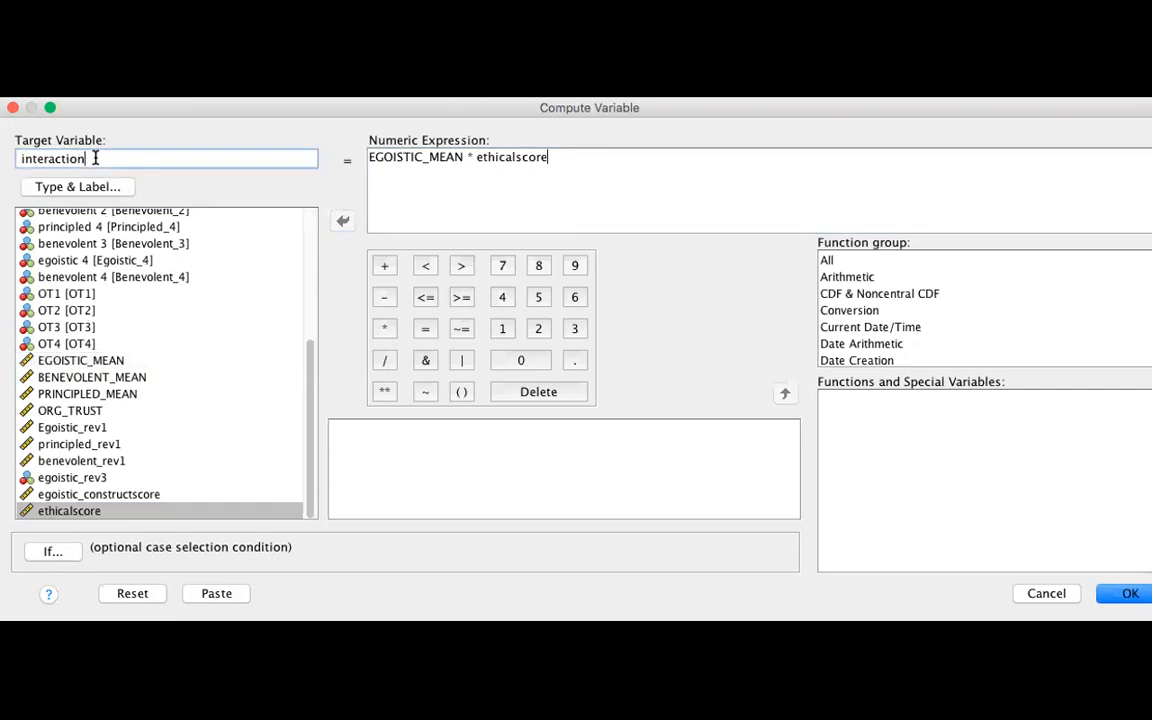
{"action": "type", "text": "egositic"}
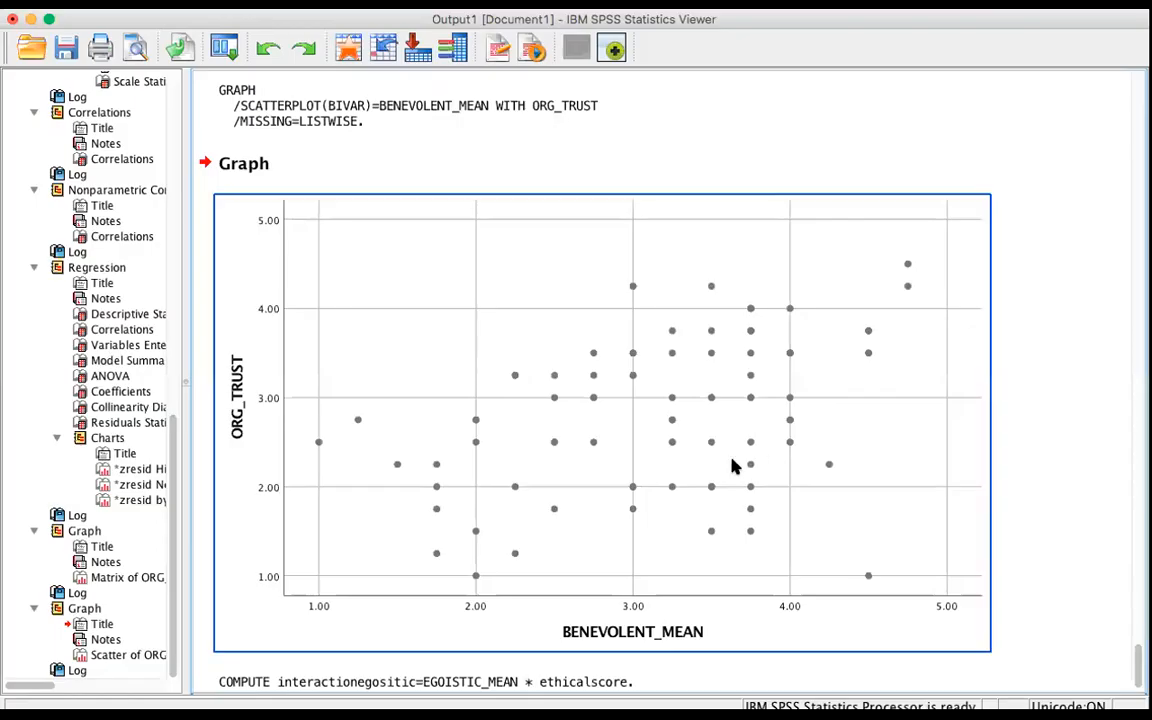
Review the regression residual plots, the BENEVOLENT_MEAN scatterplot and the COMPUTE command logged at the end of the output.
{"action": "scroll", "coordinate": [735, 468], "scroll_direction": "down", "scroll_amount": 1}
{"action": "scroll", "coordinate": [735, 468], "scroll_direction": "up", "scroll_amount": 10}
{"action": "scroll", "coordinate": [739, 471], "scroll_direction": "up", "scroll_amount": 15}
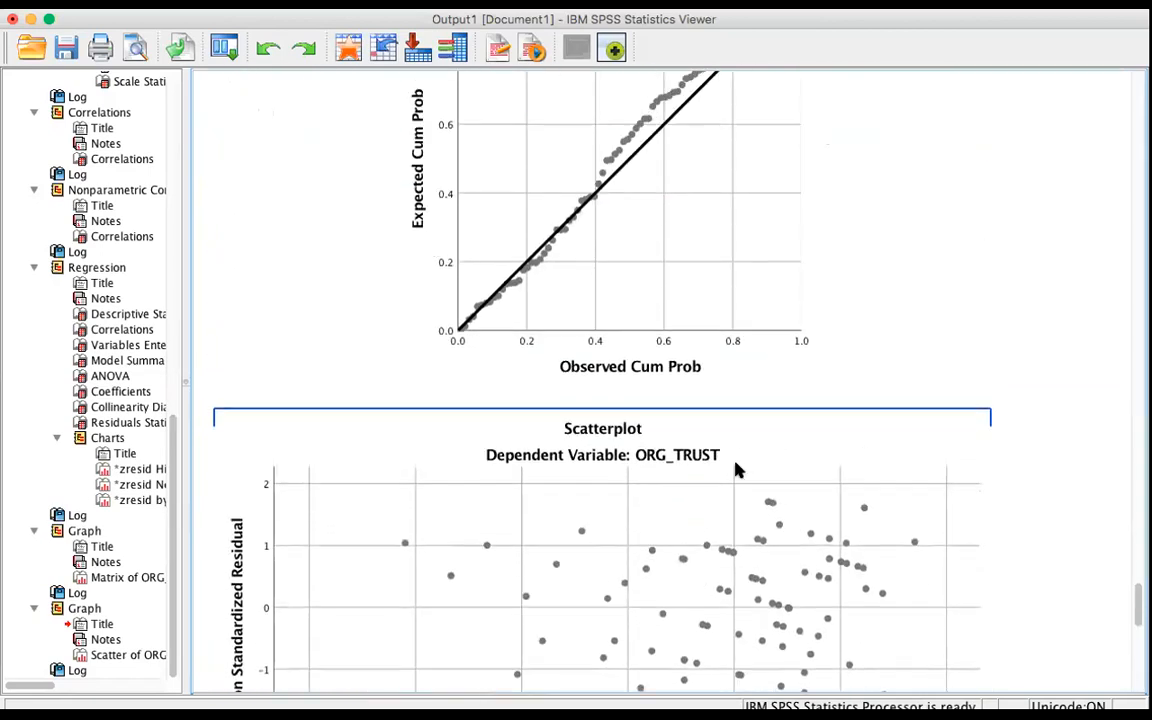
{"action": "scroll", "coordinate": [739, 471], "scroll_direction": "down", "scroll_amount": 8}
{"action": "scroll", "coordinate": [739, 471], "scroll_direction": "down", "scroll_amount": 15}
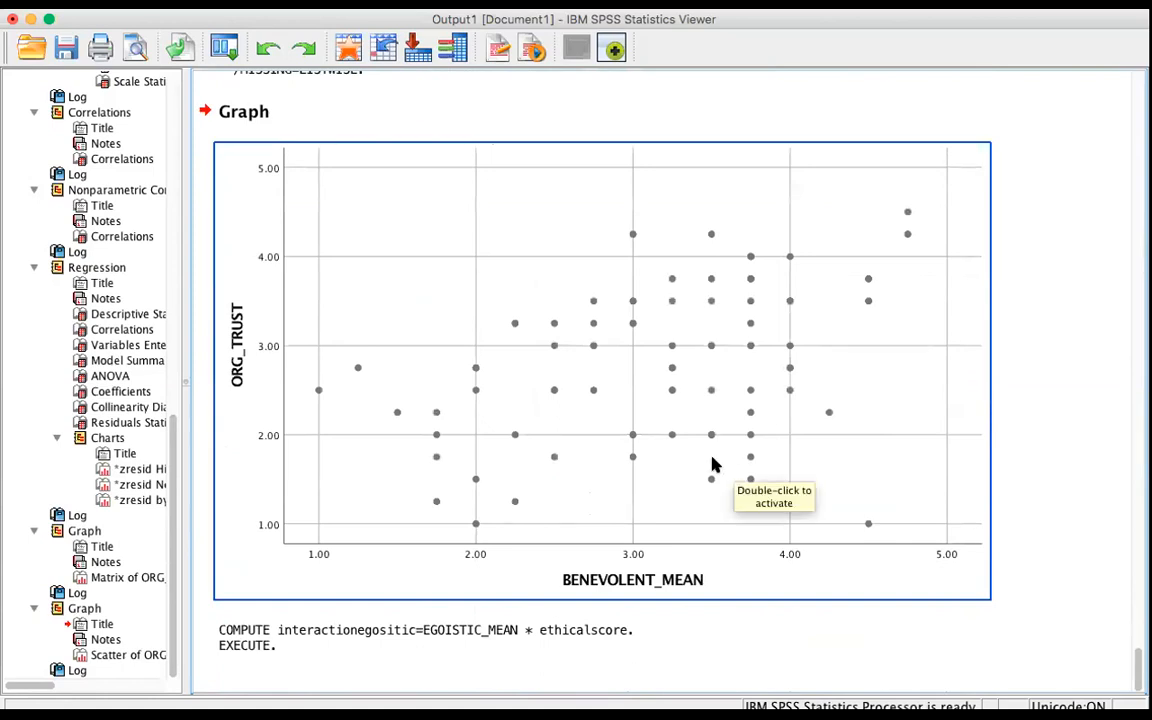
{"action": "left_click_drag", "start_coordinate": [640, 368], "coordinate": [509, 144]}
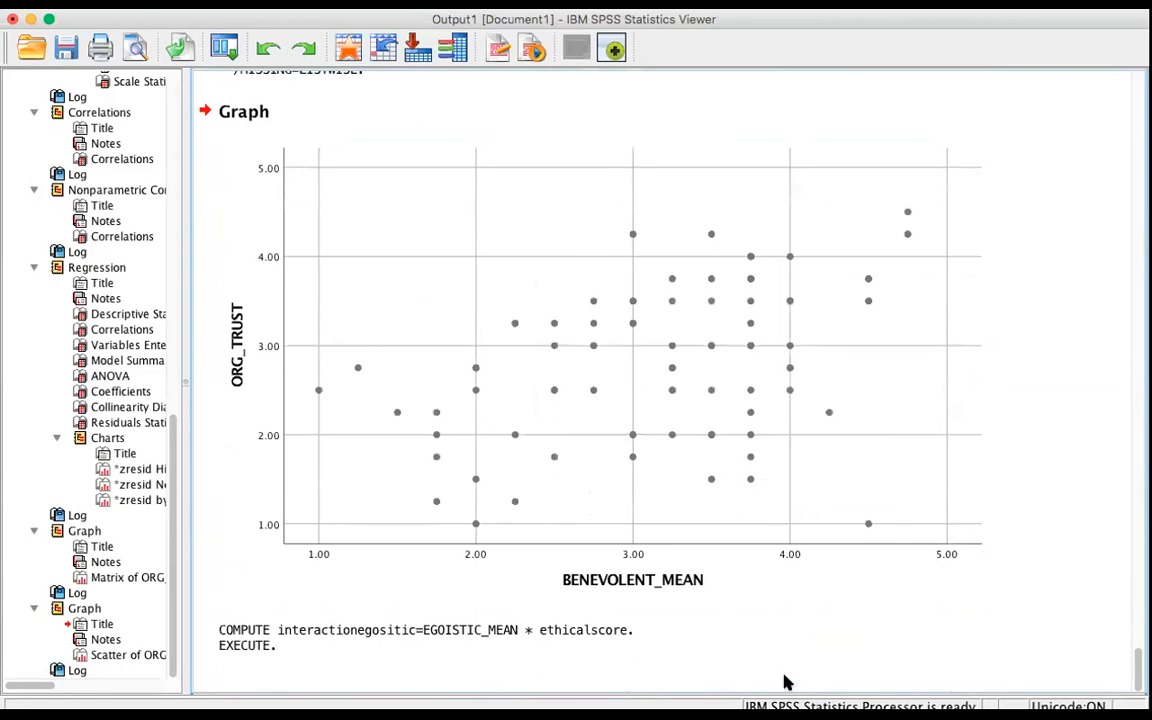
{"action": "left_click", "coordinate": [481, 678]}
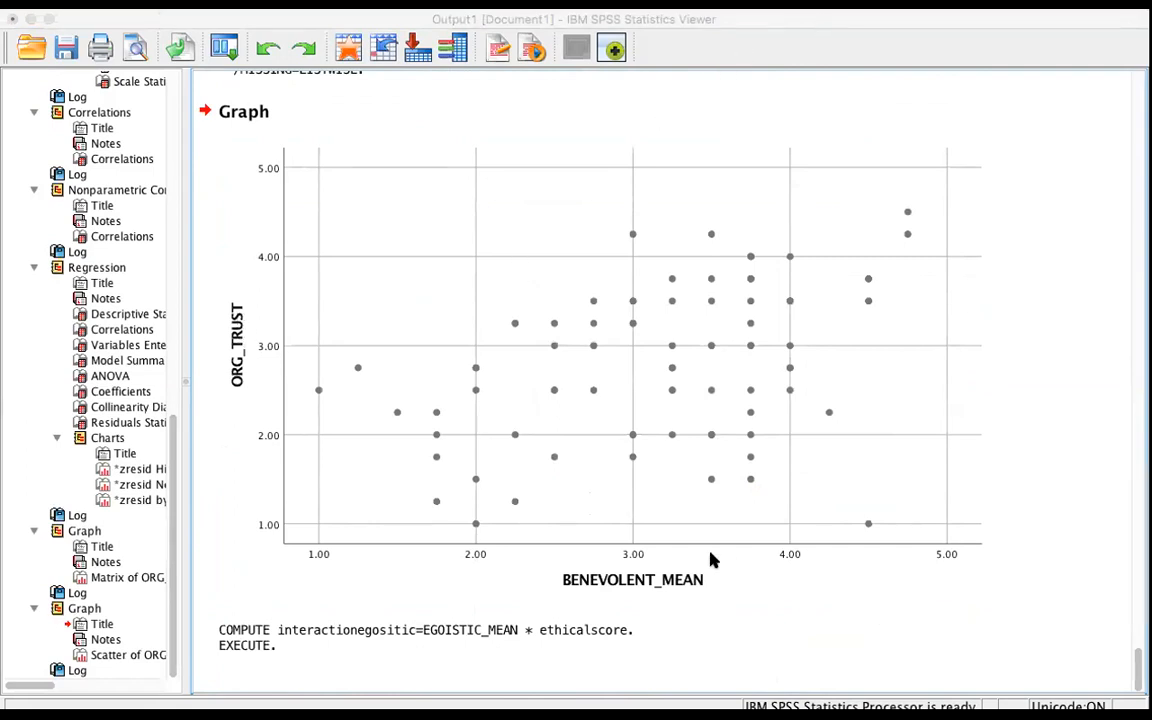
Switch to the Chapter 4 results document in Word and write "Orgtrust = egositic benevolent principal" on a new line below objective 5.
{"action": "key", "text": "super+Tab"}
{"action": "left_click", "coordinate": [496, 541]}
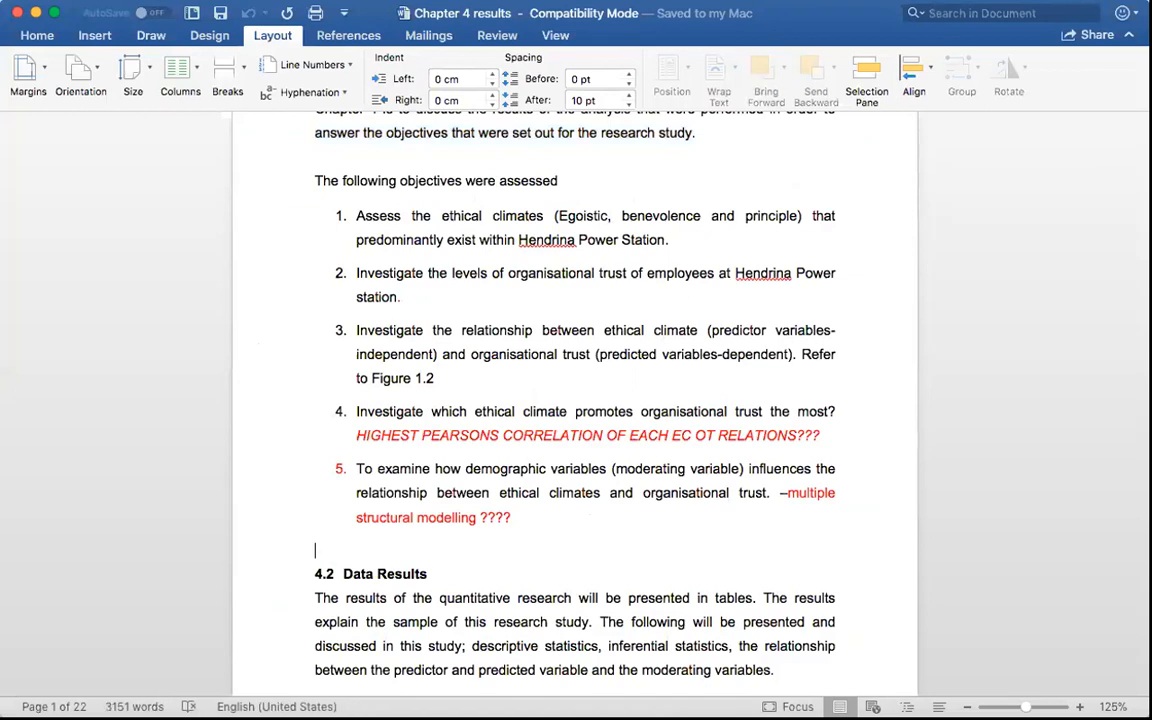
{"action": "key", "text": "Return"}
{"action": "key", "text": "Return"}
{"action": "key", "text": "Up"}
{"action": "type", "text": "orgtruay"}
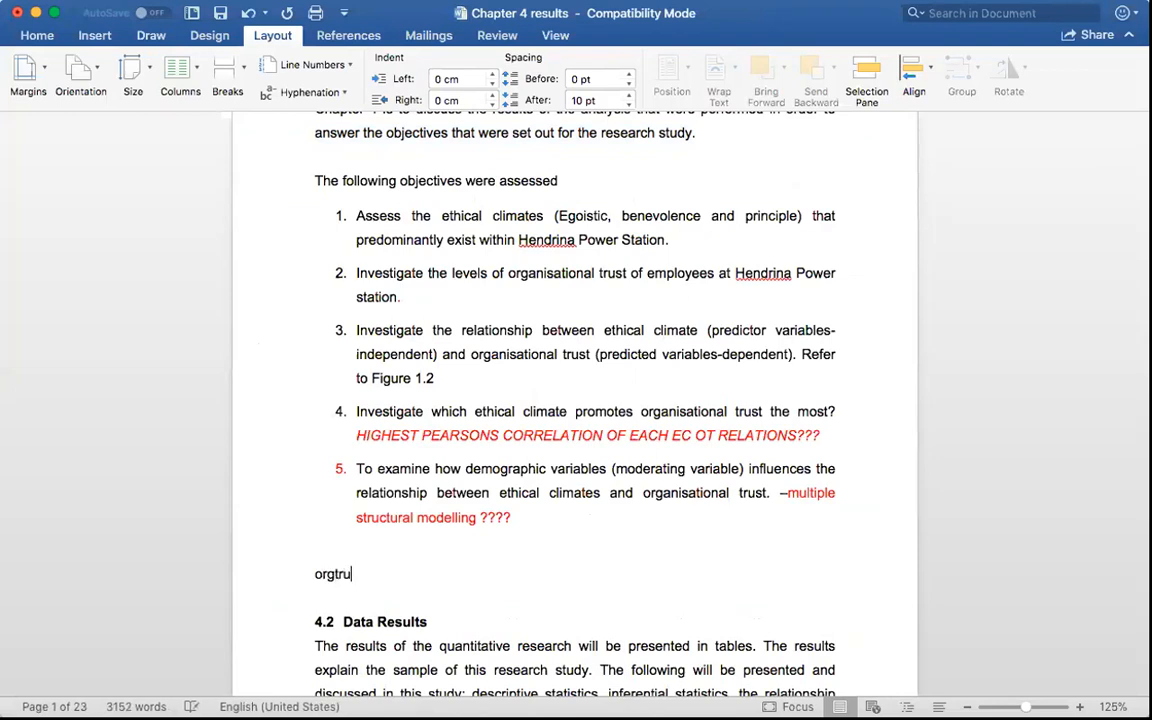
{"action": "key", "text": "BackSpace"}
{"action": "key", "text": "BackSpace"}
{"action": "type", "text": "st = egositi"}
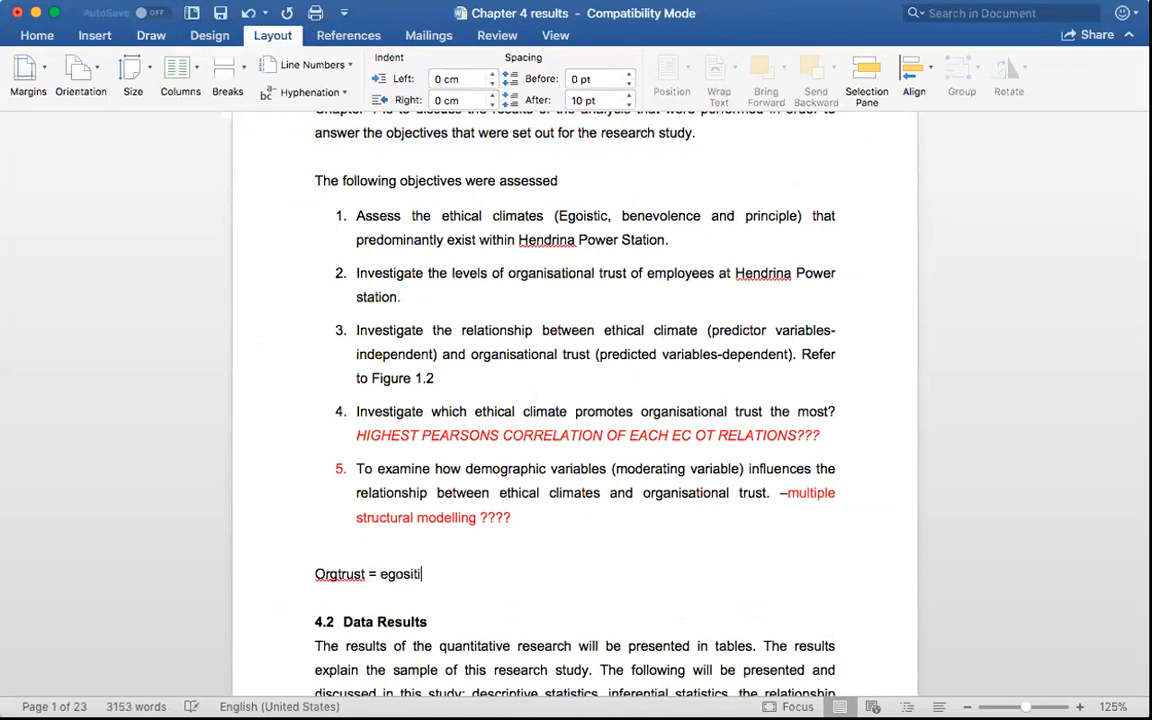
{"action": "type", "text": "c benevolent principal"}
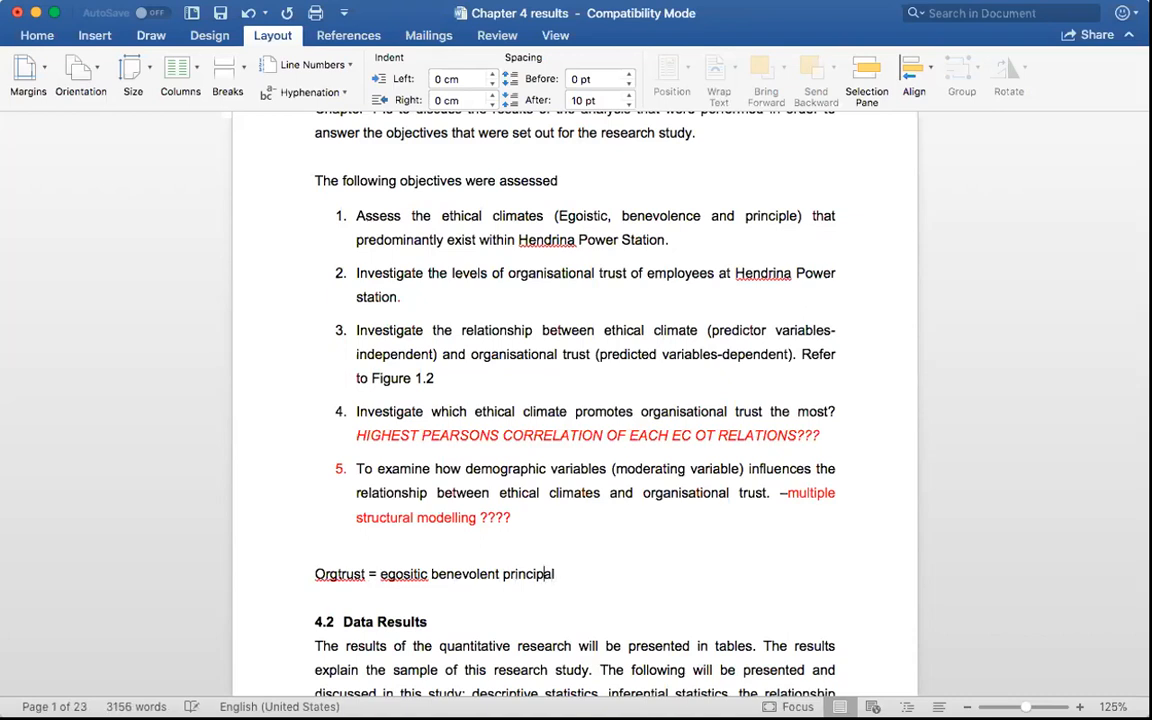
Insert plus signs between egositic, benevolent and principal in the Orgtrust equation.
{"action": "left_click", "coordinate": [430, 574]}
{"action": "type", "text": "+ "}
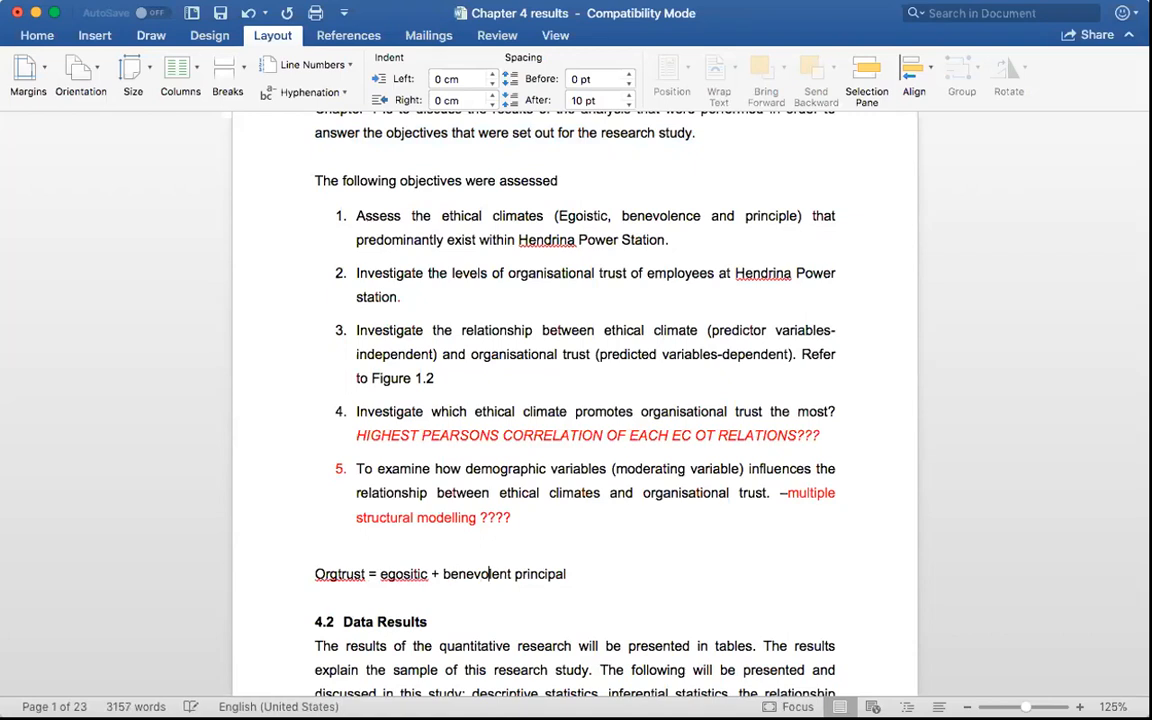
{"action": "type", "text": "+"}
Extend the Orgtrust equation with "+ somevariable" after principal, correcting the spelling.
{"action": "left_click", "coordinate": [652, 567]}
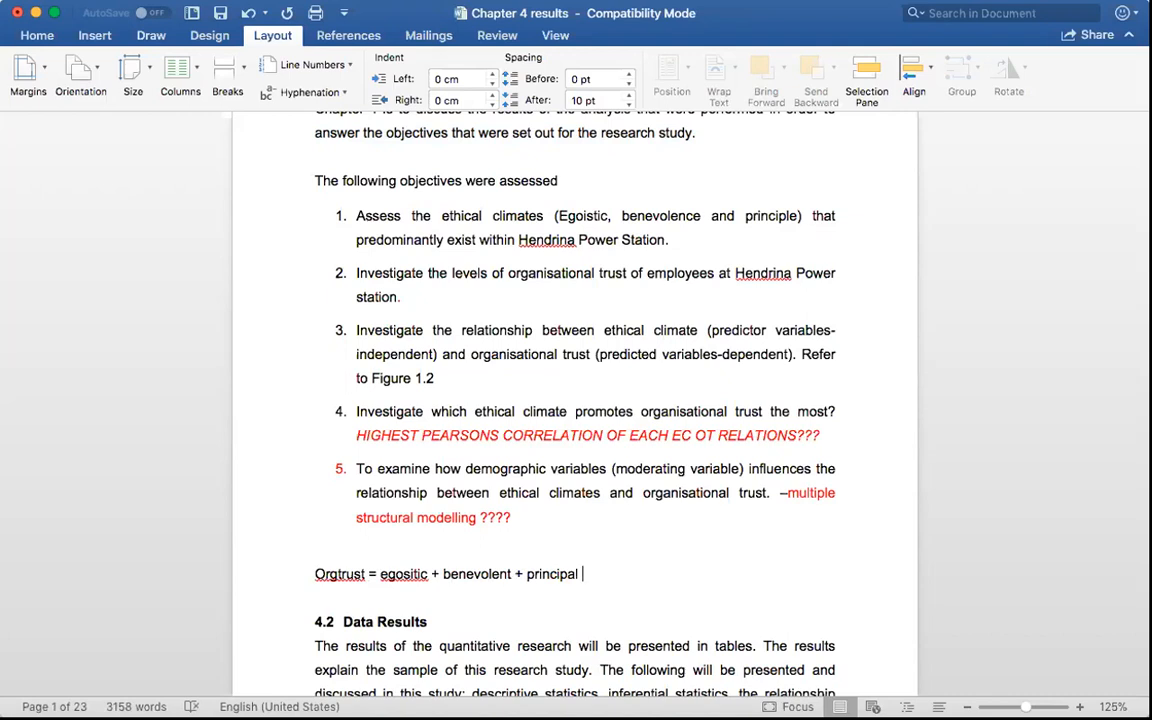
{"action": "type", "text": "soem"}
{"action": "key", "text": "BackSpace"}
{"action": "key", "text": "BackSpace"}
{"action": "type", "text": "mevarablie"}
{"action": "key", "text": "BackSpace"}
{"action": "key", "text": "BackSpace"}
{"action": "key", "text": "BackSpace"}
{"action": "type", "text": "le"}
{"action": "left_click", "coordinate": [634, 575]}
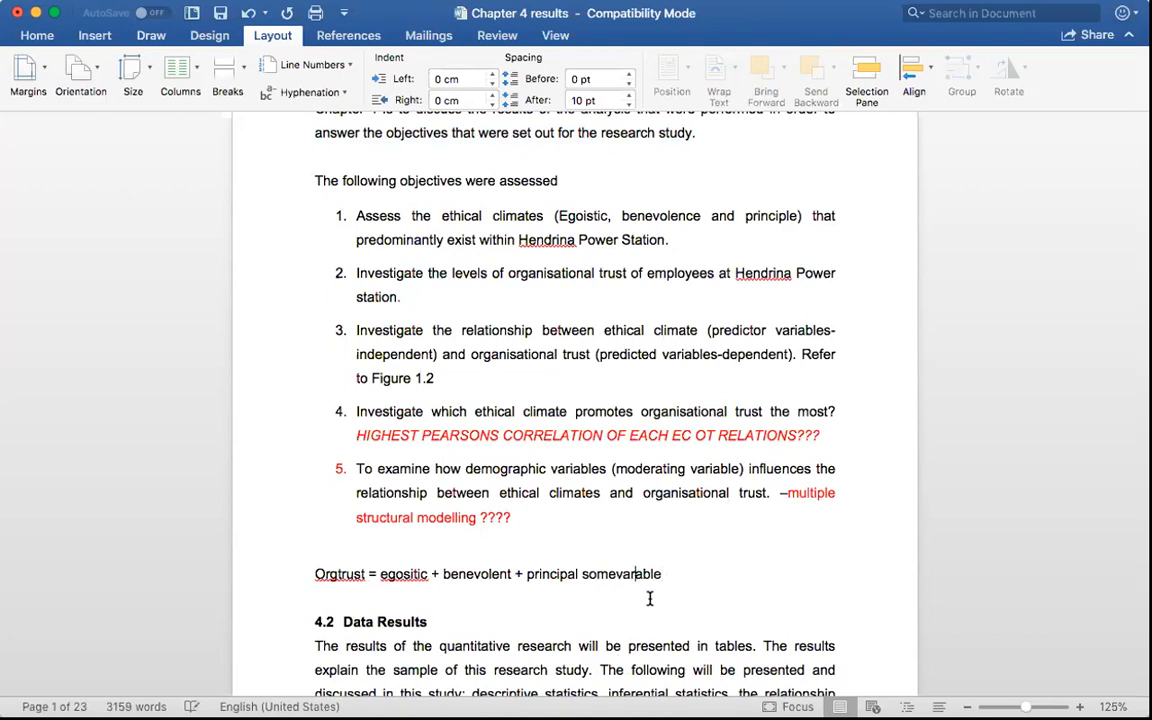
{"action": "type", "text": "i"}
{"action": "scroll", "coordinate": [399, 329], "scroll_direction": "down", "scroll_amount": 1}
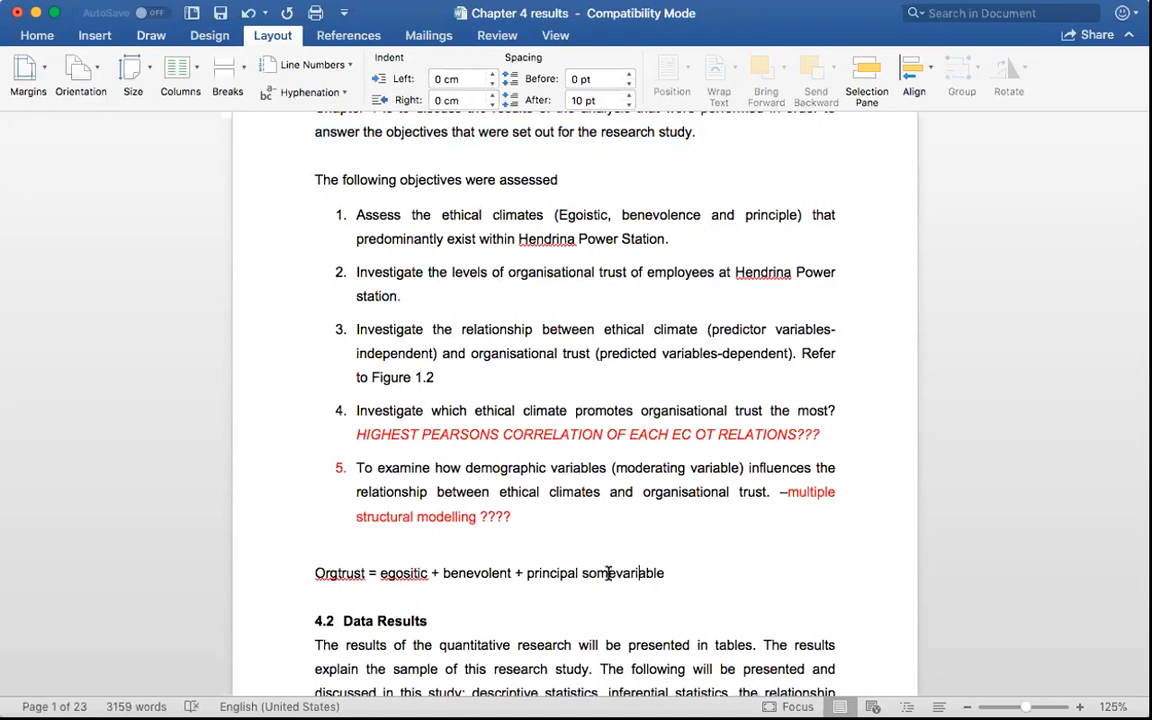
{"action": "left_click", "coordinate": [578, 573]}
{"action": "type", "text": "+"}
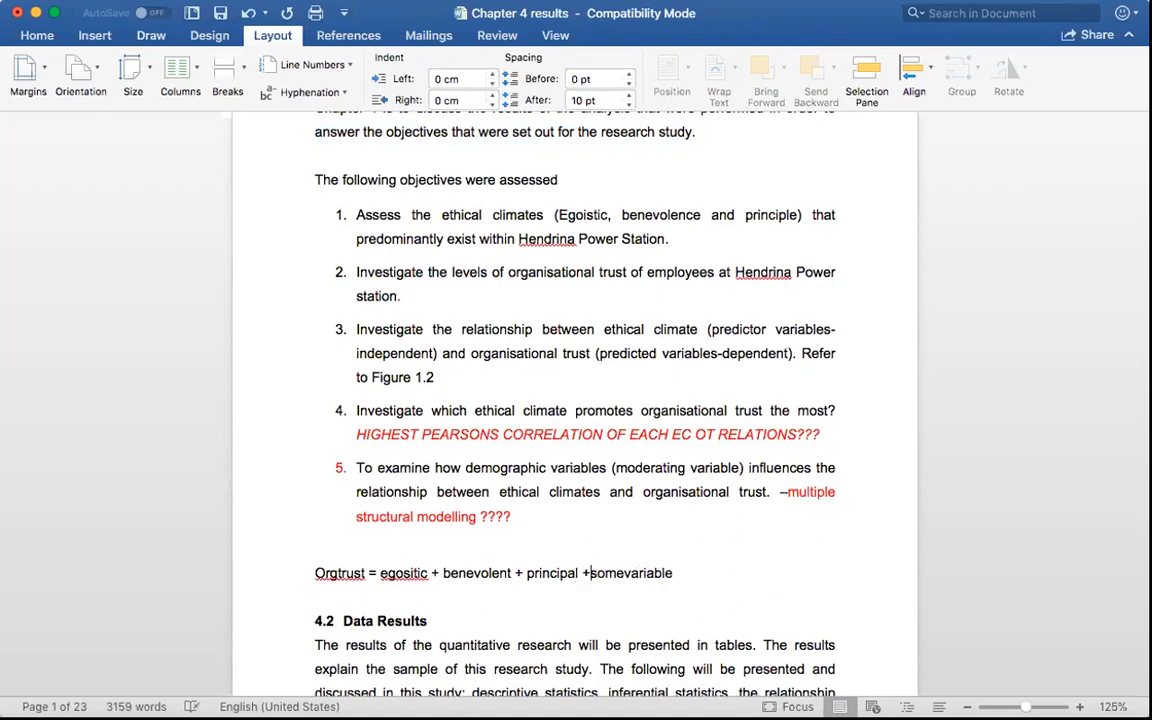
Append "+ interaction()" with empty brackets to the end of the Orgtrust equation.
{"action": "left_click", "coordinate": [715, 568]}
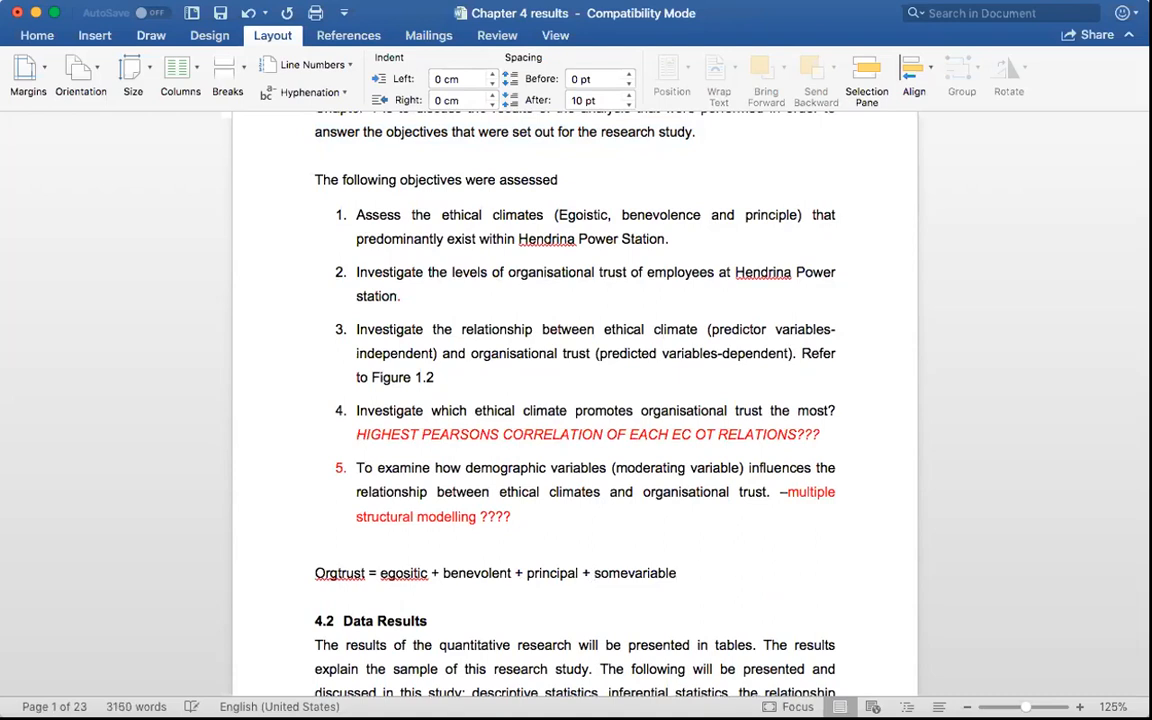
{"action": "type", "text": "interaction"}
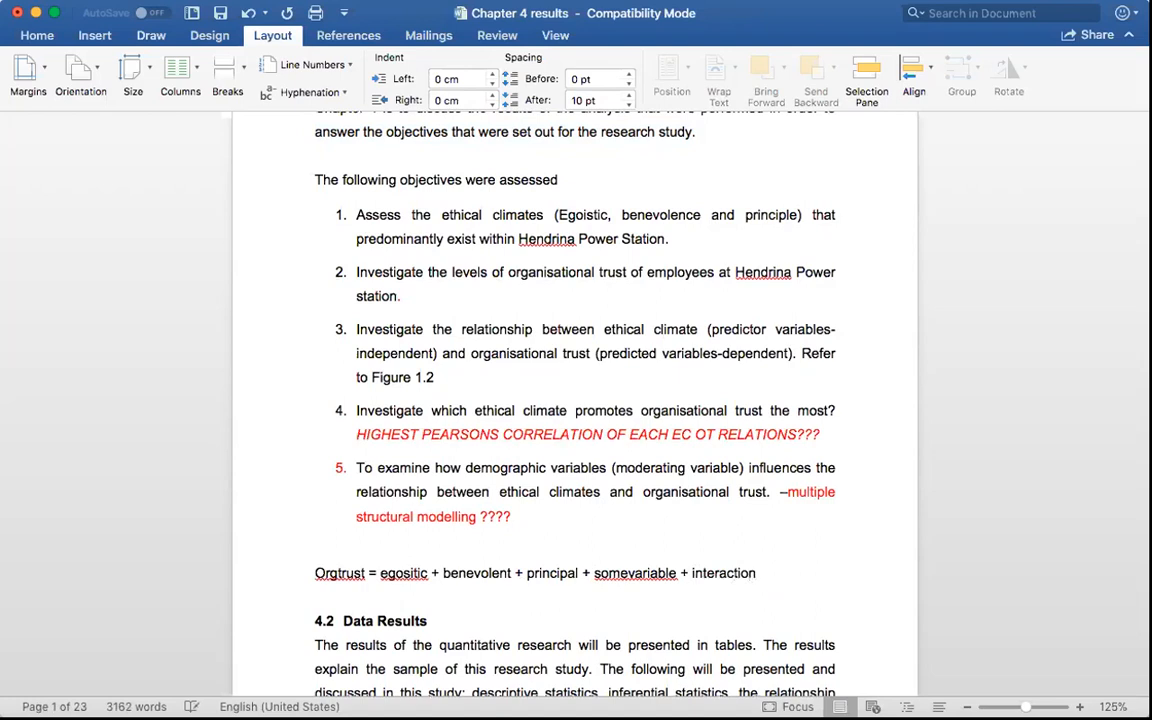
{"action": "type", "text": "()"}
Copy egositic into the brackets of the interaction term and follow it with an asterisk.
{"action": "double_click", "coordinate": [381, 572]}
{"action": "key", "text": "super+c"}
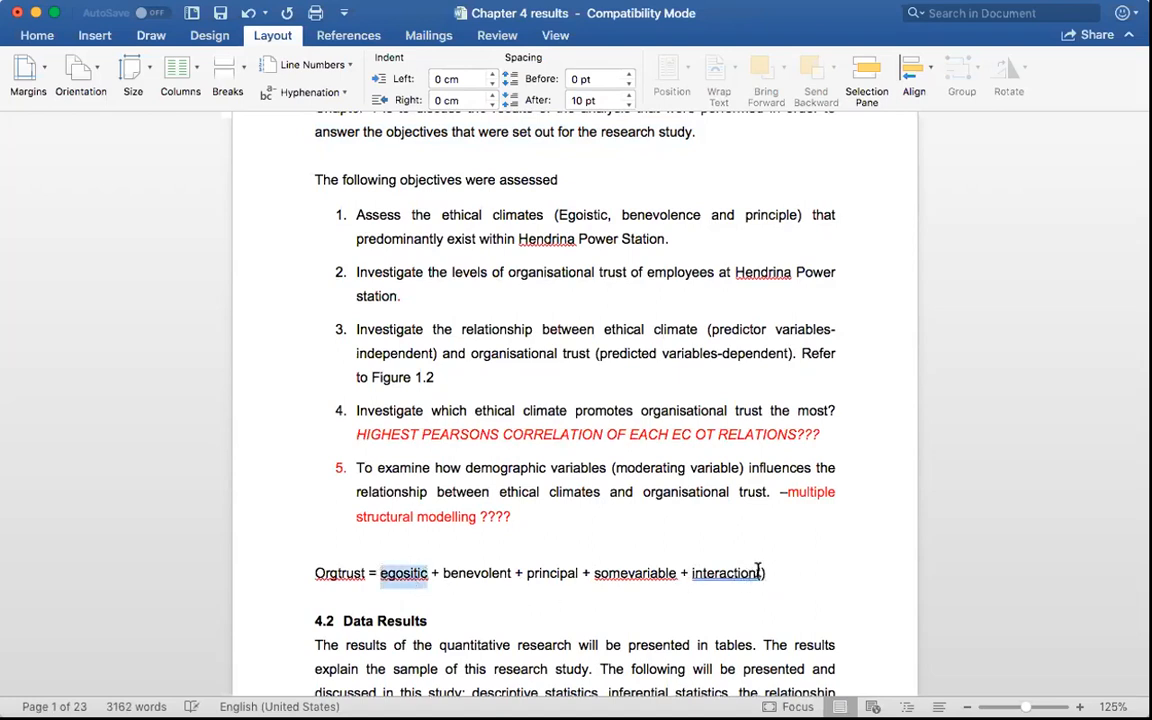
{"action": "left_click", "coordinate": [759, 571]}
{"action": "key", "text": "super+v"}
{"action": "type", "text": "*"}
Copy somevariable from the Orgtrust equation and paste it at the end of the interaction term.
{"action": "left_click", "coordinate": [677, 572]}
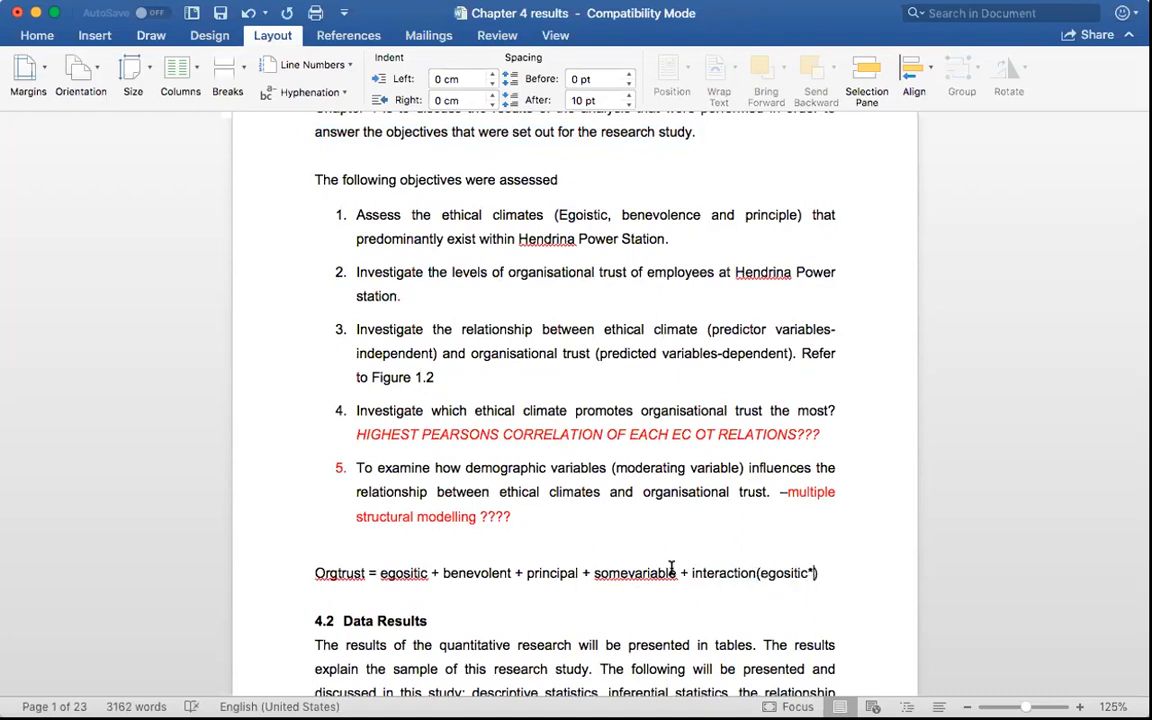
{"action": "left_click", "coordinate": [592, 568], "text": "shift"}
{"action": "key", "text": "super+c"}
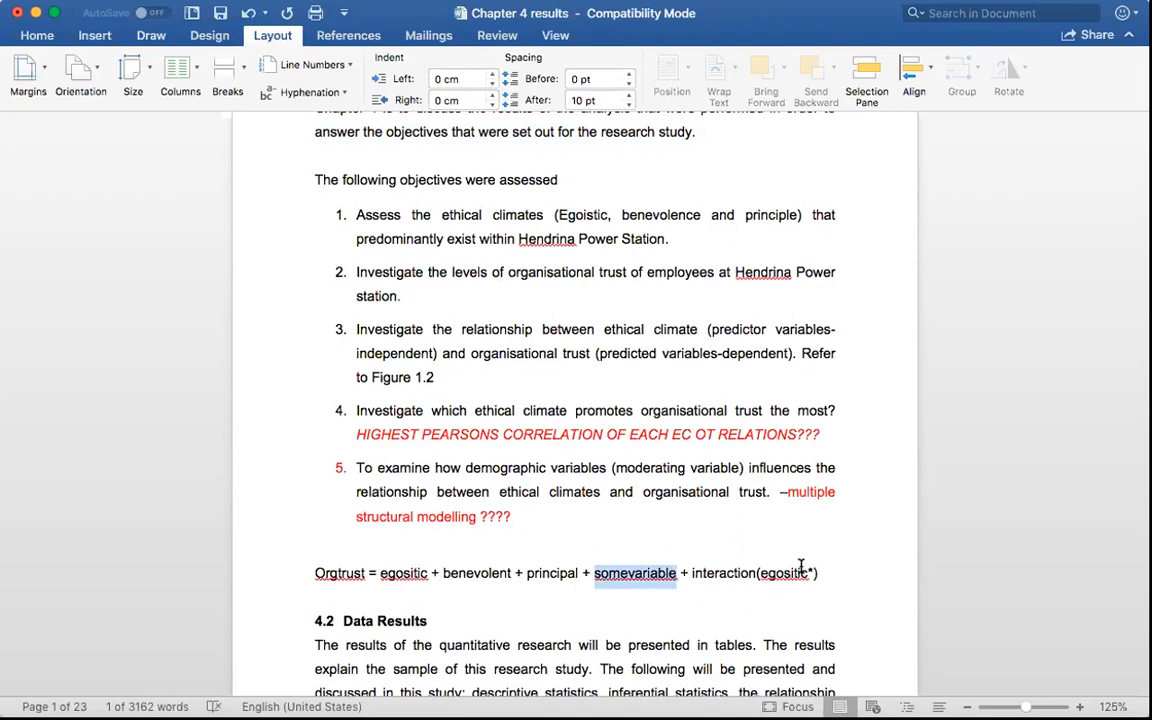
{"action": "left_click", "coordinate": [822, 572]}
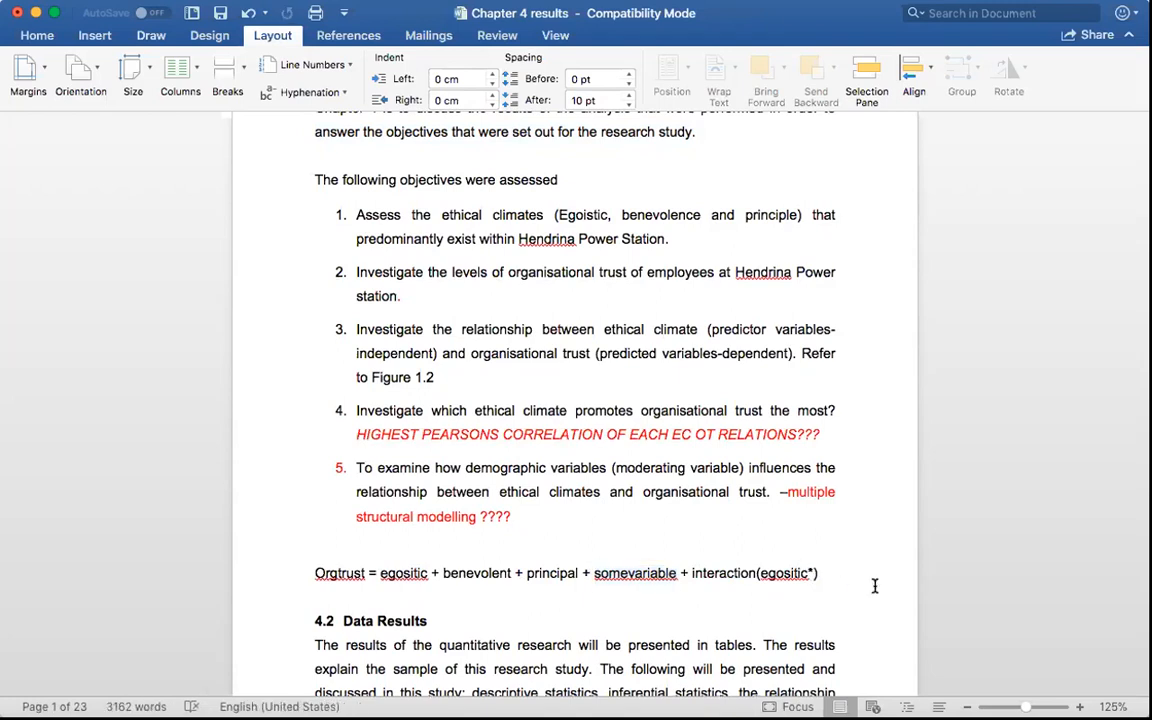
{"action": "key", "text": "super+v"}
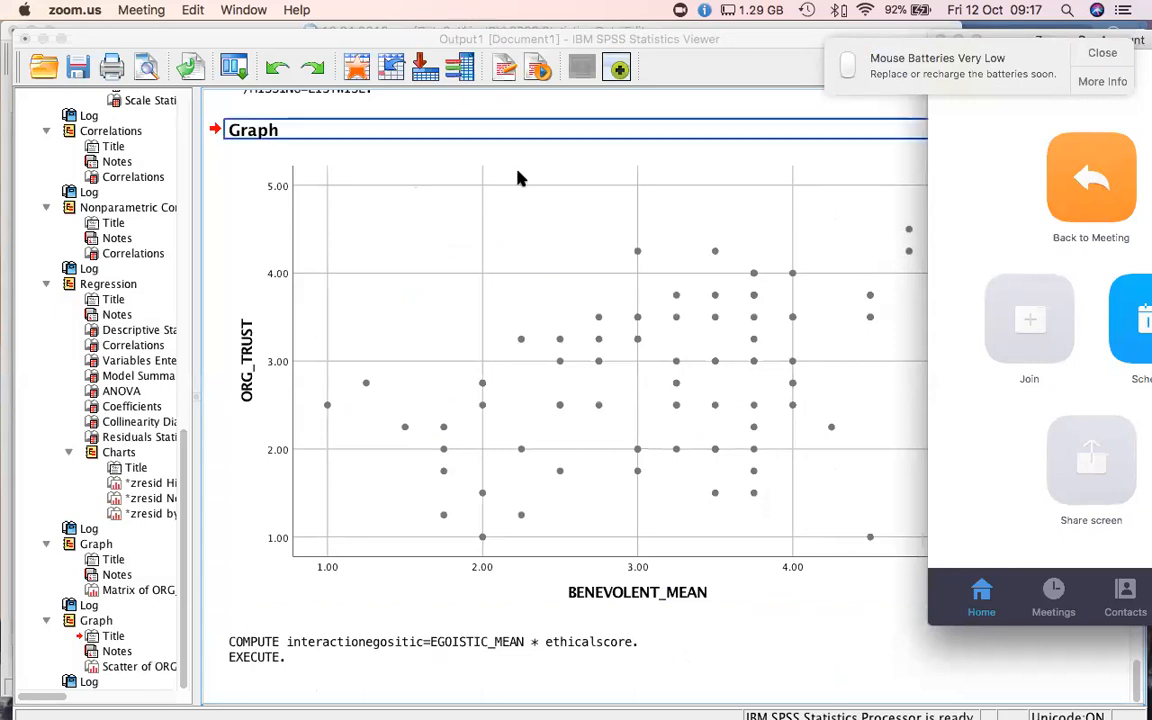
Switch back to SPSS, start a Linear Regression and add interactionegositic to the independent variables for ORG_TRUST.
{"action": "left_click", "coordinate": [455, 40]}
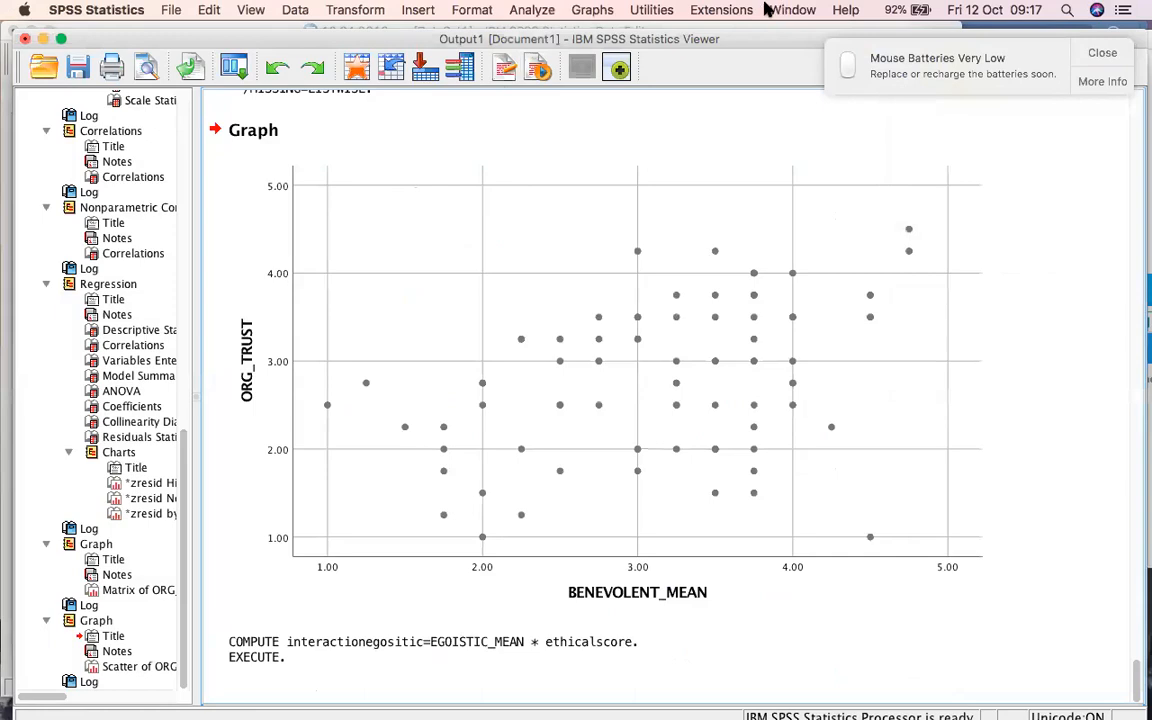
{"action": "left_click", "coordinate": [522, 10]}
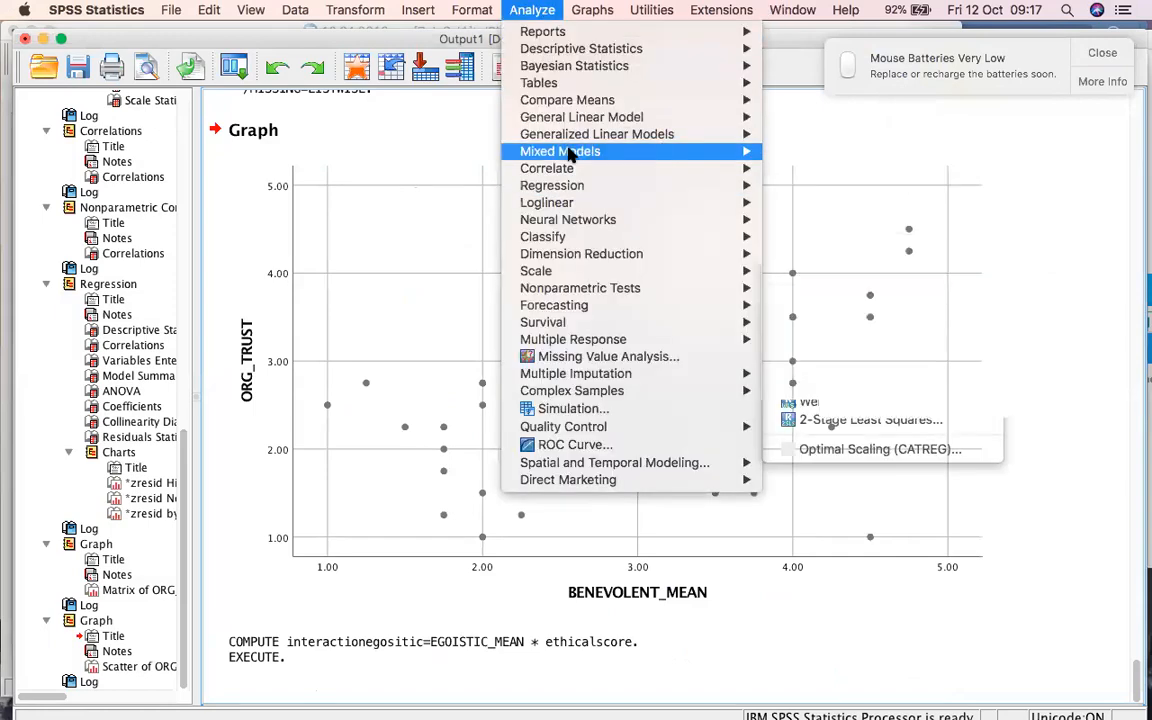
{"action": "mouse_move", "coordinate": [590, 258]}
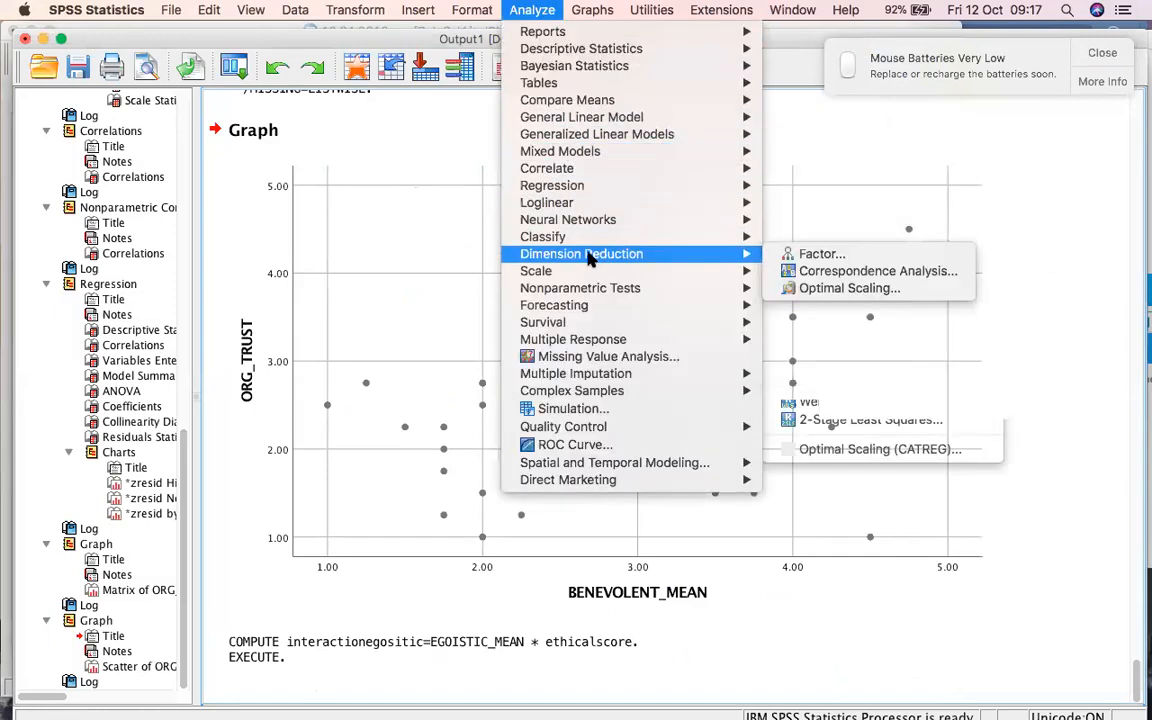
{"action": "mouse_move", "coordinate": [599, 185]}
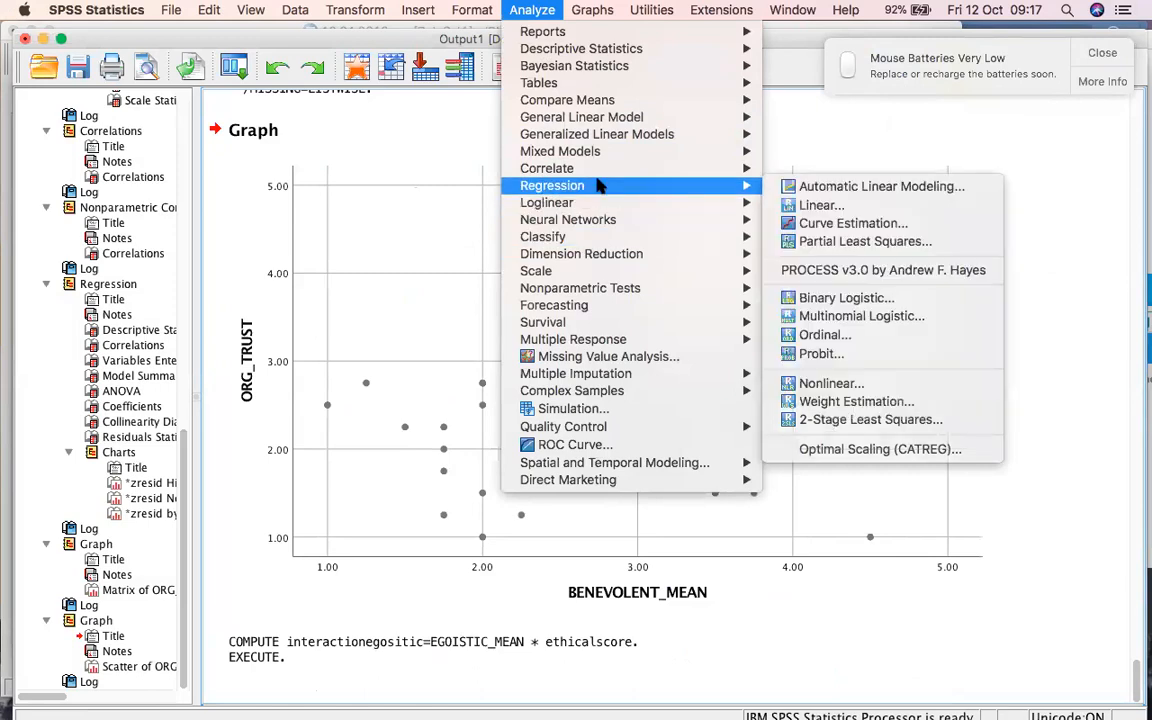
{"action": "left_click", "coordinate": [815, 206]}
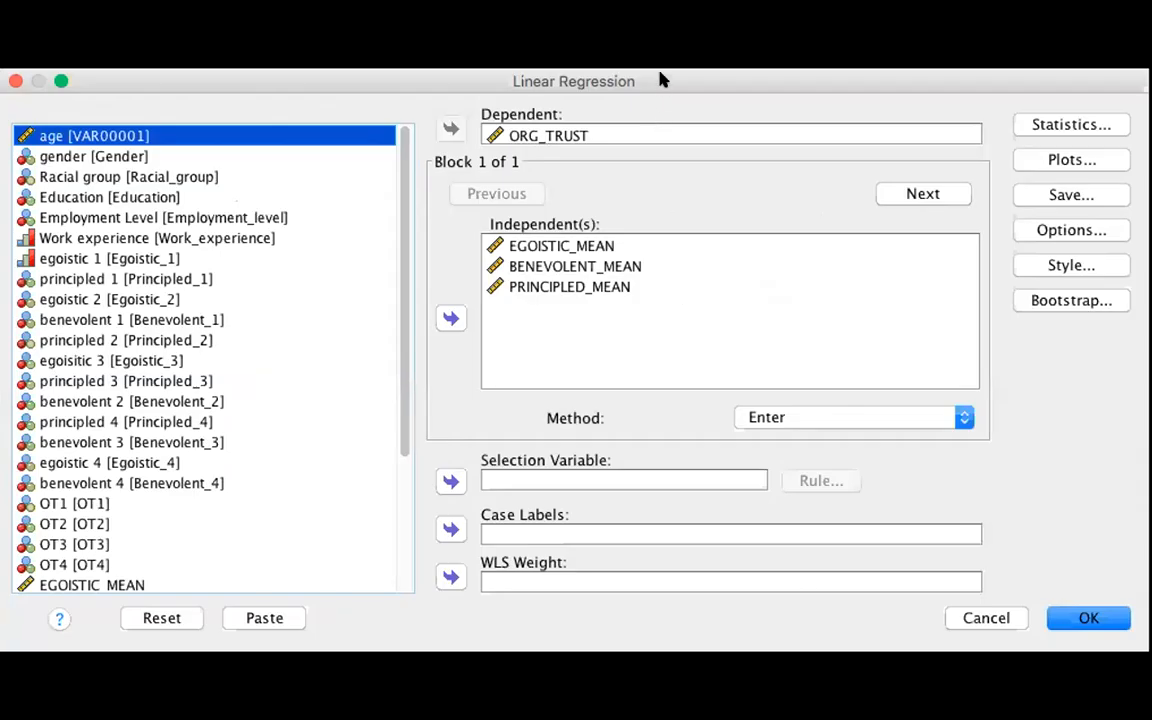
{"action": "scroll", "coordinate": [320, 390], "scroll_direction": "down", "scroll_amount": 5}
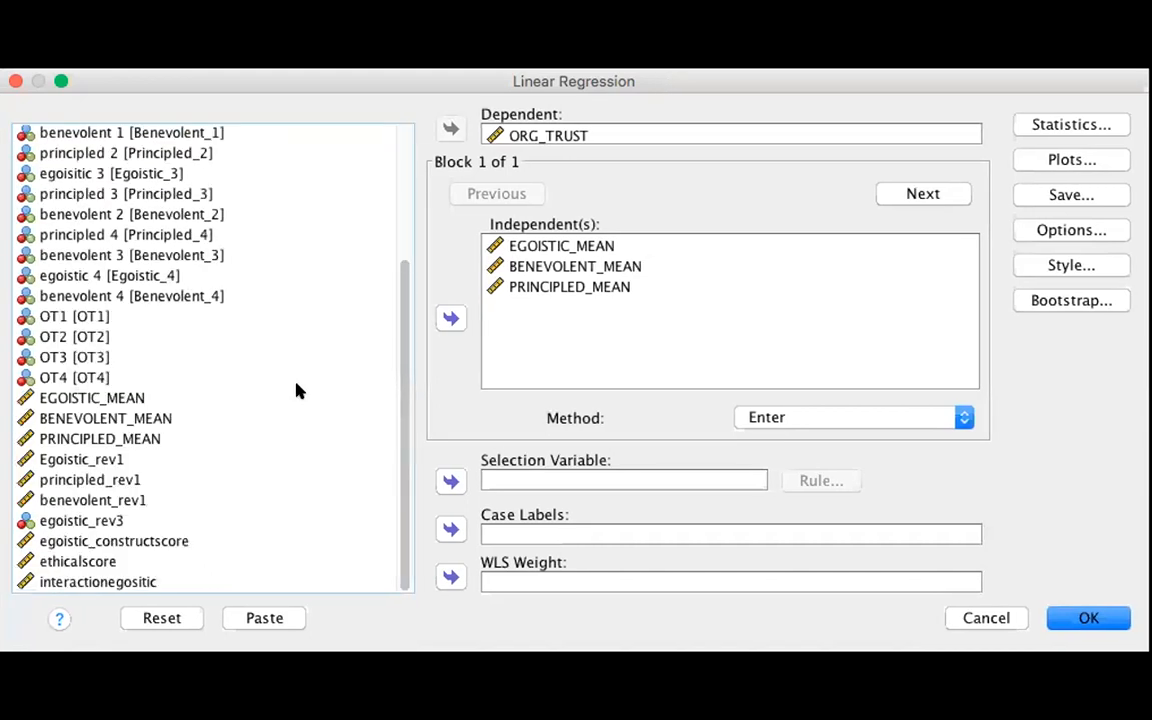
{"action": "left_click", "coordinate": [86, 584]}
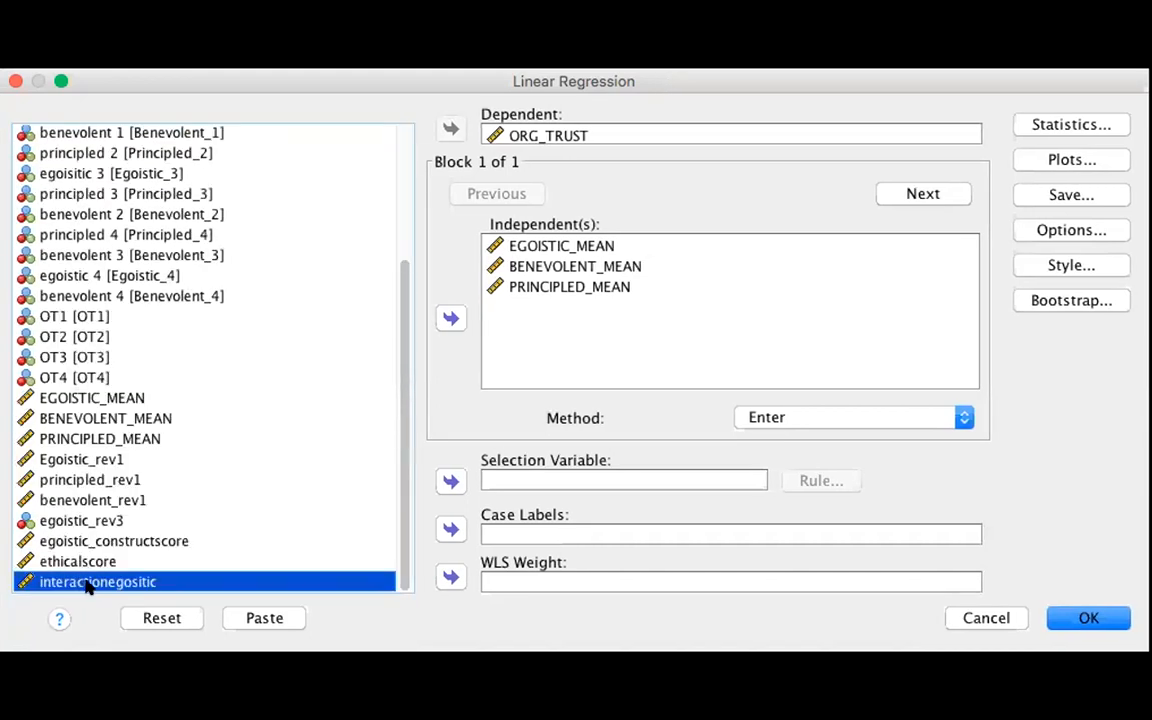
{"action": "left_click", "coordinate": [450, 318]}
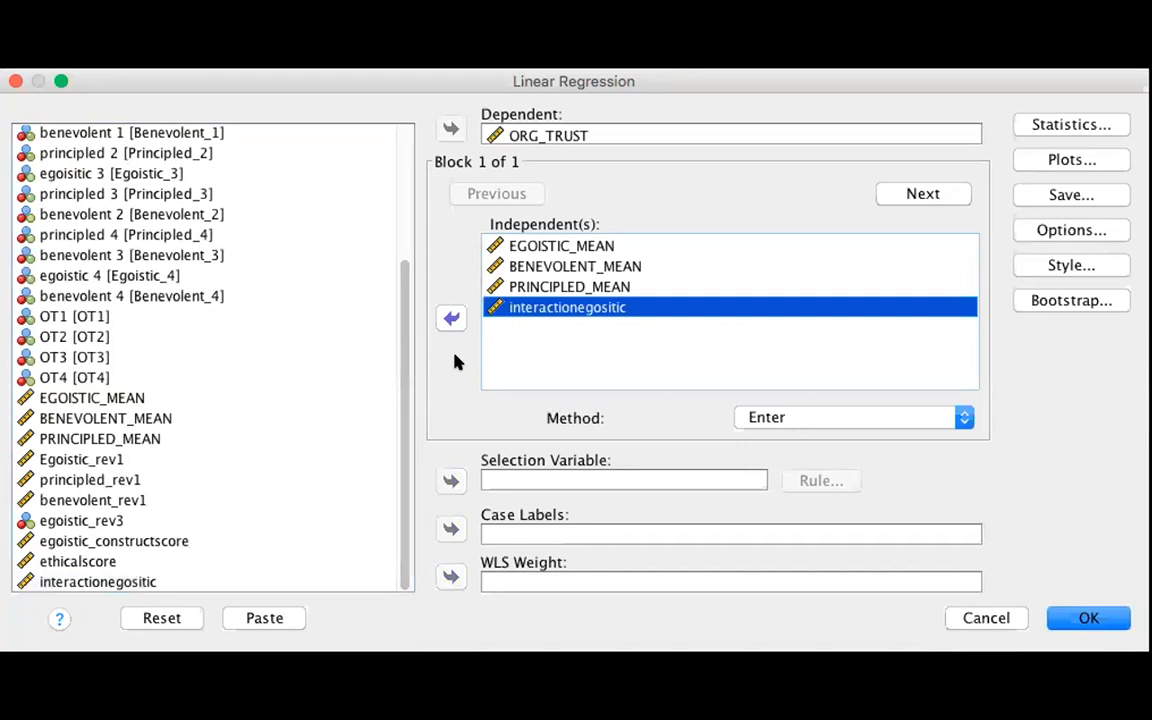
Add ethicalscore to the independent variables for ORG_TRUST and run the linear regression.
{"action": "left_click", "coordinate": [80, 561]}
{"action": "left_click", "coordinate": [450, 318]}
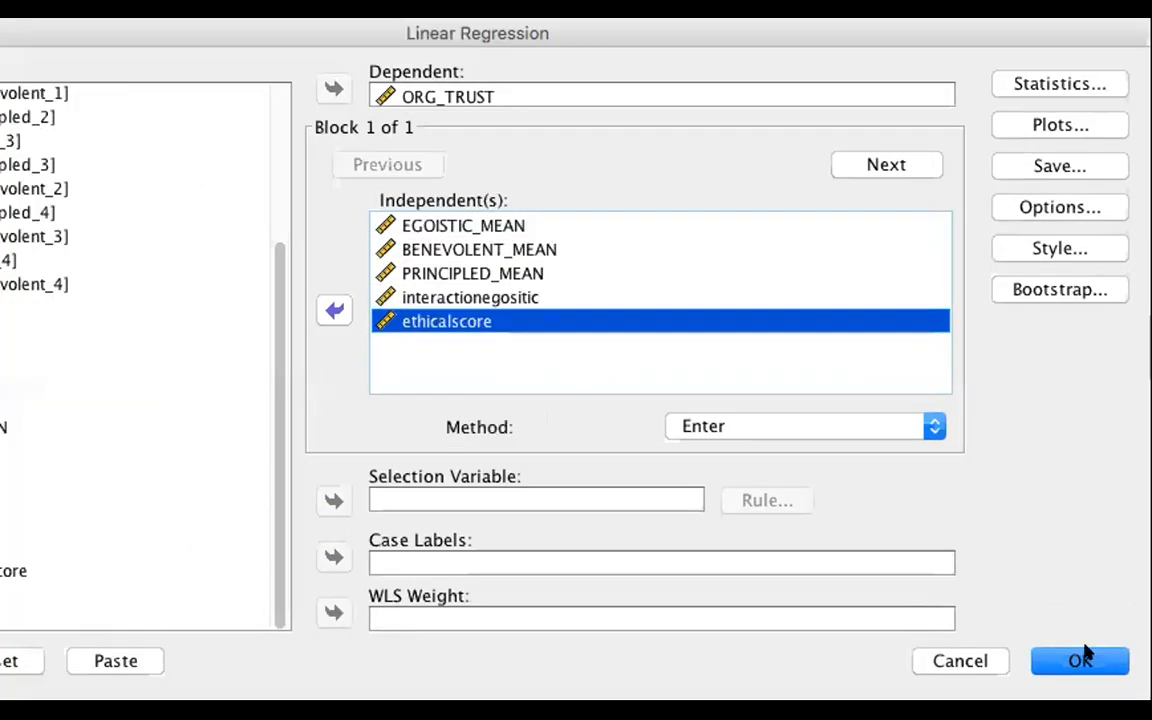
{"action": "left_click", "coordinate": [1089, 615]}
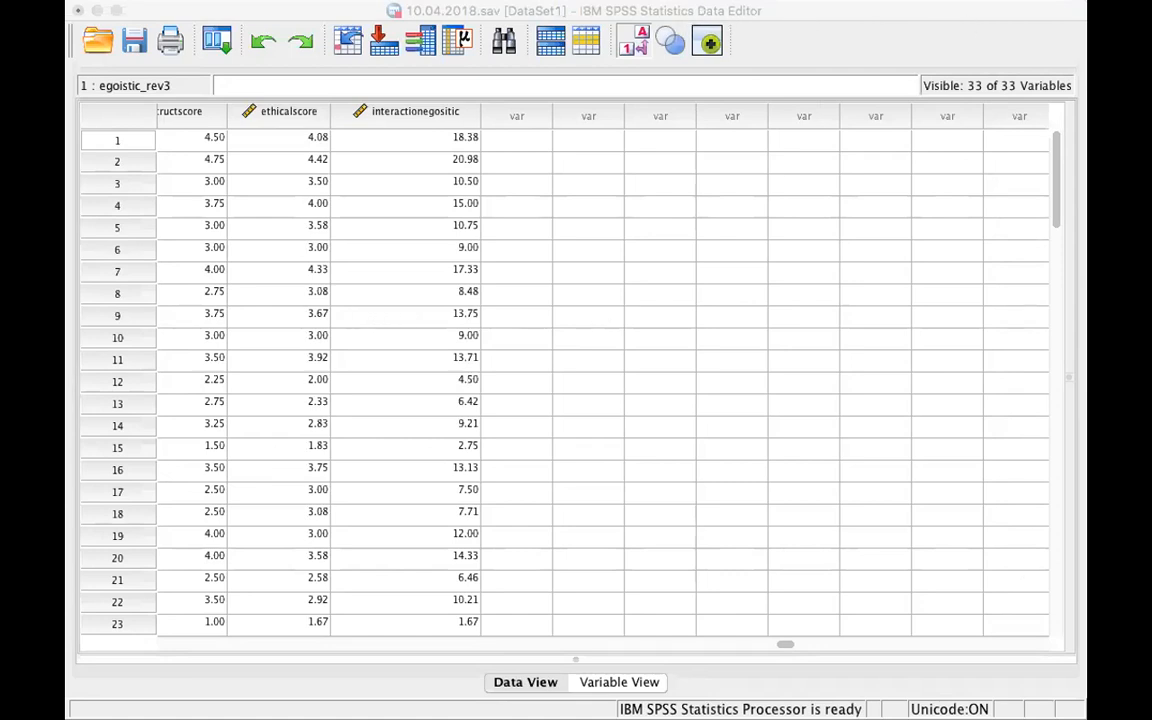
Examine the new regression's ANOVA, Coefficients and Excluded Variables tables, focusing on the significance of interactionegositic and ethicalscore.
{"action": "left_click", "coordinate": [678, 459]}
{"action": "scroll", "coordinate": [565, 388], "scroll_direction": "down", "scroll_amount": 2}
{"action": "left_click", "coordinate": [619, 466]}
{"action": "left_click", "coordinate": [872, 320]}
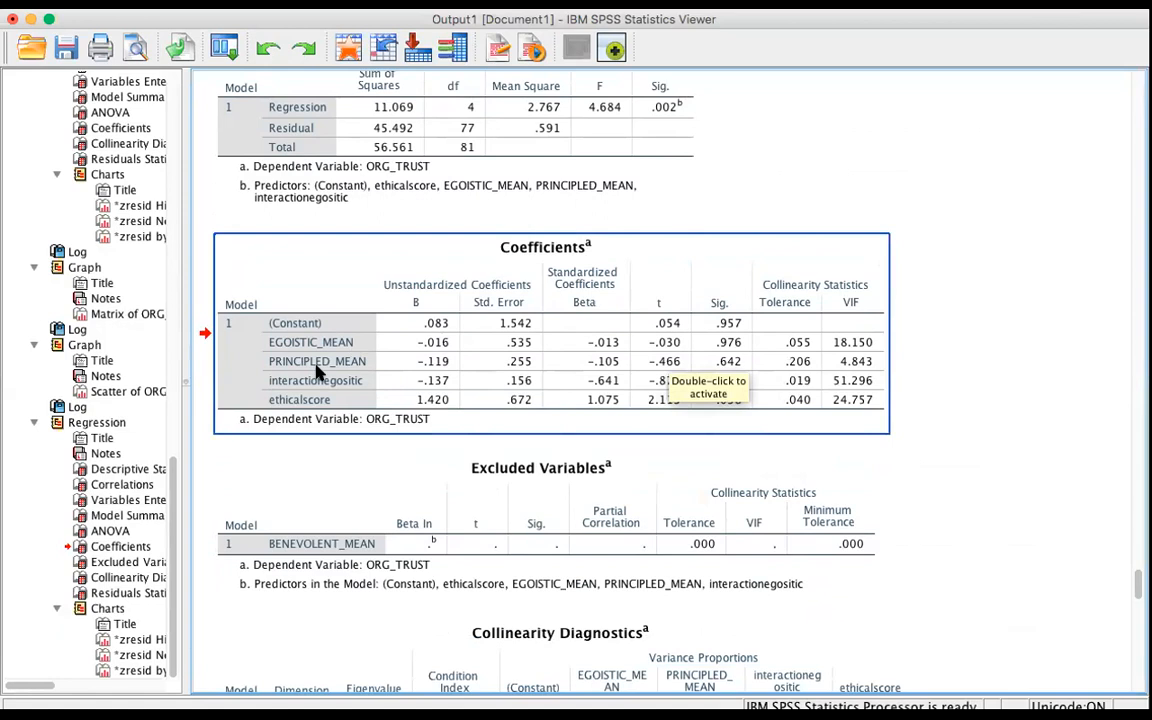
{"action": "scroll", "coordinate": [420, 287], "scroll_direction": "up", "scroll_amount": 3}
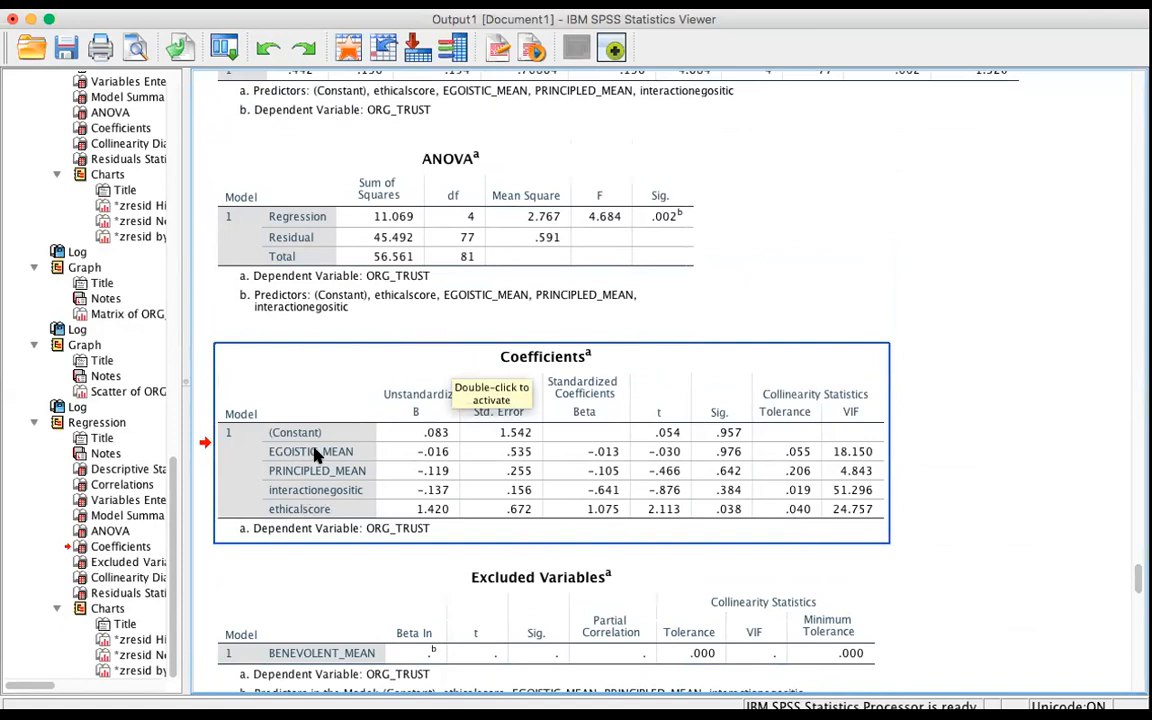
{"action": "left_click", "coordinate": [849, 284]}
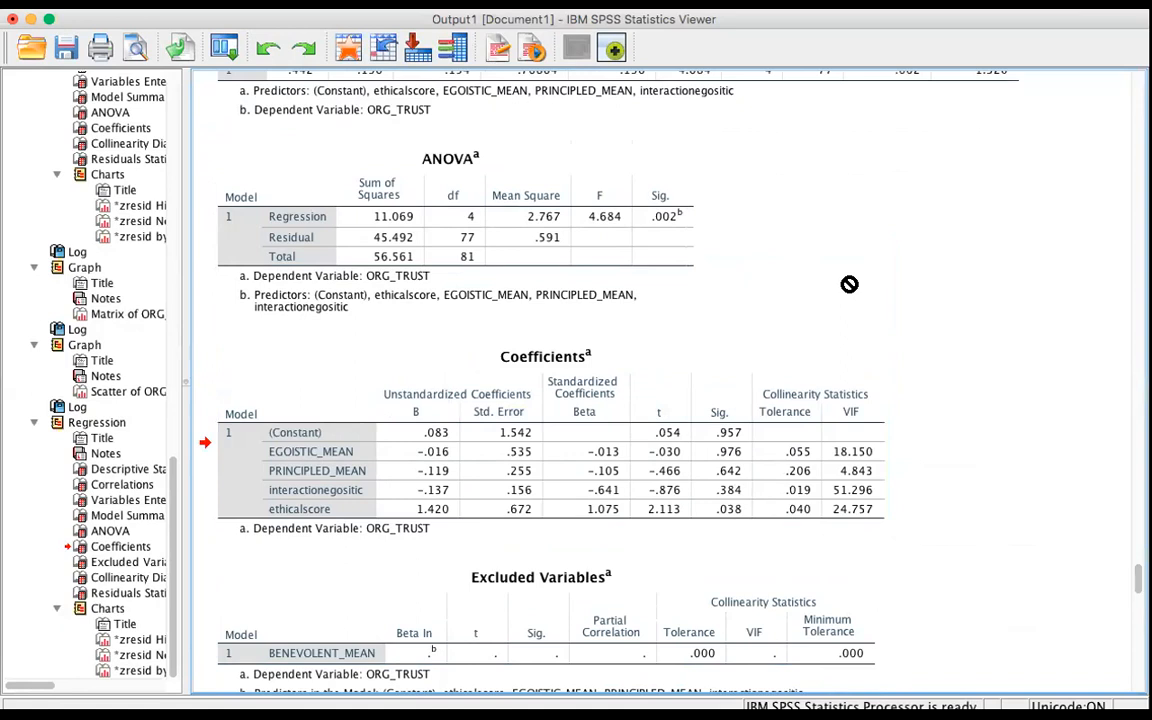
{"action": "left_click", "coordinate": [373, 527]}
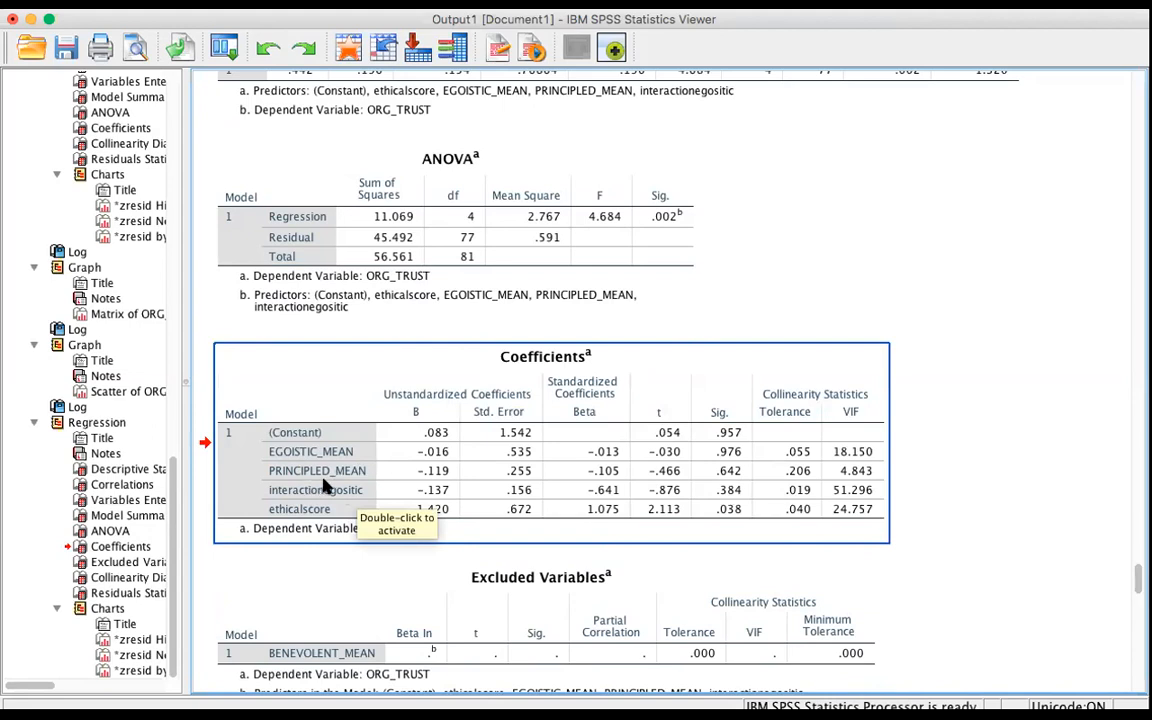
{"action": "scroll", "coordinate": [320, 487], "scroll_direction": "down", "scroll_amount": 1}
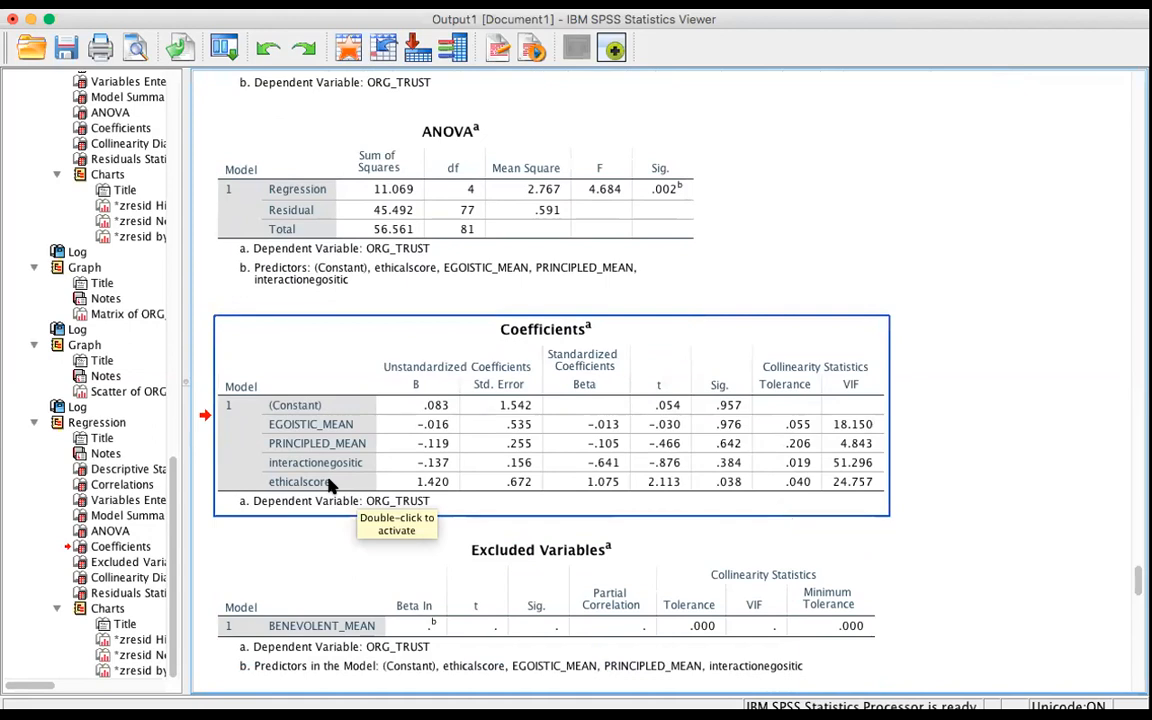
{"action": "left_click", "coordinate": [764, 270]}
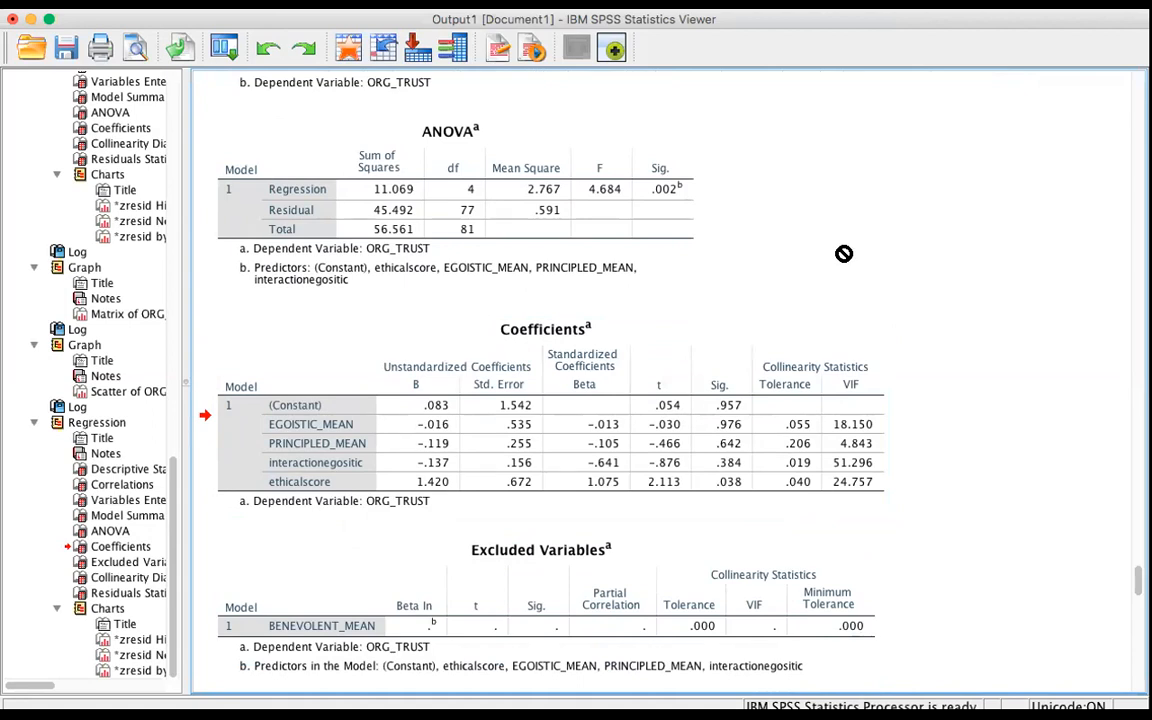
Switch to the Chapter 4 results document in Word and review the research objectives and the Orgtrust interaction equation.
{"action": "double_click", "coordinate": [590, 385]}
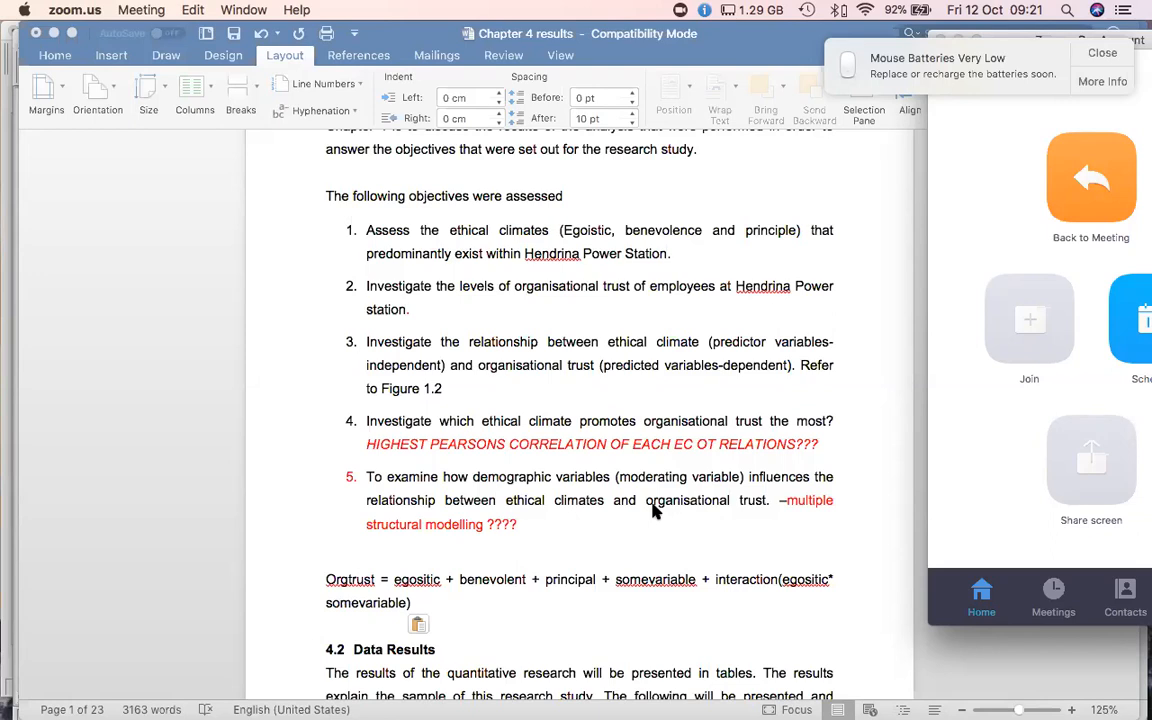
{"action": "scroll", "coordinate": [655, 510], "scroll_direction": "up", "scroll_amount": 1}
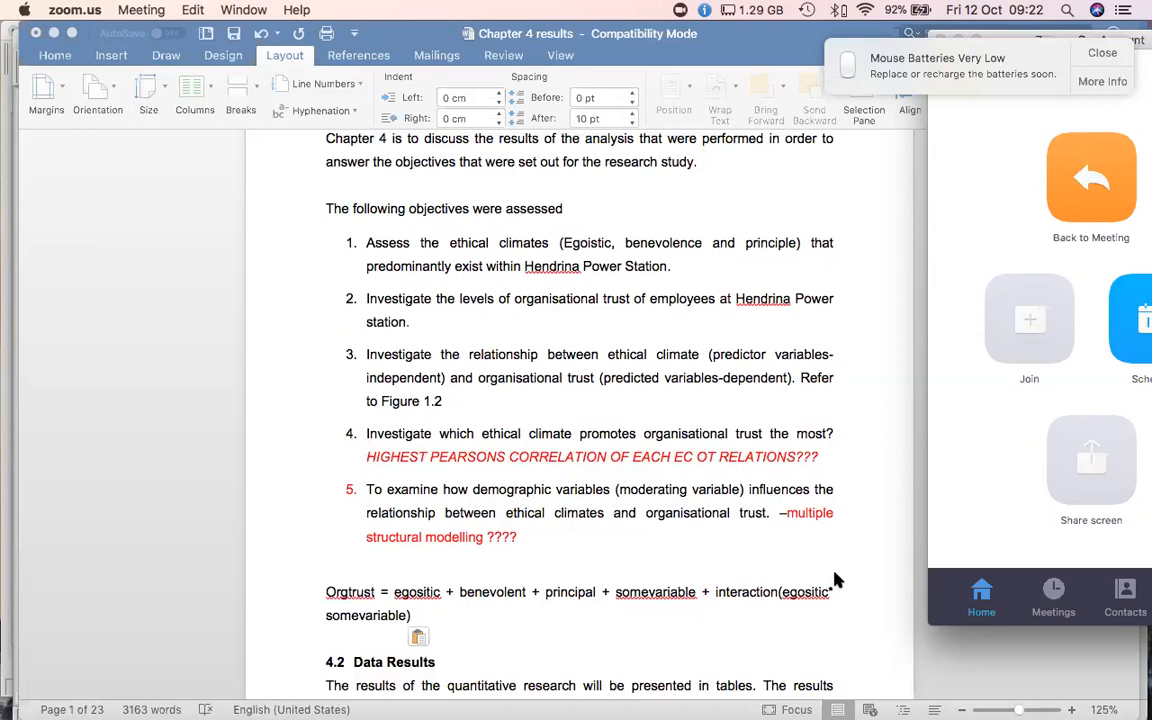
{"action": "mouse_move", "coordinate": [865, 706]}
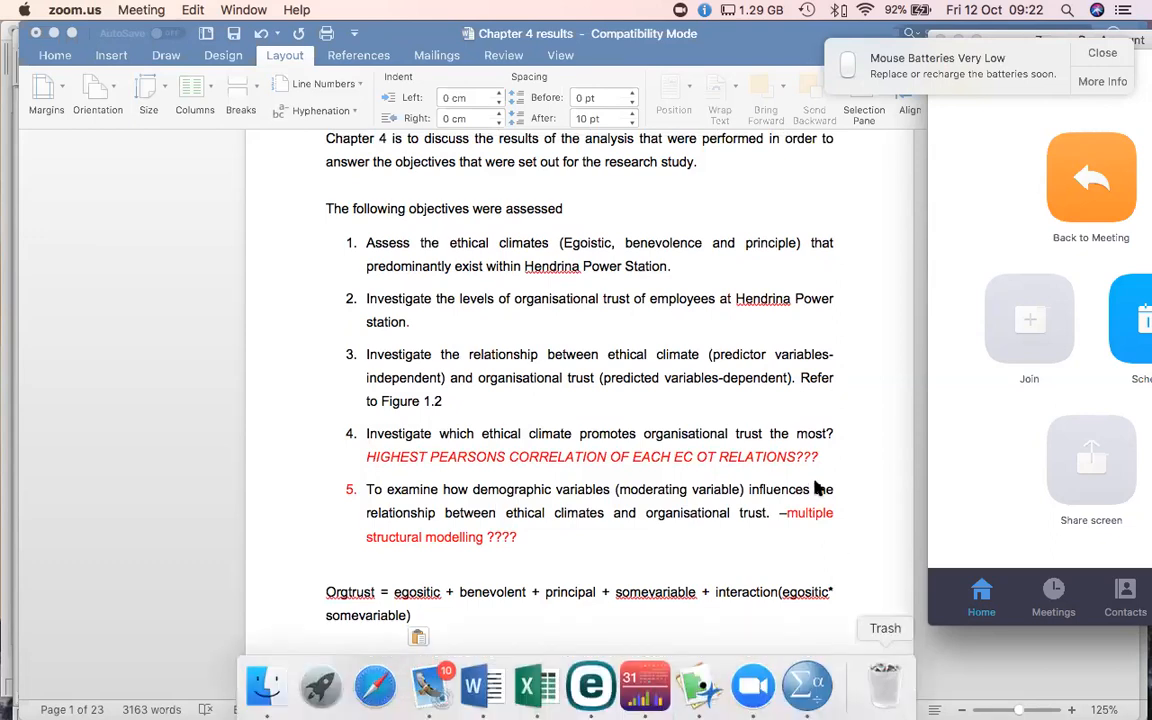